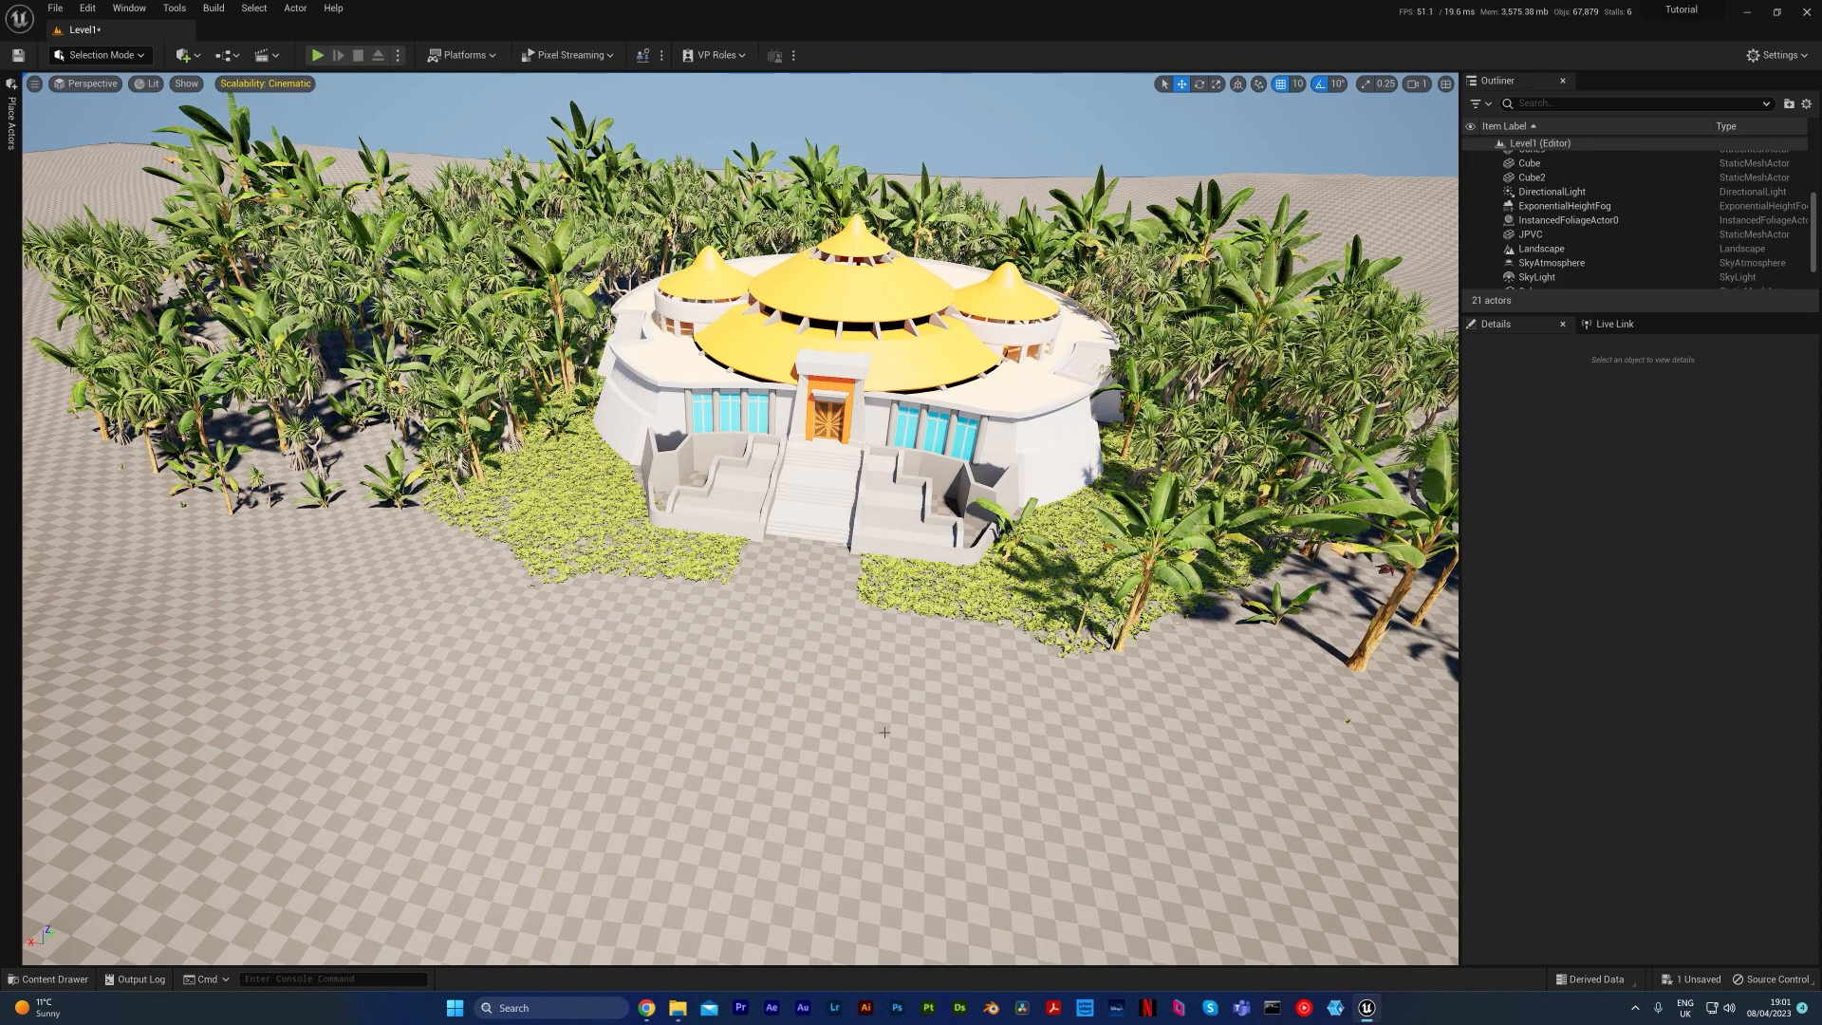
Step: Create a folder named Material inside the MyStuff content folder
click(49, 978)
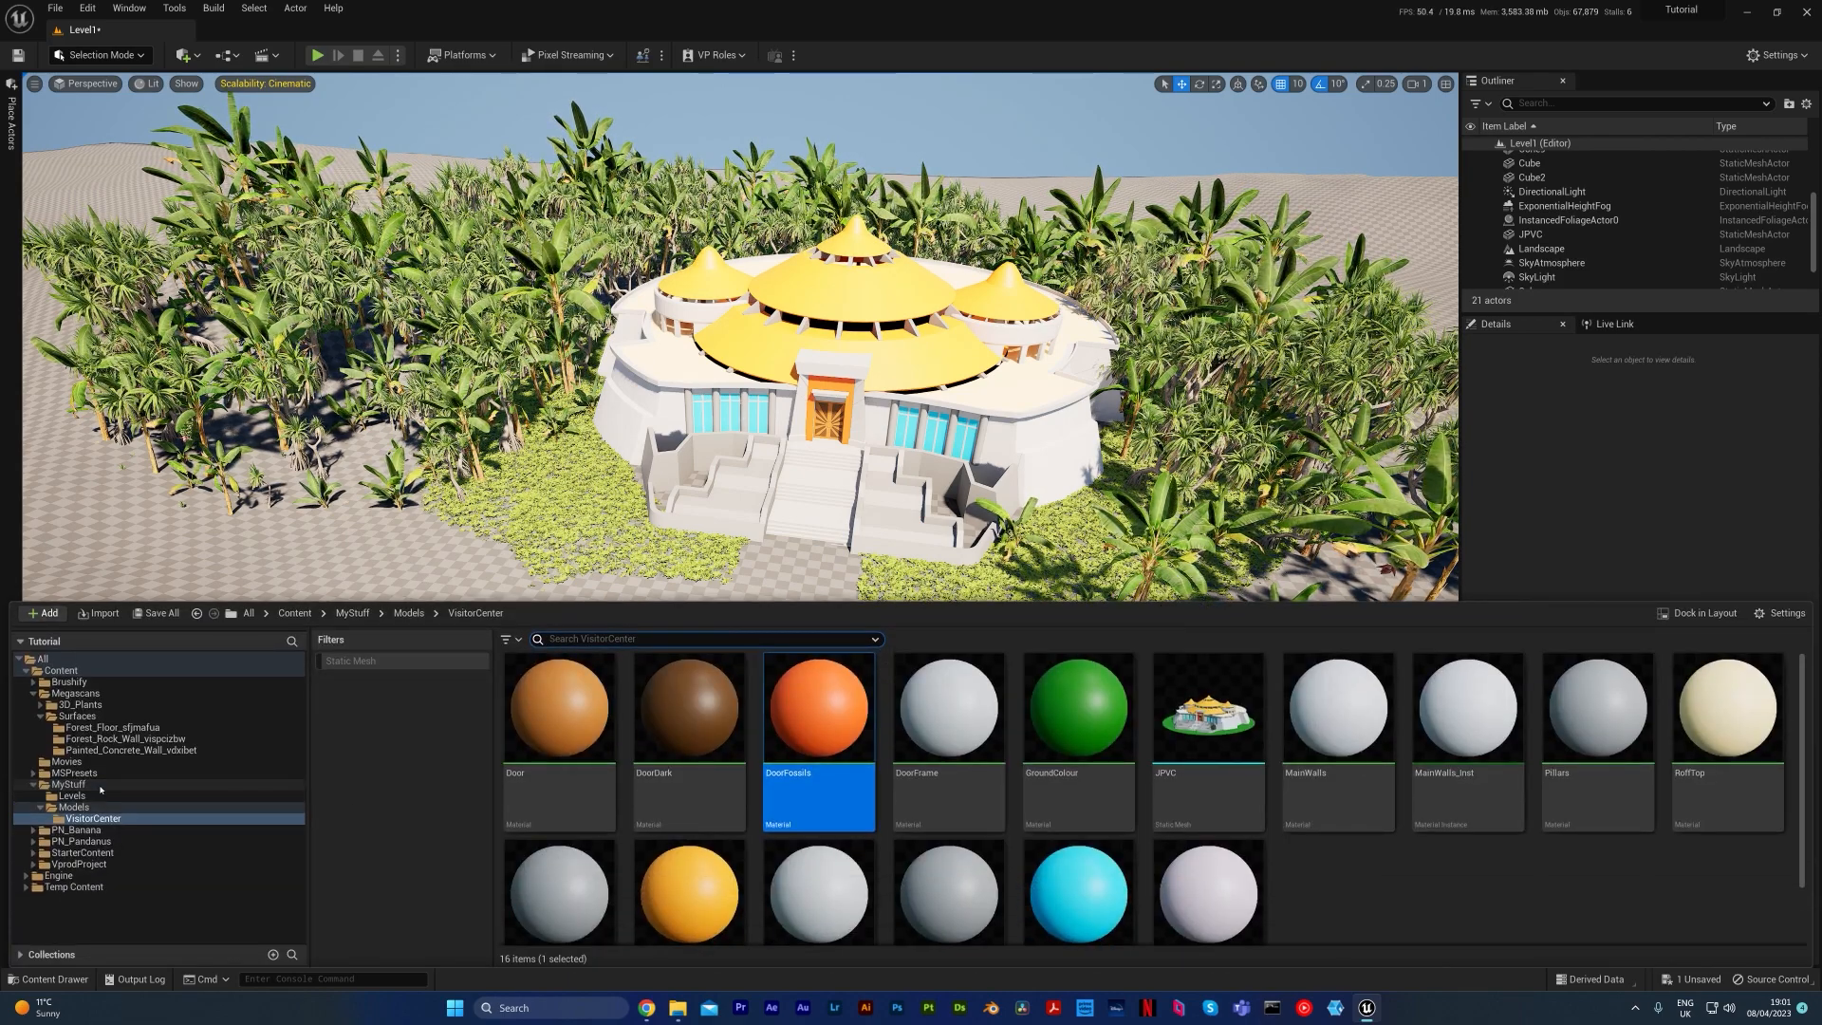
click(68, 783)
right_click(804, 710)
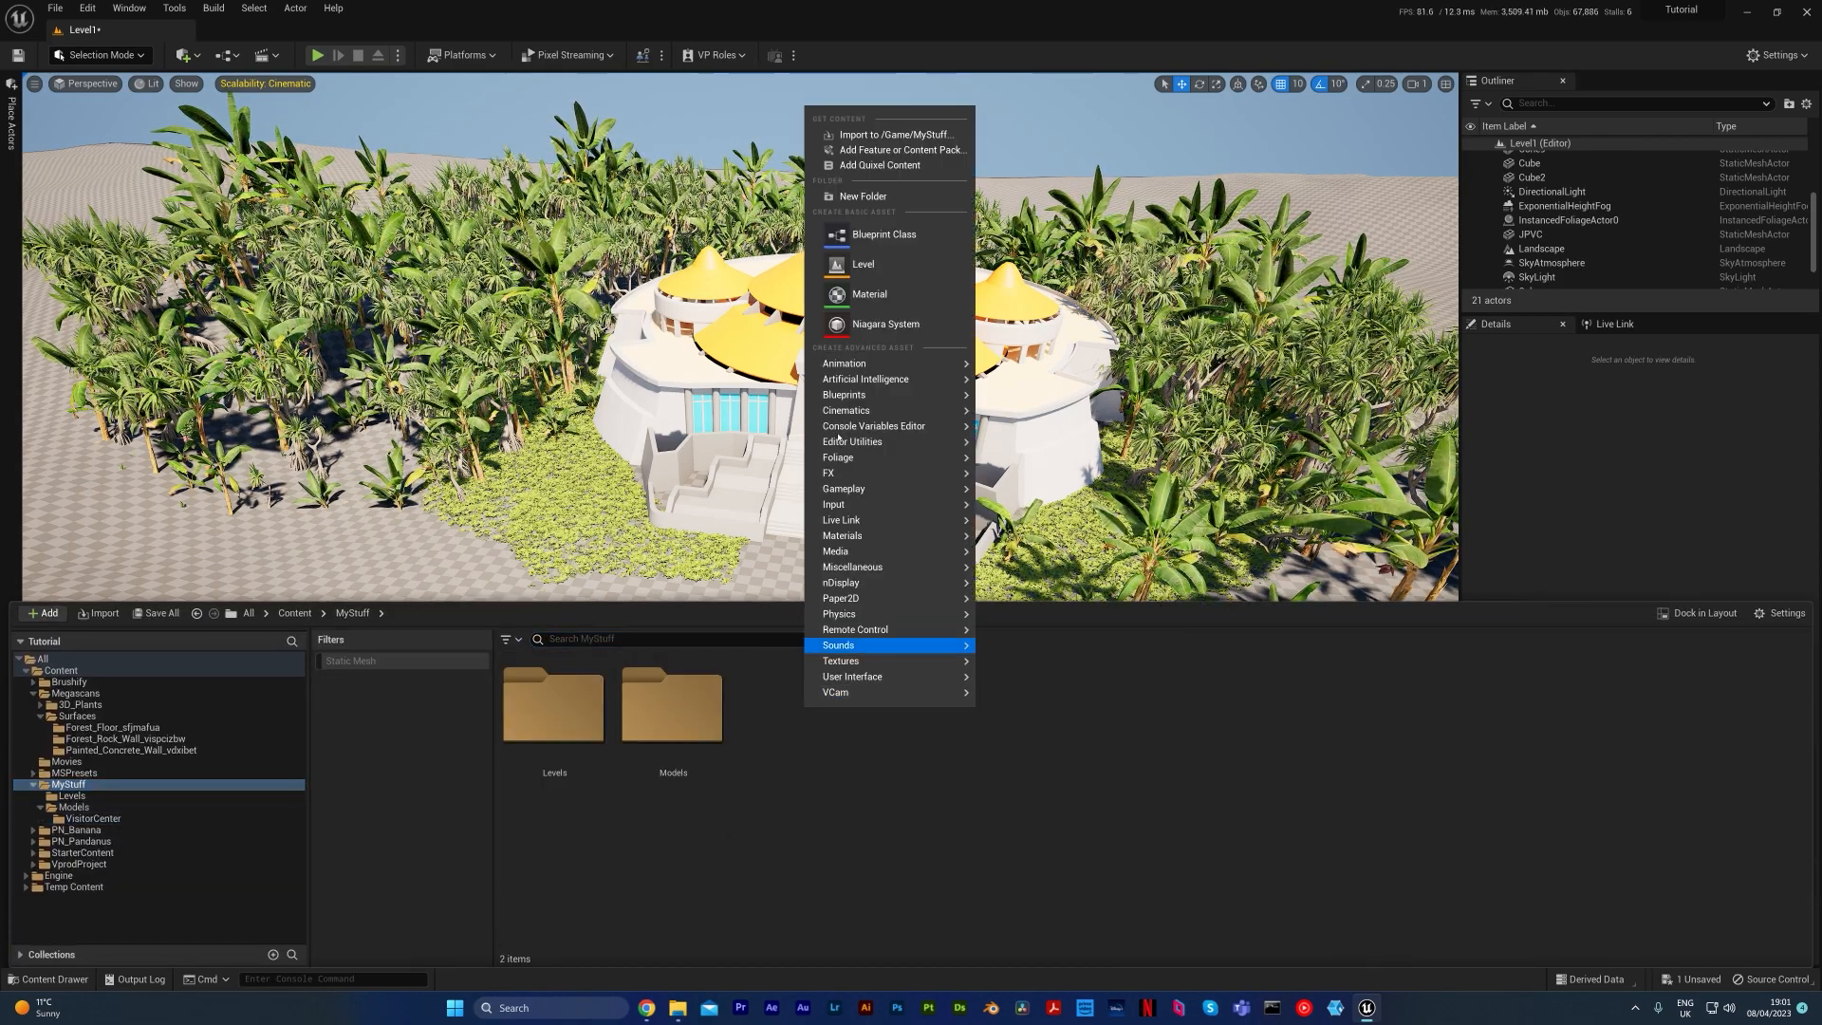
click(835, 190)
text(Material)
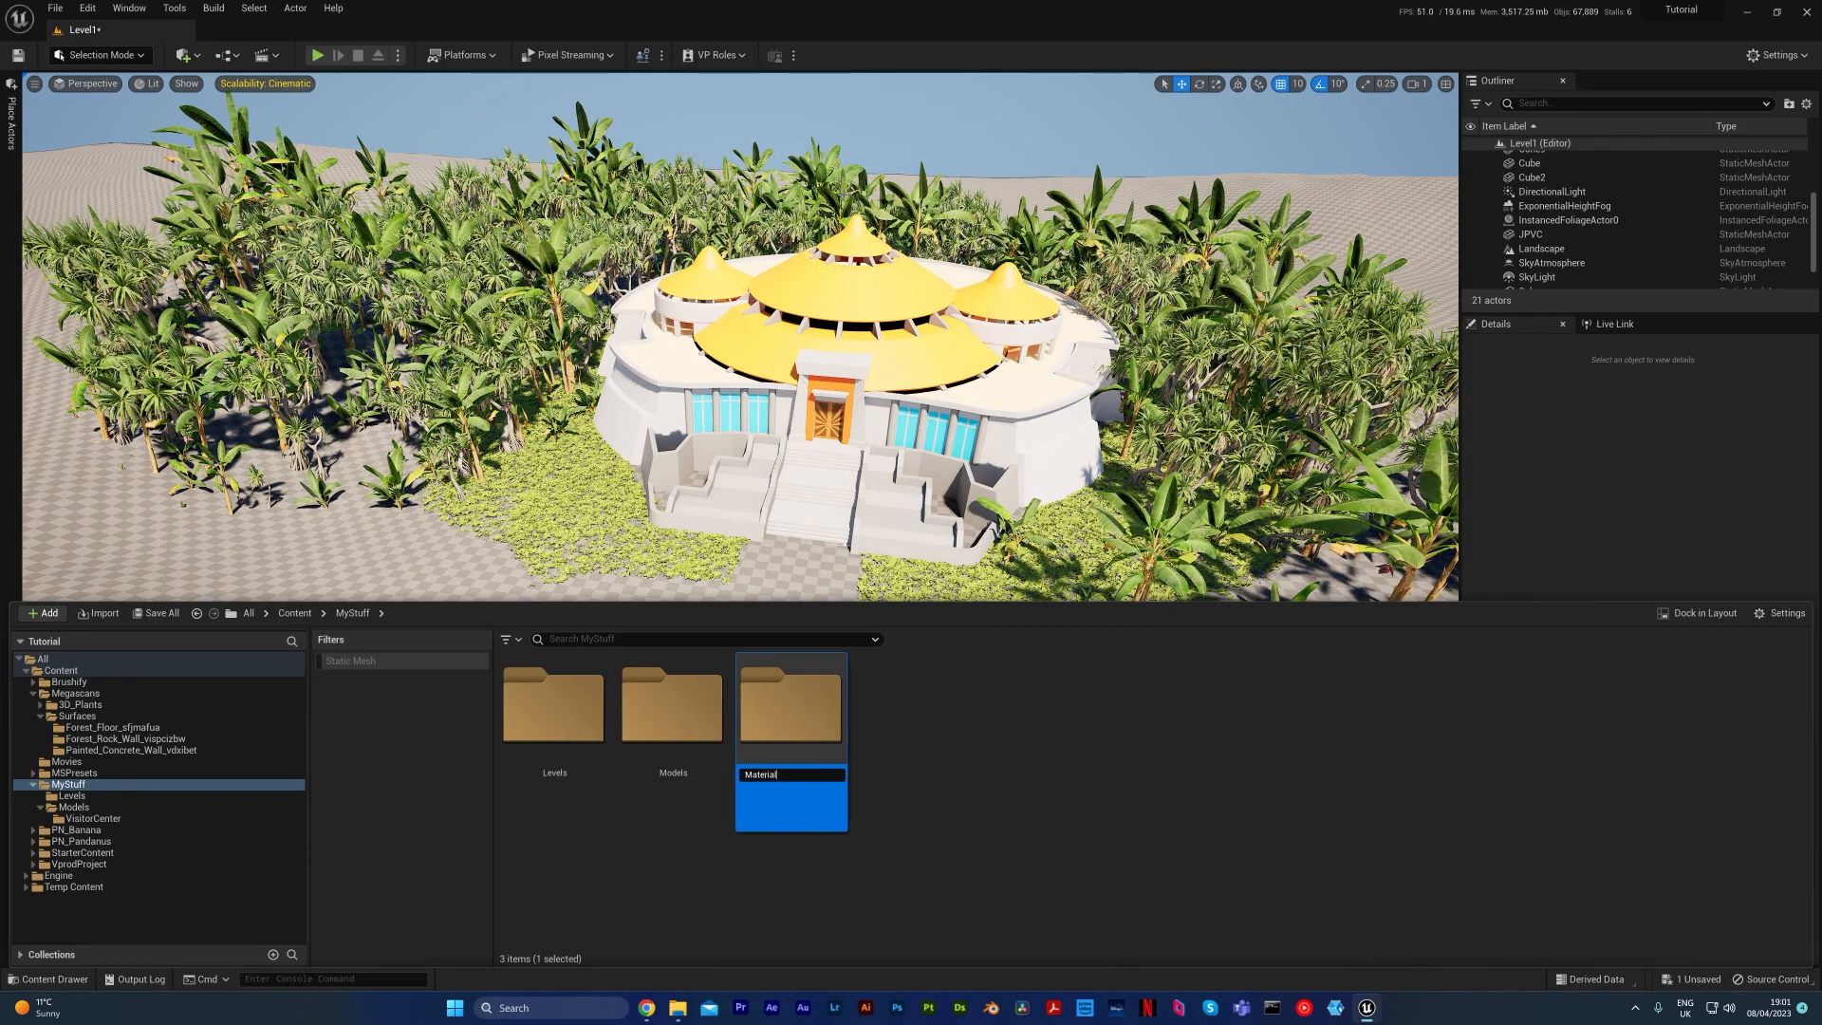
key(Return)
Step: Create a new material named M_Landscape inside the Material folder
double_click(682, 740)
right_click(691, 736)
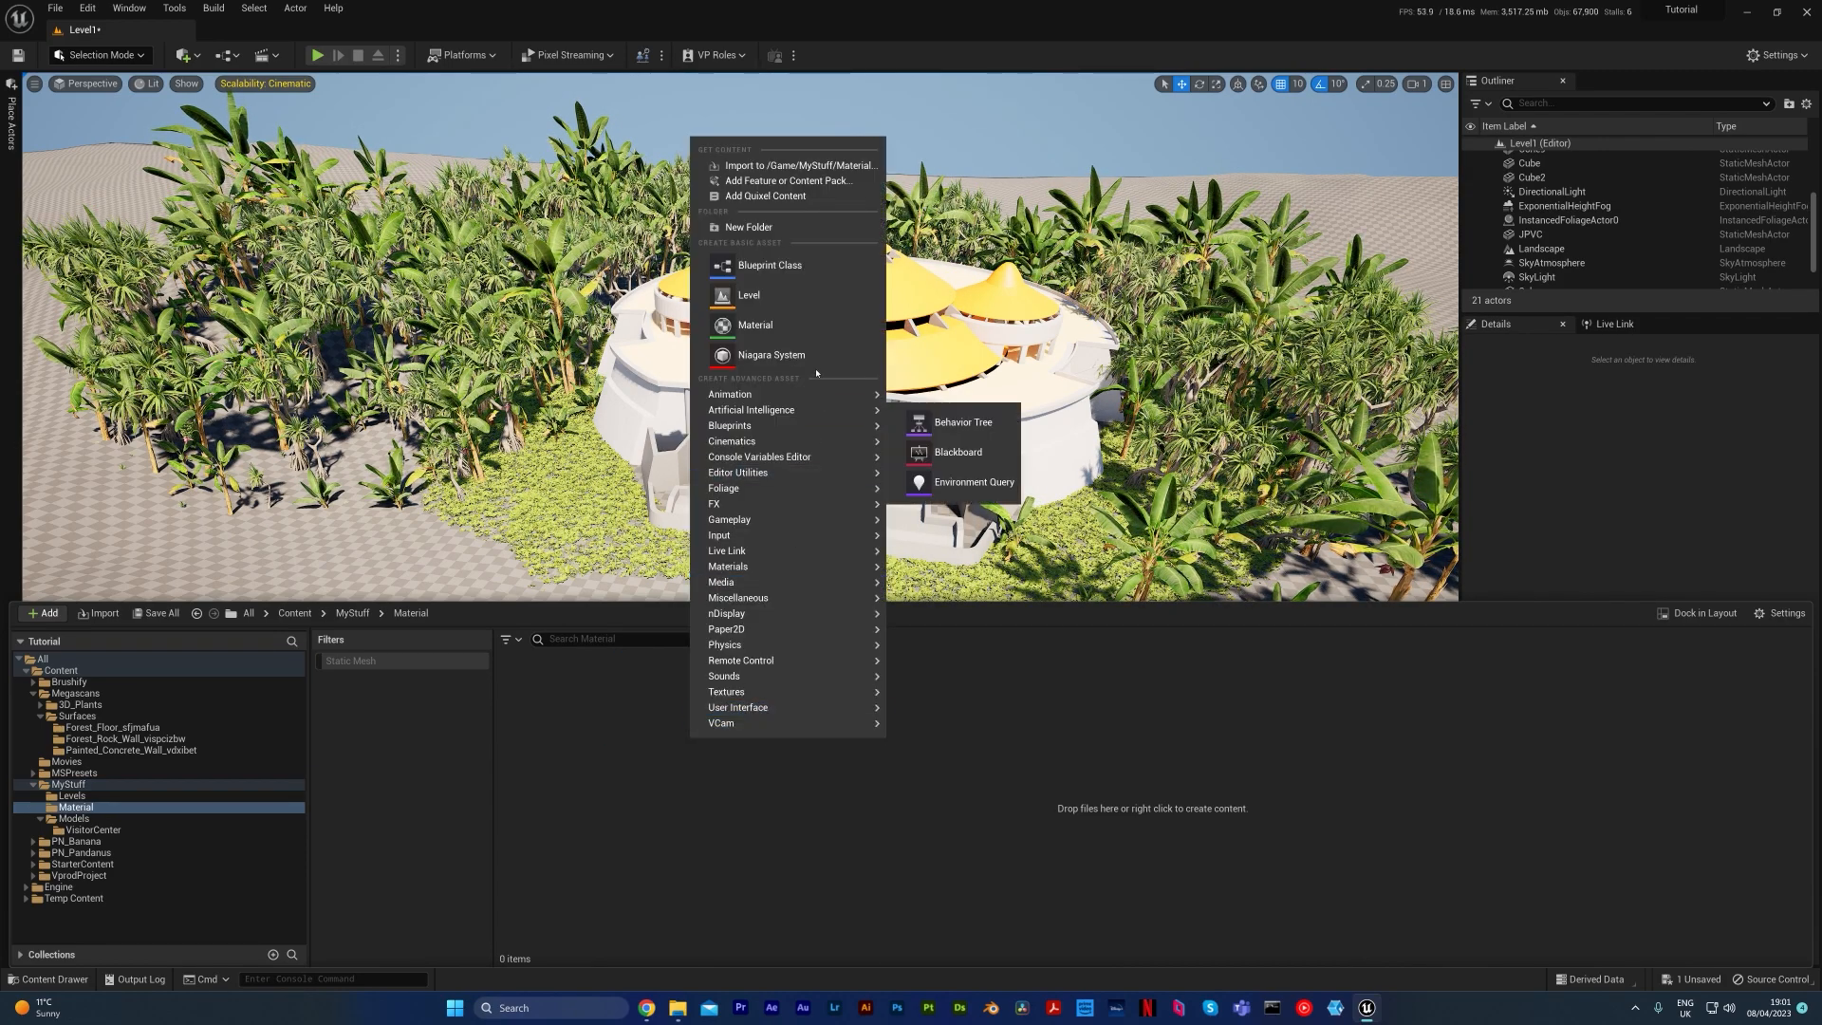
click(814, 330)
text(M_Landscape)
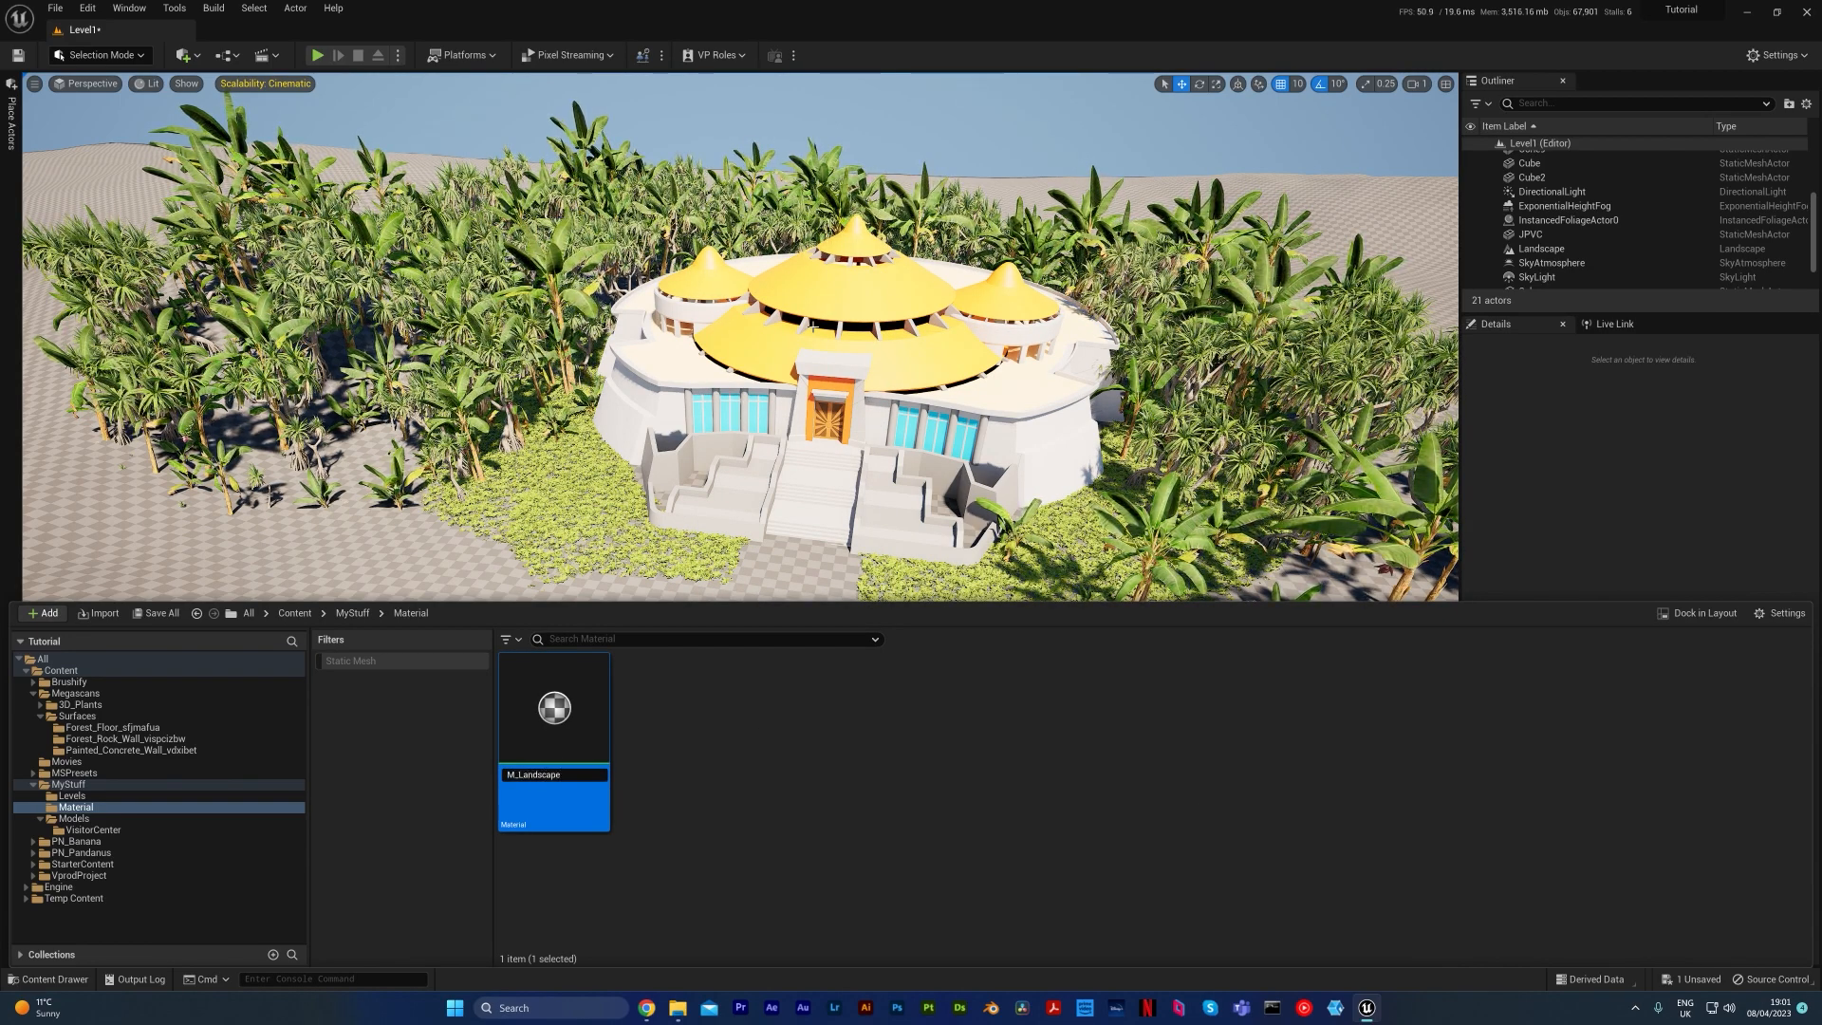
key(Return)
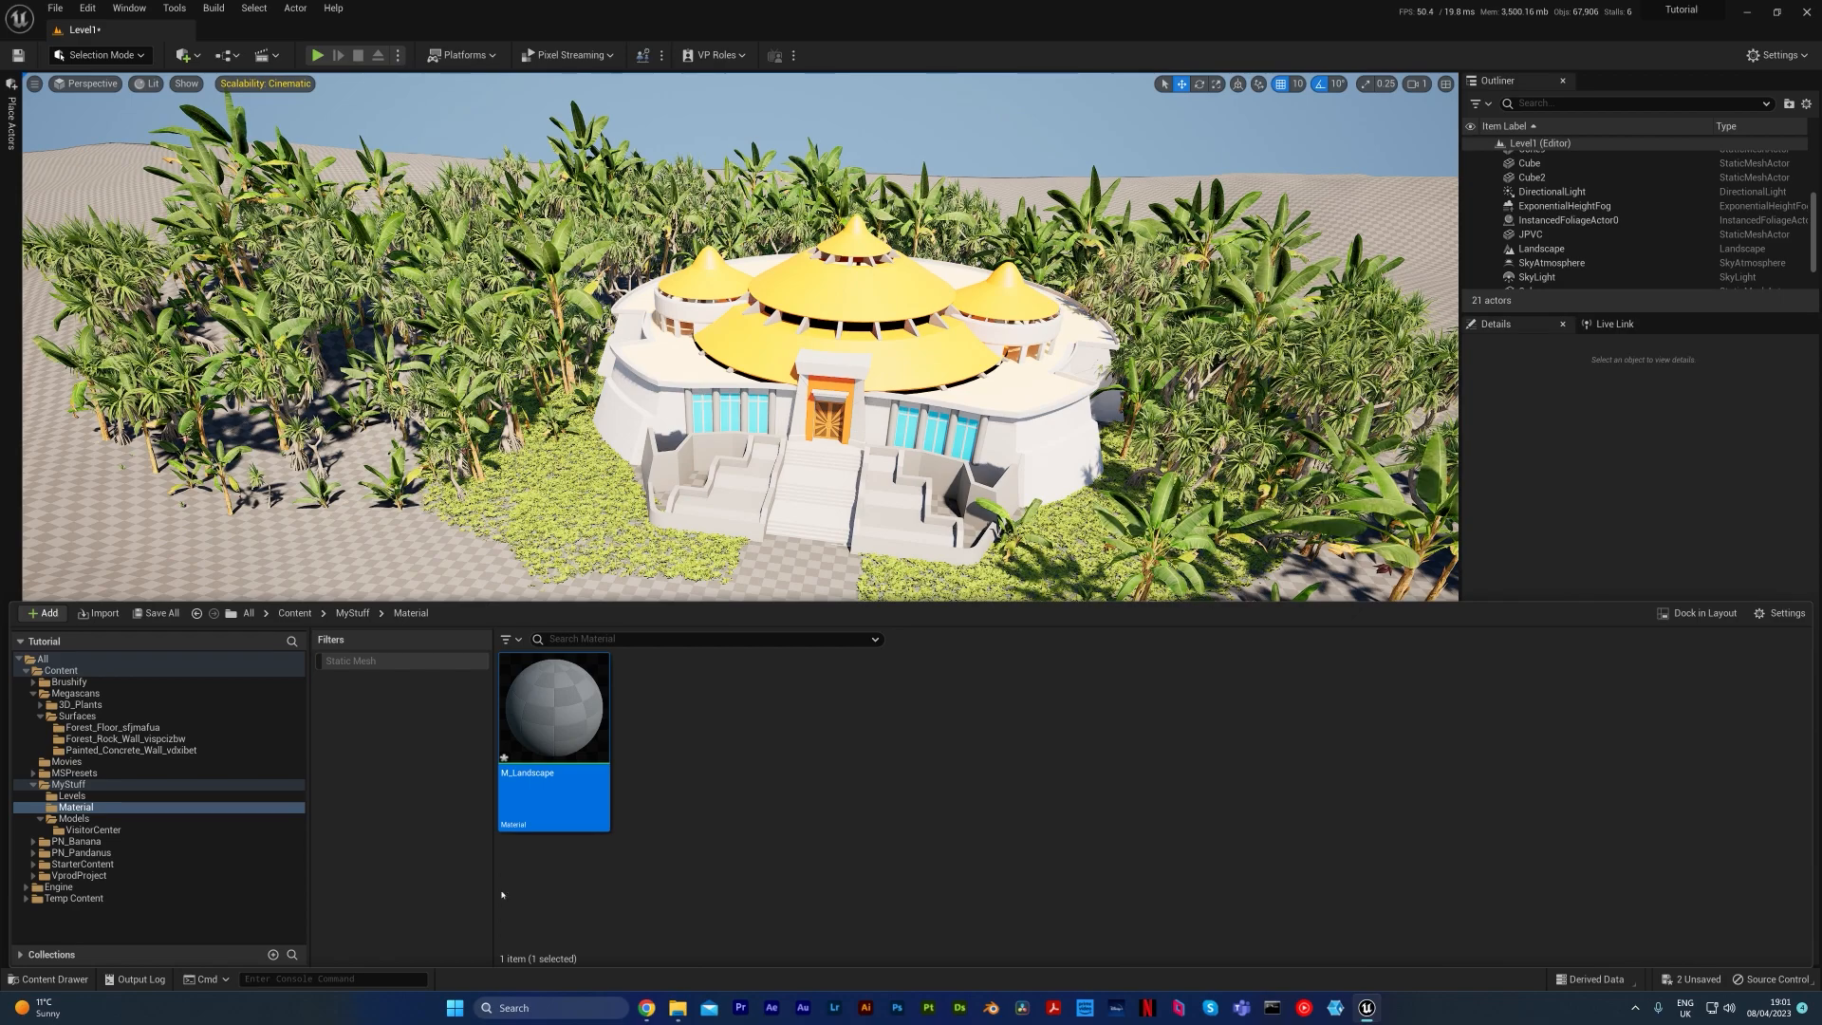
Step: Create a material instance of M_Landscape and name it MI_Landscape
right_click(577, 704)
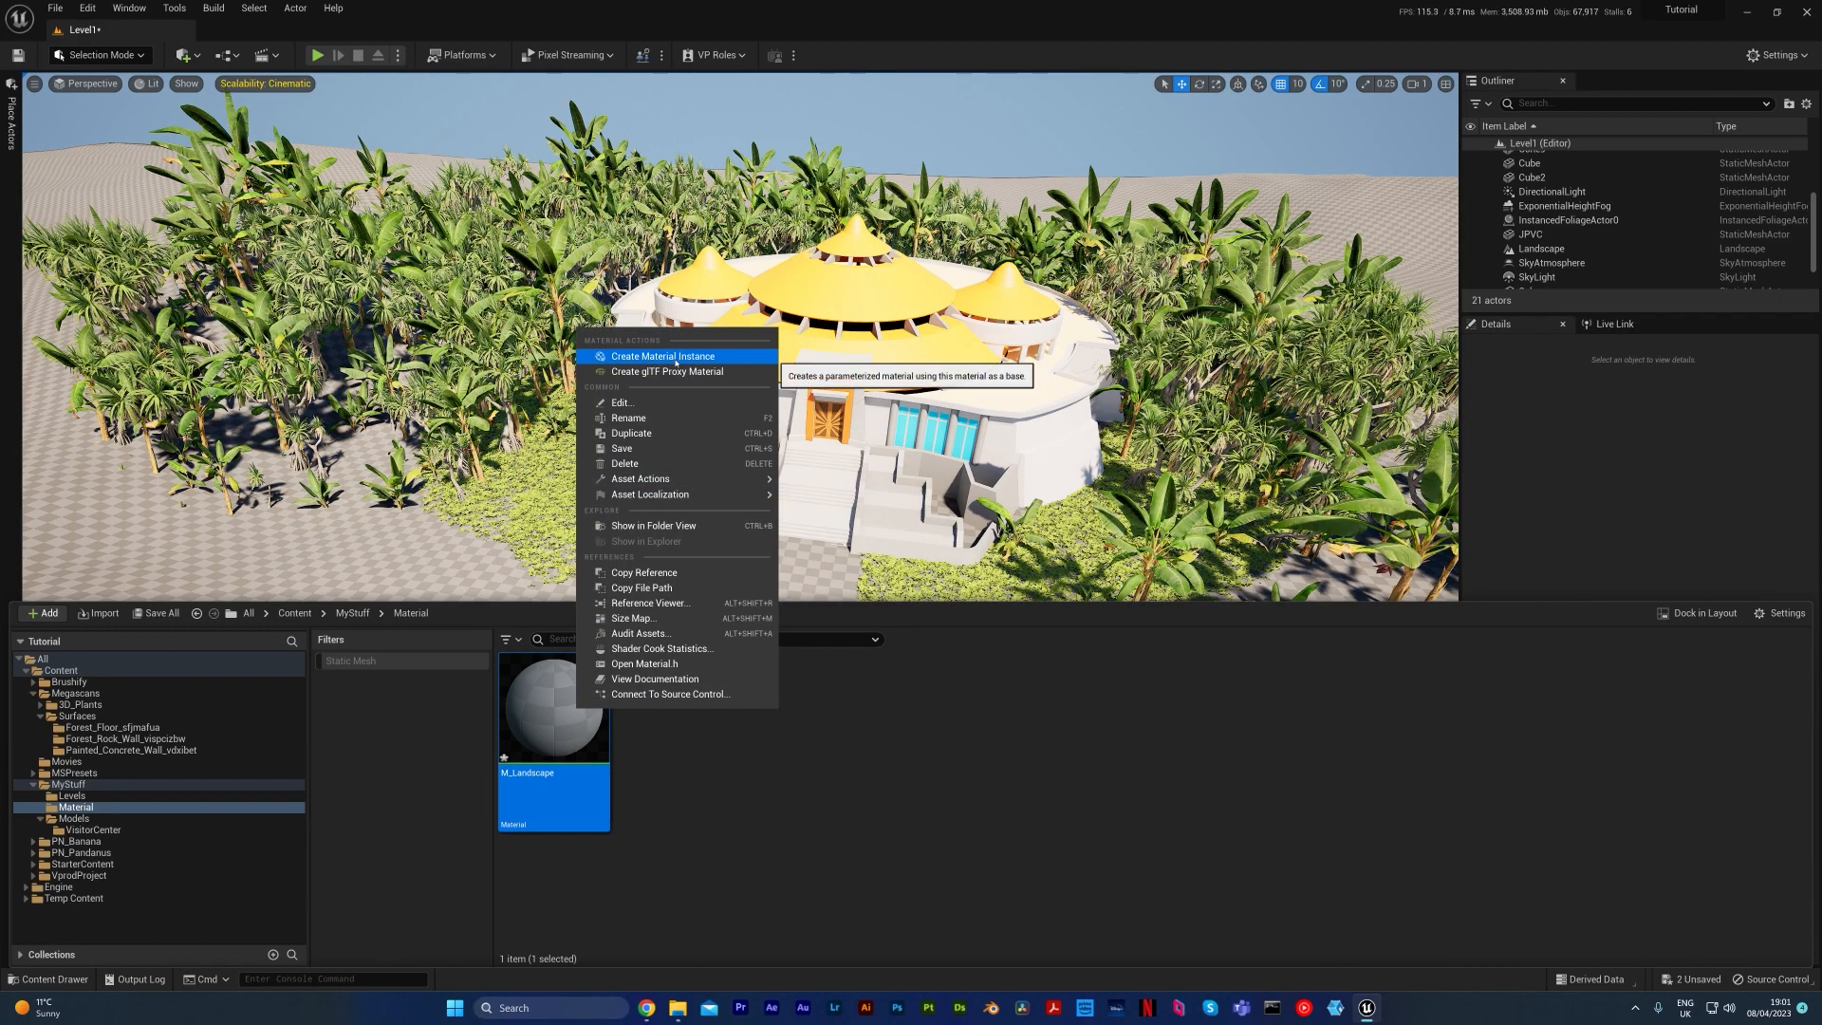
click(676, 357)
text(MI_Landscape)
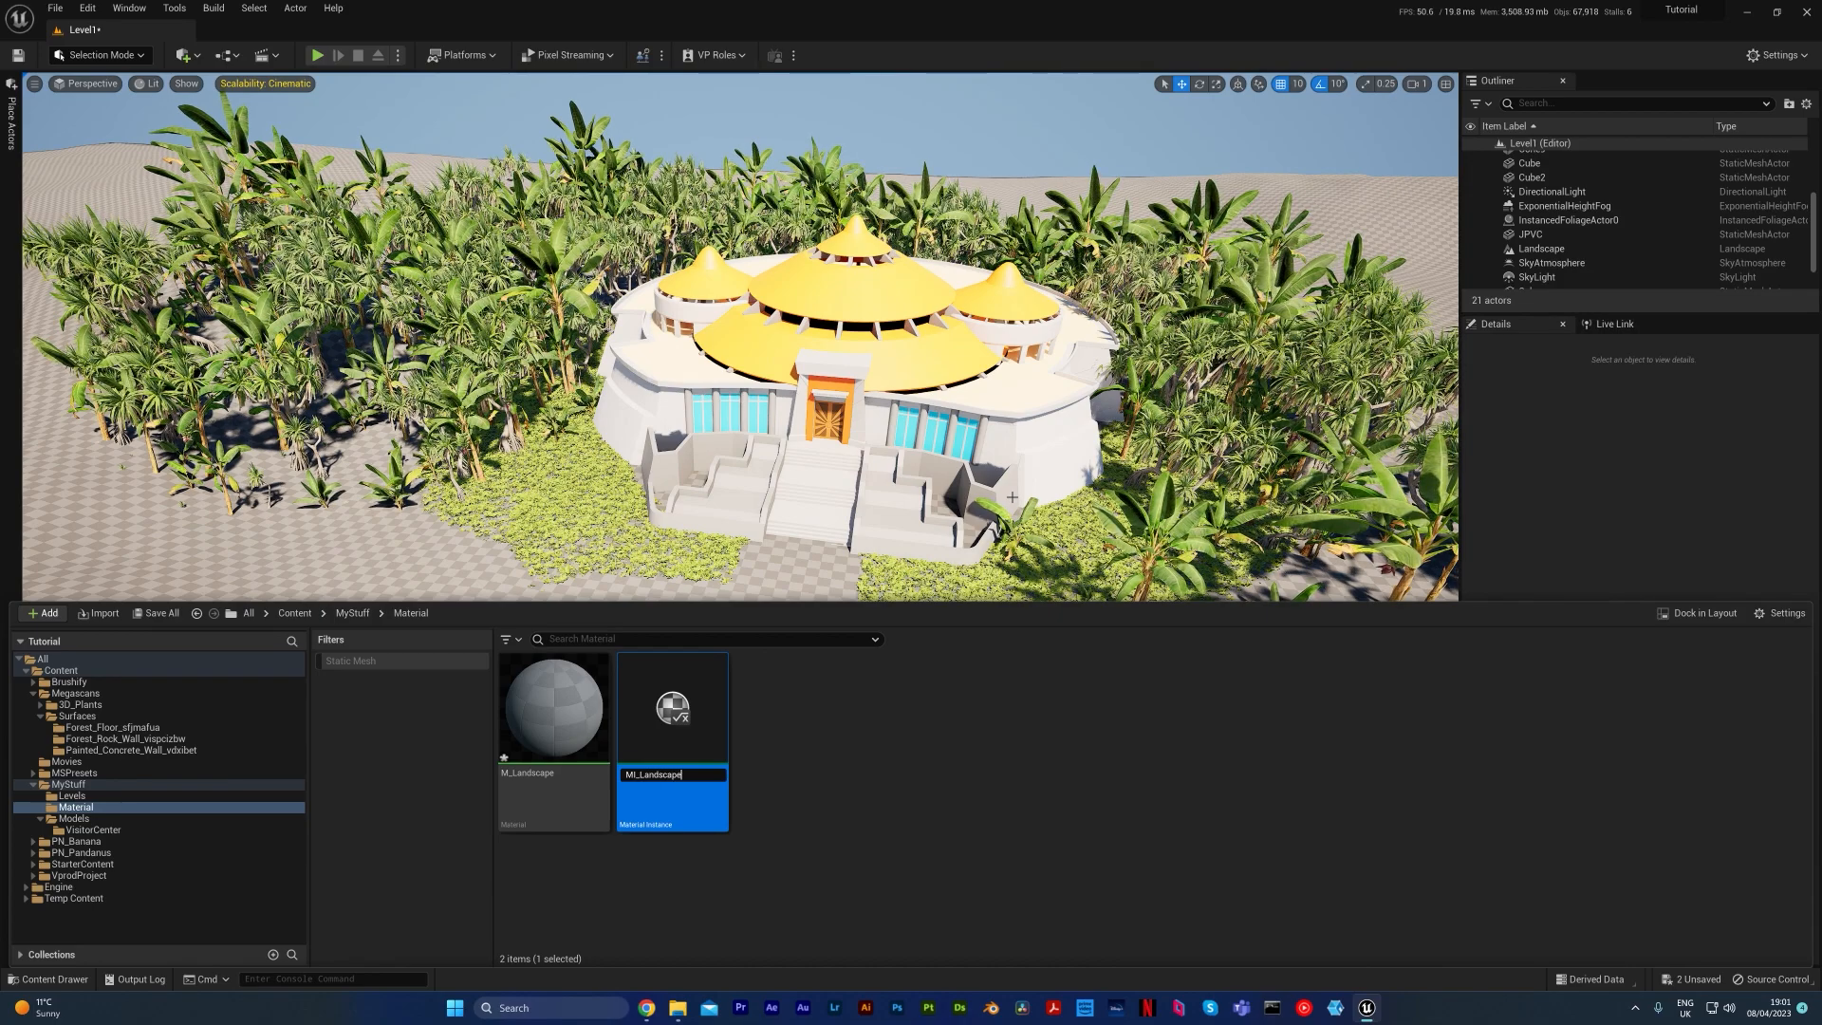
key(Return)
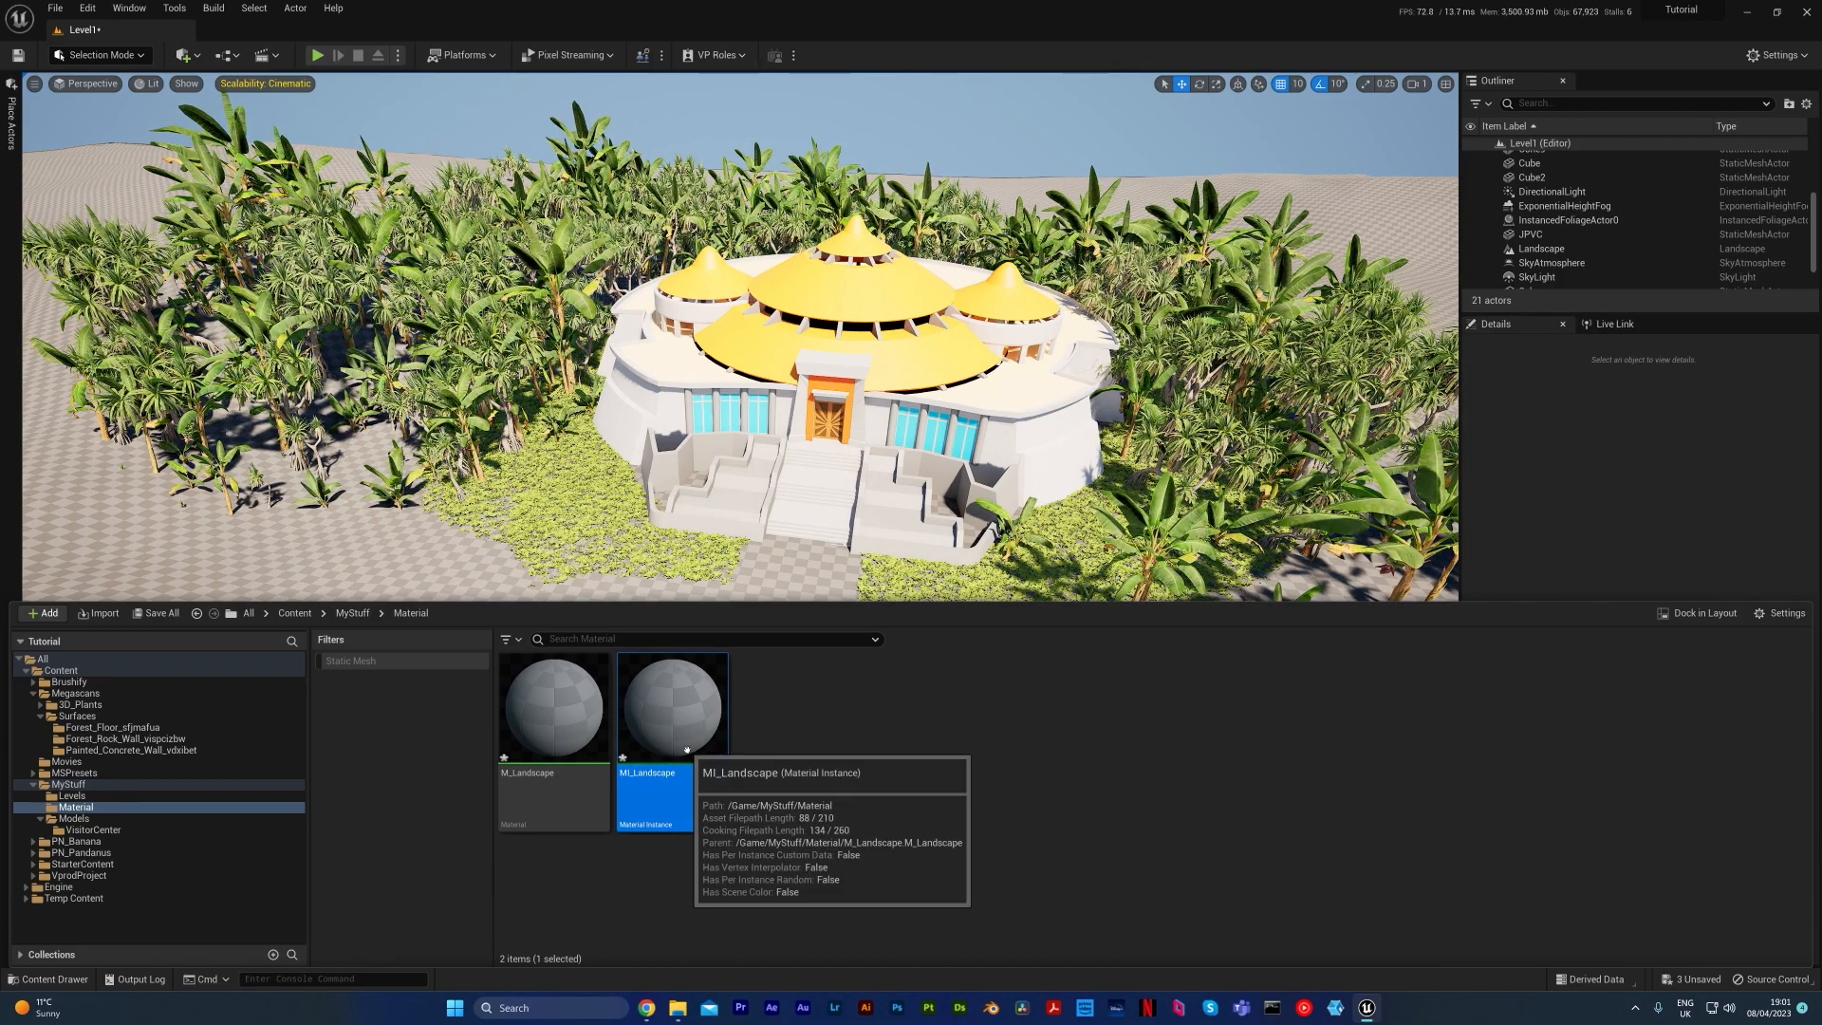
Step: Assign the MI_Landscape instance as the Landscape Material of the level's landscape
key(ctrl+space)
click(884, 666)
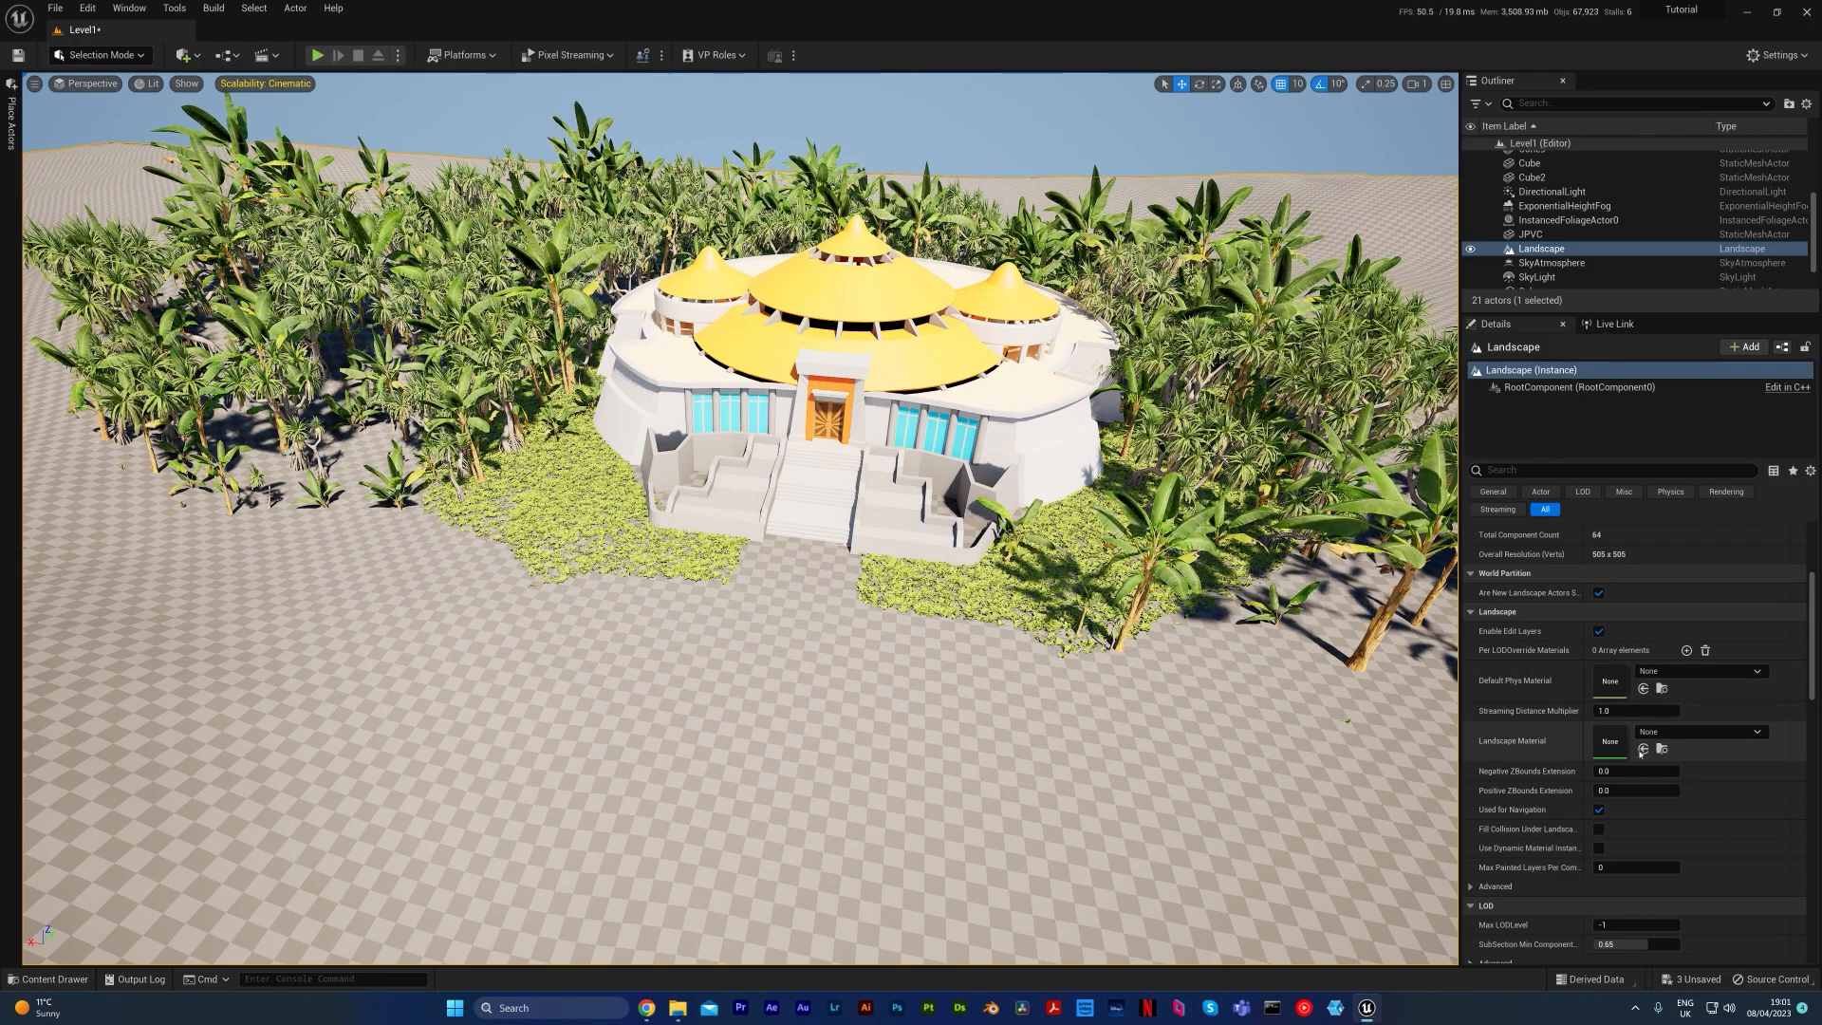
key(ctrl+space)
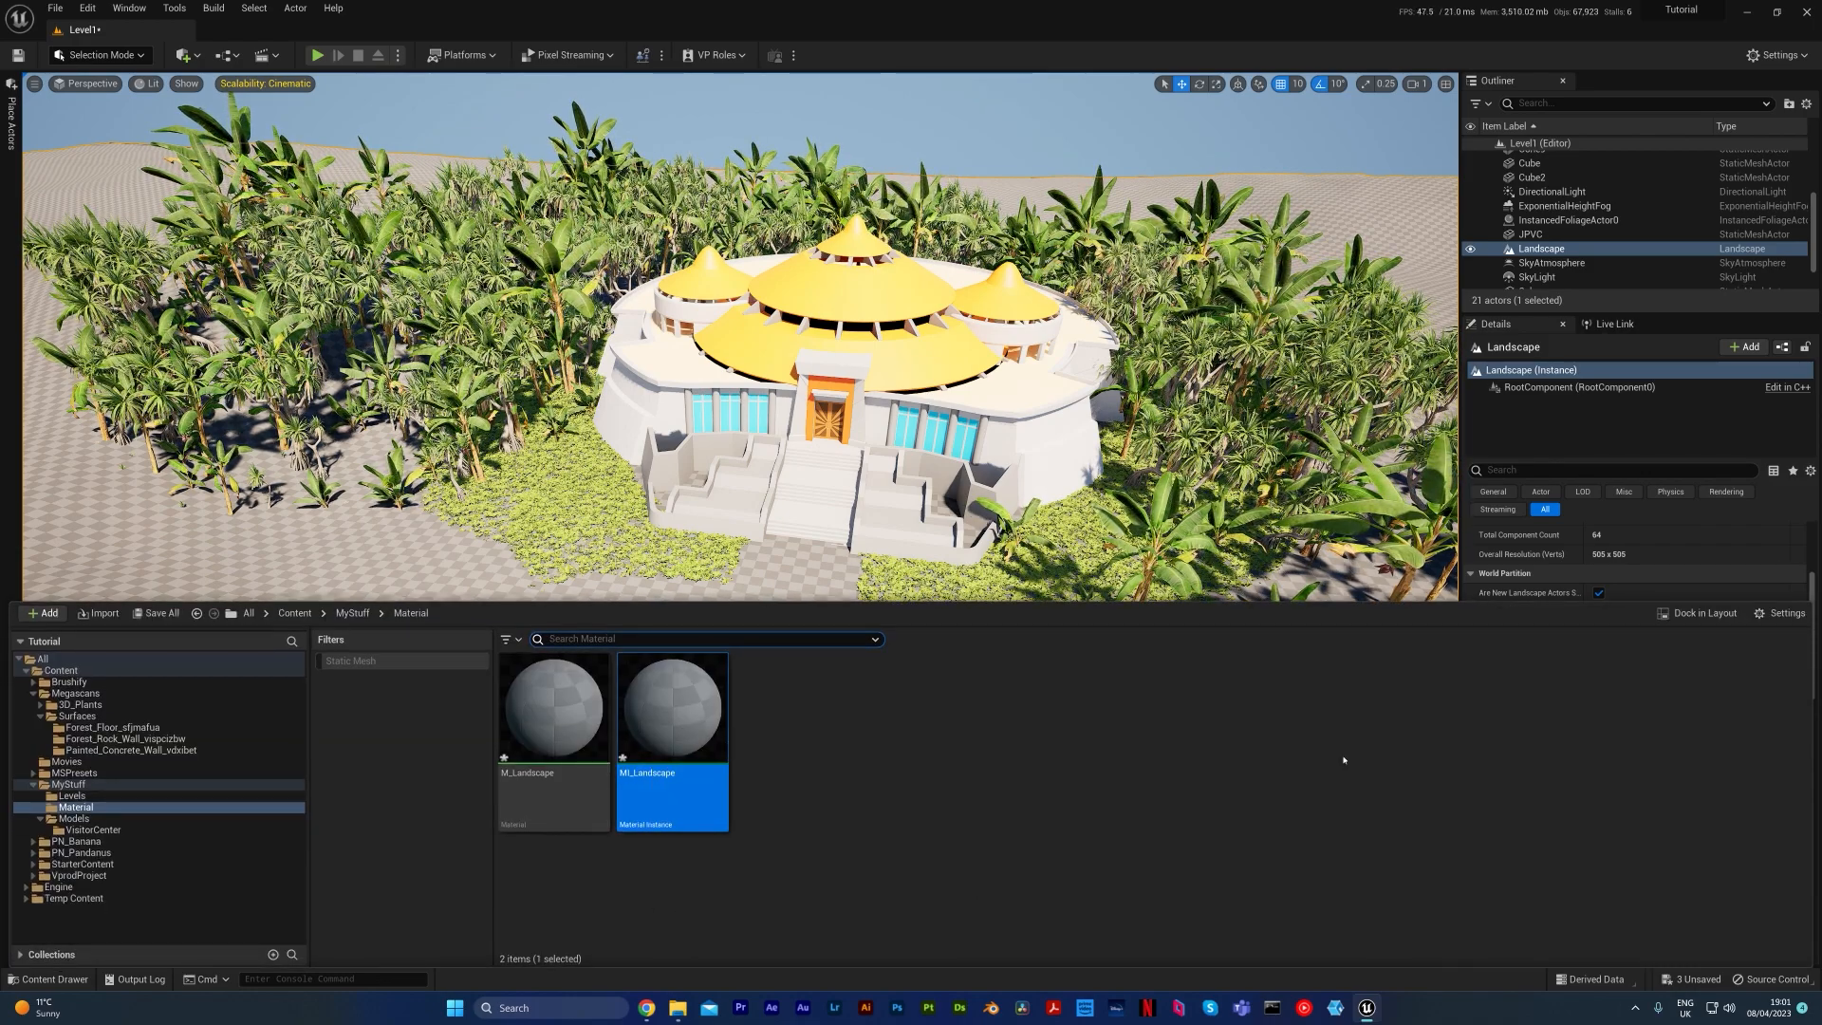
key(ctrl+space)
right_drag(1112, 795, 1238, 793)
scroll(1498, 570, down, 1)
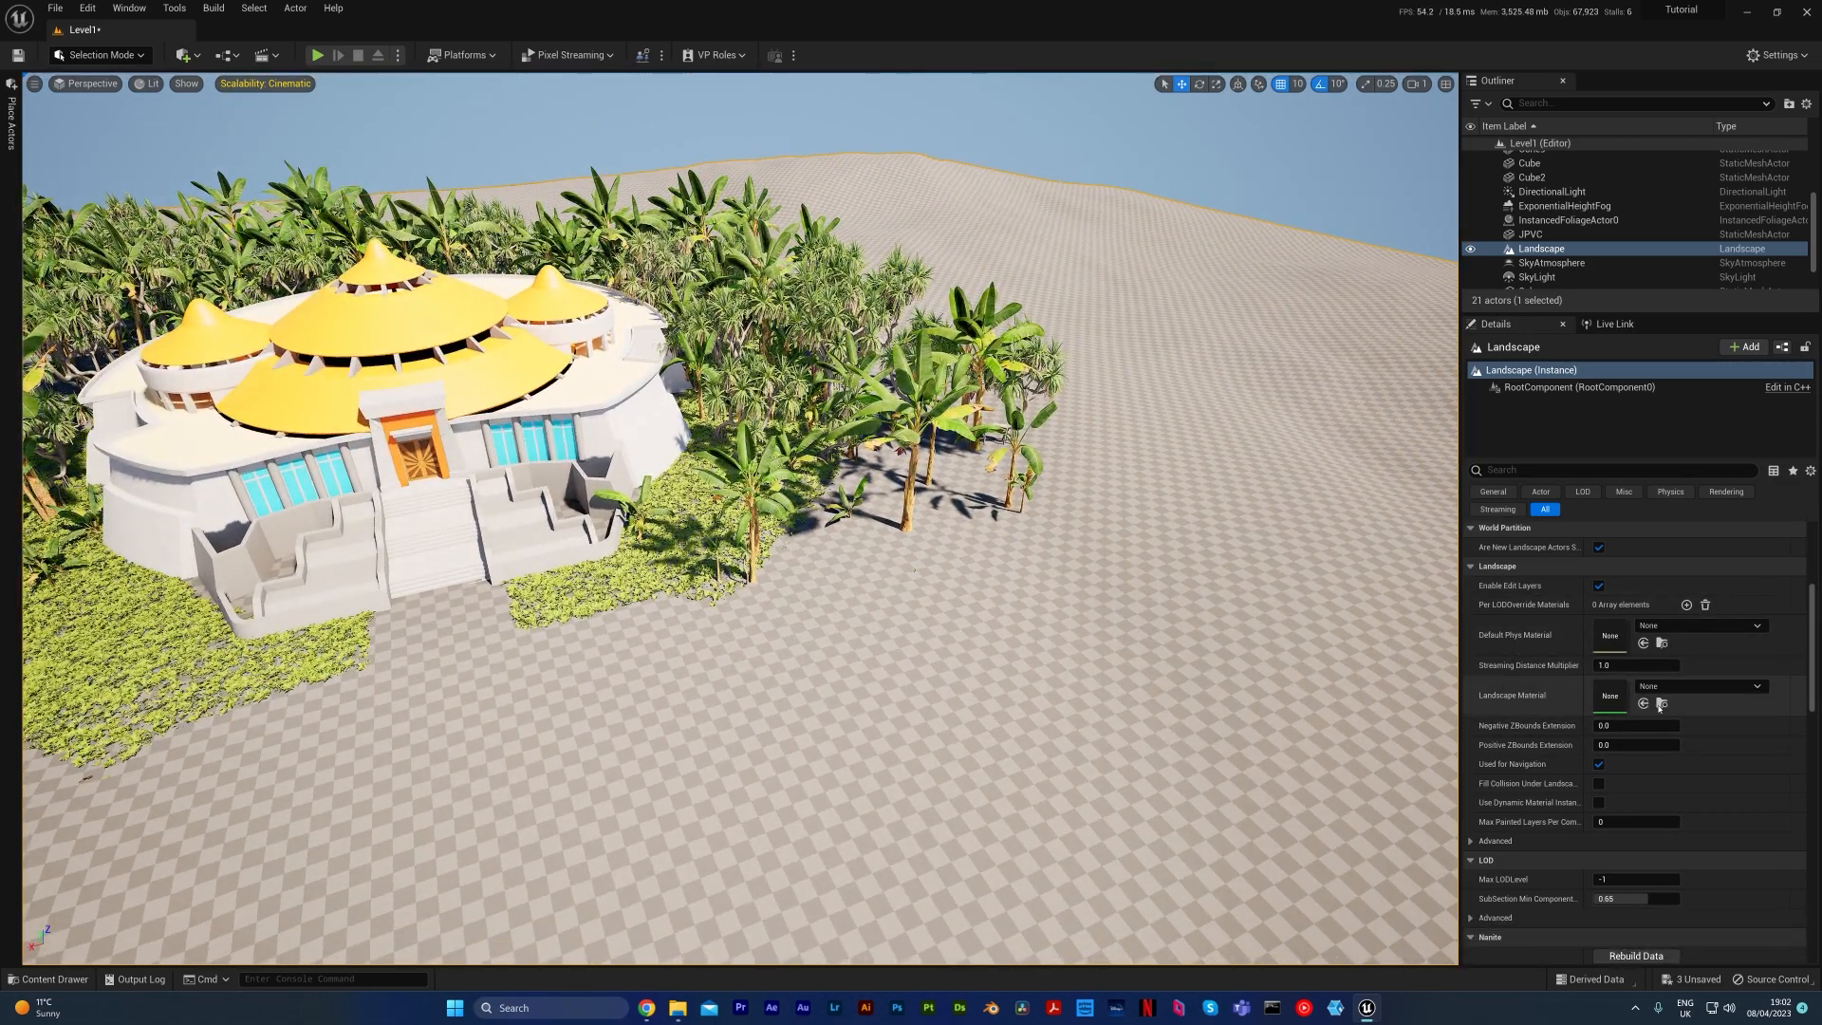
click(1642, 703)
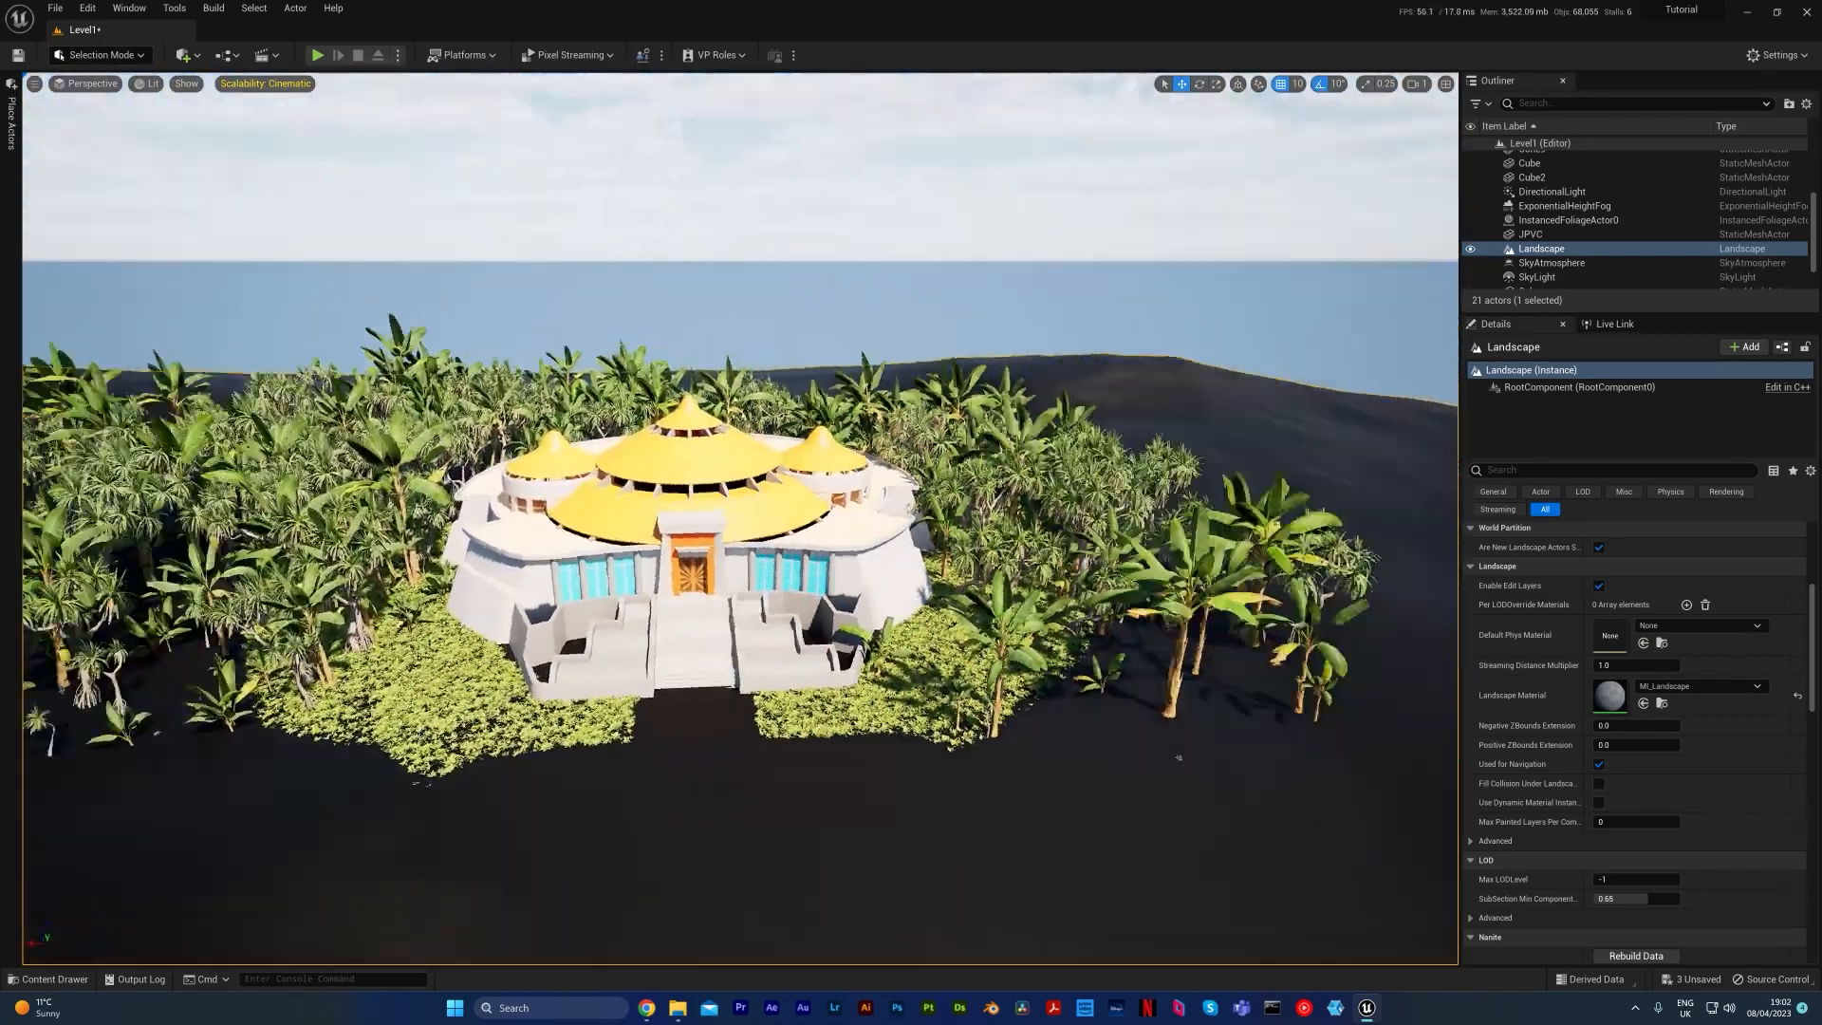
Step: Open the M_Landscape parent material for editing in a maximized window
key(ctrl+space)
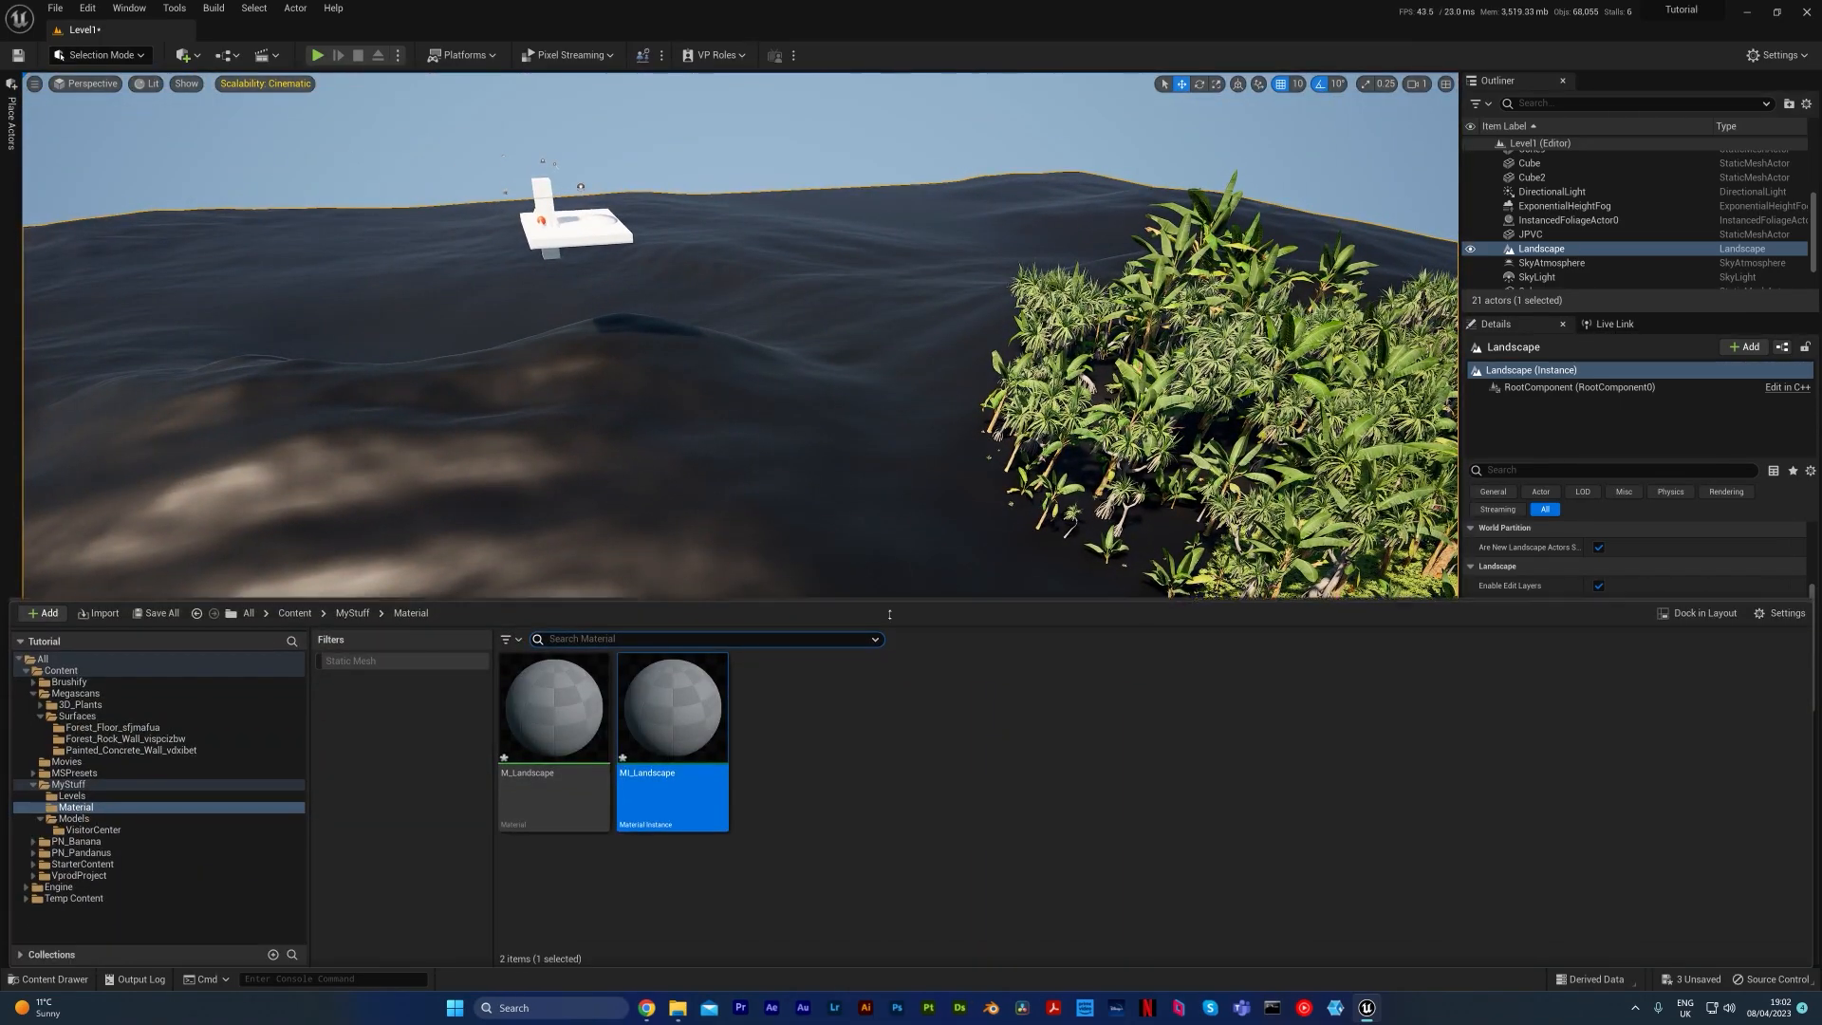
click(571, 713)
double_click(570, 713)
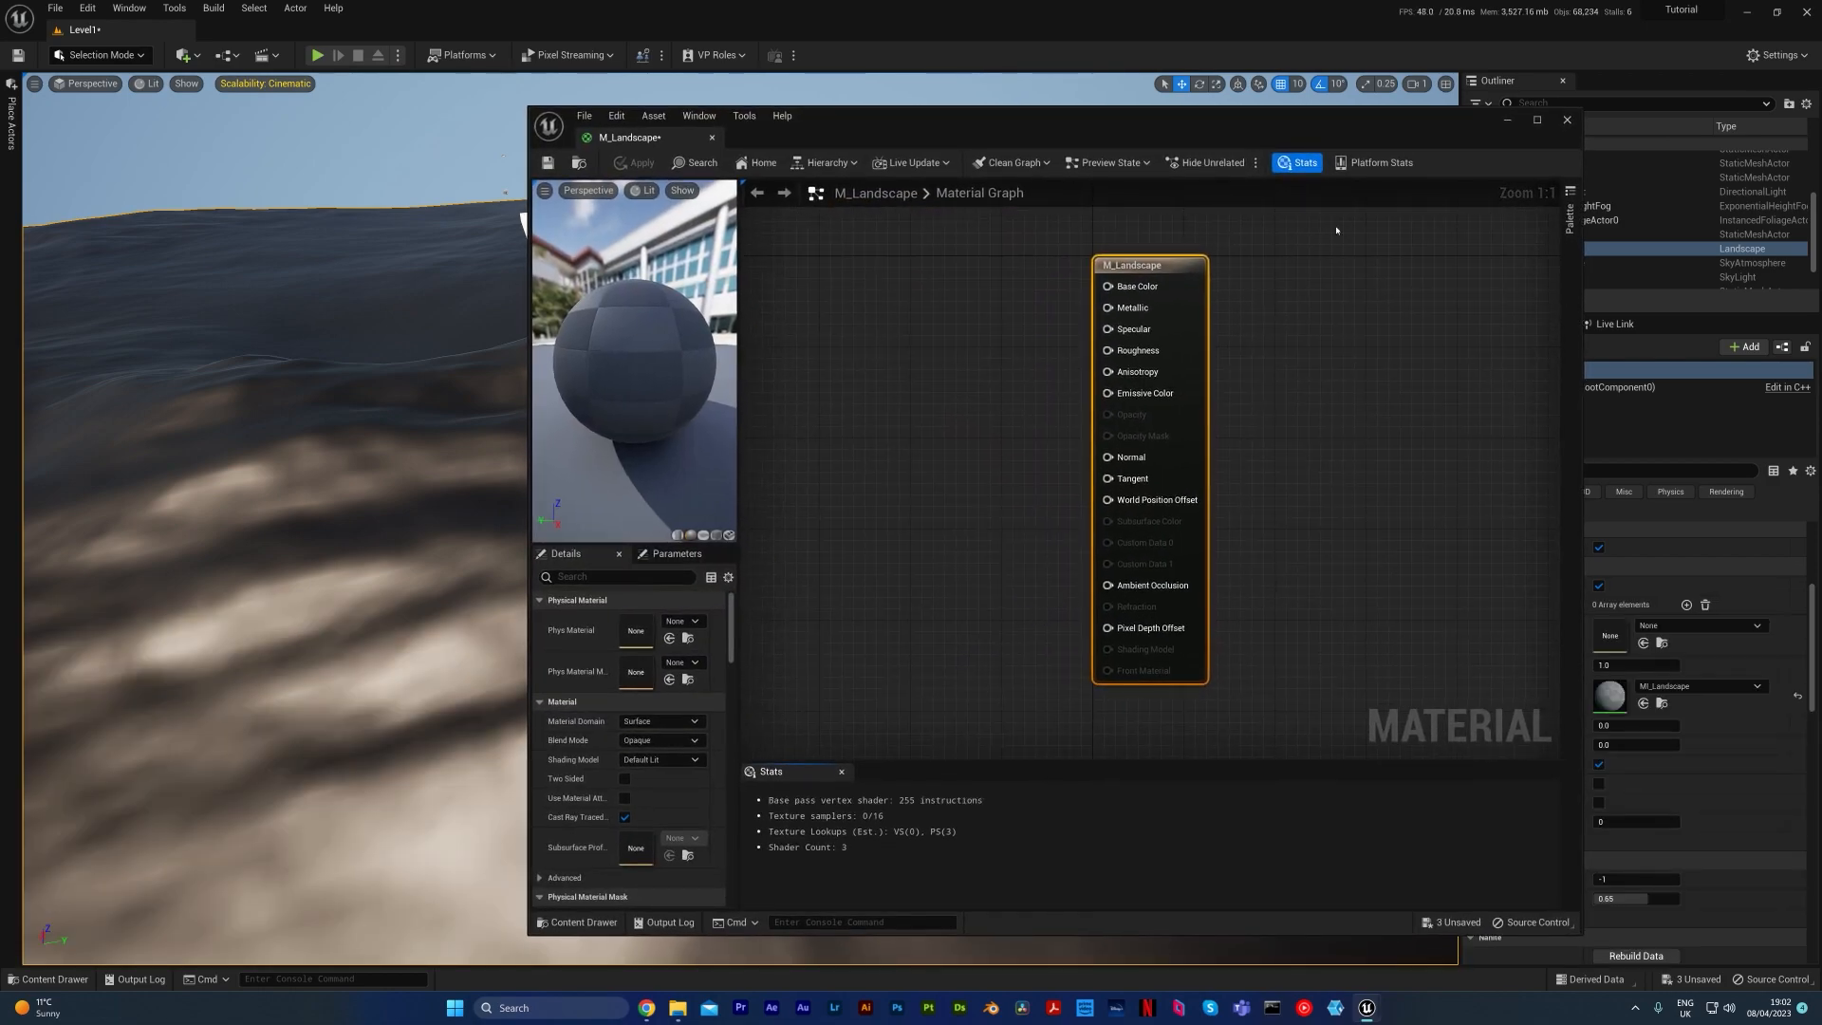
click(1537, 119)
right_drag(928, 313, 1551, 368)
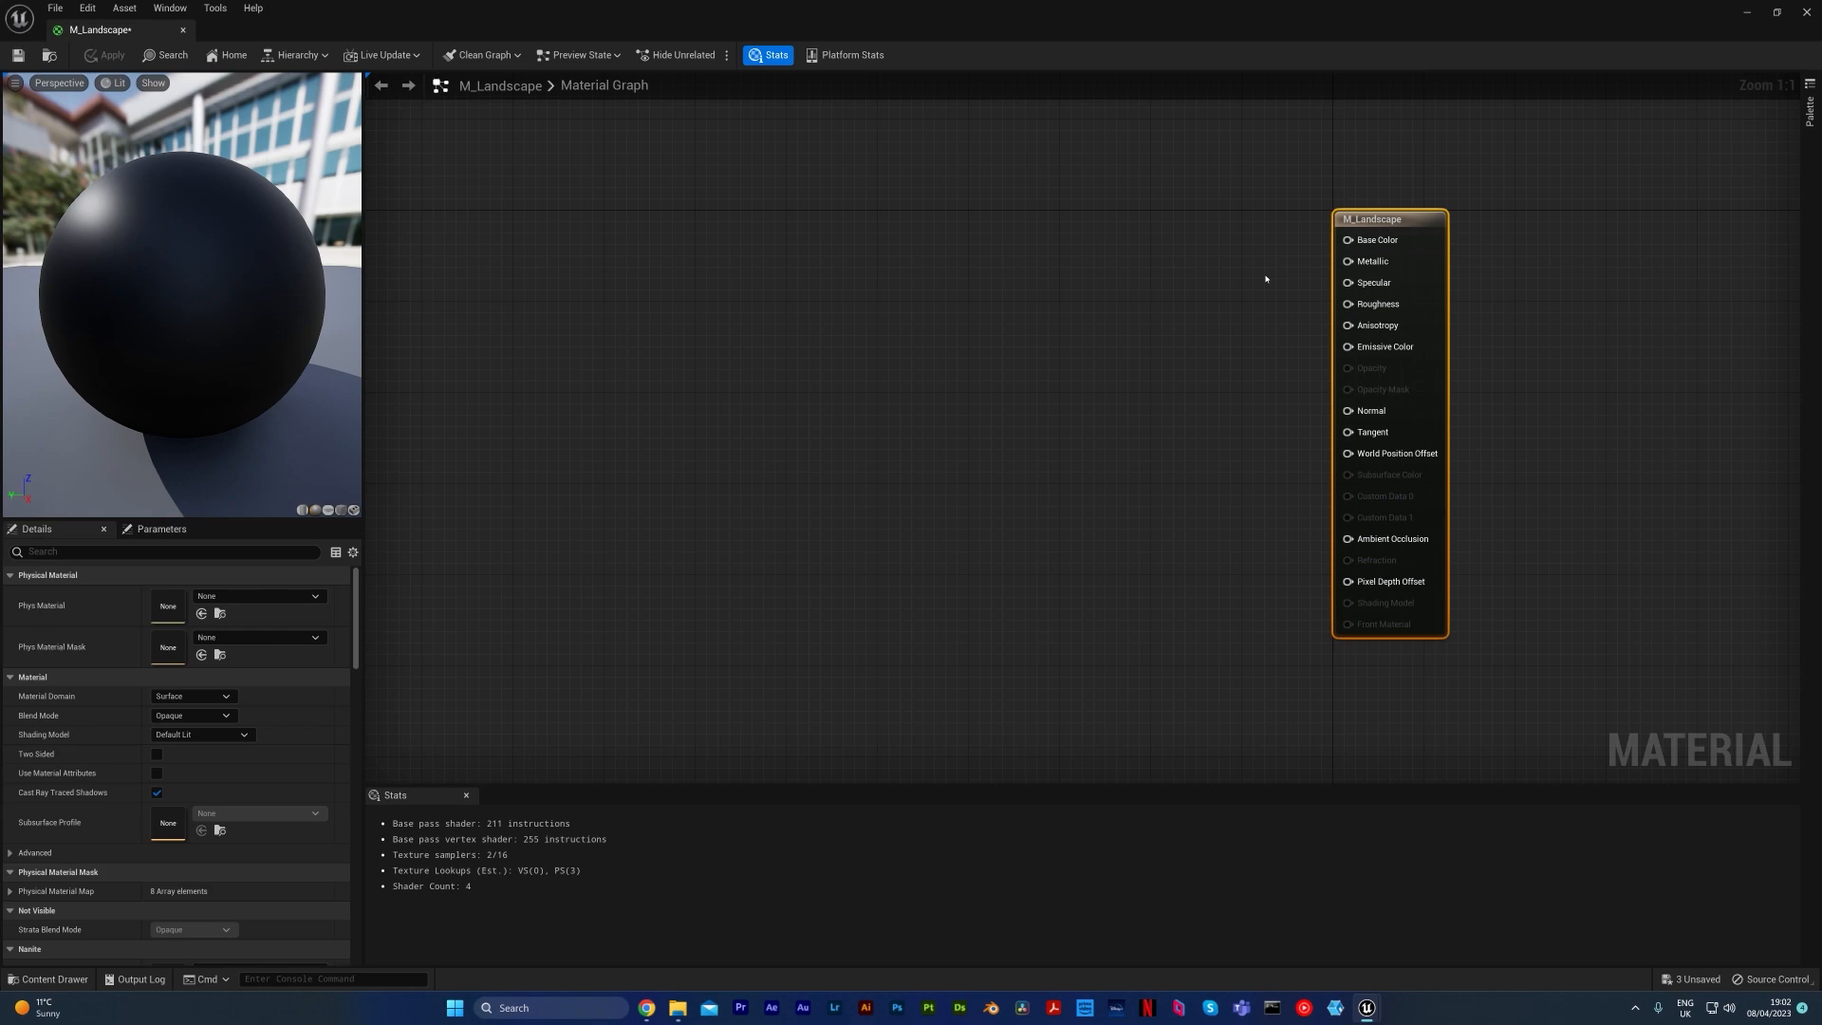
right_drag(1166, 293, 1294, 283)
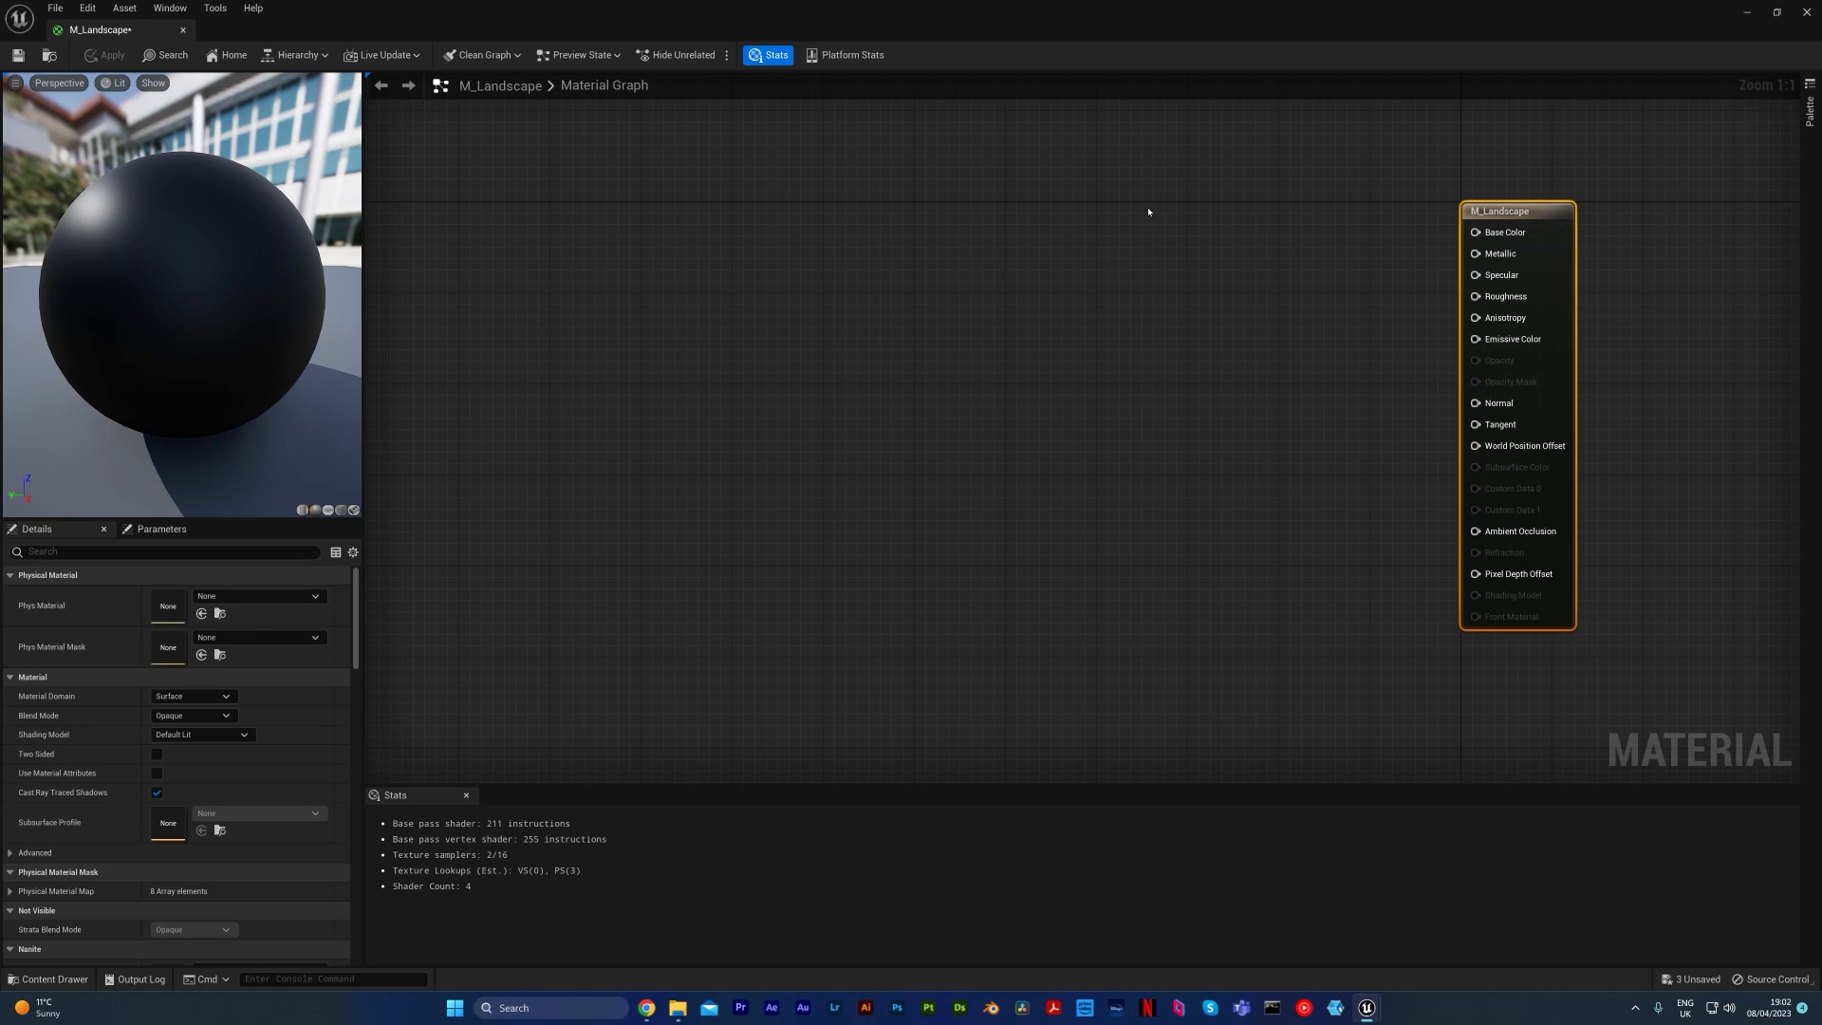
click(1244, 244)
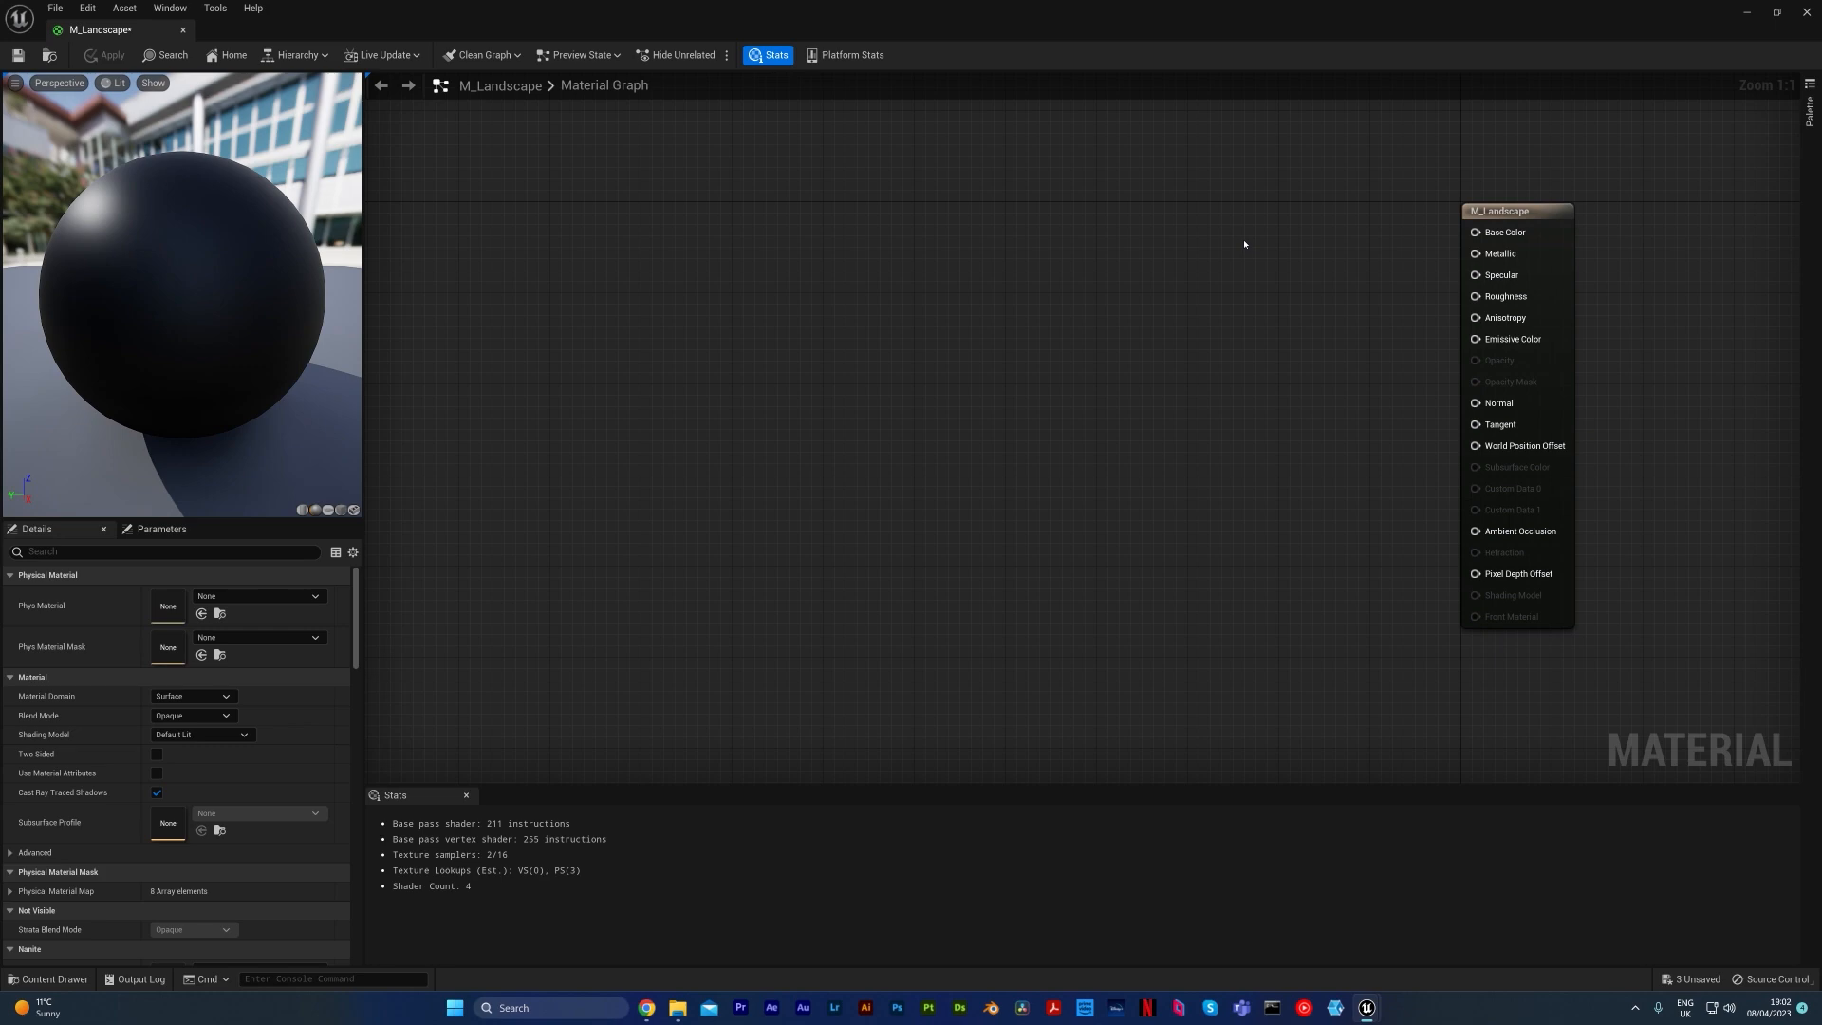
Step: Add a LandscapeLayerBlend node to the material graph and align it with the M_Landscape output node
right_click(1192, 231)
text(lands)
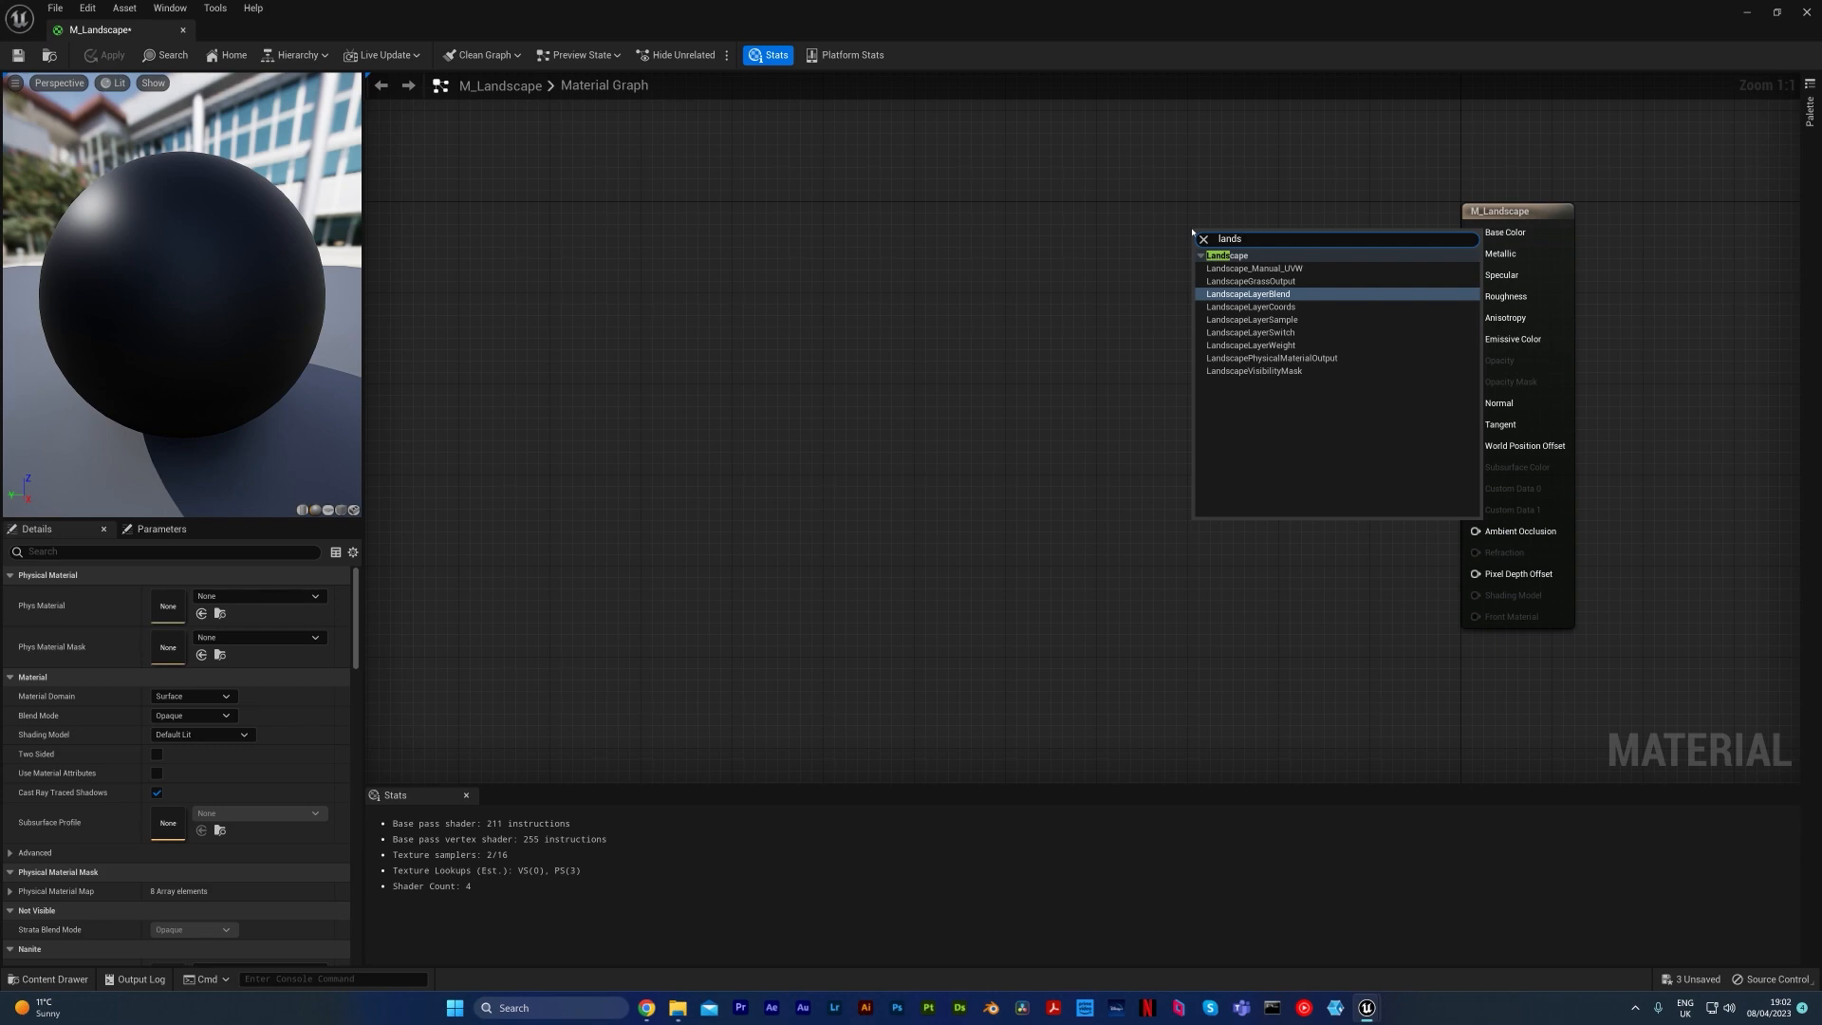
key(Return)
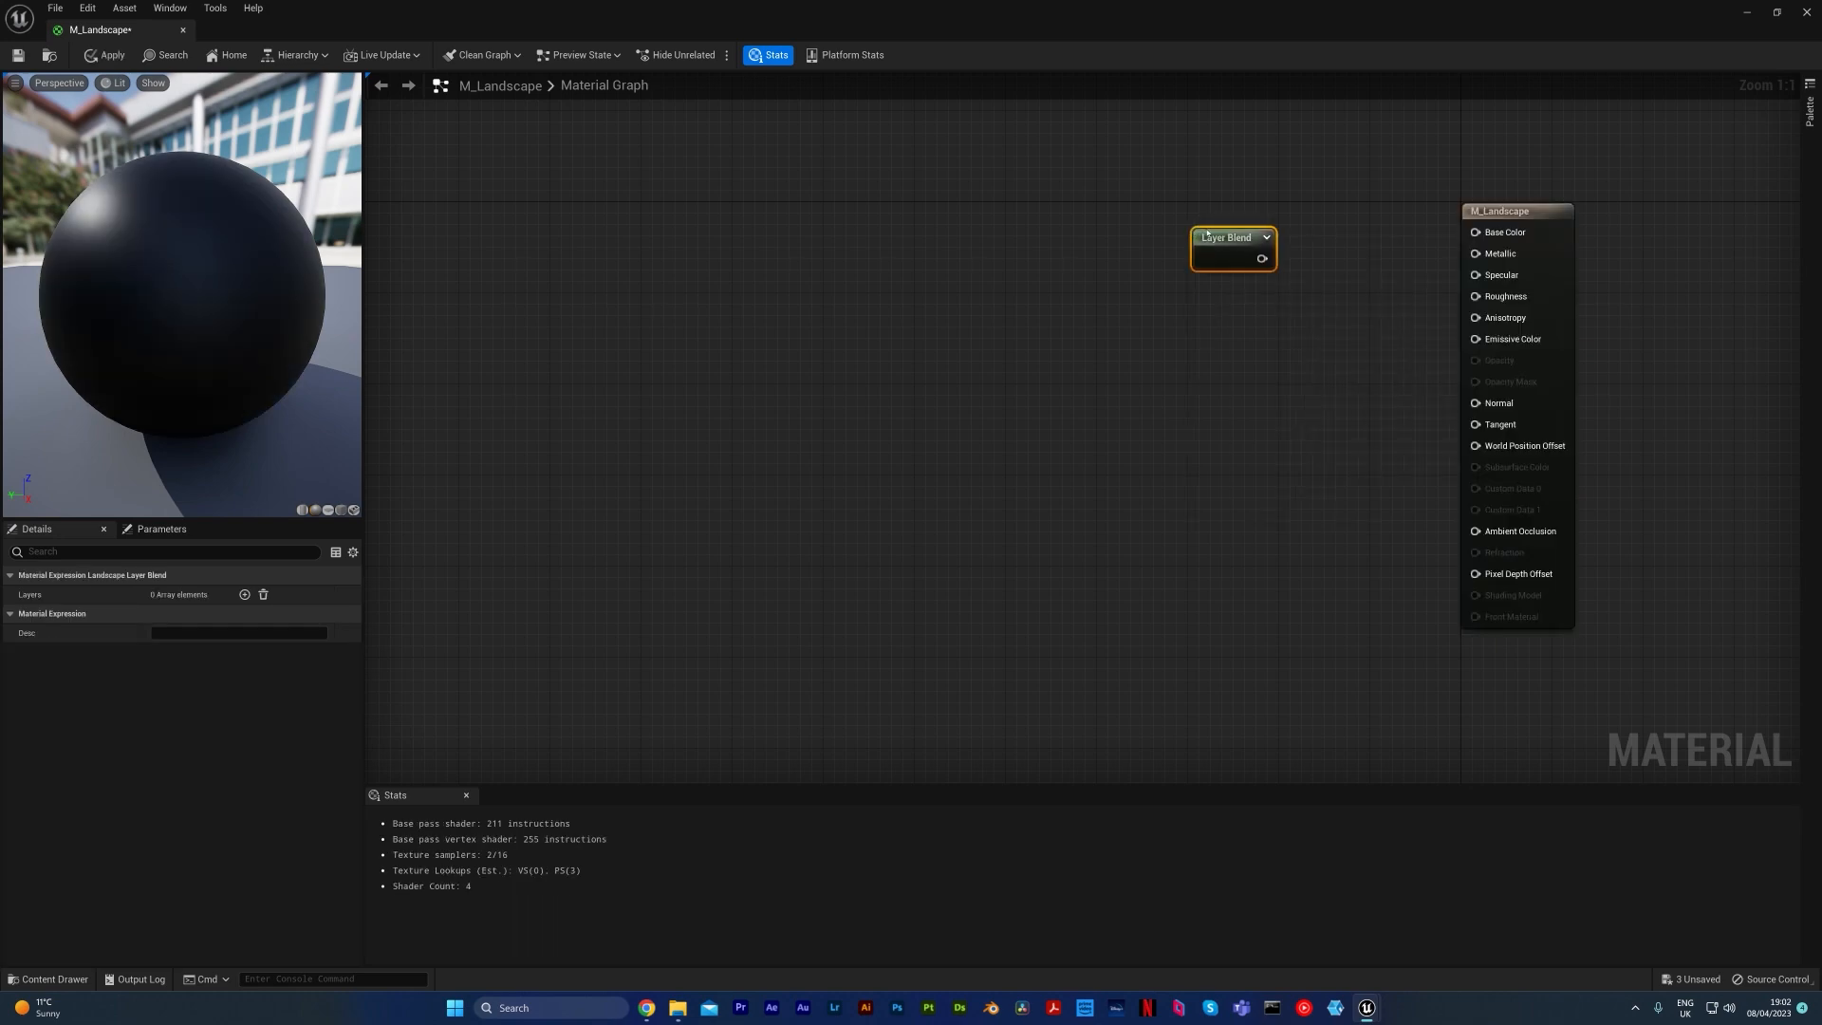
mouse_move(1245, 240)
mouse_down()
mouse_move(1321, 217)
mouse_move(1241, 219)
mouse_up()
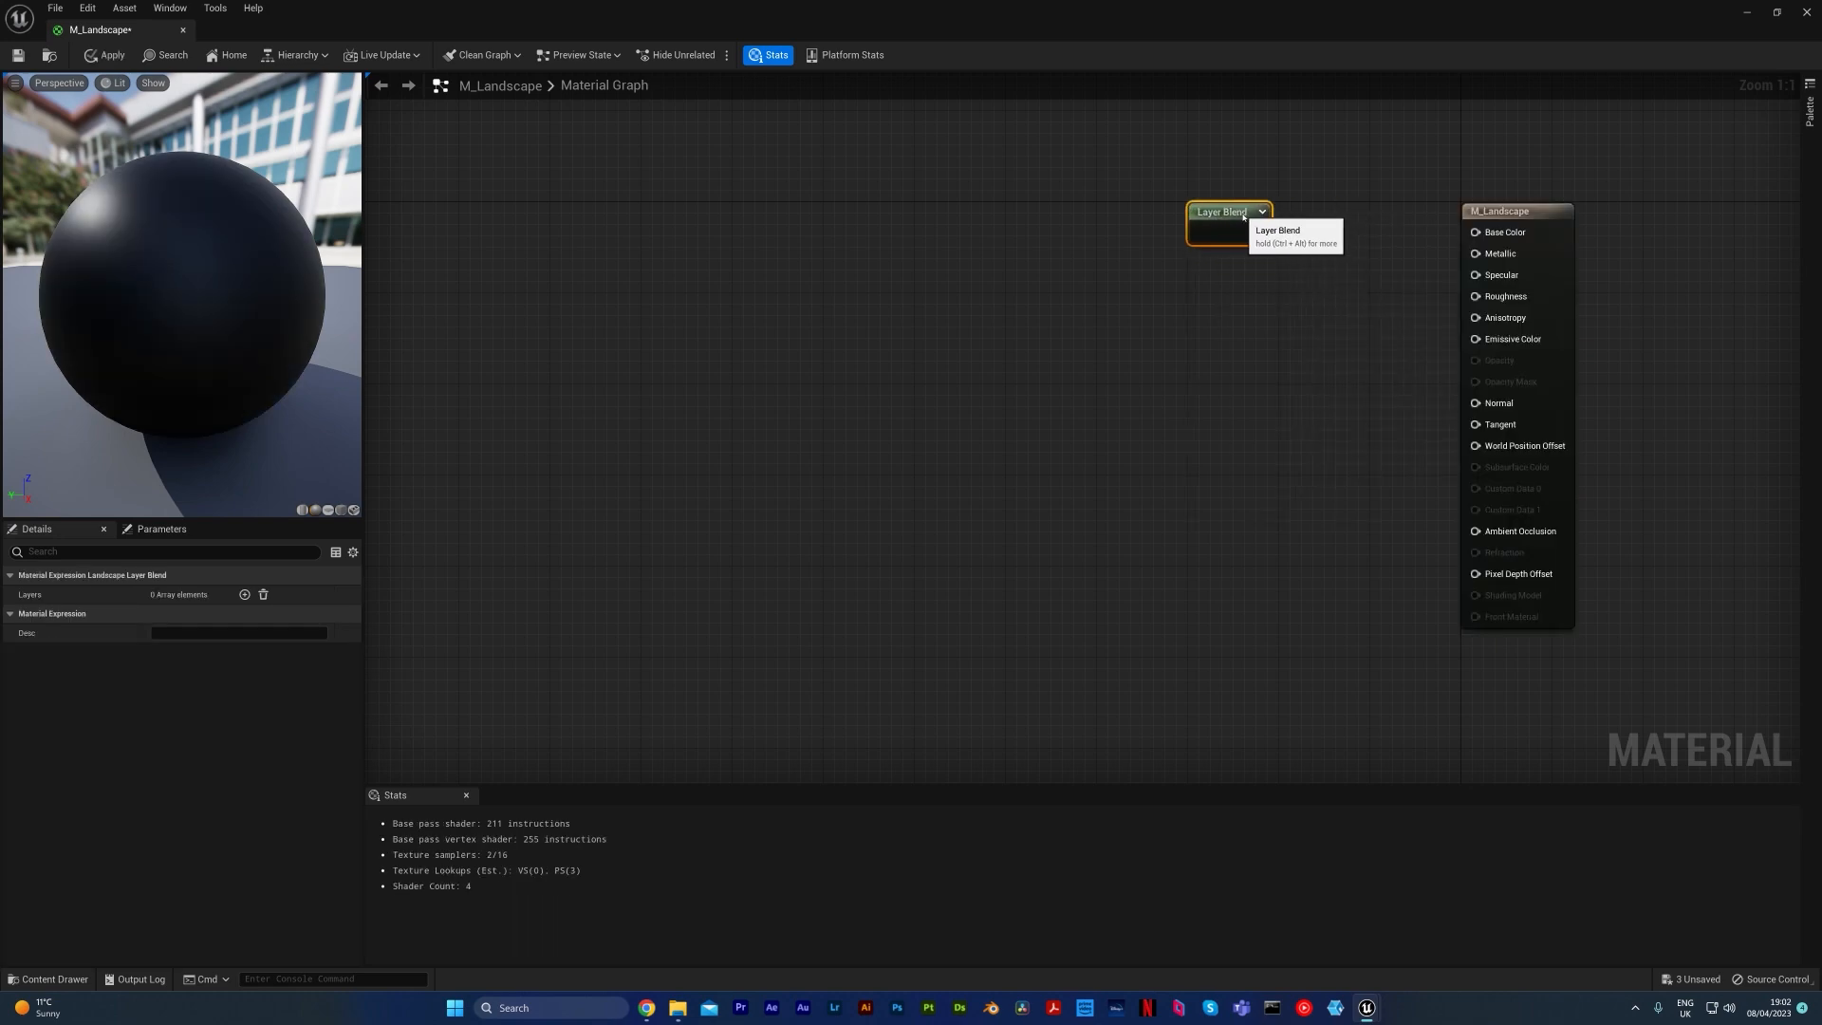
click(1224, 296)
click(1230, 217)
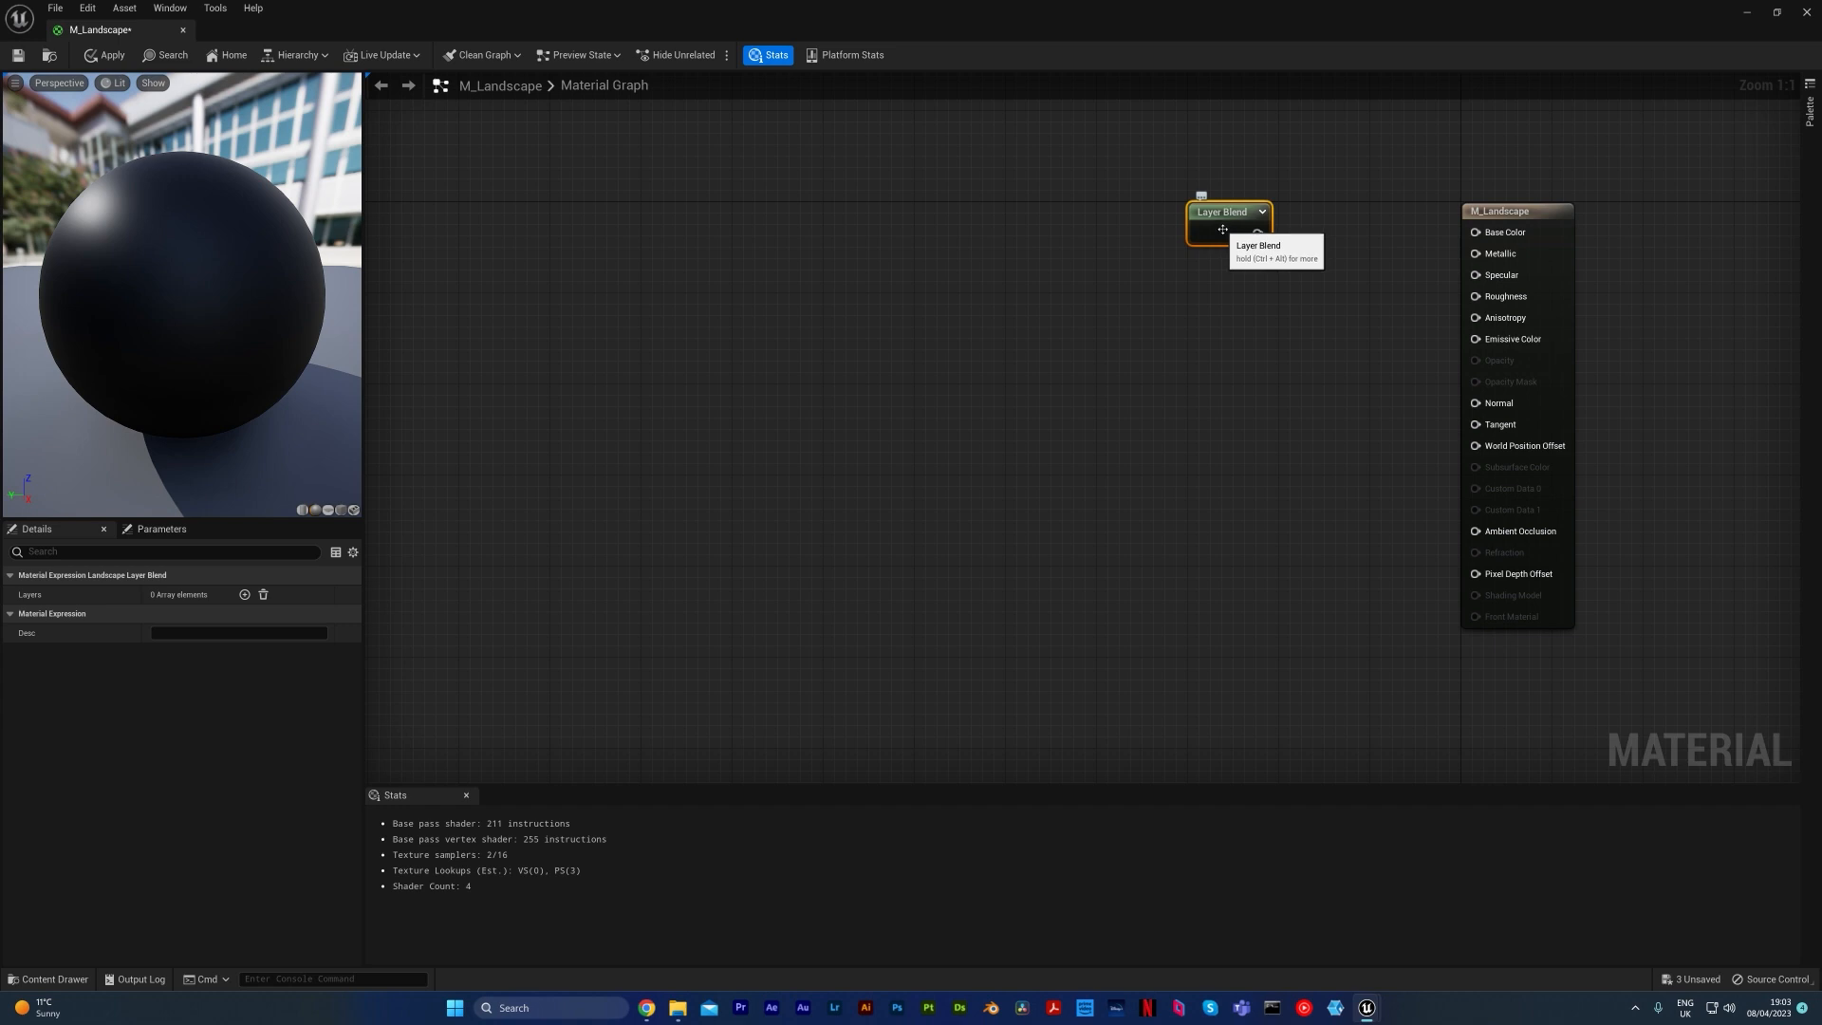
Step: Add two layer elements to the Layer Blend node and expand their settings
click(245, 595)
click(246, 596)
click(23, 635)
click(23, 615)
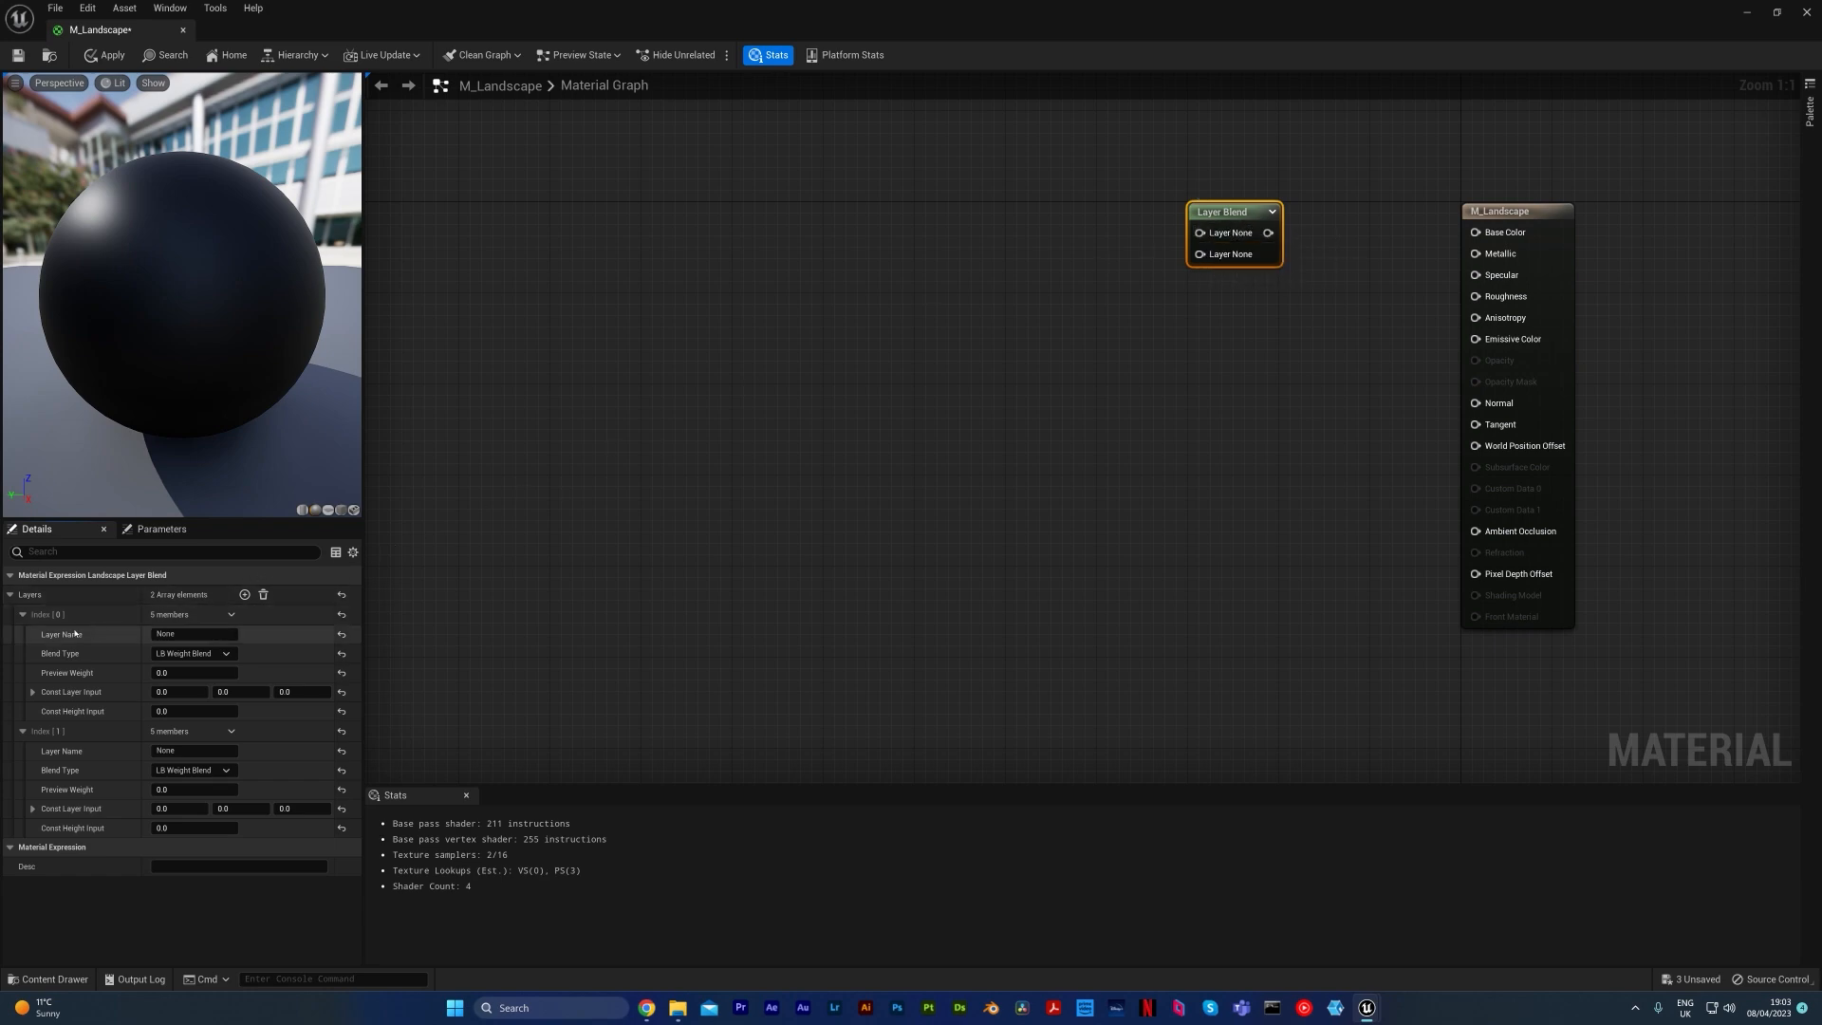
click(28, 615)
click(28, 633)
click(28, 615)
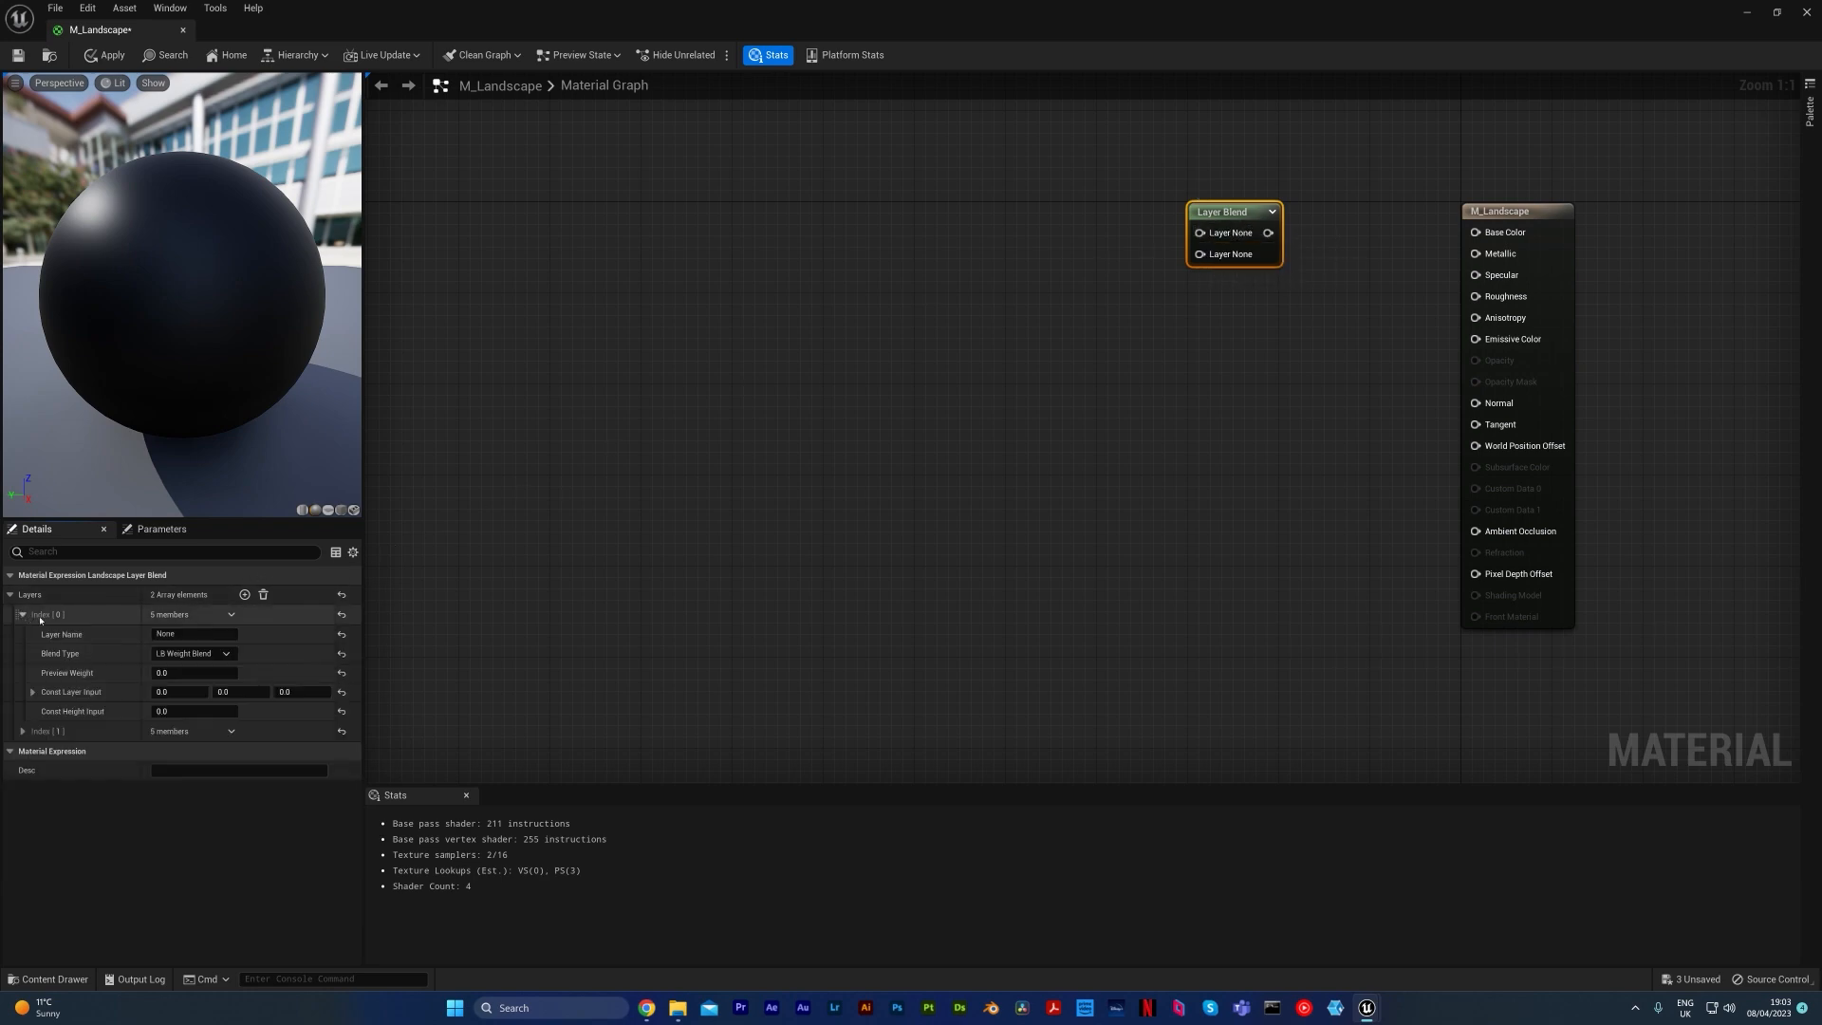
Step: Name the Layer Blend node's first layer Grass and its second layer Rocks
click(194, 633)
text(Grass)
key(Return)
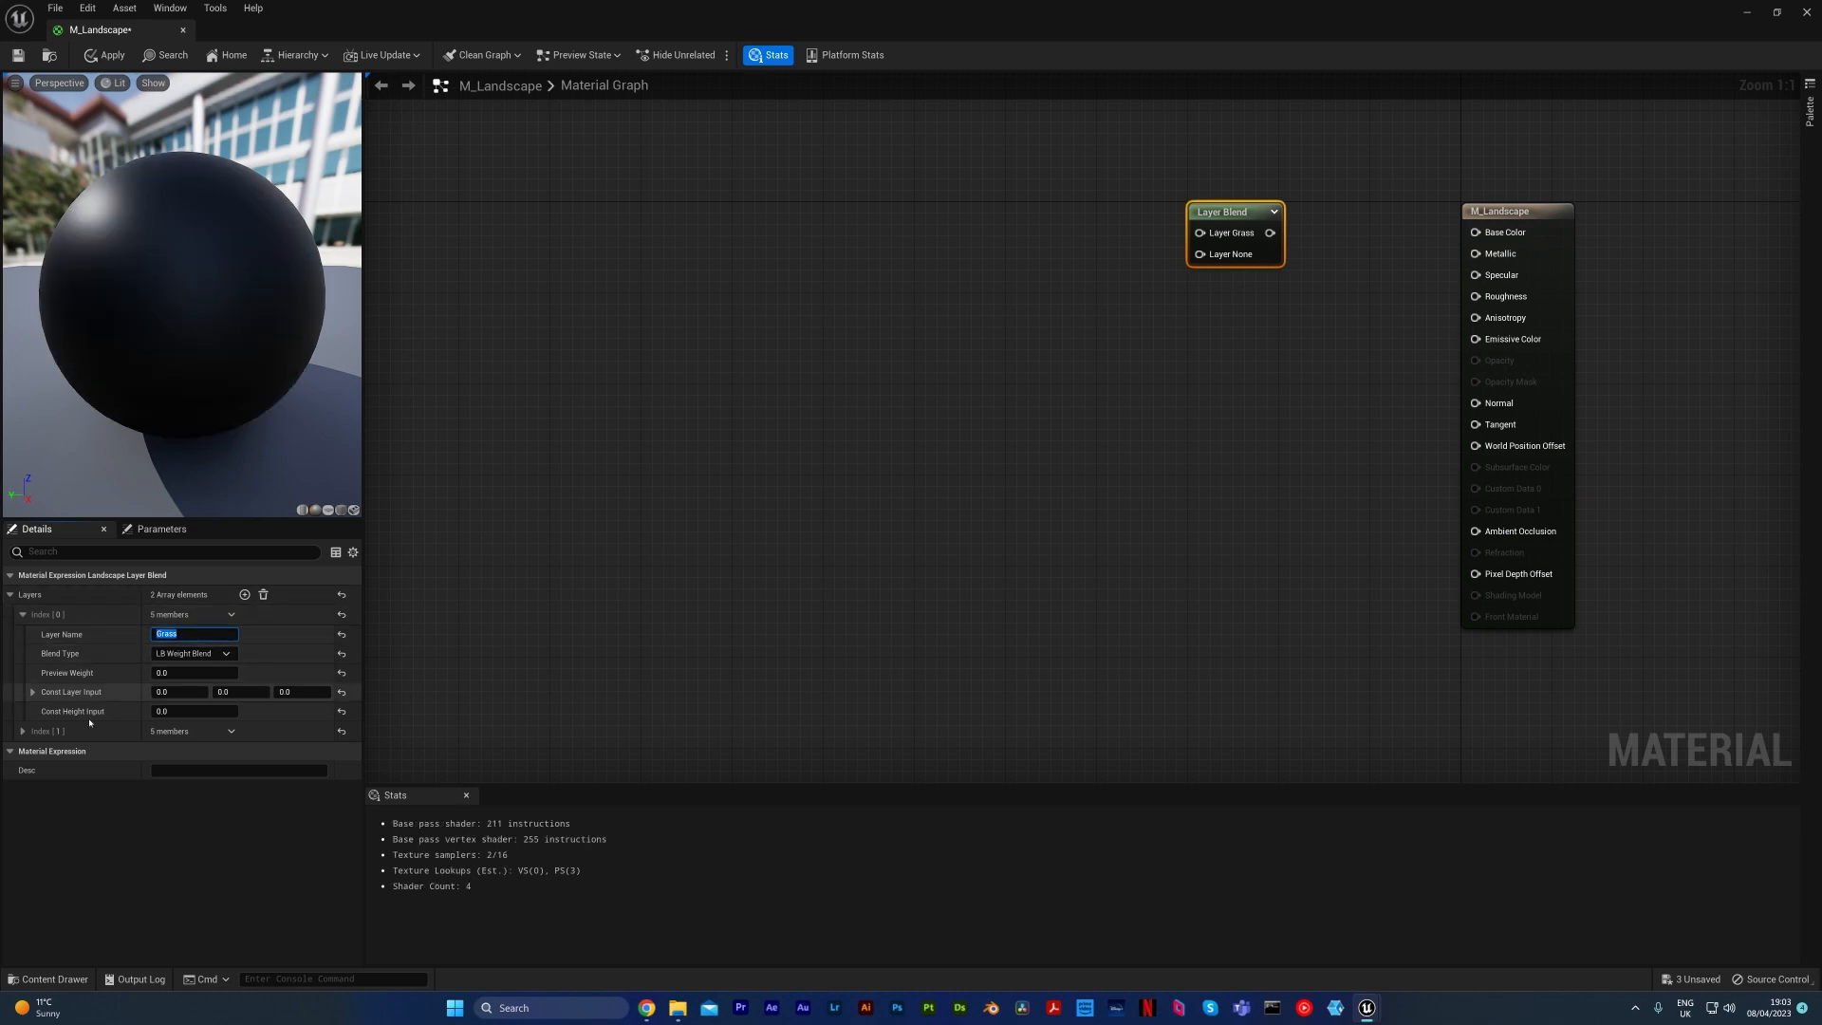
click(23, 731)
click(205, 752)
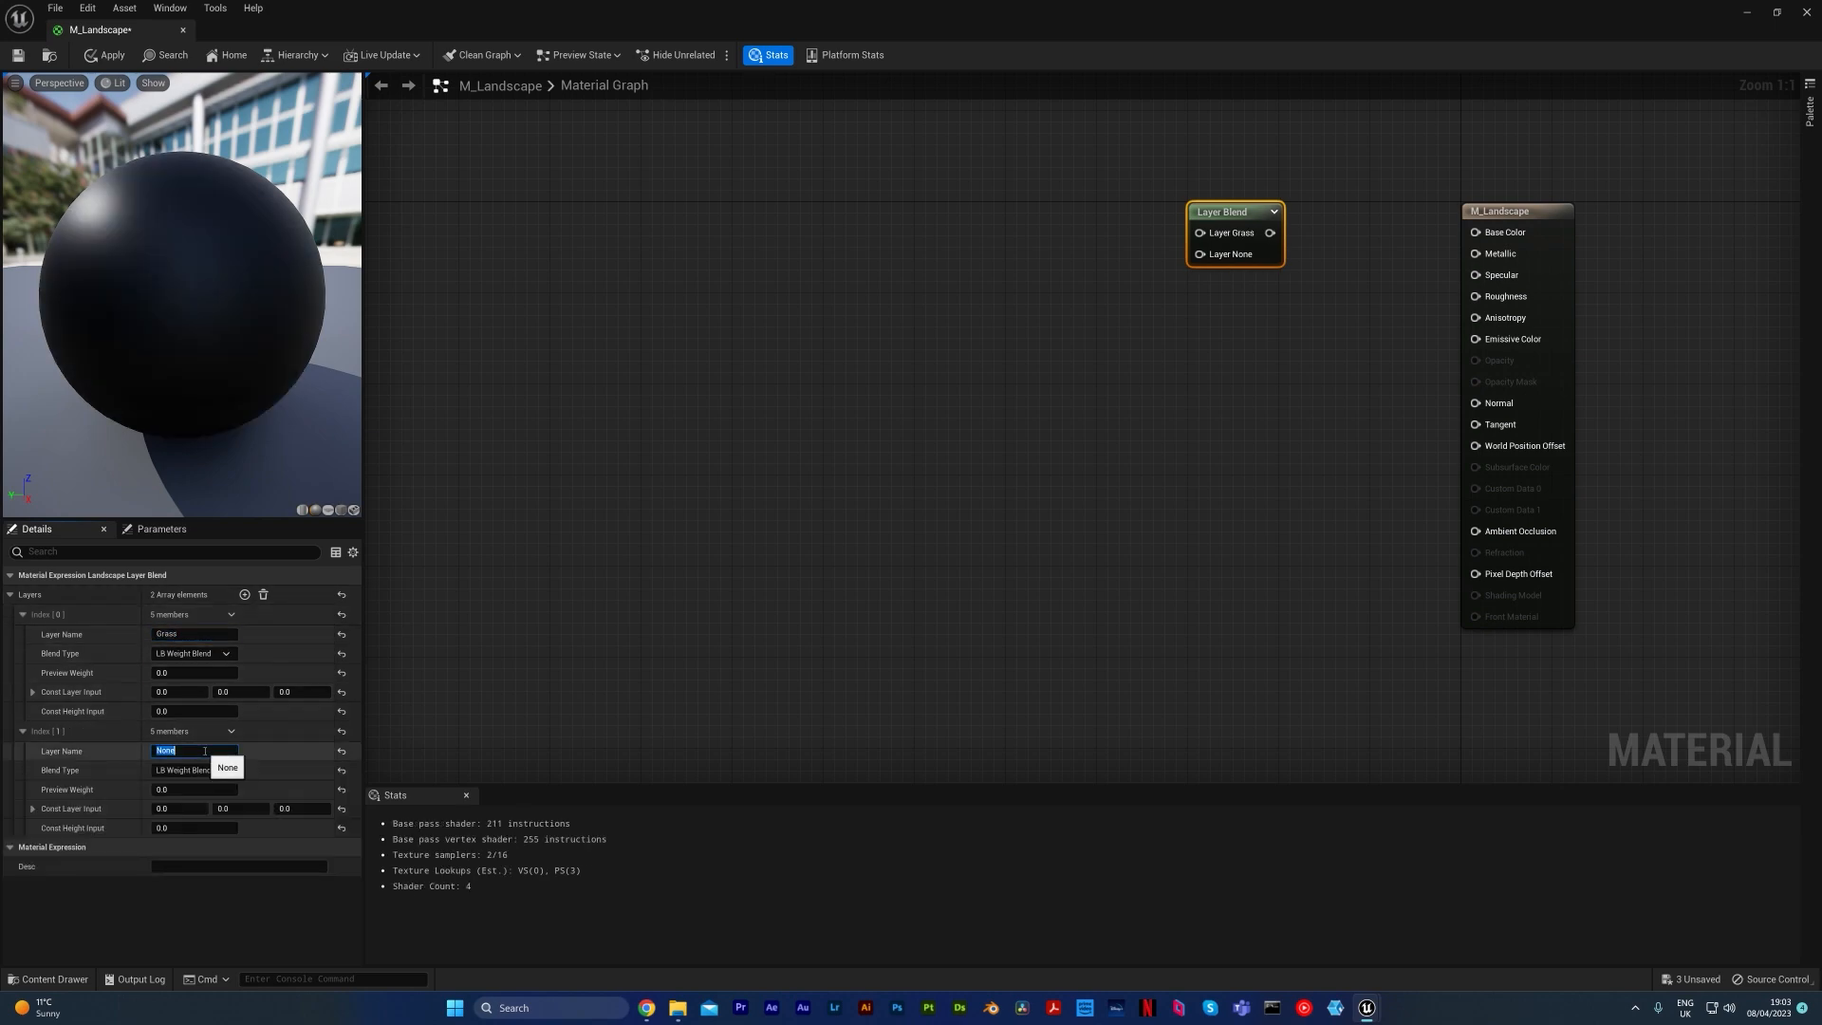
text(Rocks)
key(Return)
click(1056, 461)
Step: Try feeding two texture samples through the Layer Blend's Grass and Rocks inputs into Base Color, and remove this test setup
click(1226, 213)
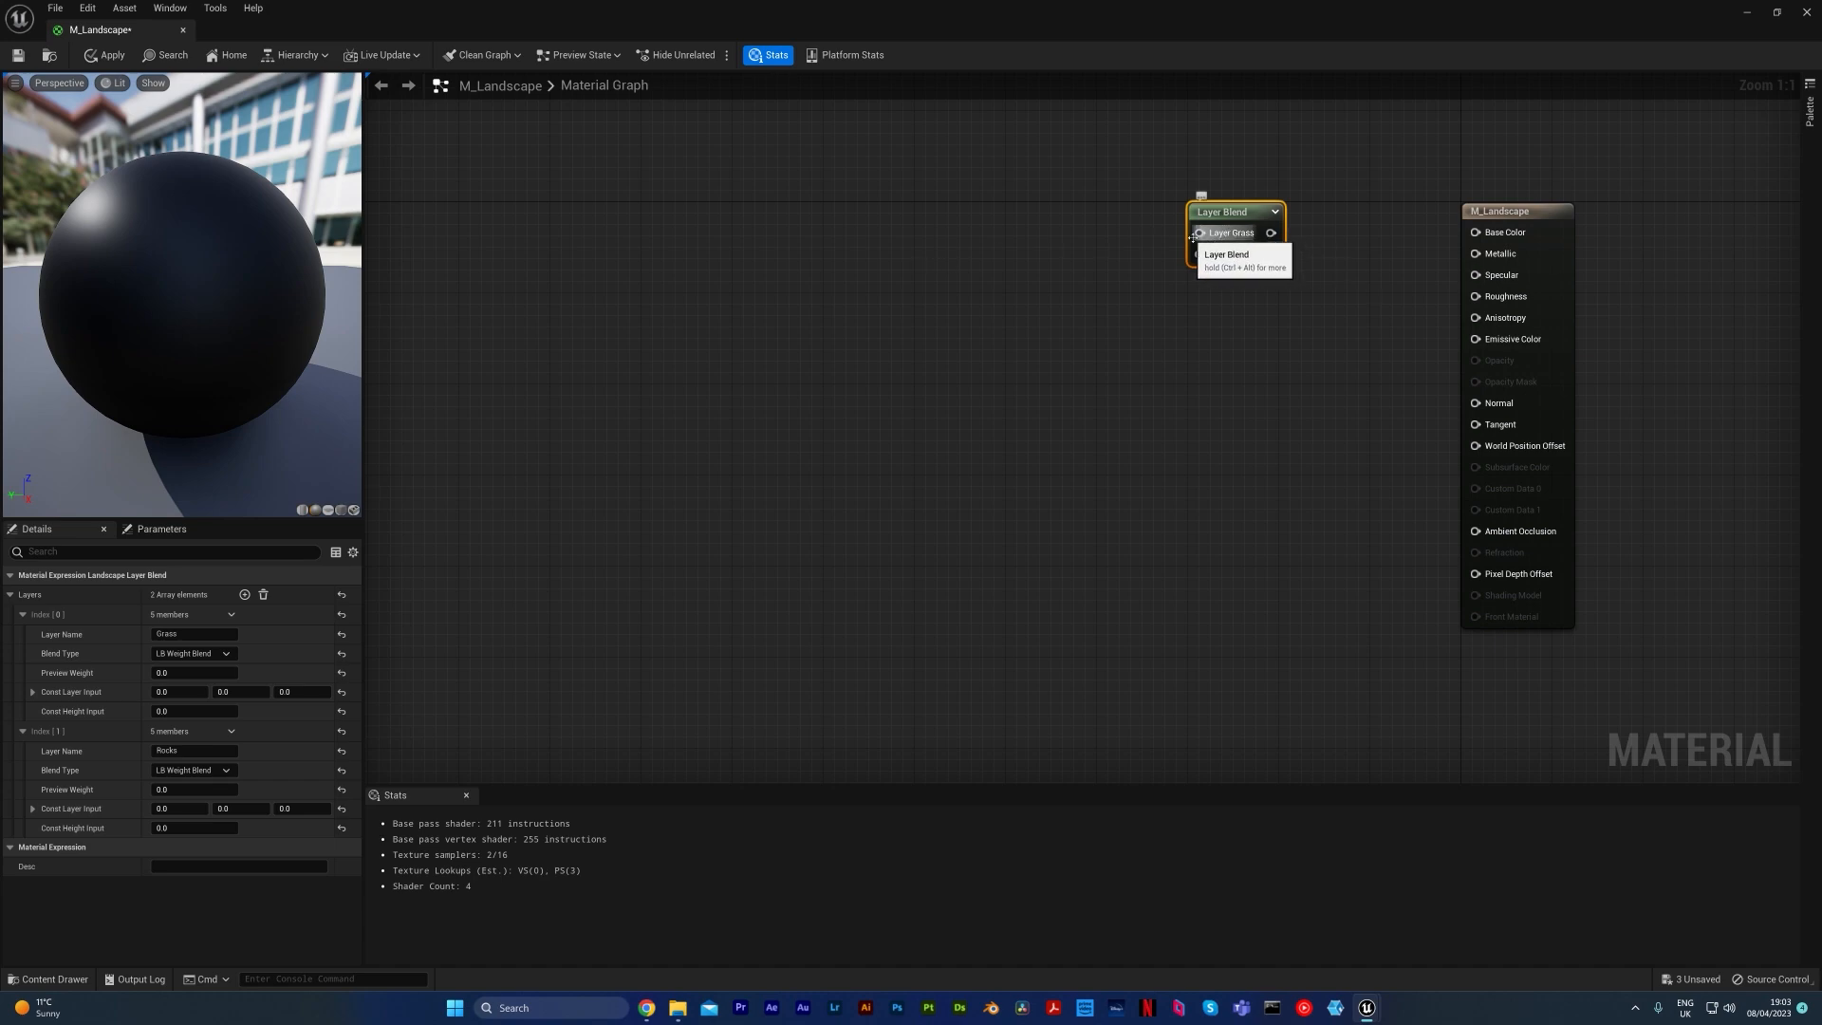
drag(1271, 232, 1476, 233)
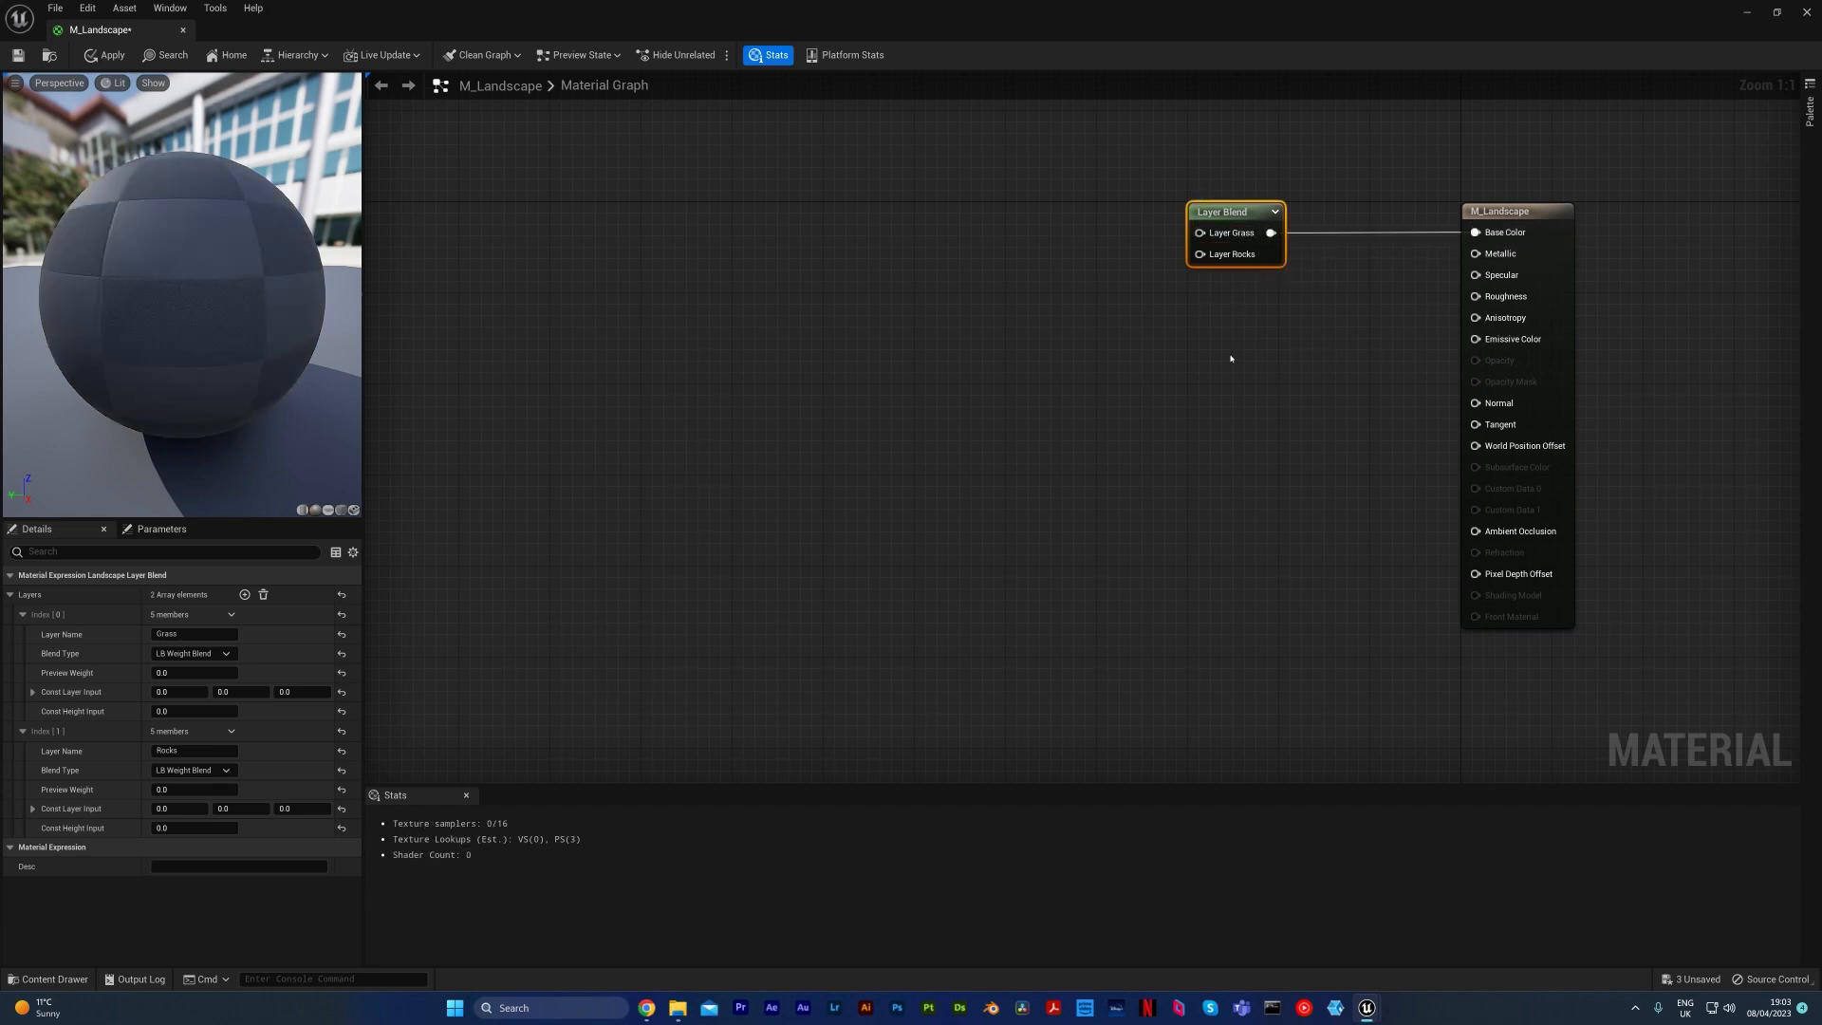
click(949, 204)
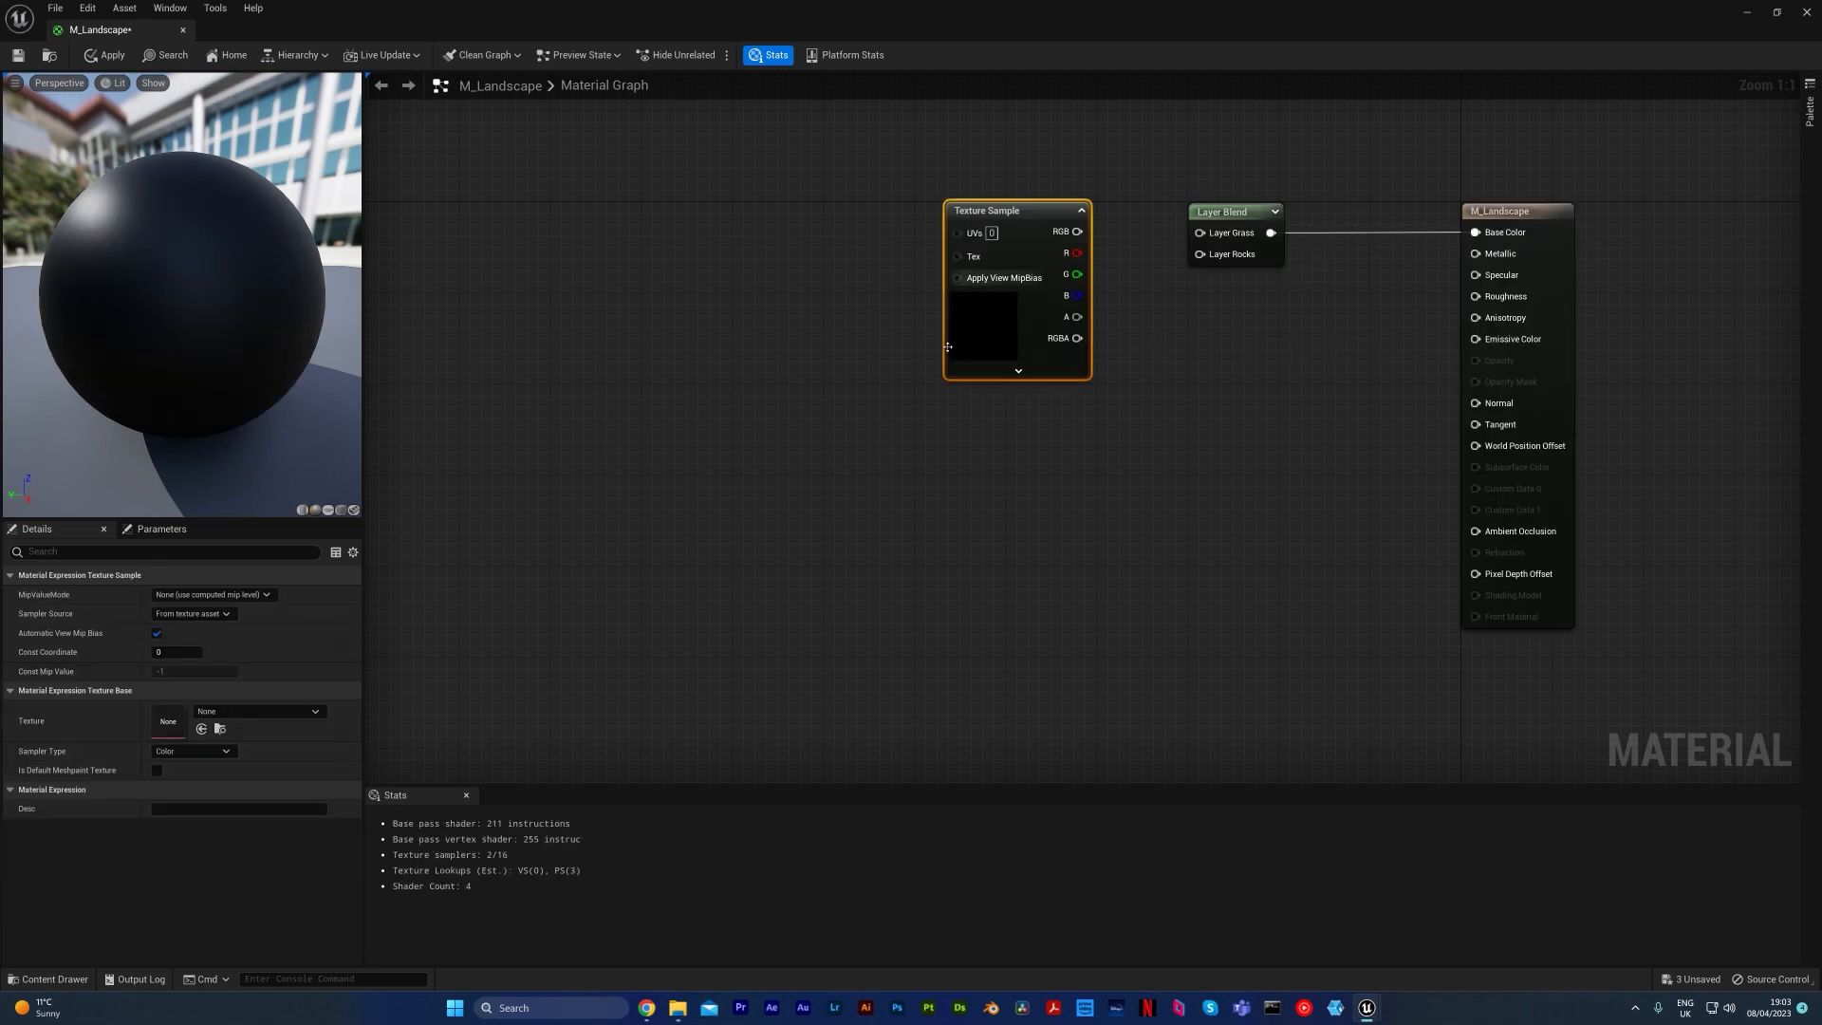
click(952, 389)
drag(1083, 415, 1077, 233)
drag(861, 669, 1067, 365)
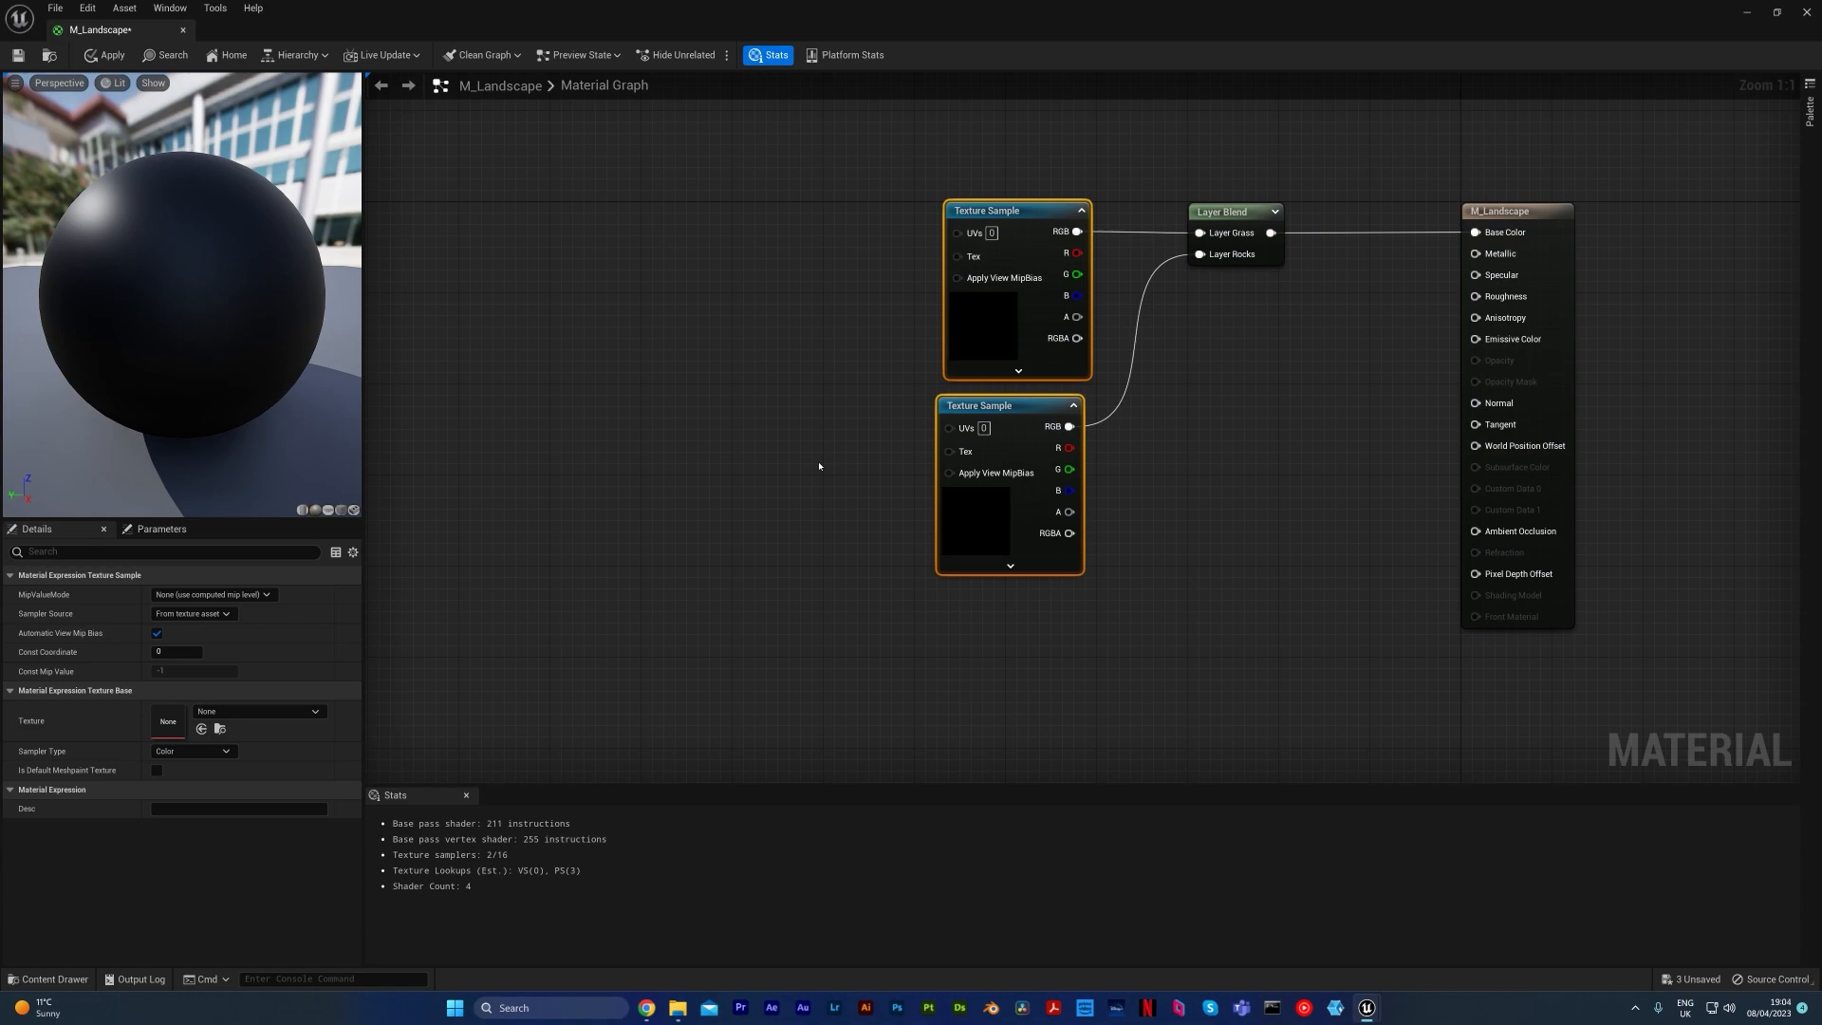
key(Delete)
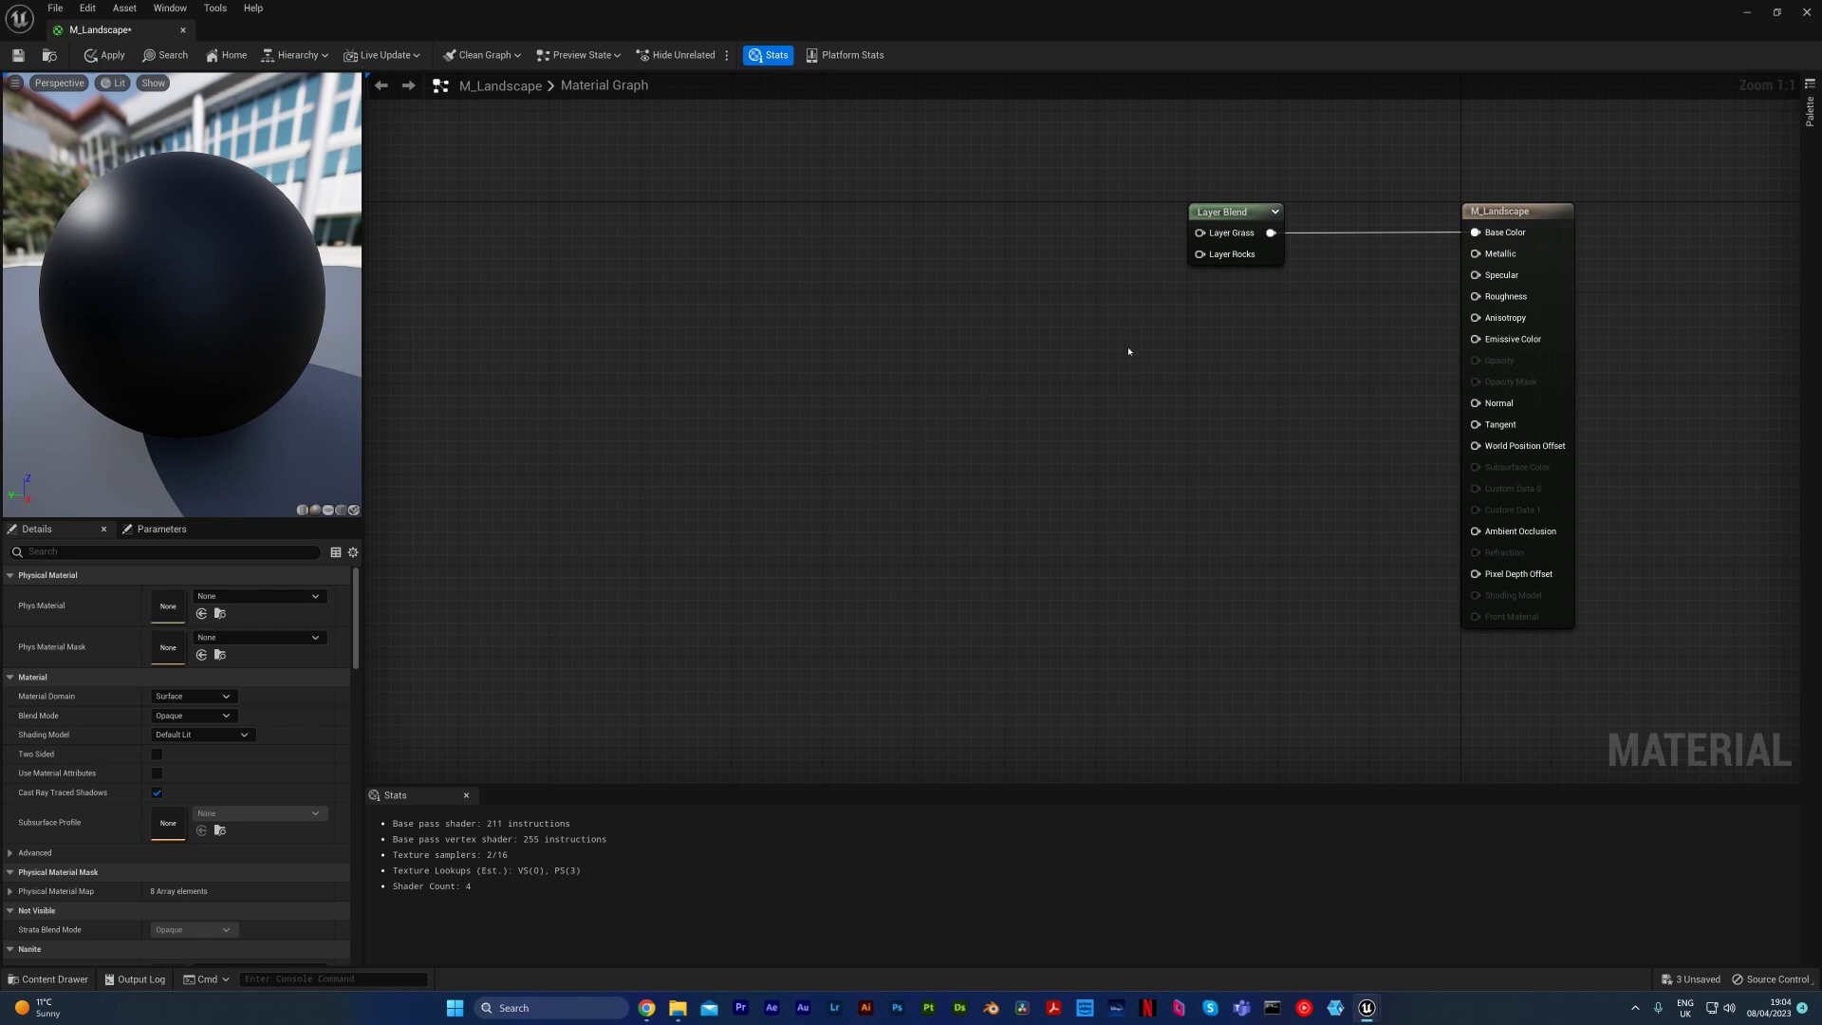
alt+click(1497, 234)
Step: Move the Layer Blend node further from the output node and add a GetMaterialAttributes node between them
drag(1241, 218, 1148, 221)
click(1293, 297)
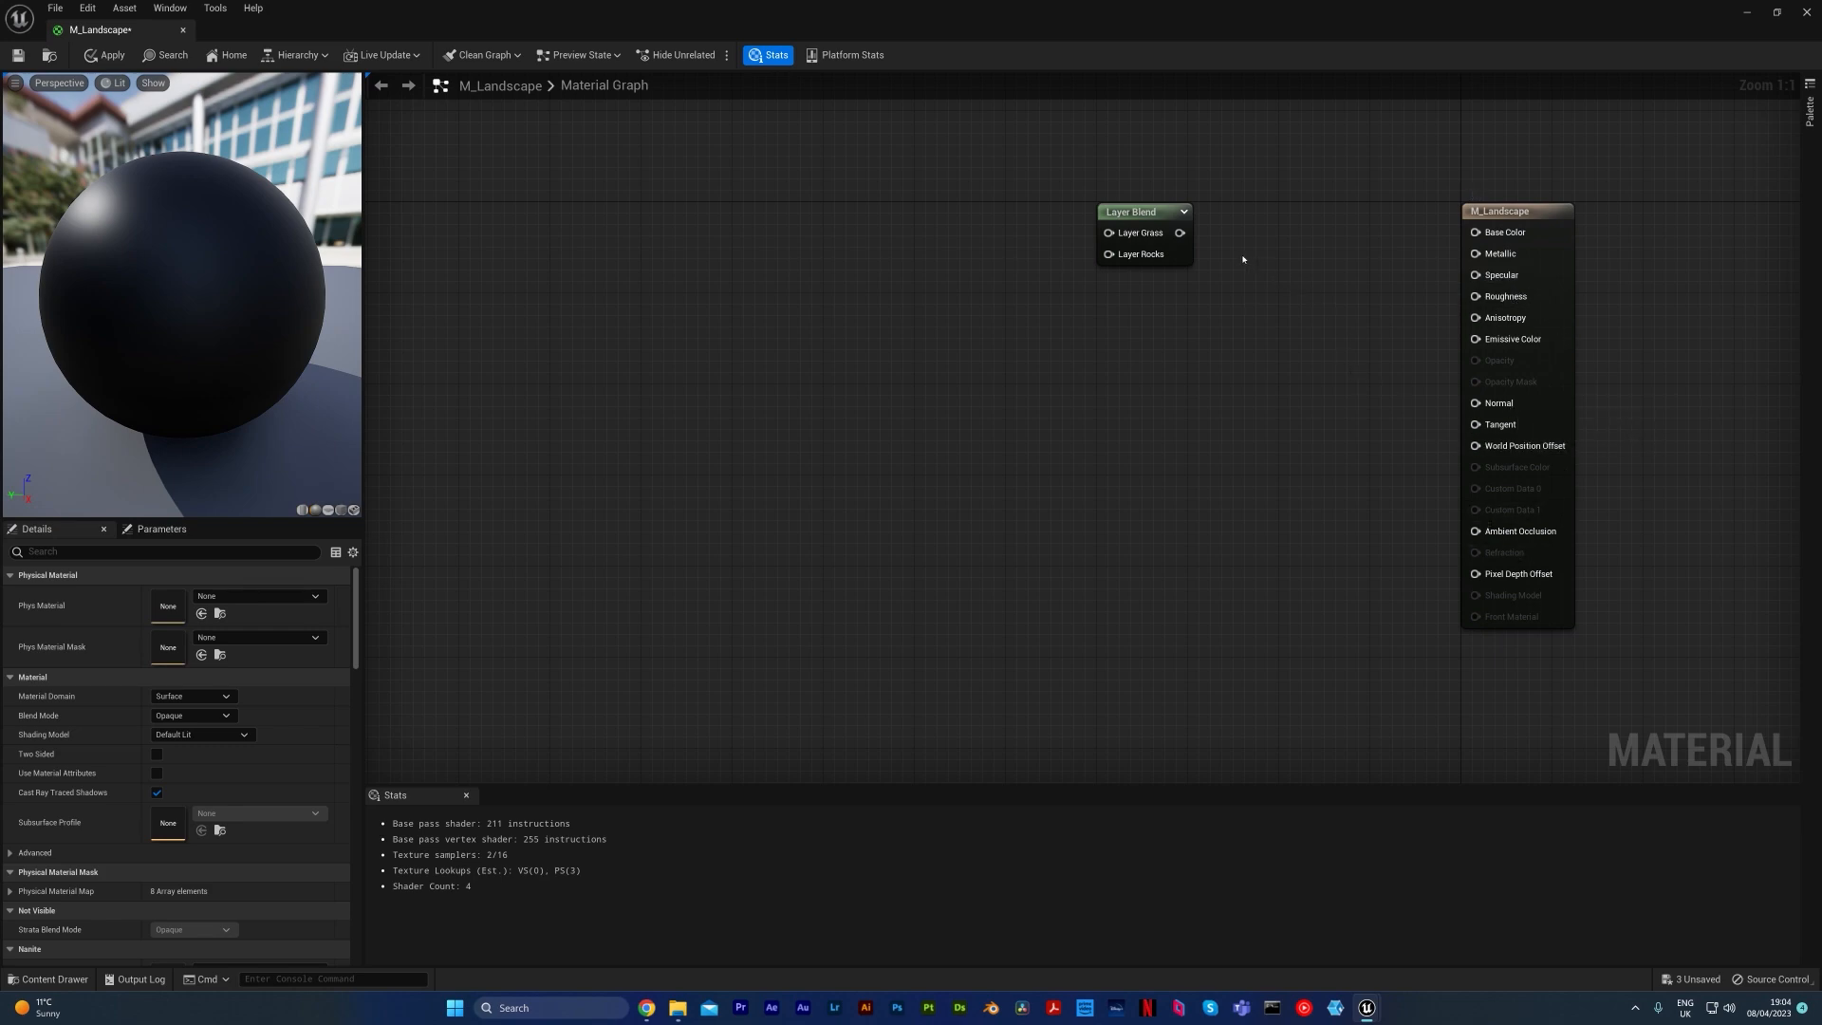
right_click(1283, 203)
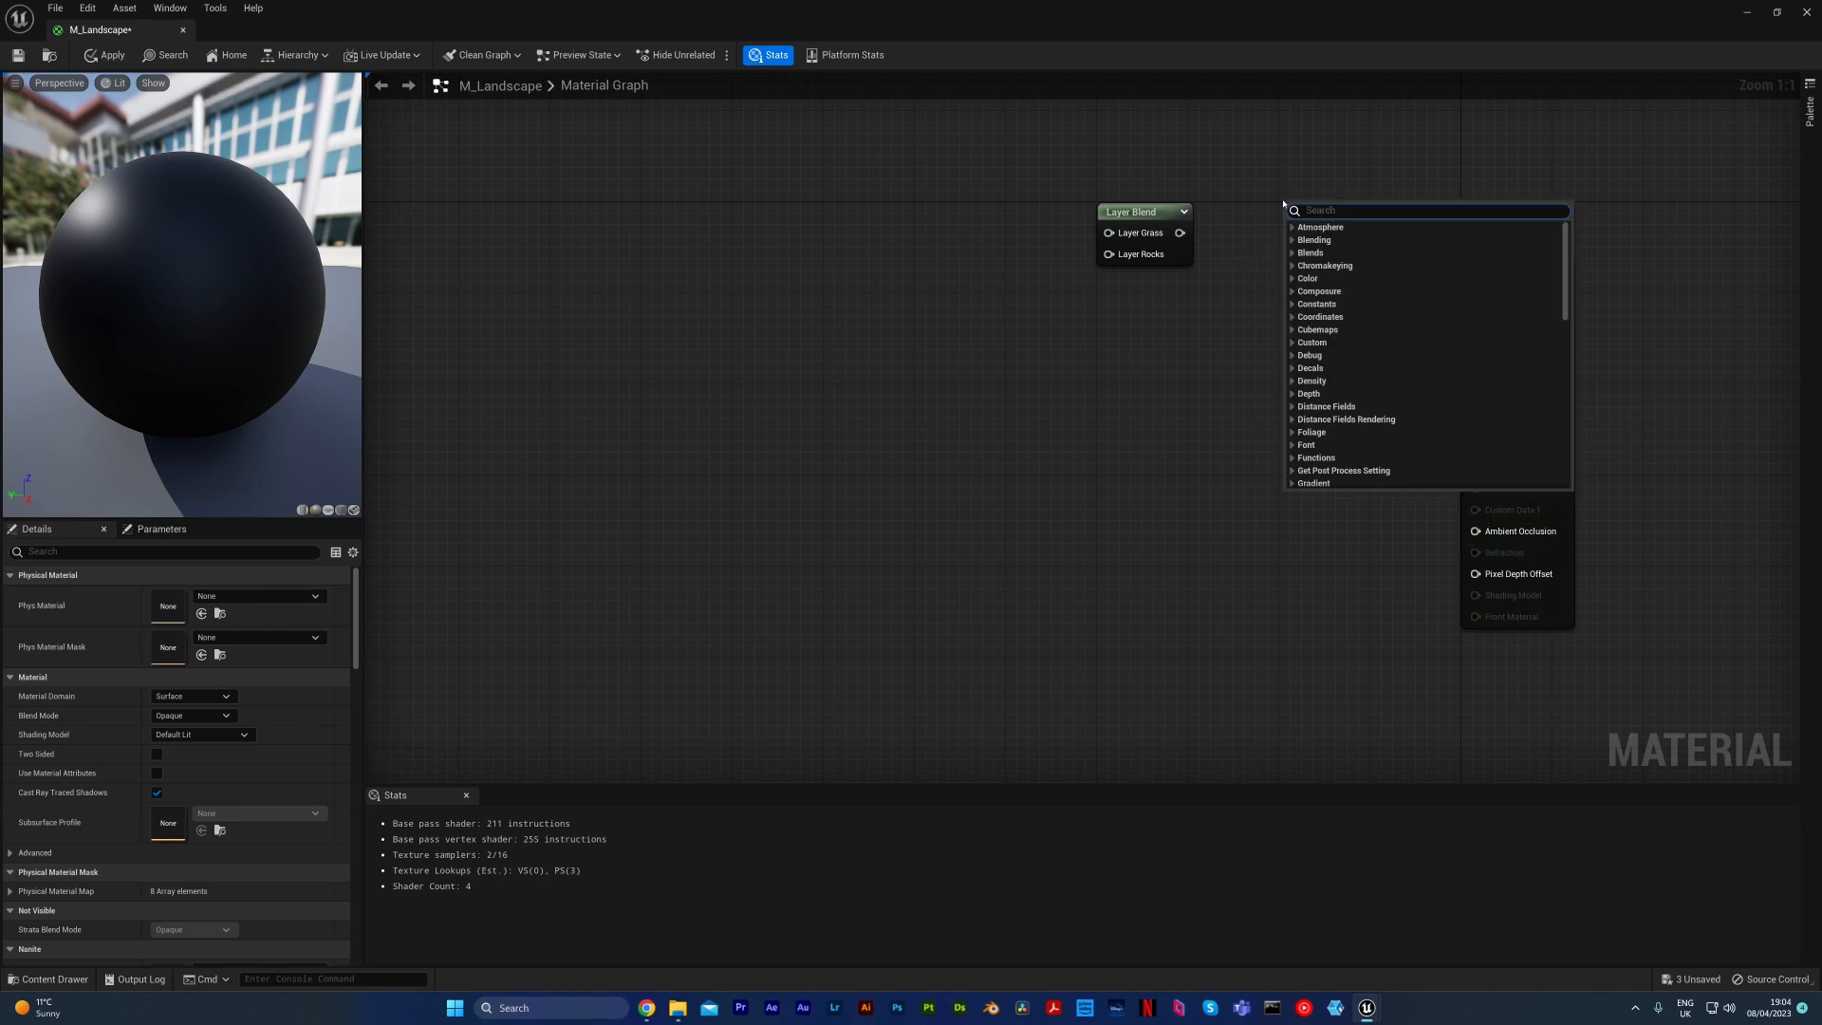
text(getmat)
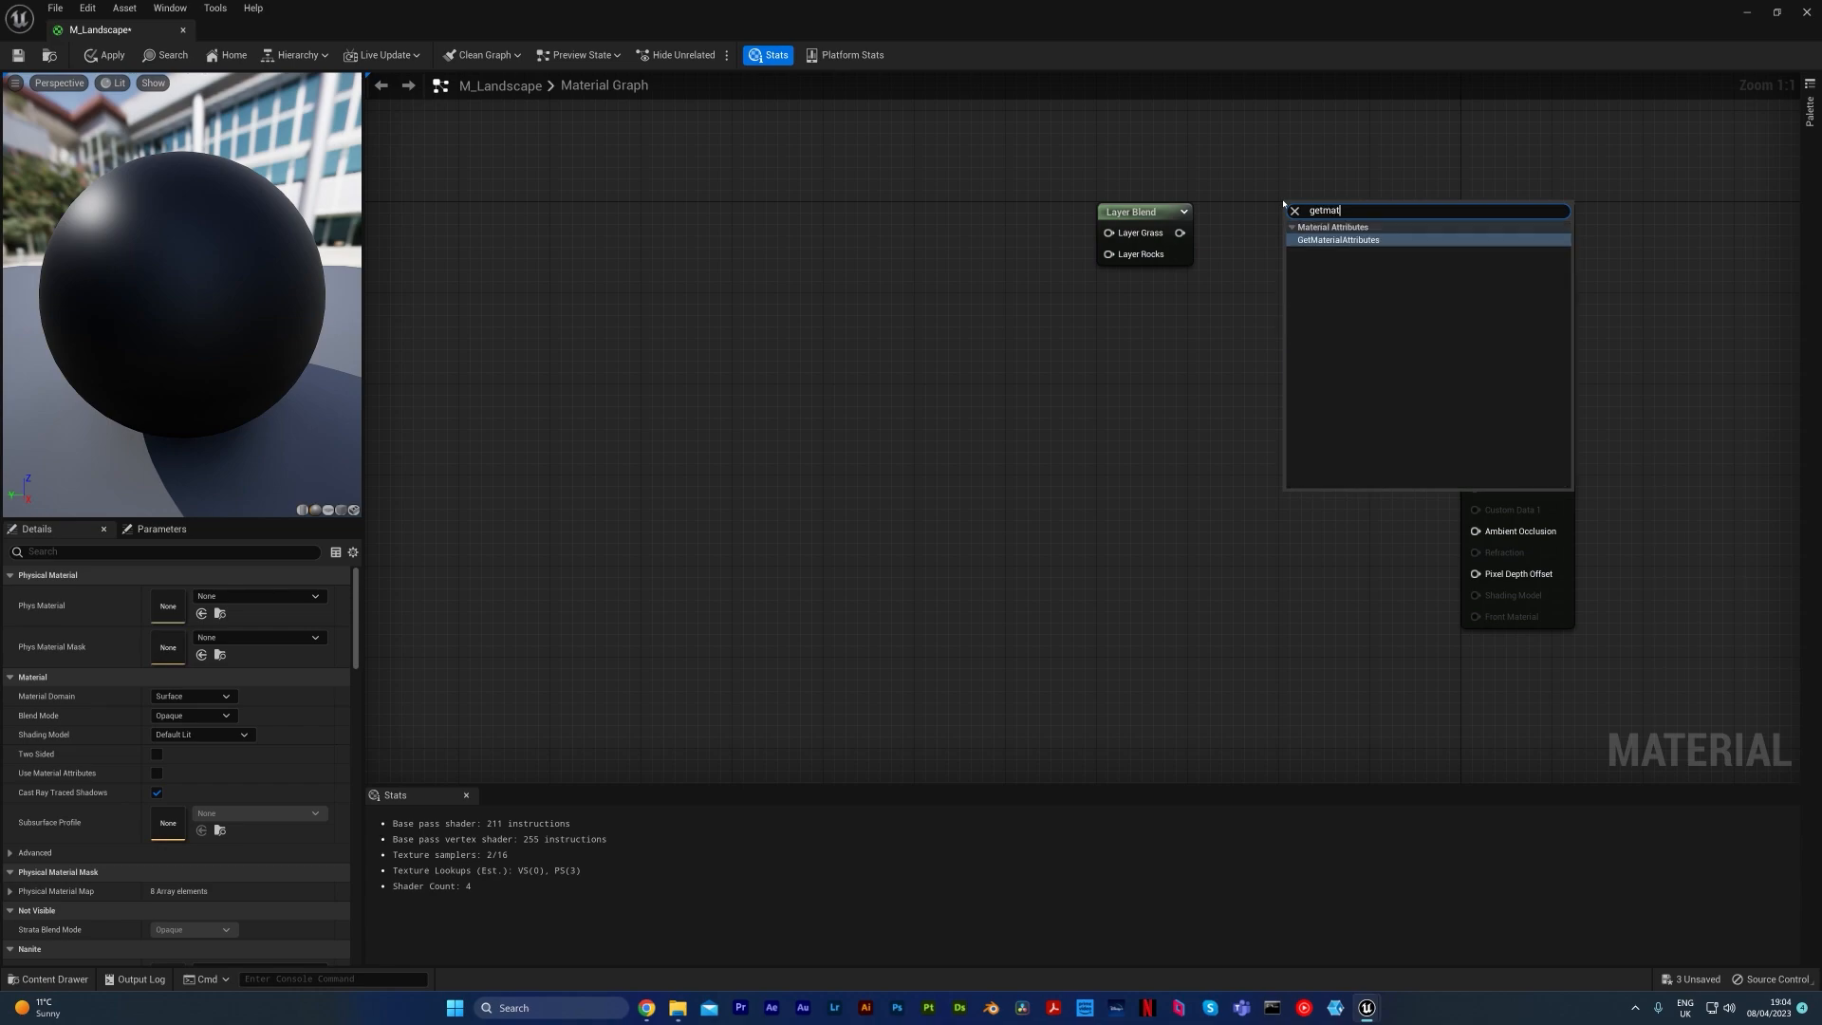
key(Return)
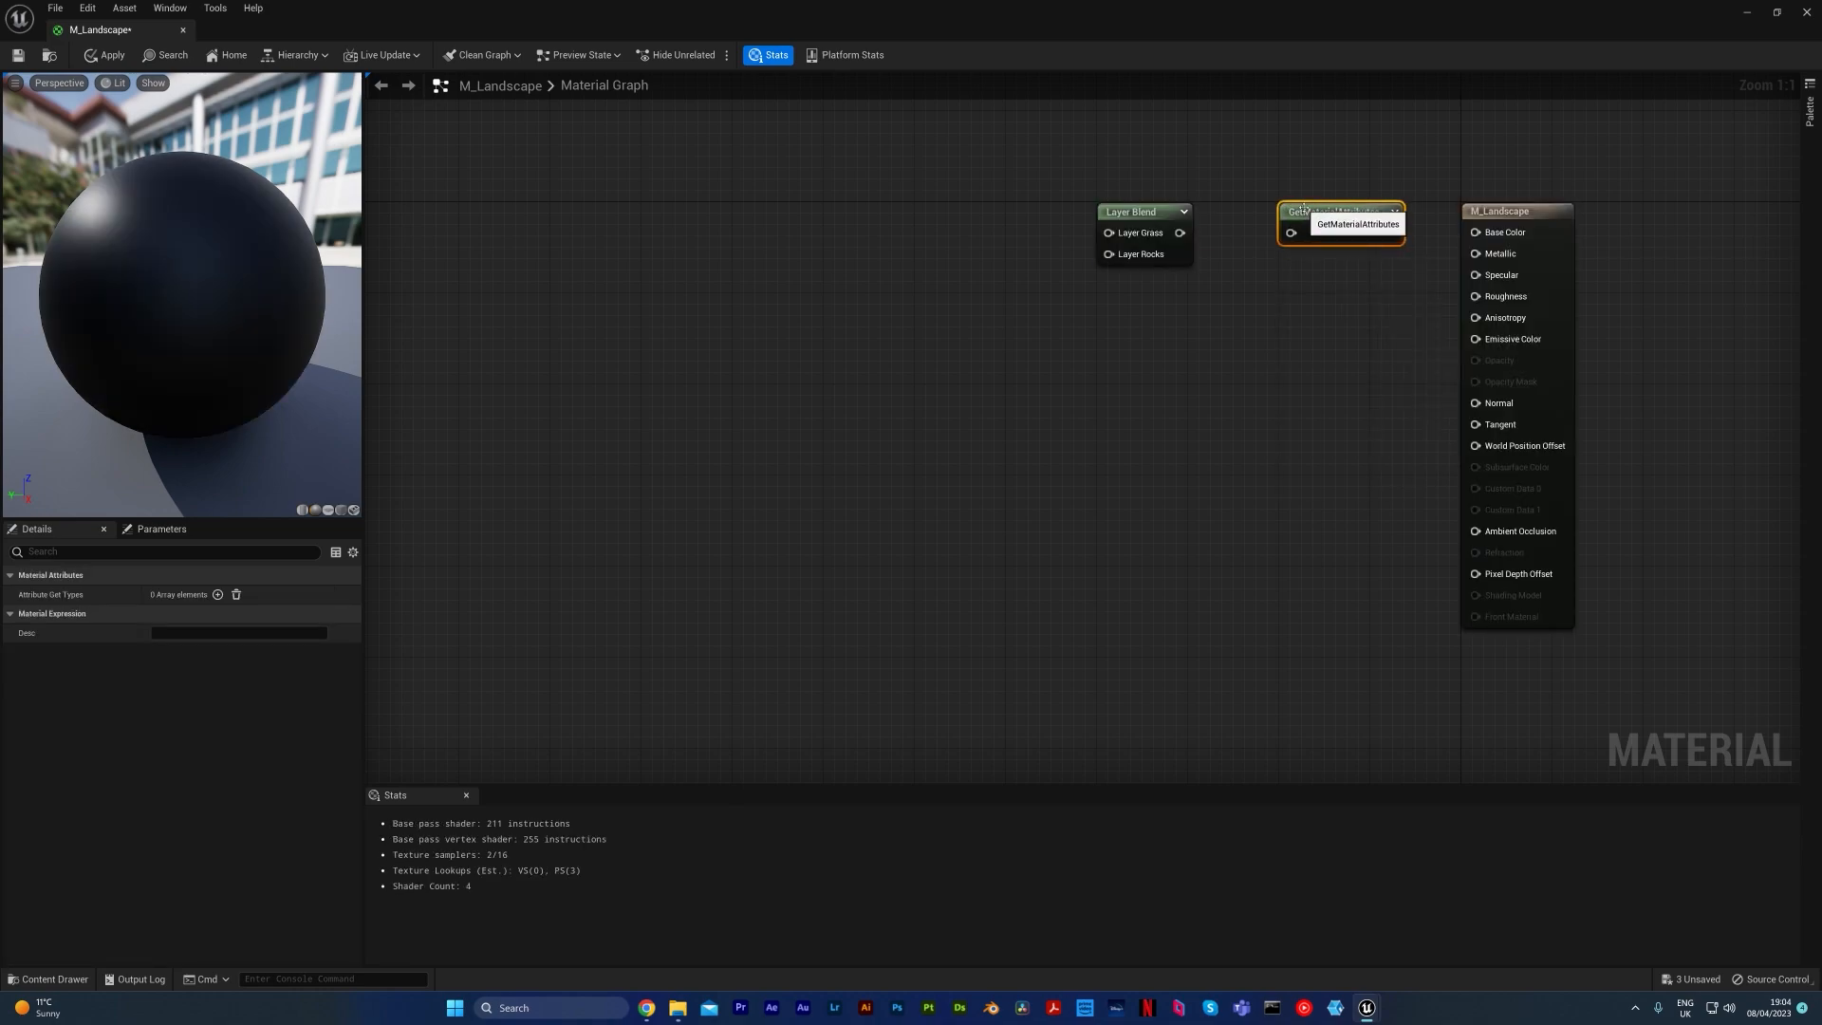
Step: Add four attribute elements to the GetMaterialAttributes node and expand the attribute list
click(218, 595)
click(218, 595)
click(218, 595)
click(218, 595)
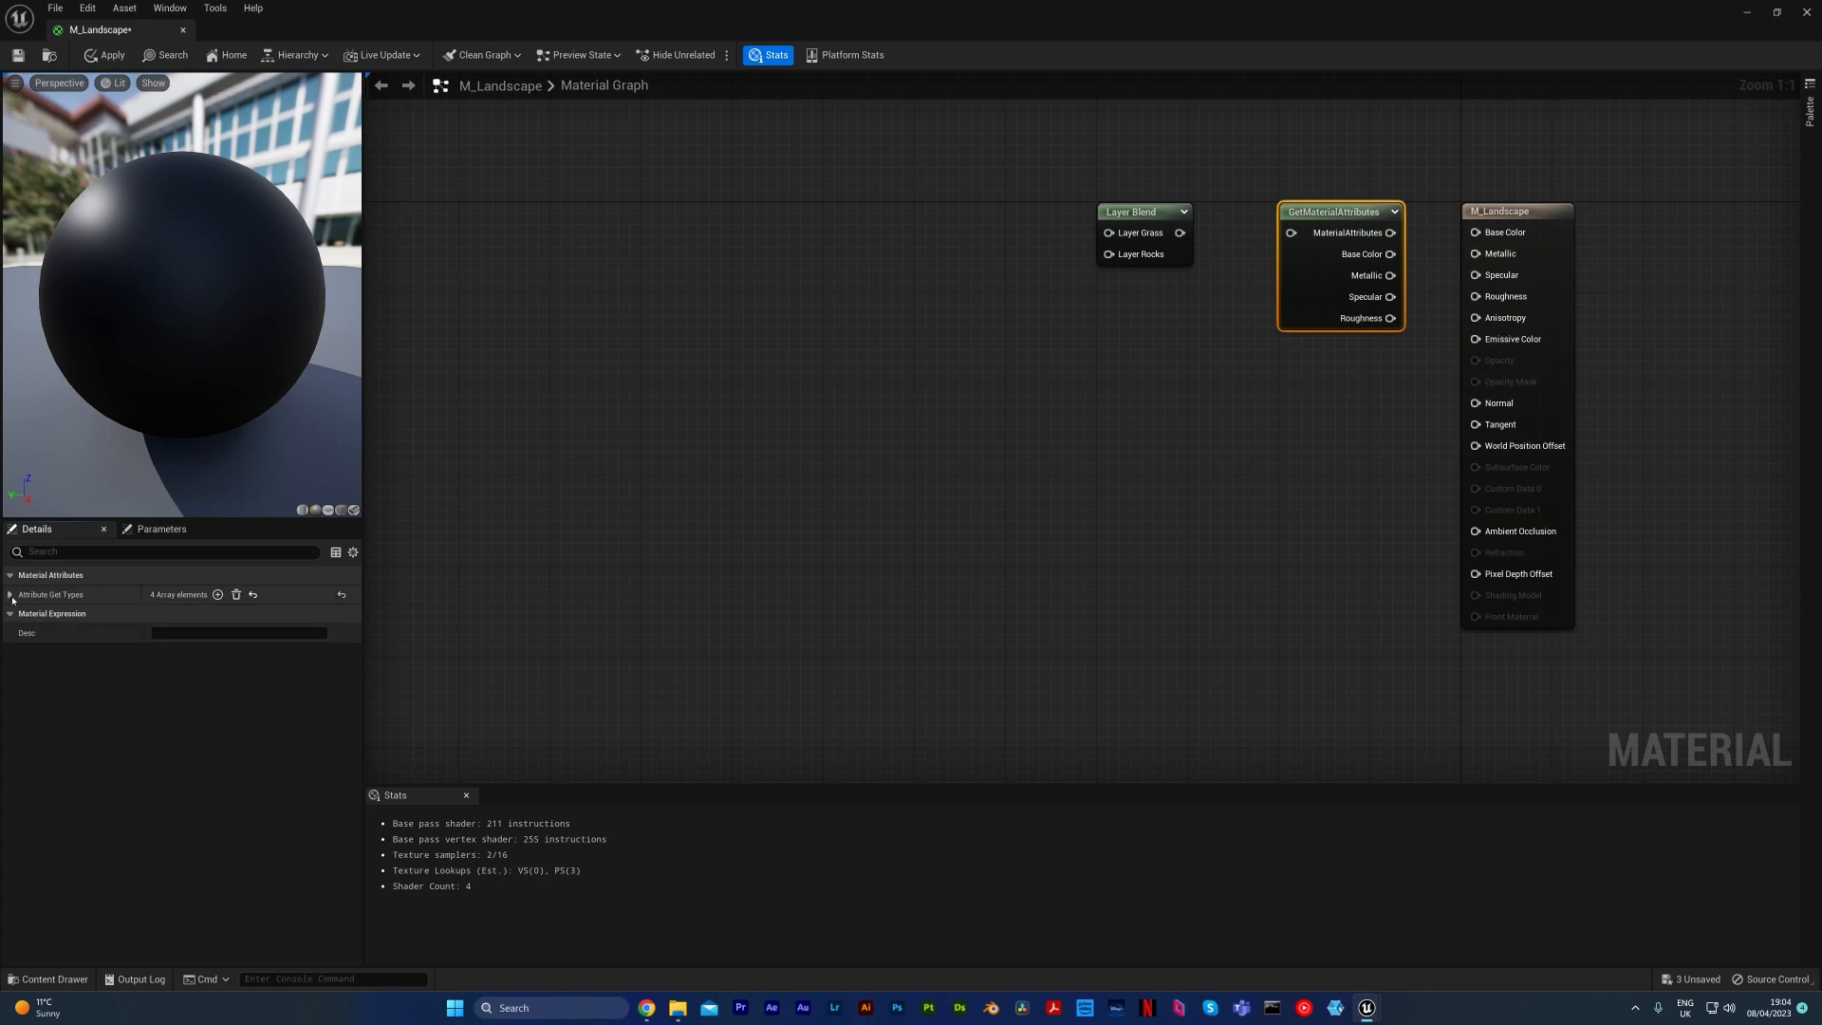
click(12, 598)
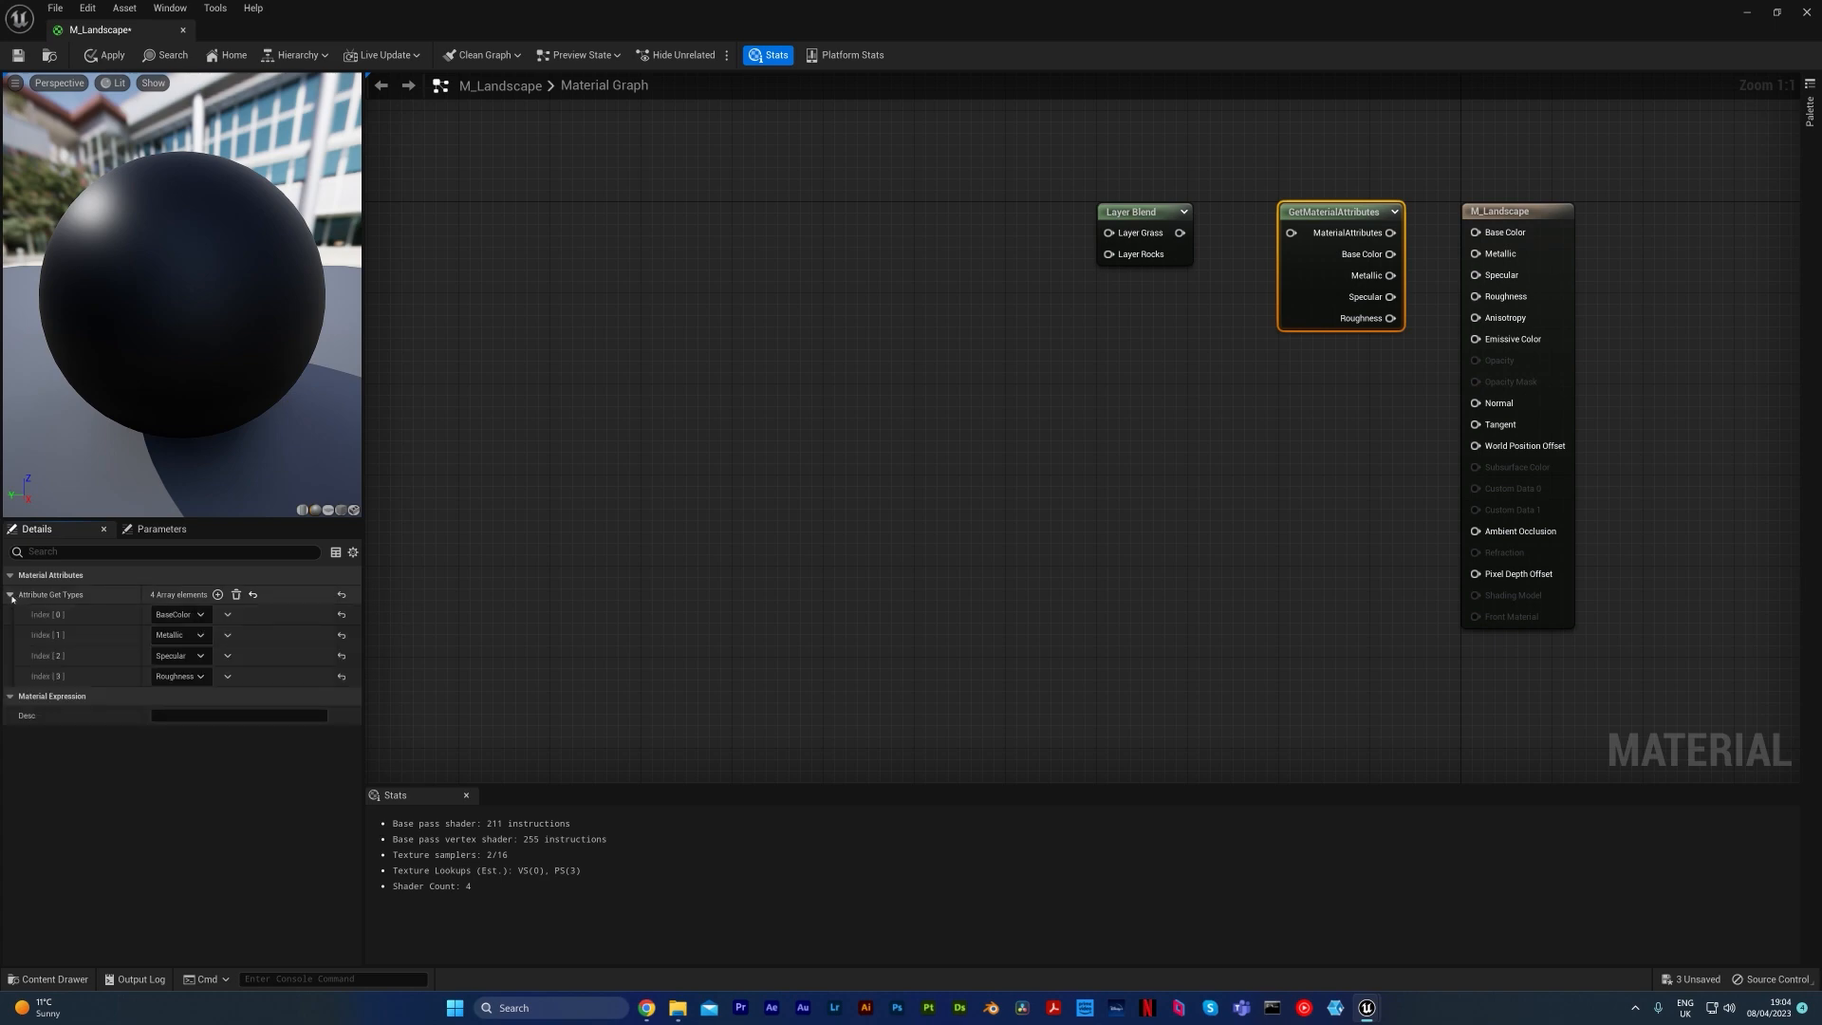
Step: Set the GetMaterialAttributes node's second, third and fourth attributes to Roughness, Normal and AmbientOcclusion
click(196, 634)
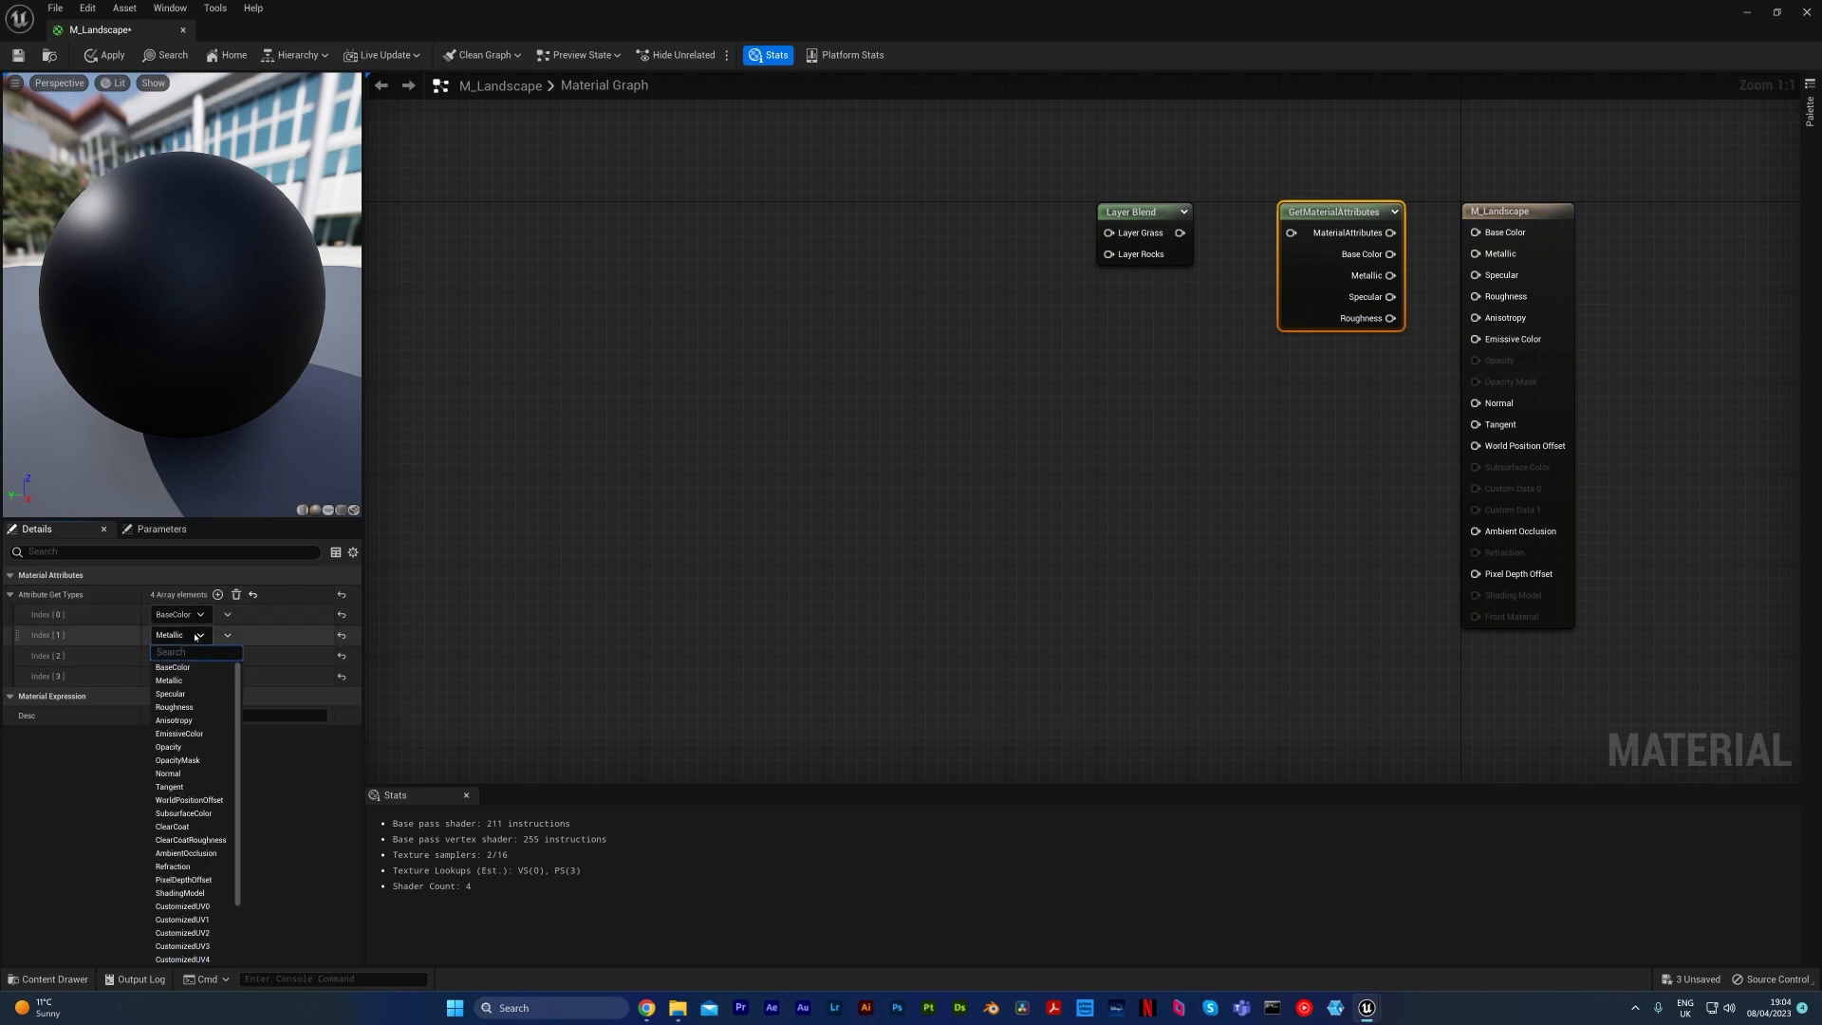
click(195, 700)
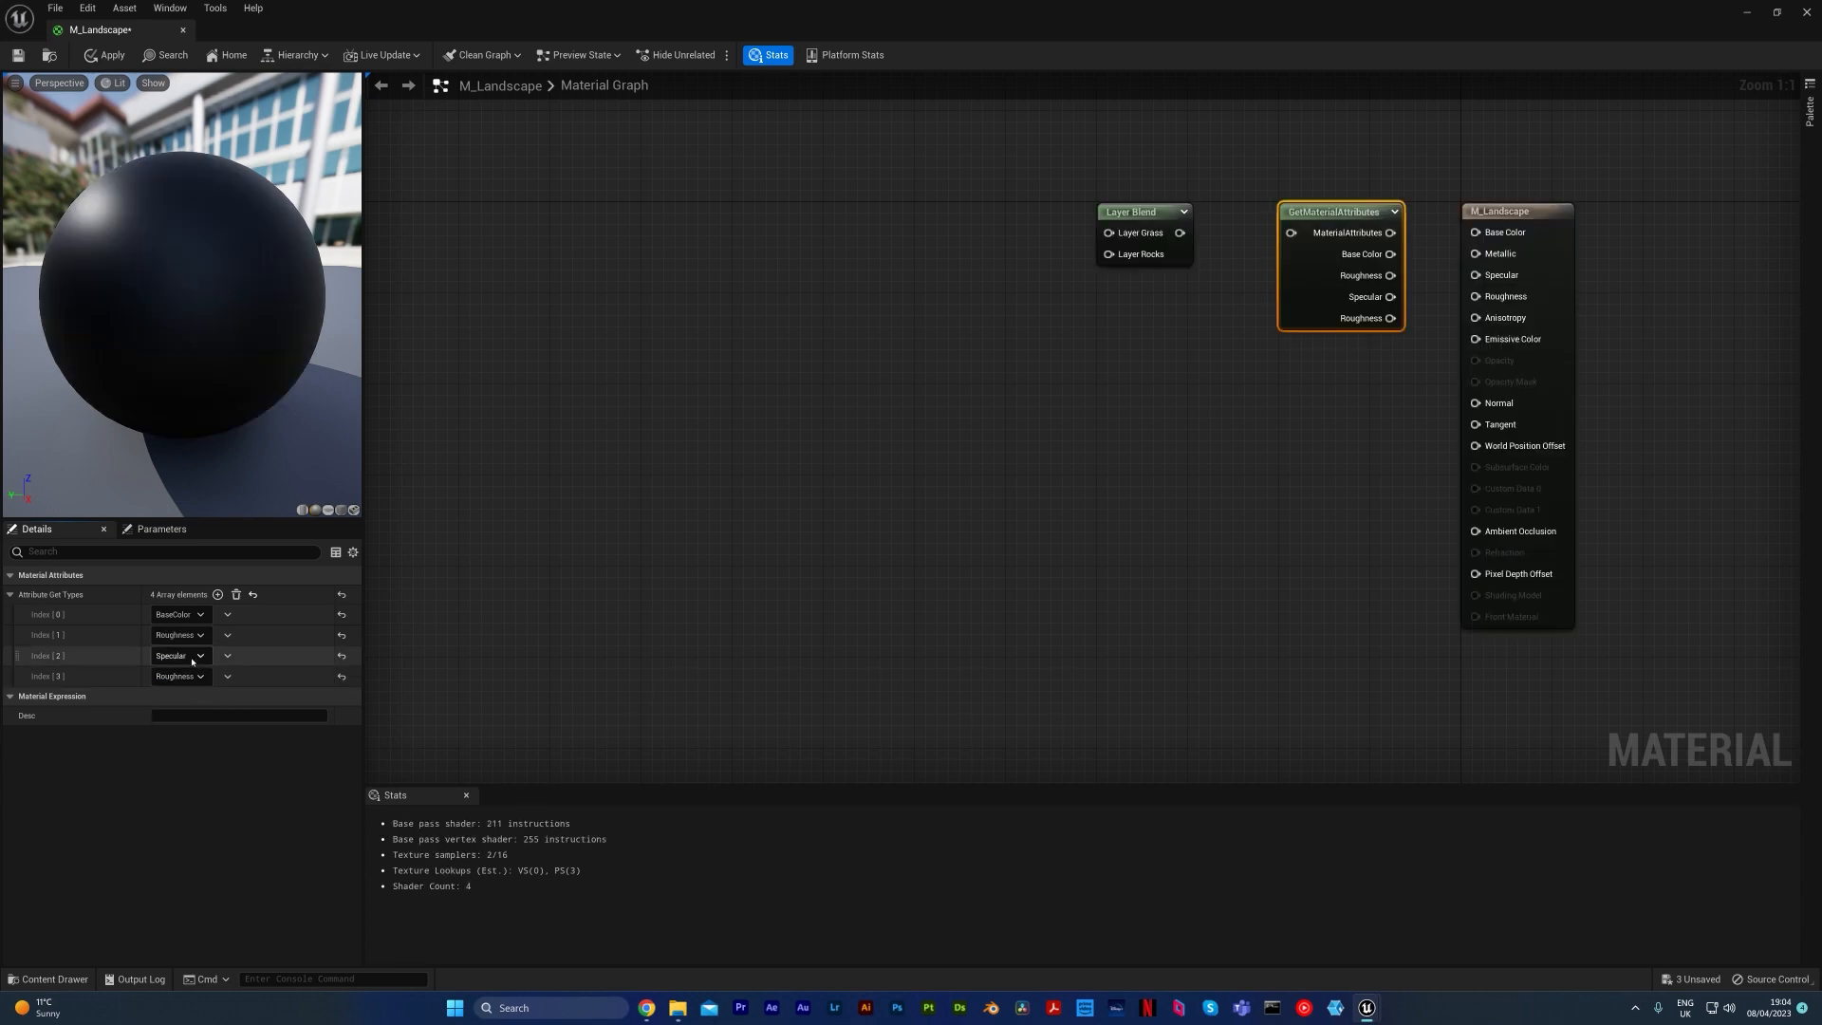
click(181, 675)
click(199, 683)
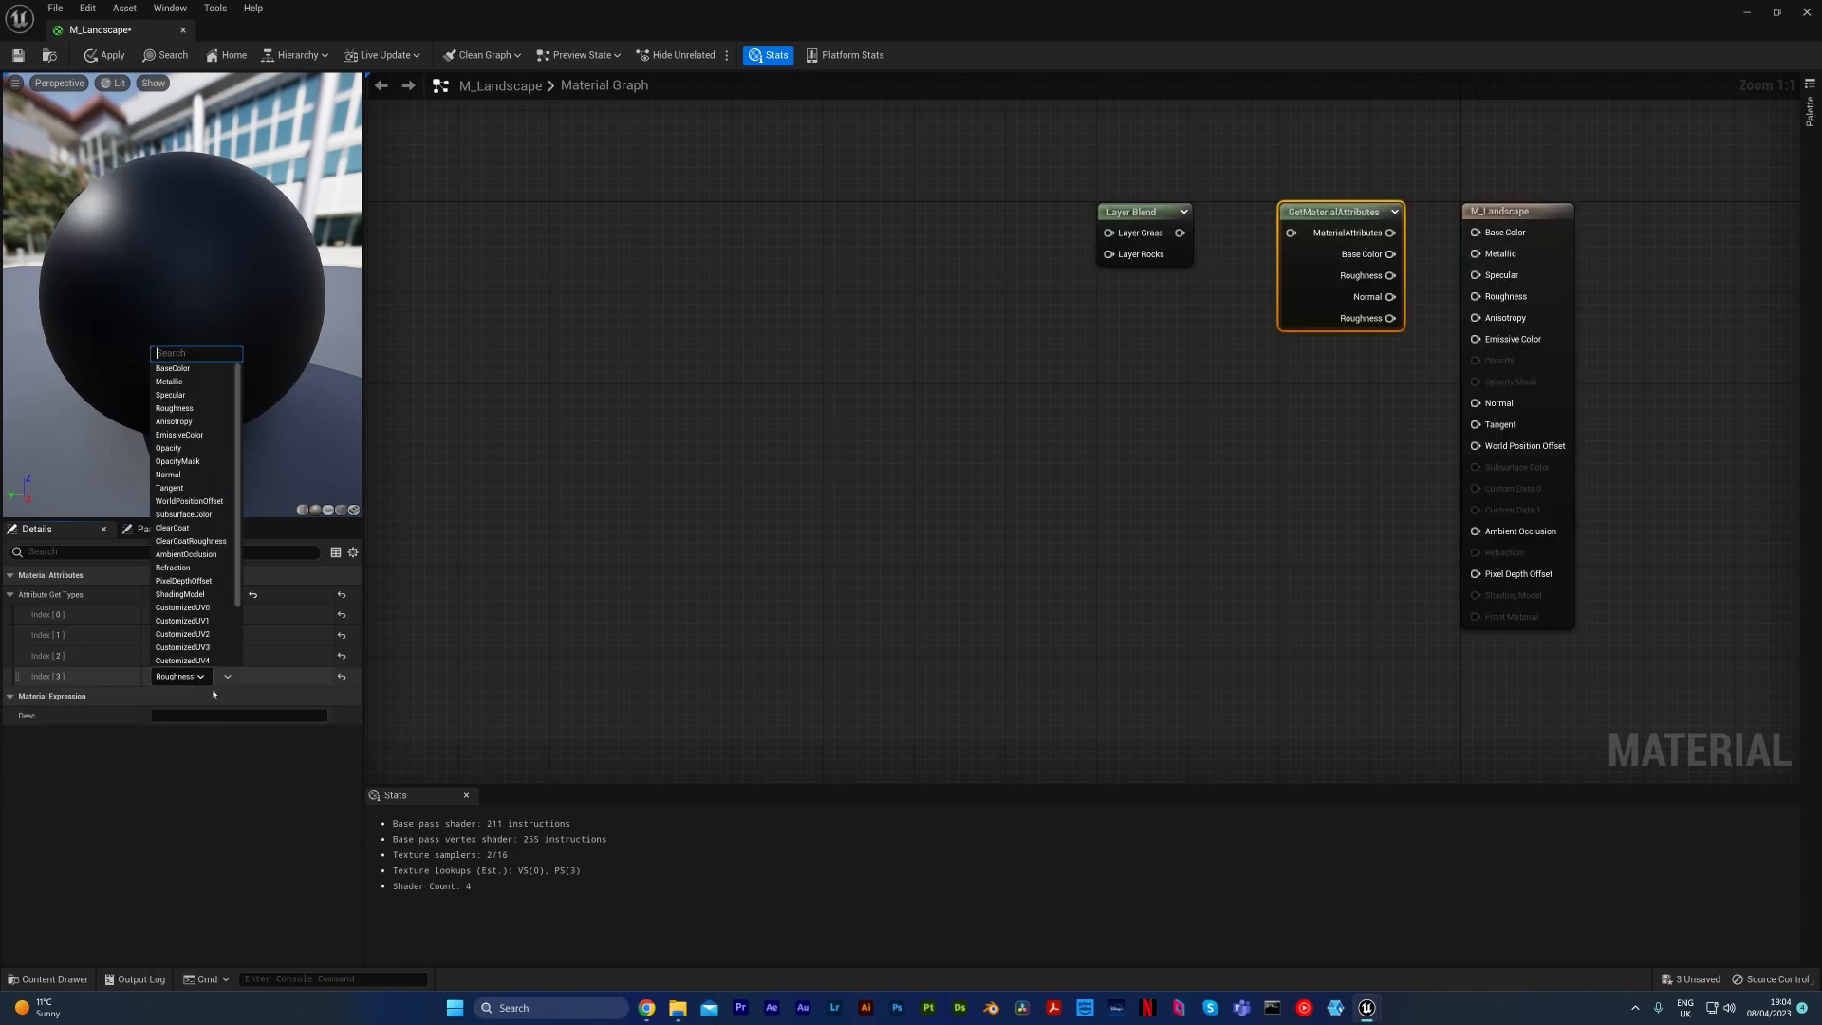
click(188, 556)
Step: Connect the four GetMaterialAttributes outputs to the matching M_Landscape inputs, and feed the Layer Blend output into GetMaterialAttributes
drag(1390, 318, 1475, 531)
drag(1390, 296, 1475, 403)
drag(1390, 275, 1483, 302)
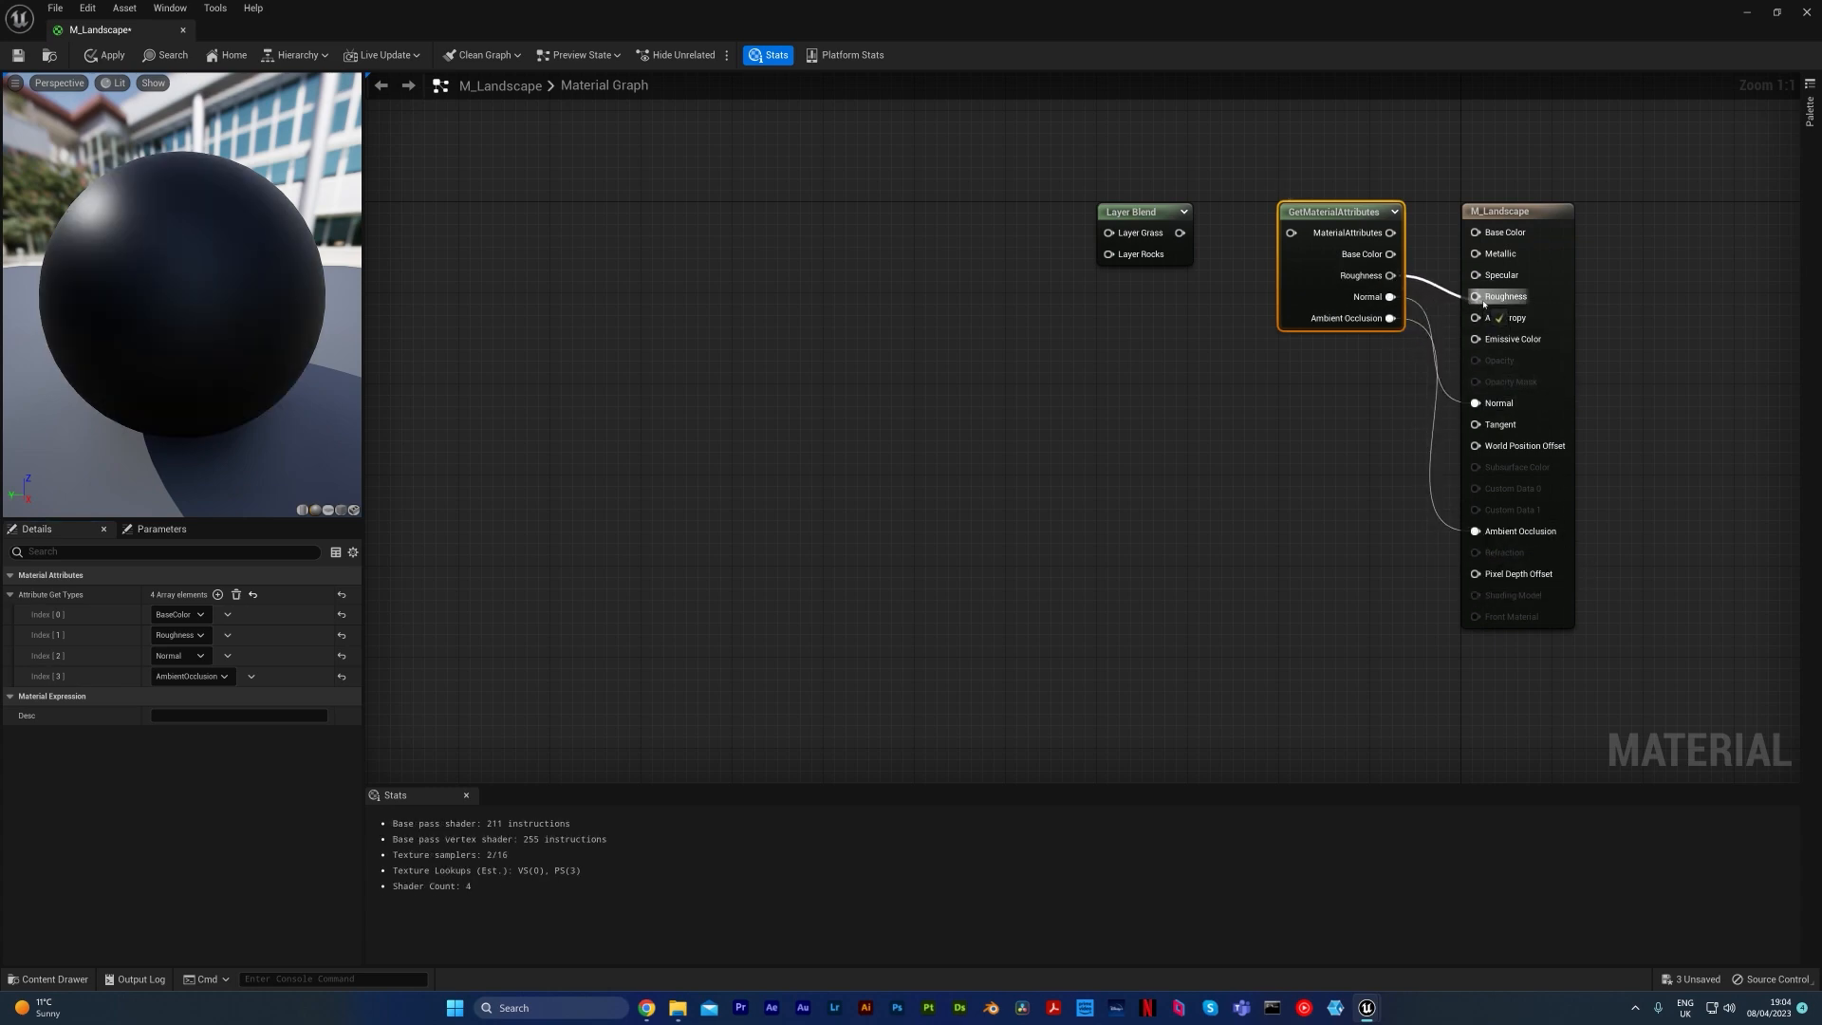
drag(1389, 253, 1472, 240)
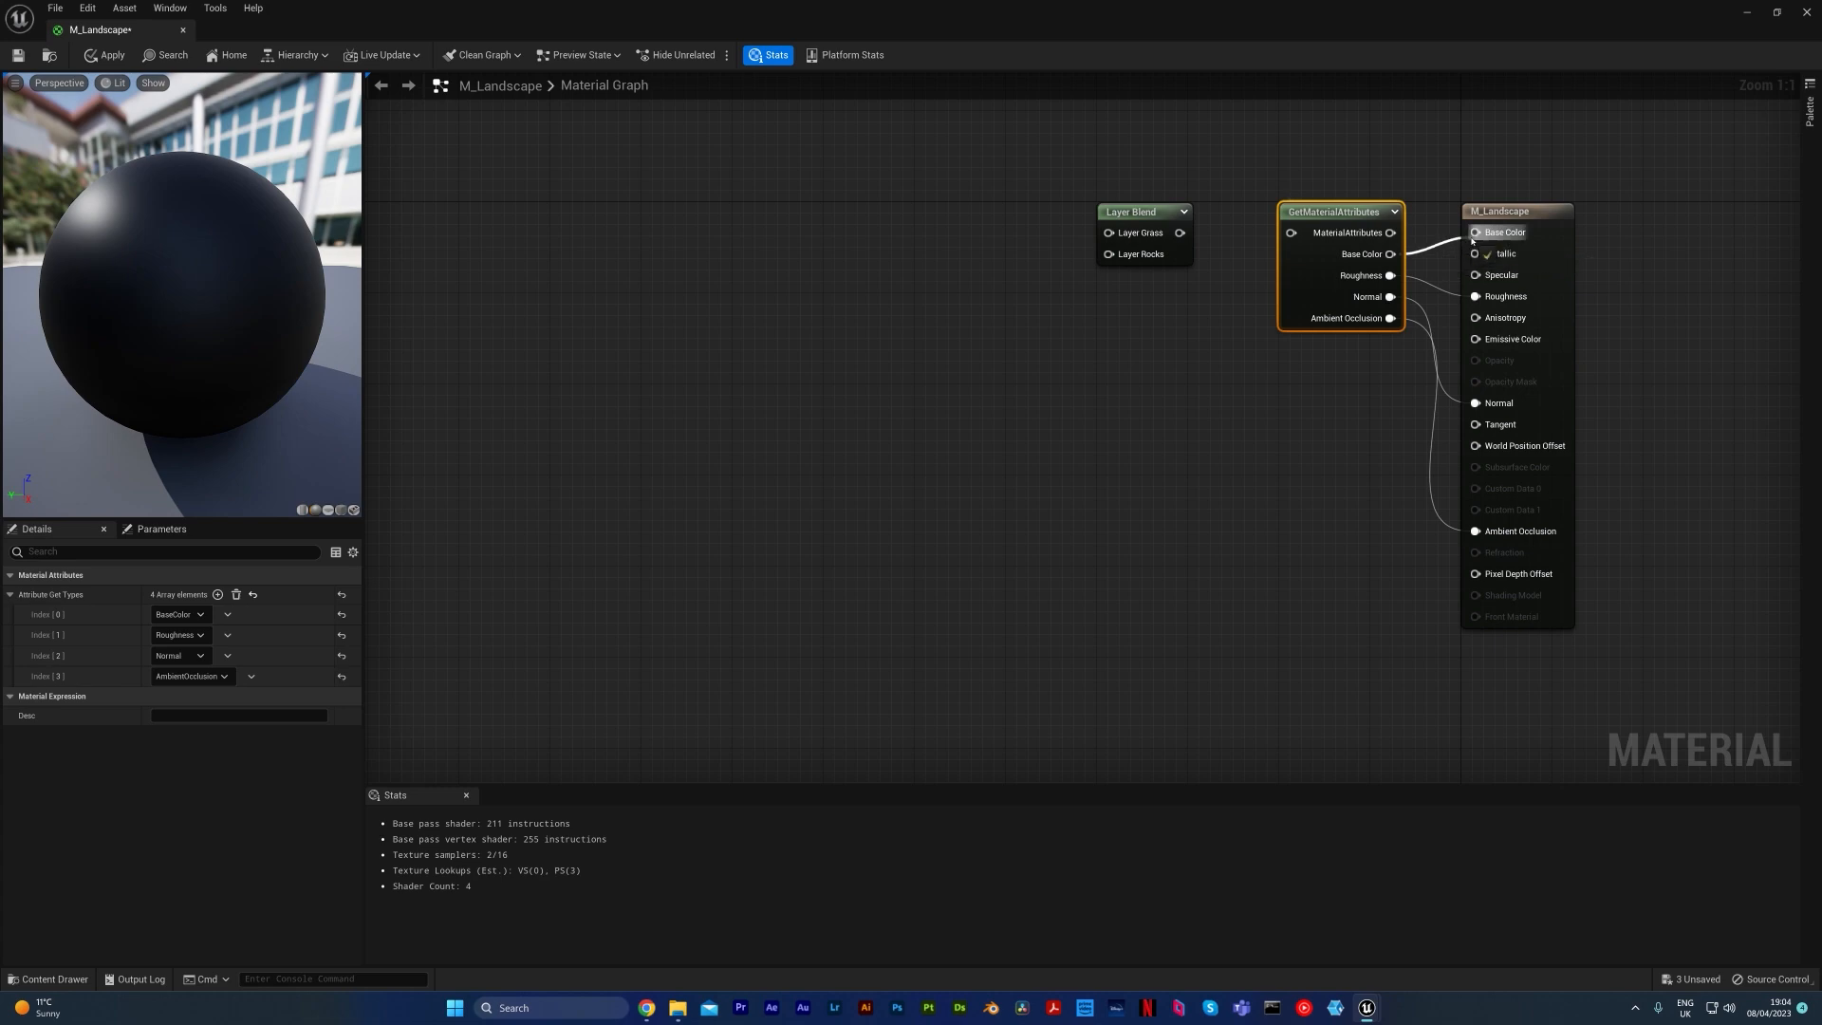
click(1322, 445)
drag(1179, 232, 1291, 233)
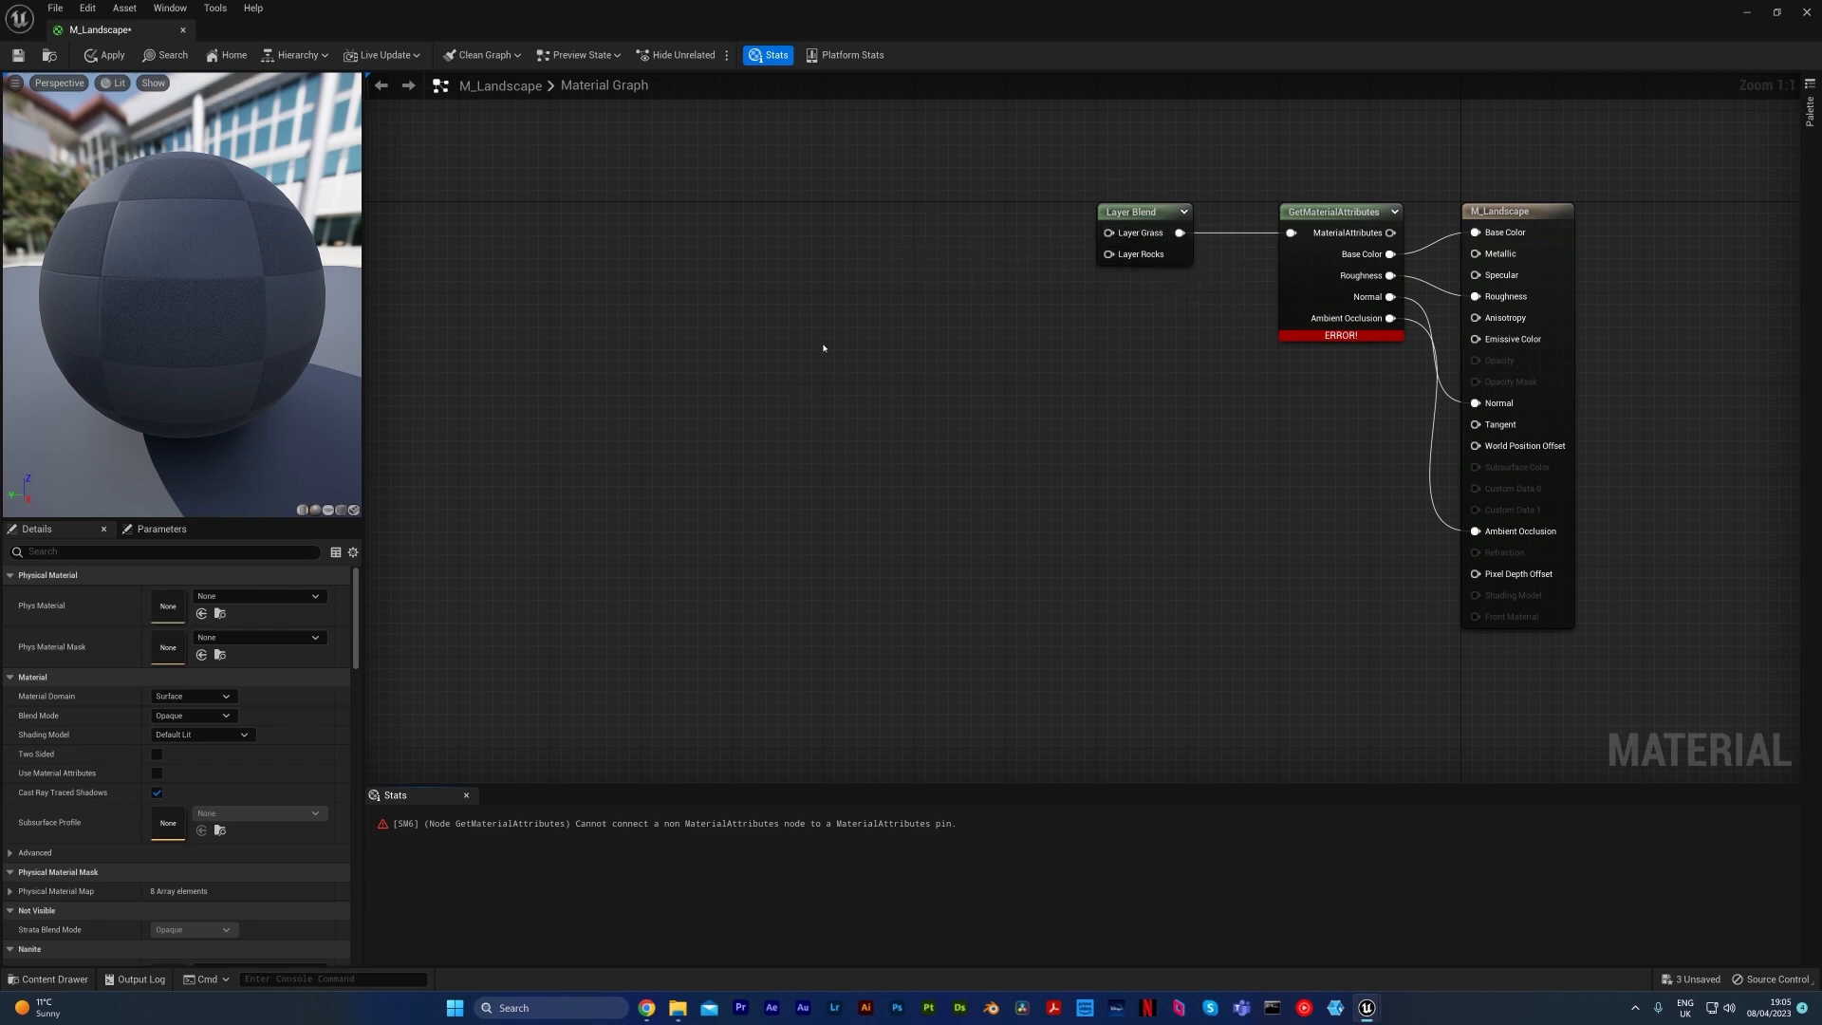
Step: Add the D, N and ORDp textures from the Megascans Forest_Floor surface folder to the material graph
key(ctrl+space)
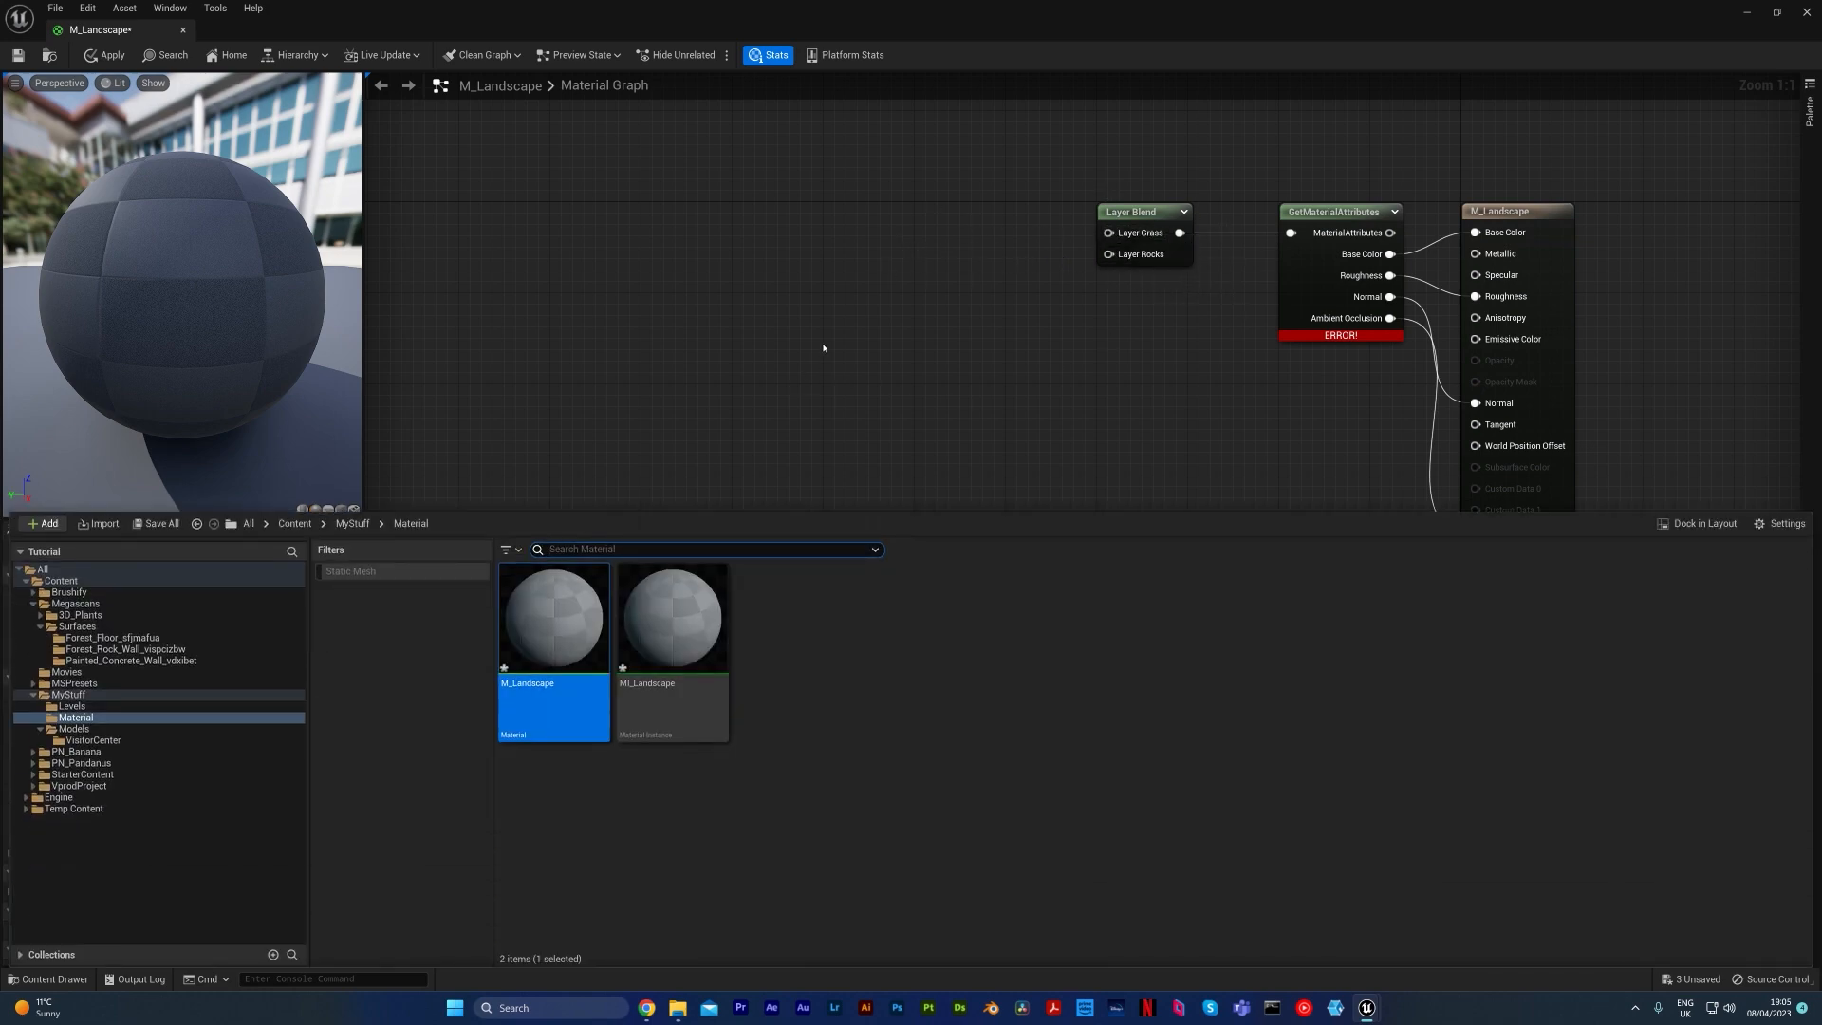
click(77, 626)
click(536, 635)
double_click(535, 636)
click(671, 617)
shift+click(909, 617)
drag(909, 616, 612, 225)
Step: Arrange the three forest floor texture samples in a column: colour, normal, then ORDp
drag(719, 337, 580, 130)
drag(795, 364, 607, 498)
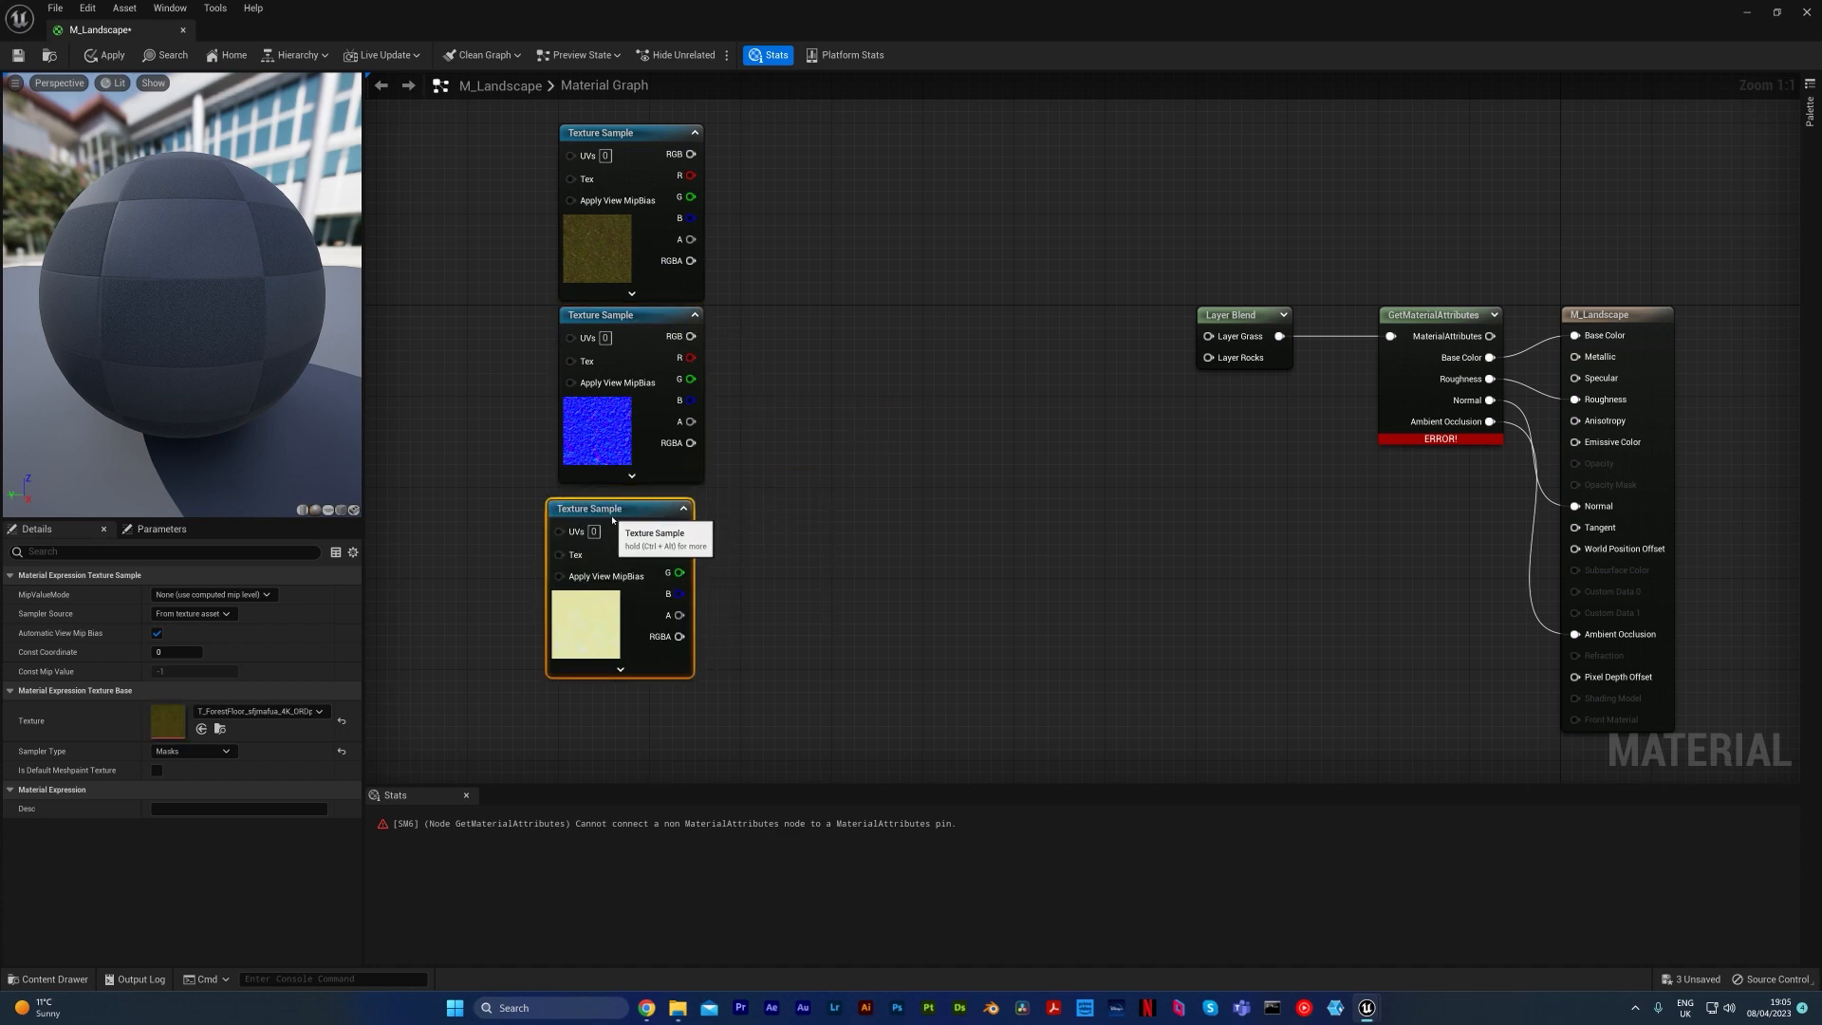
click(731, 399)
drag(490, 114, 793, 266)
drag(797, 382, 502, 451)
drag(489, 562, 854, 611)
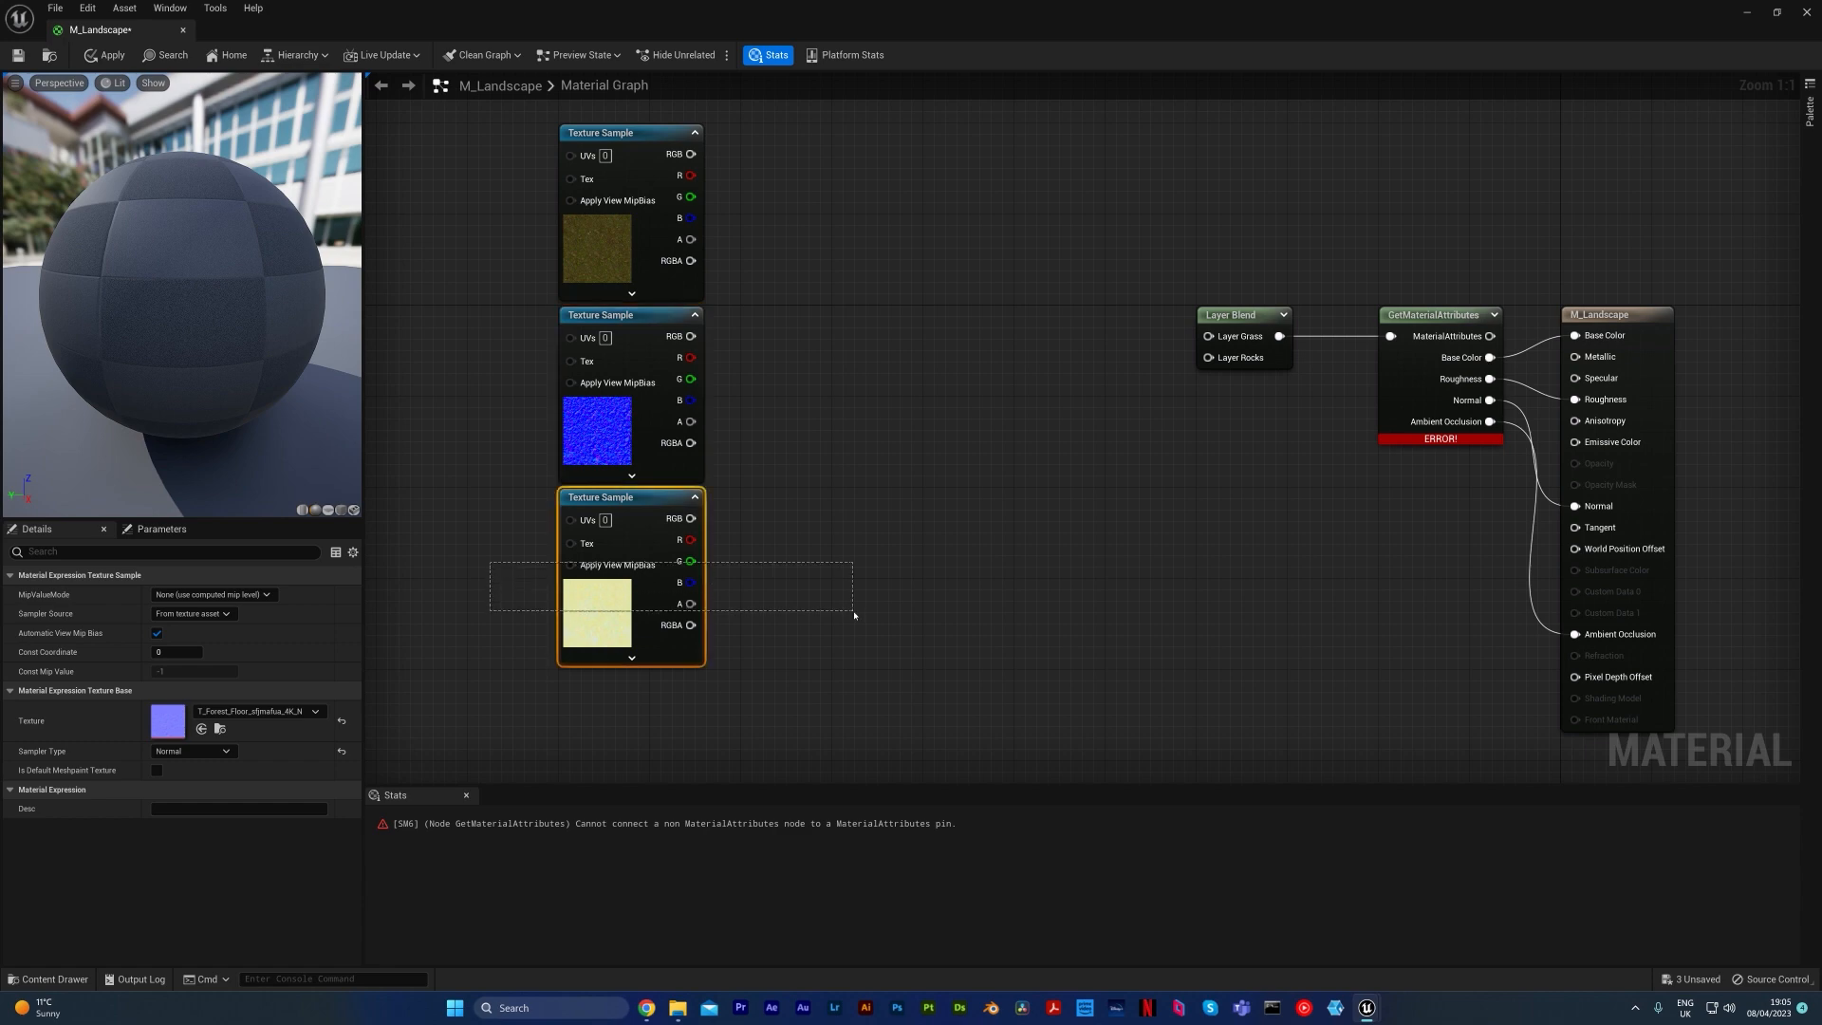
click(955, 443)
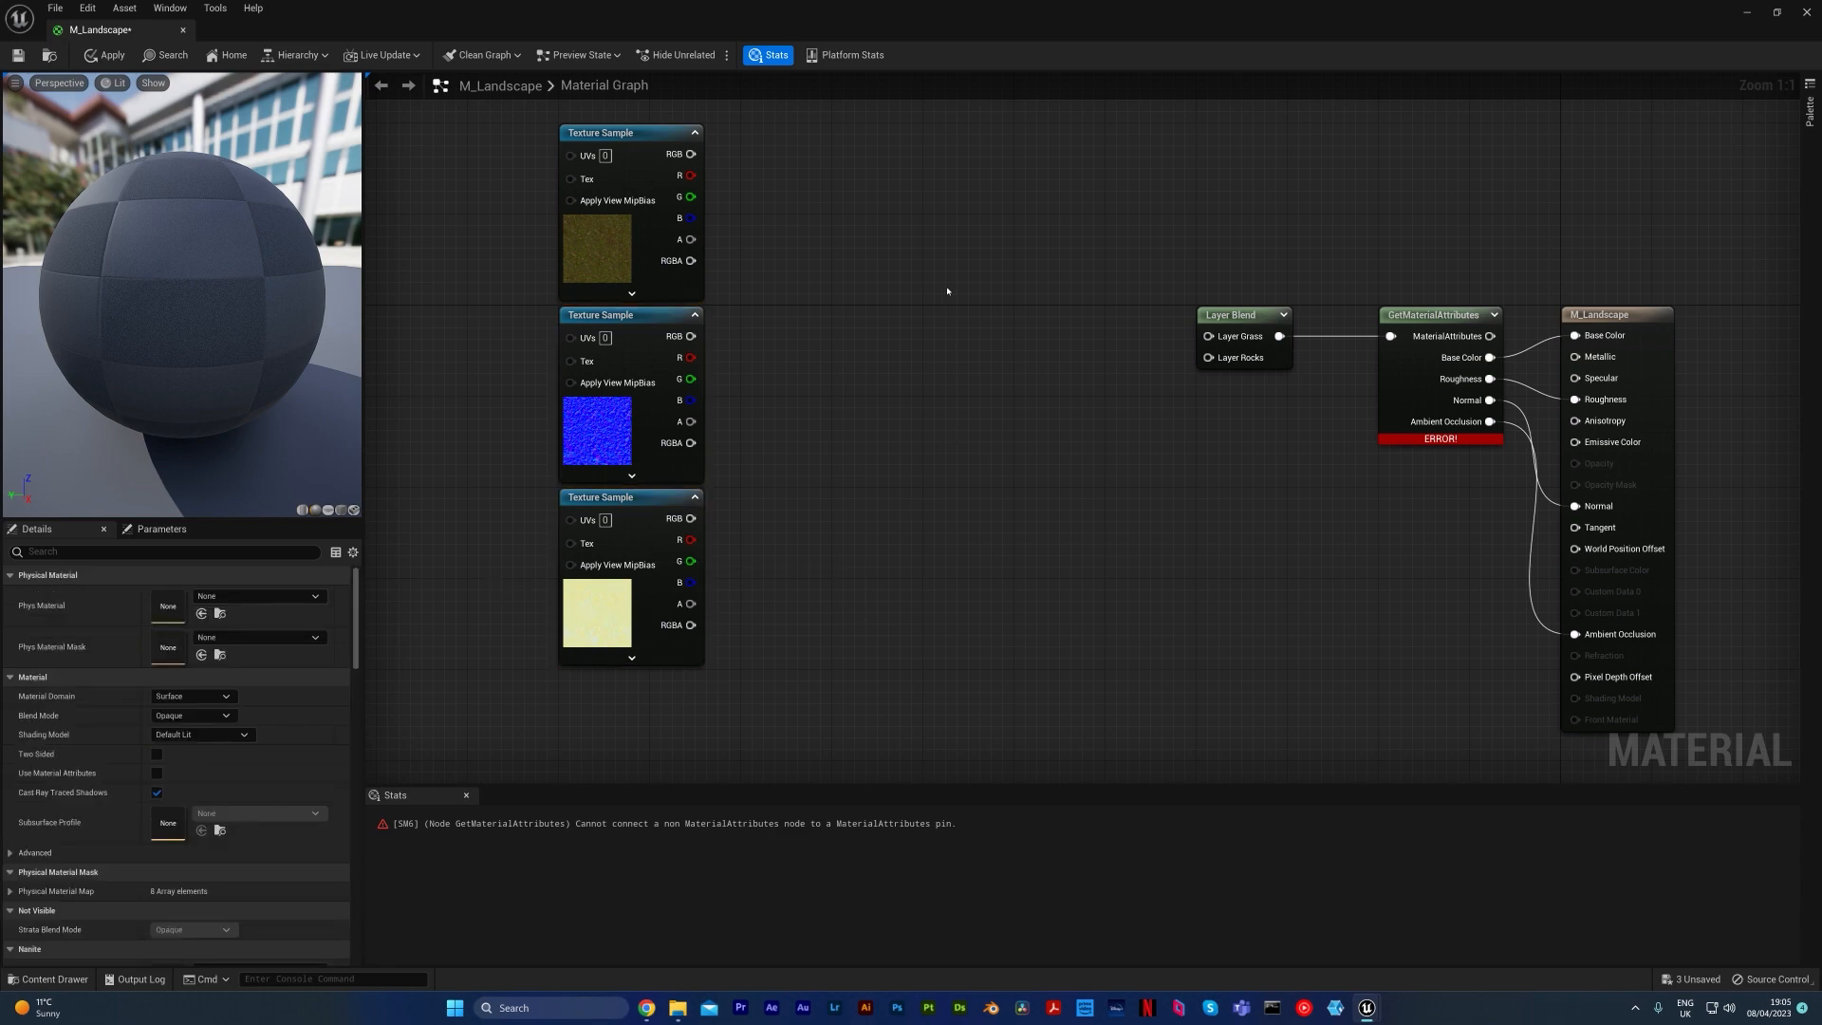
drag(1587, 217, 1616, 494)
drag(1629, 681, 1628, 675)
click(1410, 575)
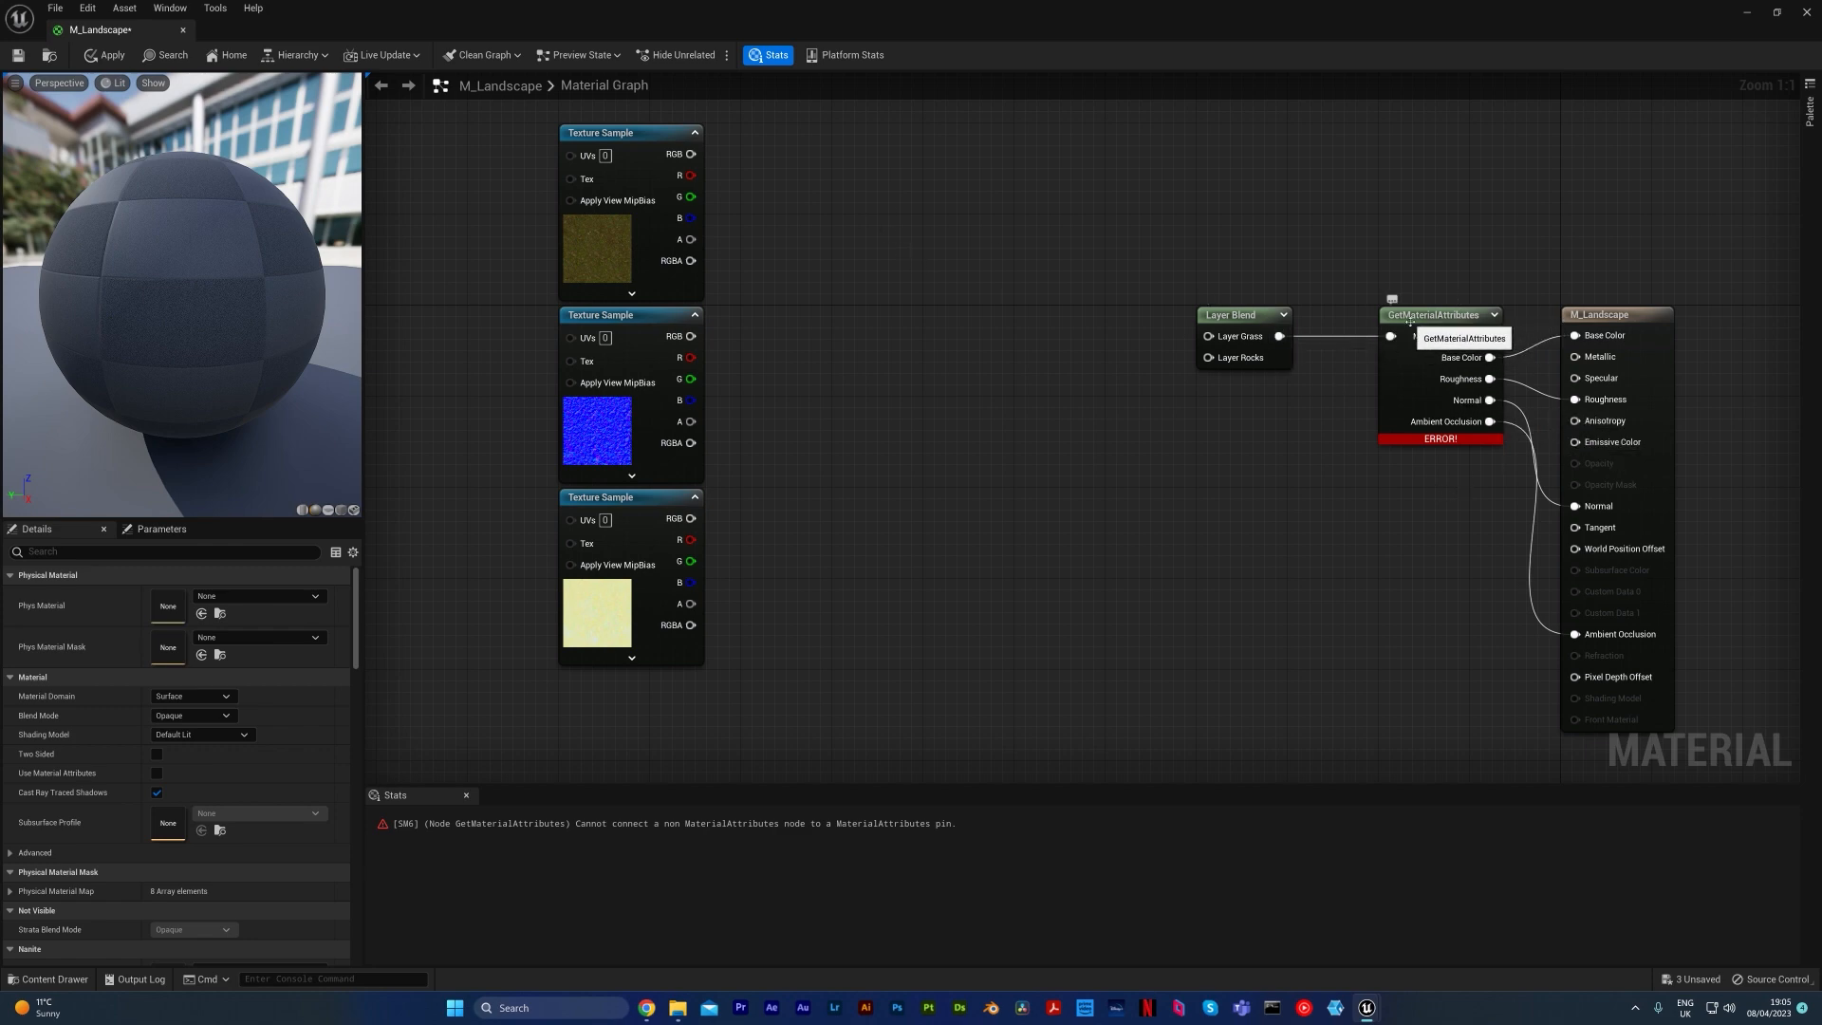
Step: Add a SetMaterialAttributes node between the forest floor texture samples and the Layer Blend node
right_click(987, 191)
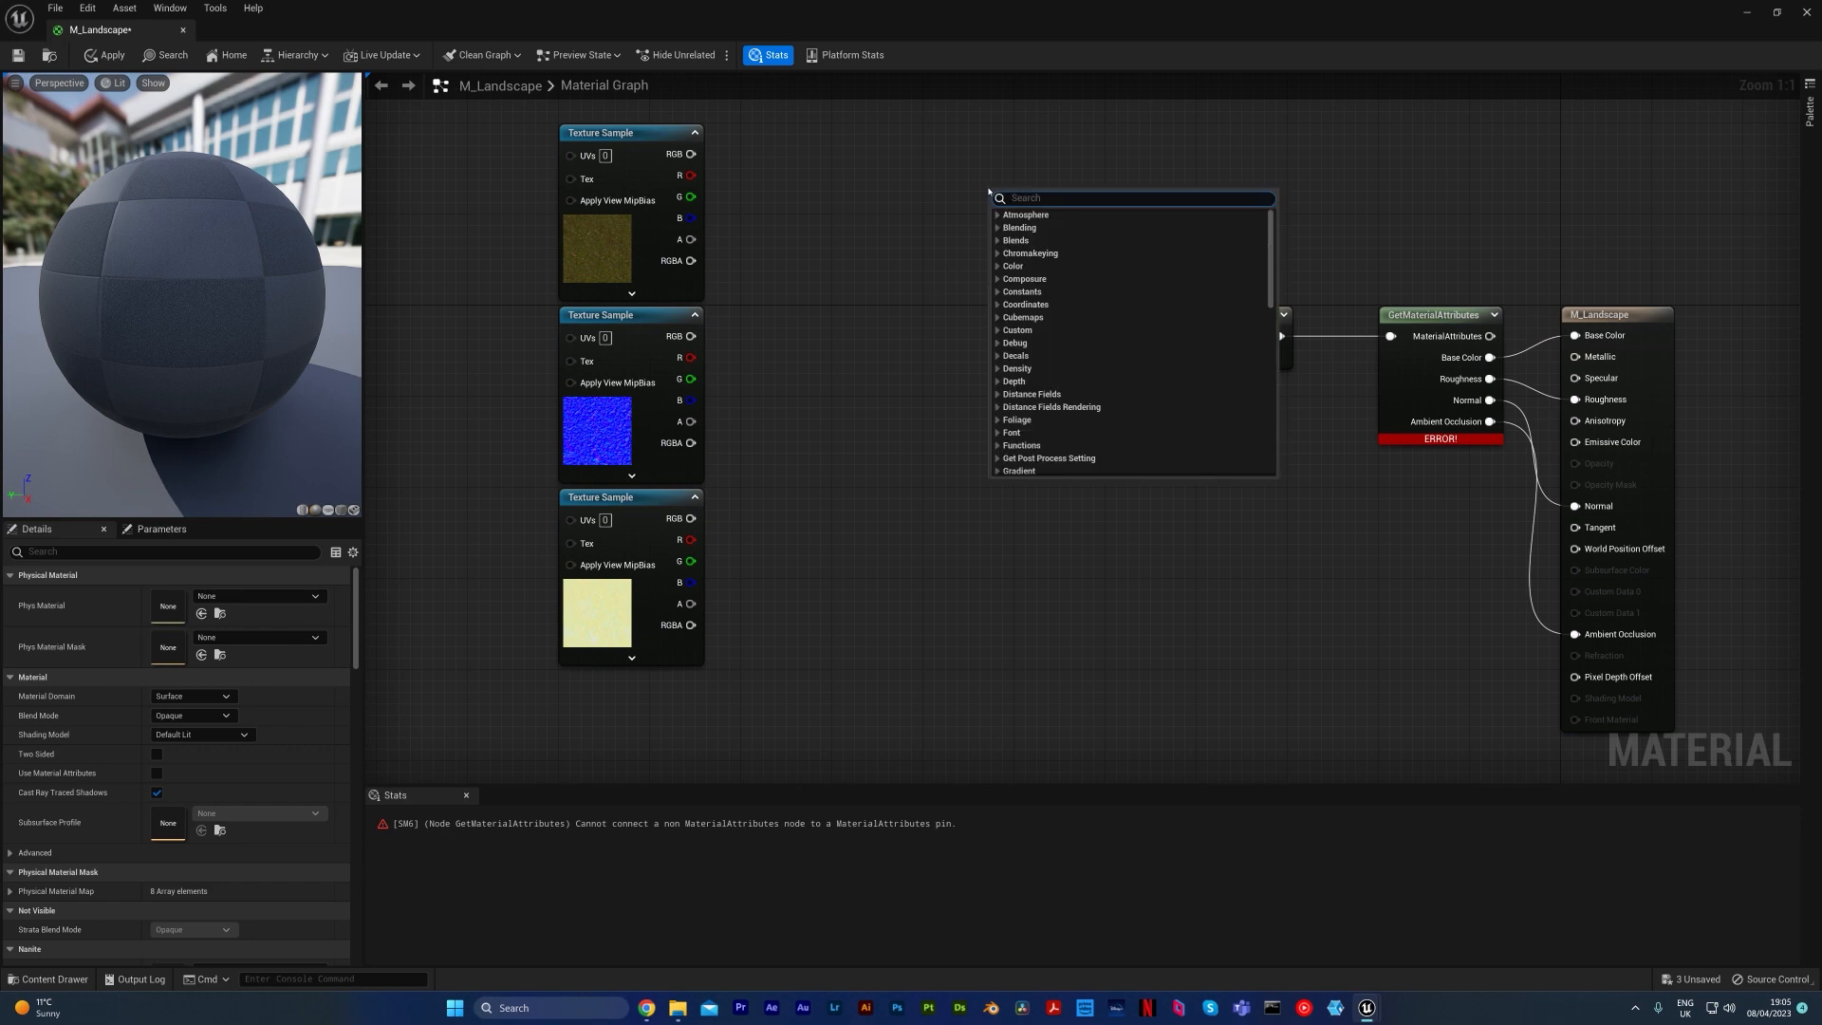
text(setmate)
key(Return)
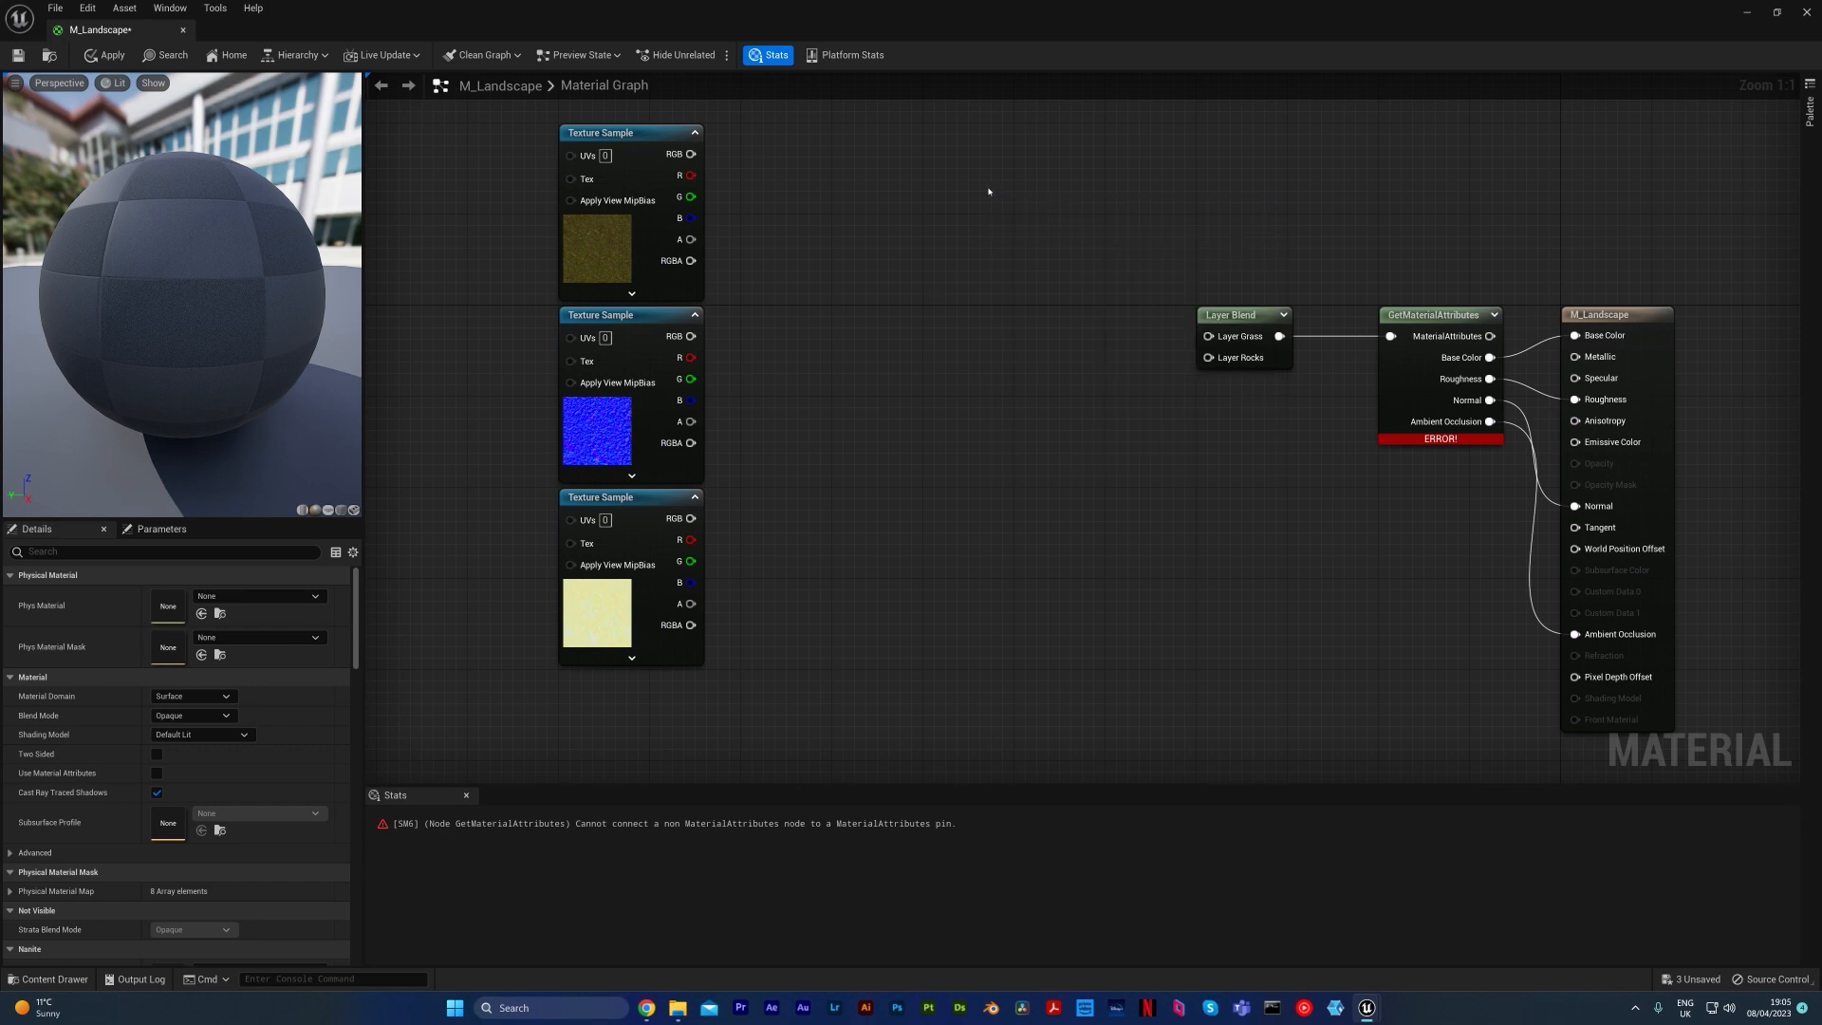
drag(1070, 206, 991, 322)
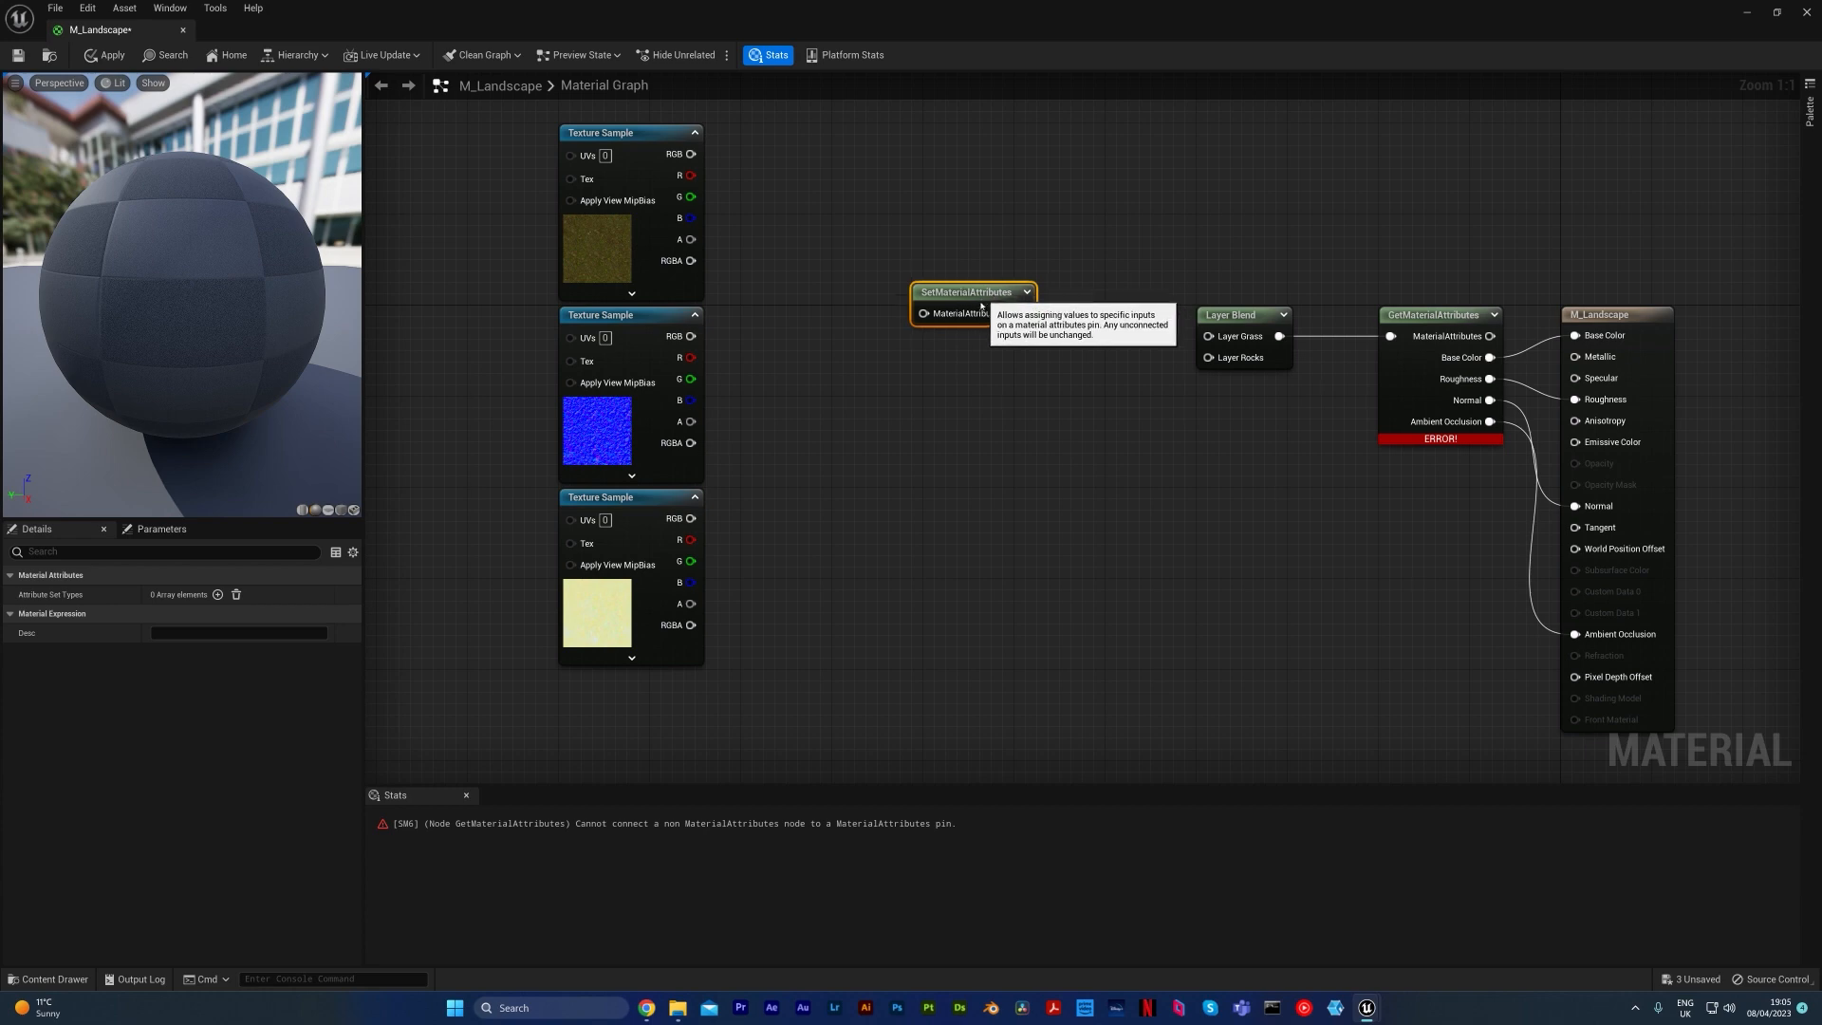
Step: Add four attribute elements to the SetMaterialAttributes node and expand the attribute list
click(217, 595)
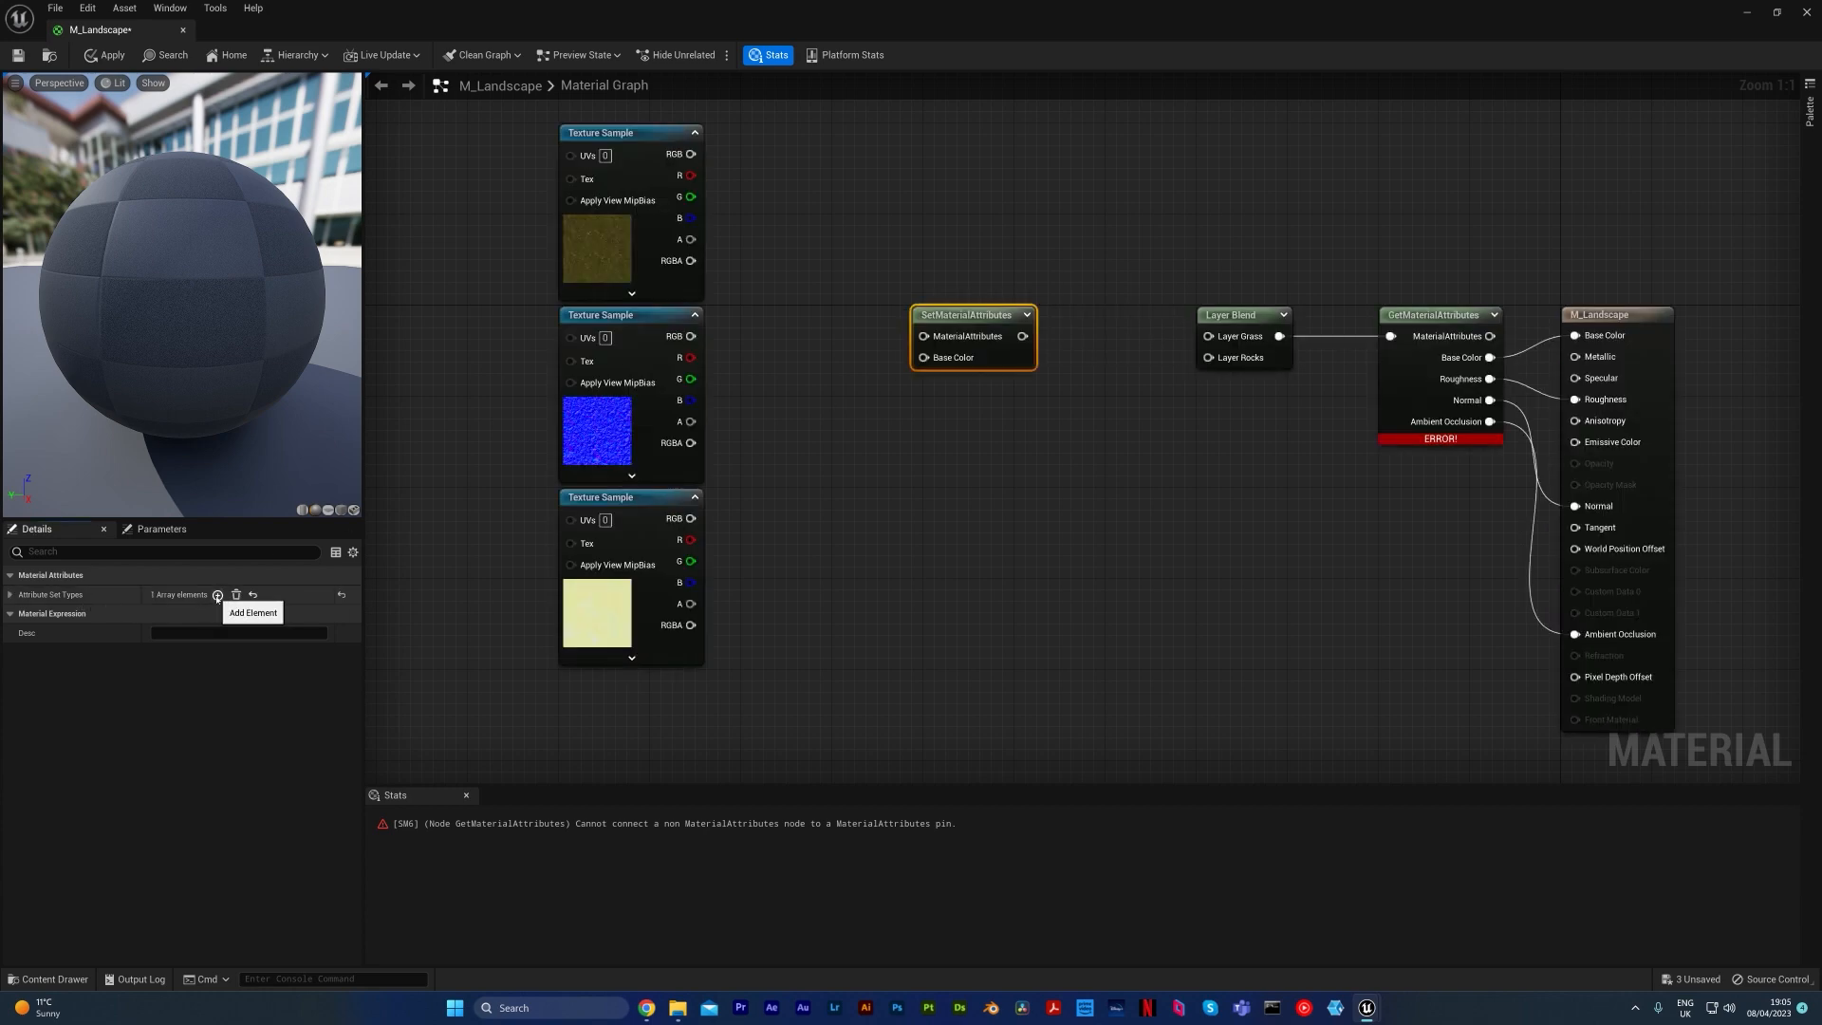
click(217, 595)
click(217, 595)
click(217, 595)
click(21, 598)
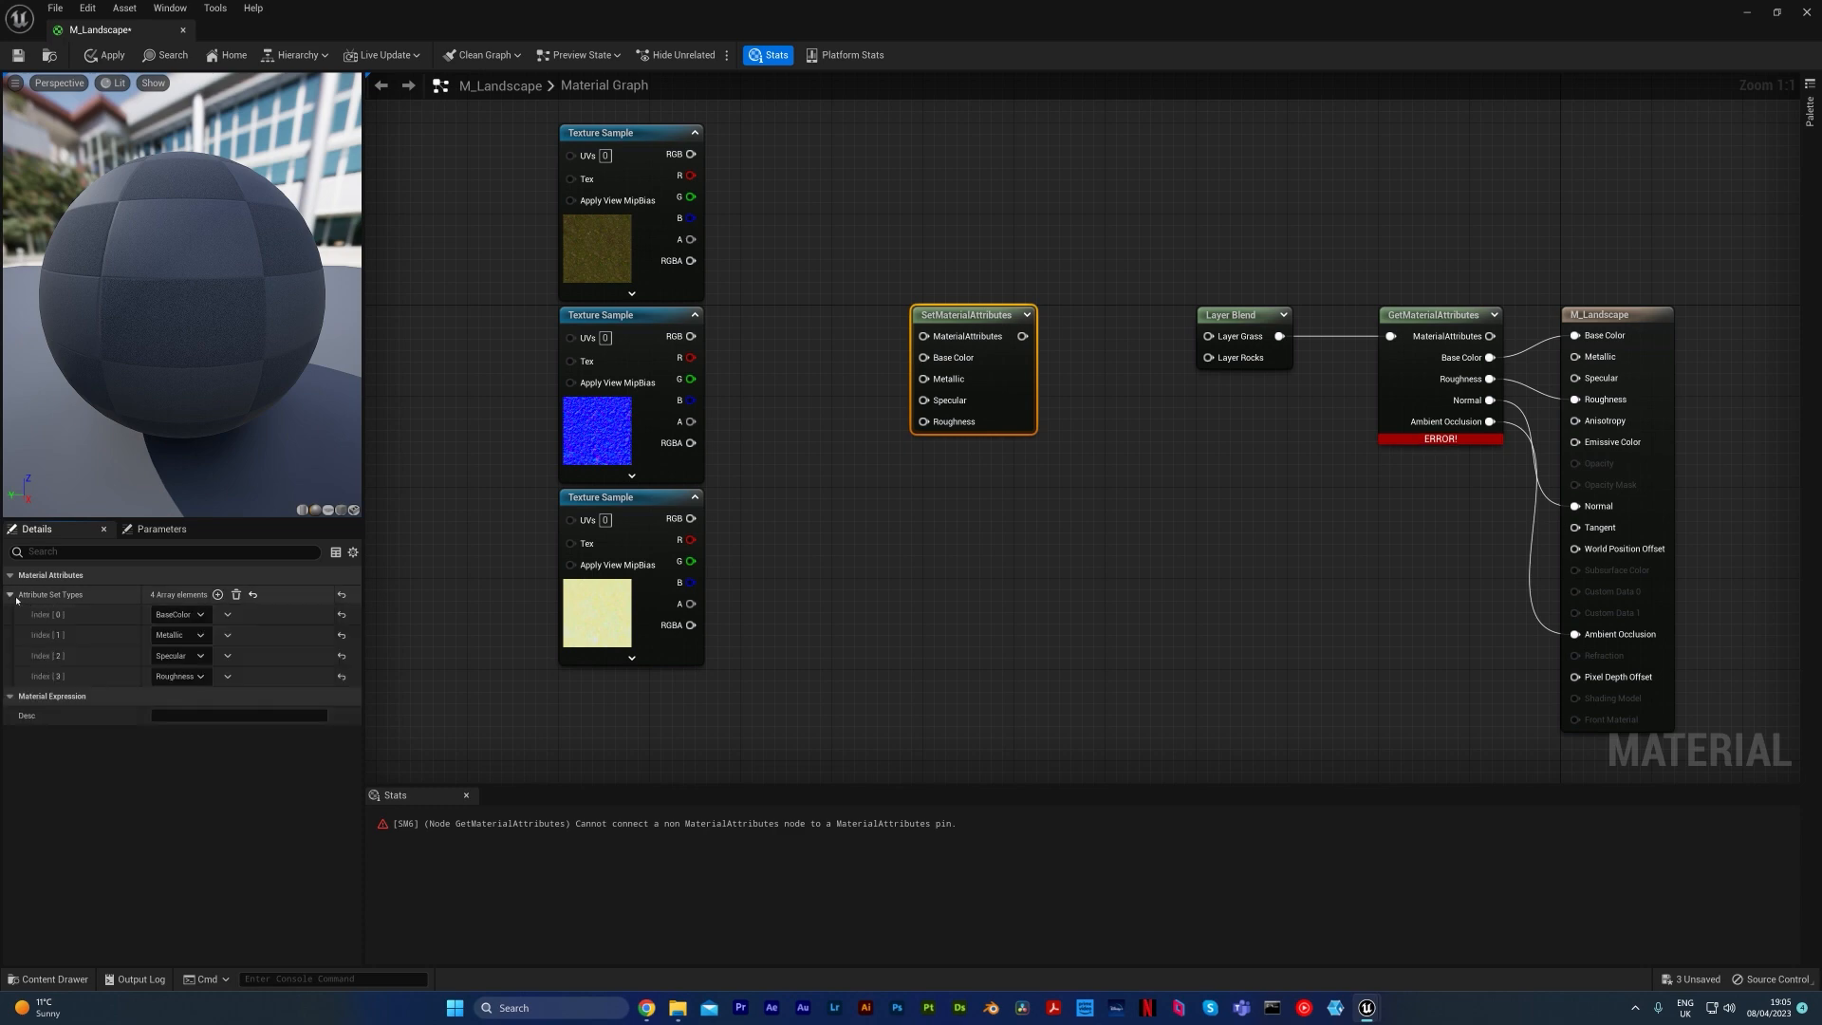
Step: Set the SetMaterialAttributes node's second attribute to Normal and its third to AmbientOcclusion
click(181, 634)
click(200, 775)
click(179, 656)
click(203, 872)
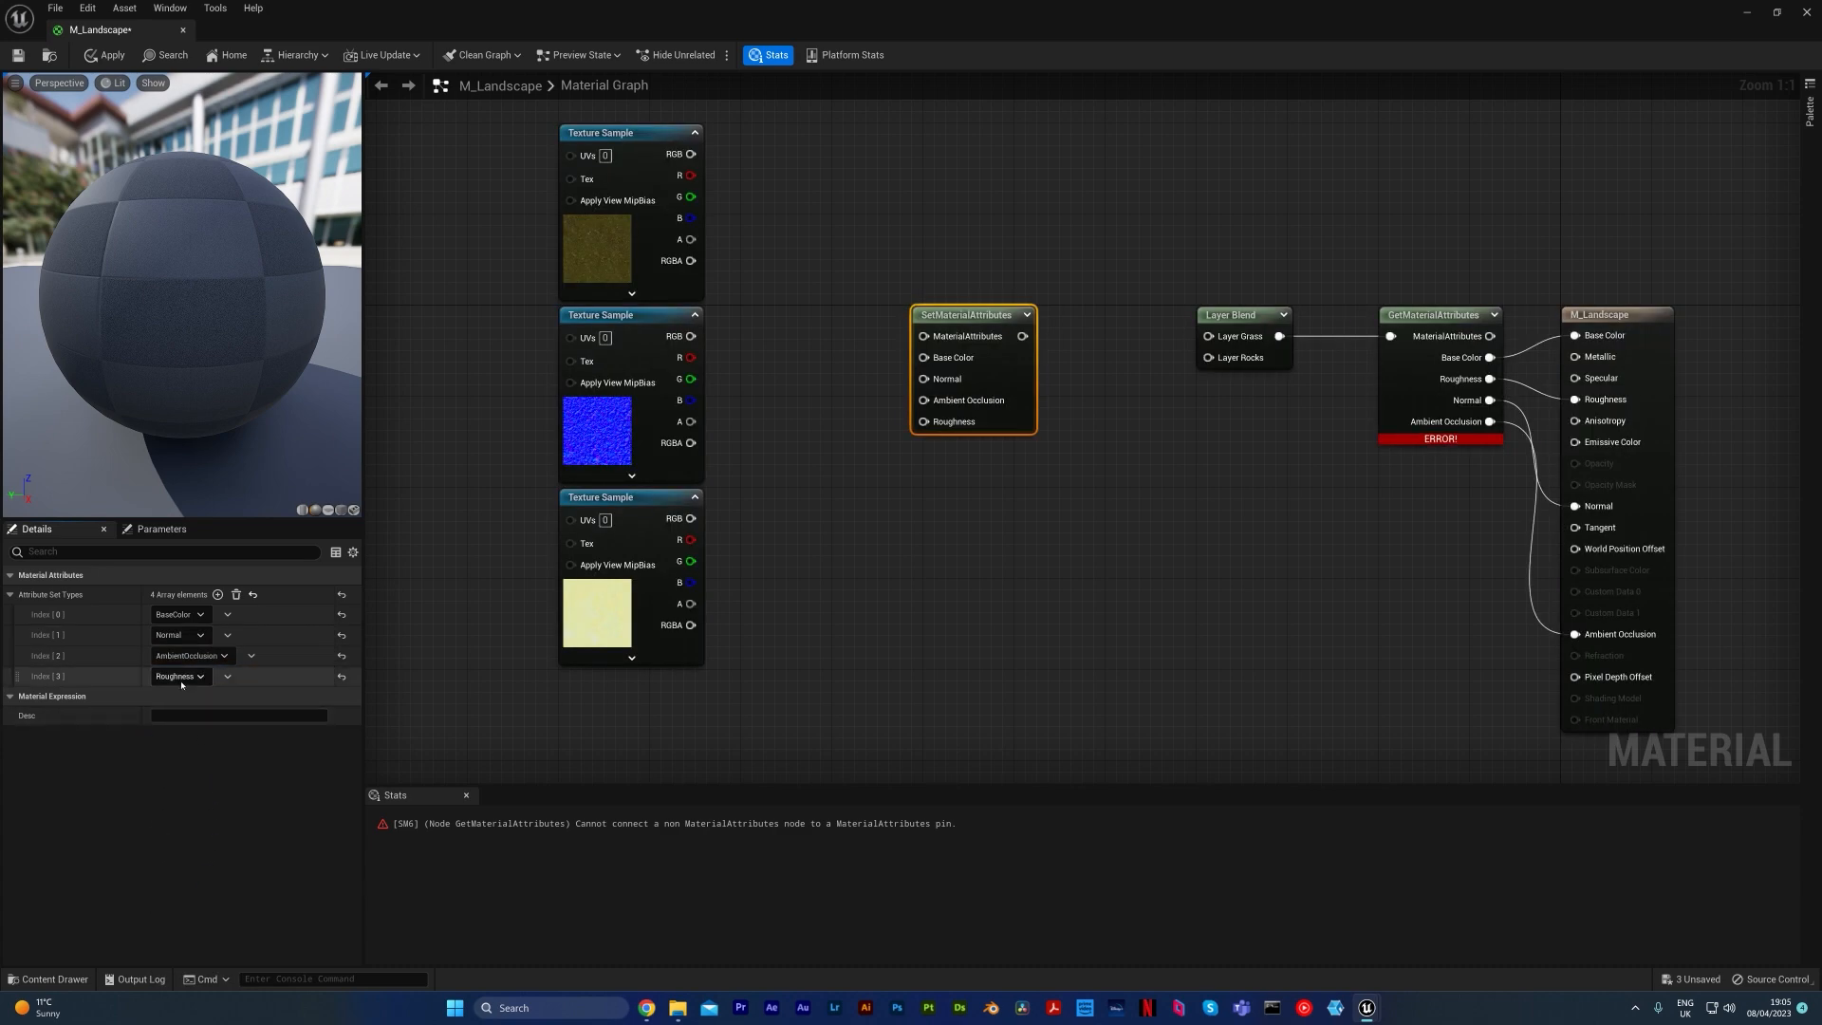
Step: Wire the forest floor colour RGB to Base Color, normal RGB to Normal, and ORDp R and G to Ambient Occlusion and Roughness
right_drag(812, 471, 858, 526)
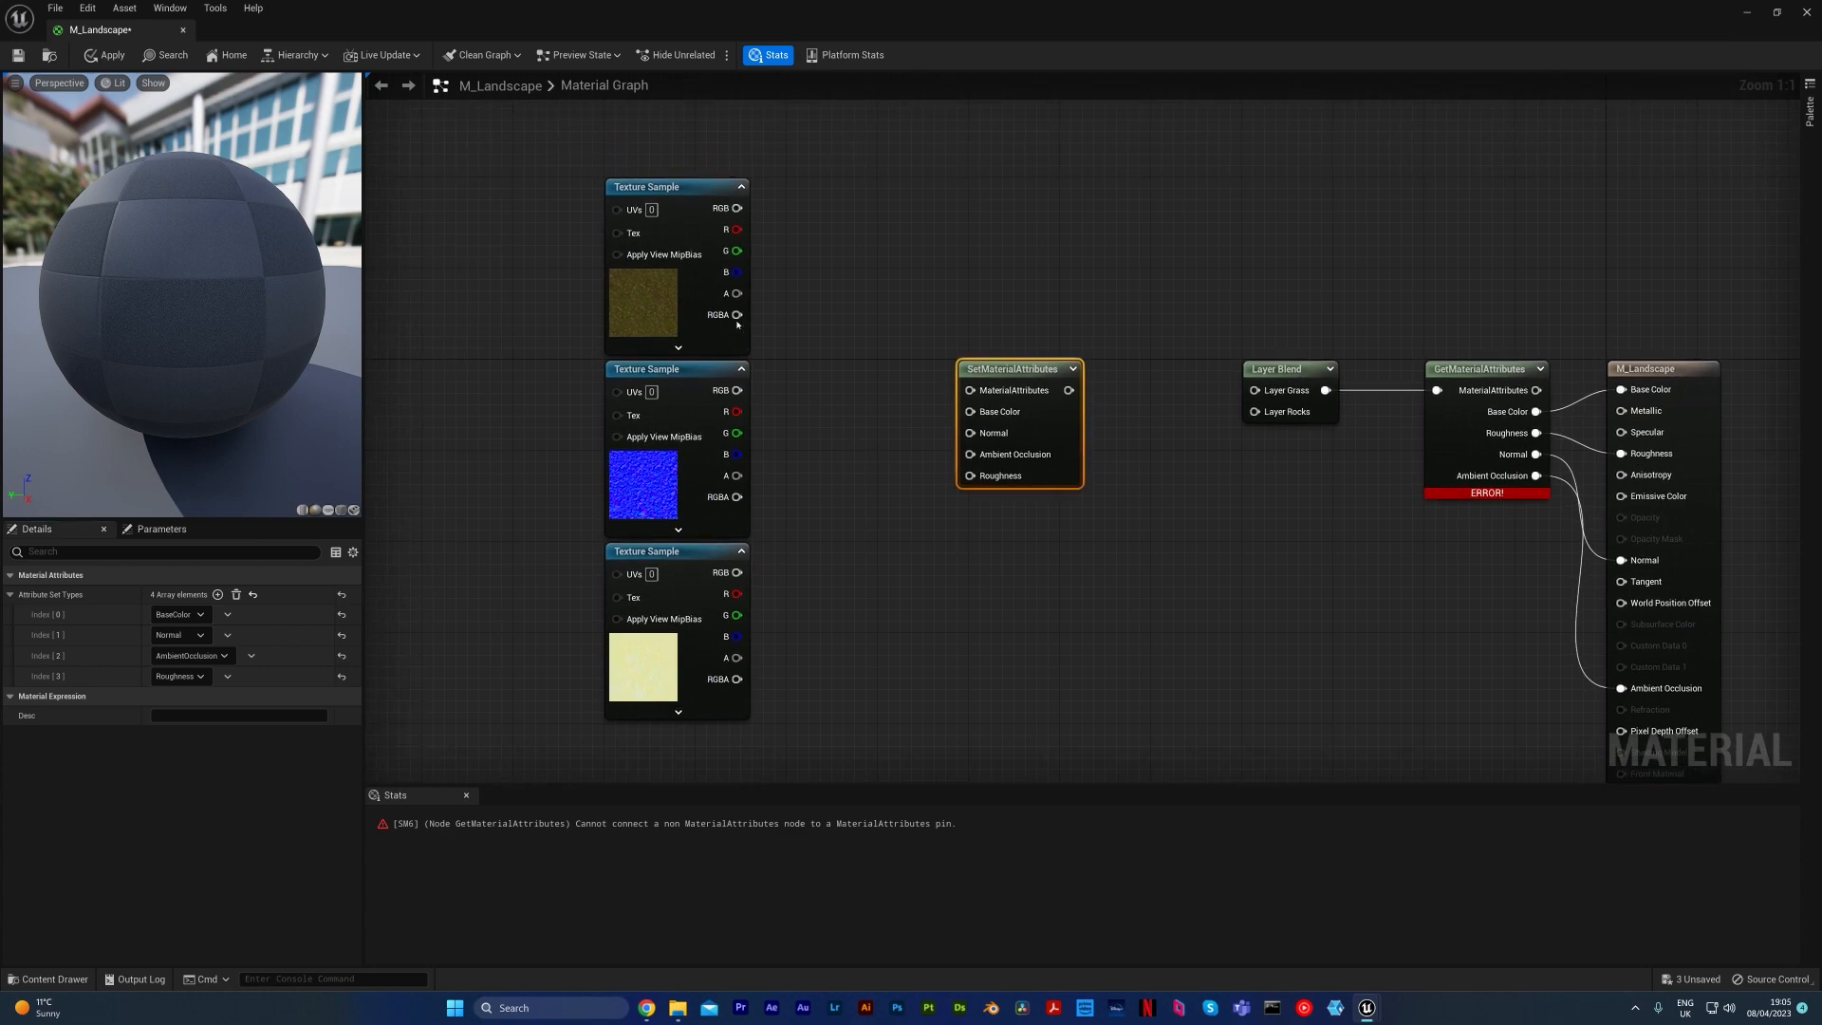
drag(737, 207, 737, 390)
mouse_move(738, 594)
mouse_down()
mouse_move(970, 455)
mouse_move(964, 524)
mouse_move(726, 618)
mouse_up()
right_drag(1083, 604, 1003, 557)
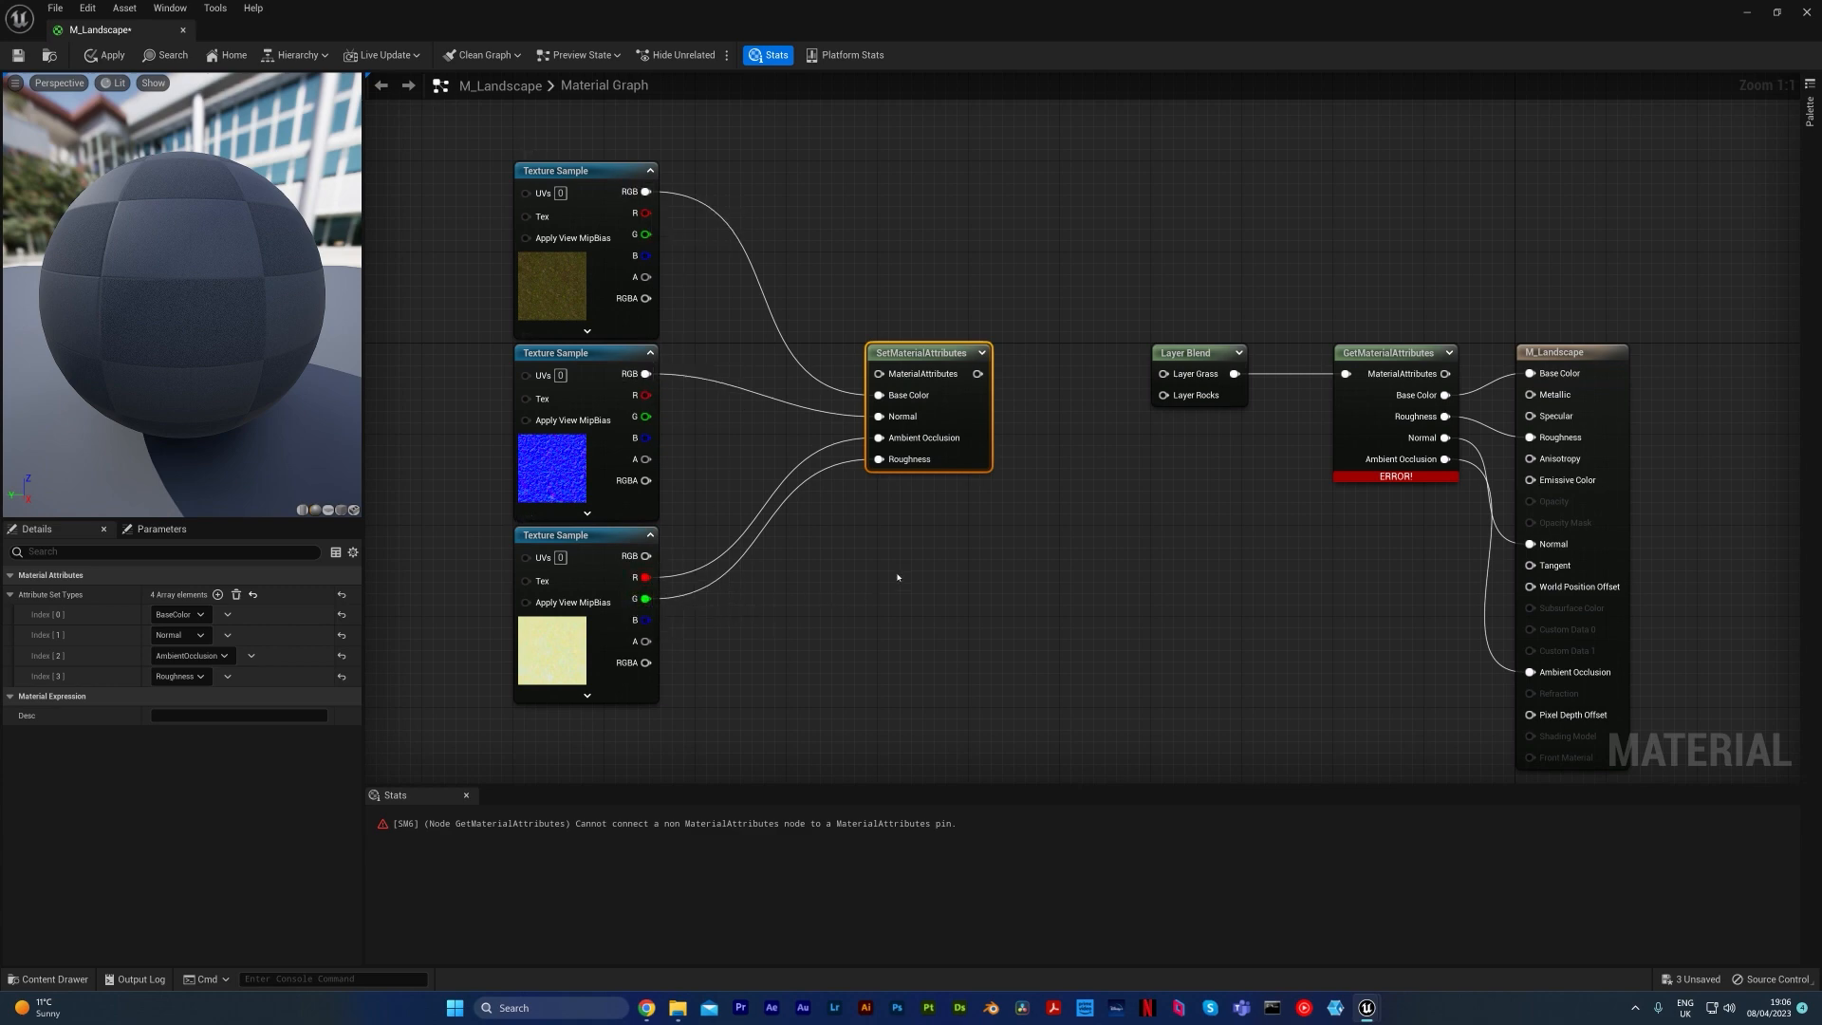
Step: Connect the SetMaterialAttributes output to the Layer Blend's Grass input and save the material
drag(977, 373, 1199, 384)
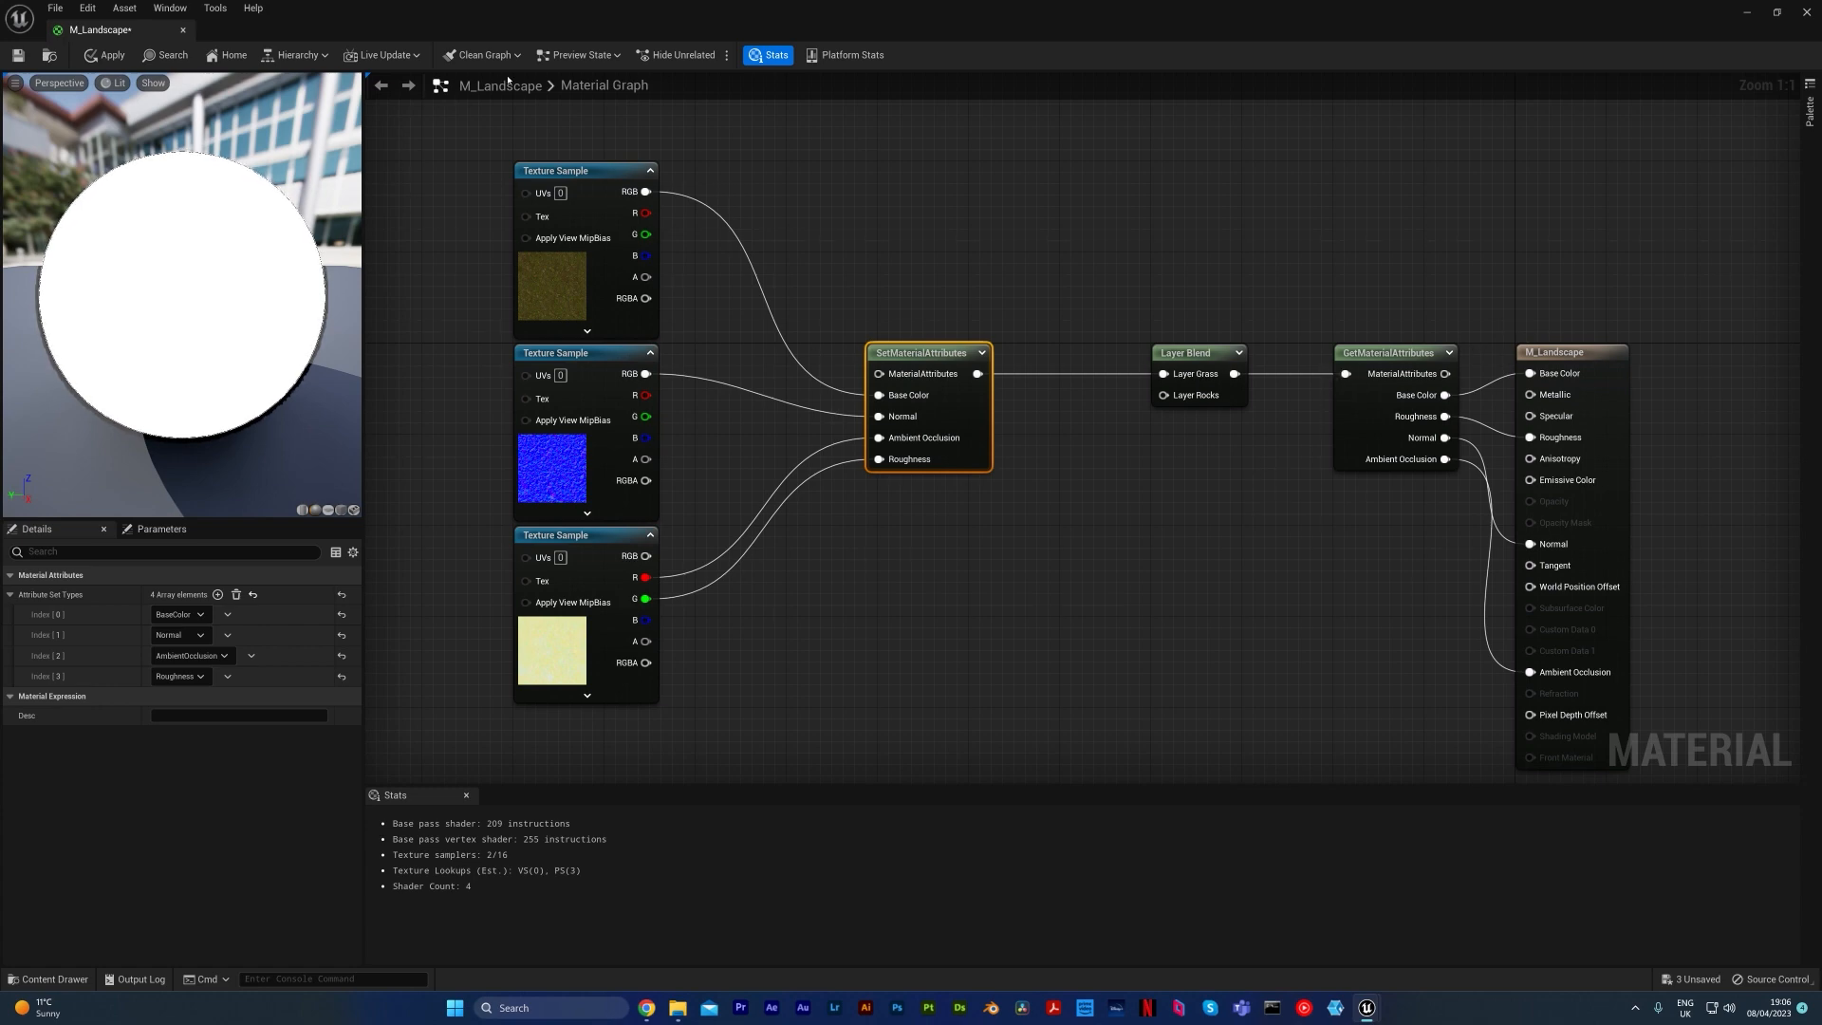
click(18, 55)
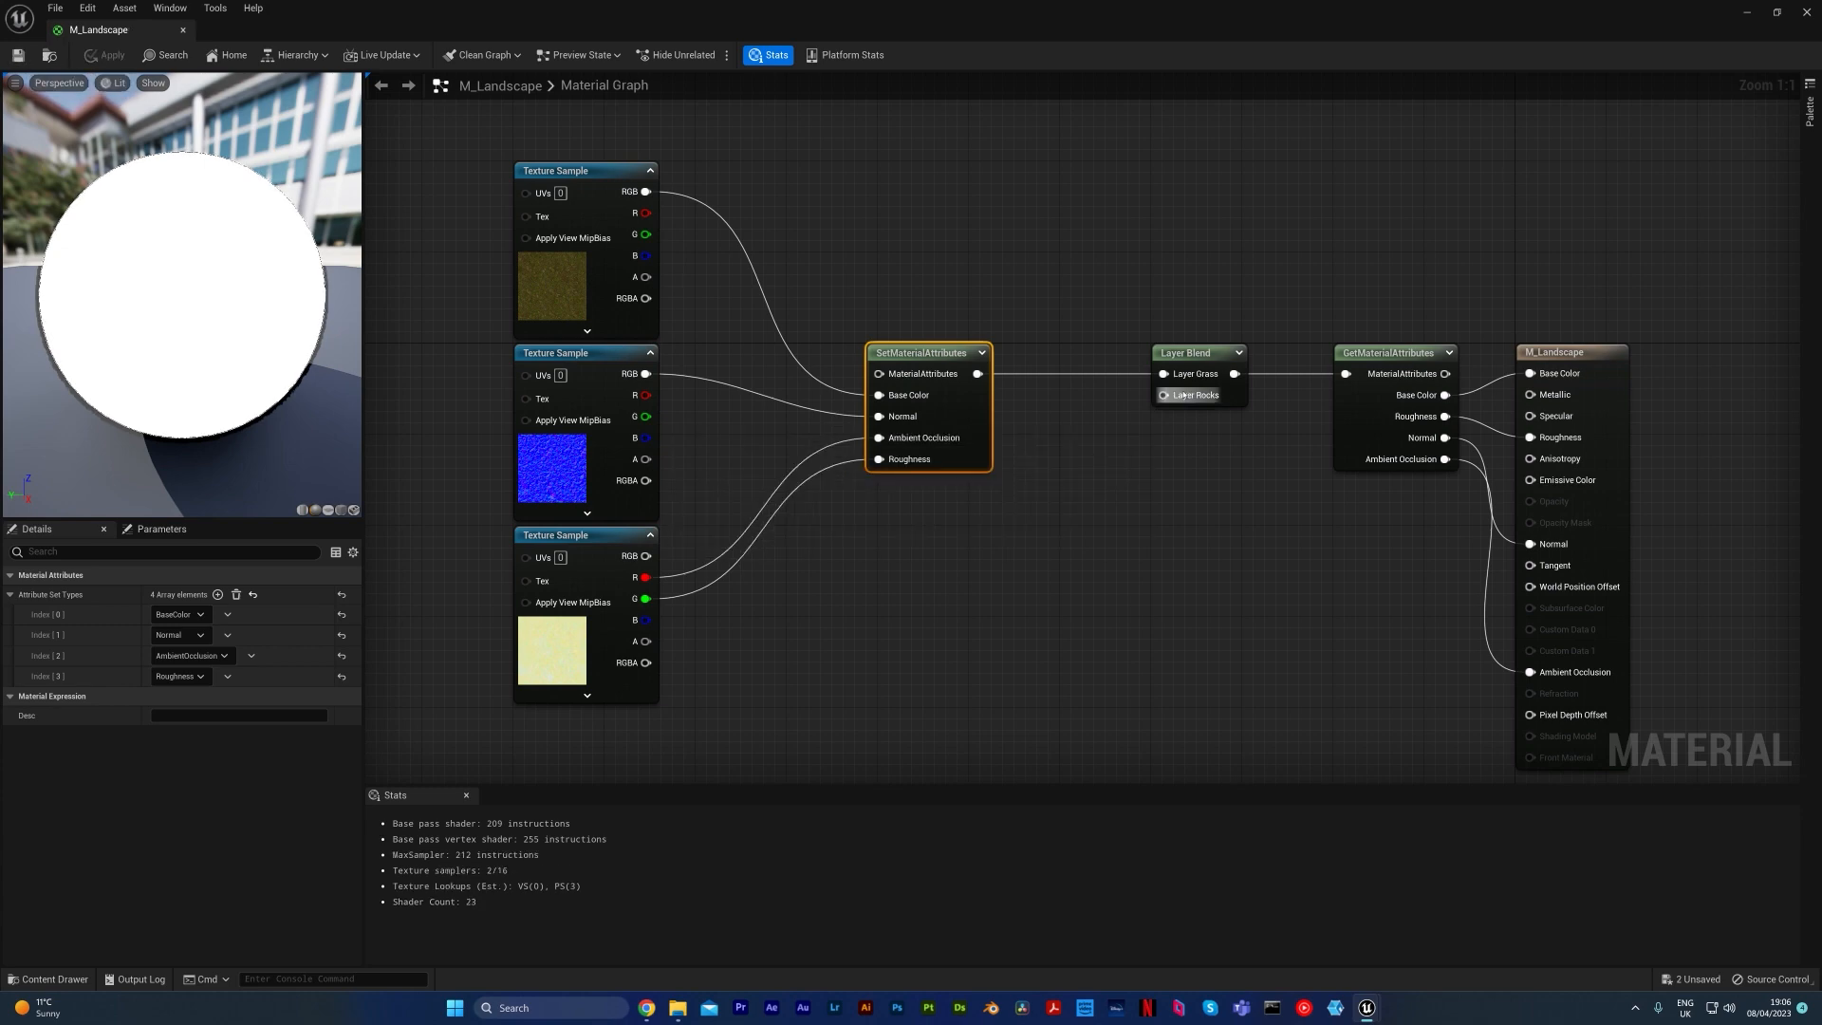
Step: Duplicate the SetMaterialAttributes node and place the copy below the original
right_drag(1119, 534, 1146, 453)
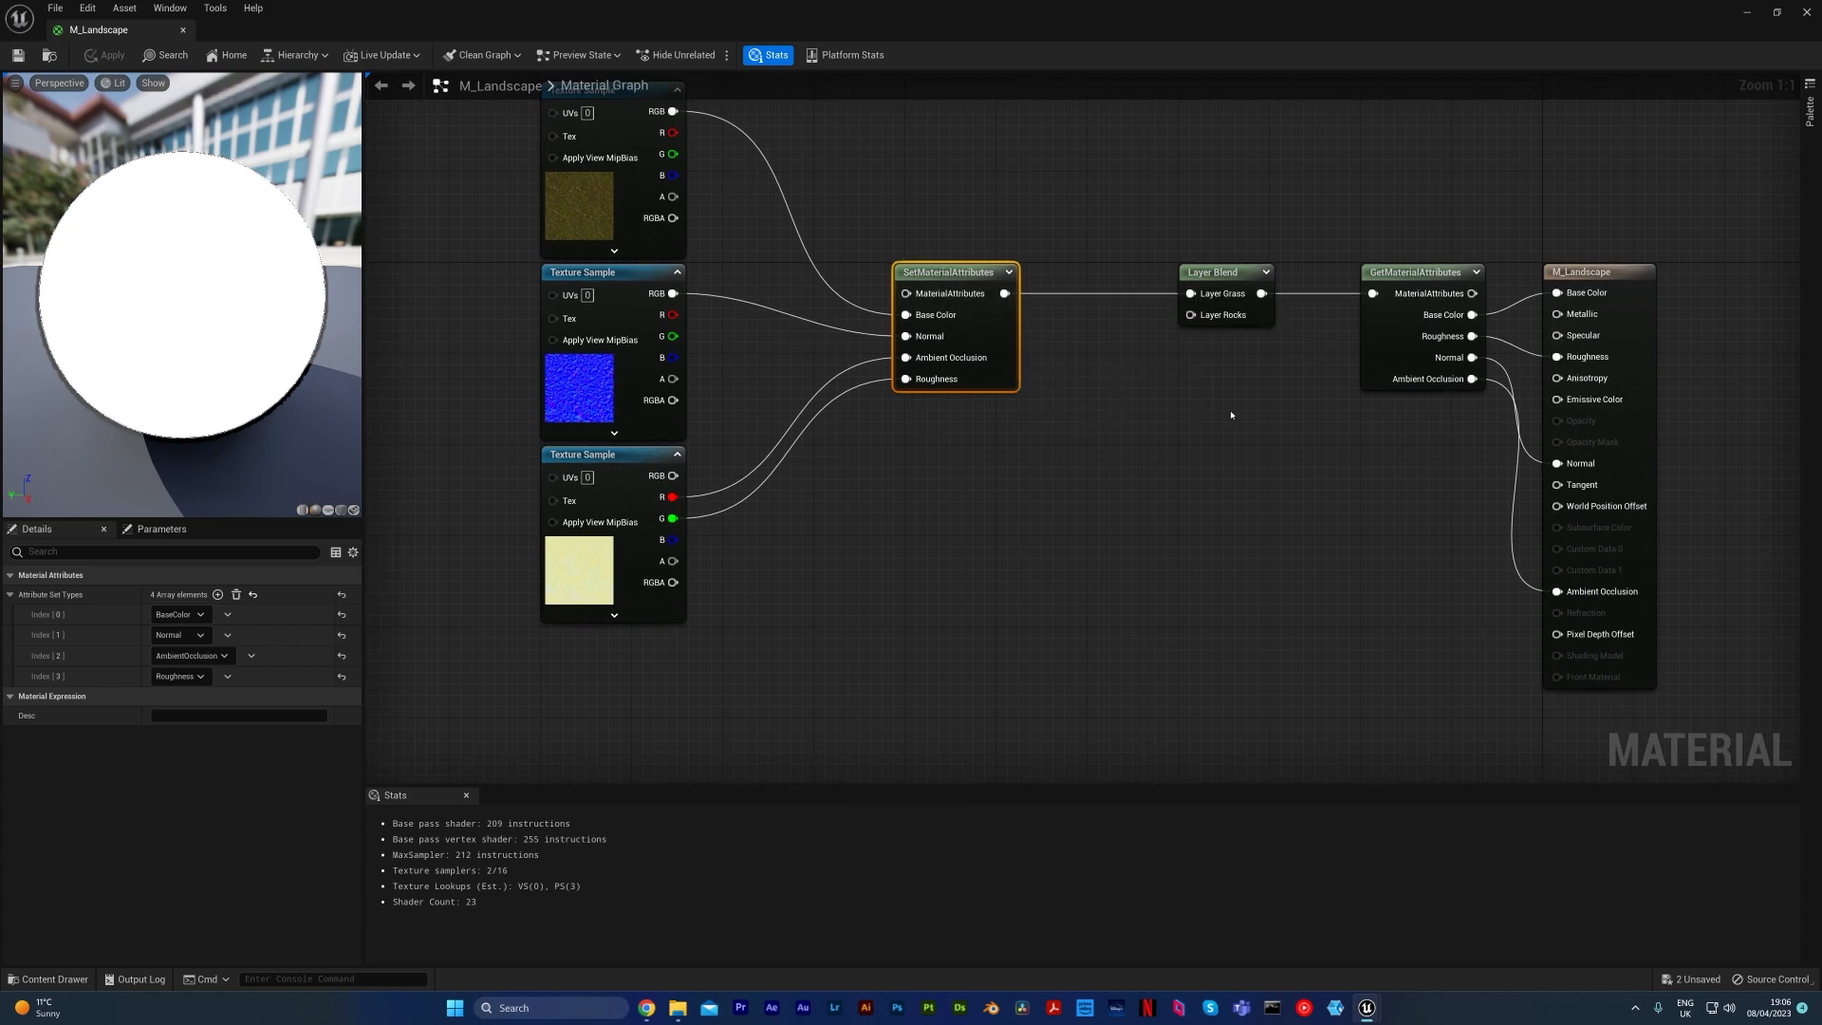
key(ctrl+v)
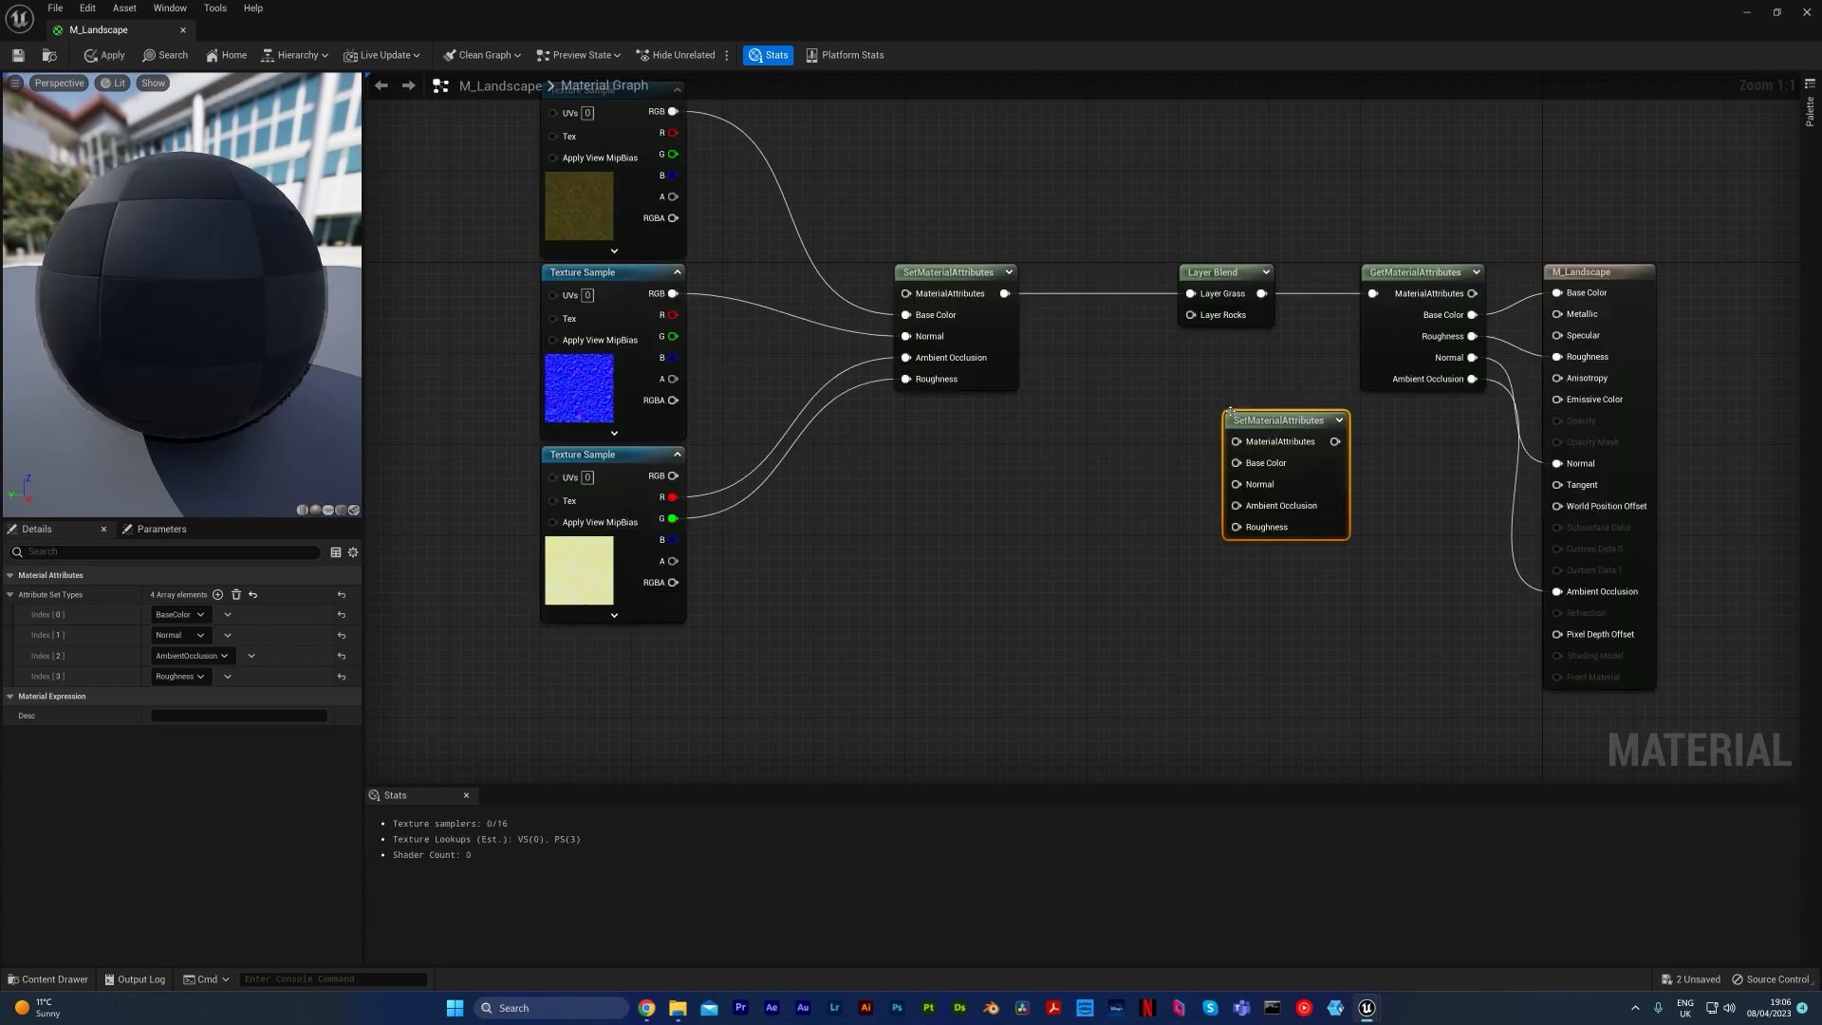
drag(1279, 415, 973, 540)
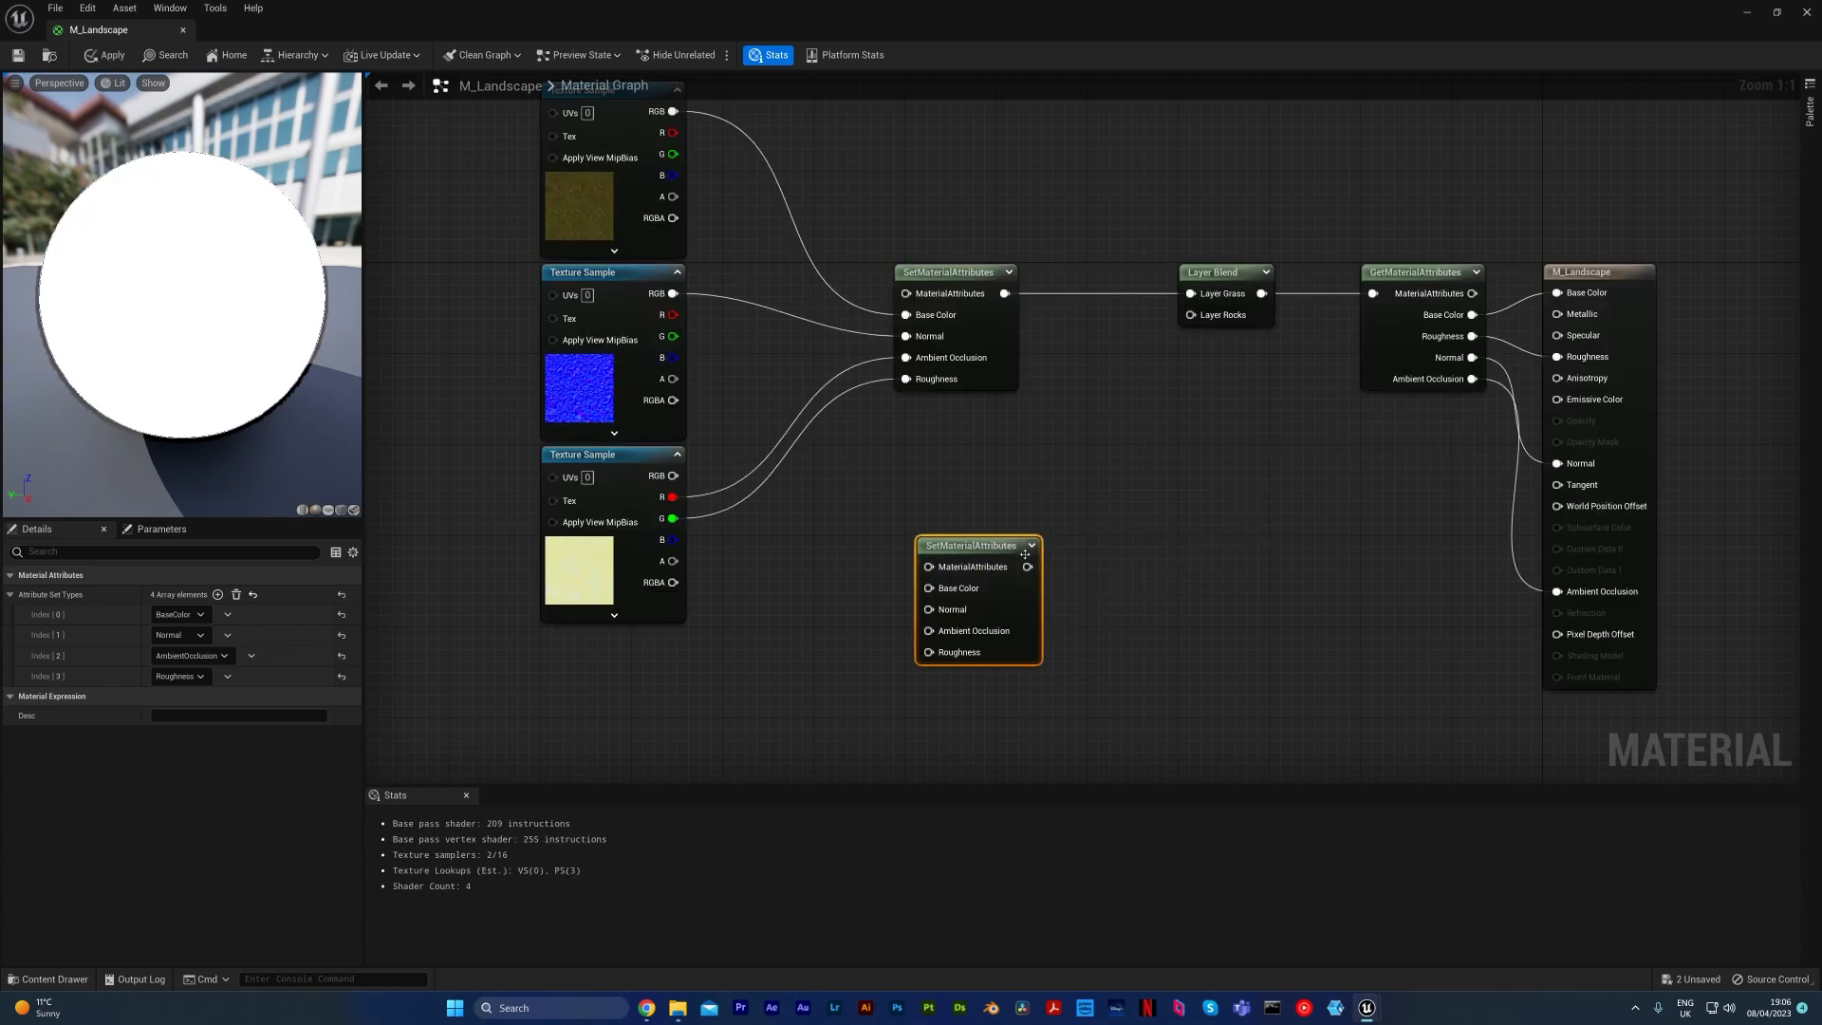
right_drag(1098, 520, 1122, 350)
drag(1019, 395, 1008, 578)
right_drag(1304, 753, 1250, 227)
scroll(1210, 330, down, 7)
scroll(1210, 332, up, 7)
scroll(1212, 335, down, 7)
scroll(1212, 336, up, 7)
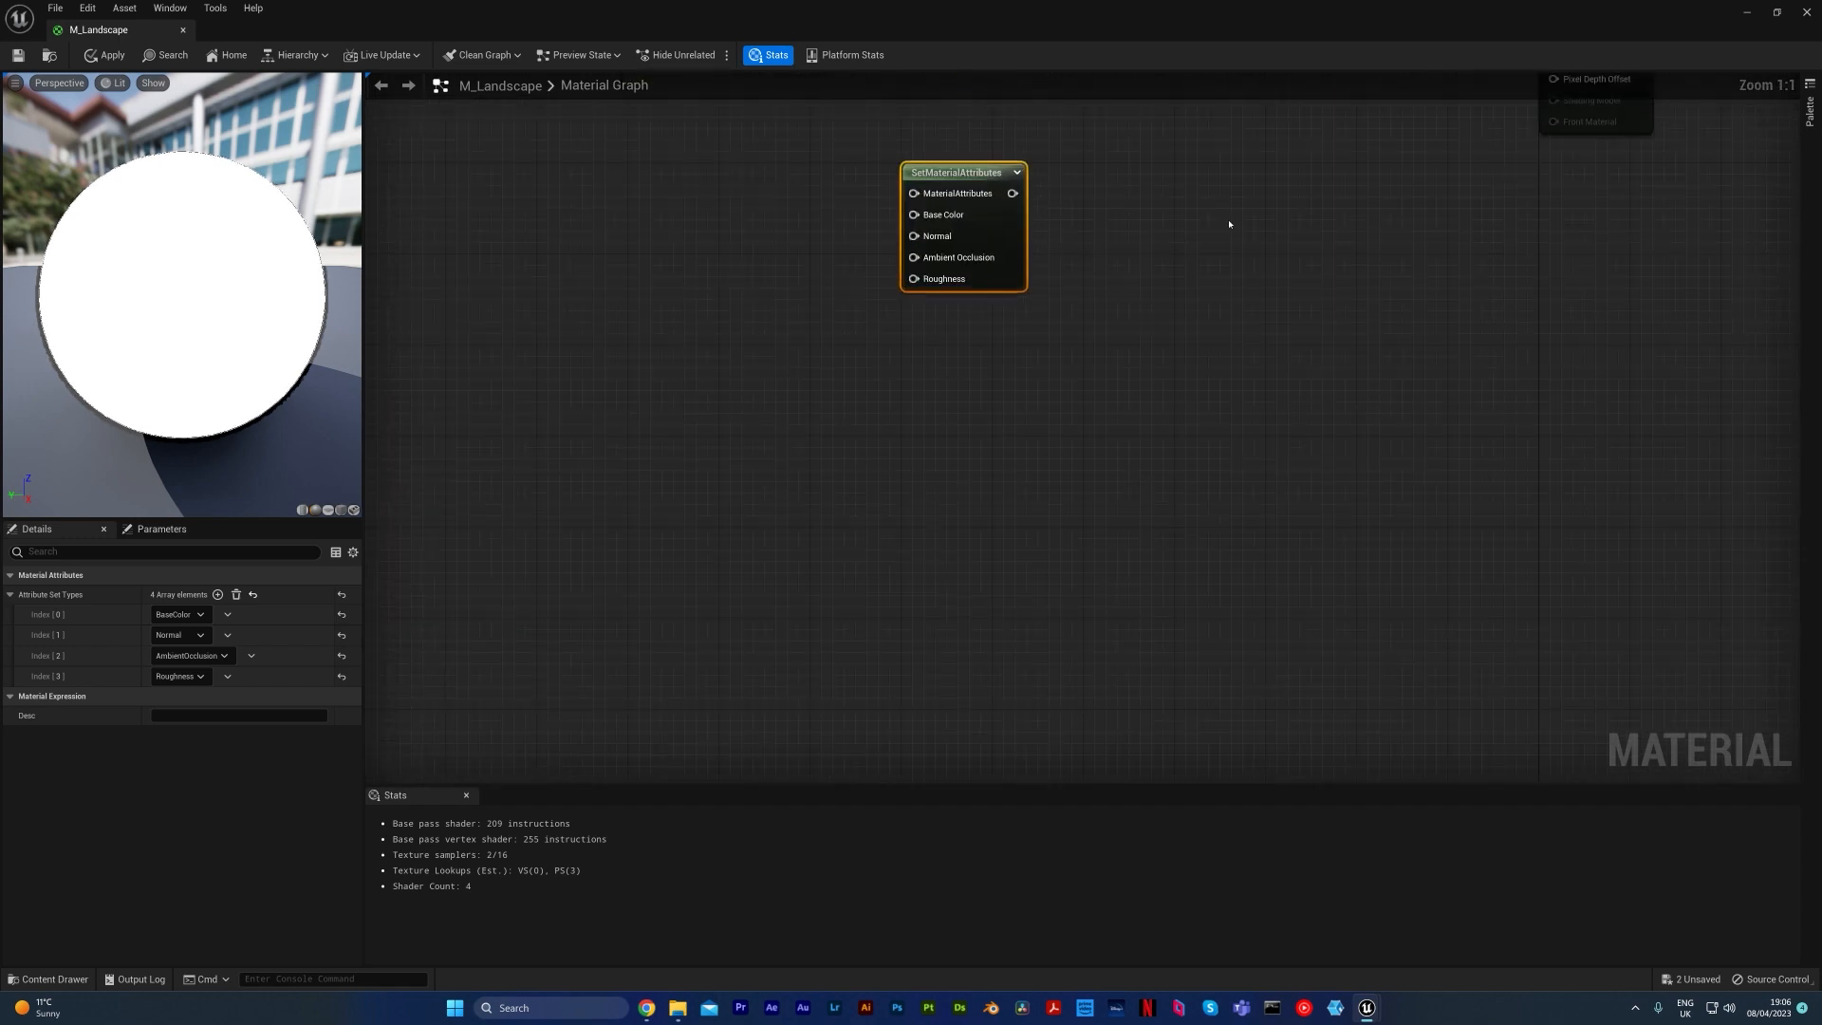
right_drag(1334, 201, 1098, 418)
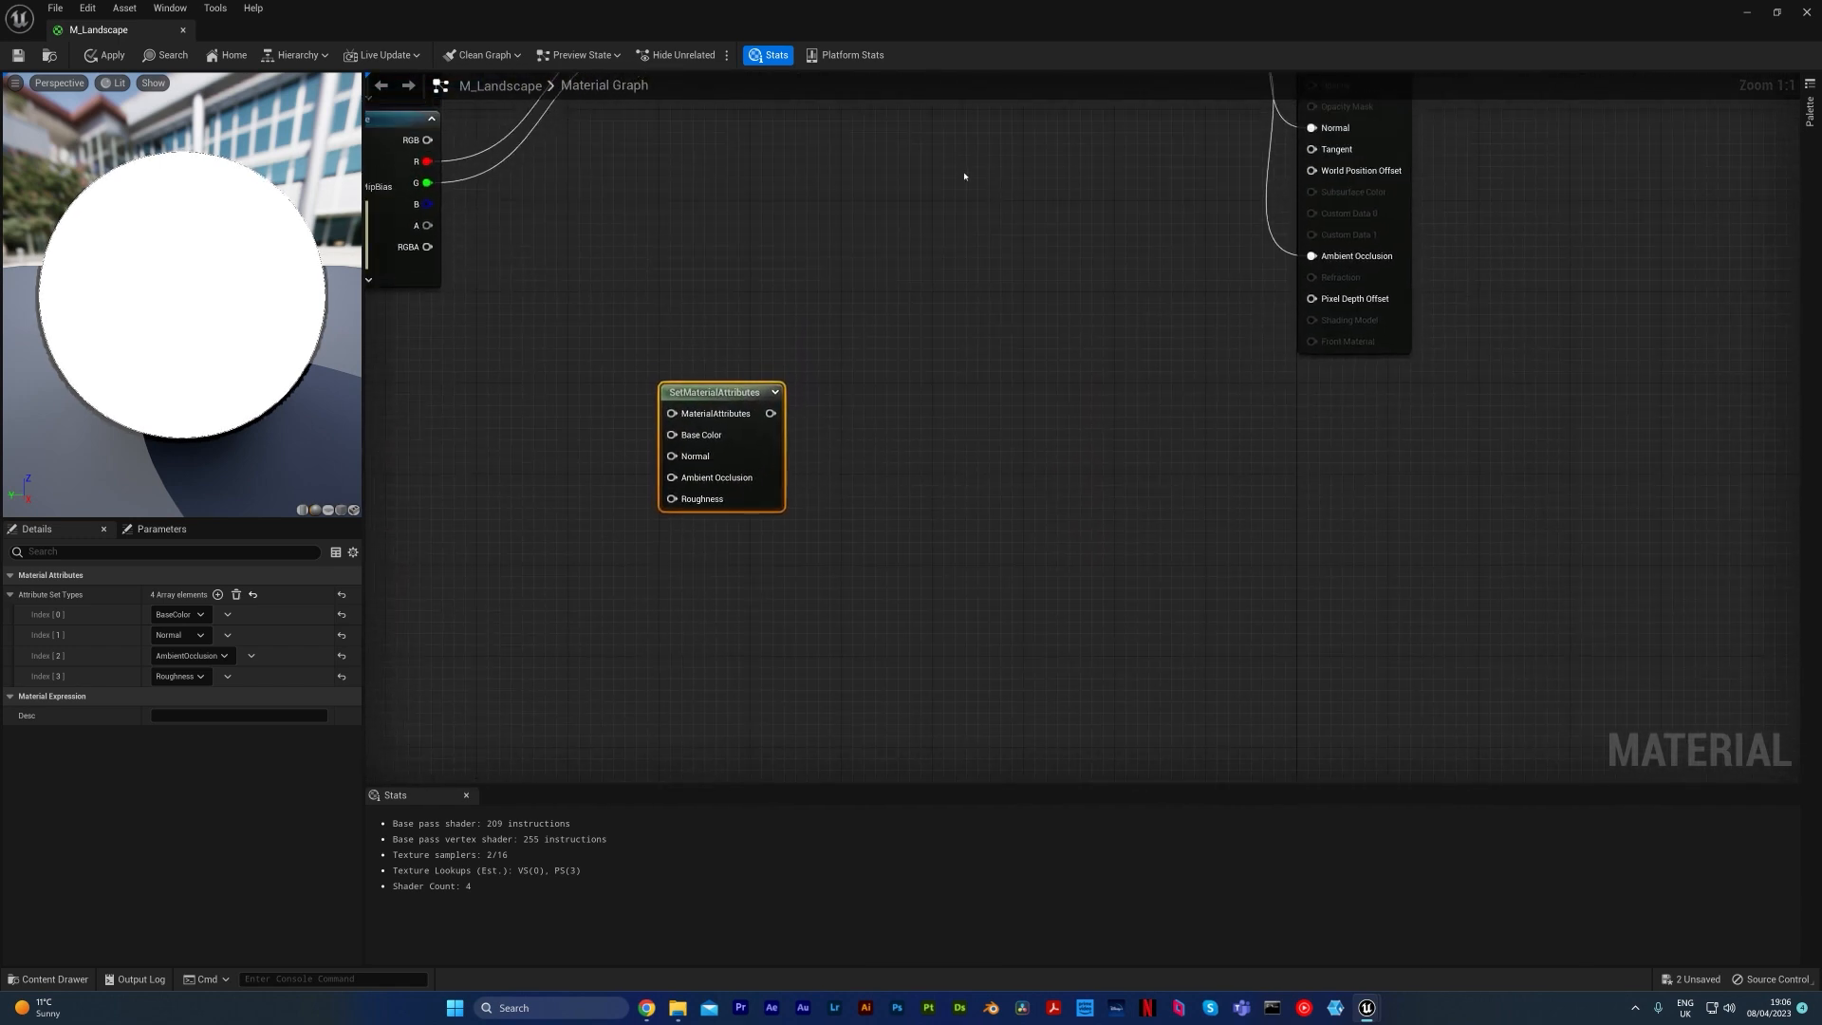
right_drag(957, 159, 1144, 405)
right_drag(1039, 225, 1090, 322)
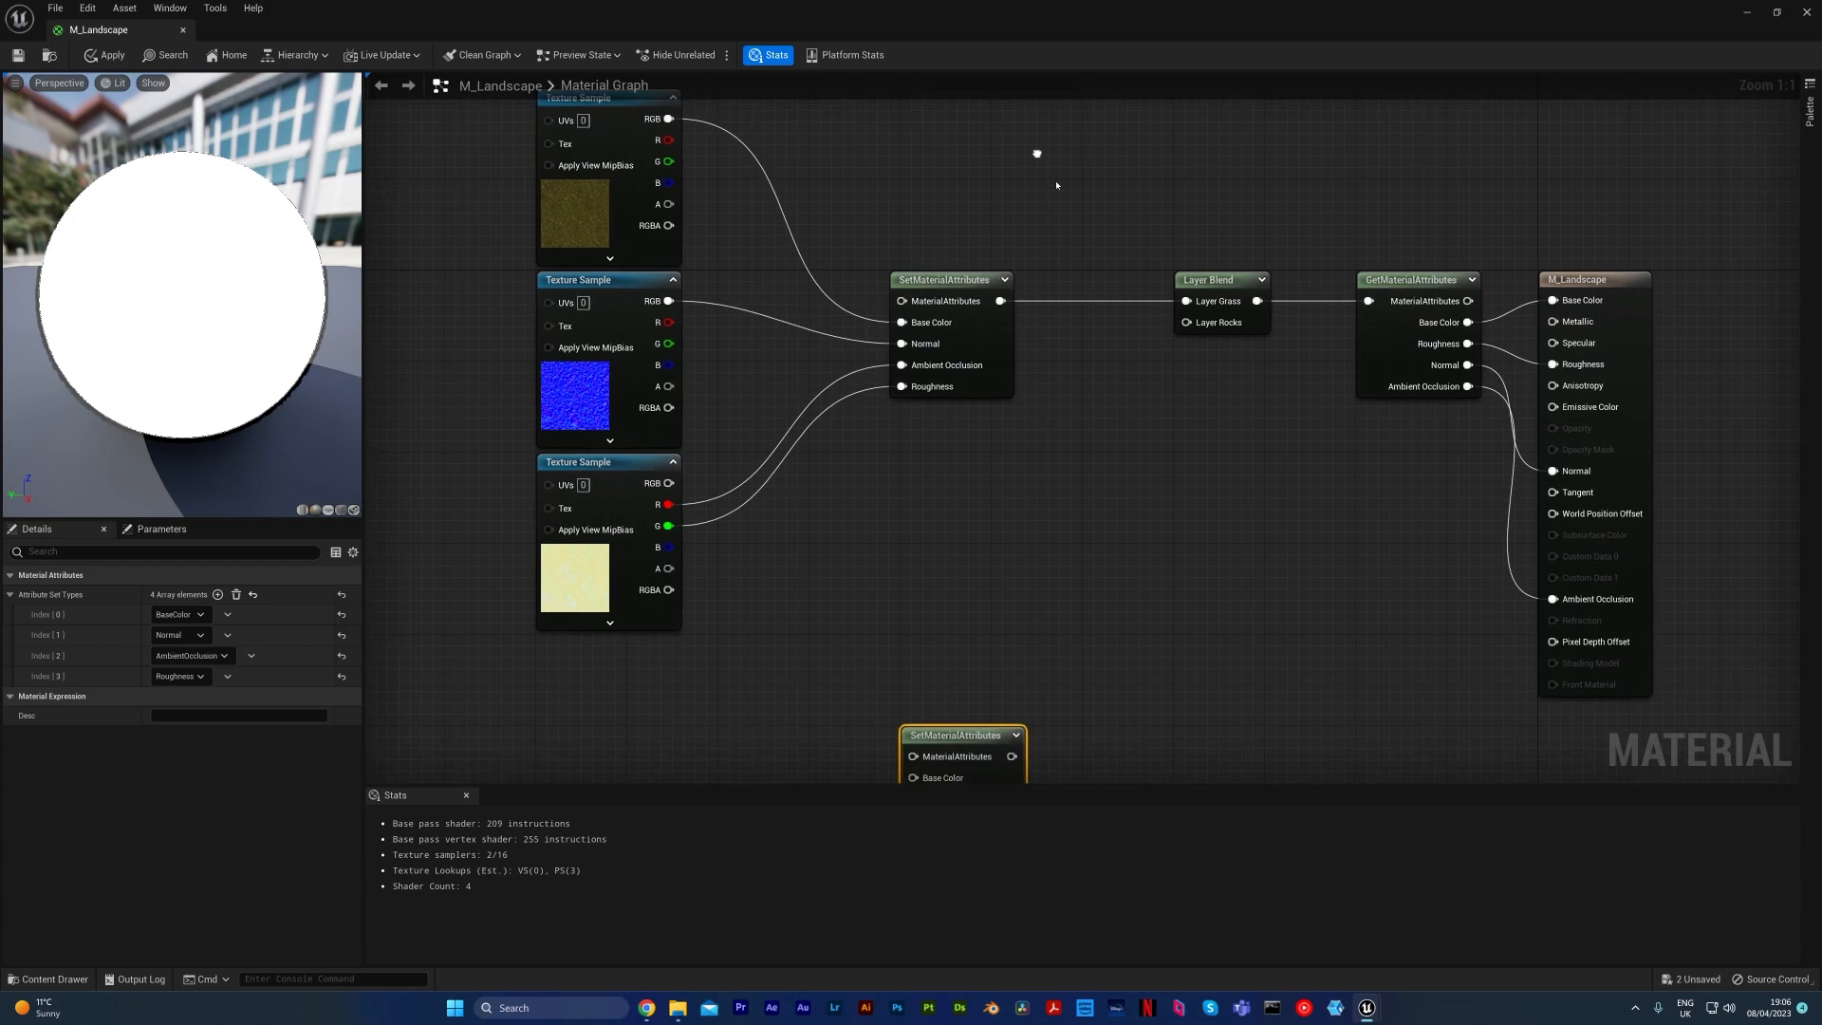
right_drag(1190, 468, 1199, 297)
drag(1326, 415, 946, 381)
drag(1104, 396, 1206, 507)
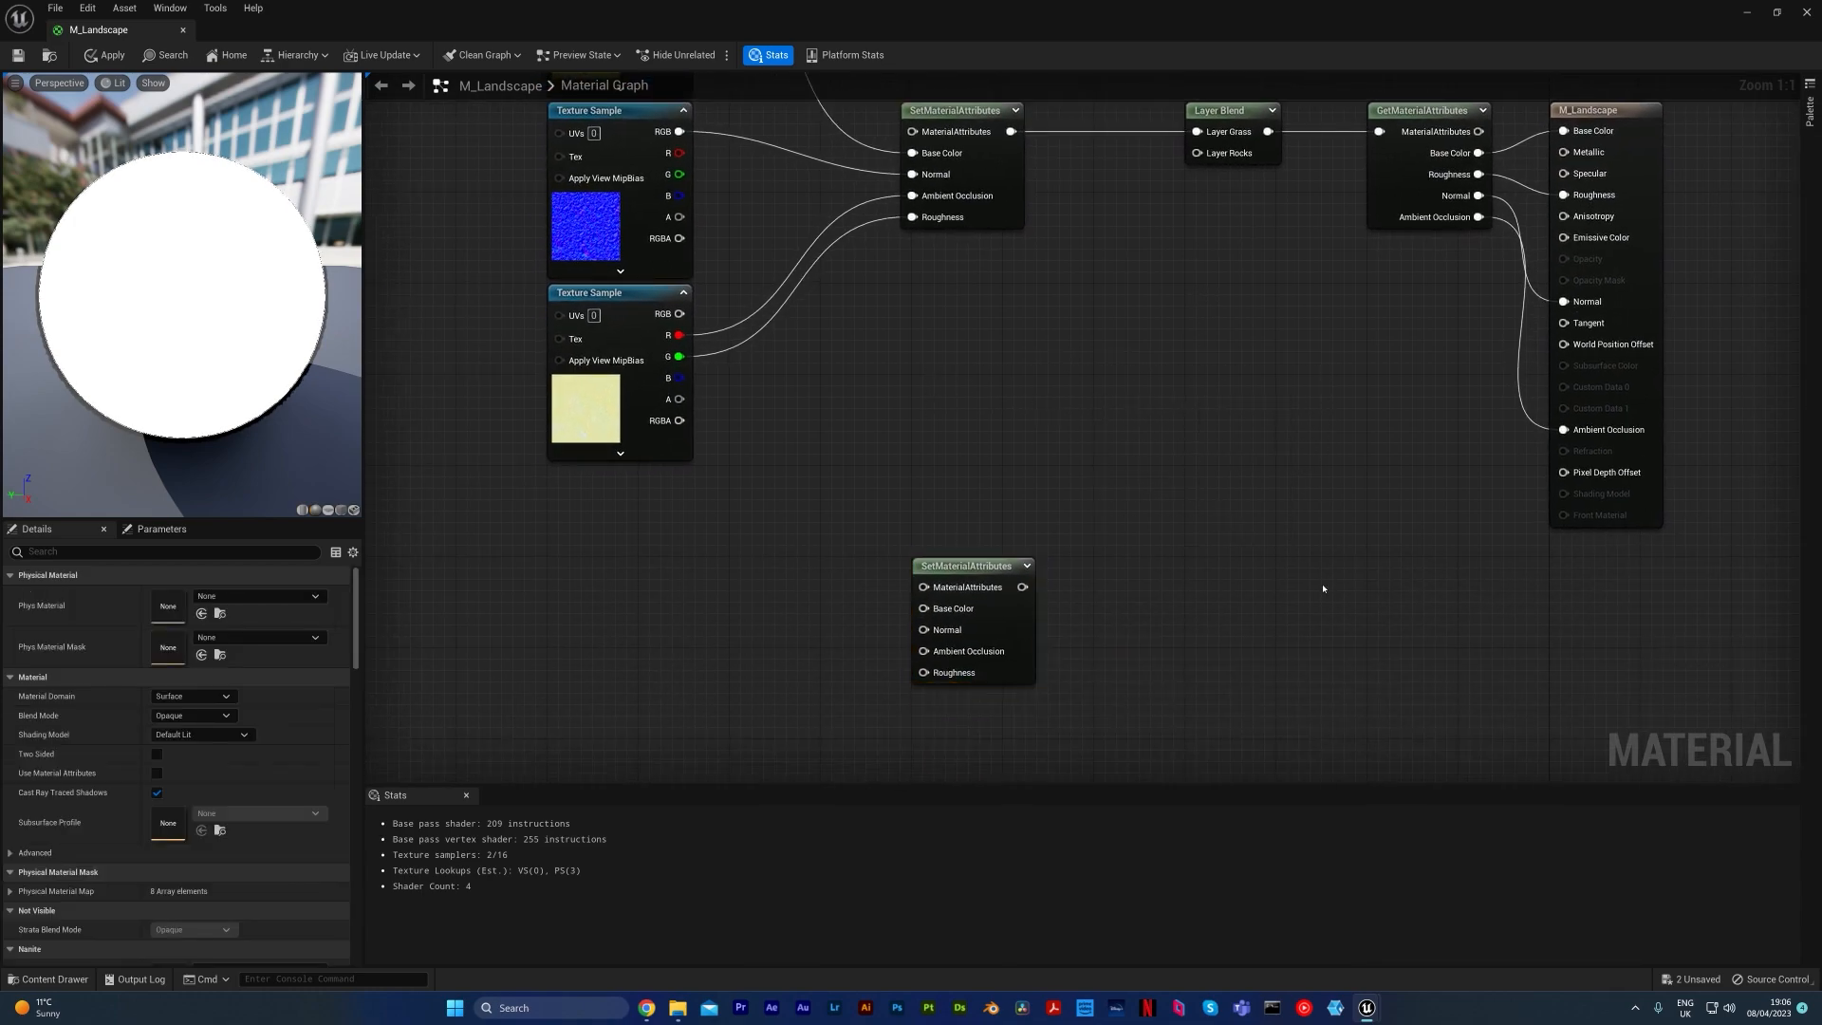
right_drag(1107, 646, 1228, 497)
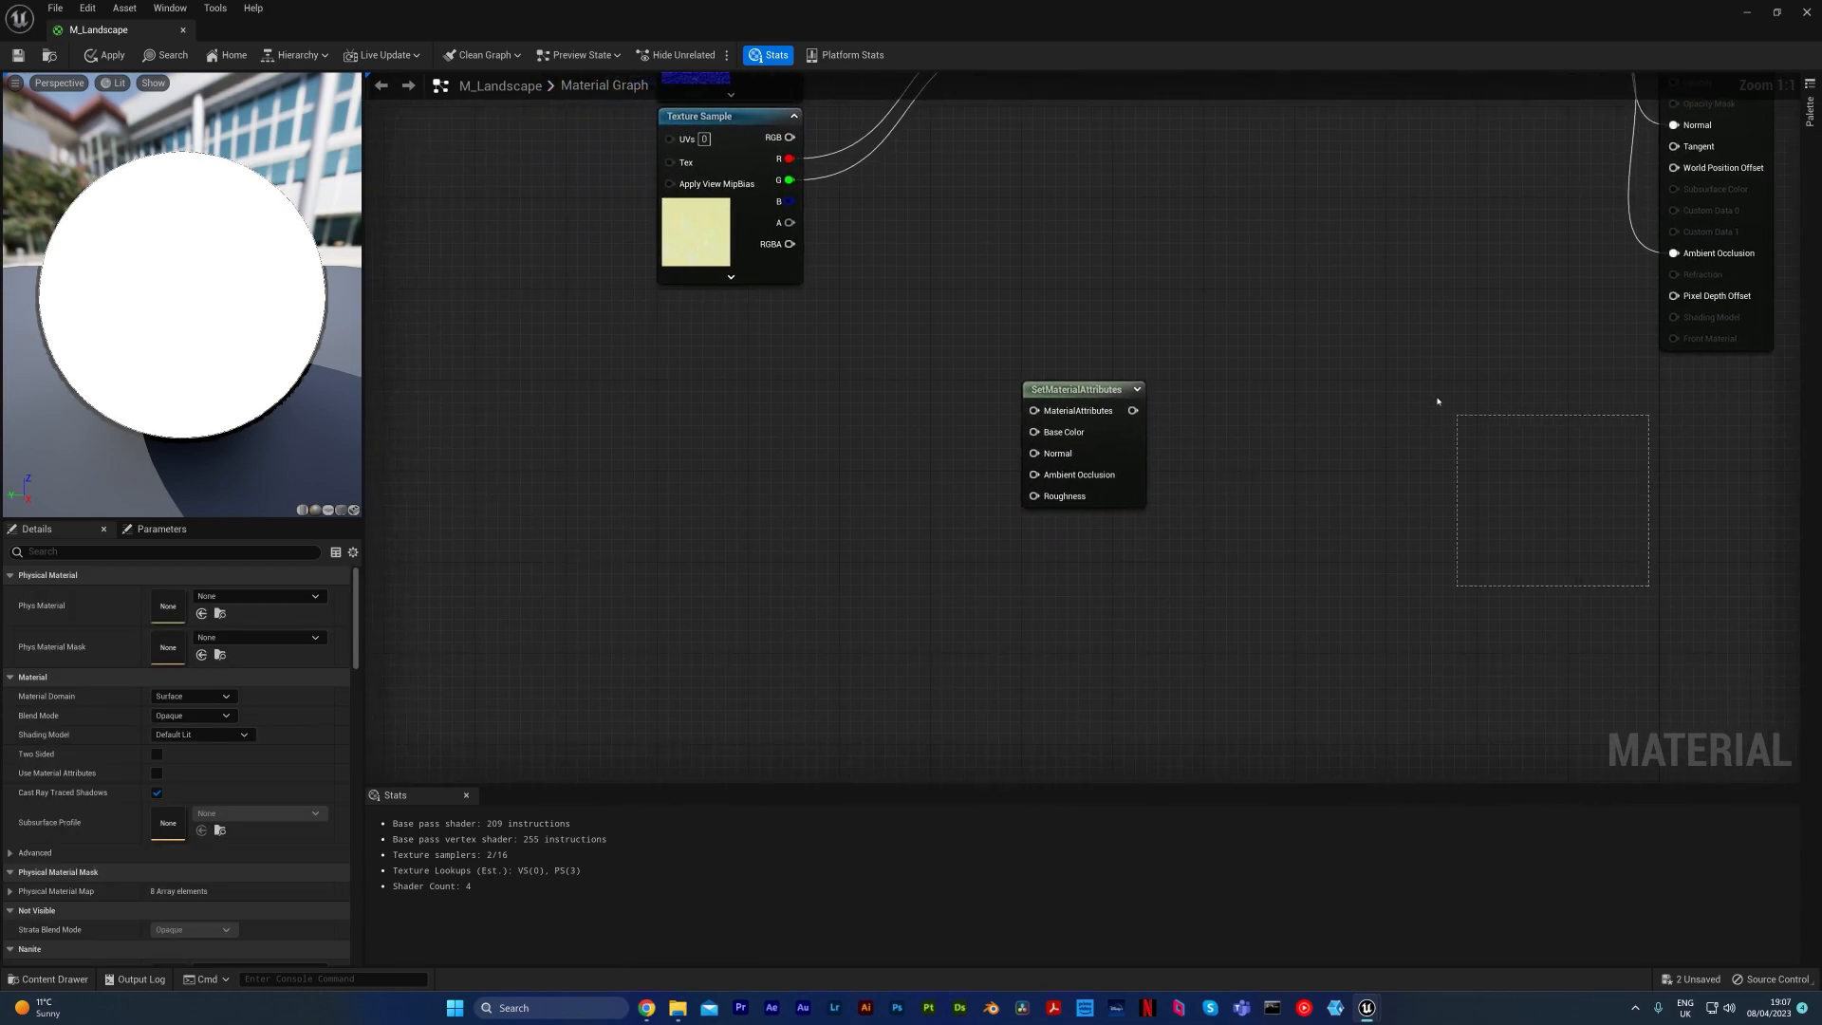
right_drag(1189, 345, 1386, 367)
right_drag(1594, 443, 1303, 363)
right_drag(1233, 502, 1172, 403)
Step: Move the duplicated SetMaterialAttributes node further down, well clear of the forest floor textures
mouse_move(978, 349)
mouse_down()
mouse_move(1006, 536)
mouse_move(977, 531)
mouse_up()
drag(1236, 505, 1338, 416)
right_drag(1114, 411, 1283, 302)
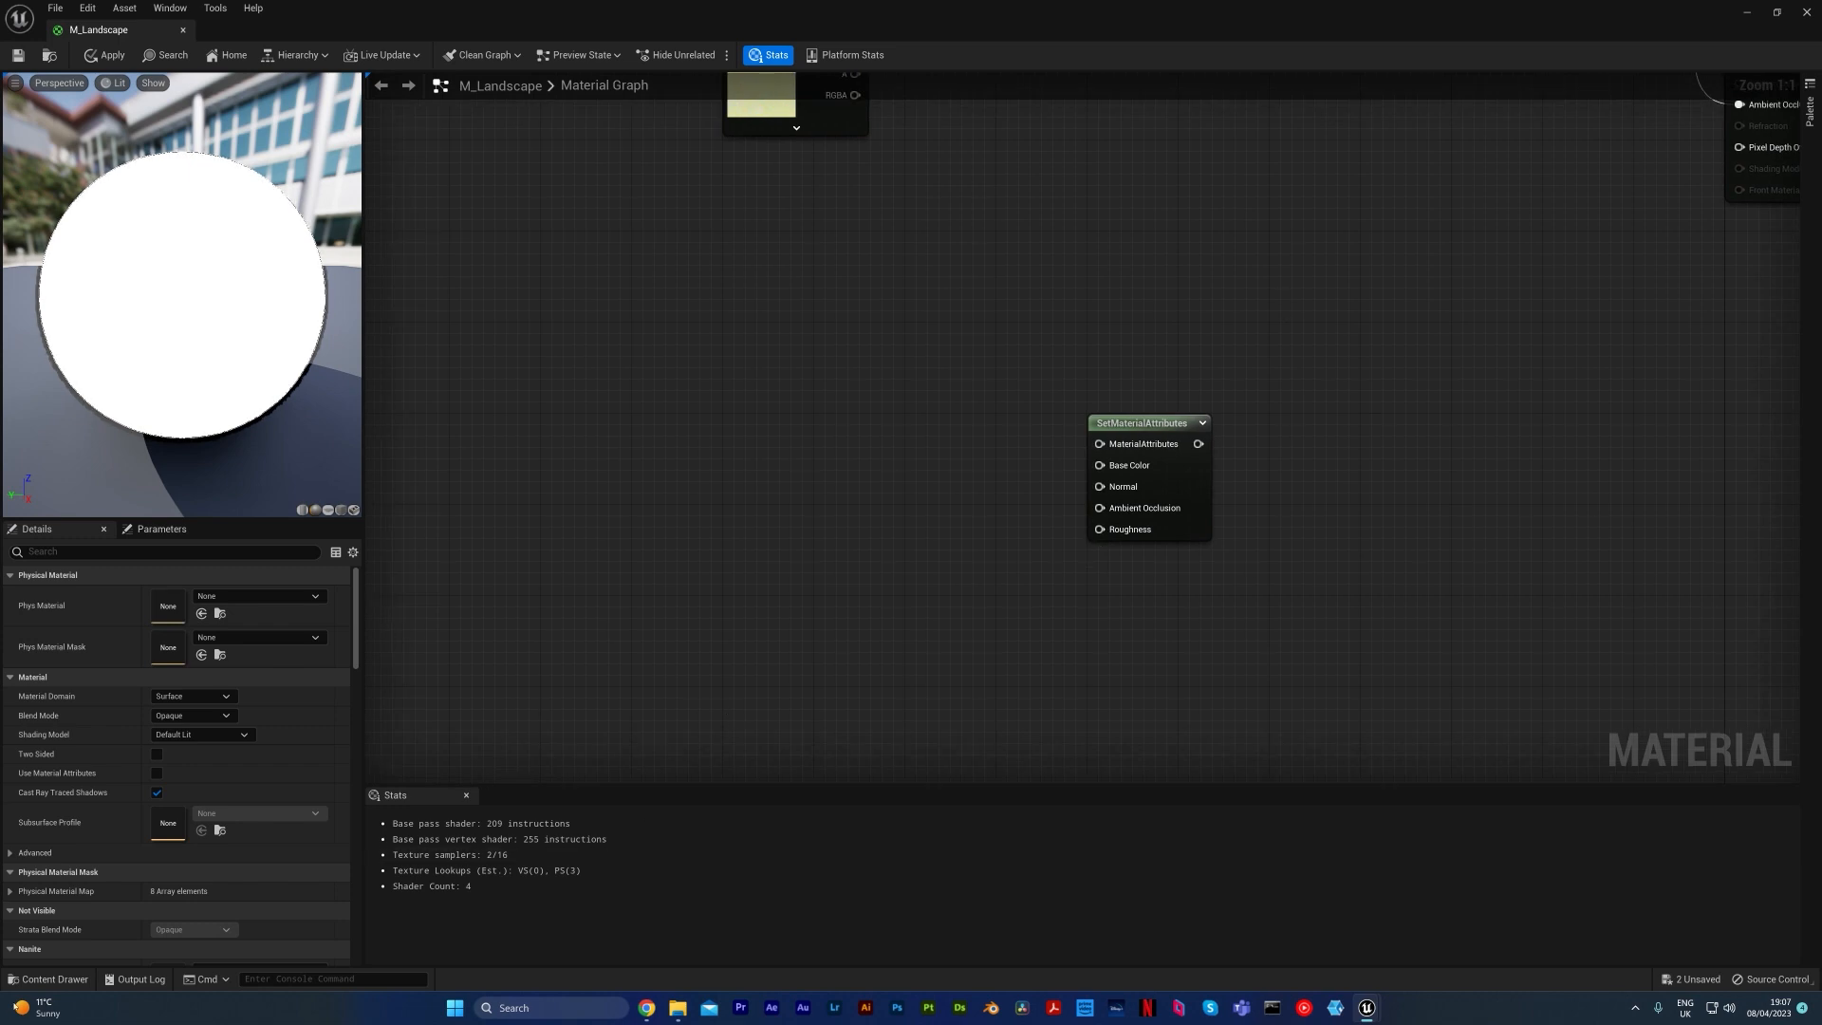
Step: Add the three textures from the Megascans Forest_Rock_Wall surface folder to the material graph
click(47, 979)
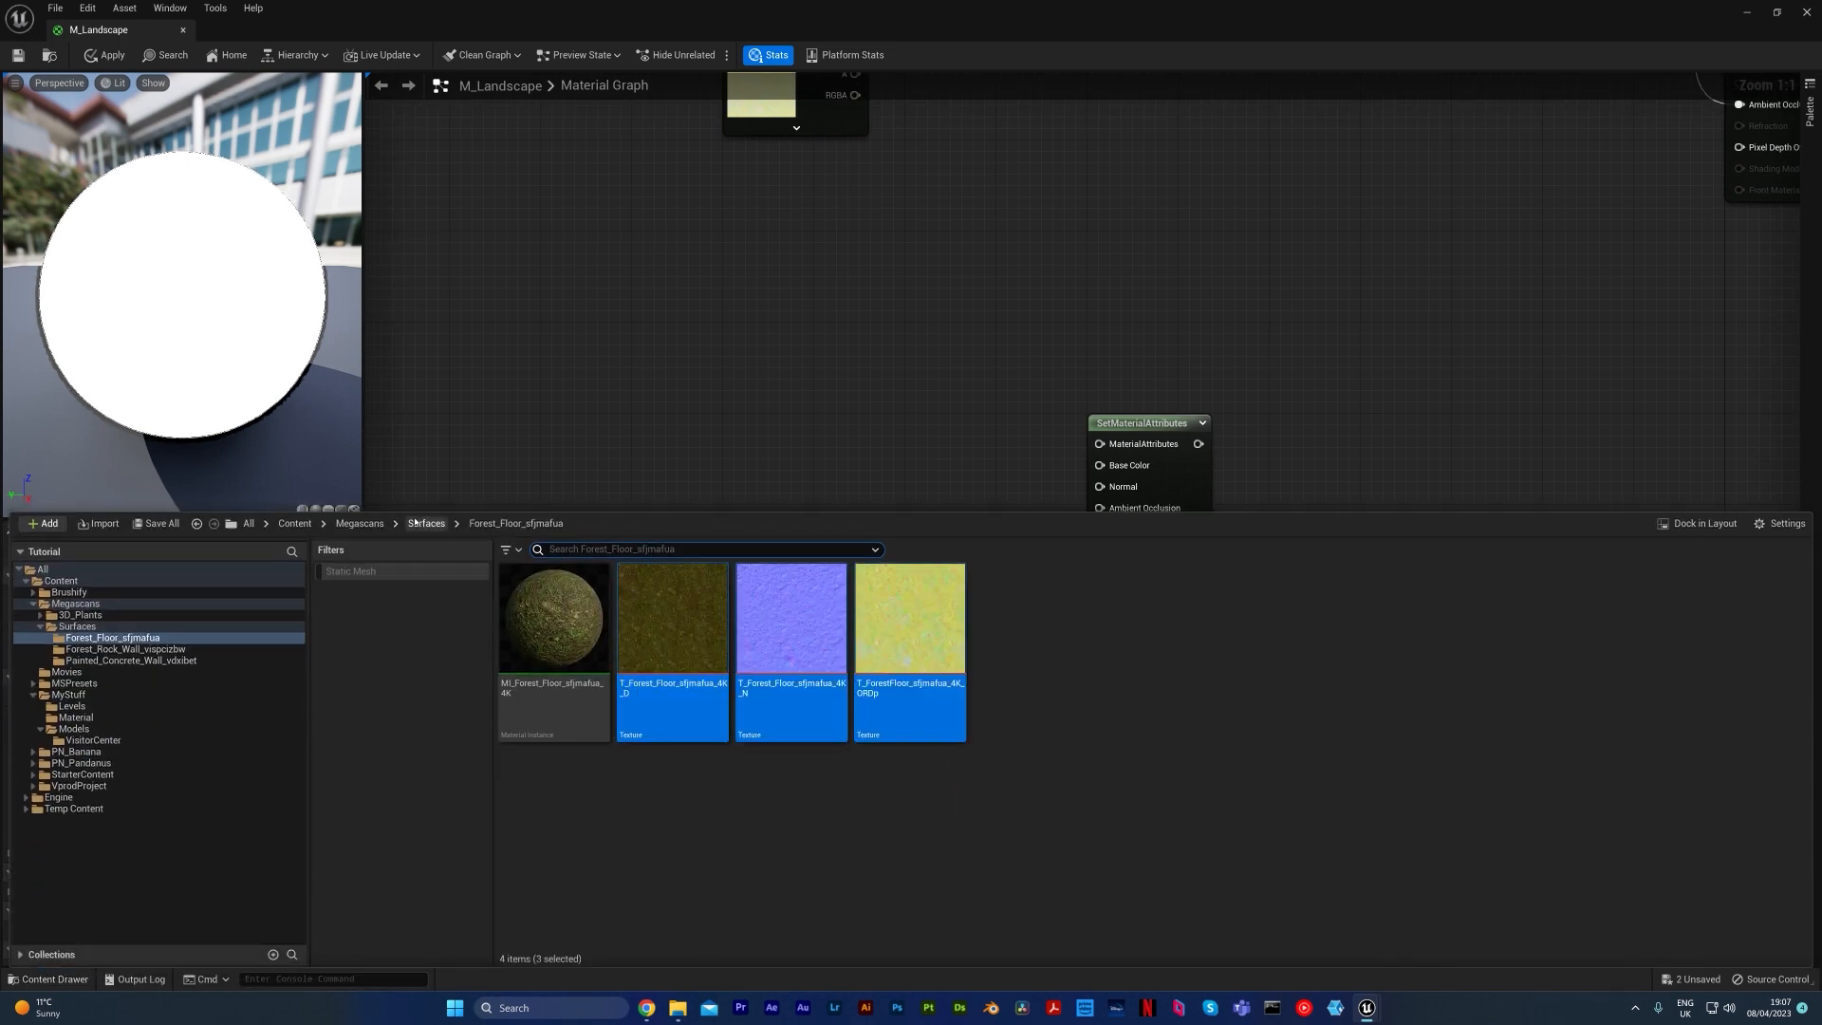
double_click(700, 624)
click(699, 643)
shift+click(907, 655)
drag(656, 676, 660, 274)
Step: Arrange the three rock wall texture samples in a column beside the duplicated SetMaterialAttributes node: colour, normal, then ORDp
right_drag(973, 523, 1120, 393)
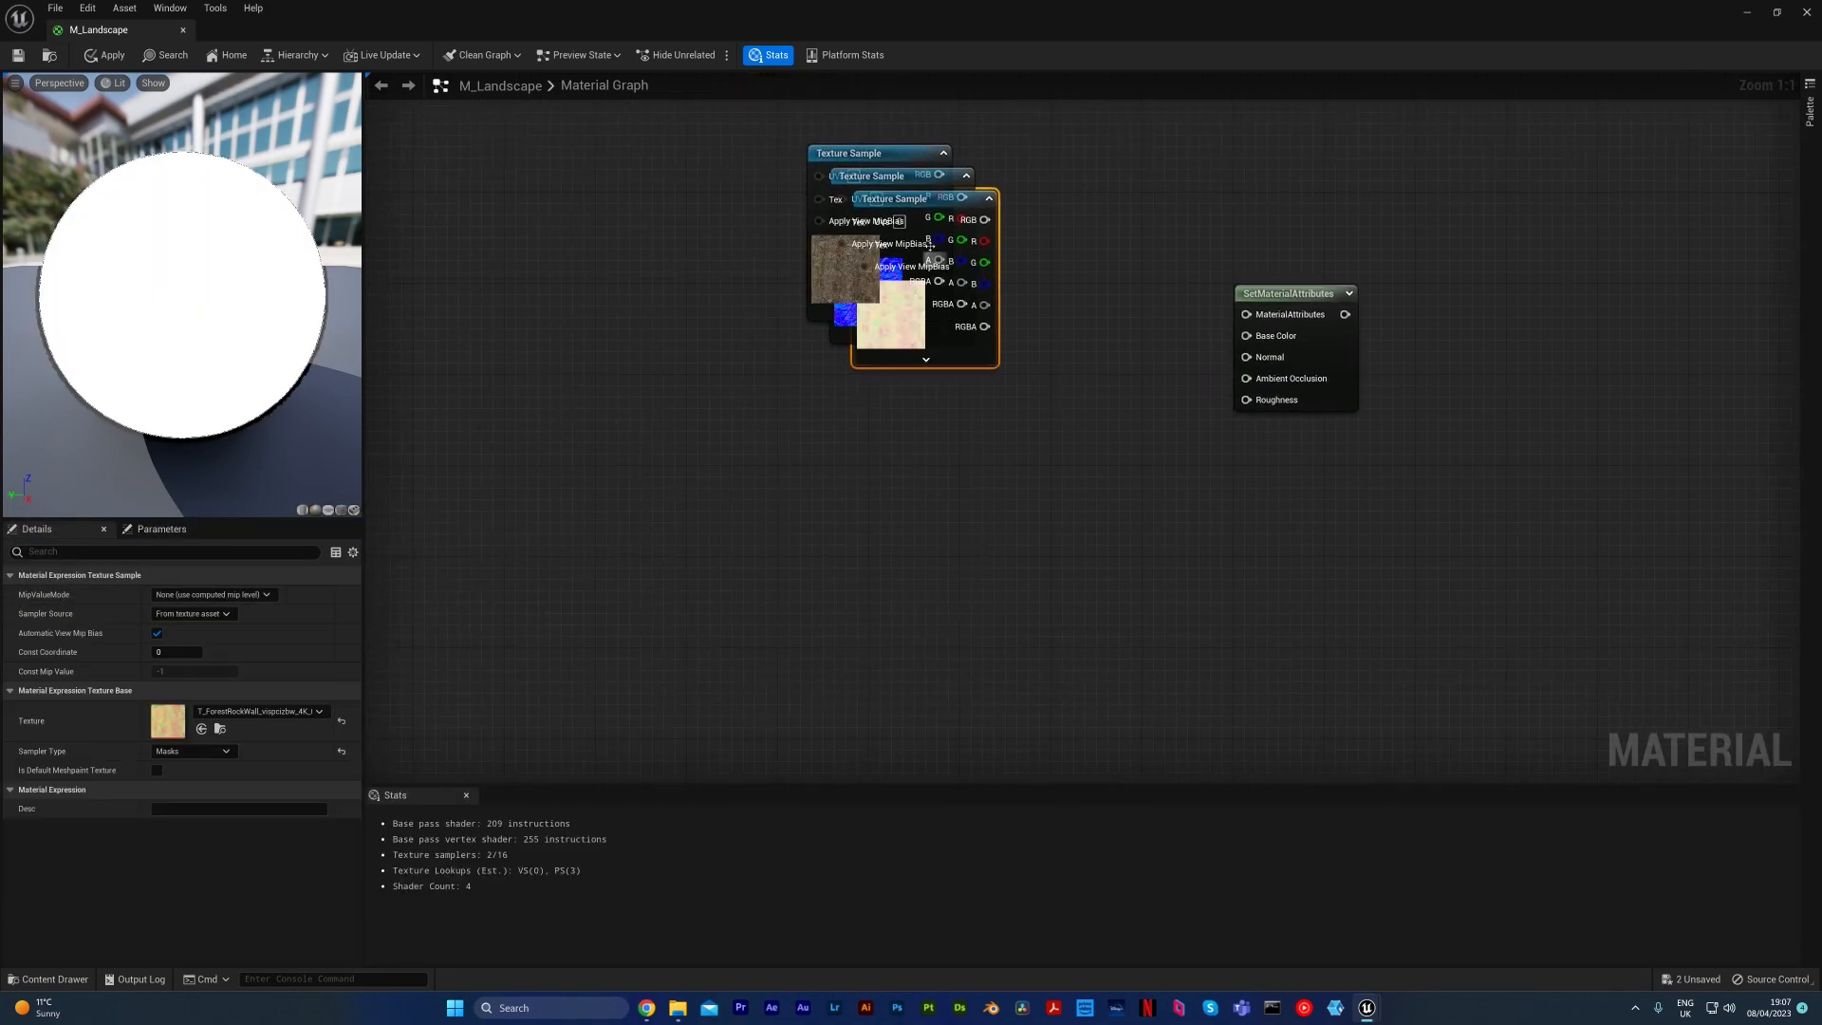
drag(979, 213, 904, 540)
shift+click(949, 323)
click(1033, 516)
click(935, 524)
drag(1004, 569, 918, 263)
drag(901, 333, 930, 348)
click(1049, 326)
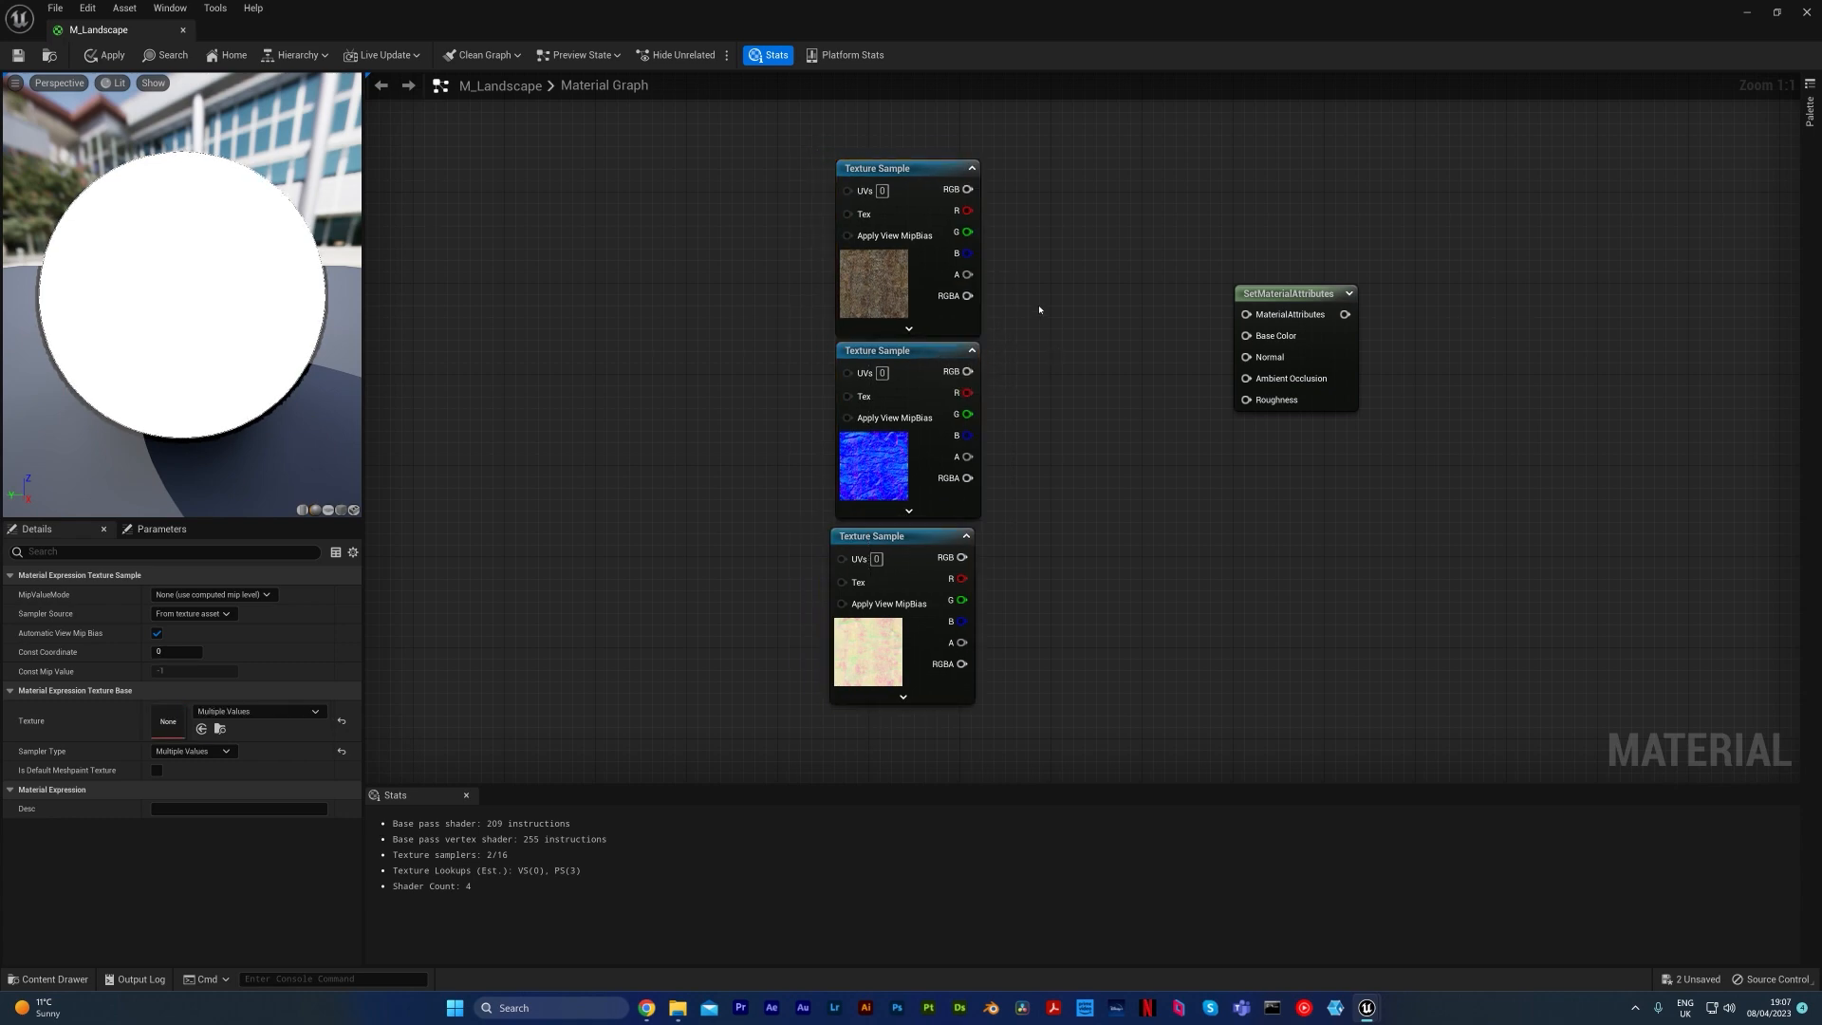
Step: Connect the rock colour and normal textures to Base Color and Normal, and the ORDp red and green channels to Ambient Occlusion and Roughness
drag(966, 189, 967, 371)
mouse_move(968, 578)
mouse_down()
mouse_move(1246, 378)
mouse_move(988, 605)
mouse_move(961, 600)
mouse_up()
right_drag(1373, 514, 1130, 719)
scroll(1318, 387, down, 3)
right_drag(1312, 350, 1249, 492)
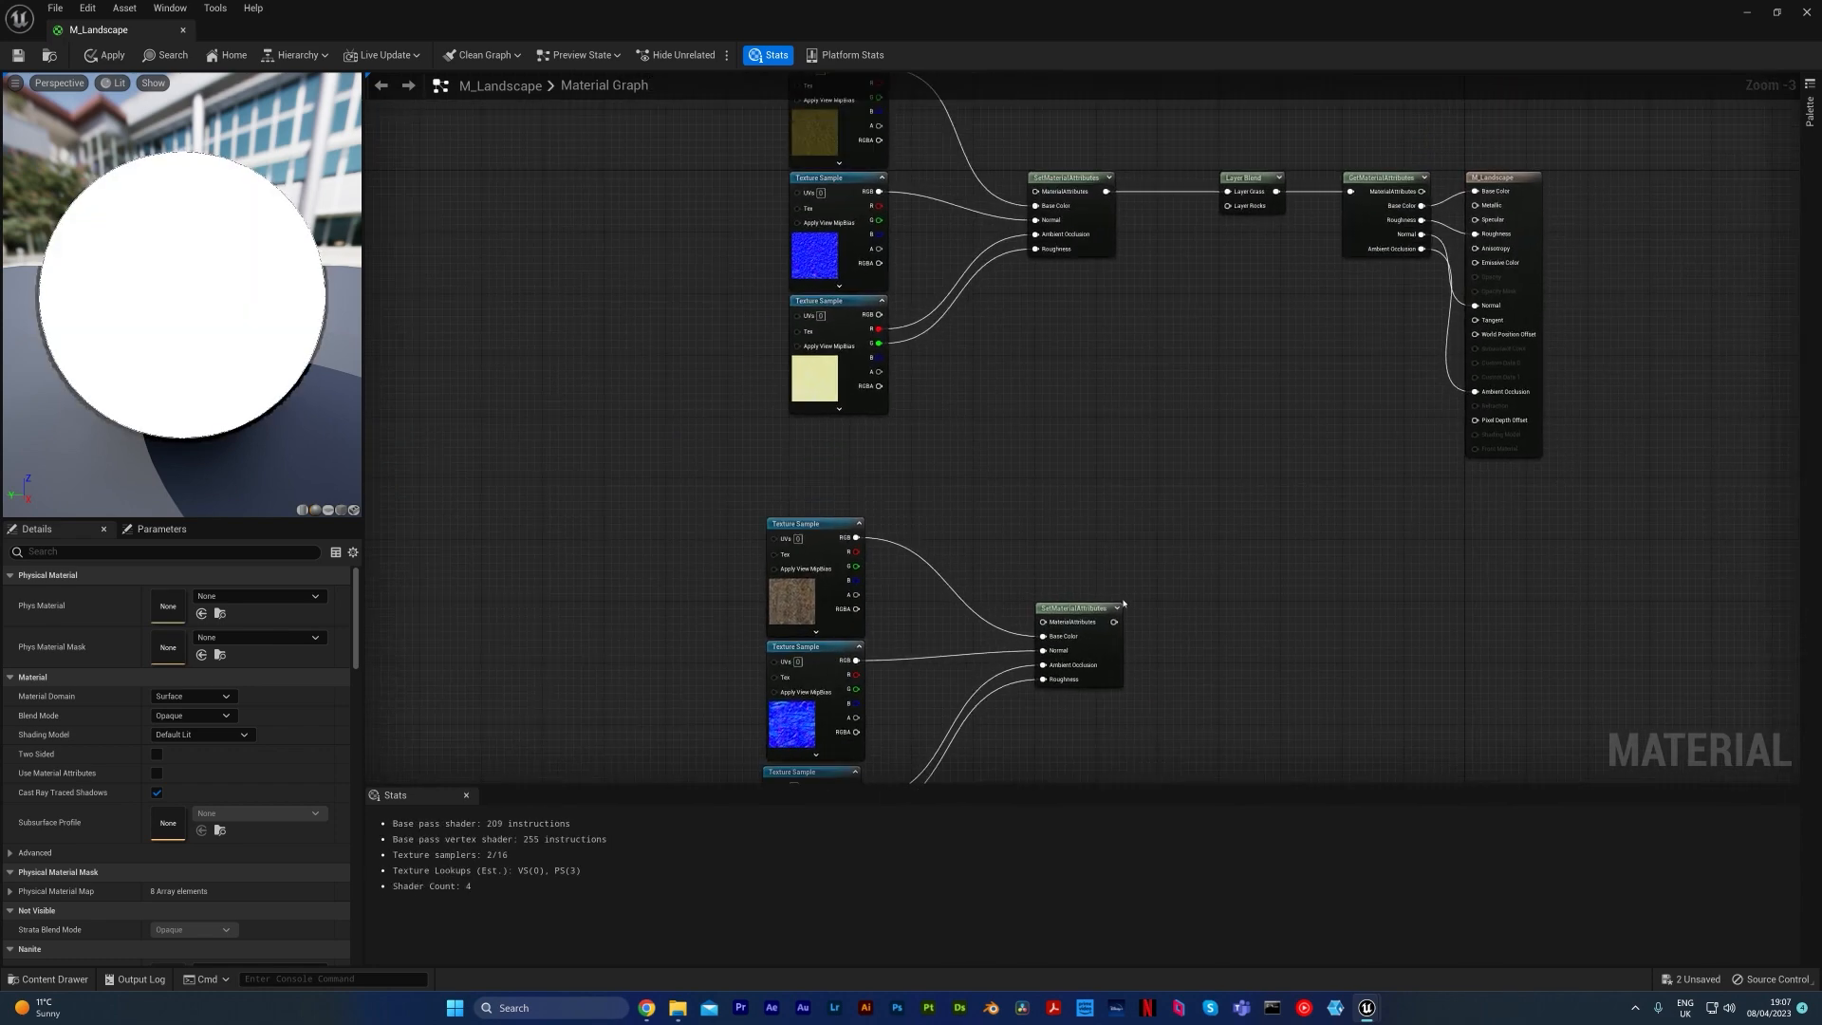
Step: Feed the rock SetMaterialAttributes output into the Layer Rocks input of the Layer Blend node and apply the material
drag(1114, 622, 1228, 206)
click(106, 56)
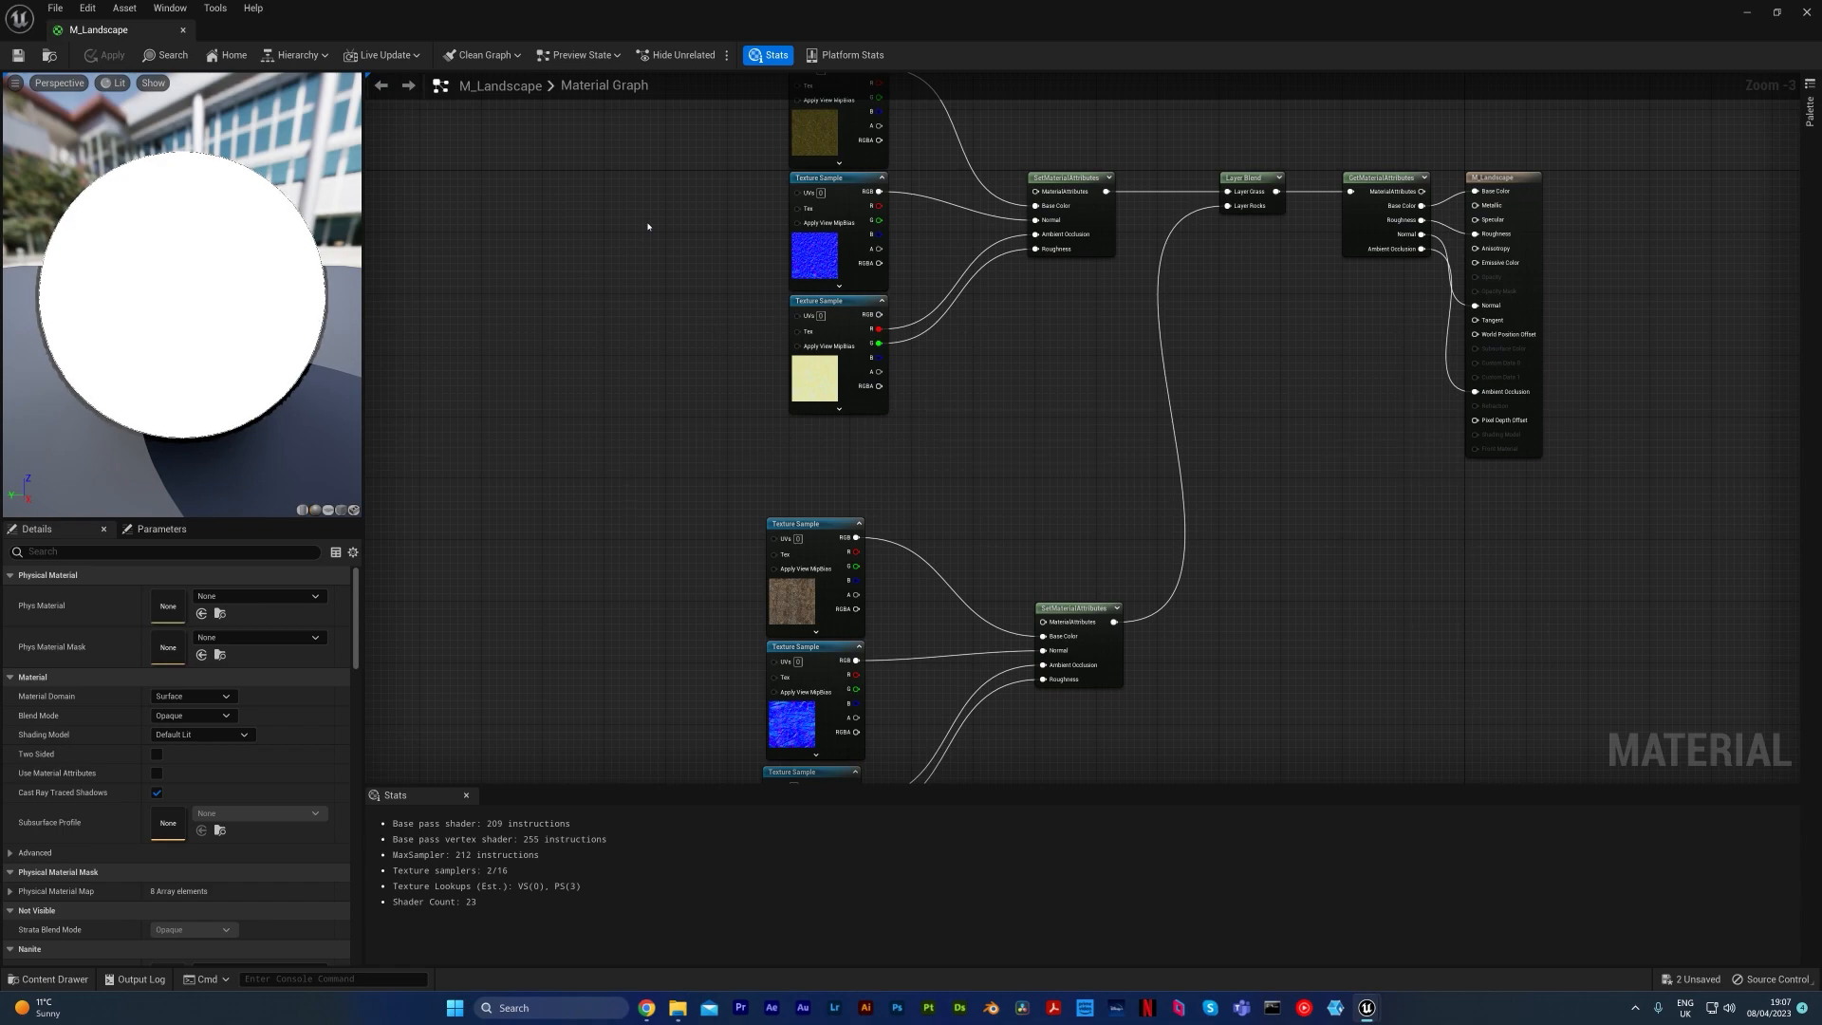
Step: Shift the three rock texture samples sideways so they line up beneath the grass texture samples
right_drag(703, 452, 714, 391)
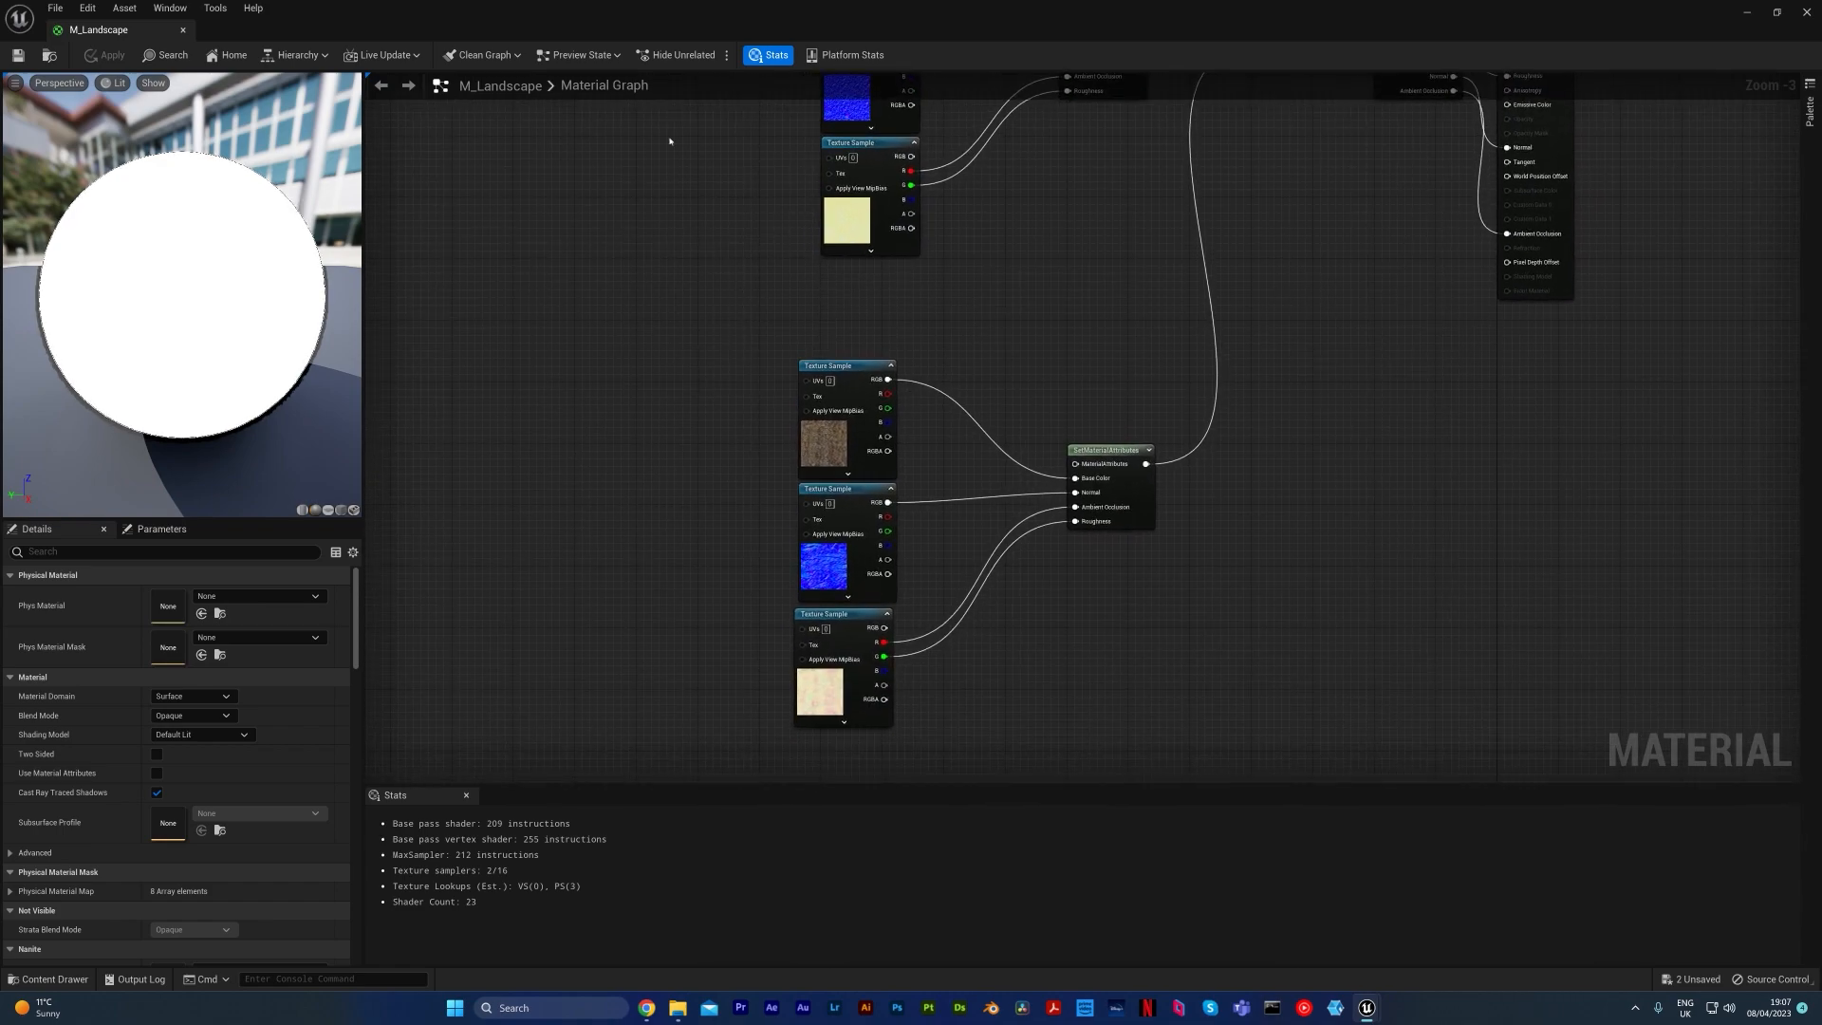
drag(793, 601, 863, 611)
click(782, 510)
right_drag(781, 510, 962, 581)
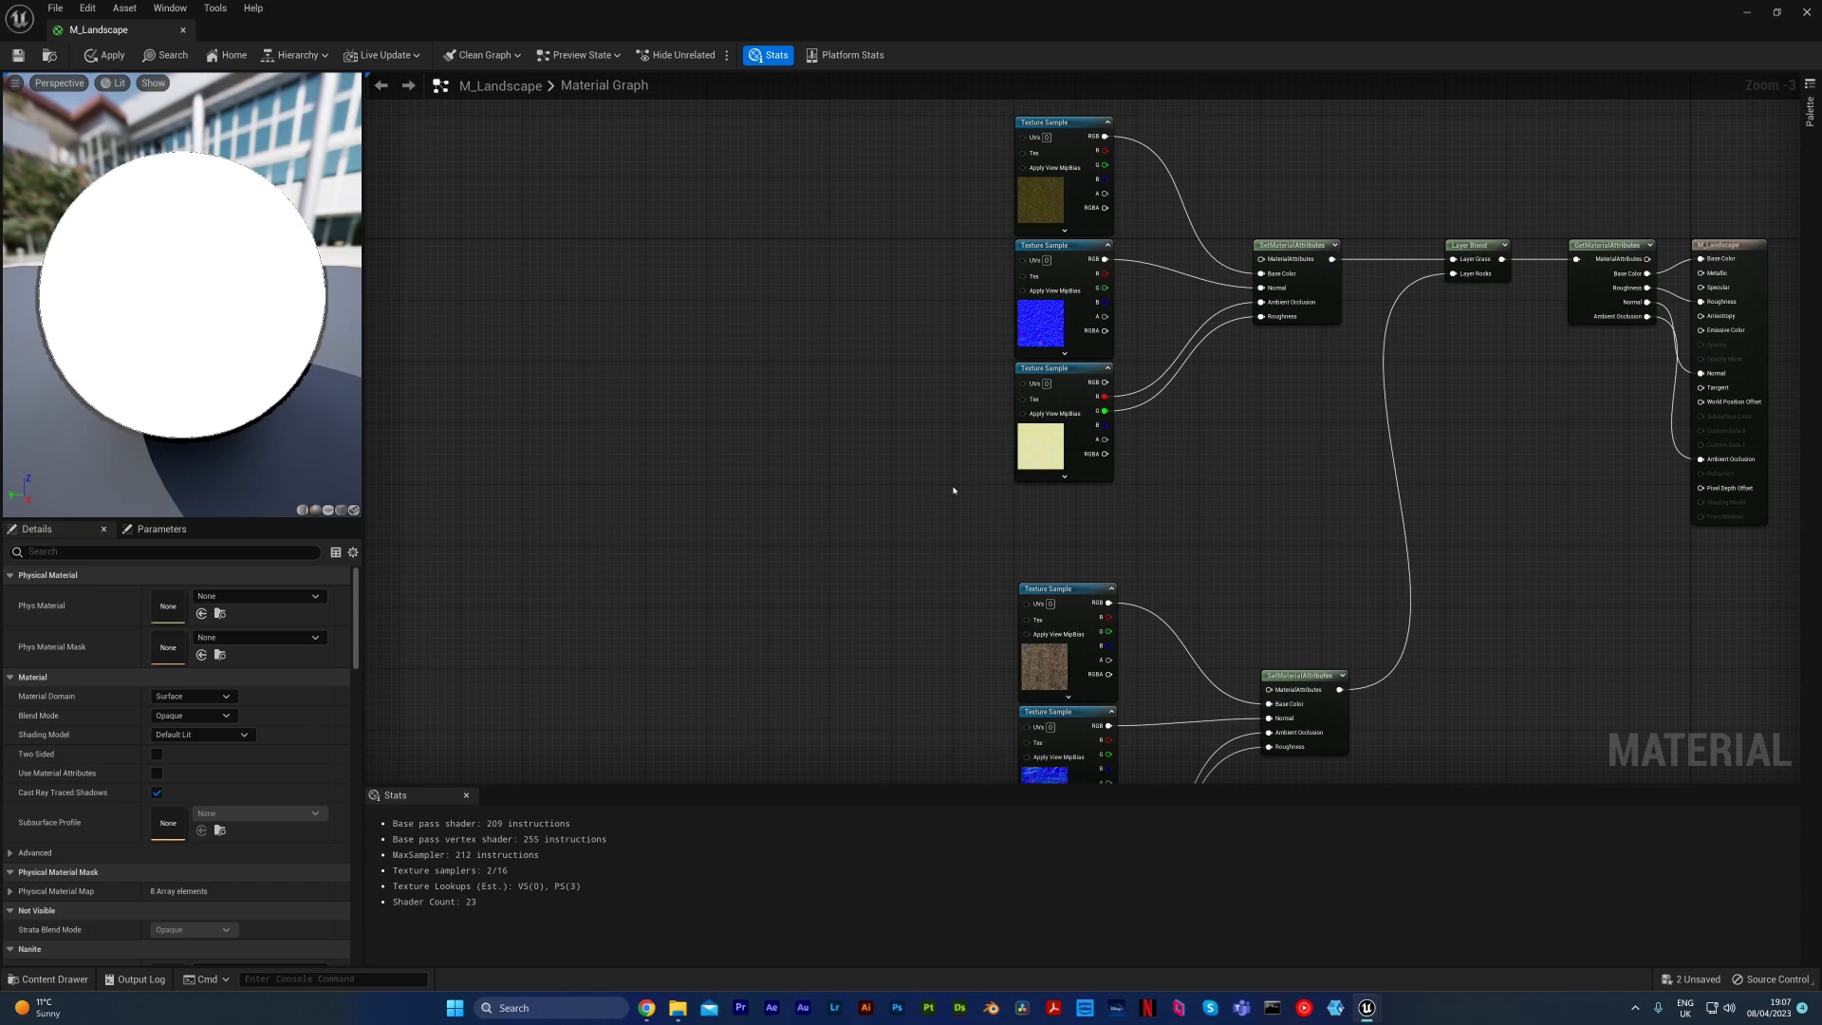
Step: Add a TexCoord node in the empty graph area ahead of the grass texture samples
right_drag(906, 340, 973, 467)
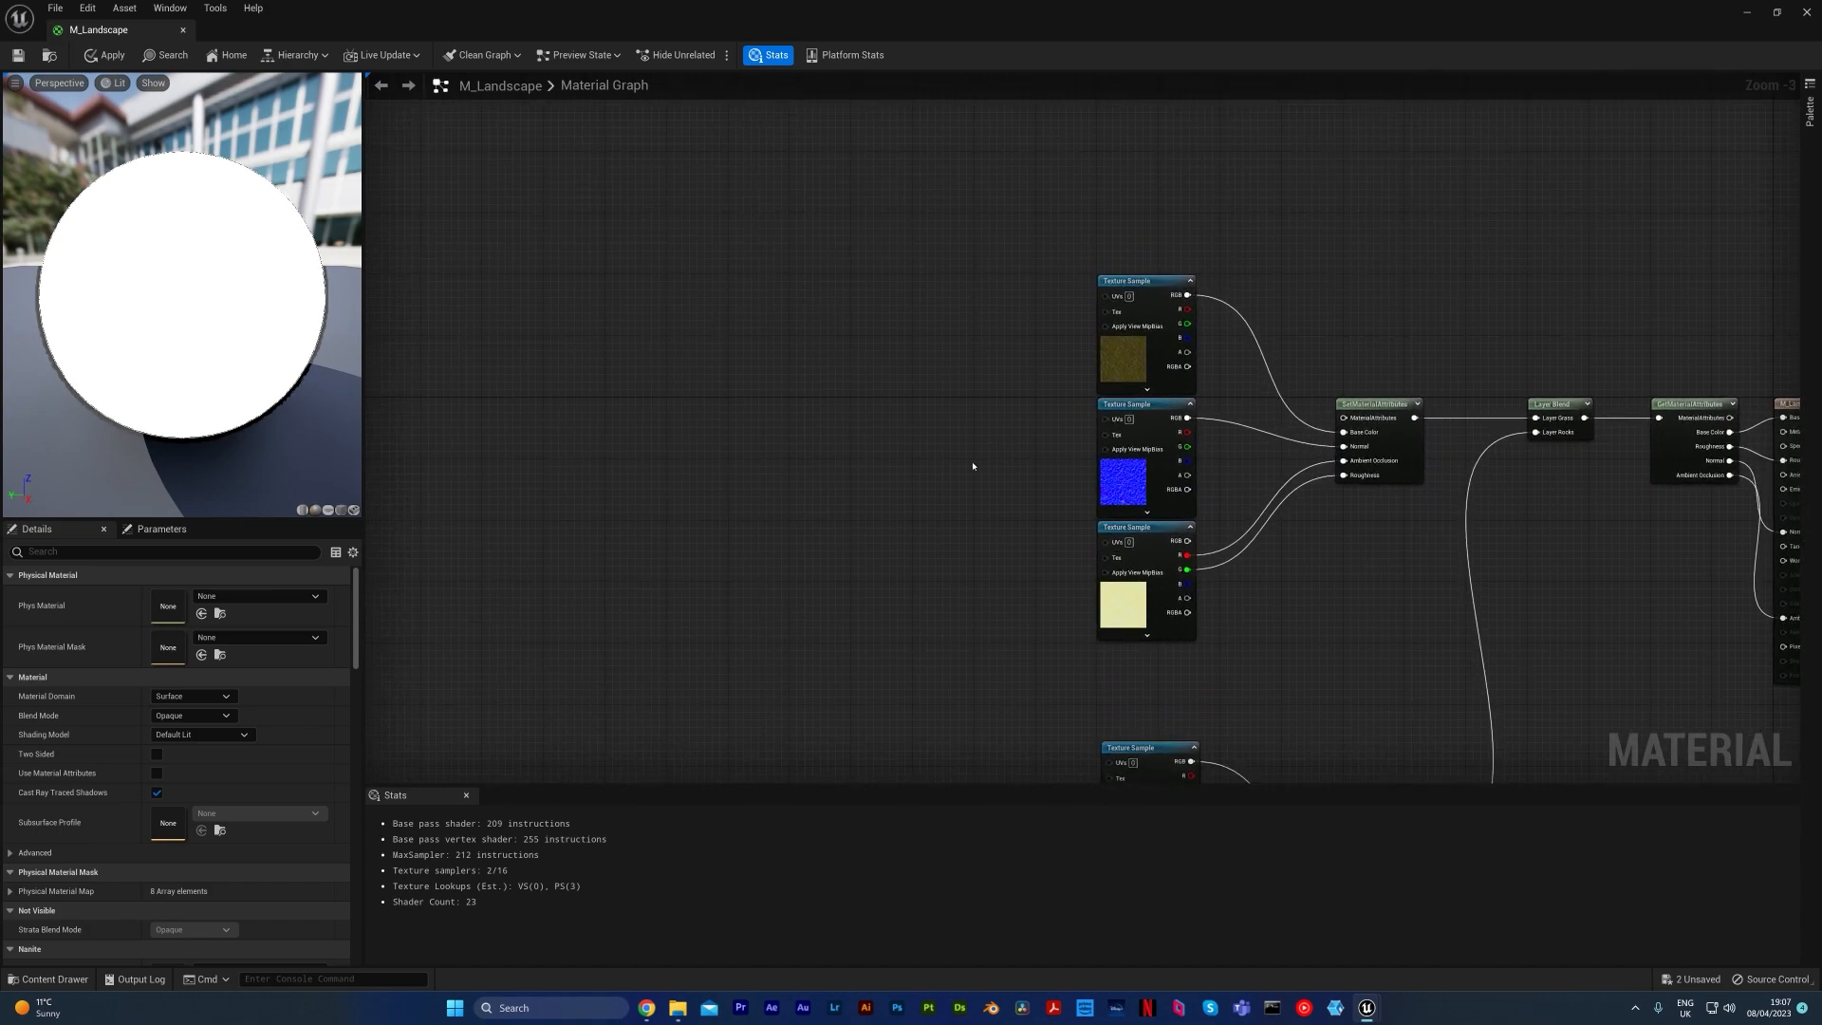
scroll(972, 466, up, 2)
right_drag(972, 471, 1127, 420)
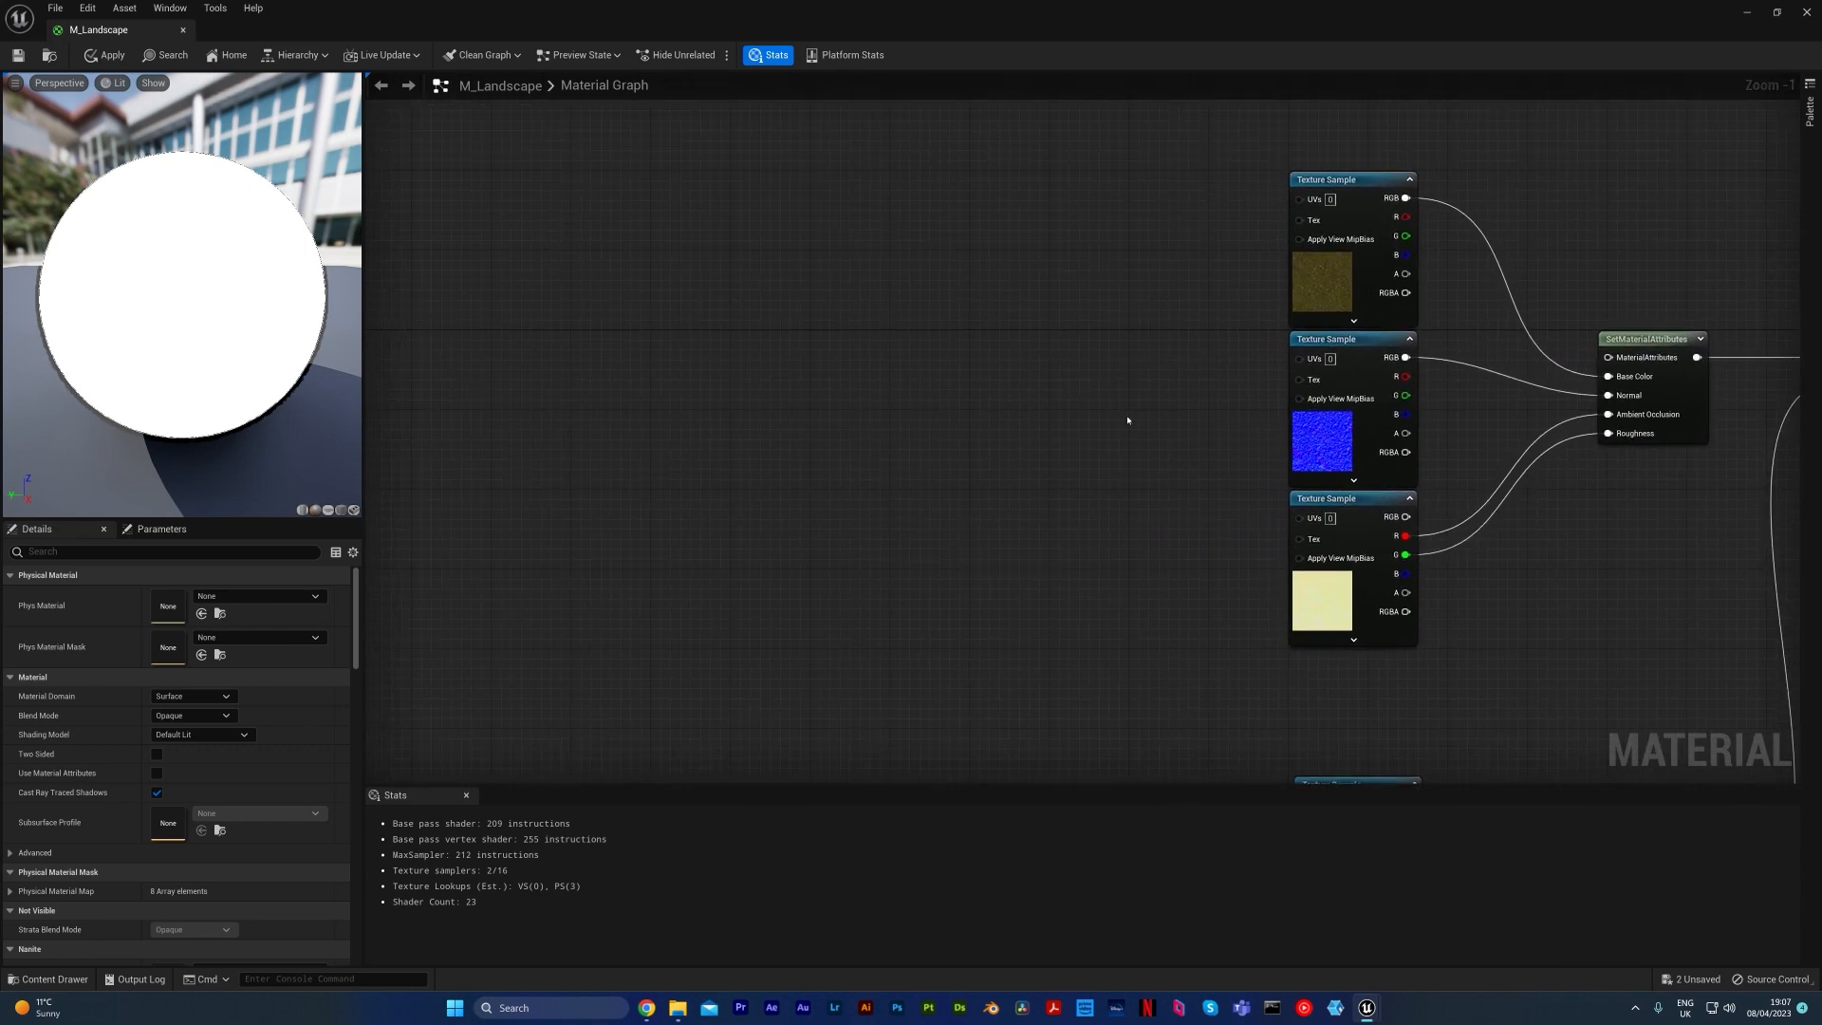
click(845, 280)
drag(862, 290, 841, 253)
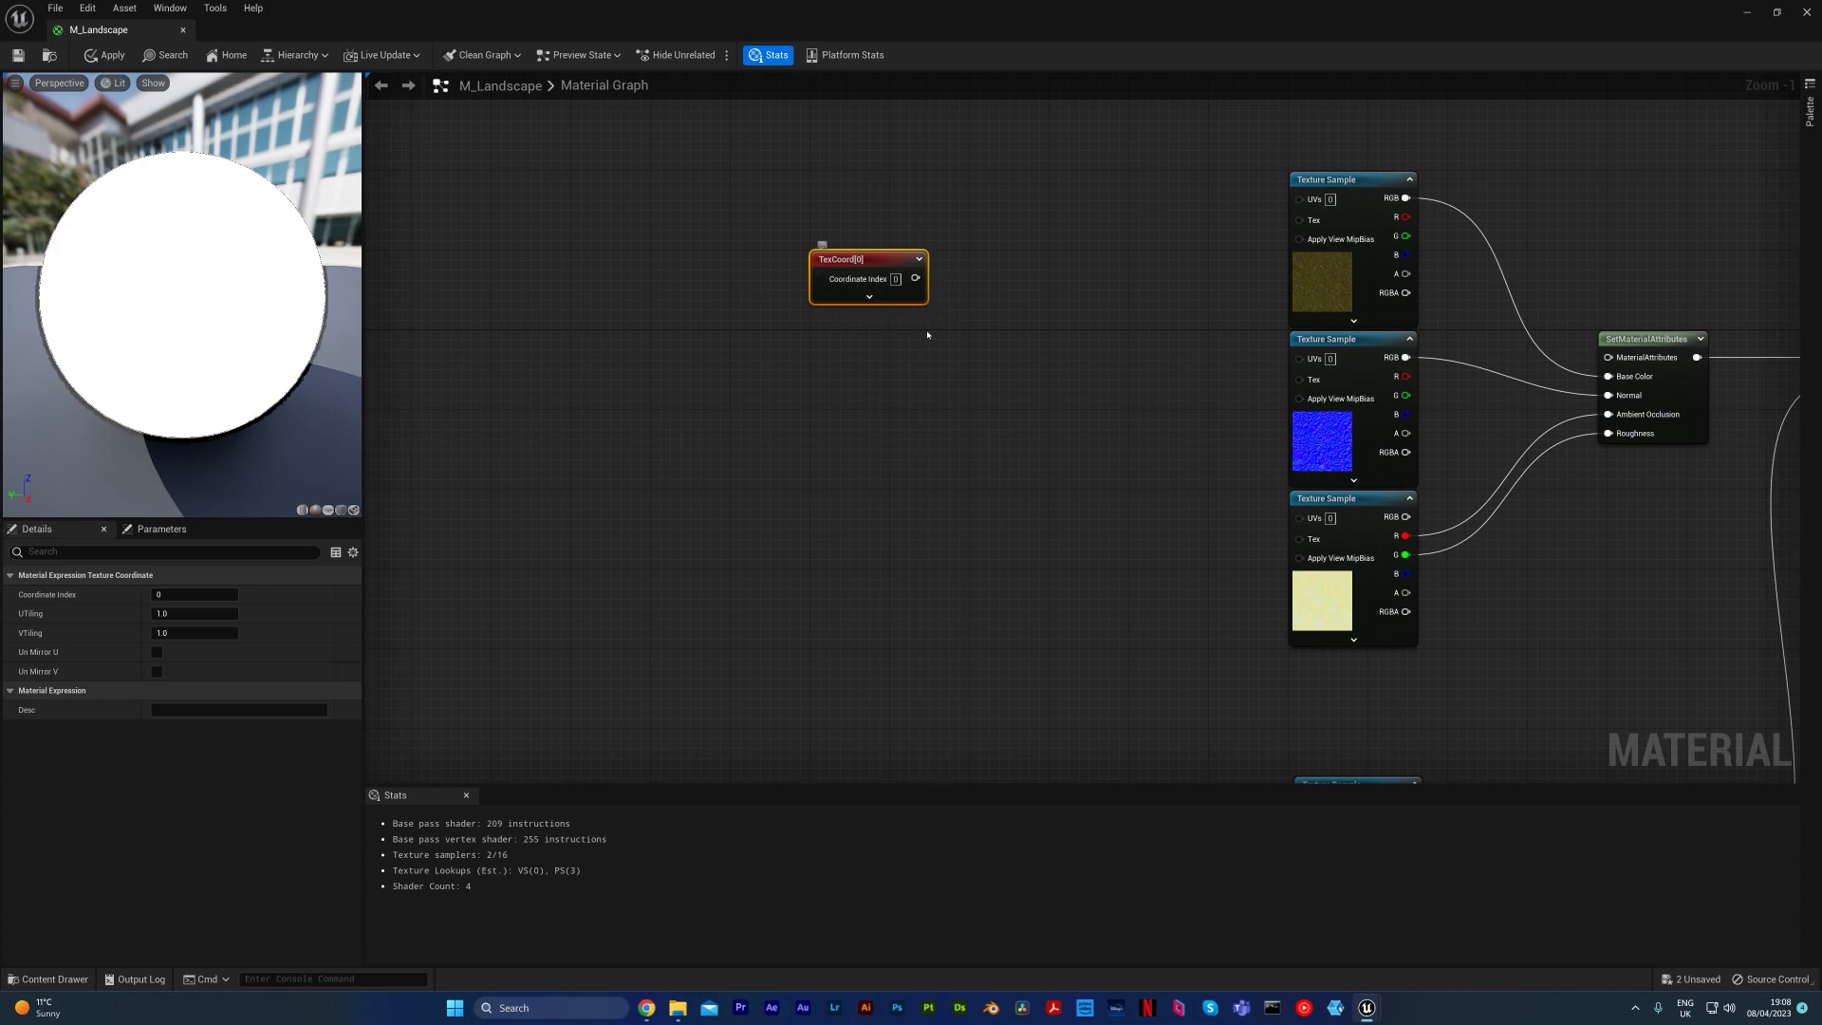
click(877, 353)
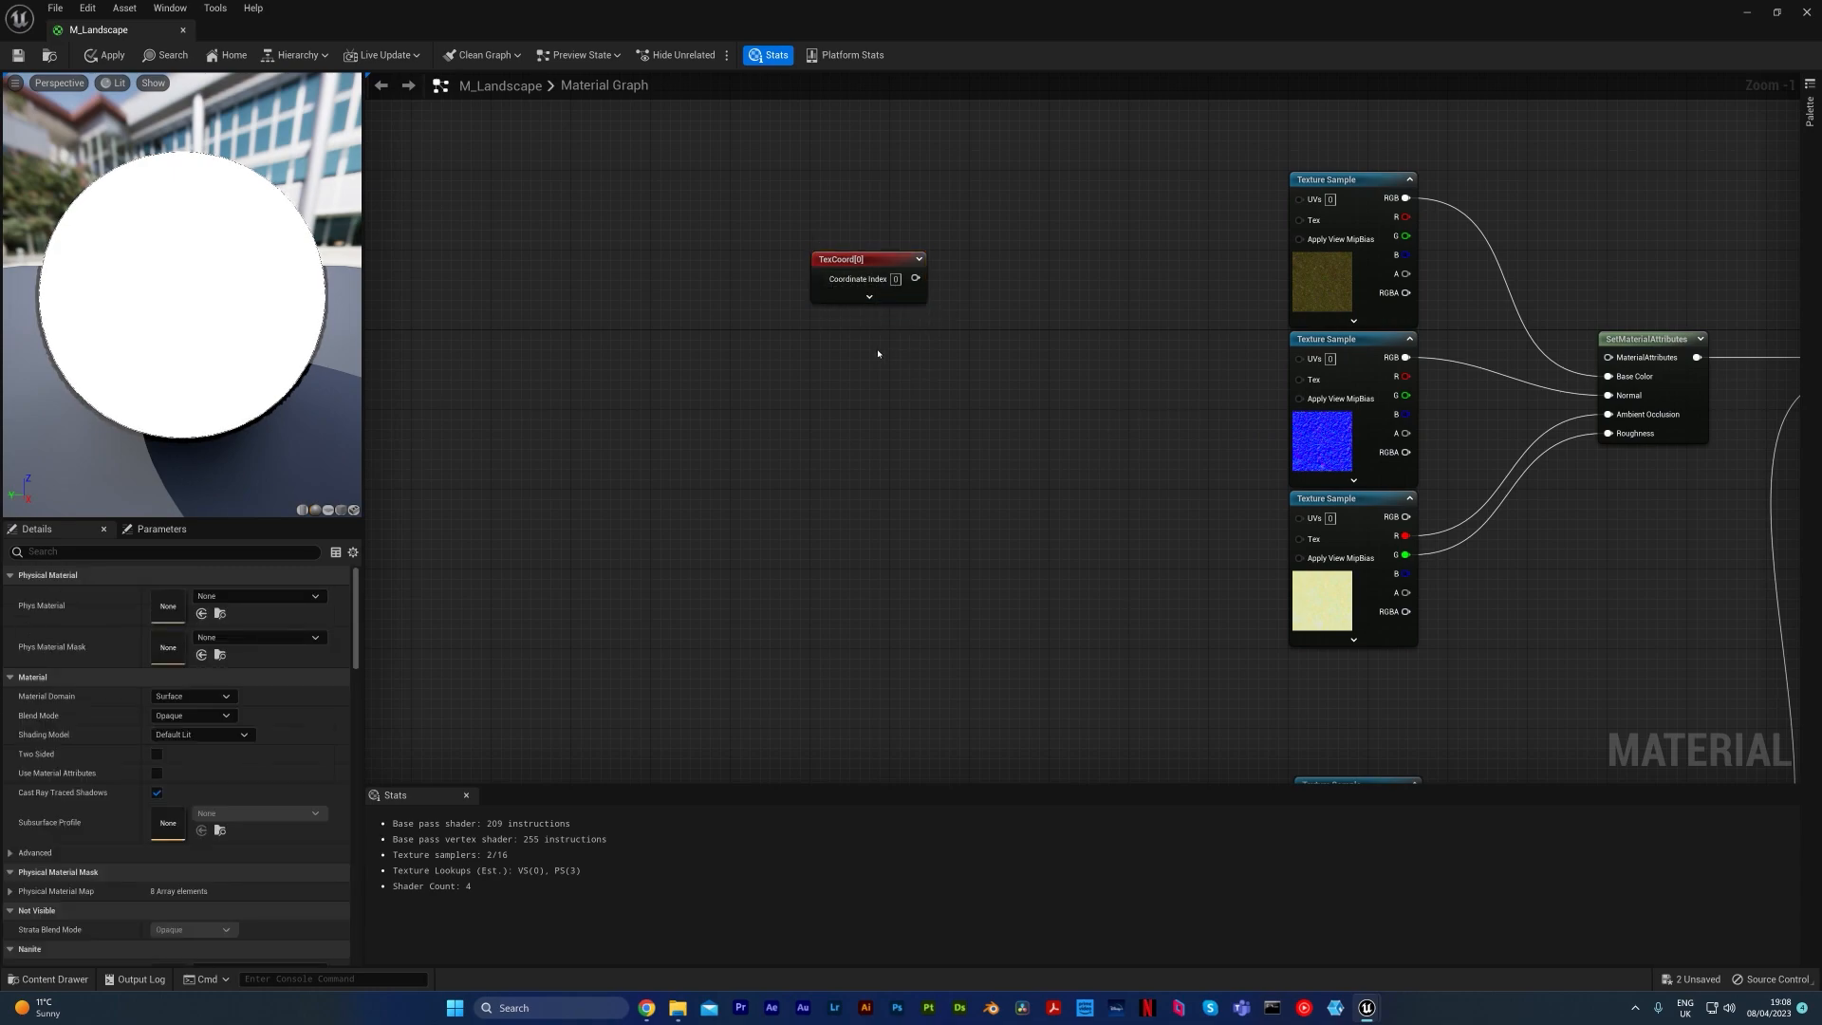
Step: Add a scalar parameter named Grass_Tiling below the TexCoord node
click(870, 339)
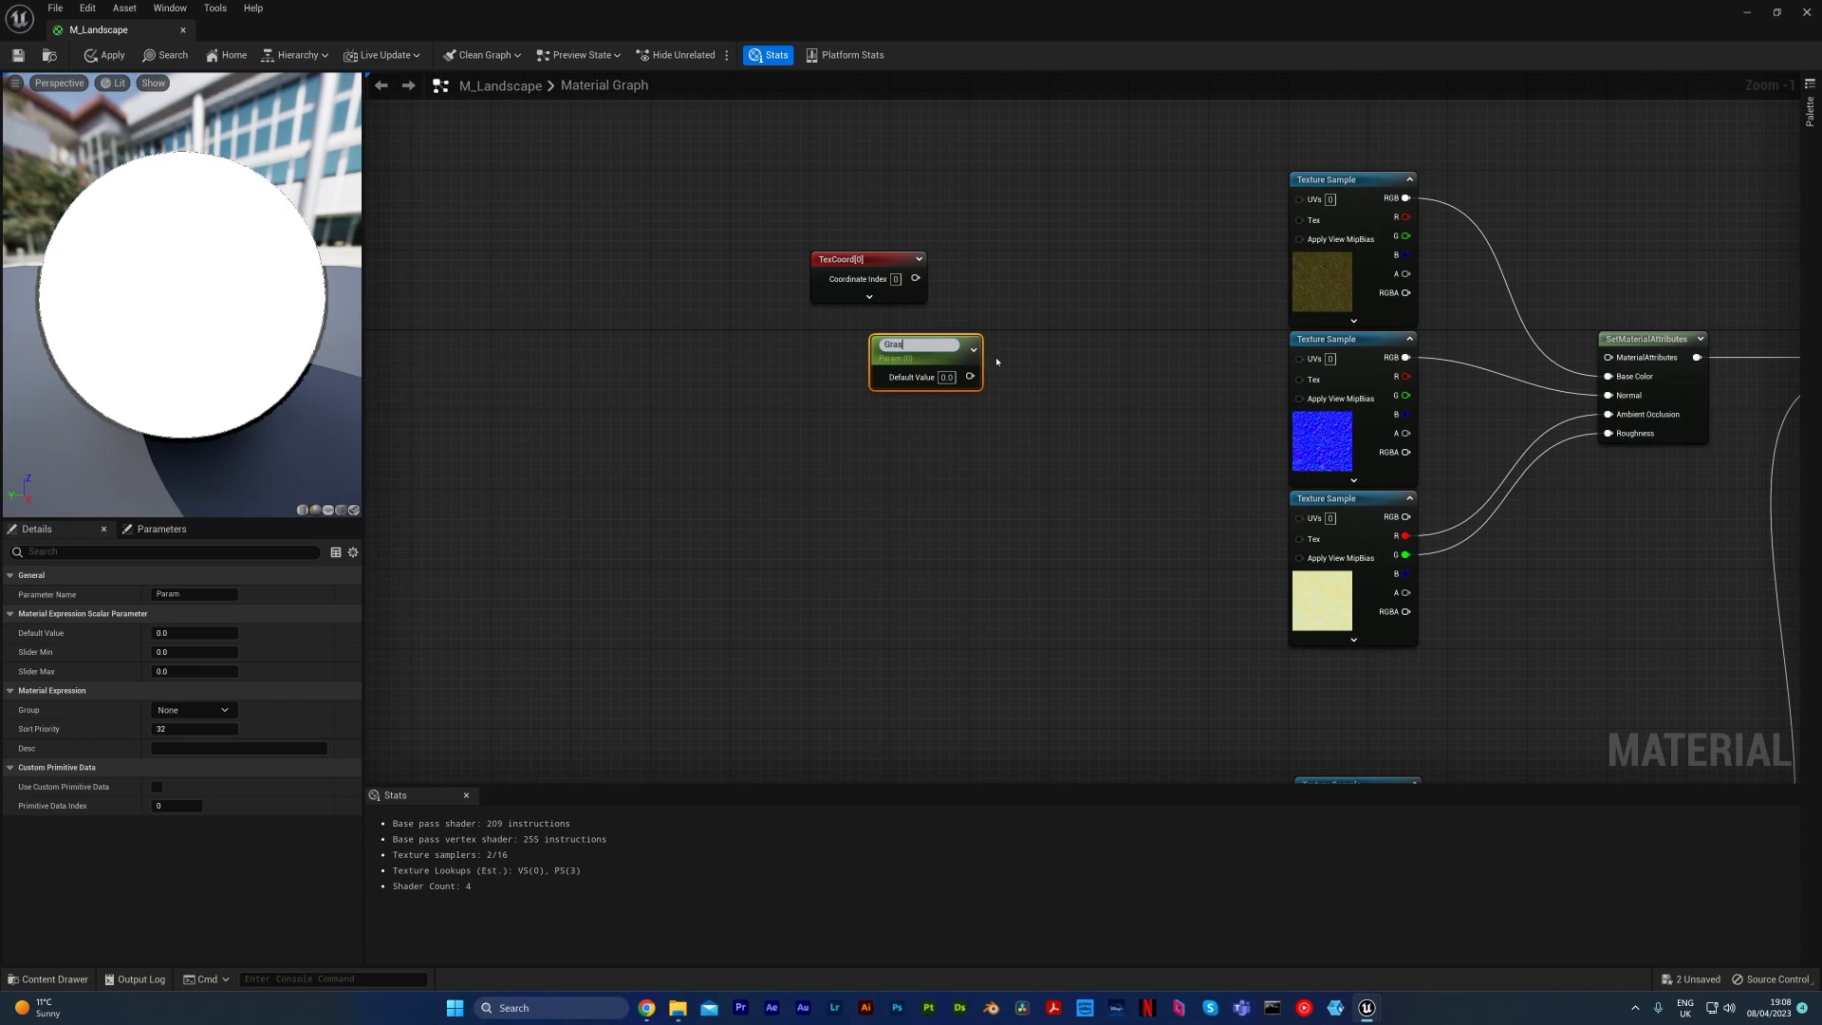
text(ing)
key(Return)
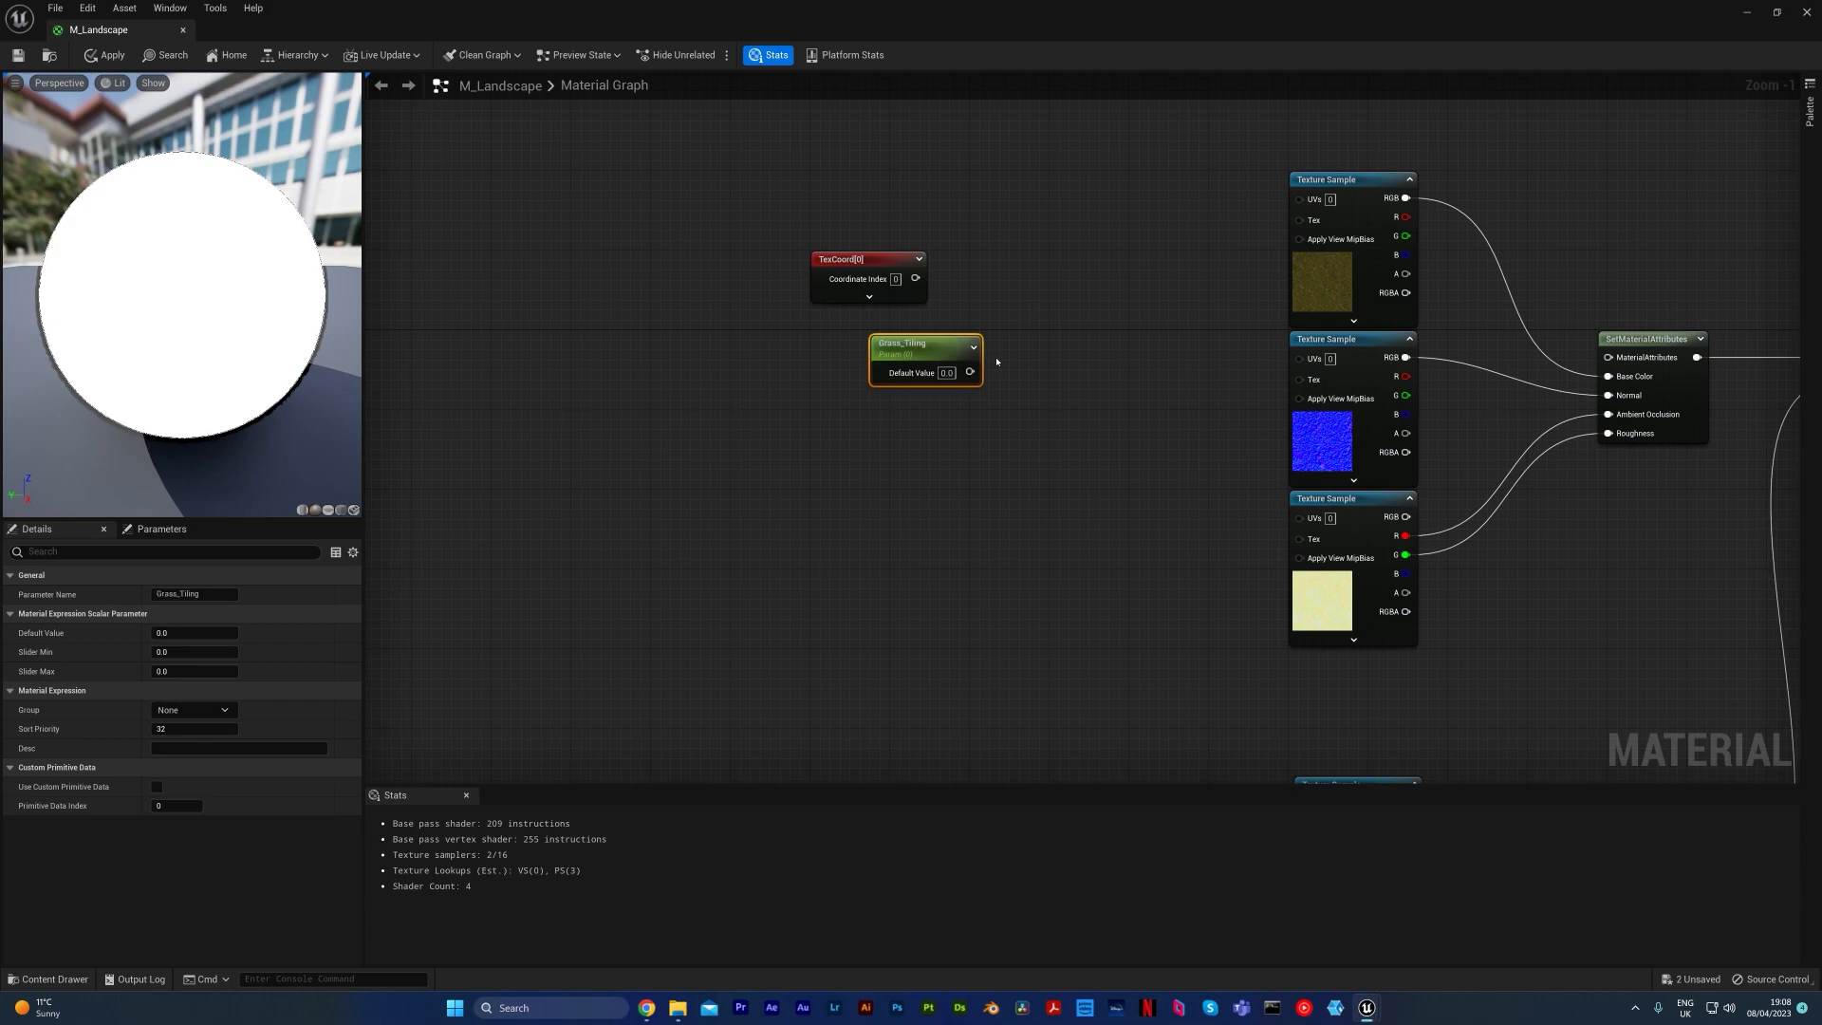
Step: Add a Multiply node with TexCoord connected to input A and Grass_Tiling connected to input B
drag(960, 359, 1016, 322)
click(1014, 267)
click(1014, 266)
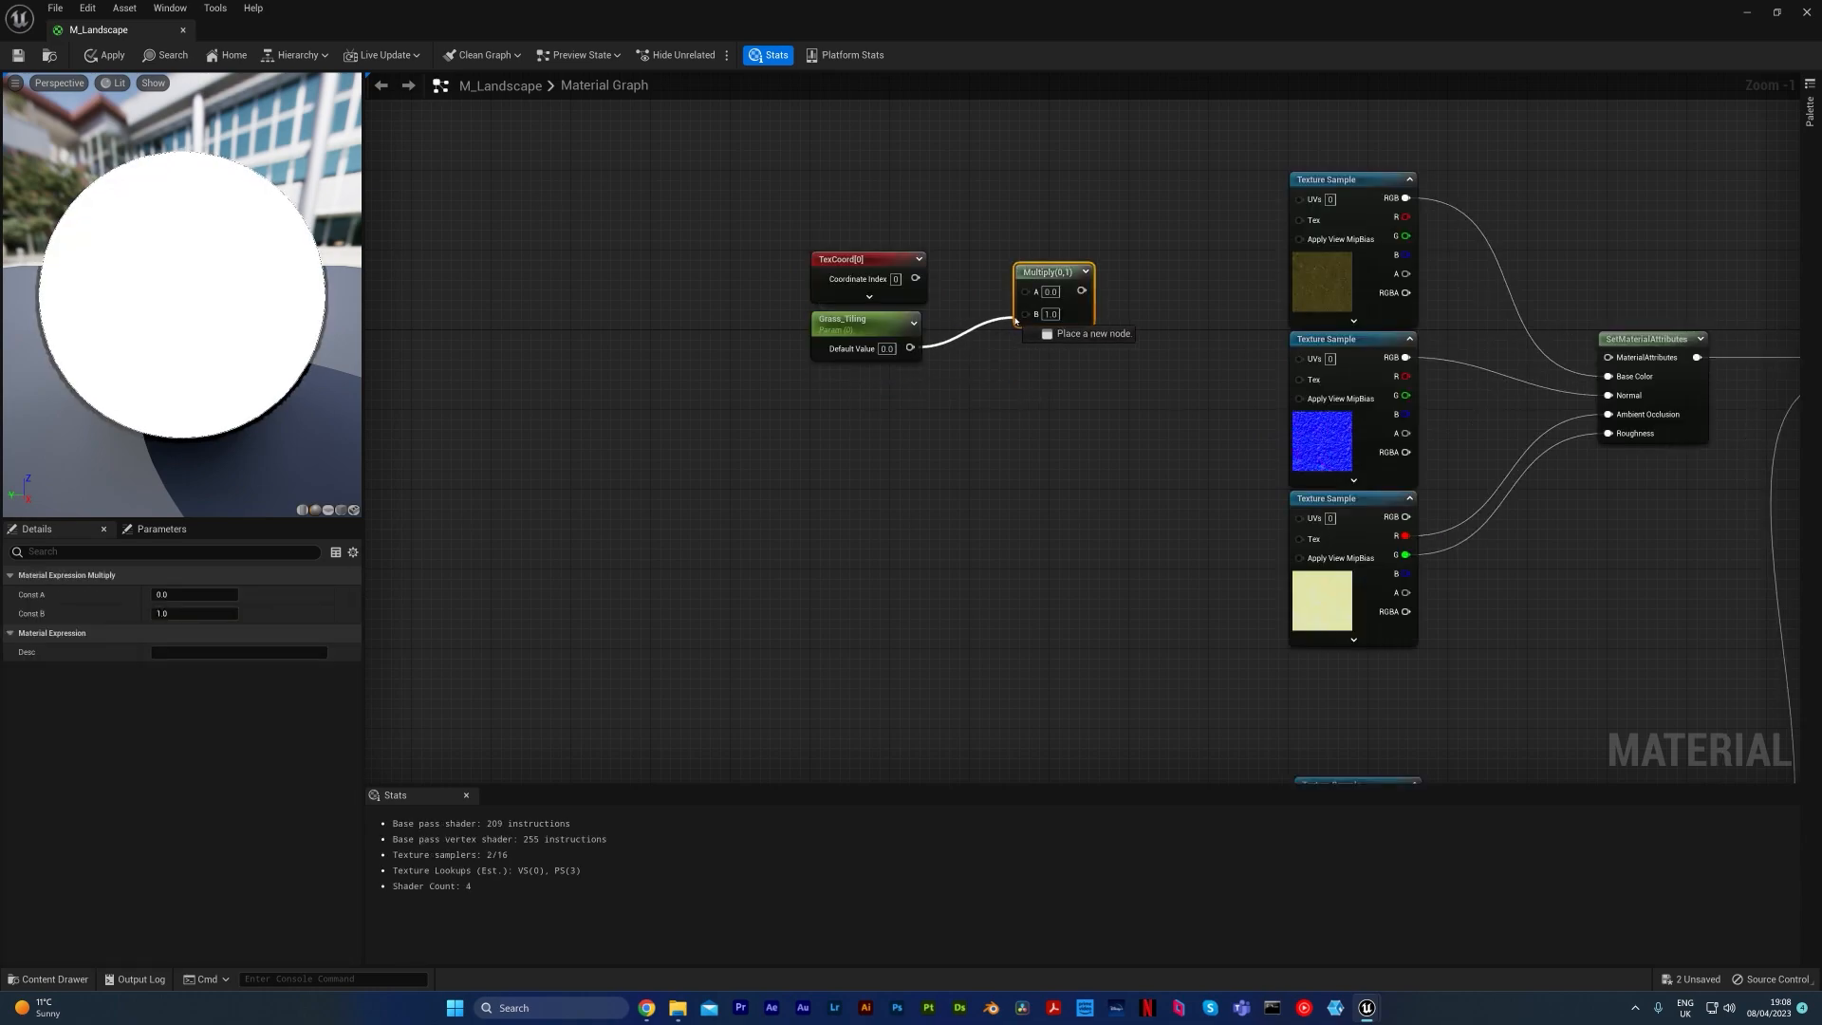
drag(915, 278, 1026, 291)
Step: Set the default value of the Grass_Tiling parameter to 1.0
click(854, 320)
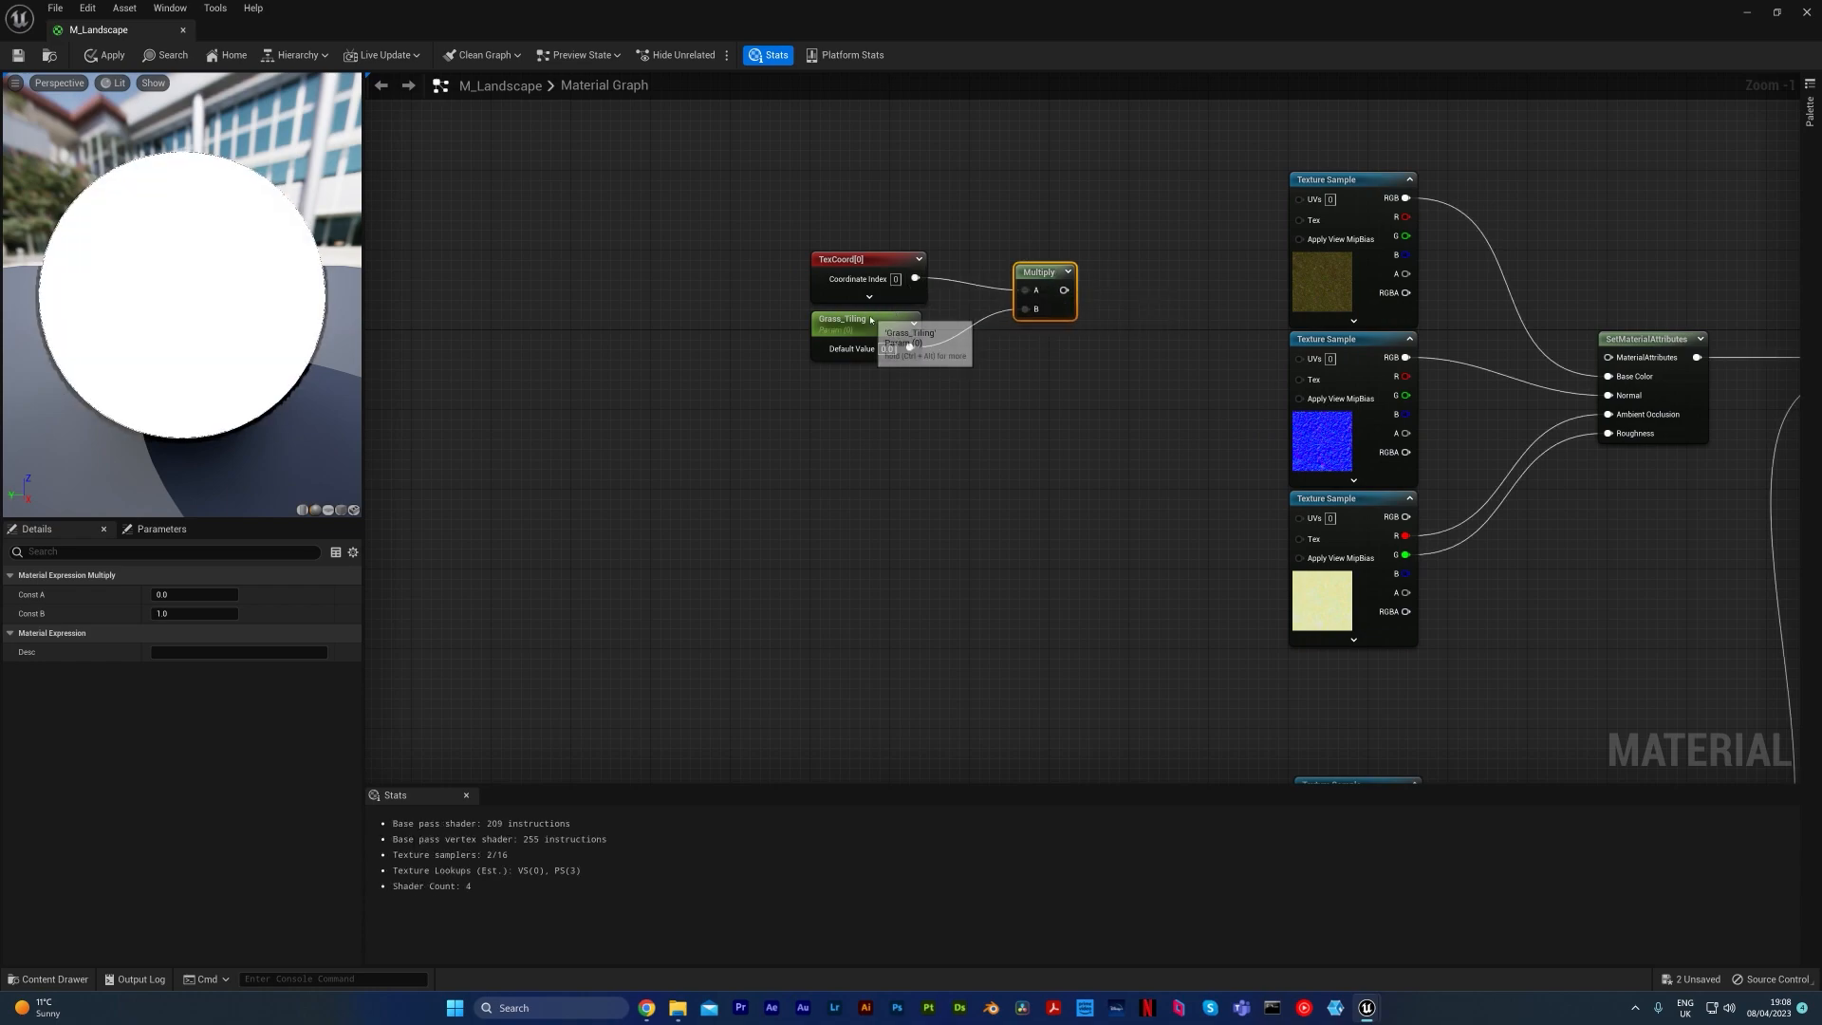
drag(195, 633, 237, 633)
click(621, 503)
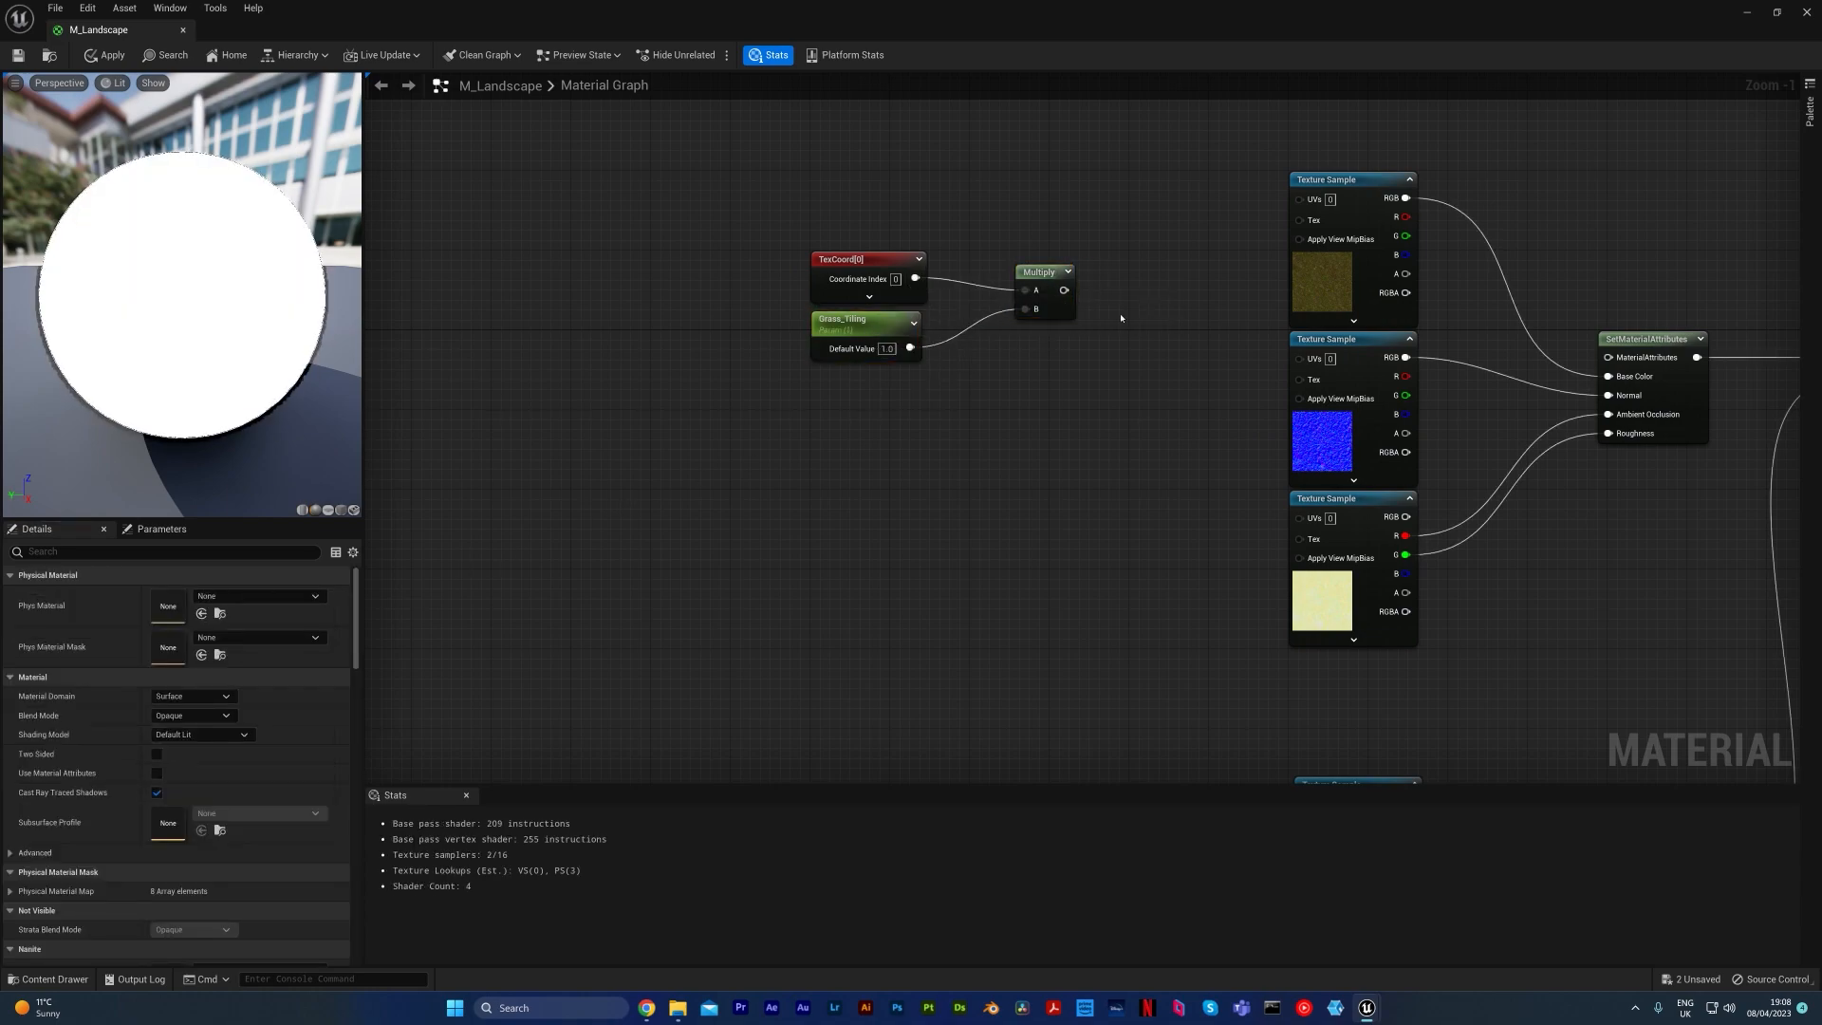
Step: Connect the Multiply output to the UVs inputs of all three grass texture samples
drag(1064, 291, 1298, 198)
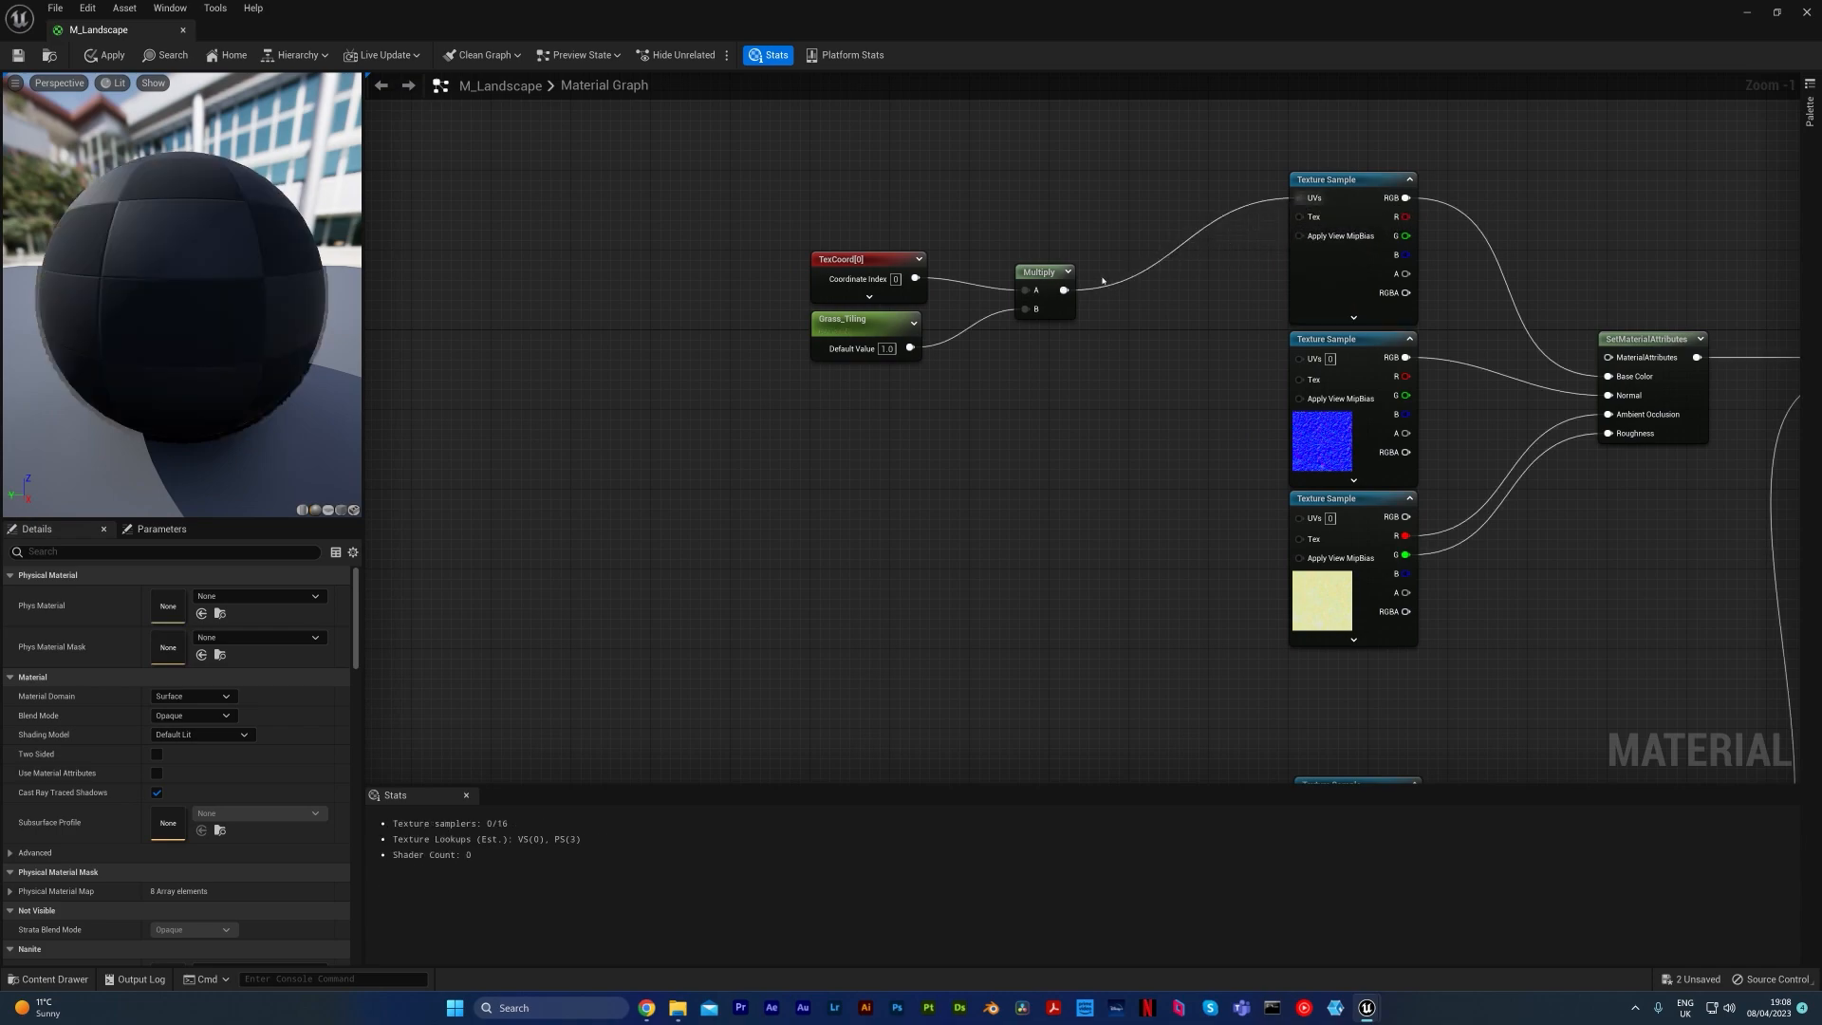
drag(1063, 291, 1297, 358)
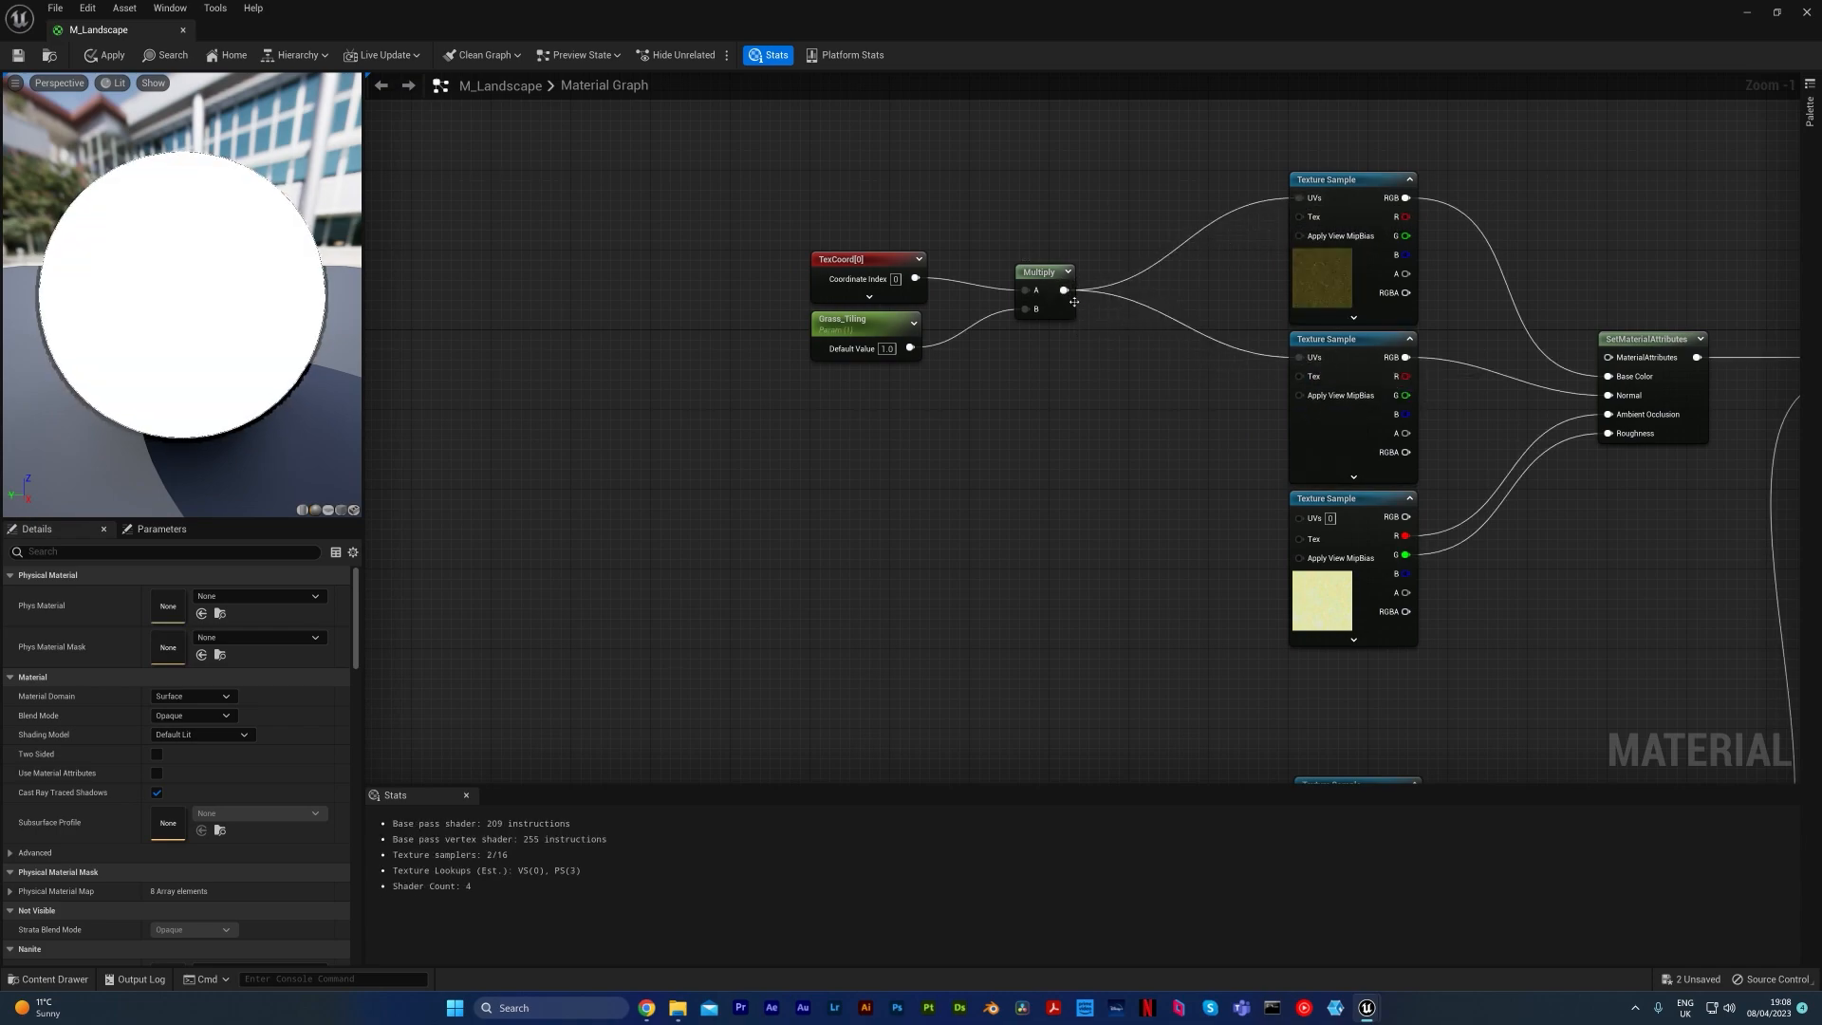
drag(1063, 291, 1299, 517)
Step: Duplicate the TexCoord, Grass_Tiling and Multiply nodes and move the copies down toward the rock texture samples
drag(795, 494, 1047, 242)
key(ctrl+d)
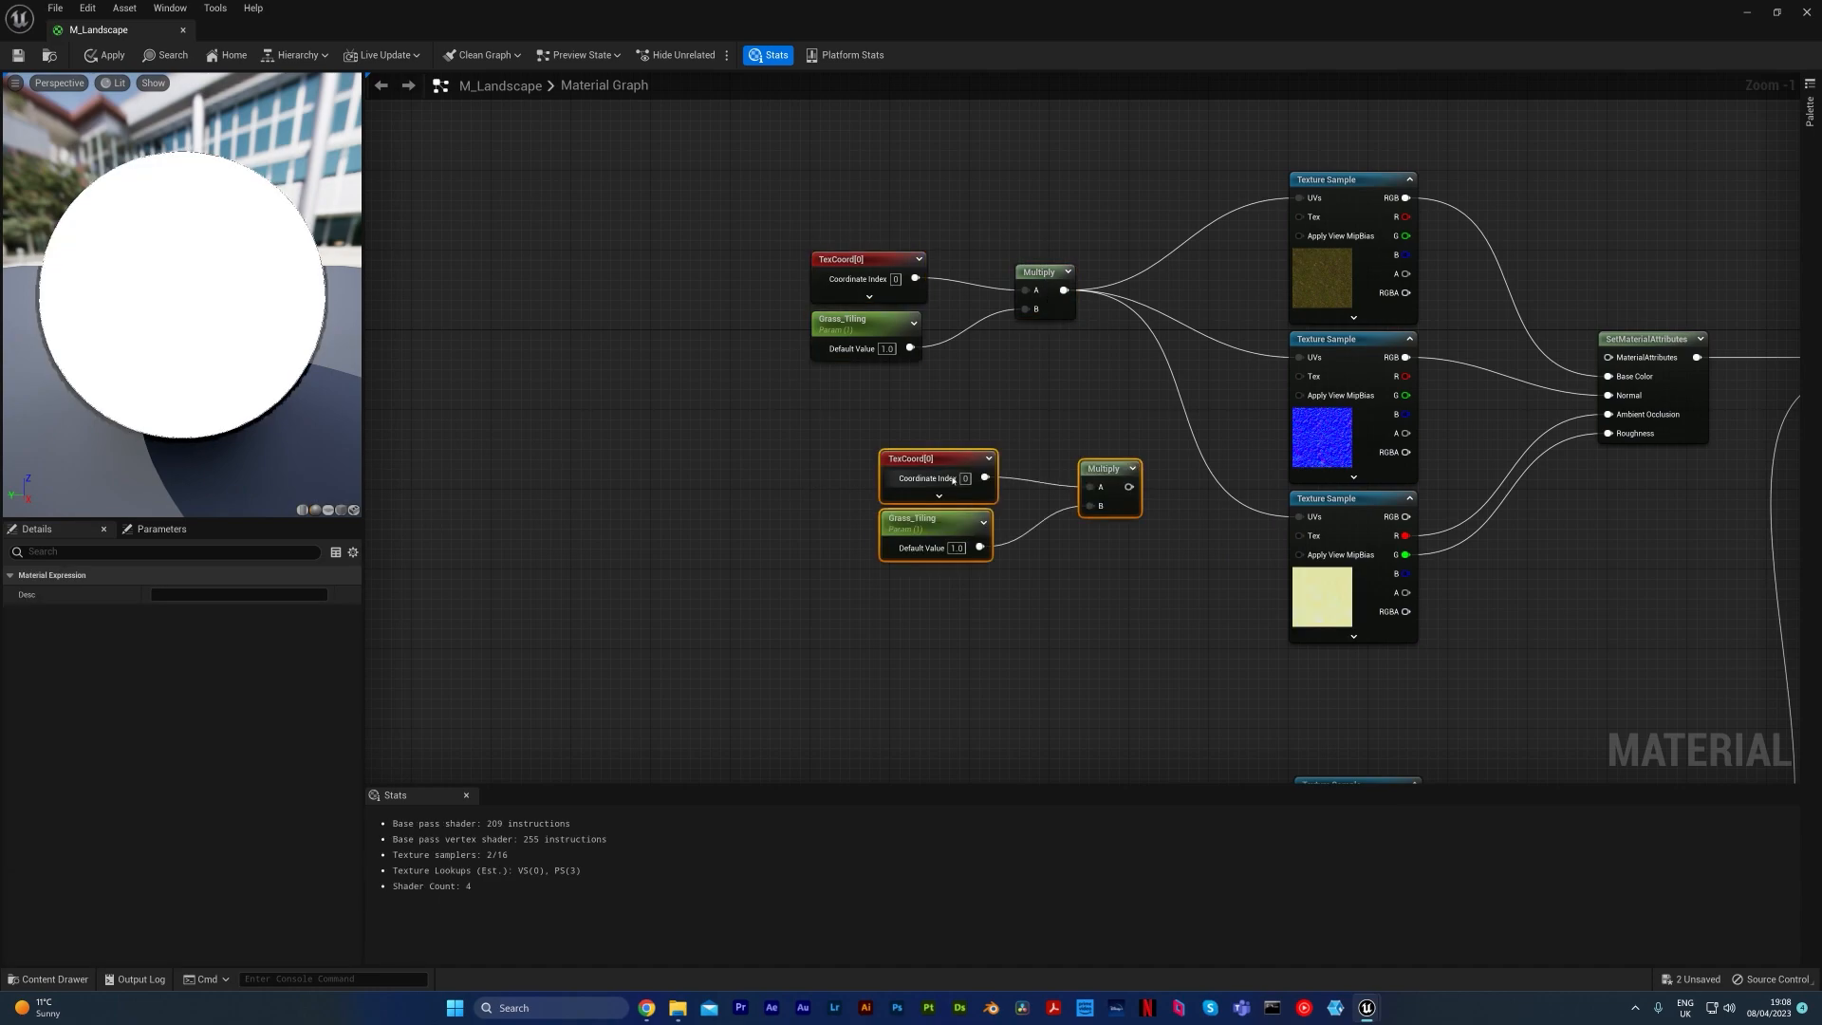
drag(958, 460, 906, 688)
Step: Connect the duplicated Multiply output to the UVs inputs of all three rock texture samples
right_drag(1074, 674, 1060, 371)
drag(1072, 429, 1240, 235)
drag(1016, 406, 1240, 393)
drag(1015, 406, 1234, 556)
click(948, 569)
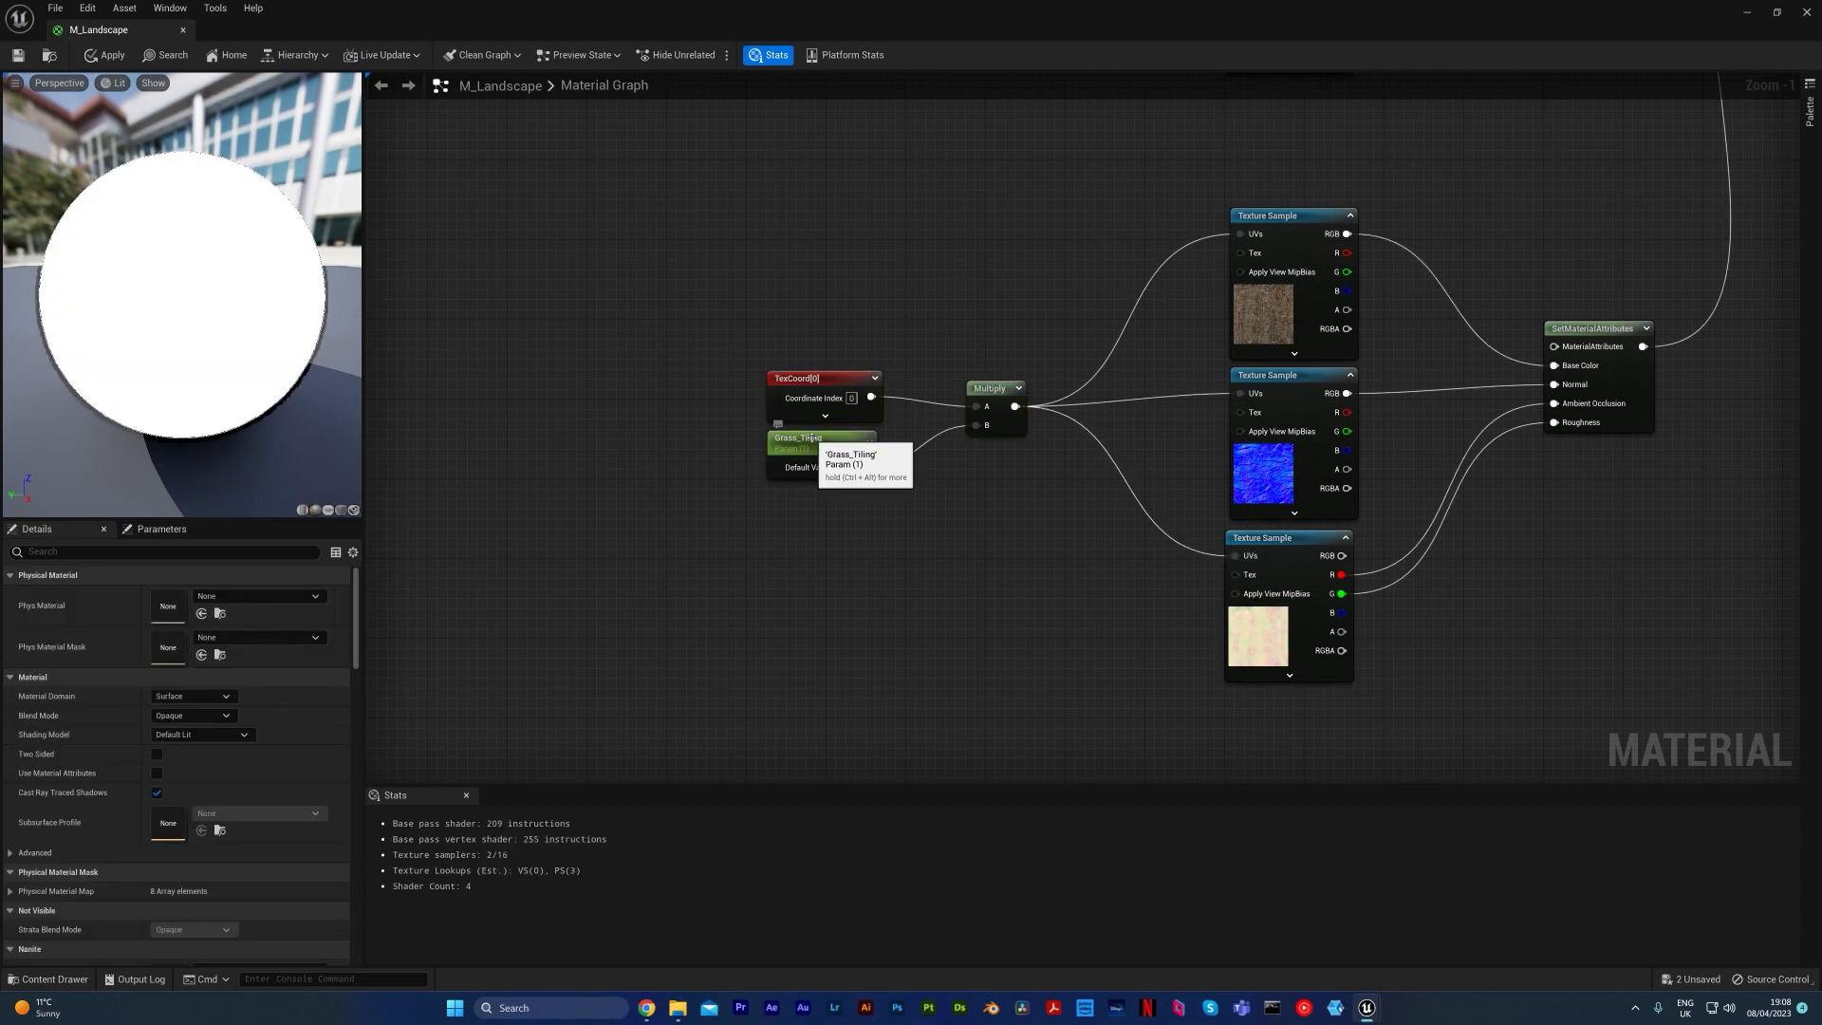
Step: Rename the duplicated tiling parameter to Rock_Tiling
click(802, 467)
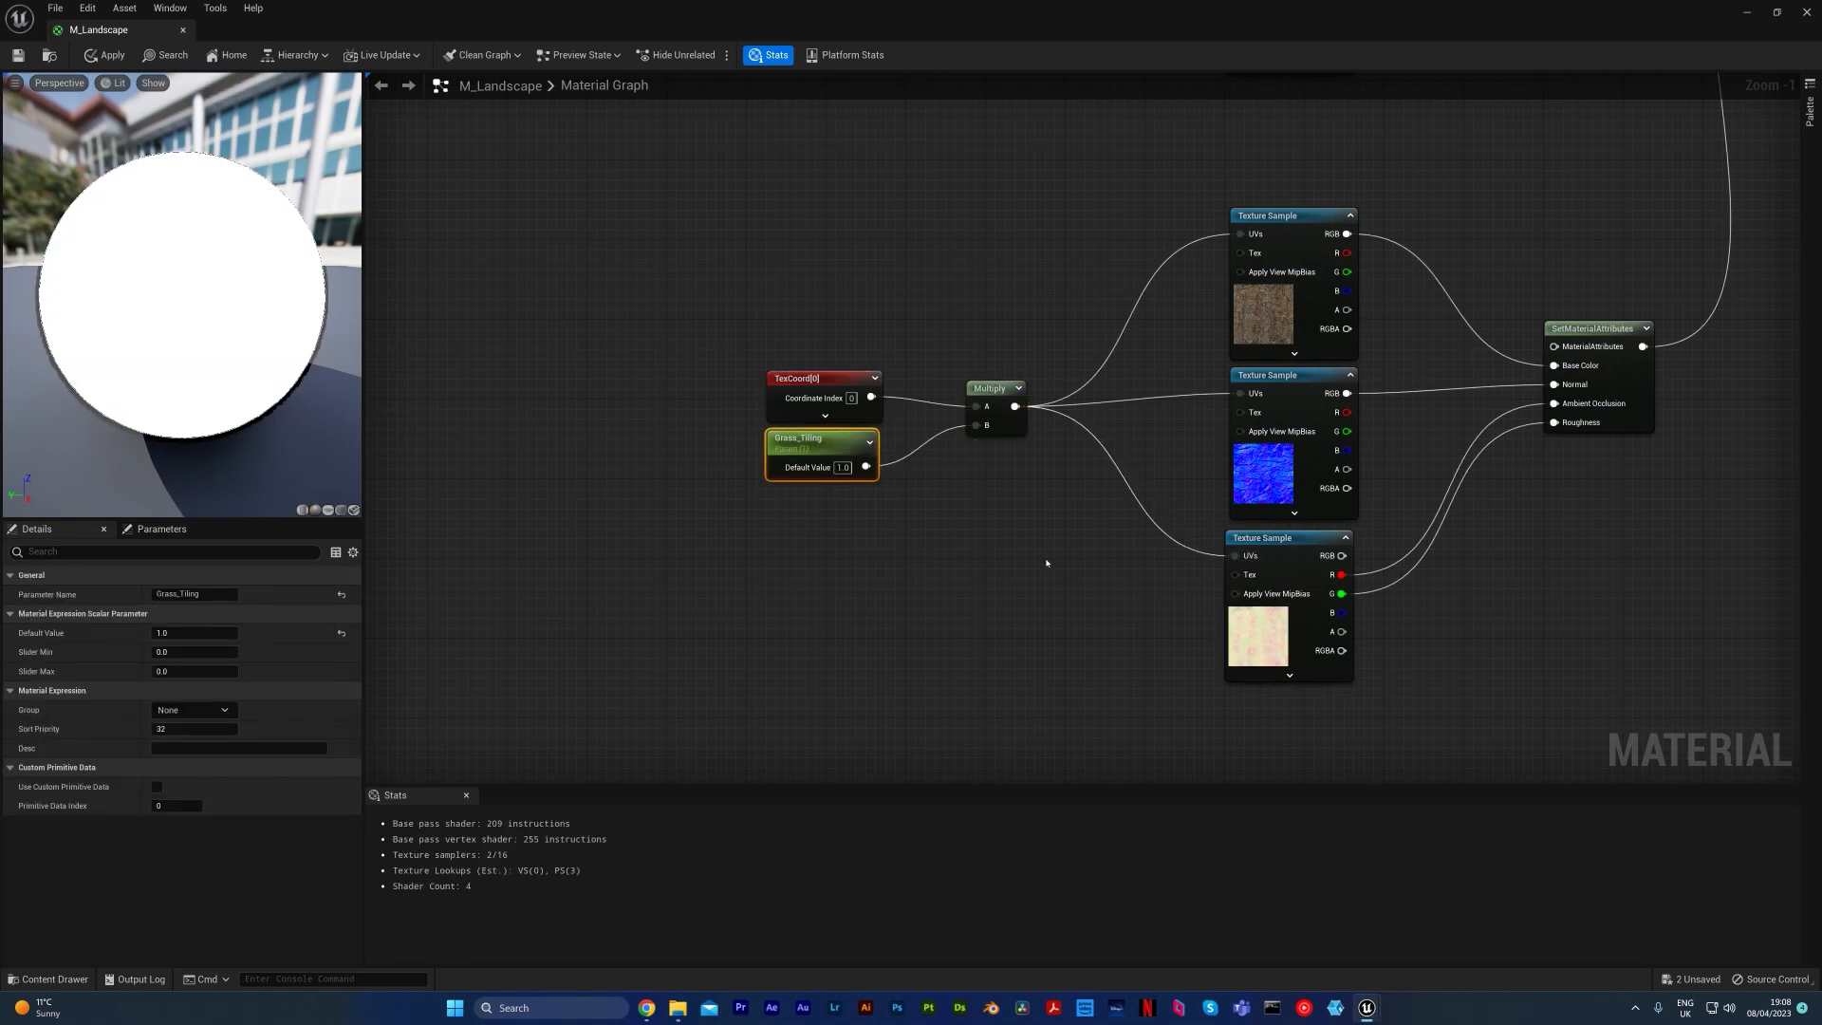
key(F2)
key(Return)
key(F2)
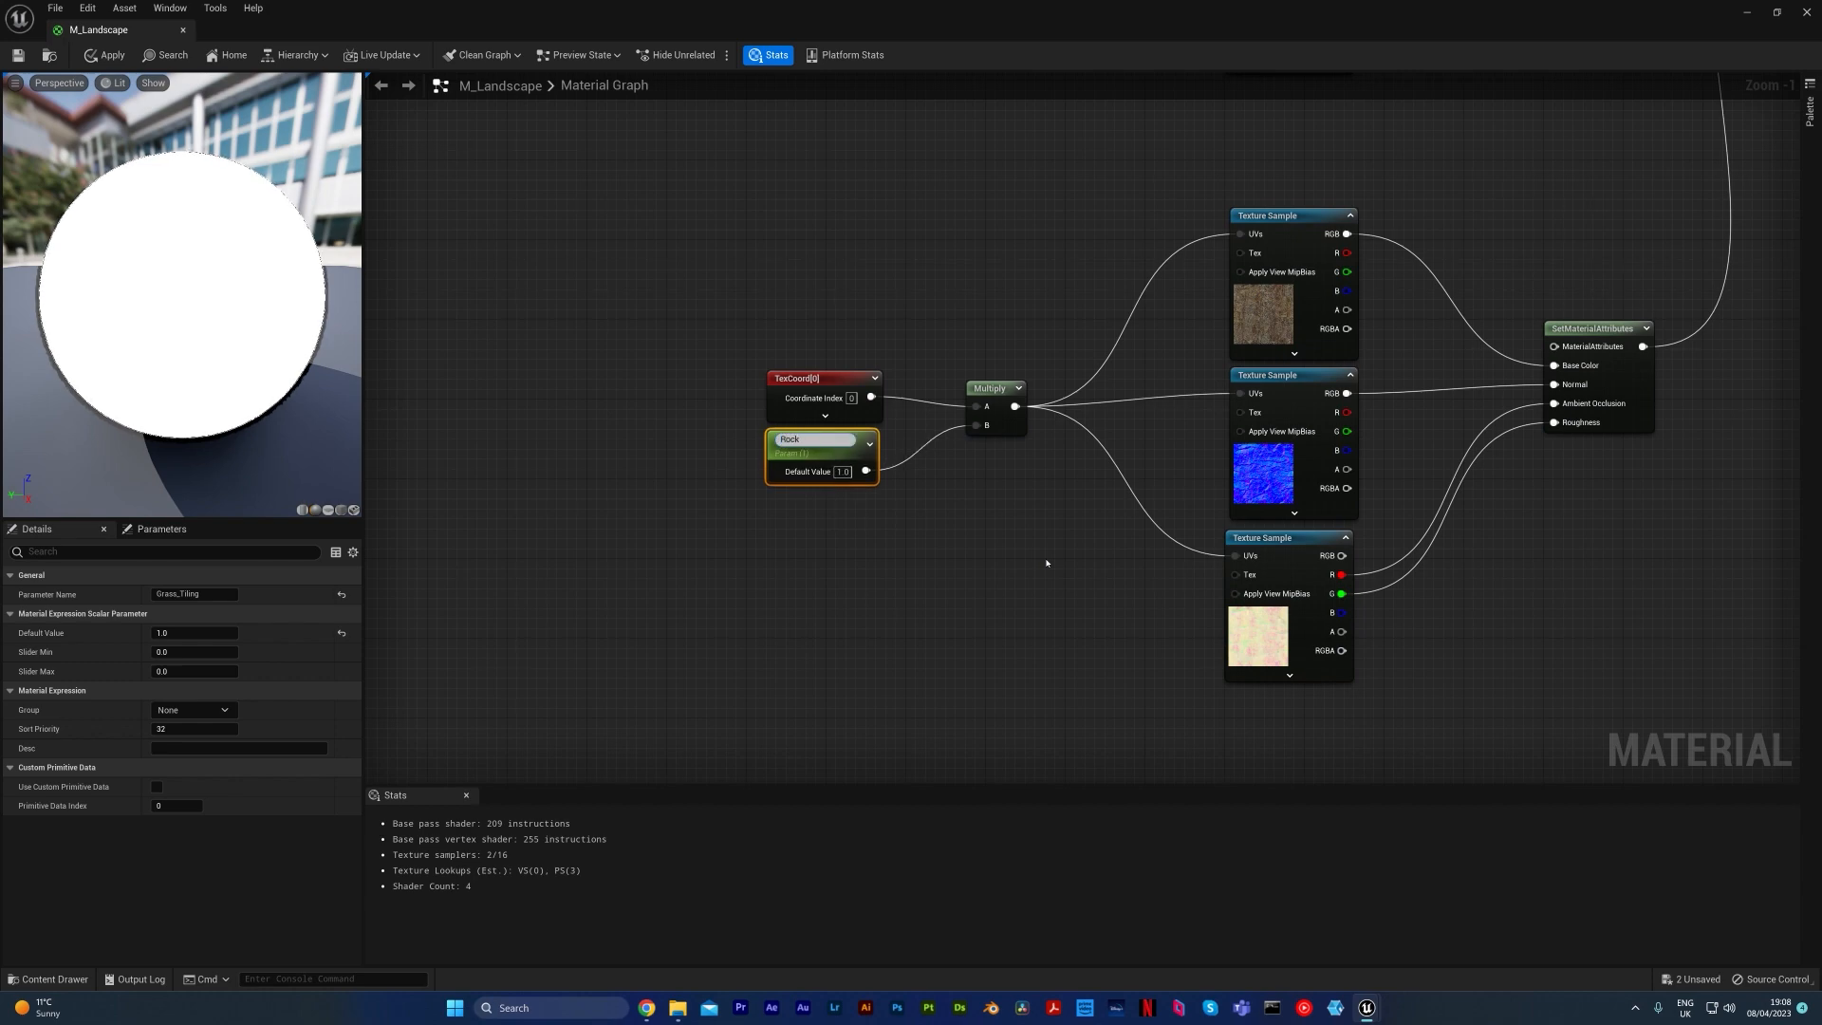
key(Return)
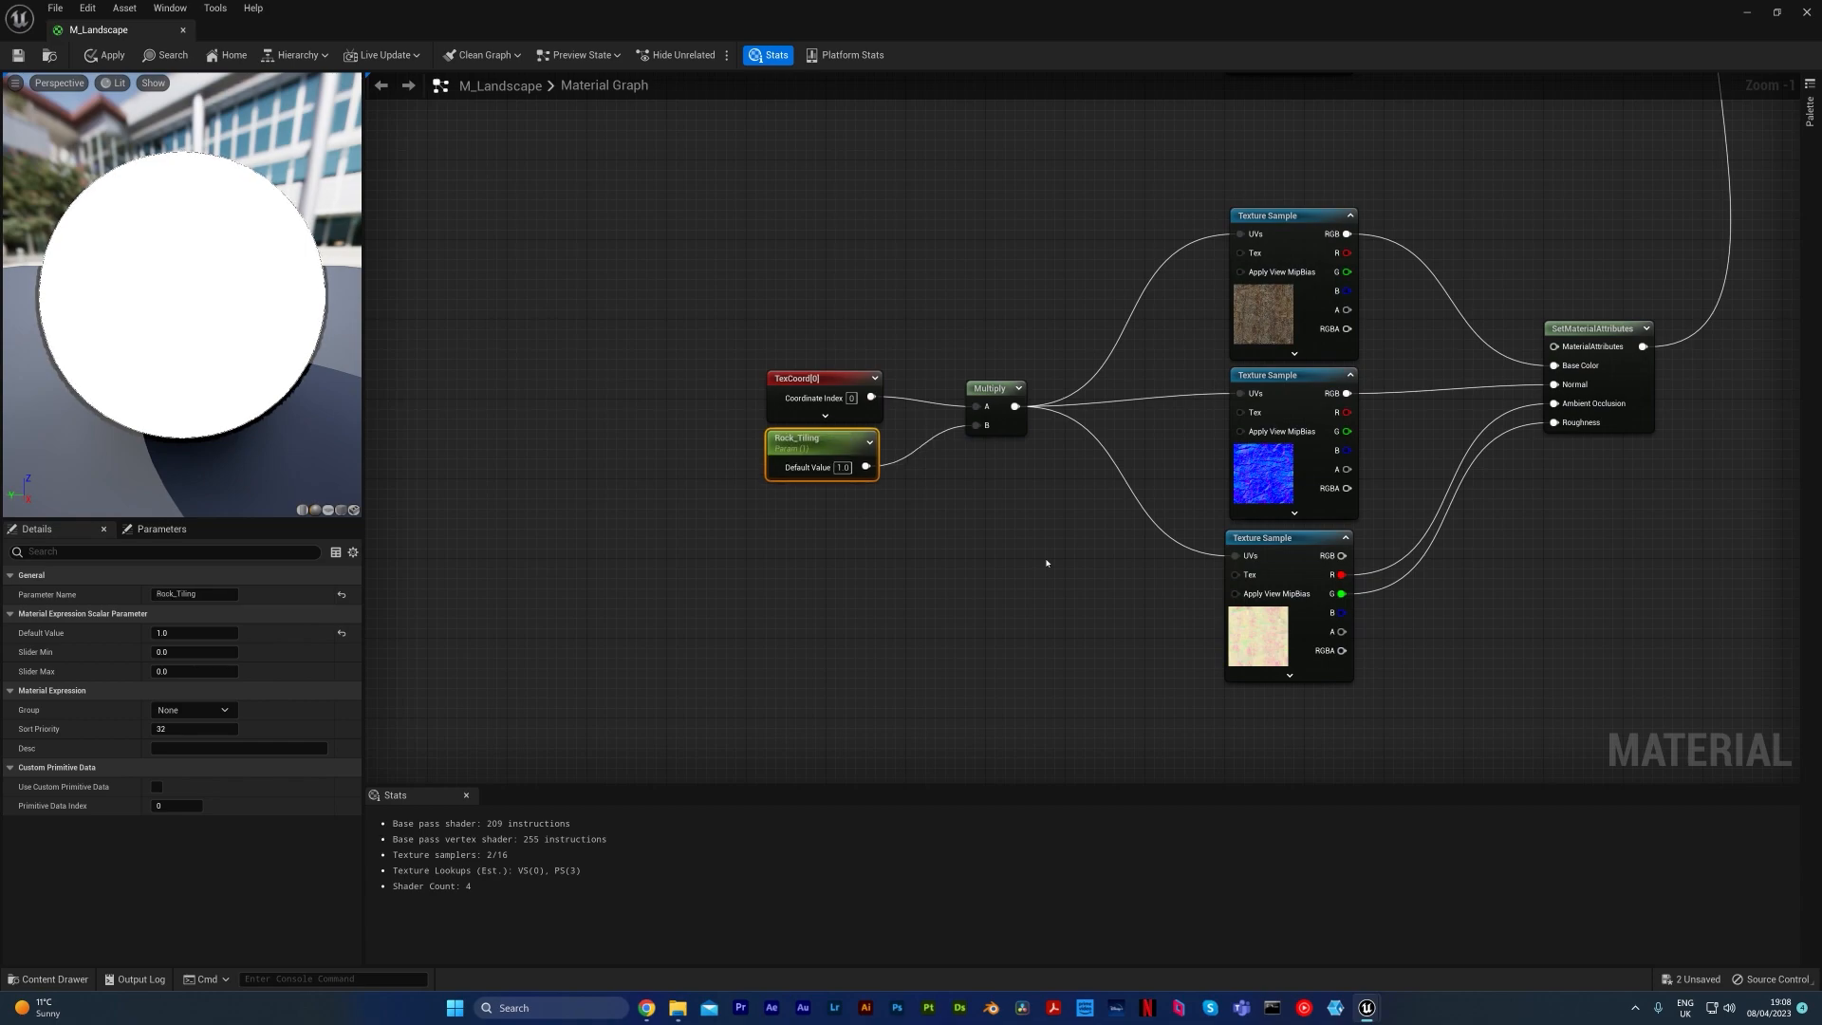
click(1537, 528)
Step: Save the M_Landscape material, minimise its editor, and view the landscape in the level viewport
scroll(1370, 614, down, 3)
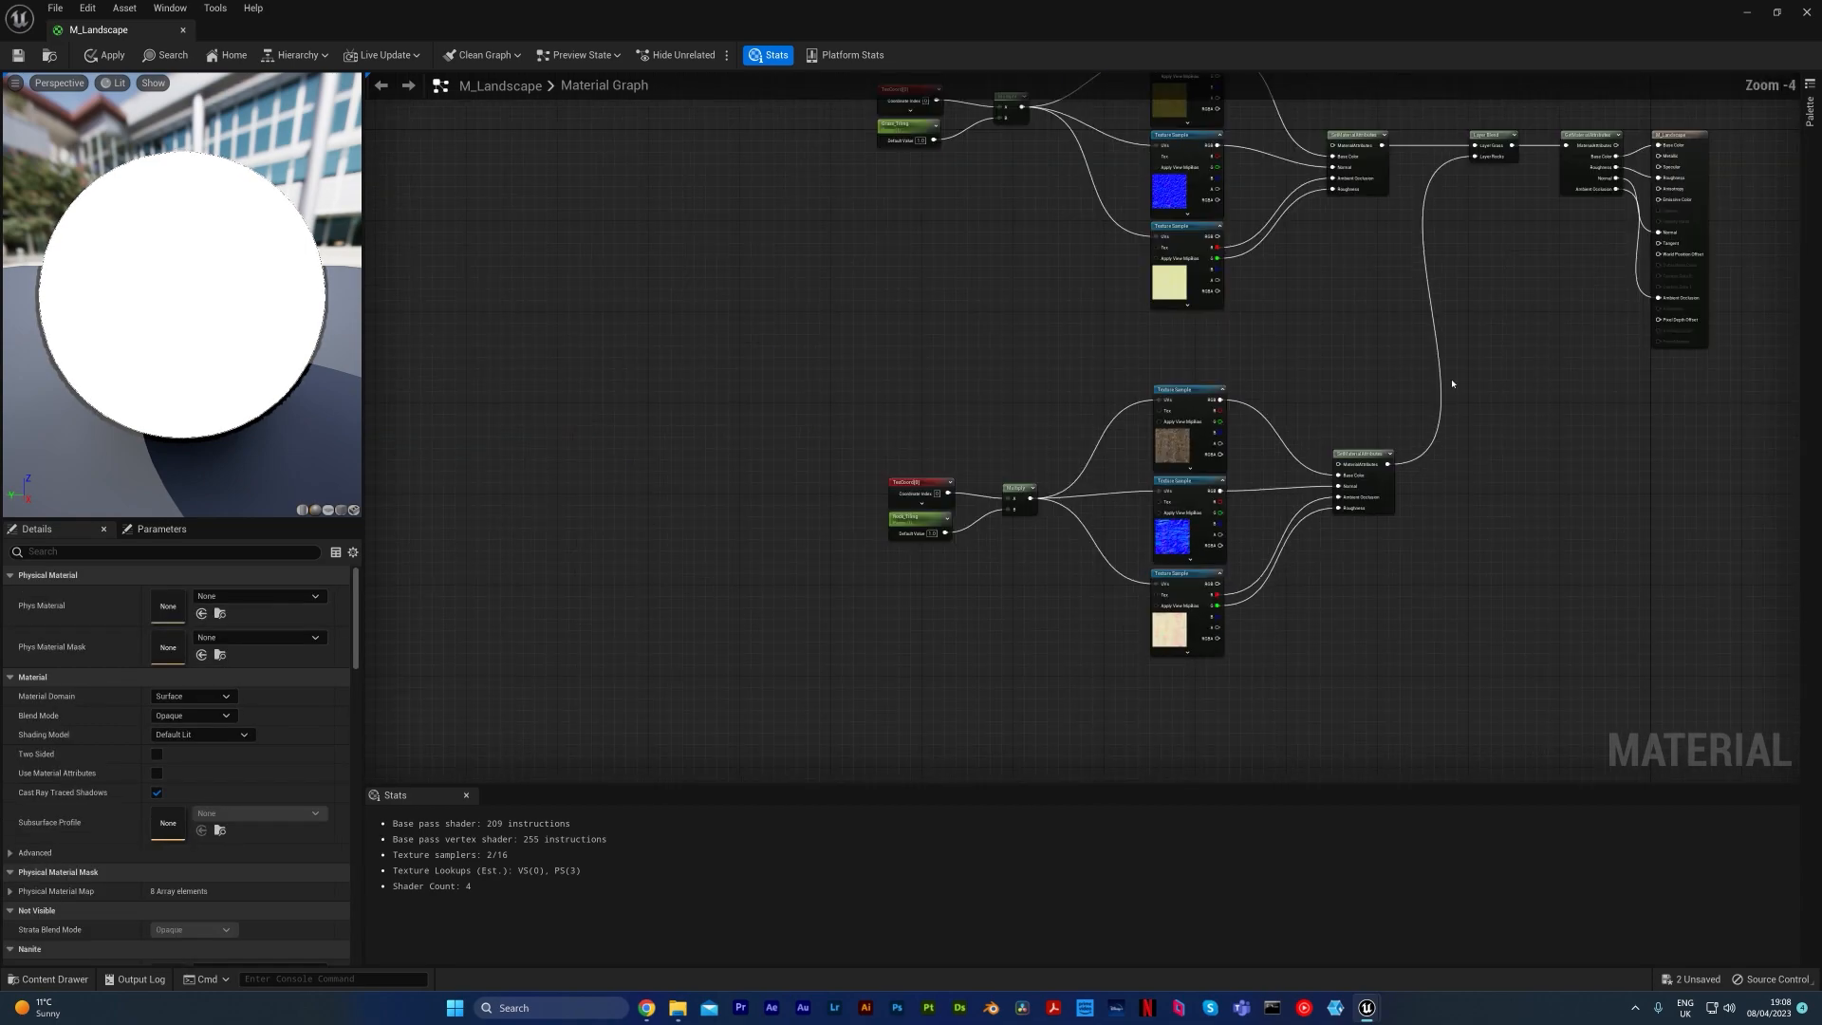
click(18, 55)
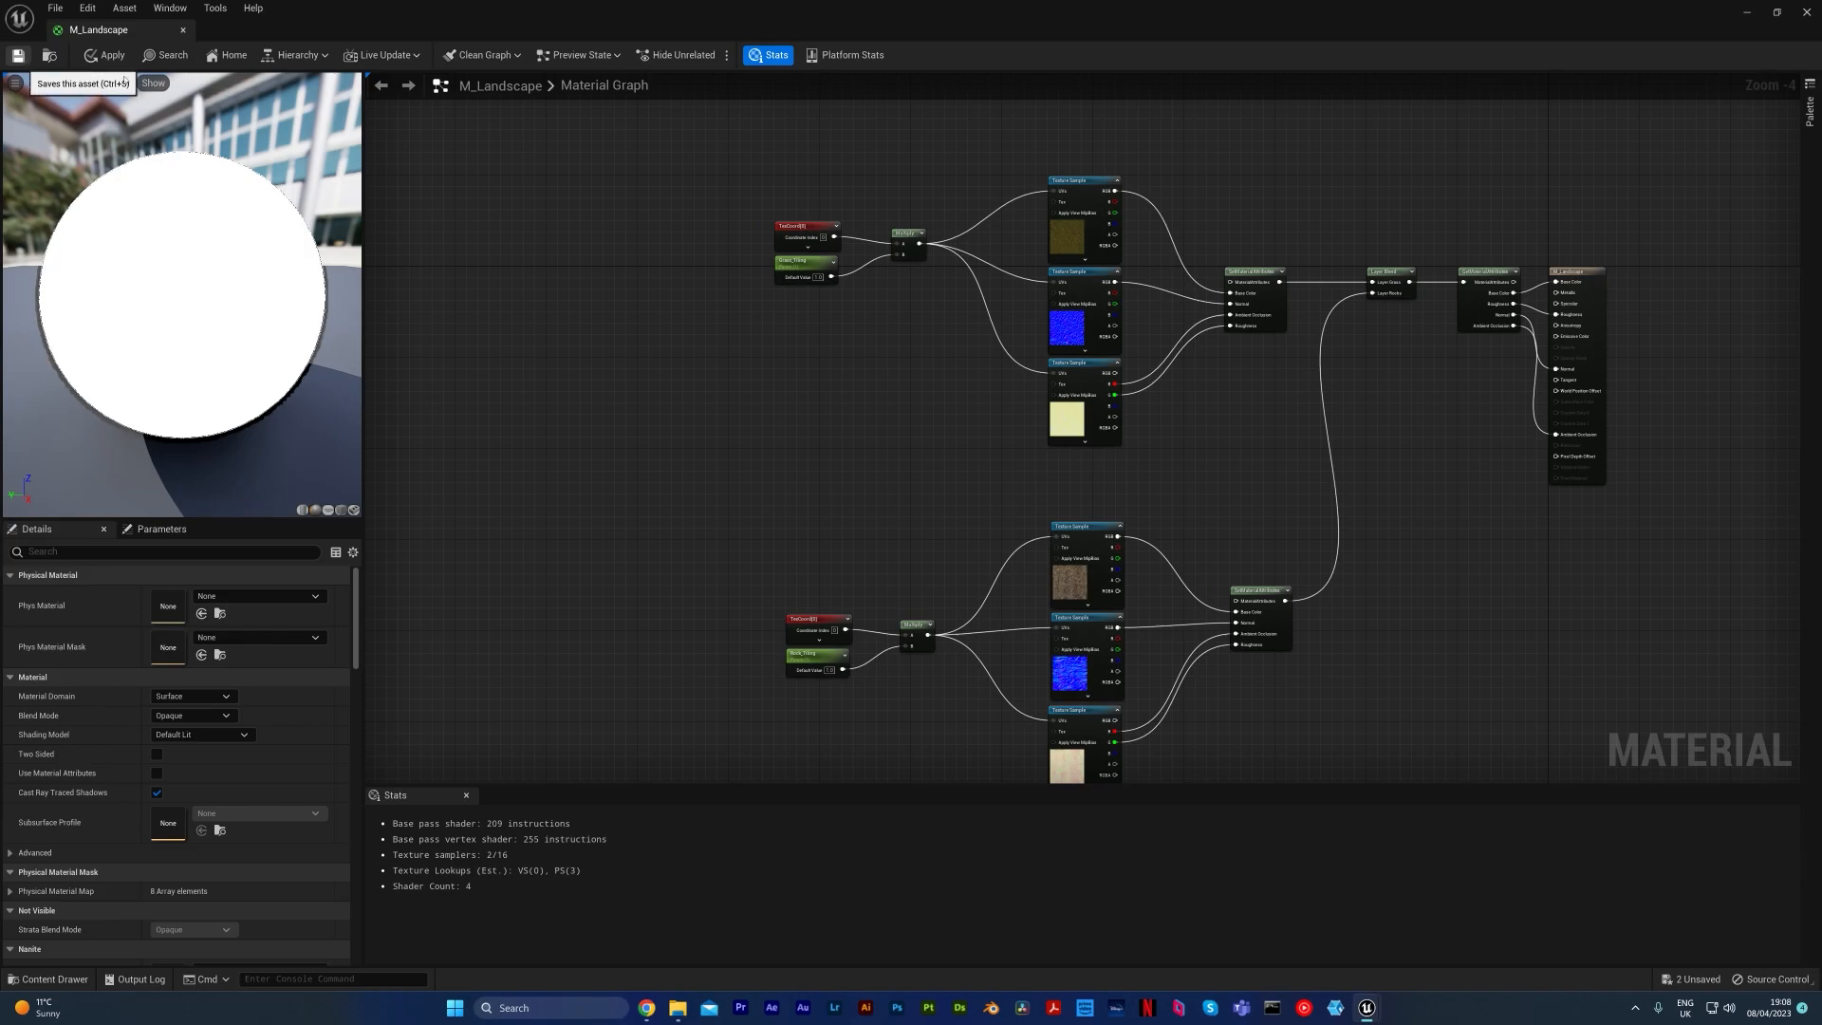
click(1744, 10)
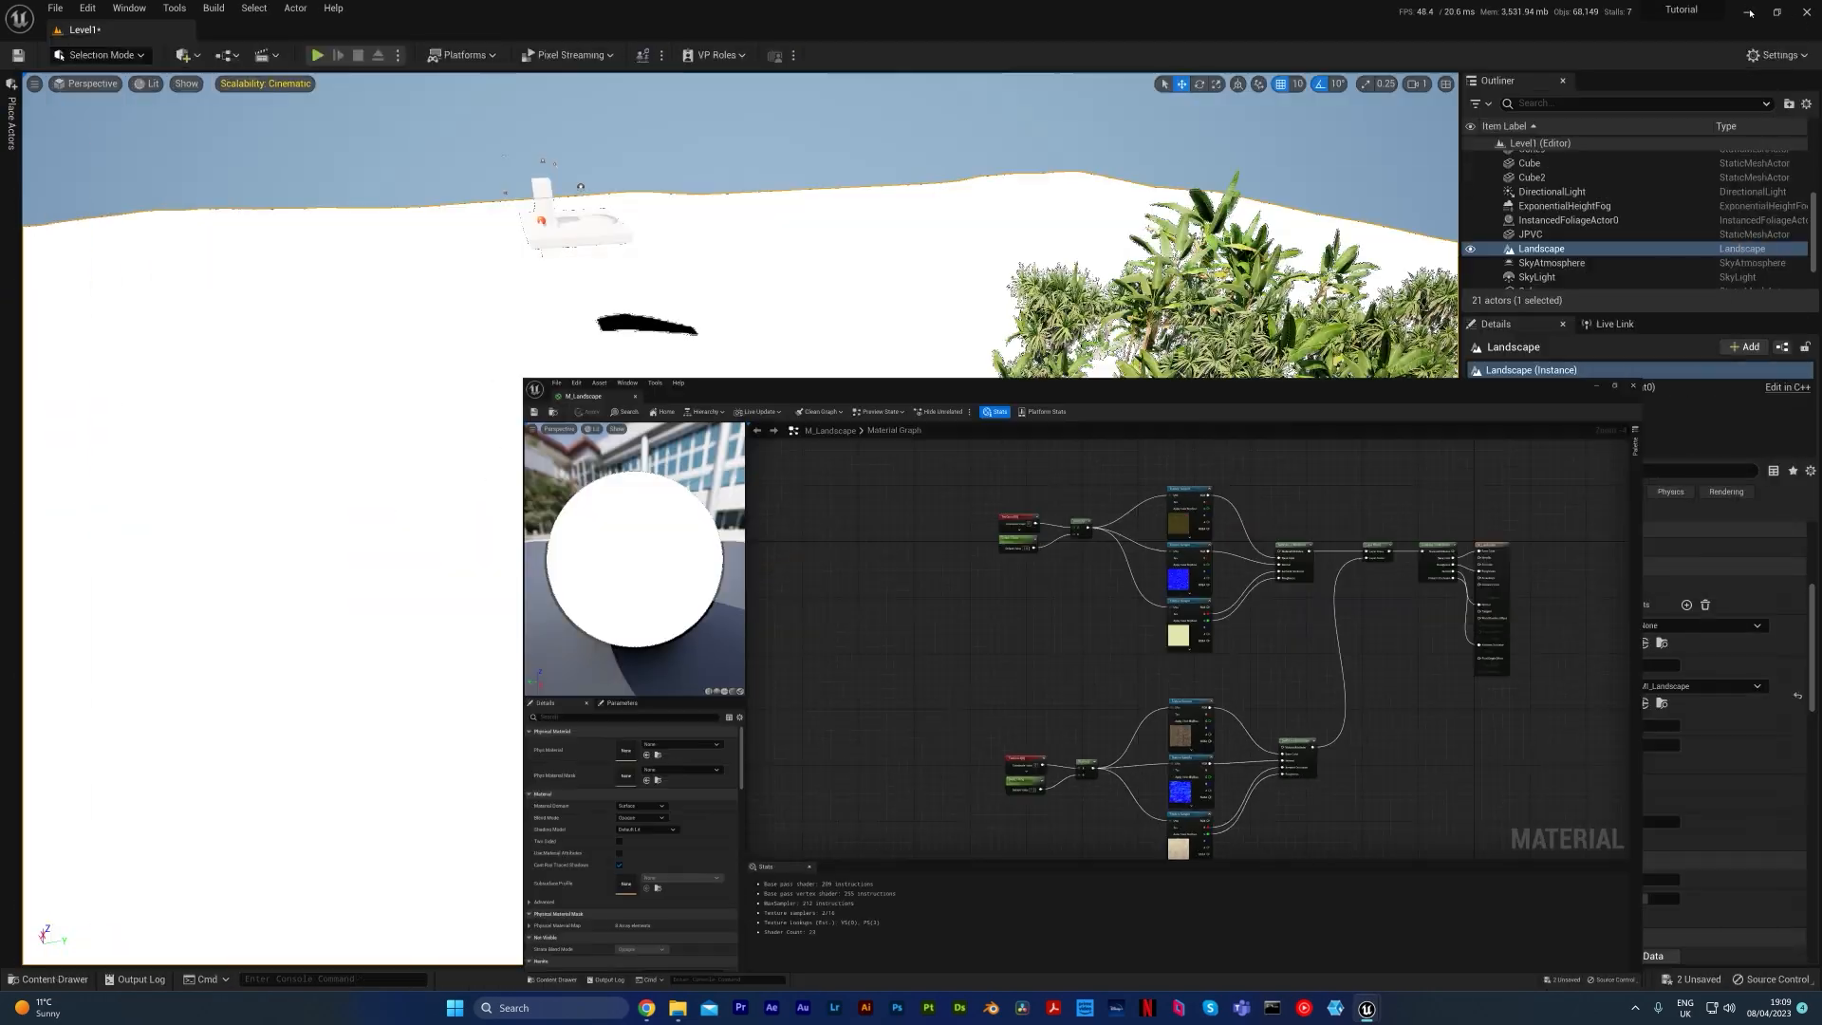
right_drag(856, 324, 1129, 356)
mouse_move(729, 298)
right_down()
mouse_move(858, 251)
mouse_move(996, 248)
mouse_move(729, 298)
right_up()
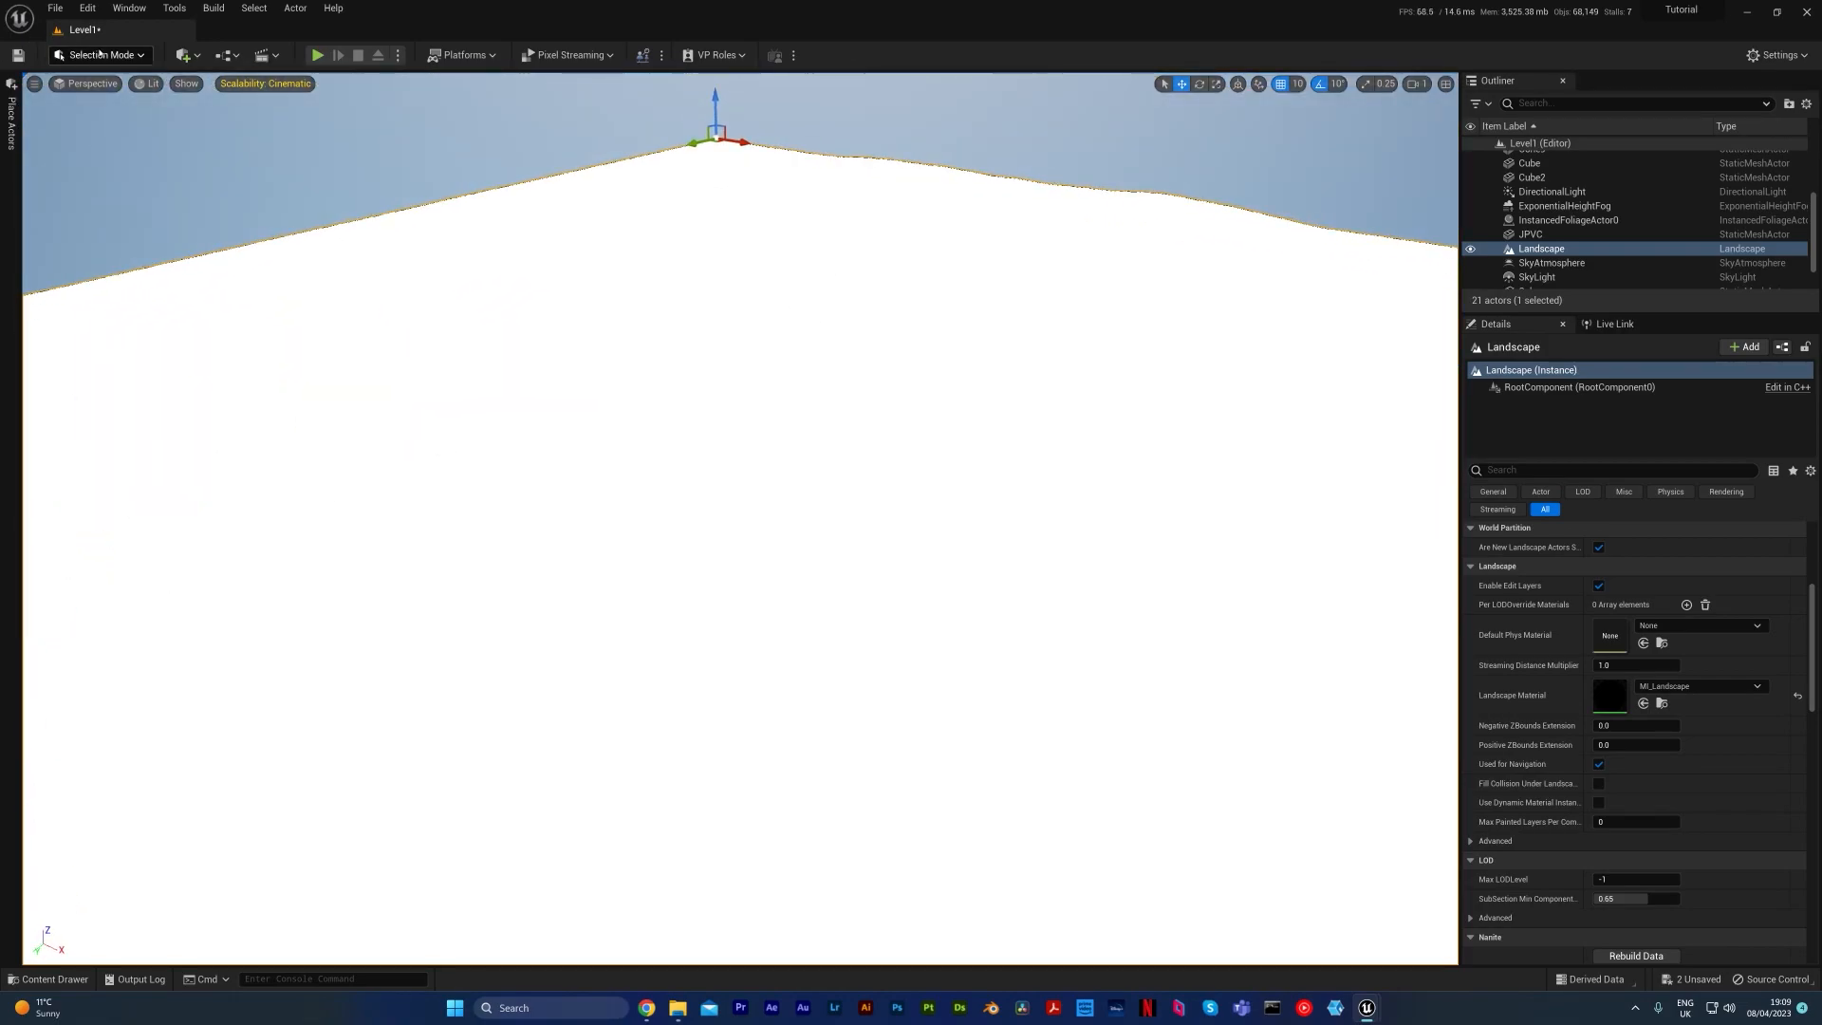
Step: Switch the level editor to Landscape mode and open the Paint tools to check the target layers
click(98, 53)
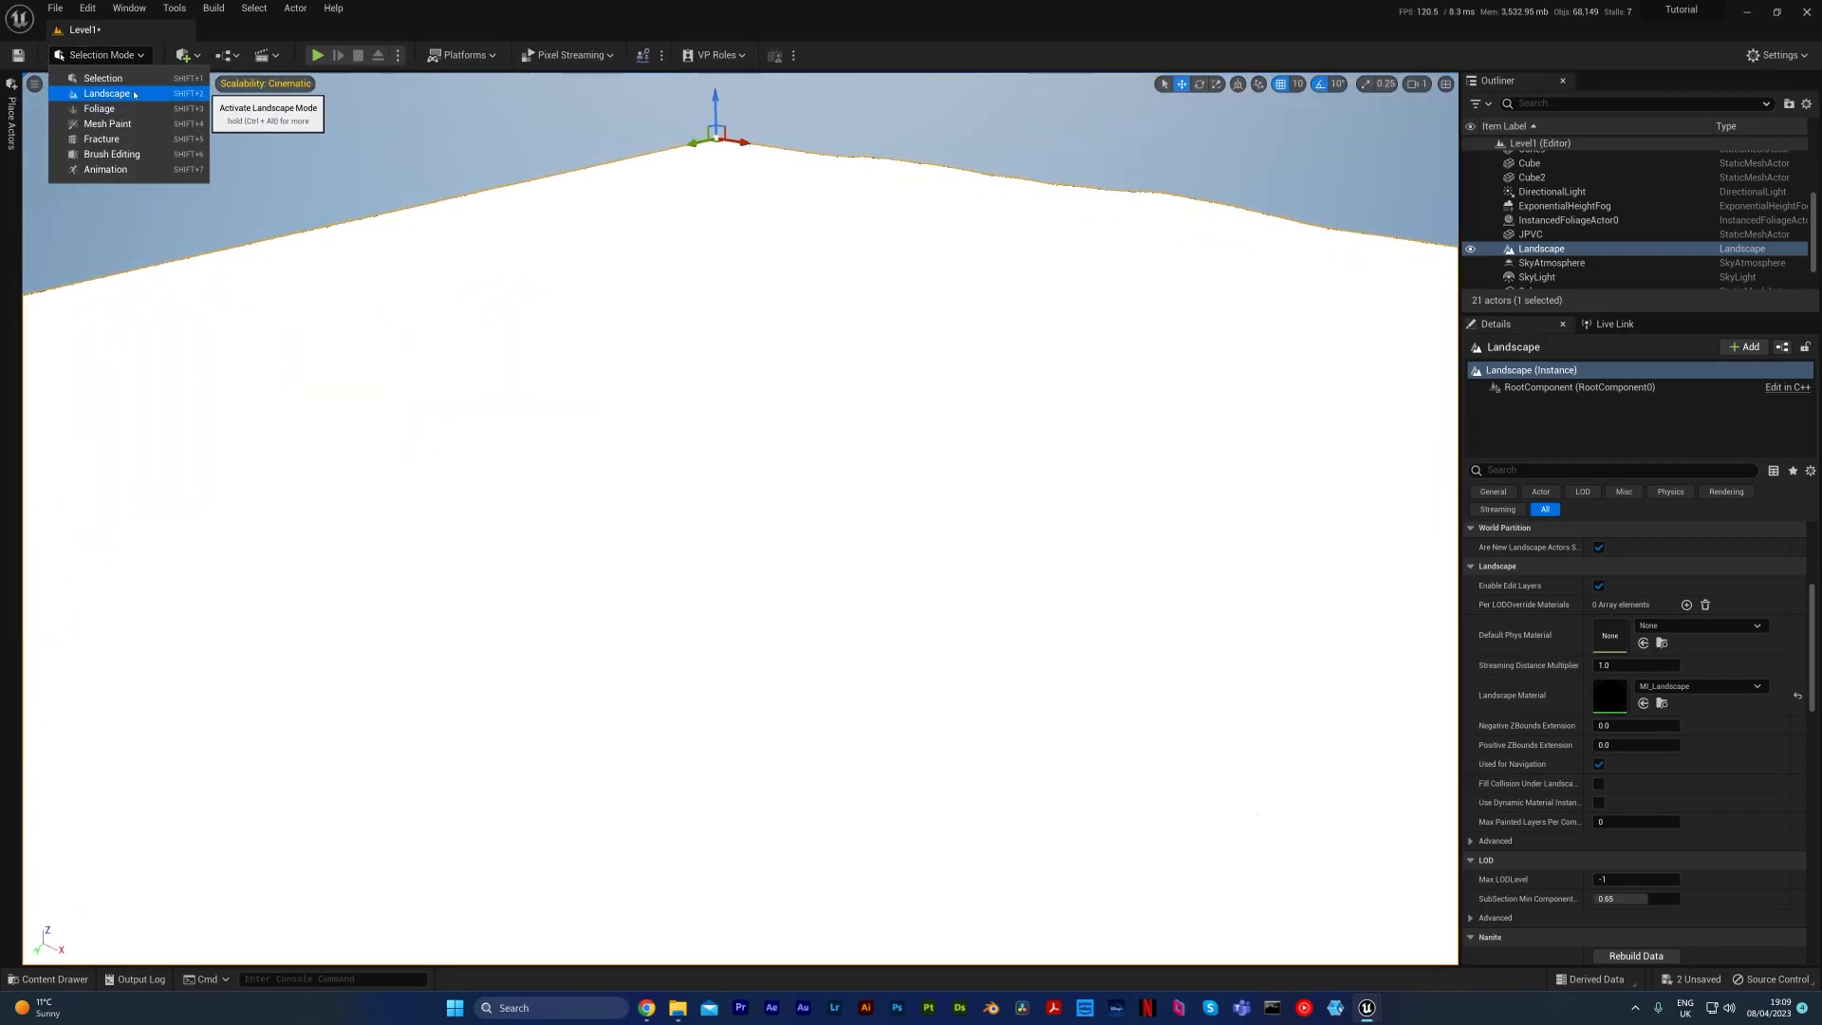
click(129, 94)
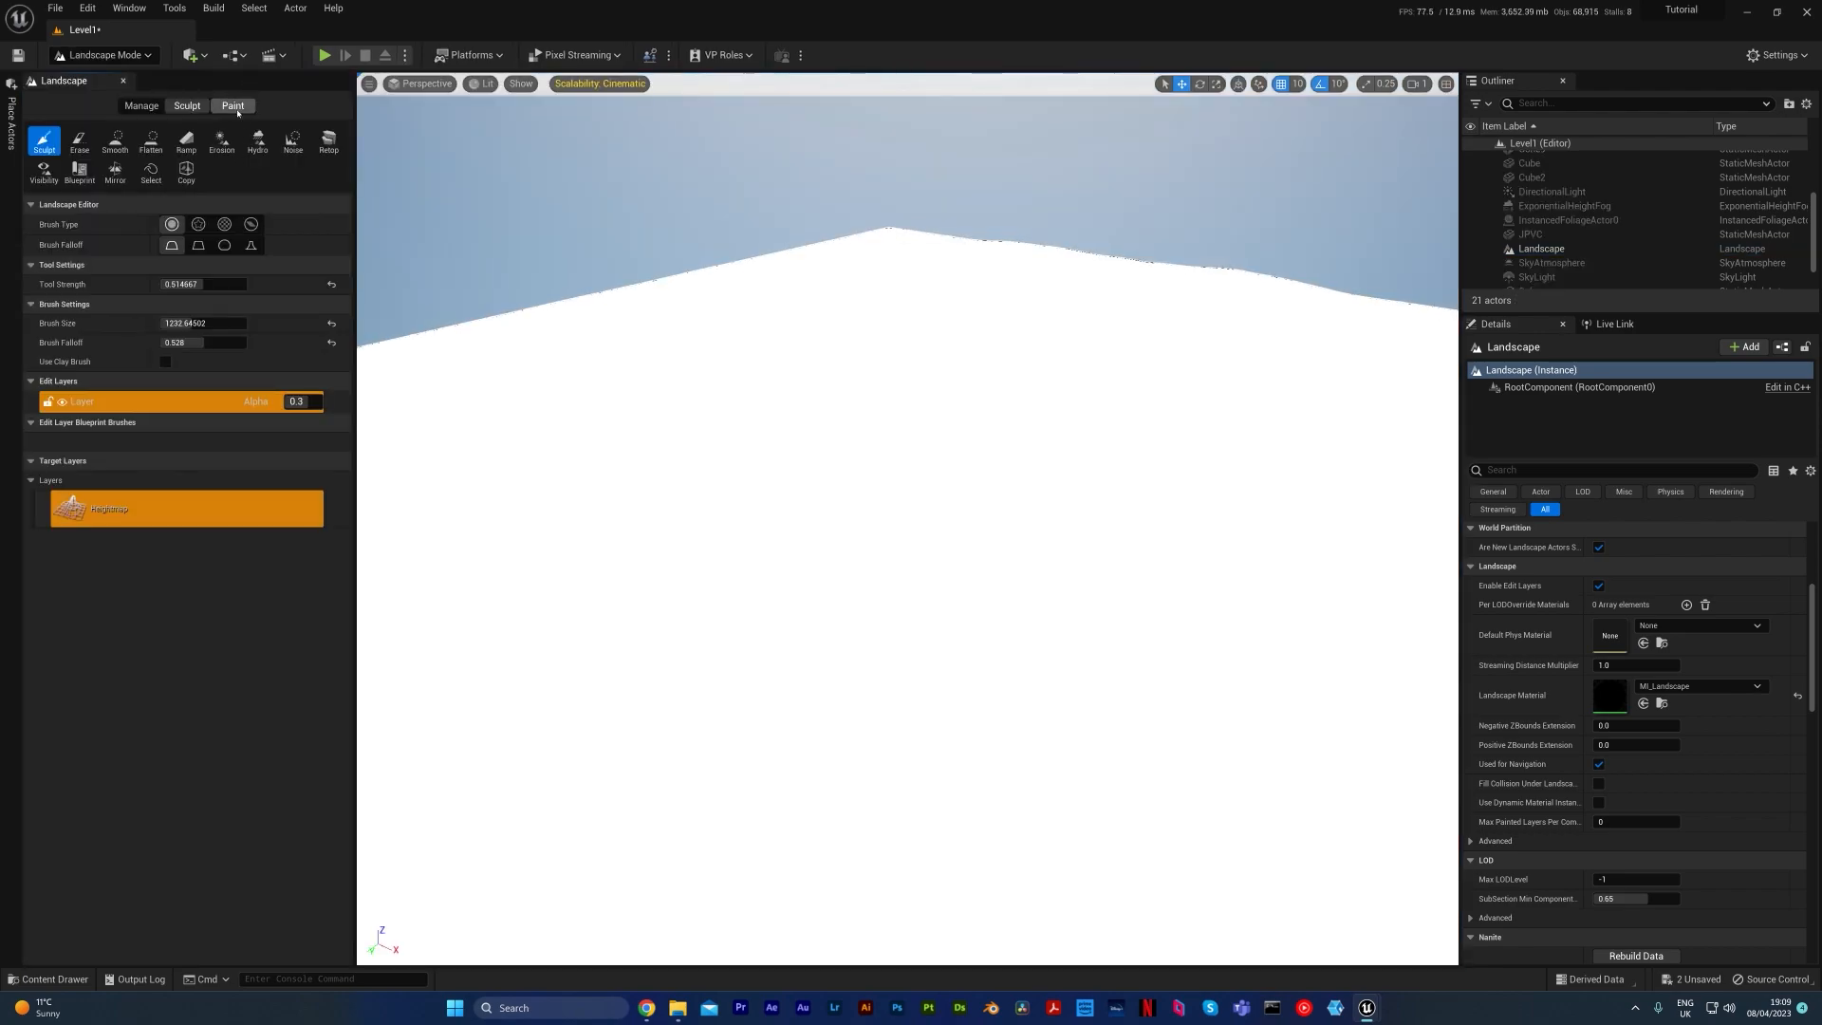
click(232, 106)
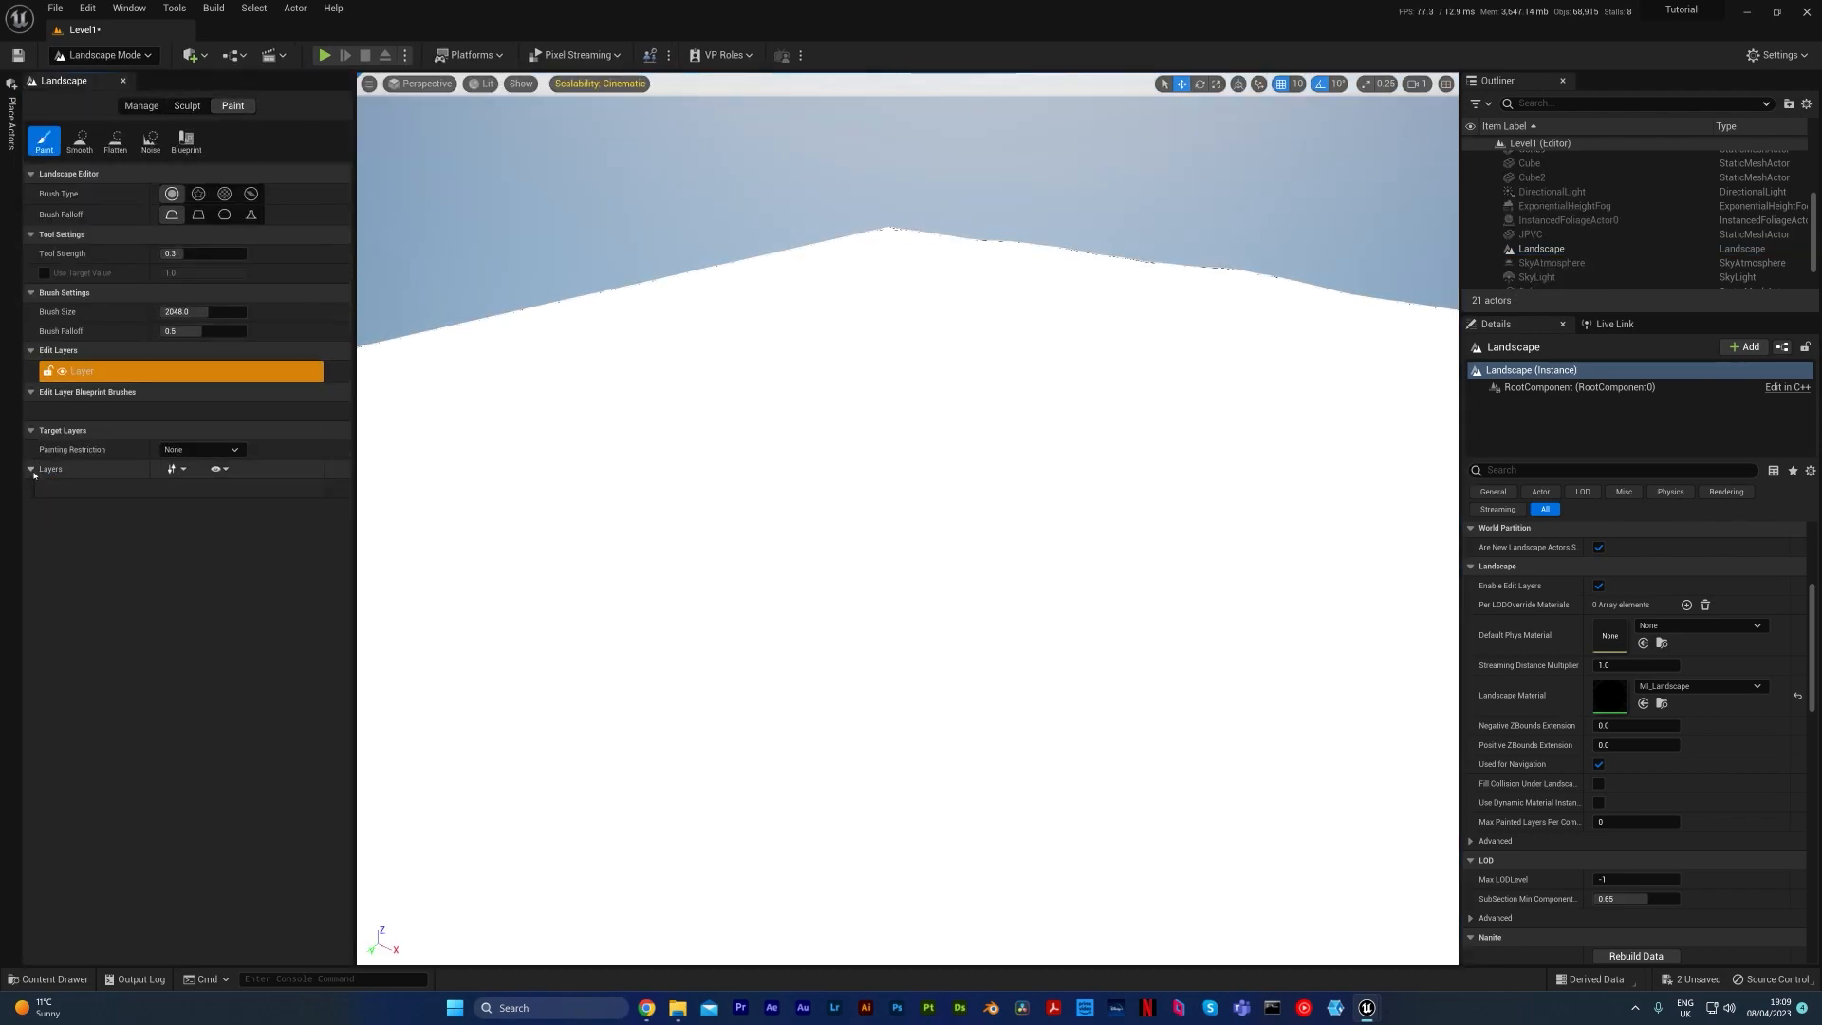
right_drag(585, 350, 636, 348)
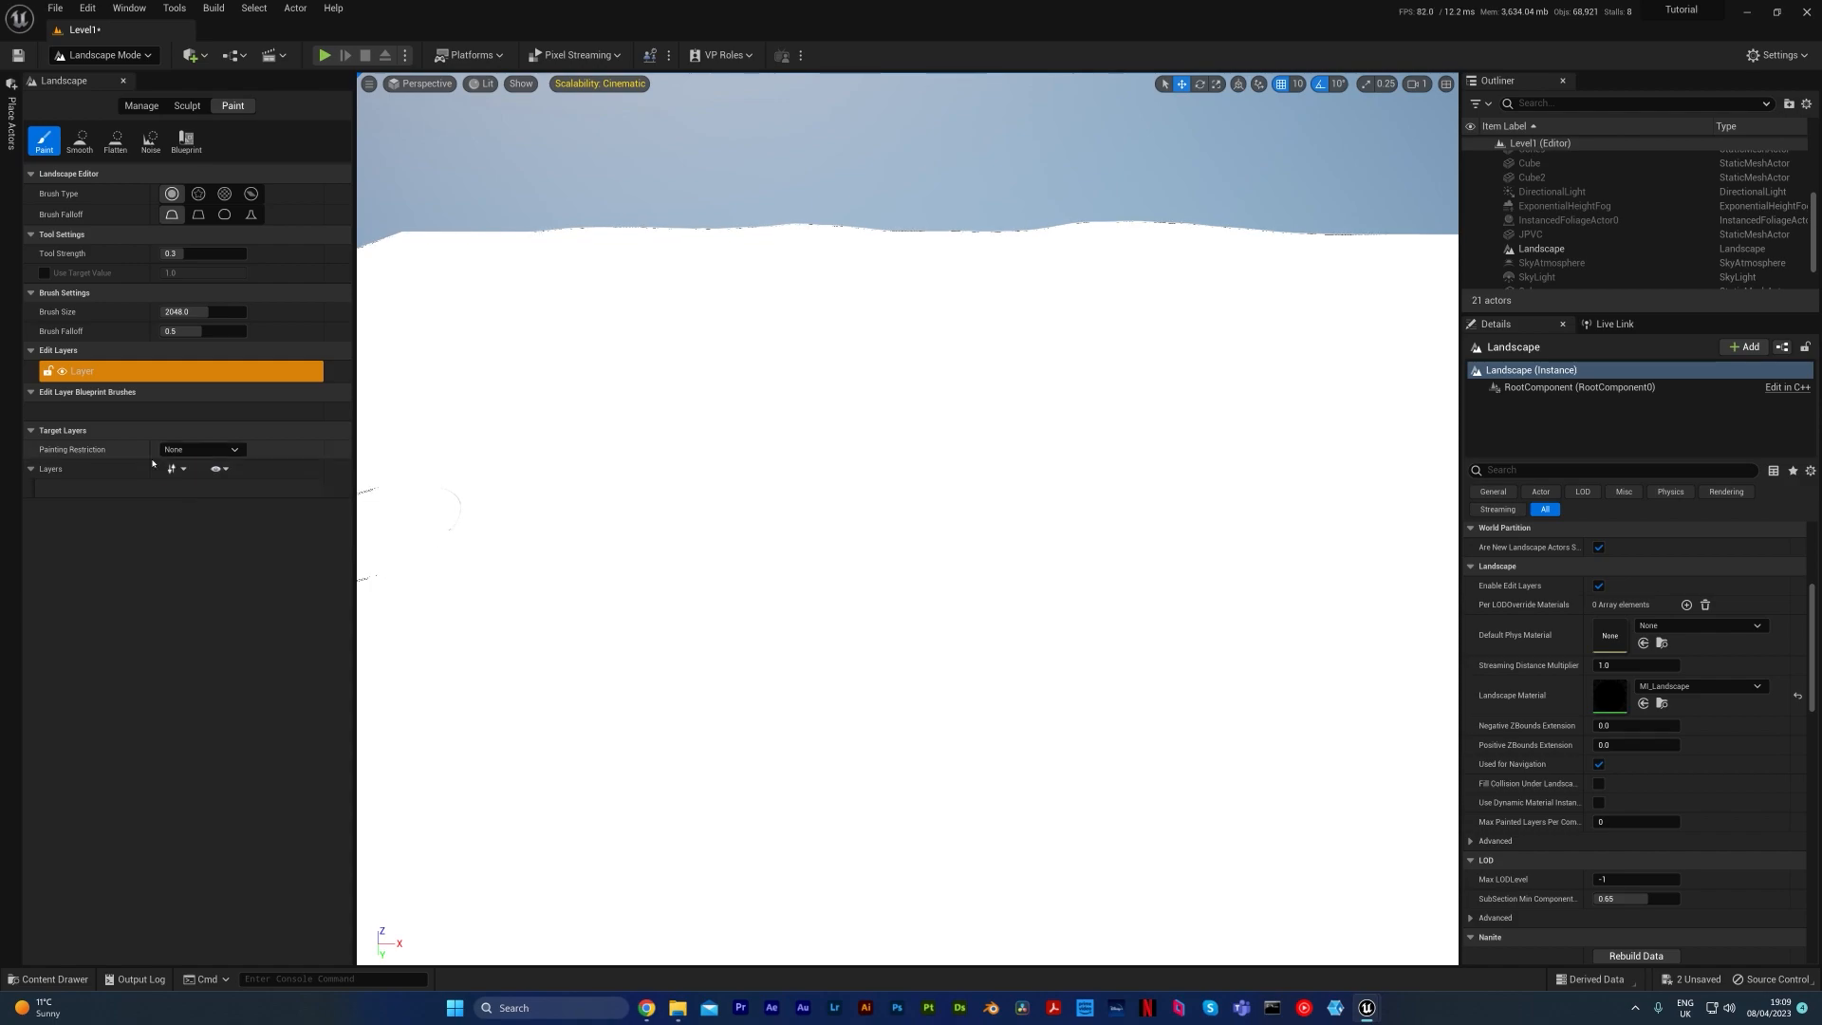
Step: In Selection mode, reassign MI_Landscape from the MyStuff/Material folder as the landscape material, and return to Landscape mode for painting
click(142, 52)
click(185, 74)
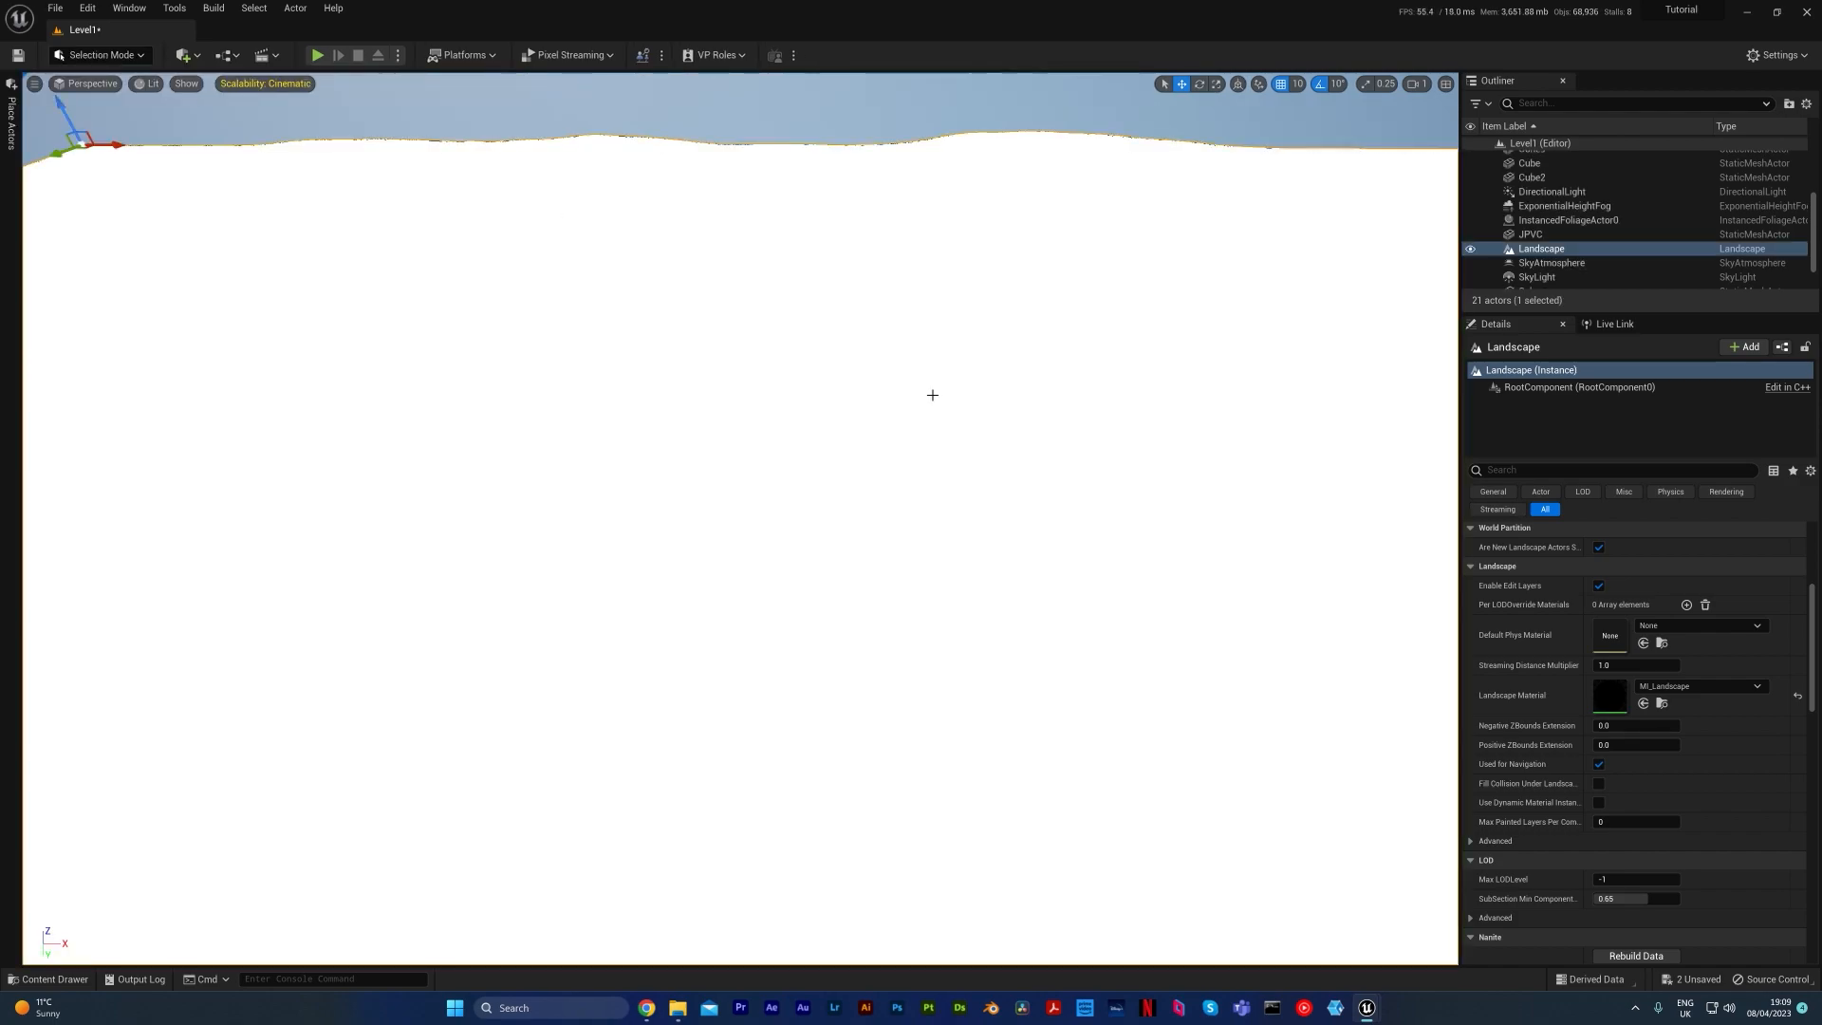
key(ctrl+space)
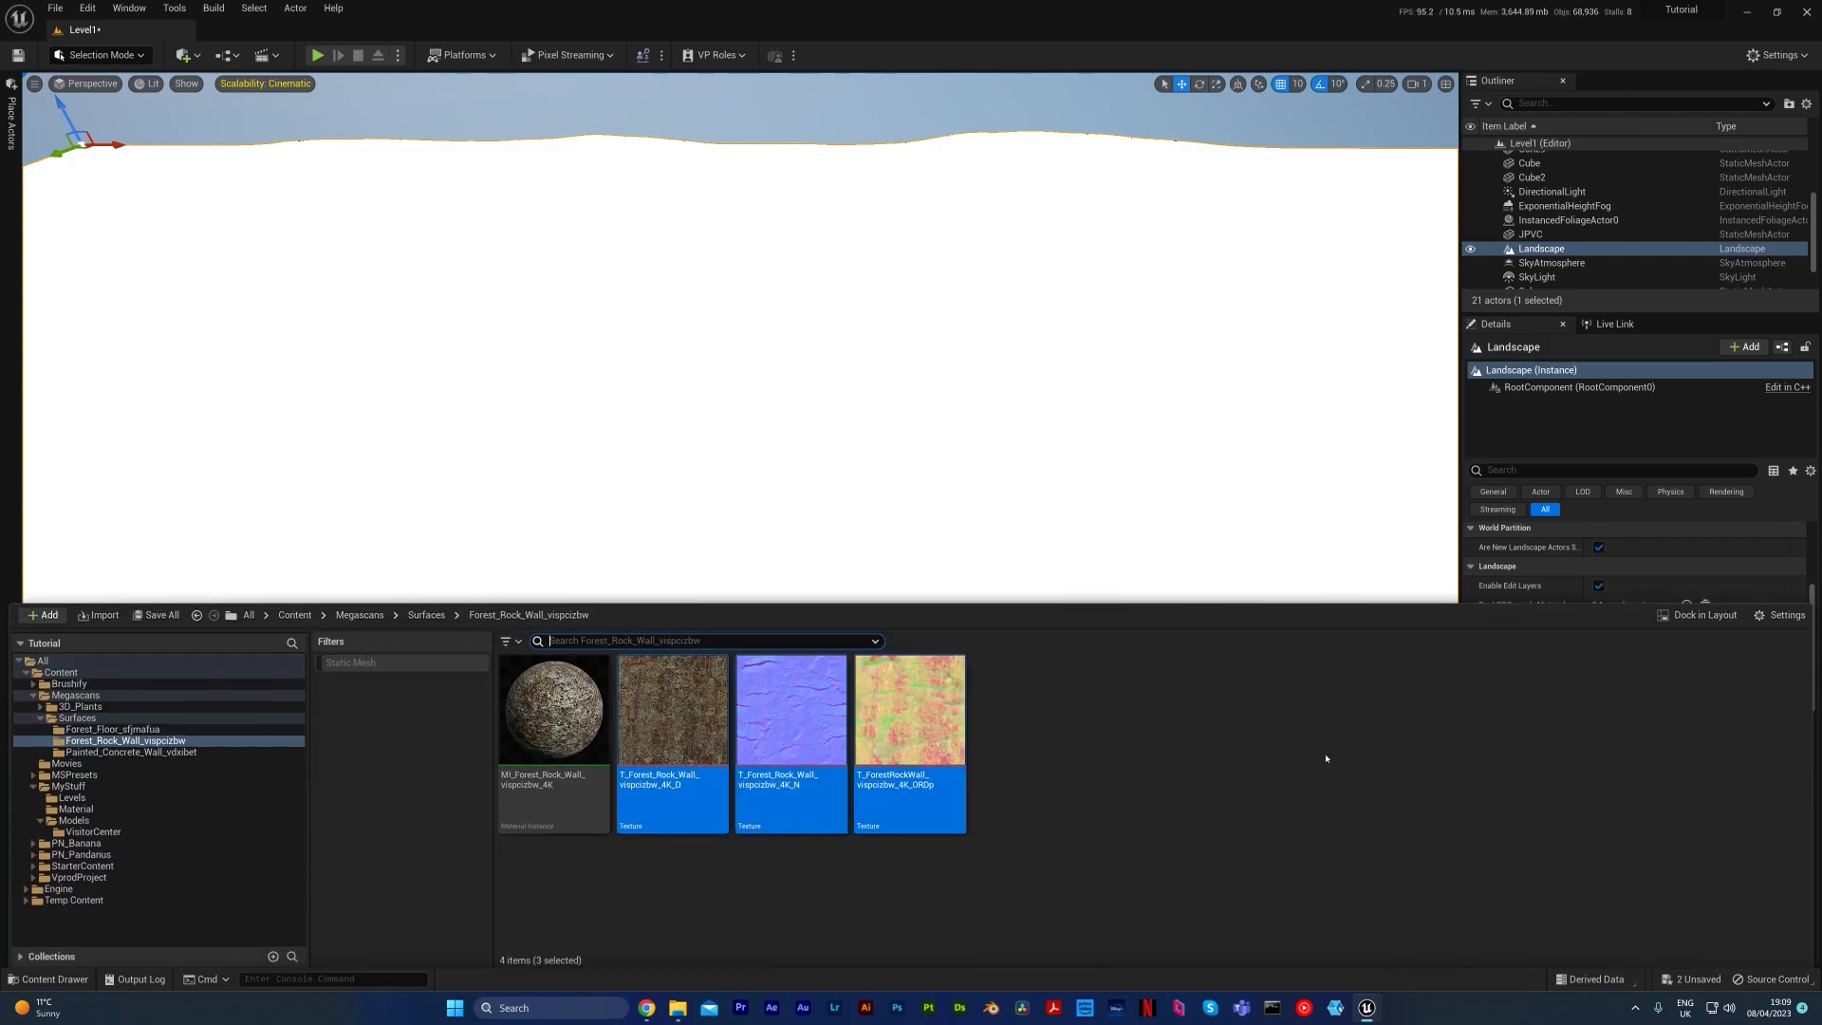
click(98, 807)
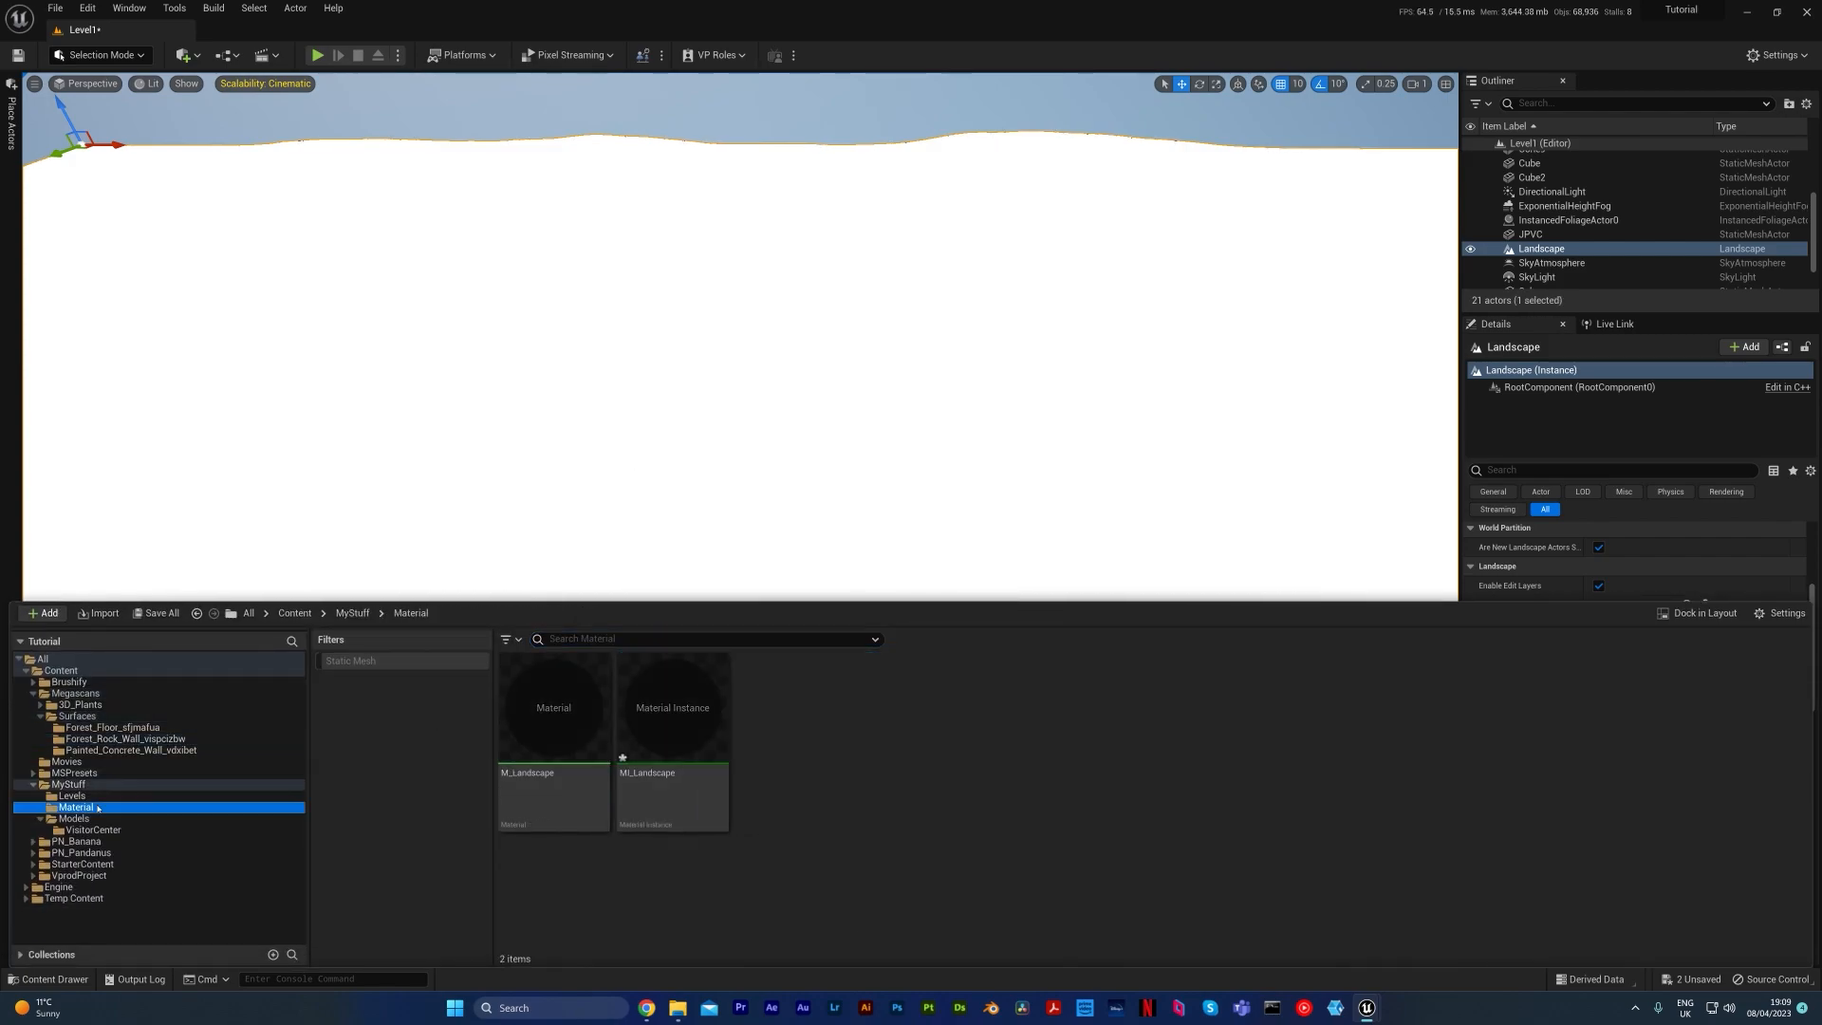
click(672, 745)
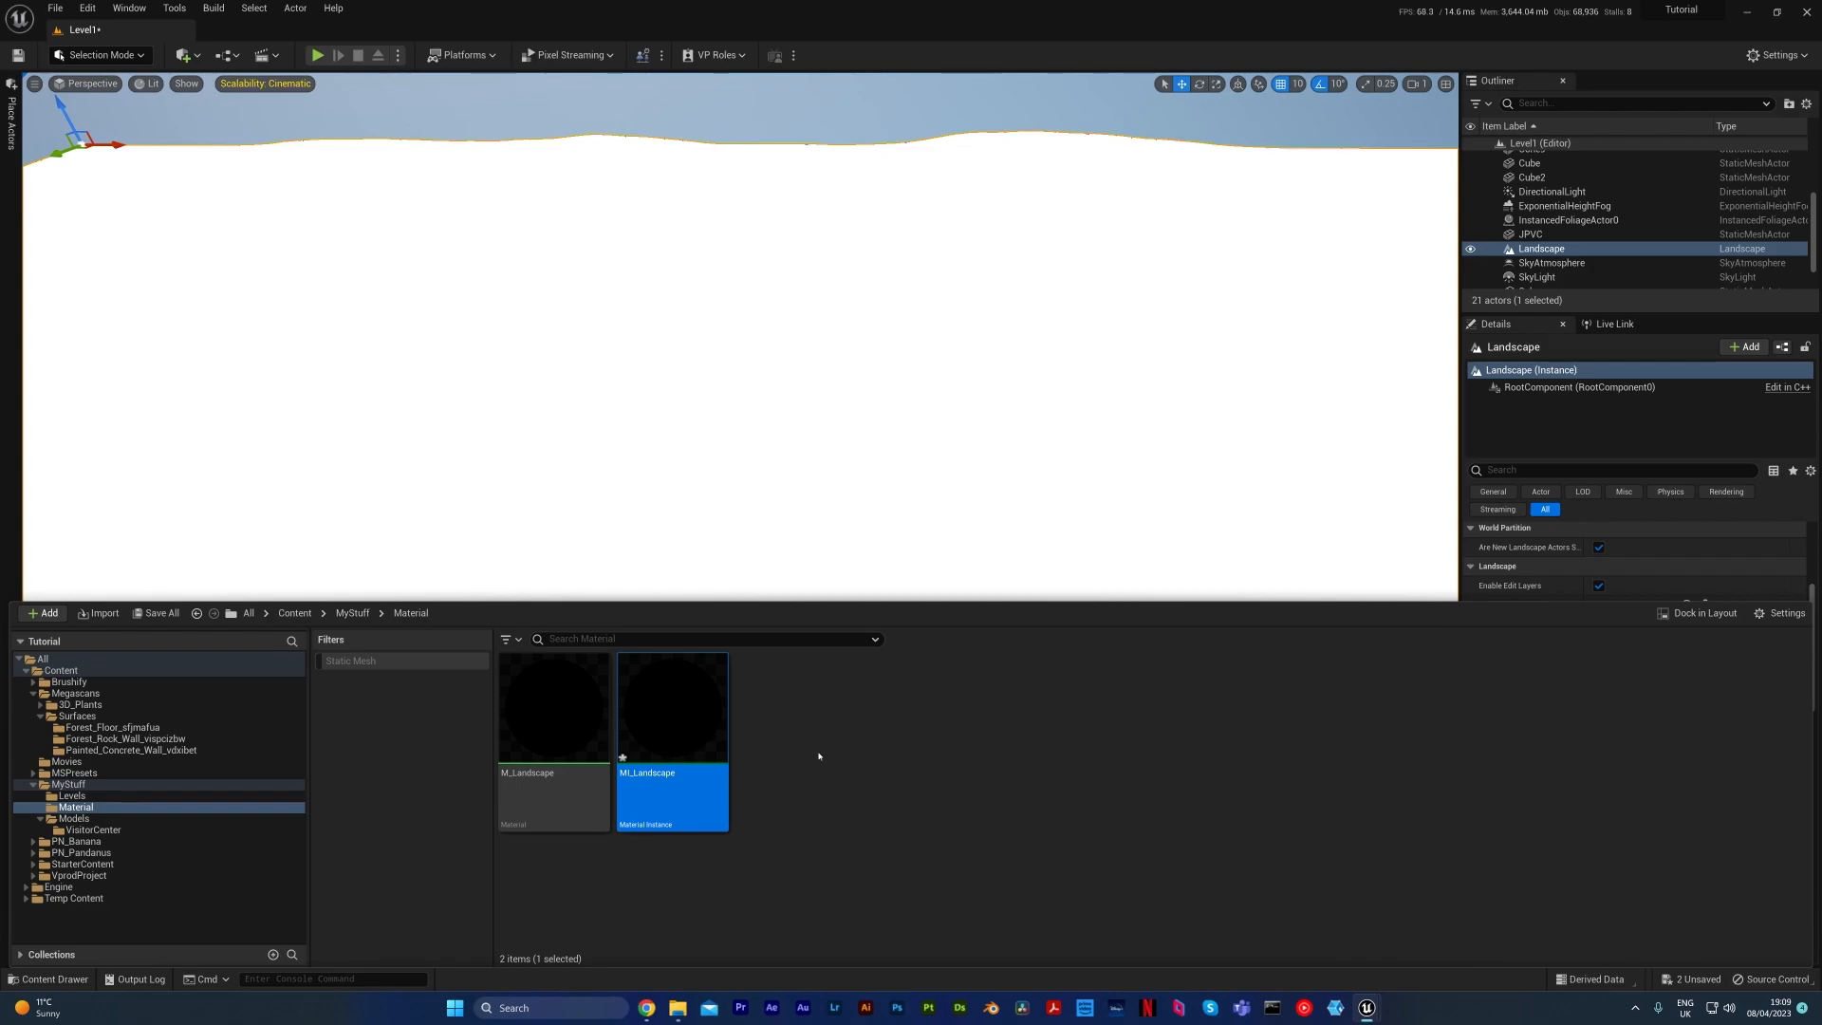
key(ctrl+space)
click(1644, 704)
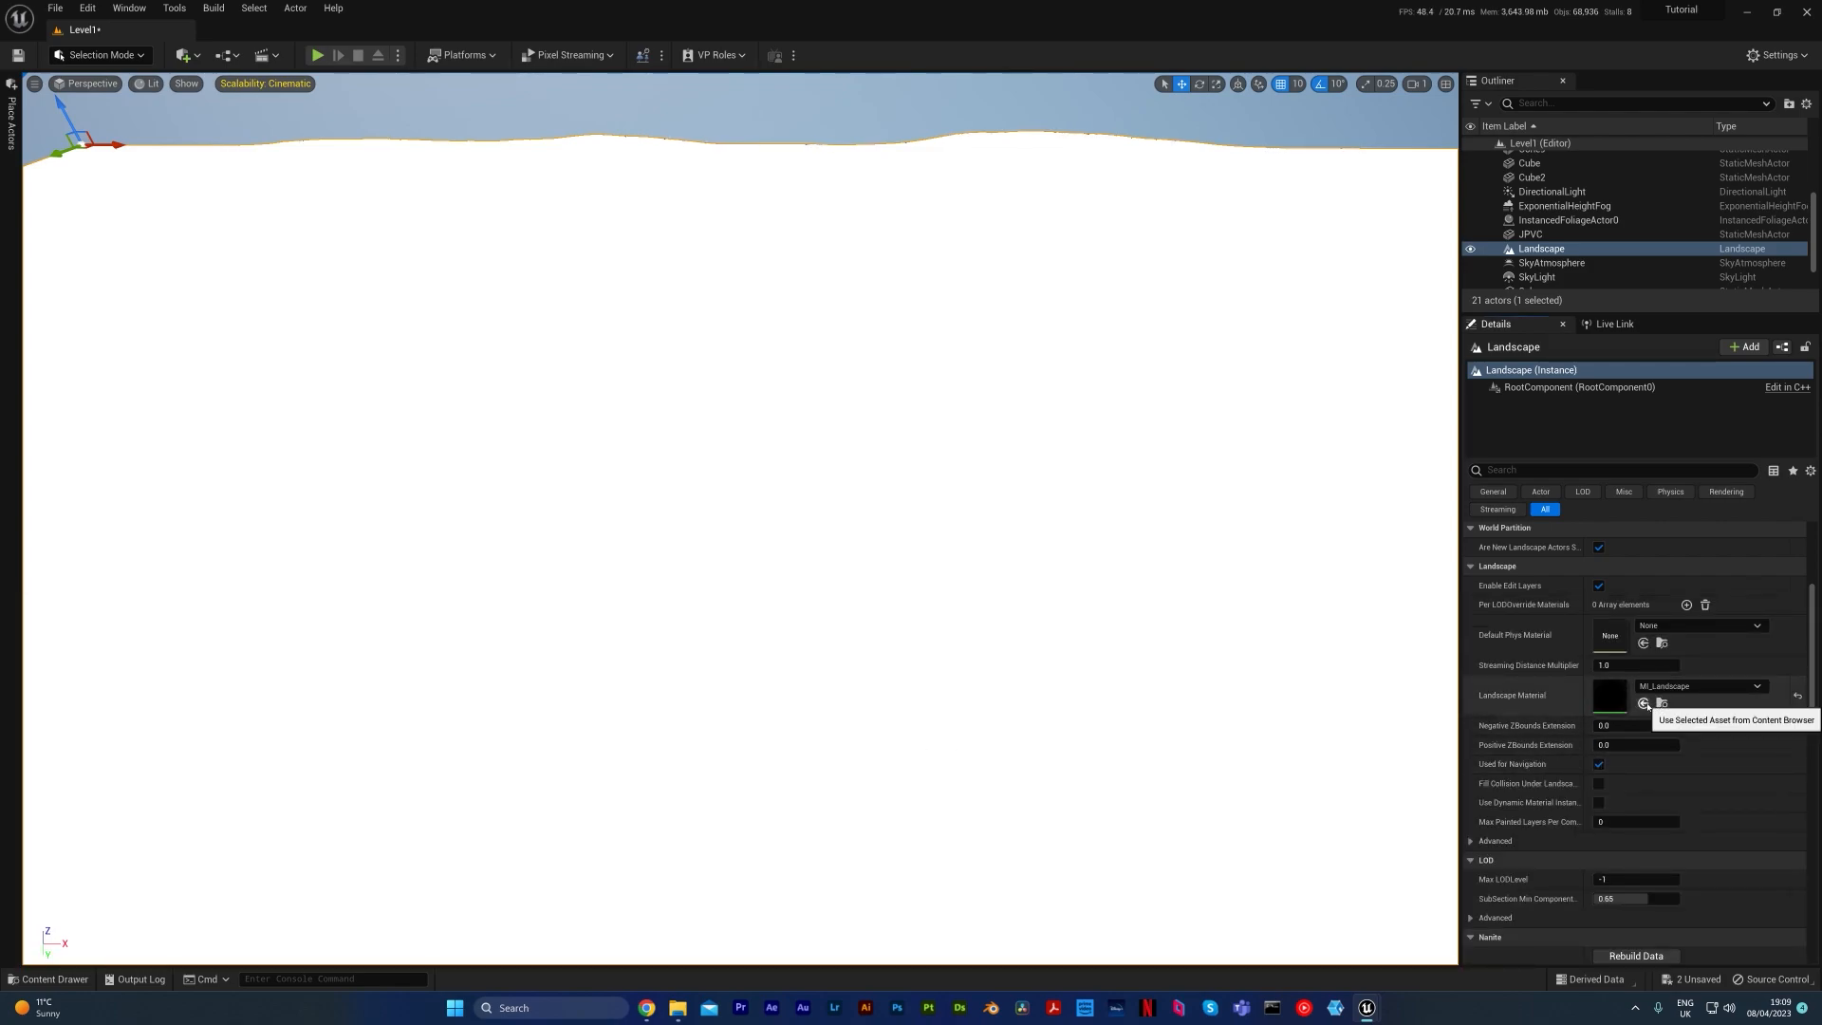
click(120, 61)
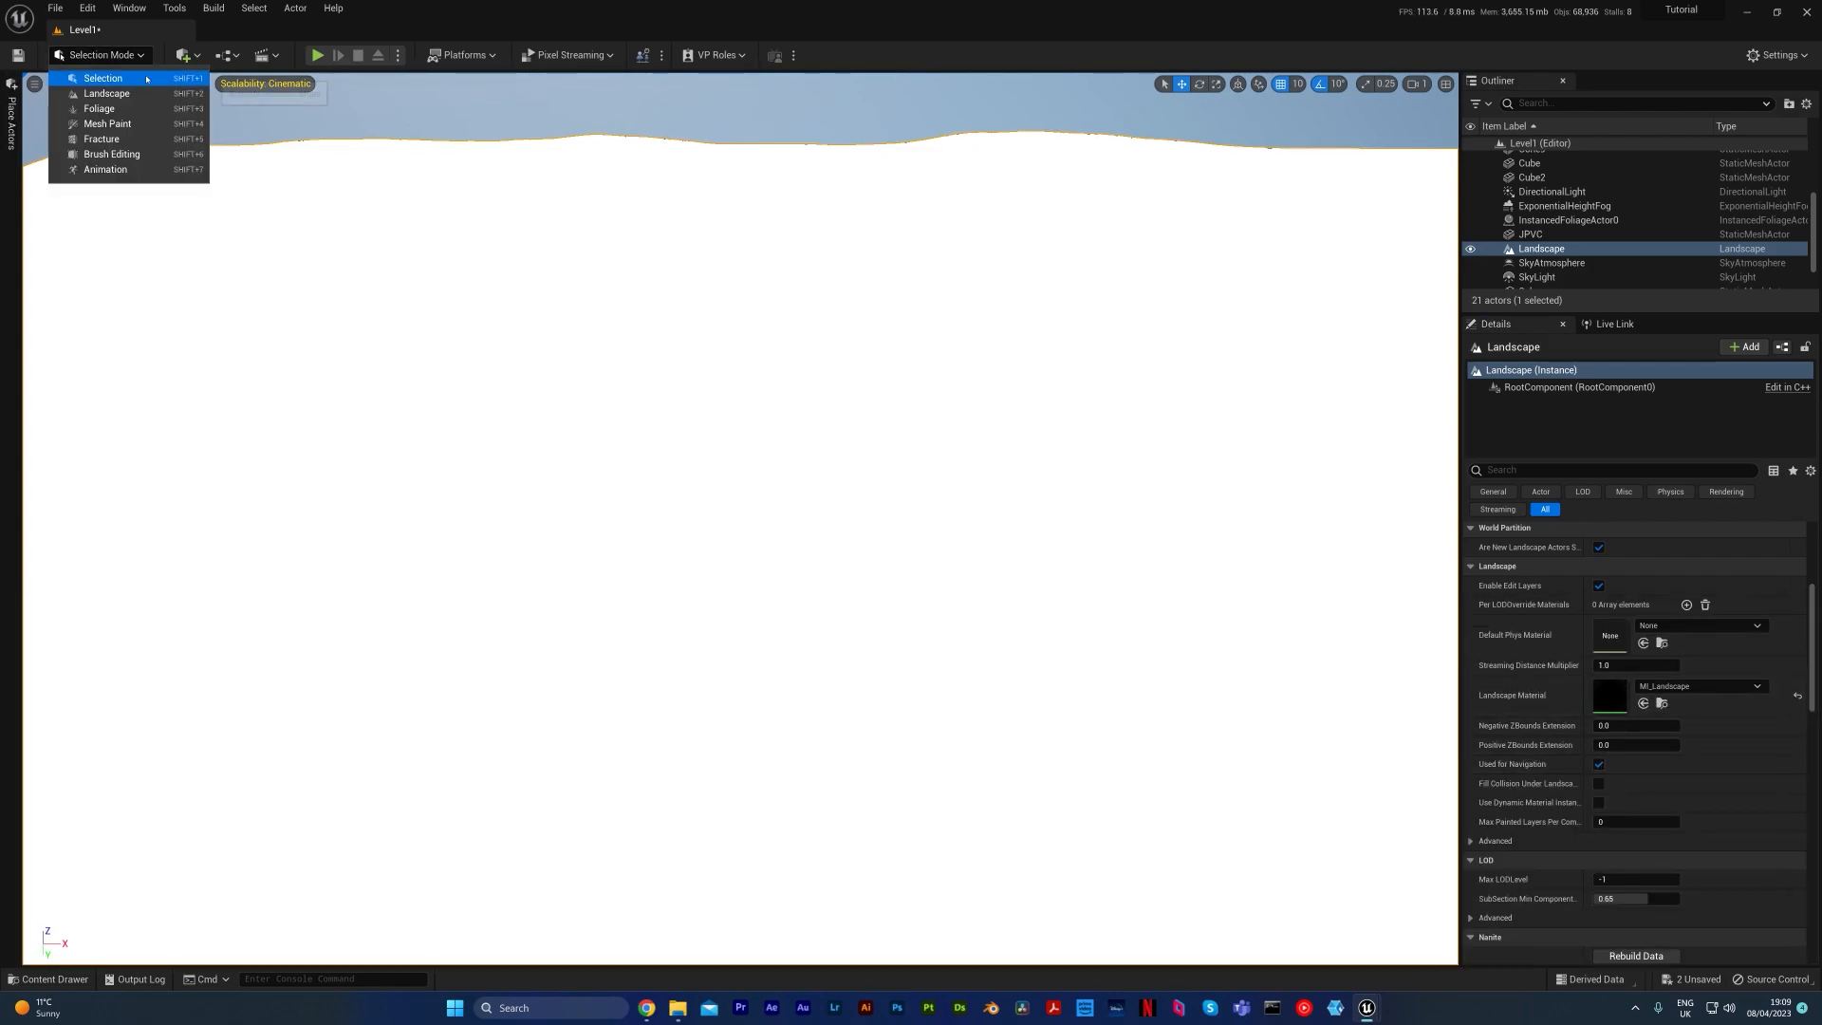
click(155, 88)
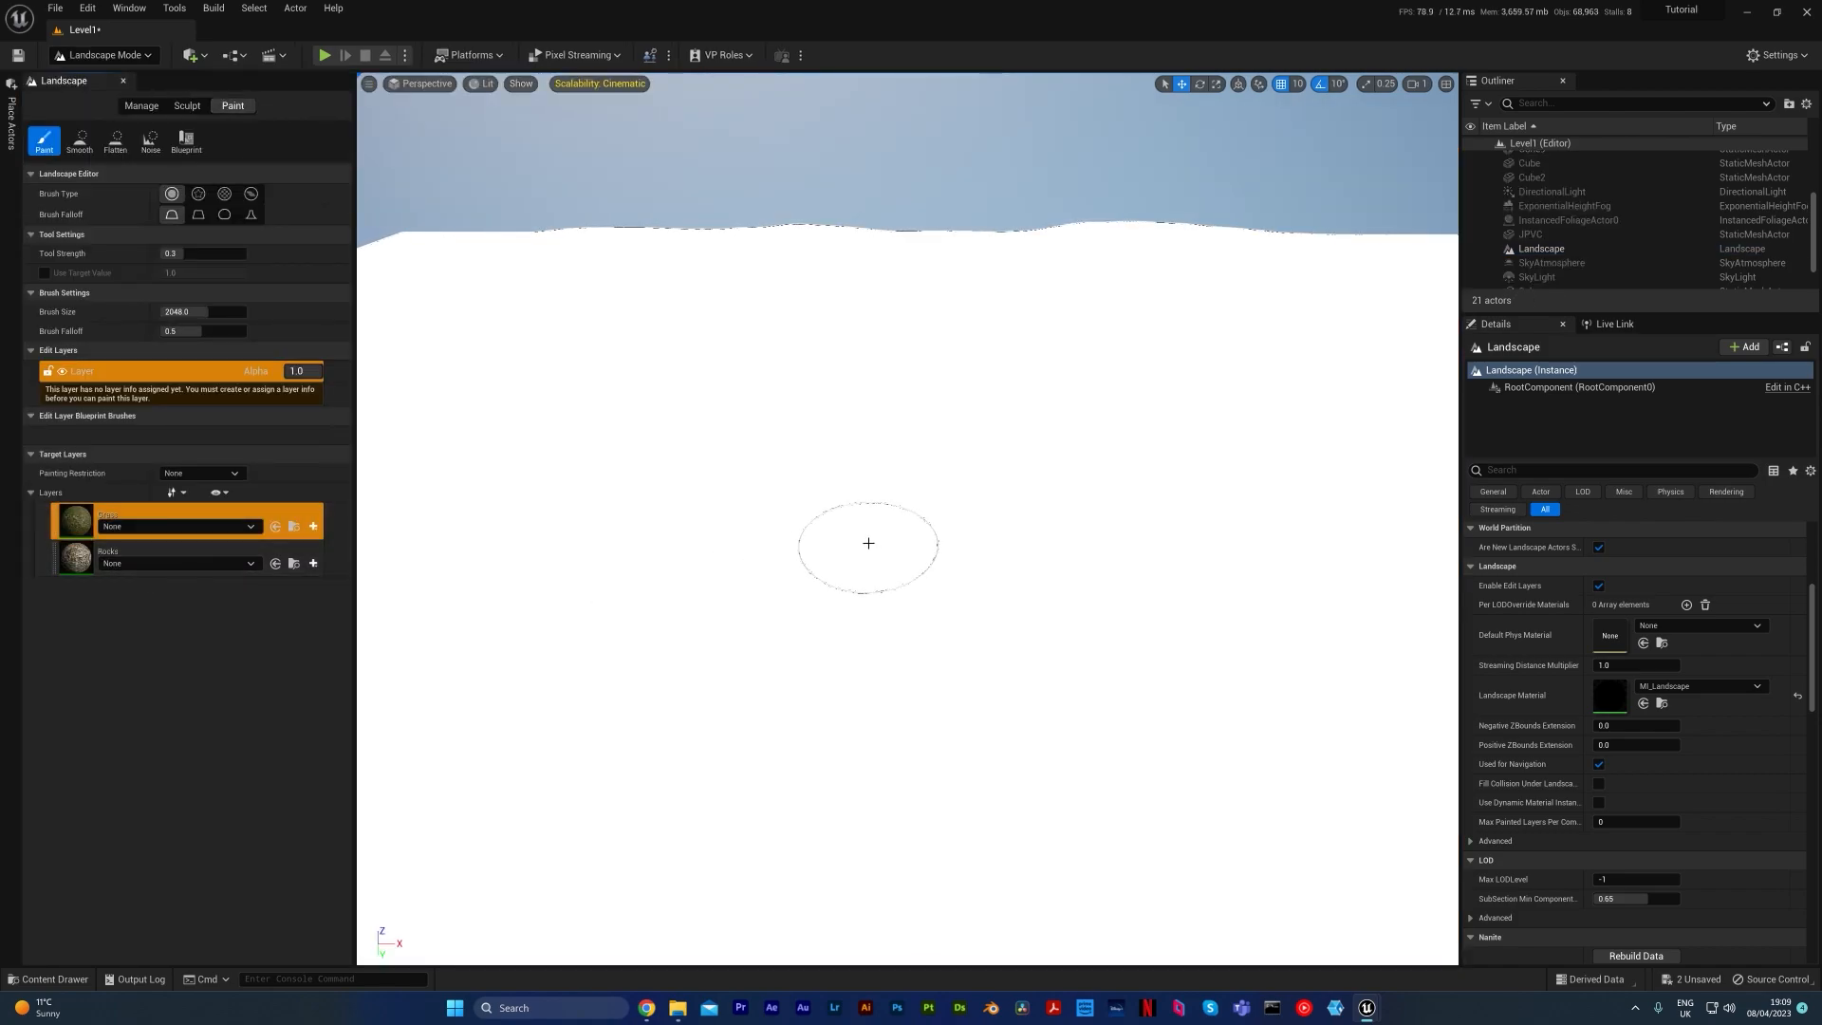
Step: Examine the layer info assets available for assigning to the Grass target layer
click(95, 524)
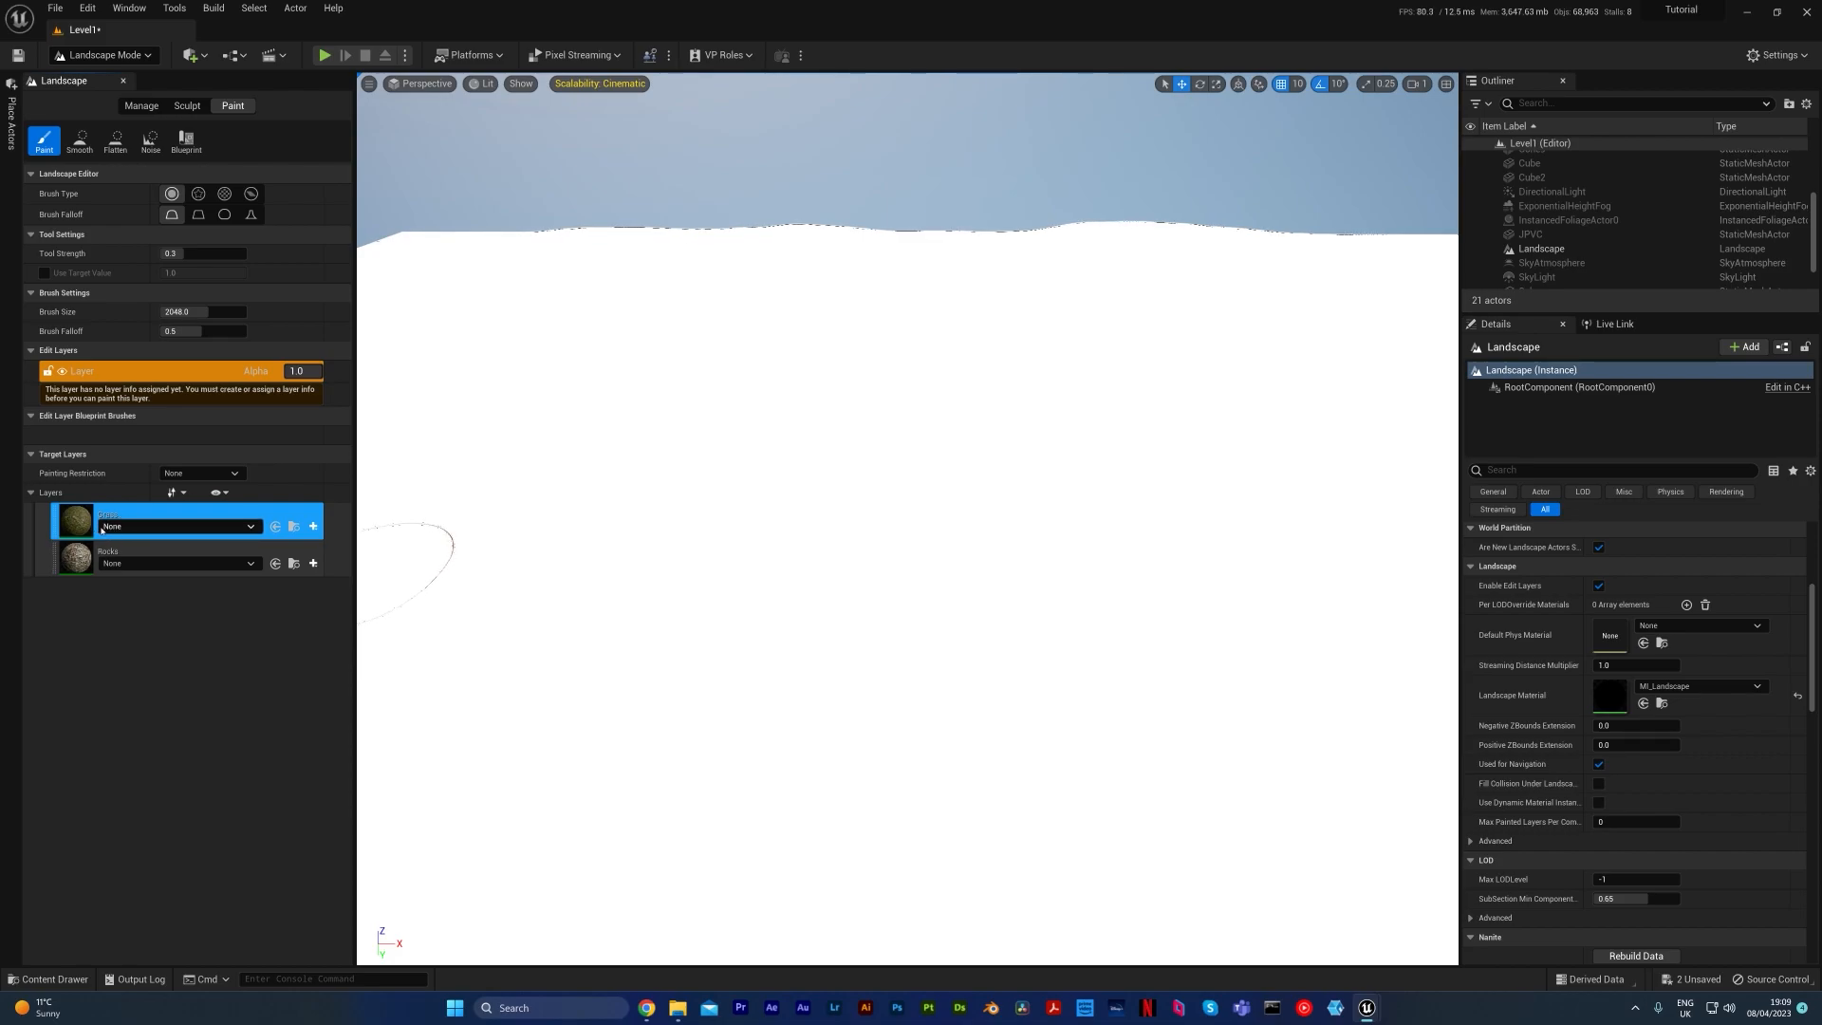
click(215, 527)
click(122, 534)
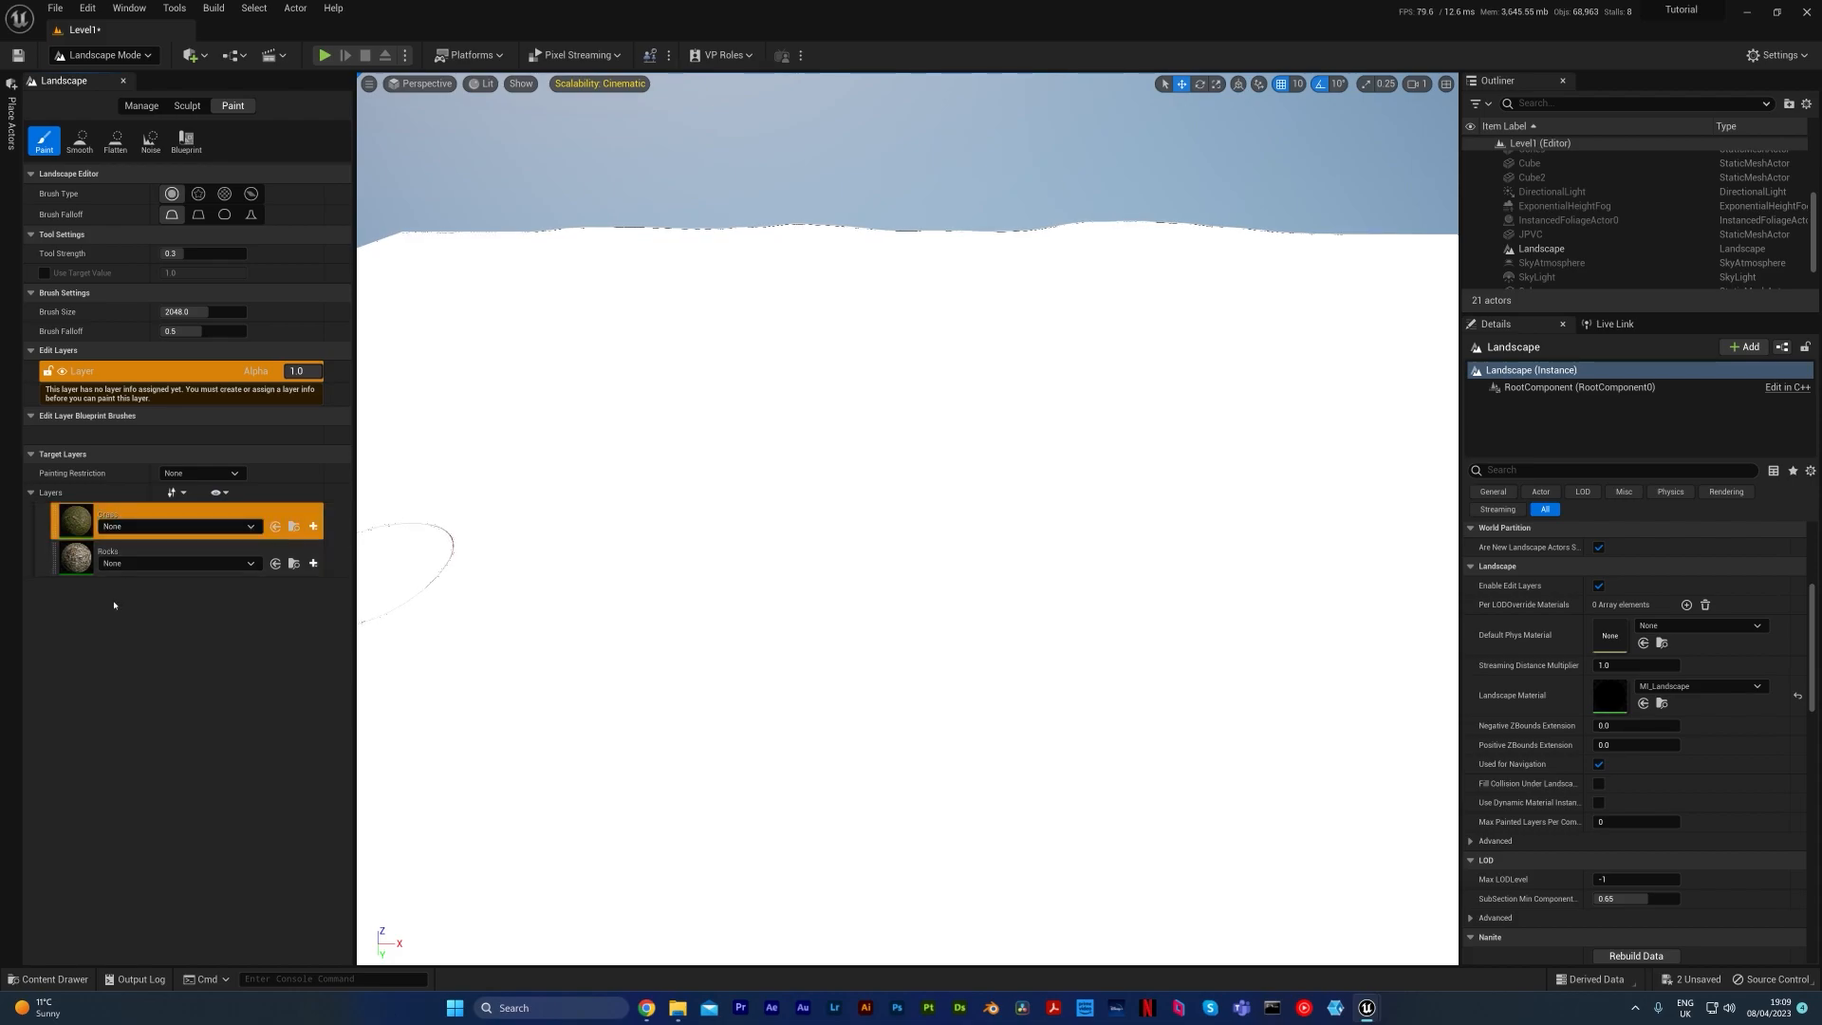
click(168, 567)
click(169, 567)
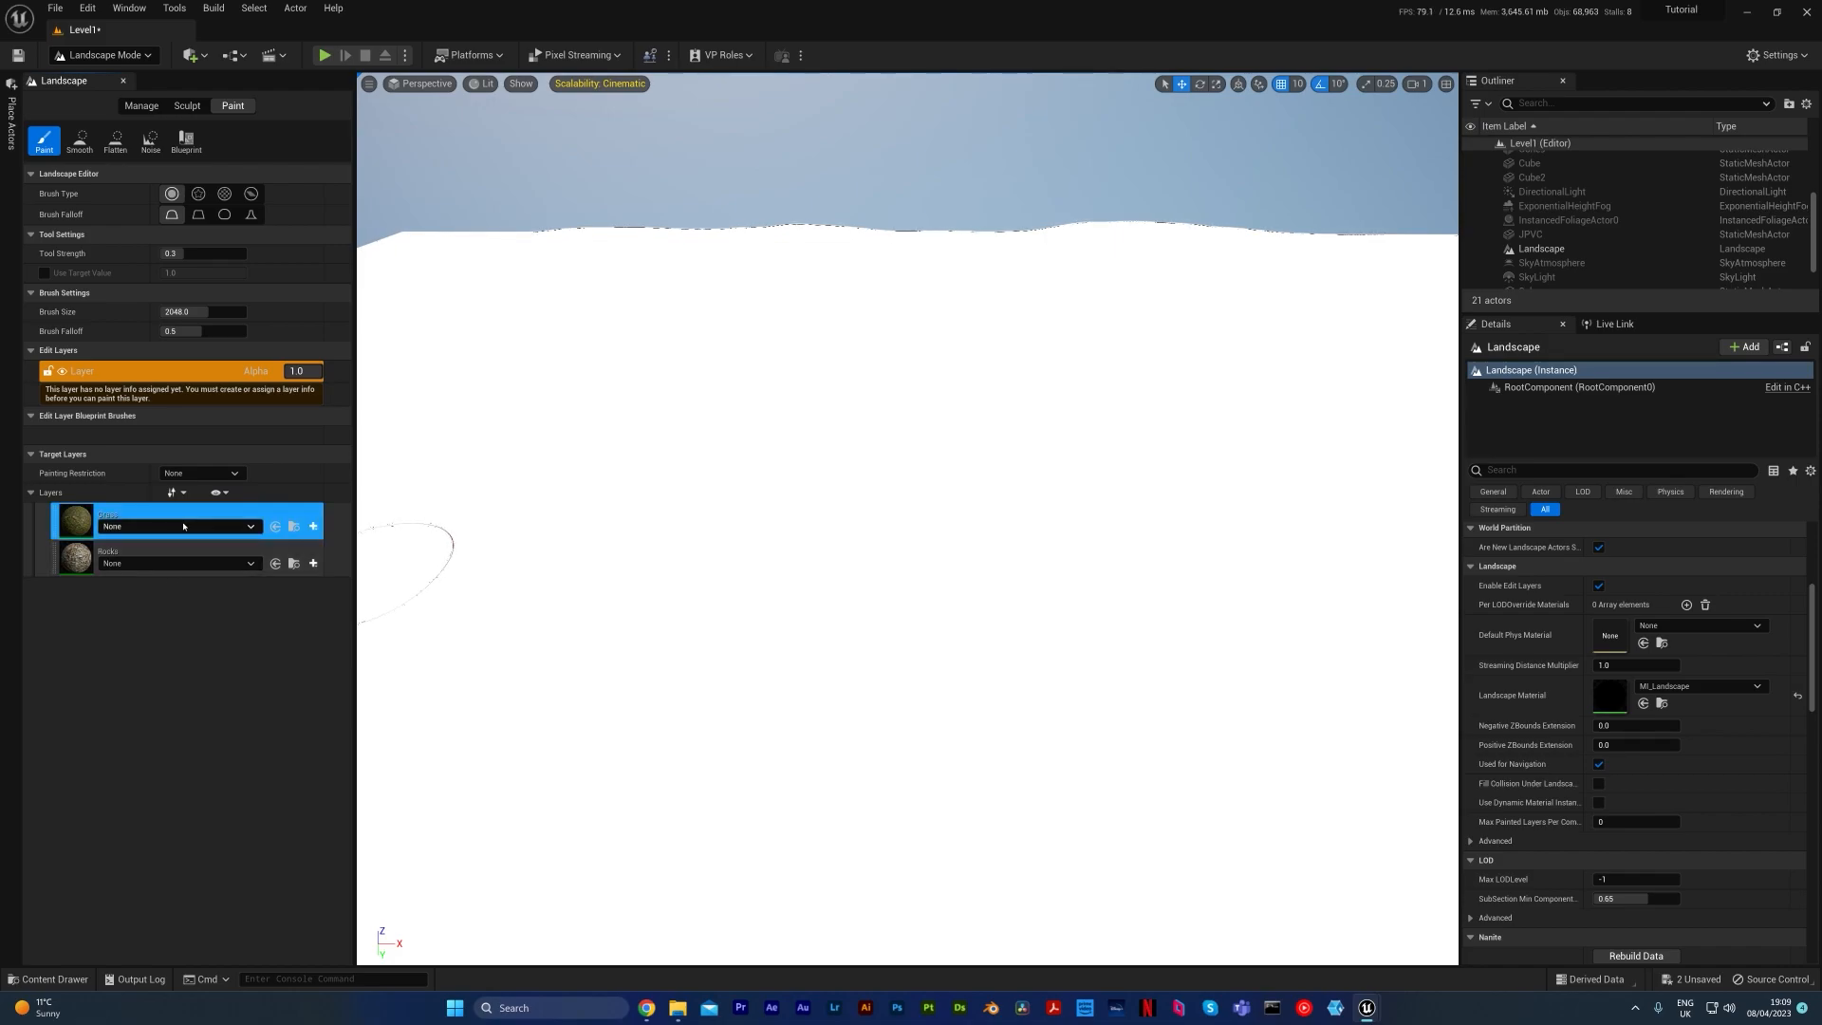
click(183, 526)
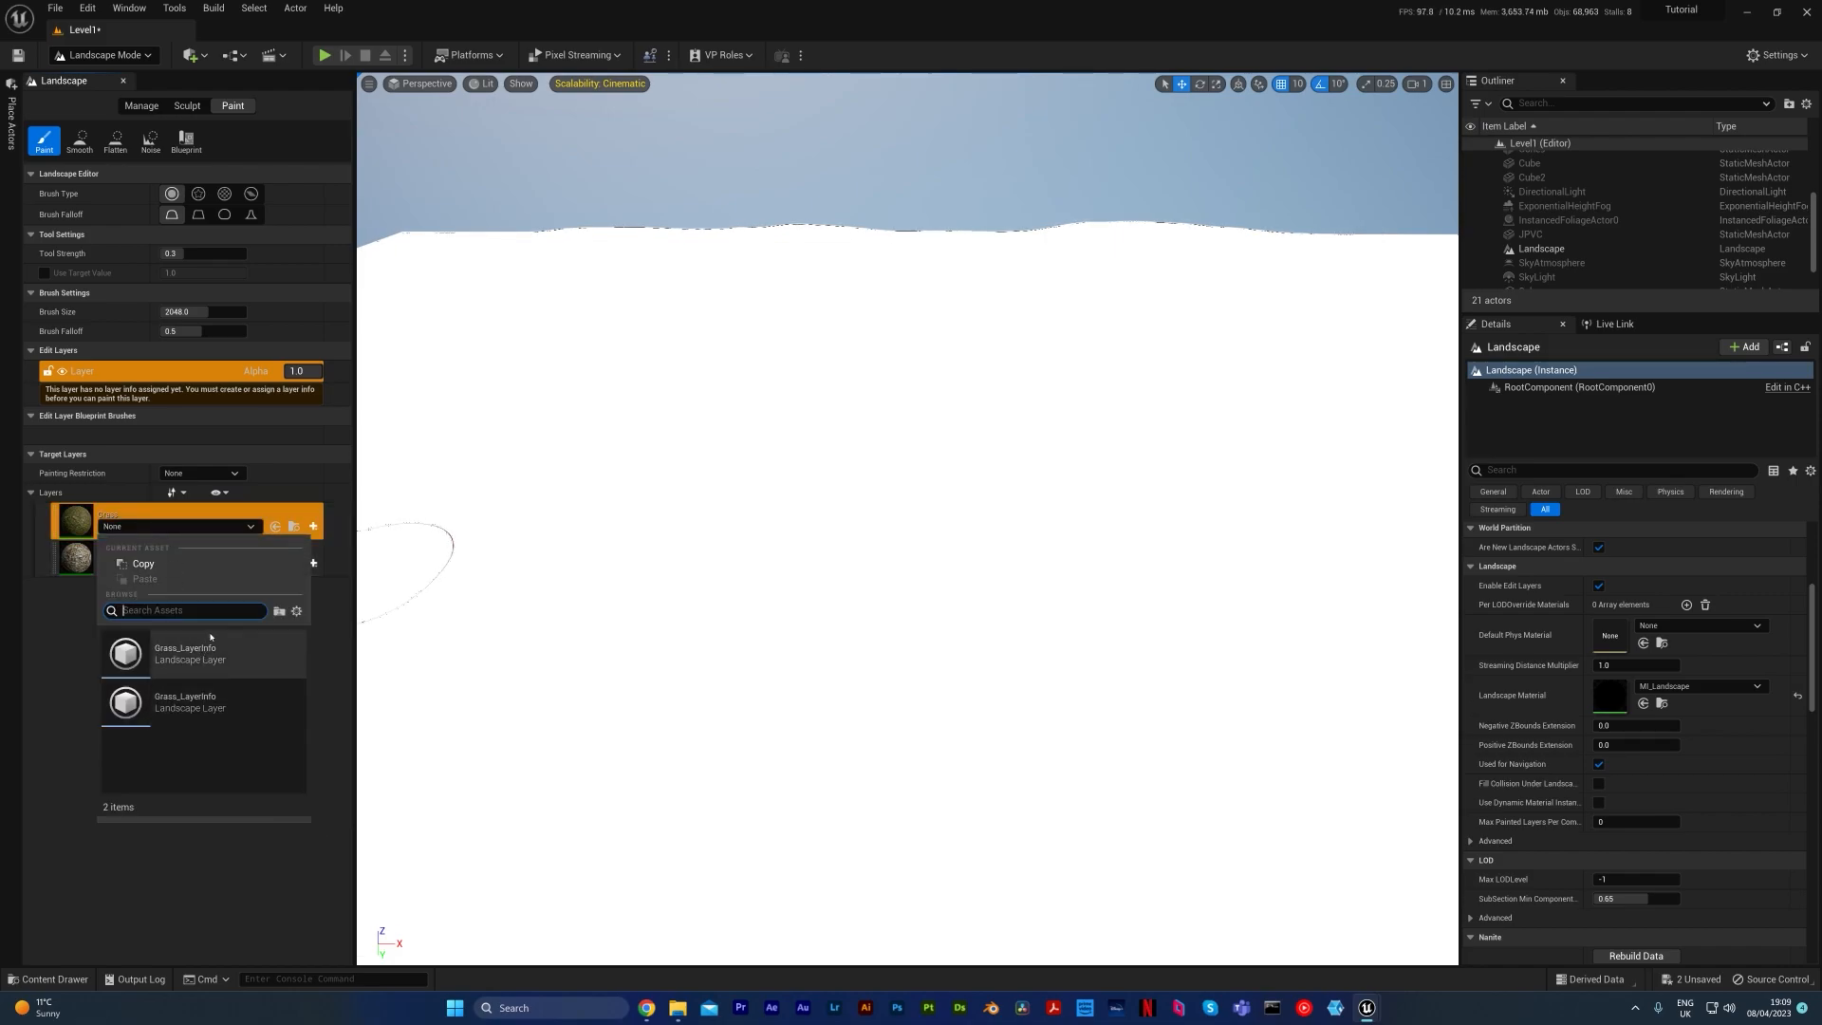
mouse_move(211, 649)
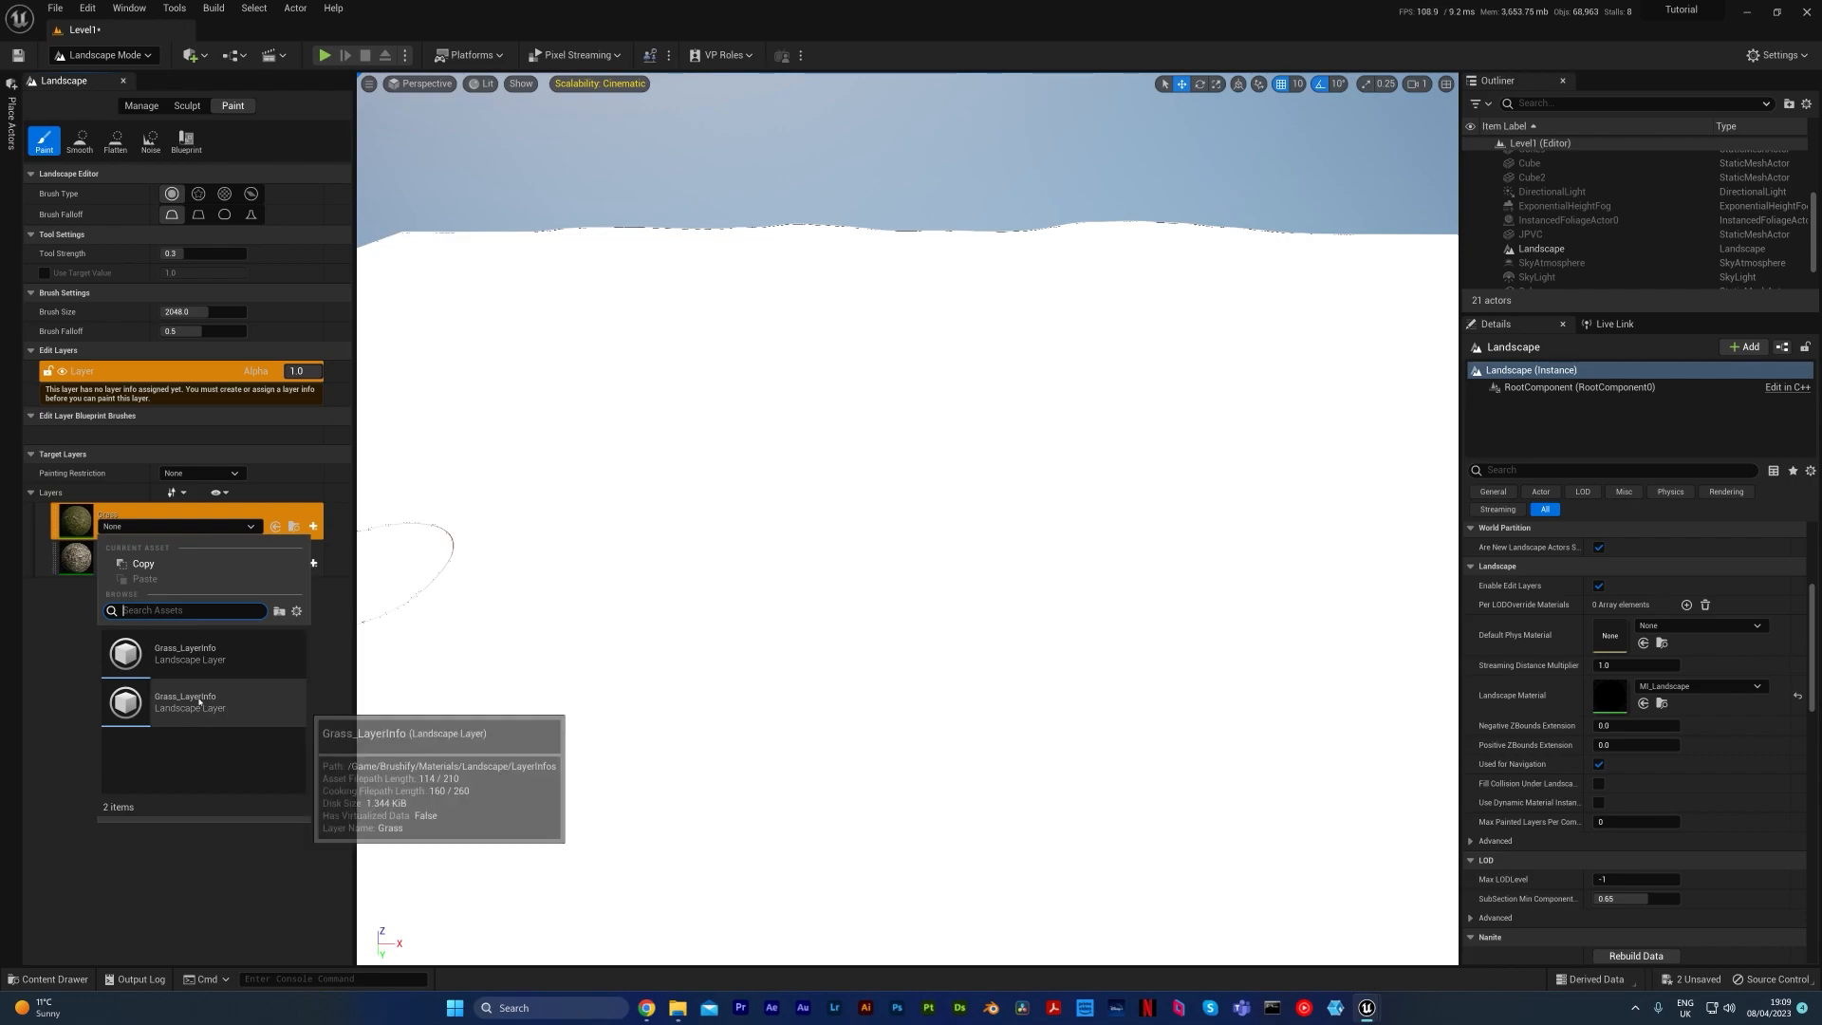
click(61, 630)
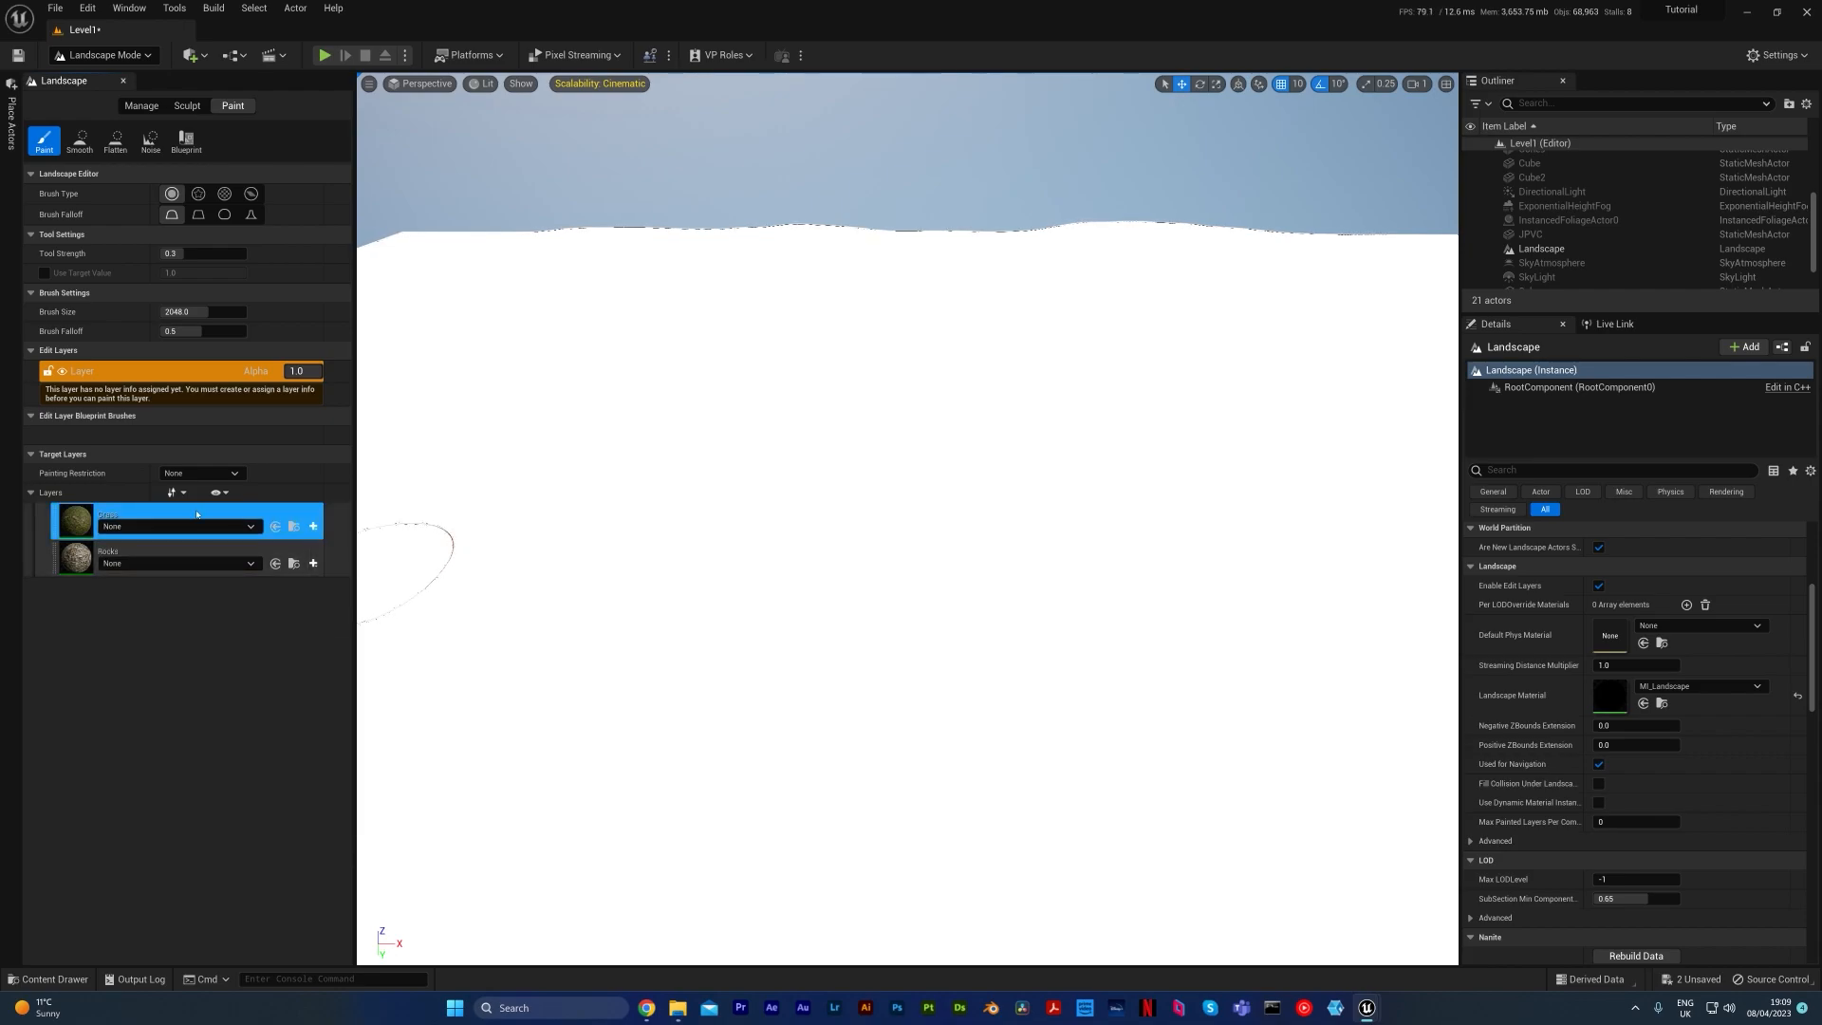
Step: Create a weight-blended layer info named Grass_LayerInfo for the Grass layer in the Level1_sharedassets folder
click(314, 528)
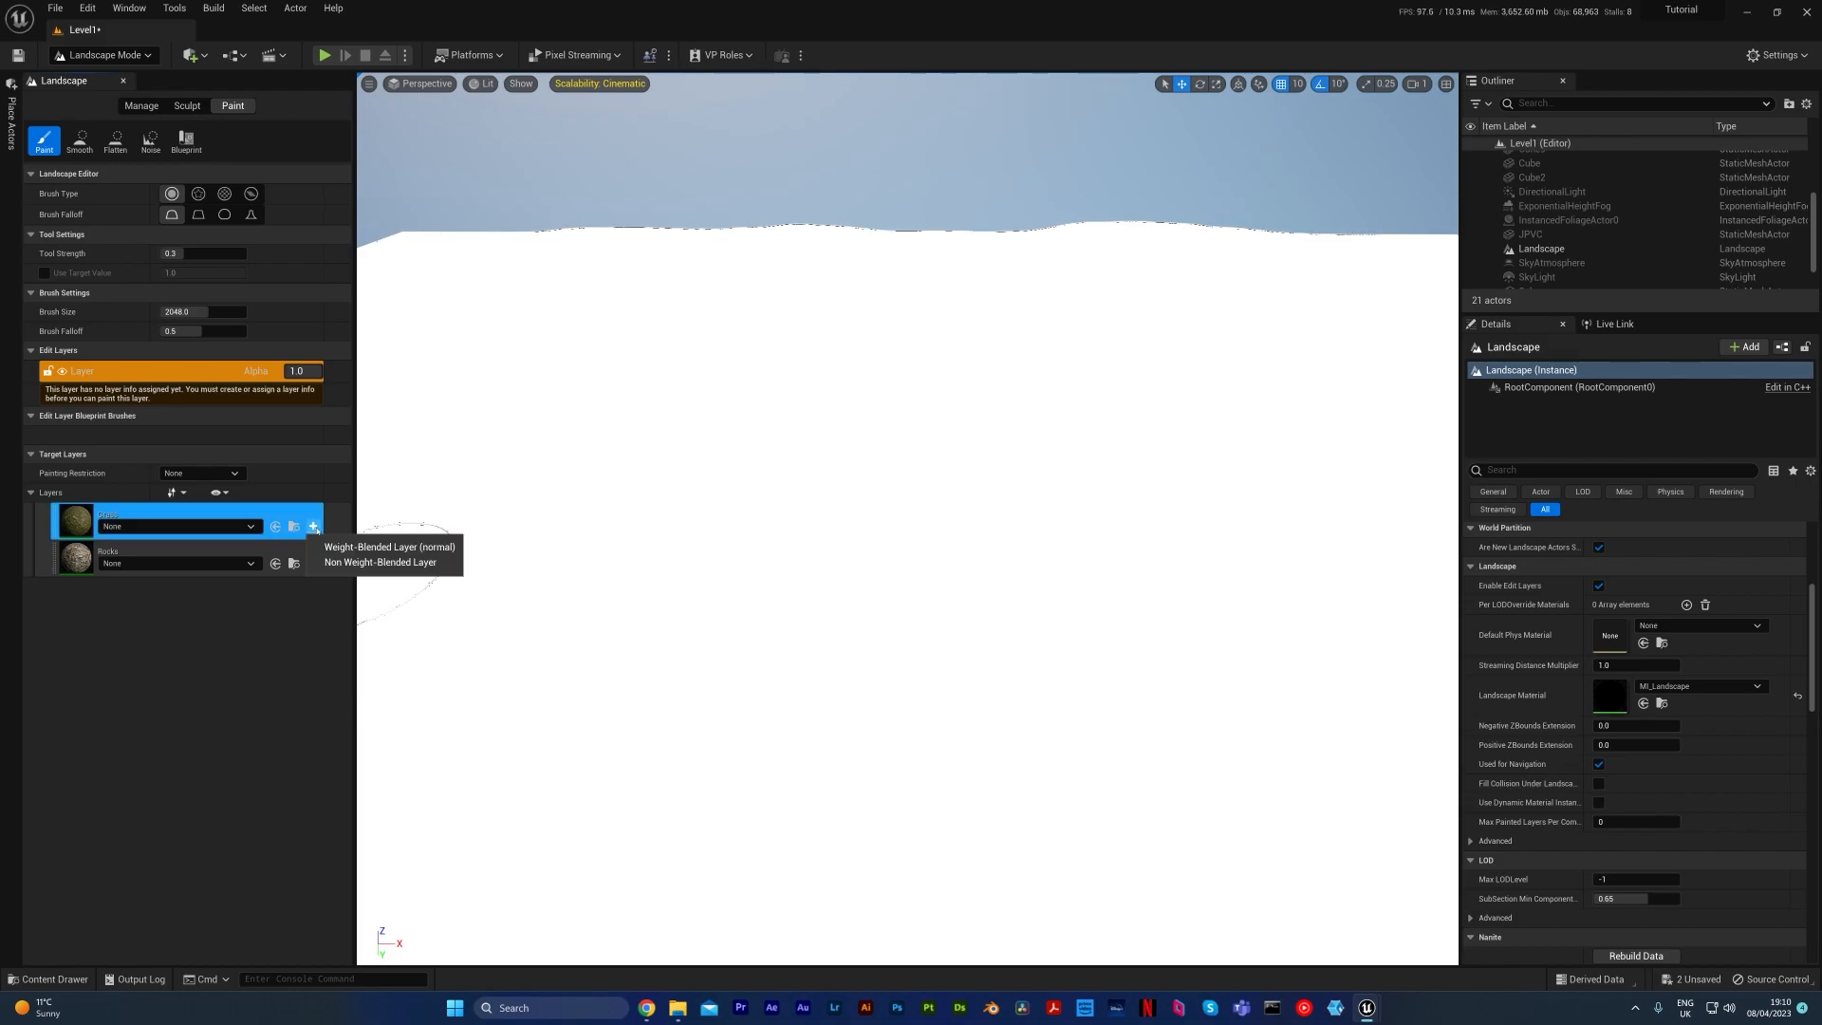
click(396, 547)
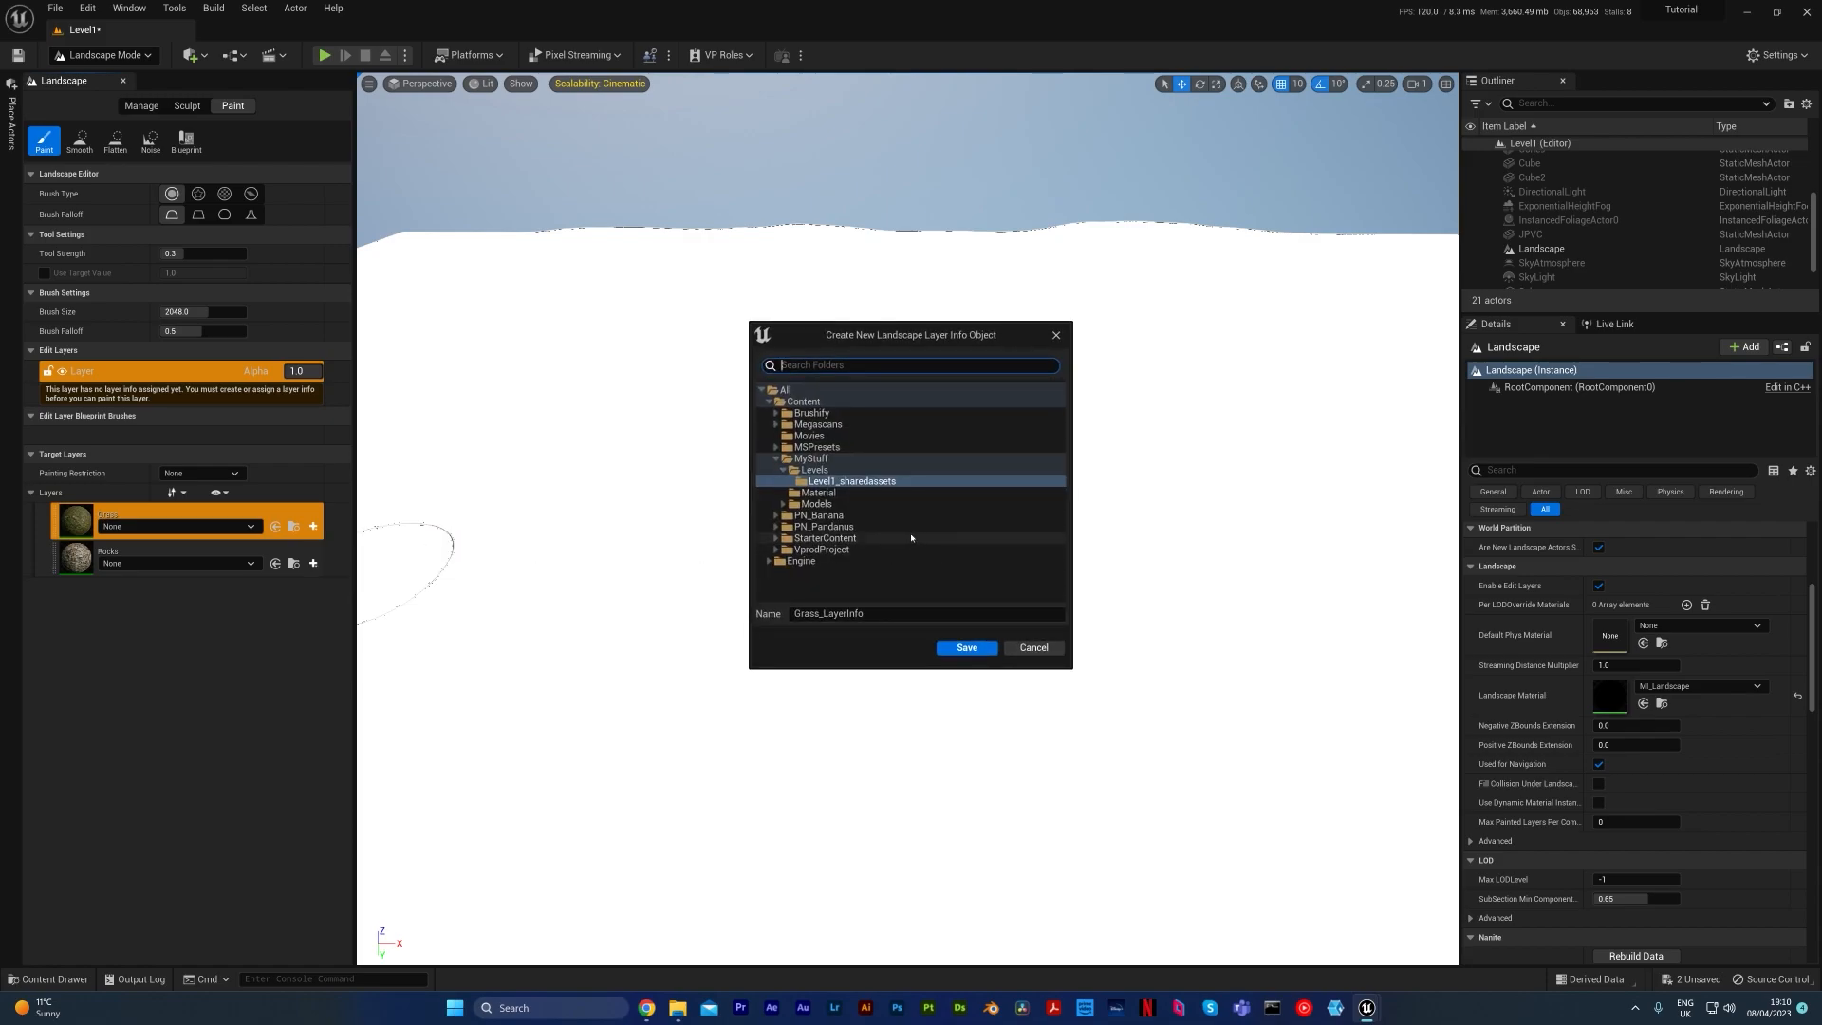
click(858, 480)
click(967, 647)
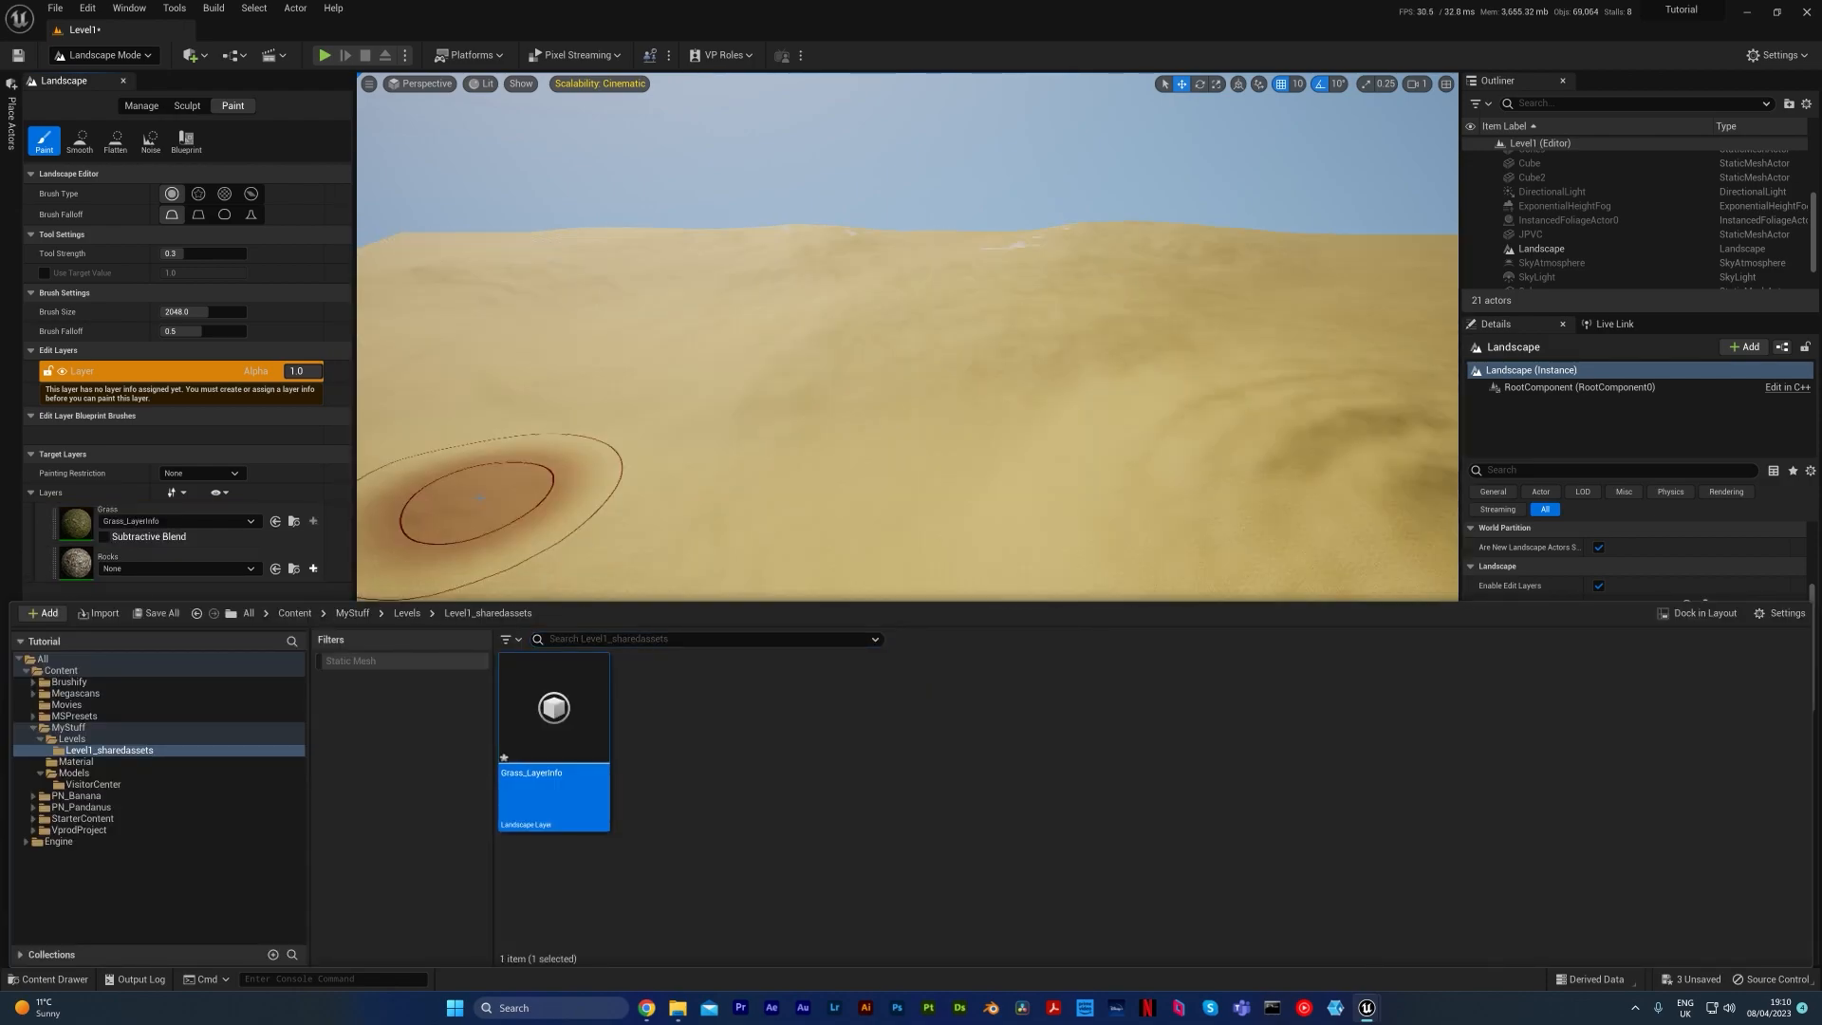
Step: Create a weight-blended layer info named Rocks_LayerInfo for the Rocks layer in the Level1_sharedassets folder
click(313, 568)
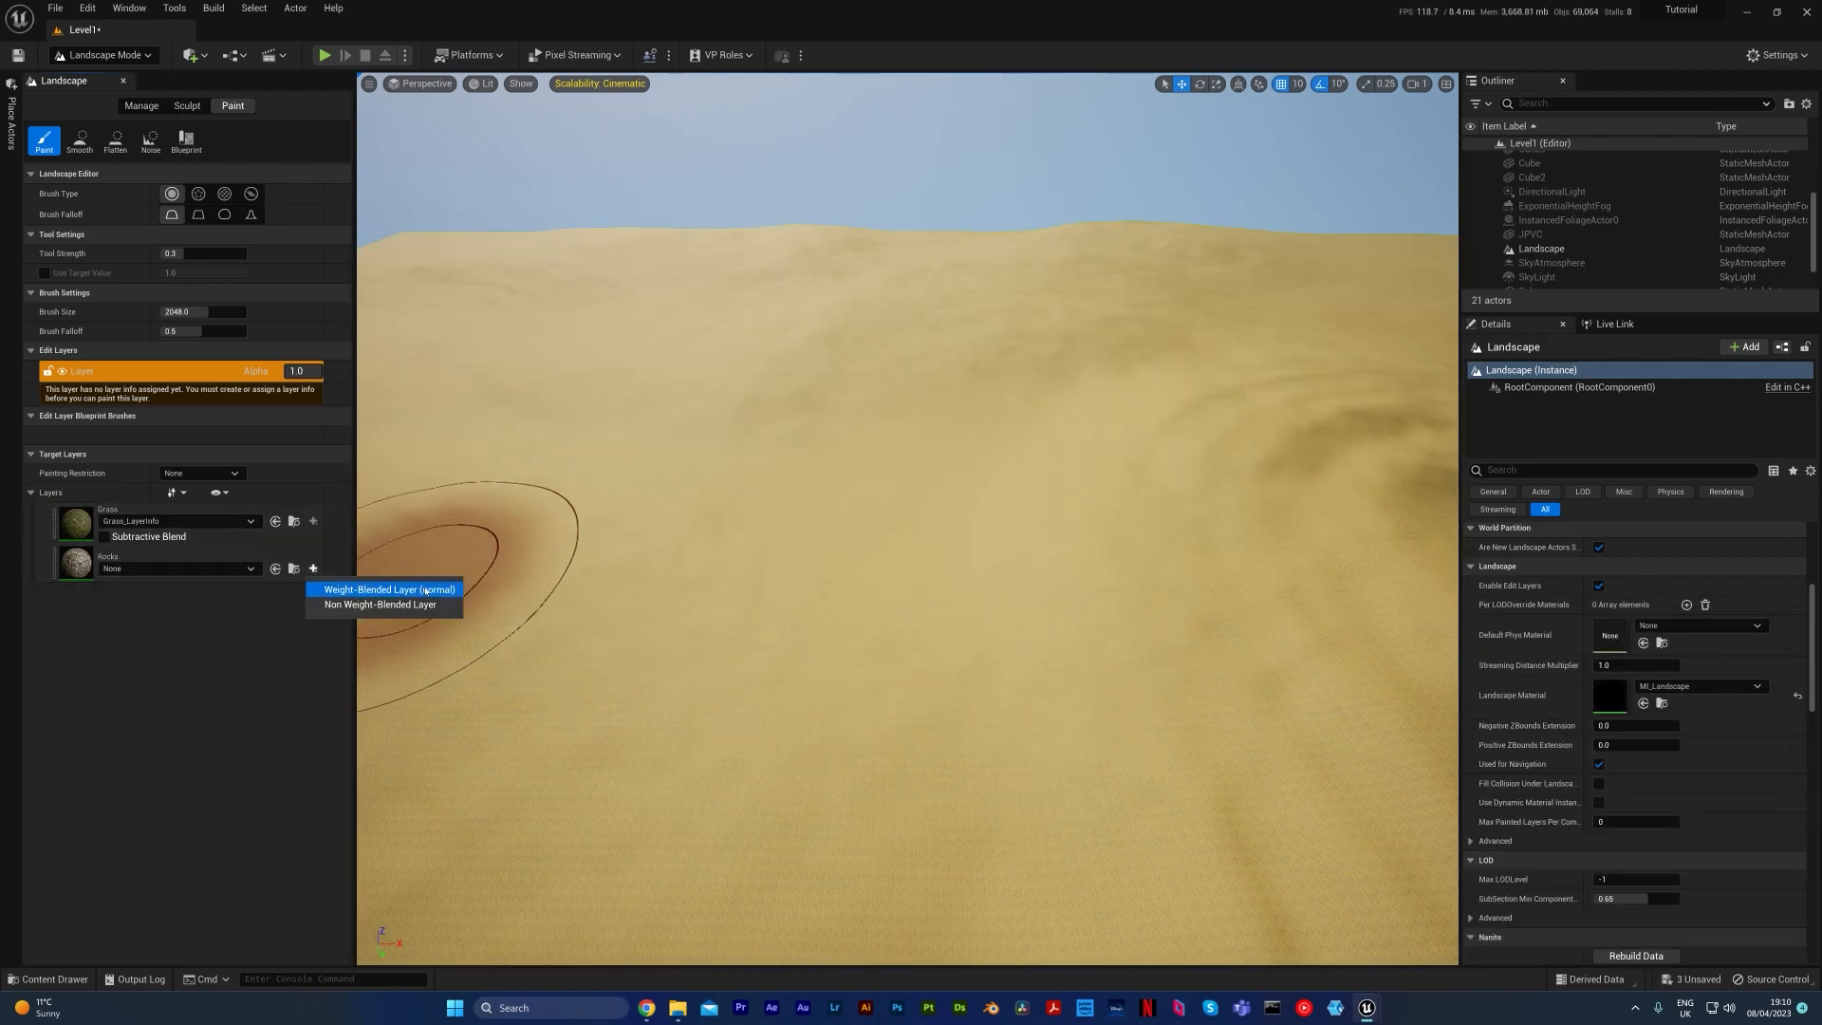
click(425, 591)
click(963, 648)
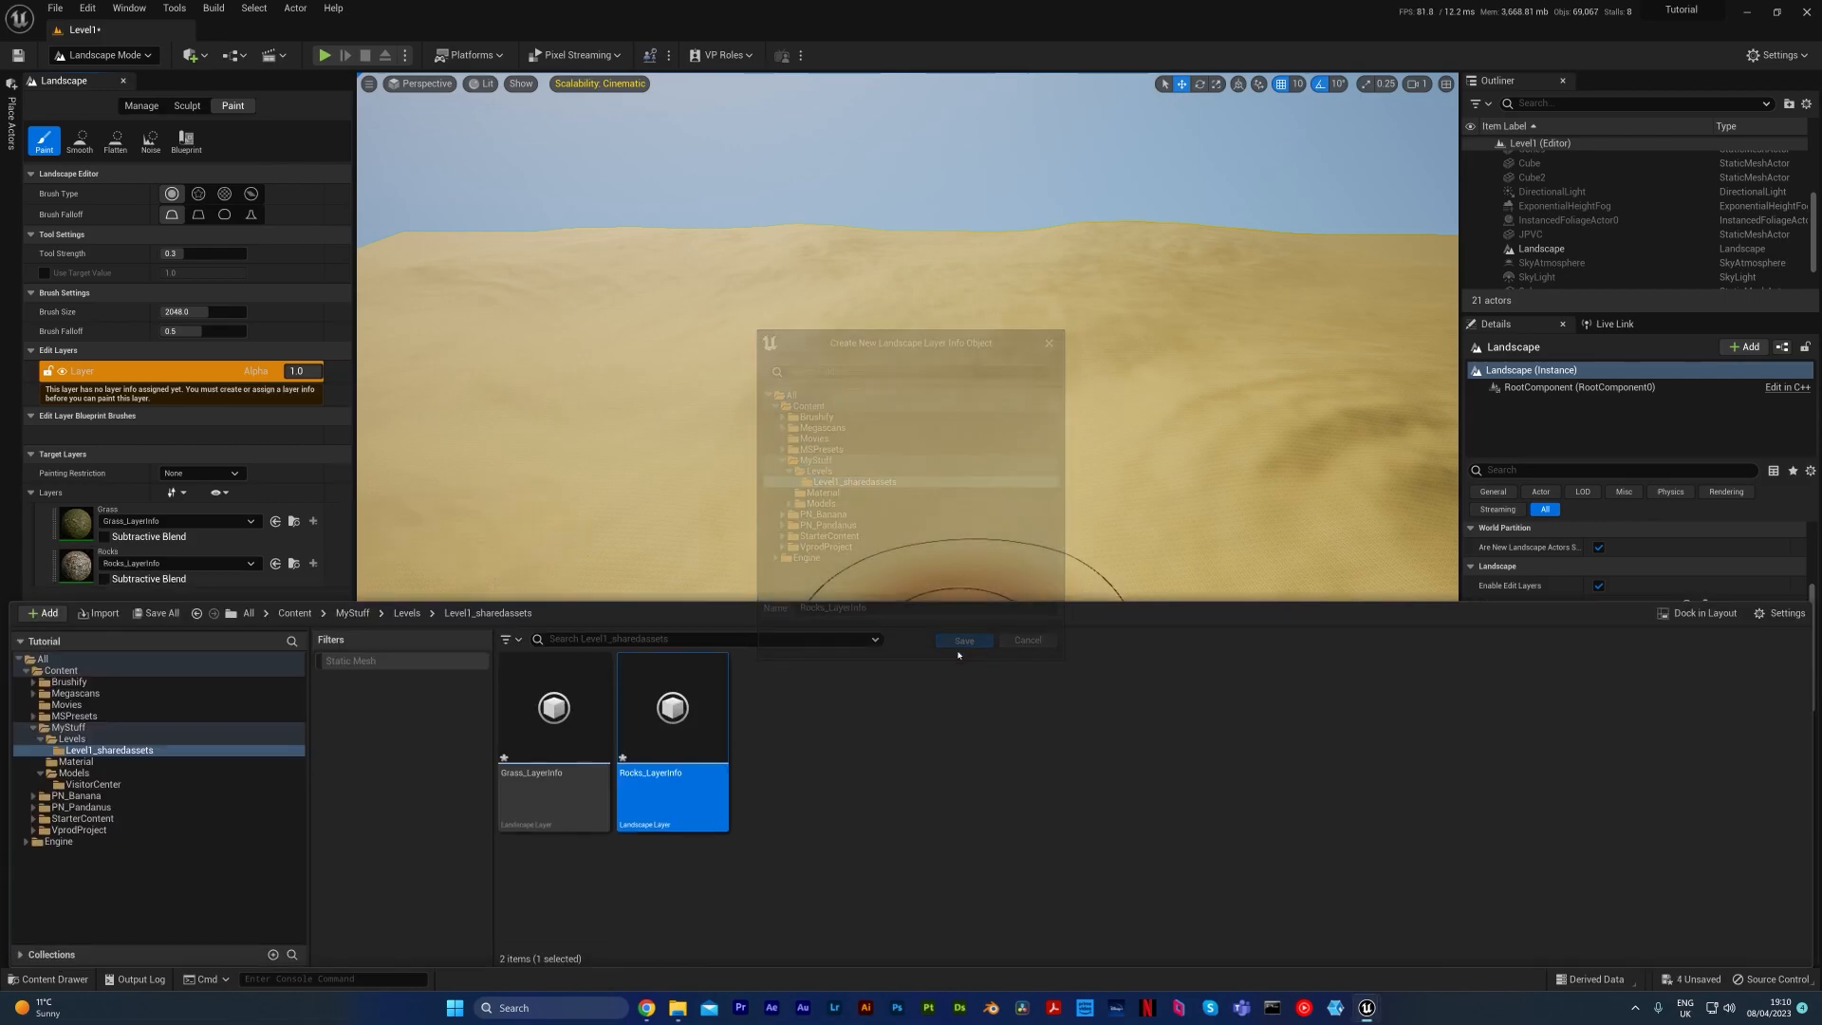
key(ctrl+space)
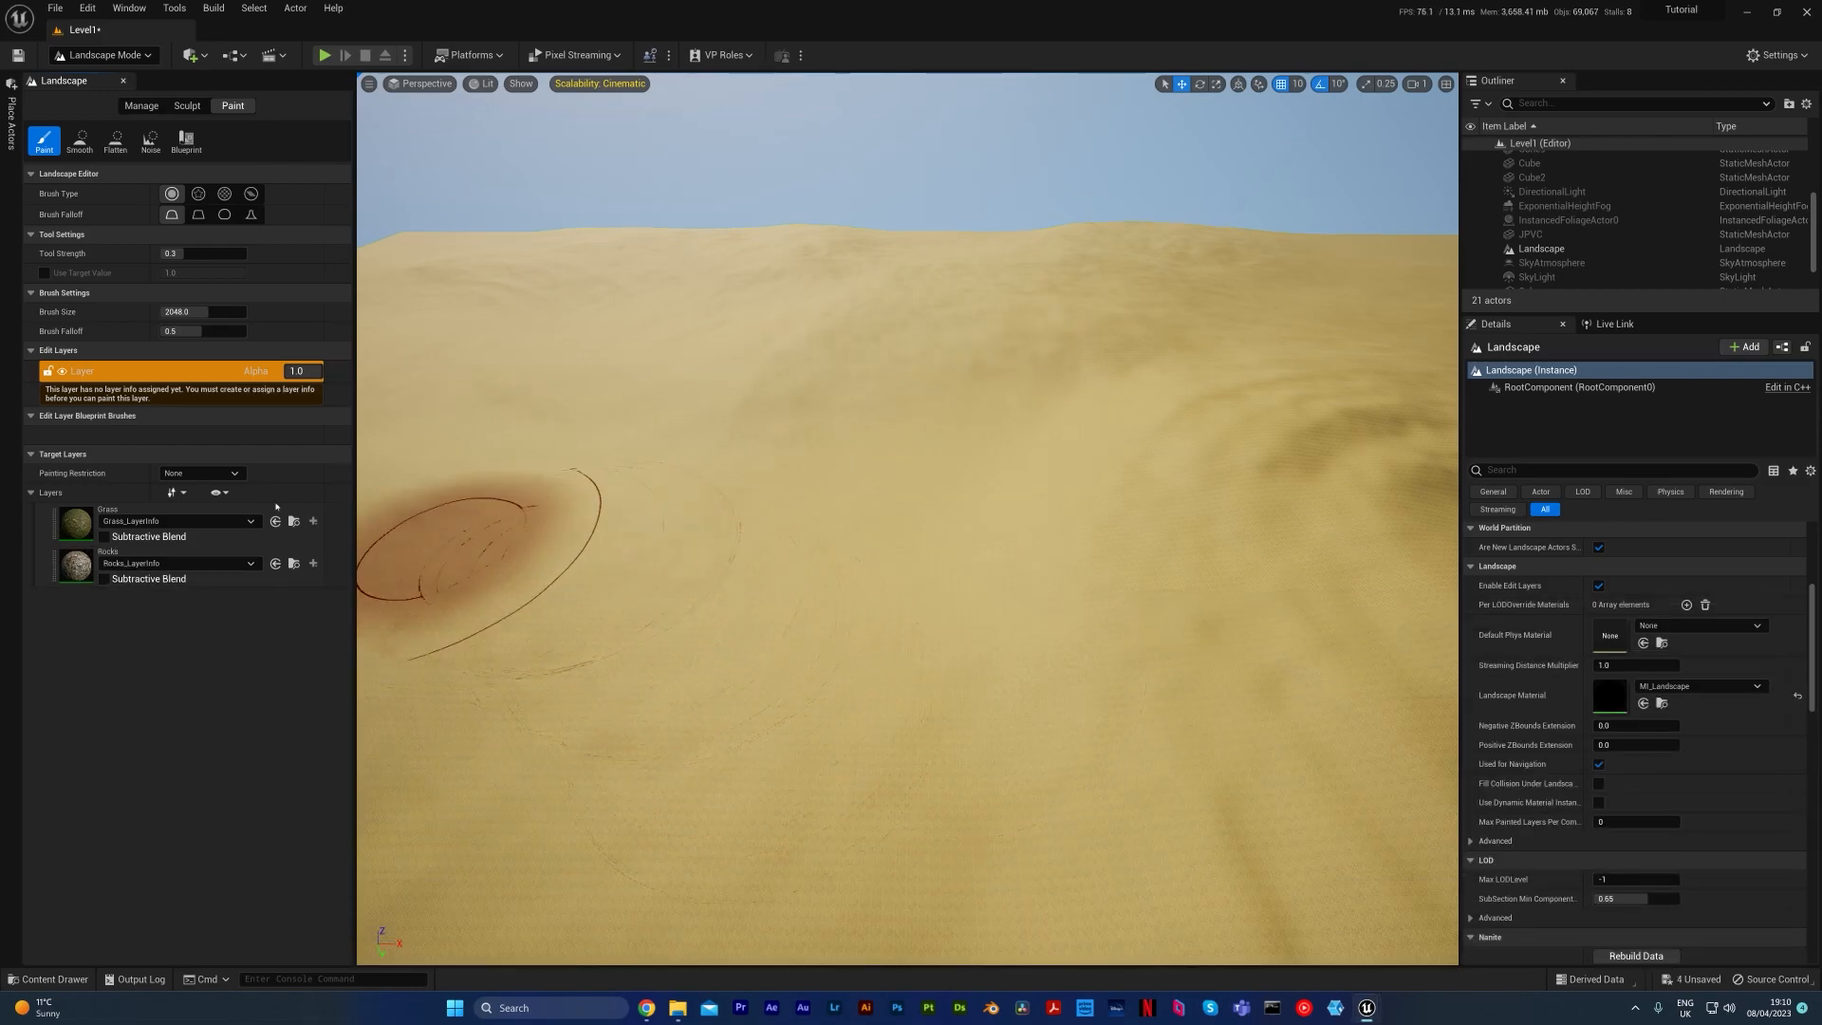
Step: Test-paint a patch of the Rocks layer on the landscape and paint over it with the Grass layer
click(104, 550)
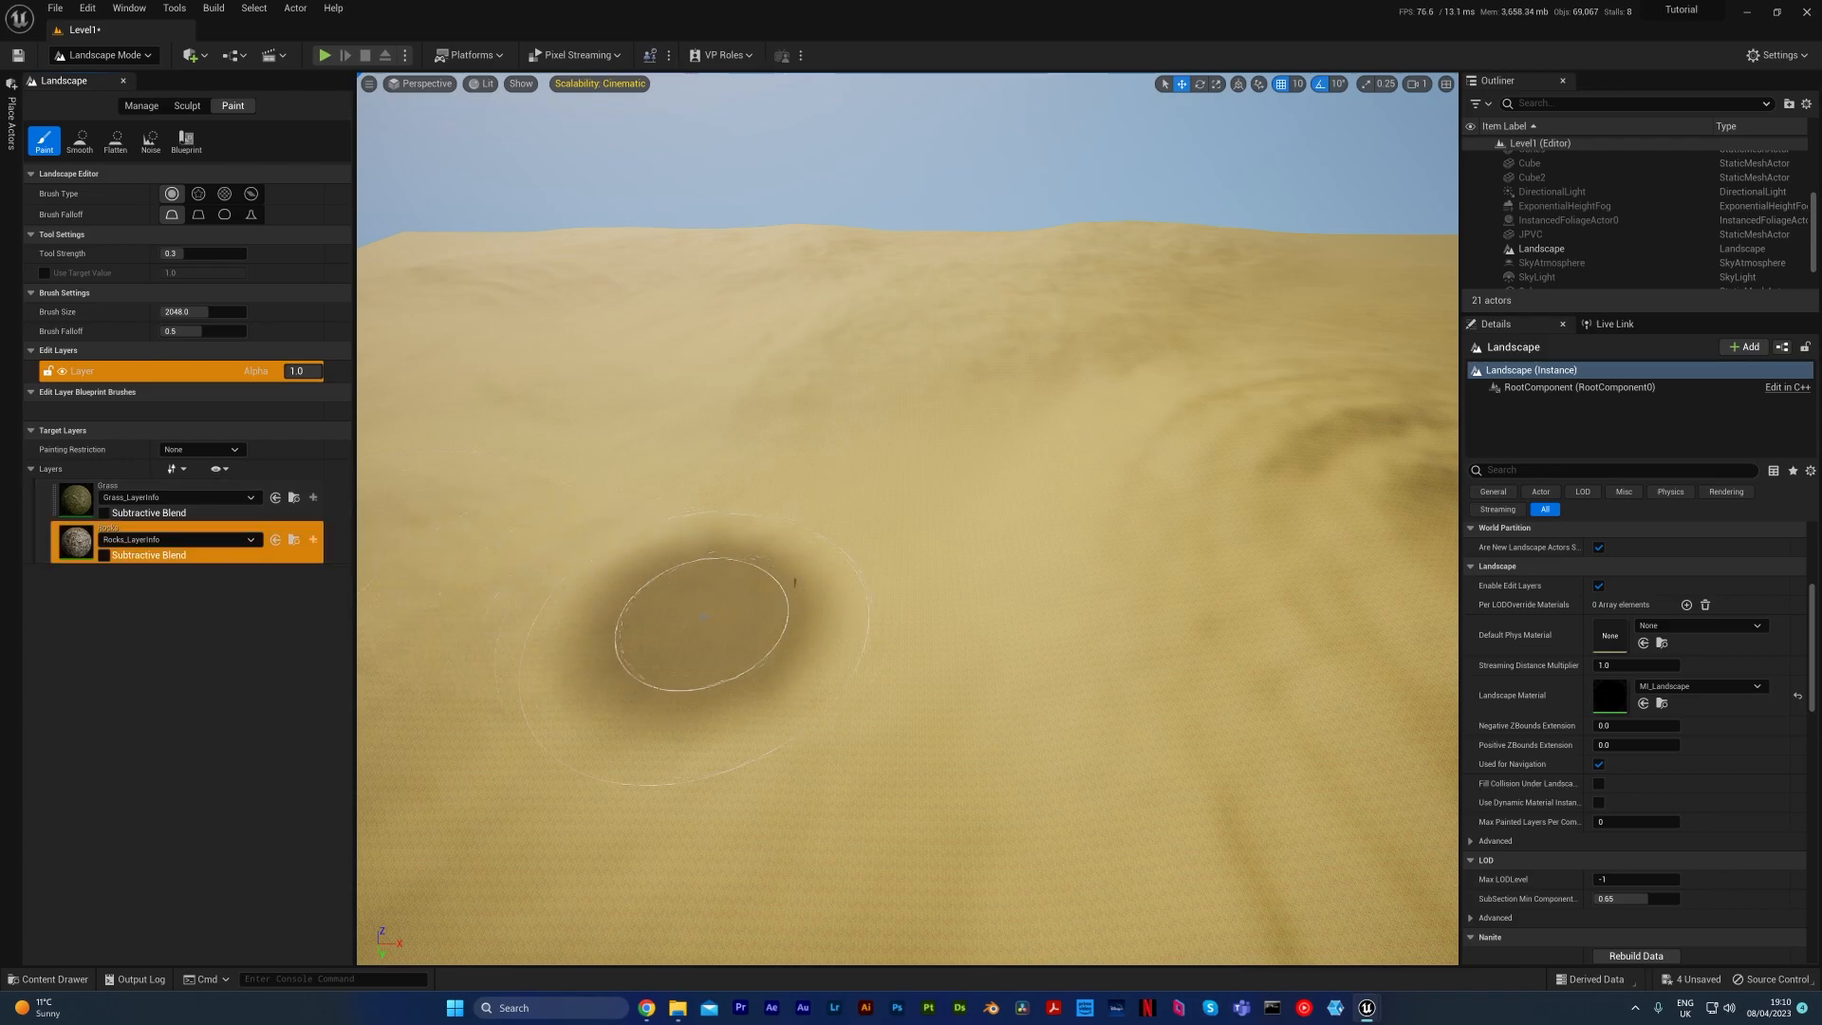
click(117, 487)
click(122, 528)
mouse_move(902, 679)
mouse_down()
mouse_move(874, 632)
mouse_move(839, 688)
mouse_move(841, 655)
mouse_up()
mouse_move(1066, 598)
right_down()
mouse_move(1062, 679)
mouse_move(1061, 560)
mouse_move(1153, 569)
mouse_move(1028, 590)
mouse_move(1033, 480)
mouse_move(1171, 493)
mouse_move(1191, 551)
mouse_move(1186, 655)
mouse_move(1197, 570)
mouse_move(1272, 536)
mouse_move(1390, 529)
mouse_move(1171, 574)
mouse_move(1286, 561)
mouse_move(1025, 558)
mouse_move(979, 658)
right_up()
key(w)
key(w)
key(s)
key(w)
key(s)
key(e)
key(s)
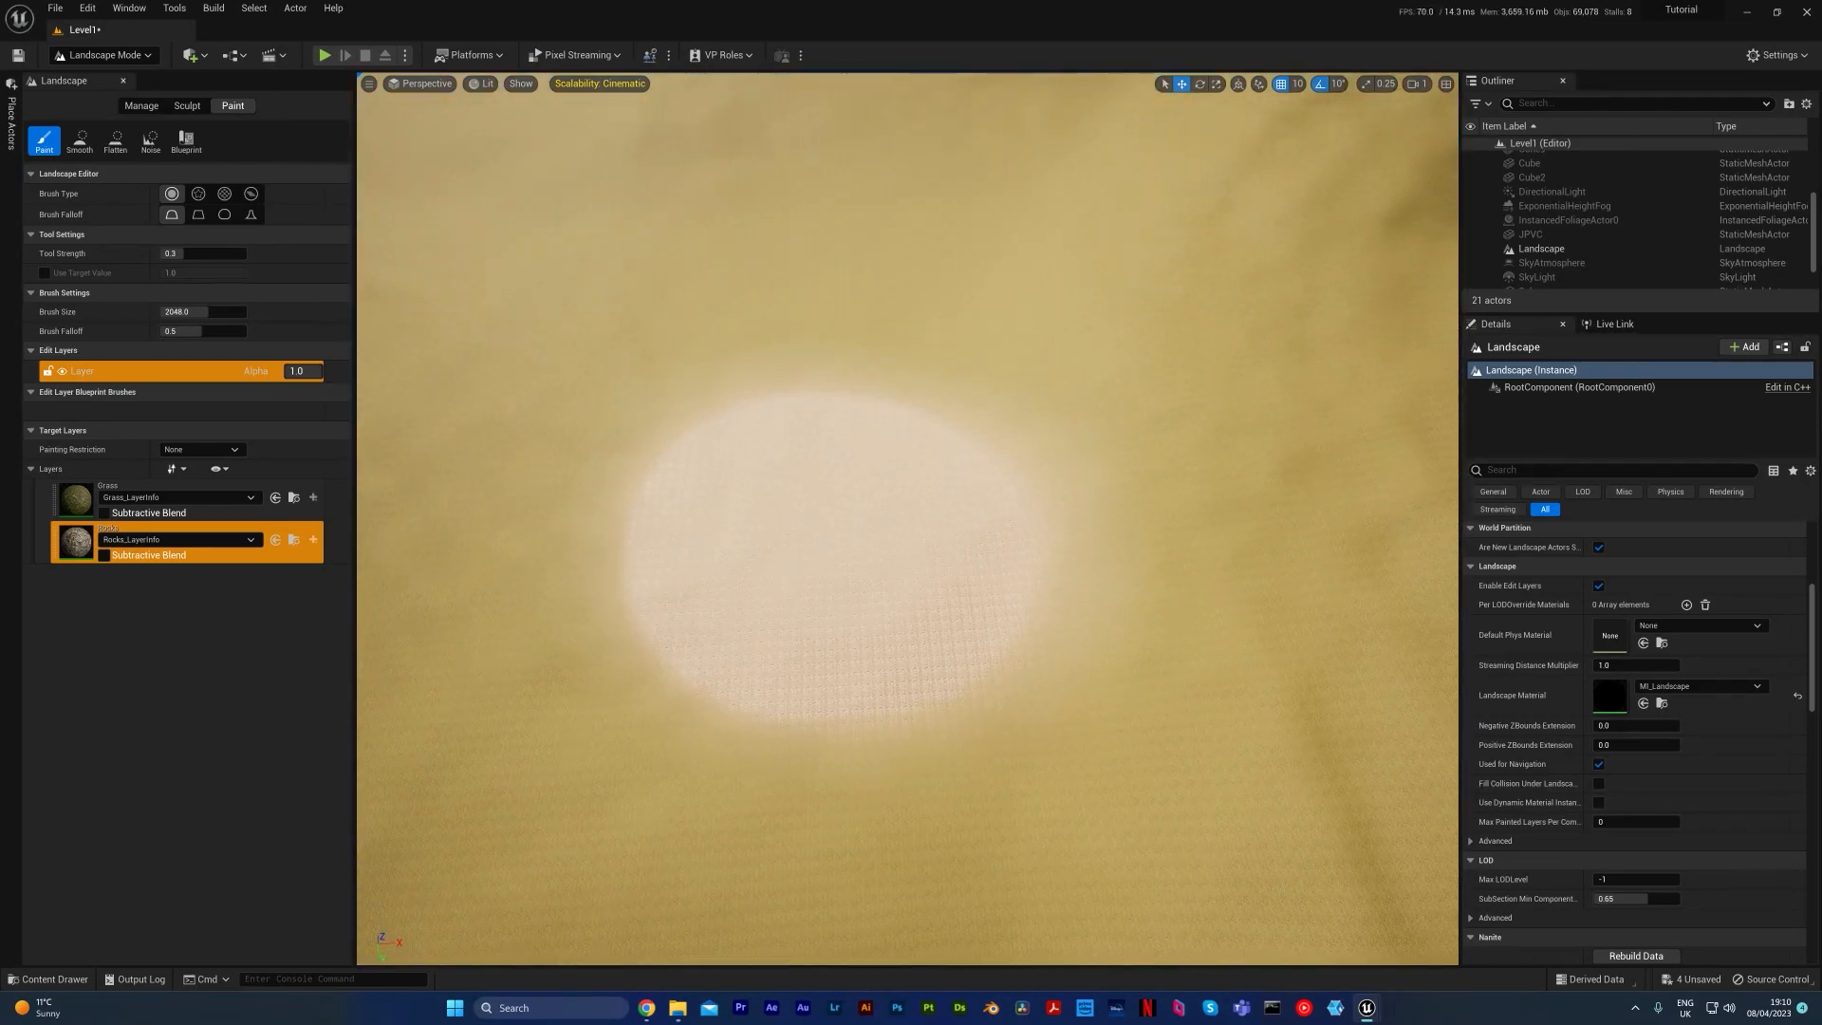
click(99, 487)
mouse_move(446, 303)
mouse_down()
mouse_move(607, 549)
mouse_move(730, 569)
mouse_move(759, 404)
mouse_move(874, 712)
mouse_move(935, 407)
mouse_up()
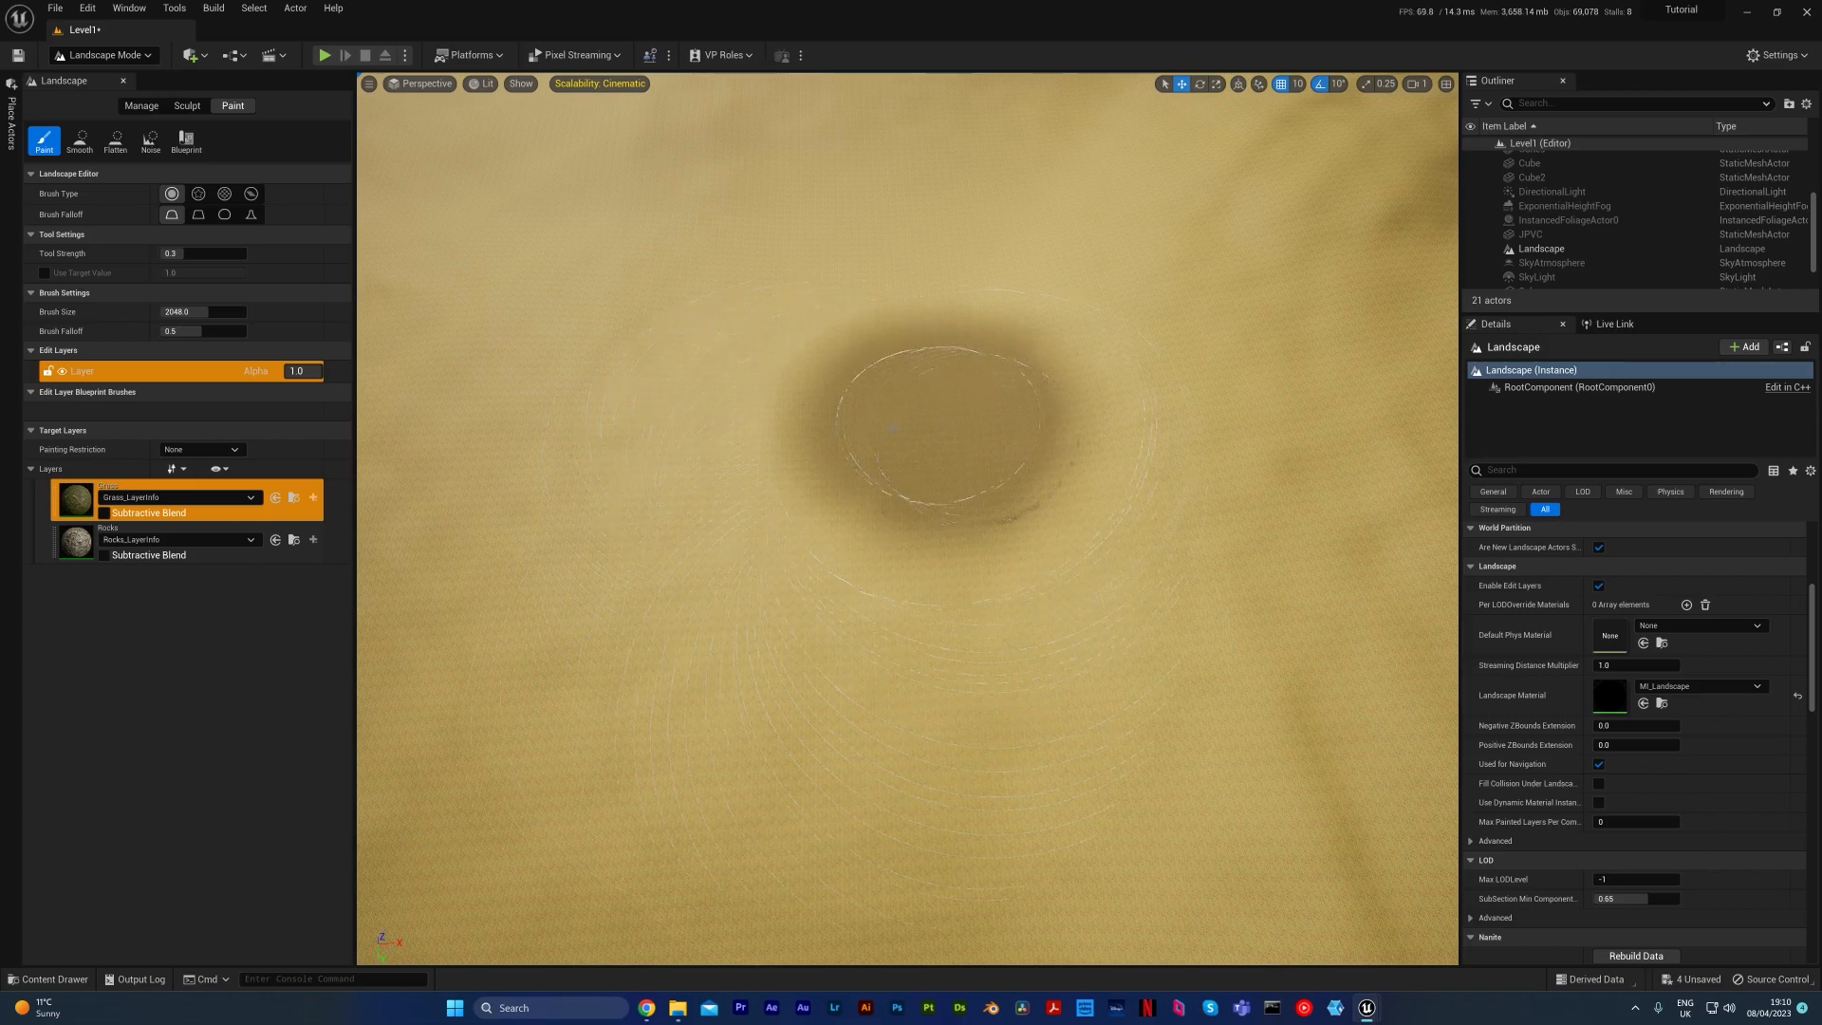
Step: Open MI_Landscape from the MyStuff/Material folder and narrow its editor window so the landscape stays visible beside it
key(ctrl+space)
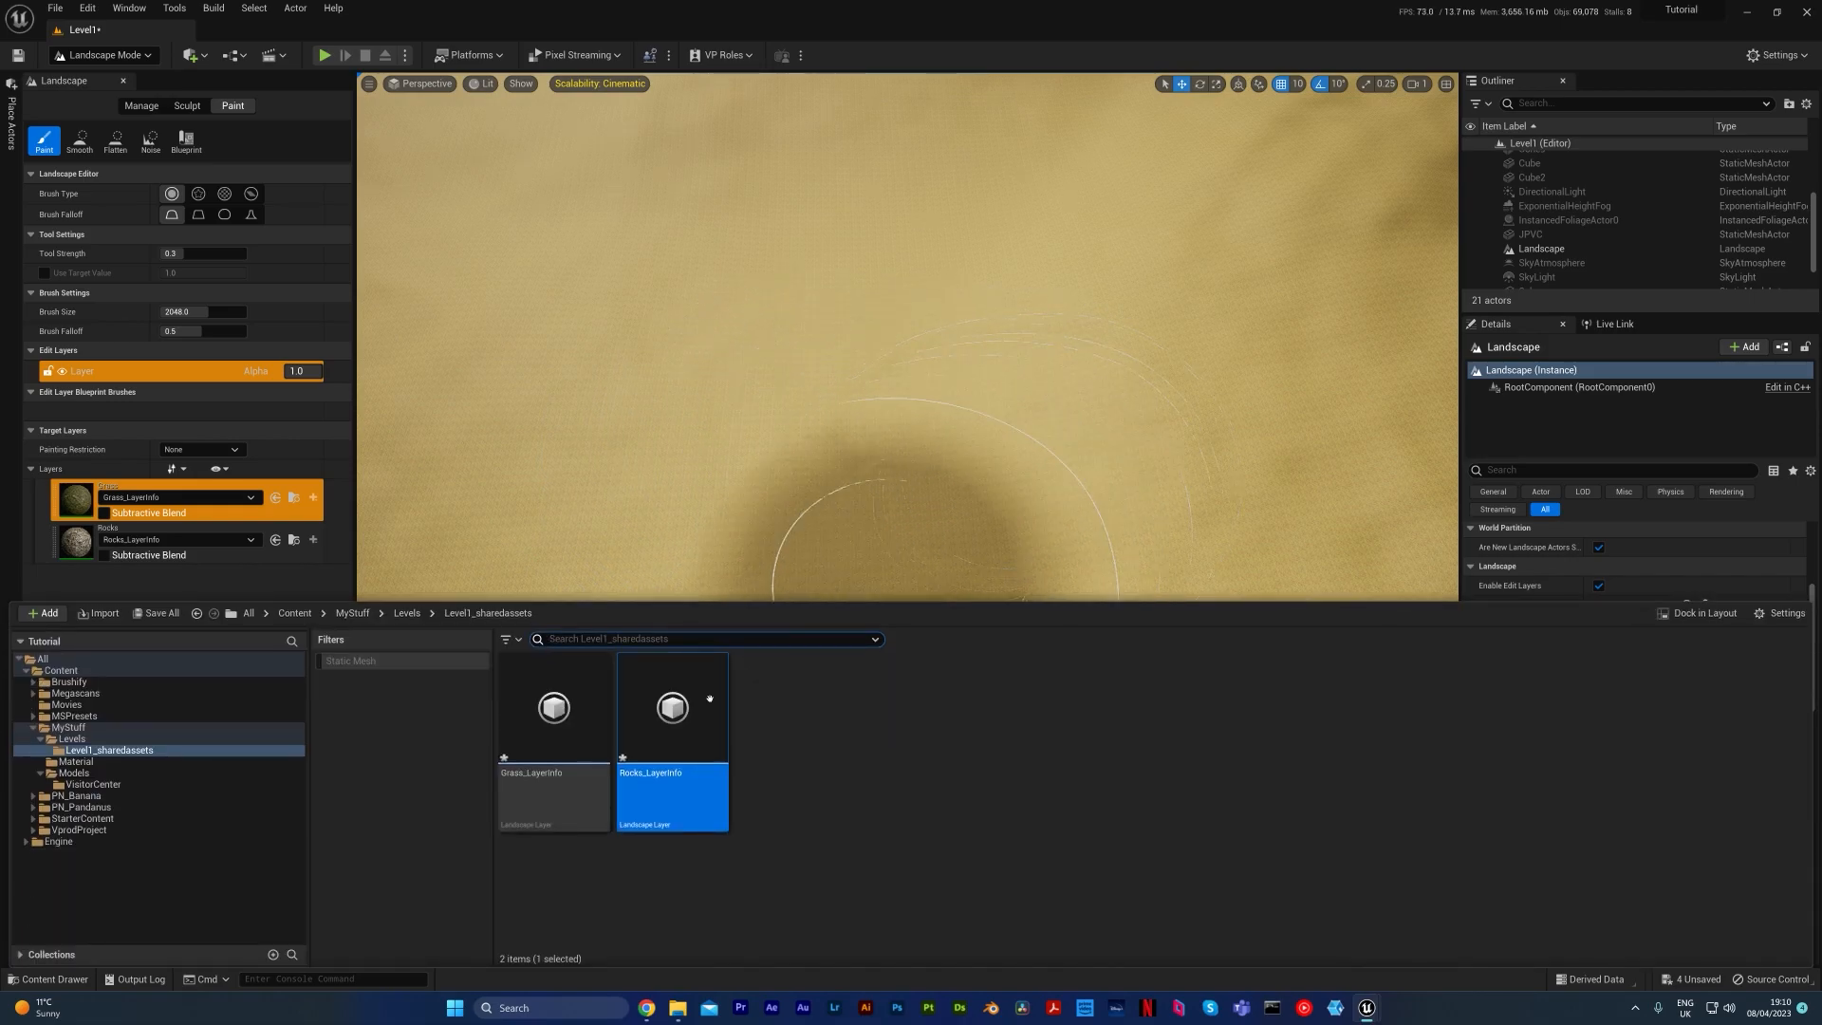
click(90, 763)
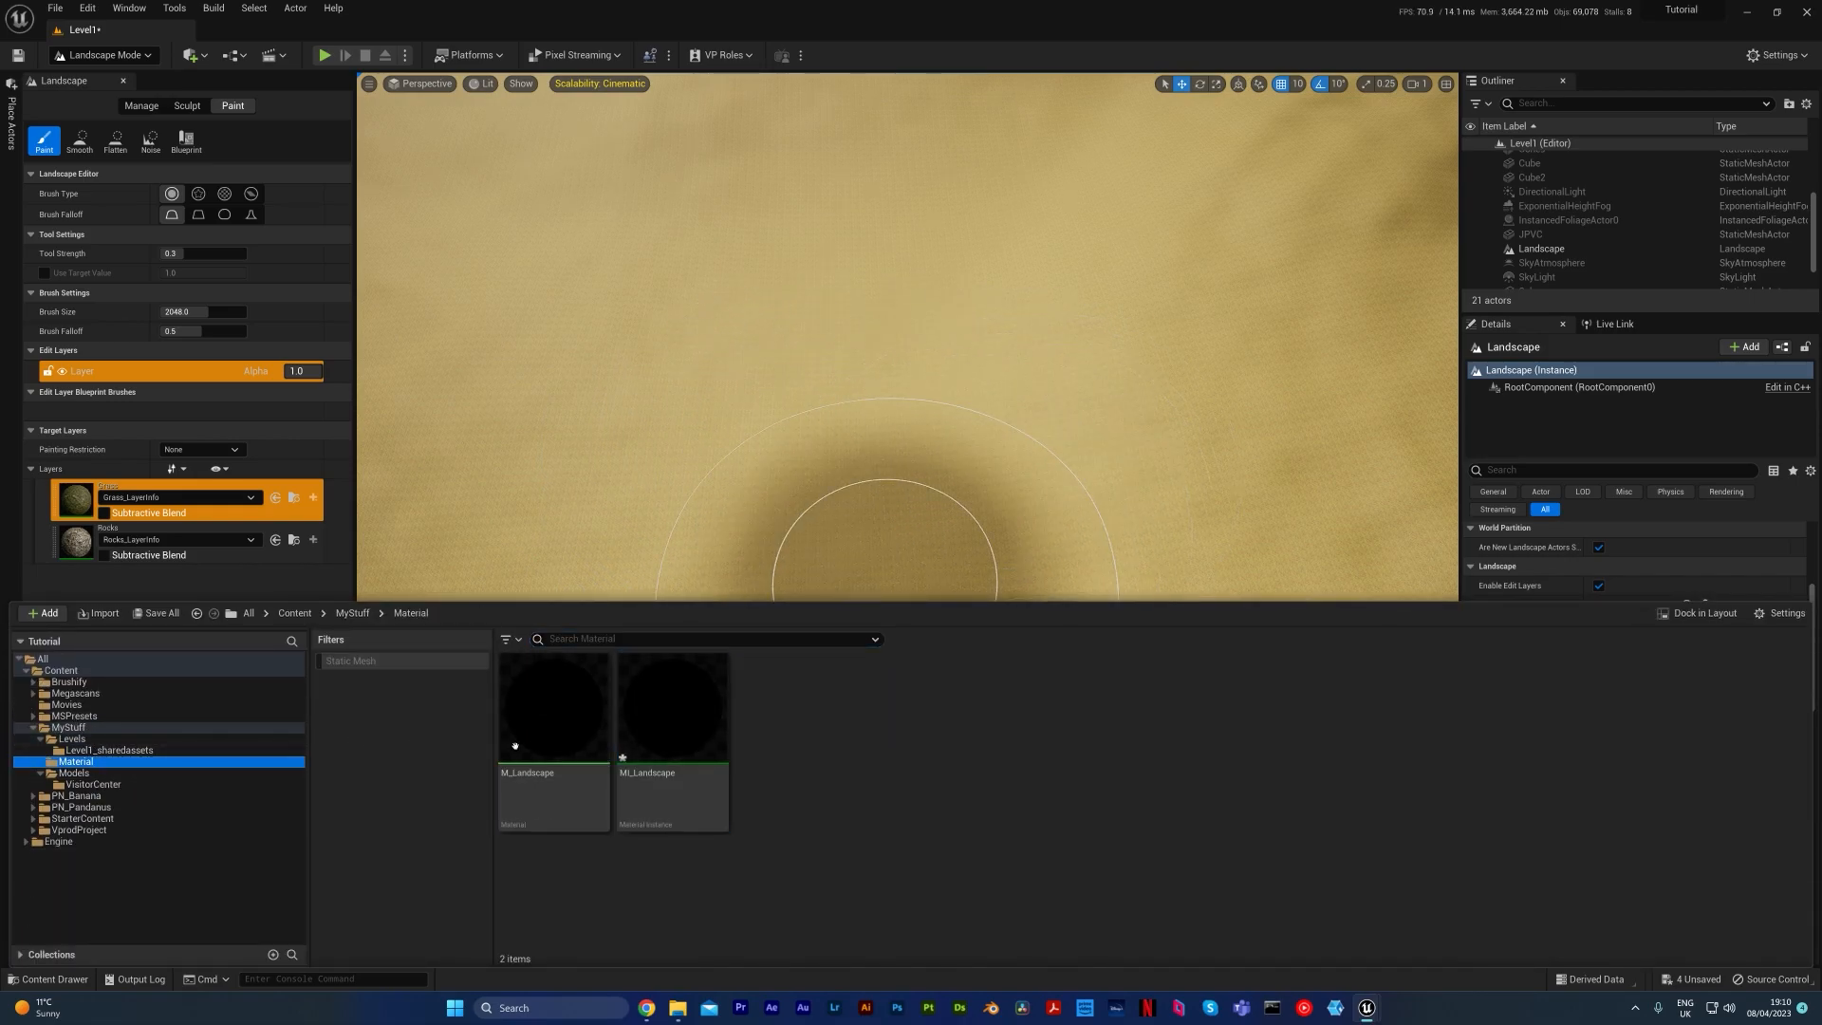
double_click(634, 744)
double_click(817, 39)
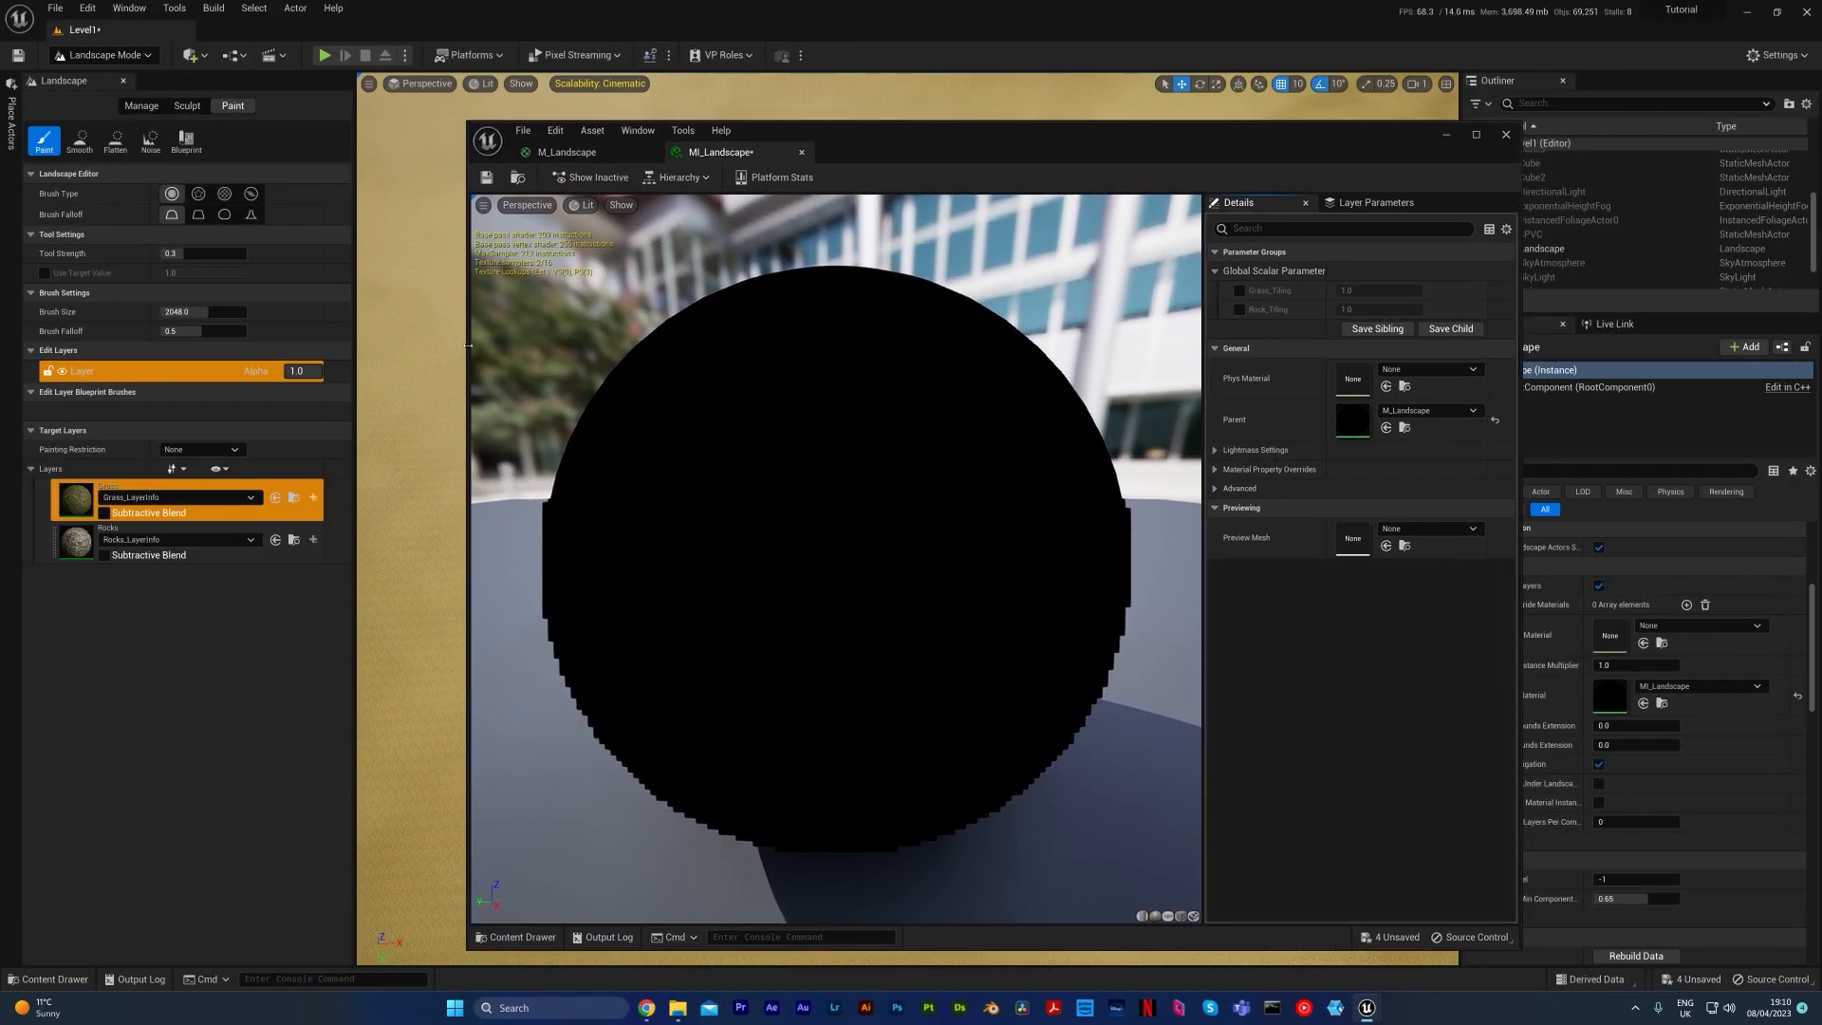
drag(468, 345, 955, 344)
Step: Override Grass_Tiling in MI_Landscape with about 0.09, minimise the editor, and view the grass around the building
click(1386, 291)
mouse_move(1464, 290)
mouse_down()
mouse_move(1434, 291)
mouse_move(1480, 290)
mouse_up()
mouse_move(723, 511)
right_down()
mouse_move(730, 379)
mouse_move(1034, 408)
mouse_move(996, 403)
mouse_move(1030, 475)
mouse_move(1271, 441)
right_up()
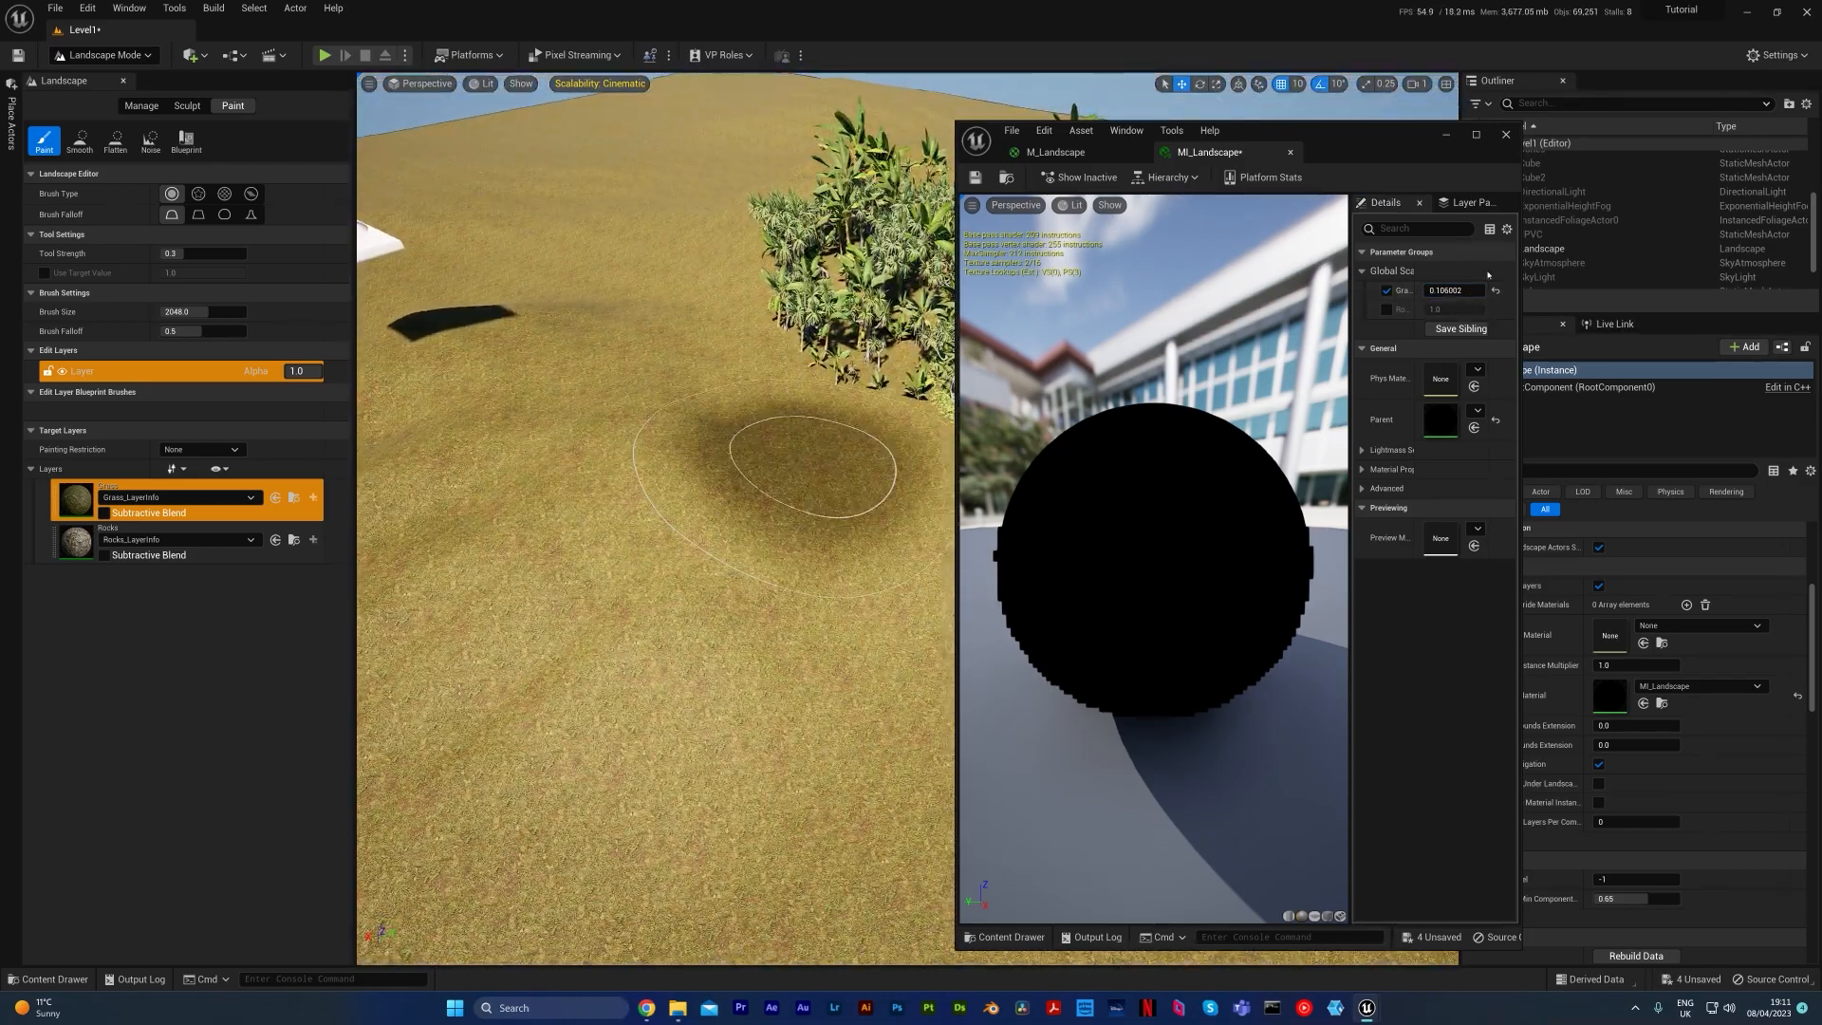
drag(1469, 291, 1467, 292)
right_drag(815, 333, 815, 333)
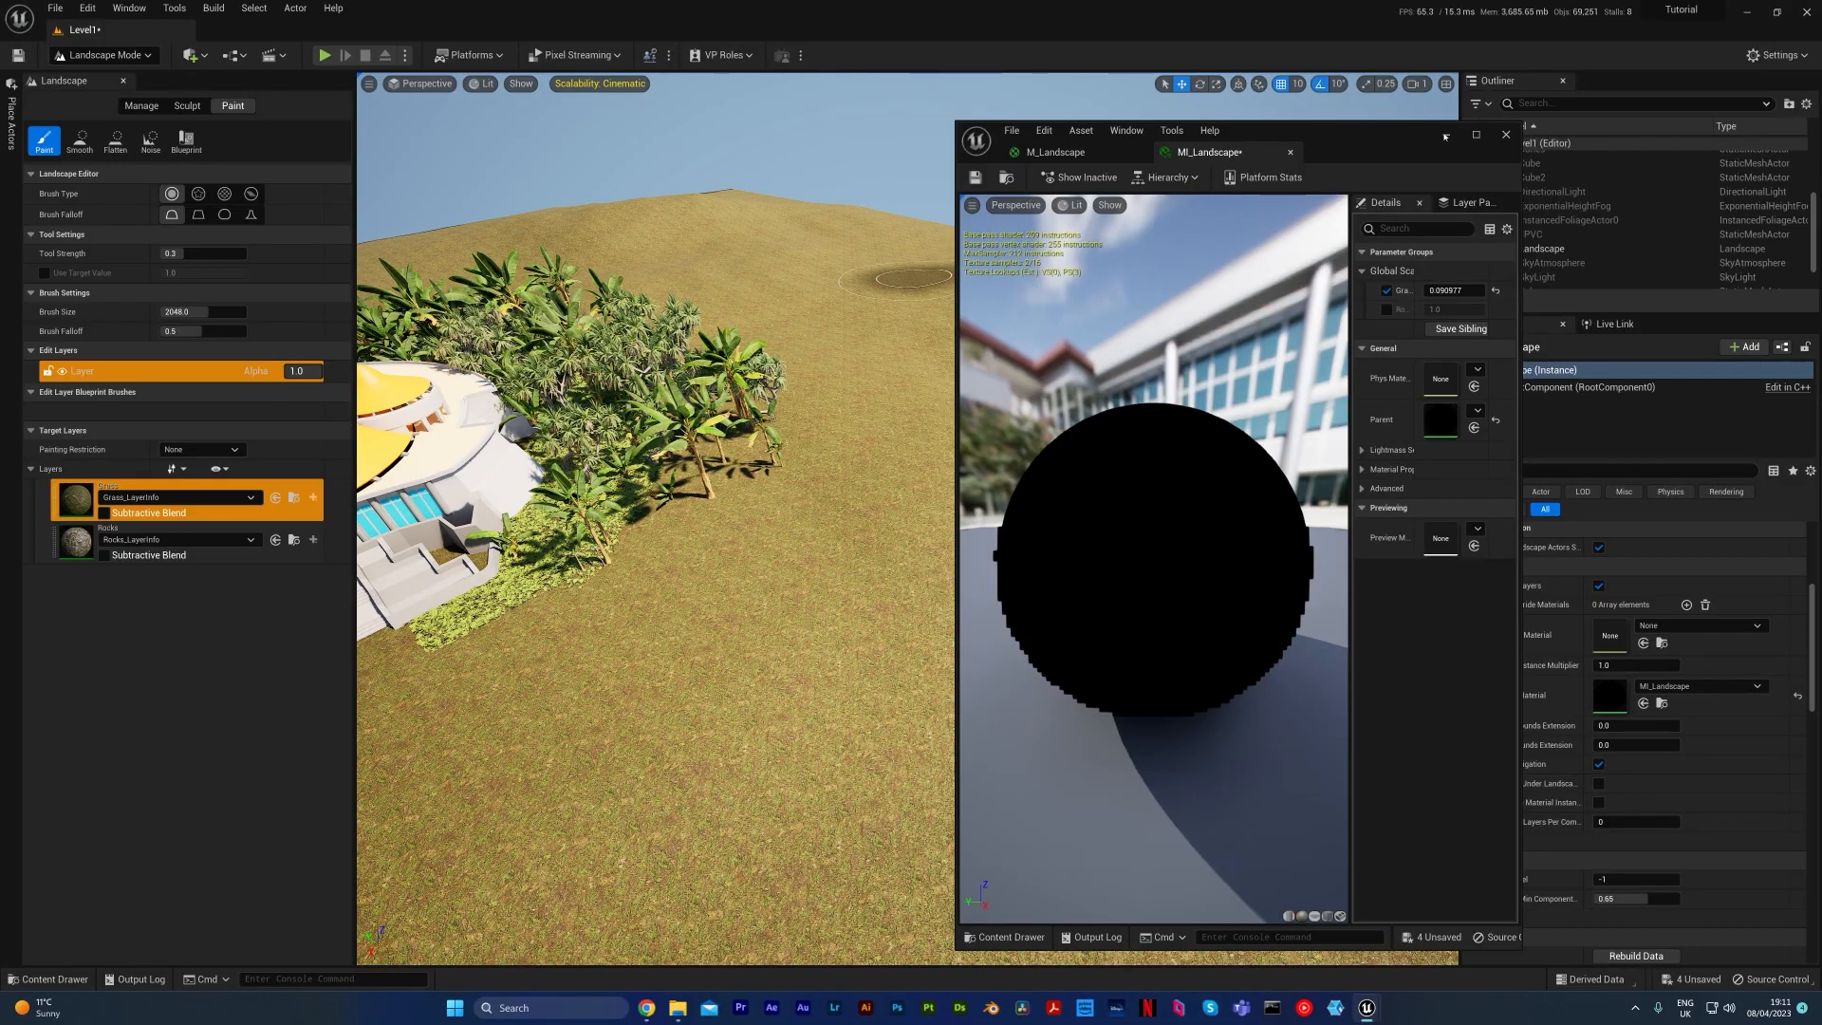
click(1443, 136)
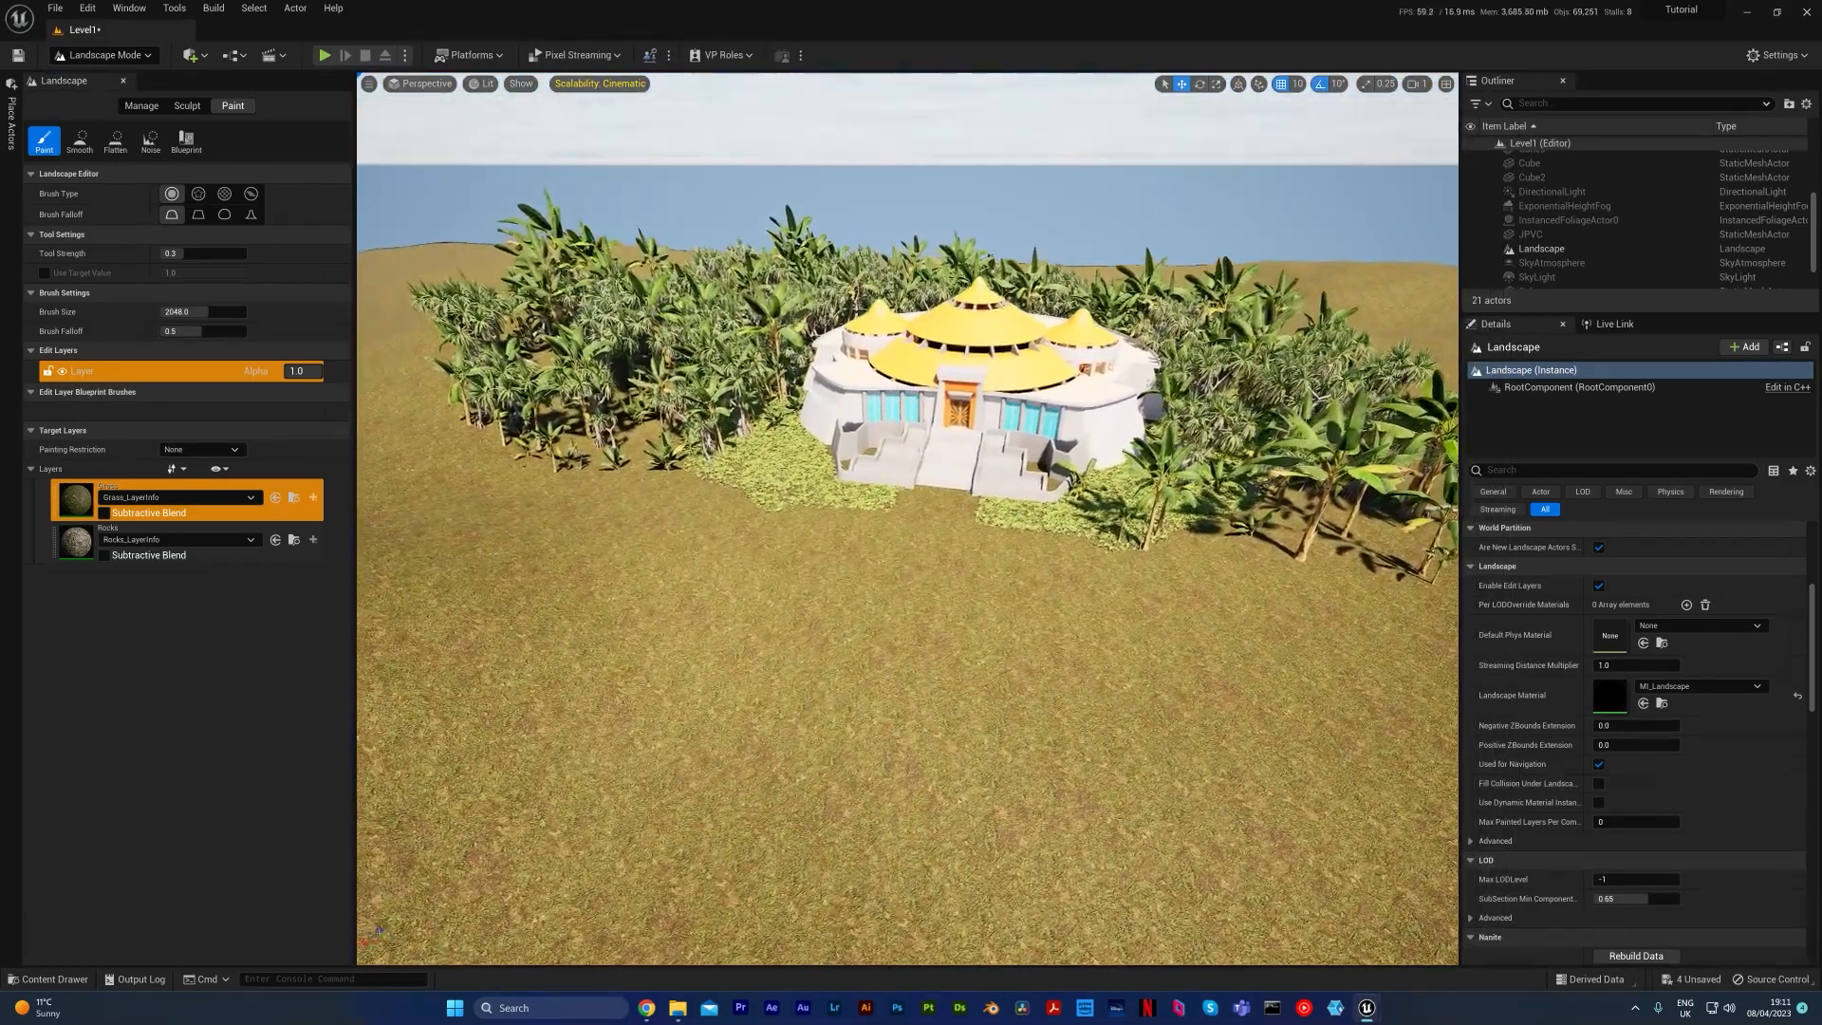
mouse_move(907, 518)
right_down()
mouse_move(907, 446)
mouse_move(854, 446)
mouse_move(854, 531)
mouse_move(903, 446)
mouse_move(800, 324)
mouse_move(803, 347)
mouse_move(806, 308)
mouse_move(839, 306)
mouse_move(576, 500)
right_up()
Step: Reopen MI_Landscape, override Rock_Tiling with a lower value, and save and close the instance
key(ctrl+space)
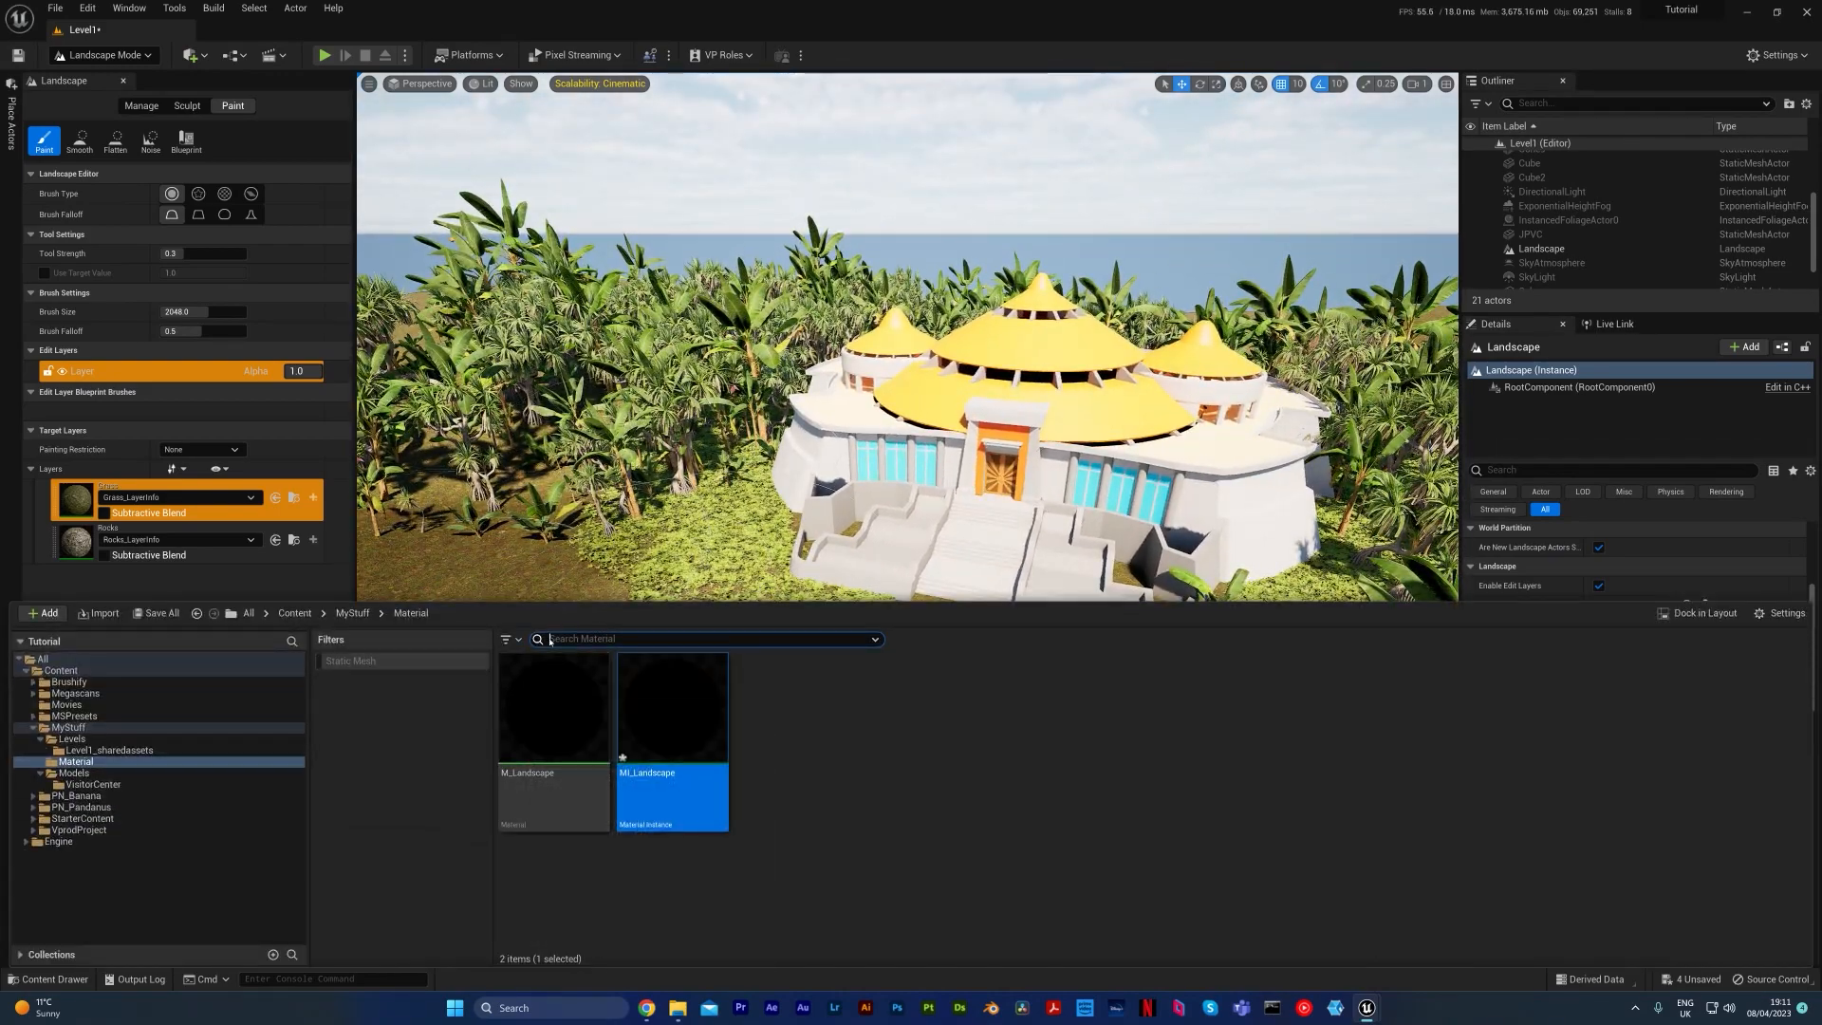
double_click(700, 698)
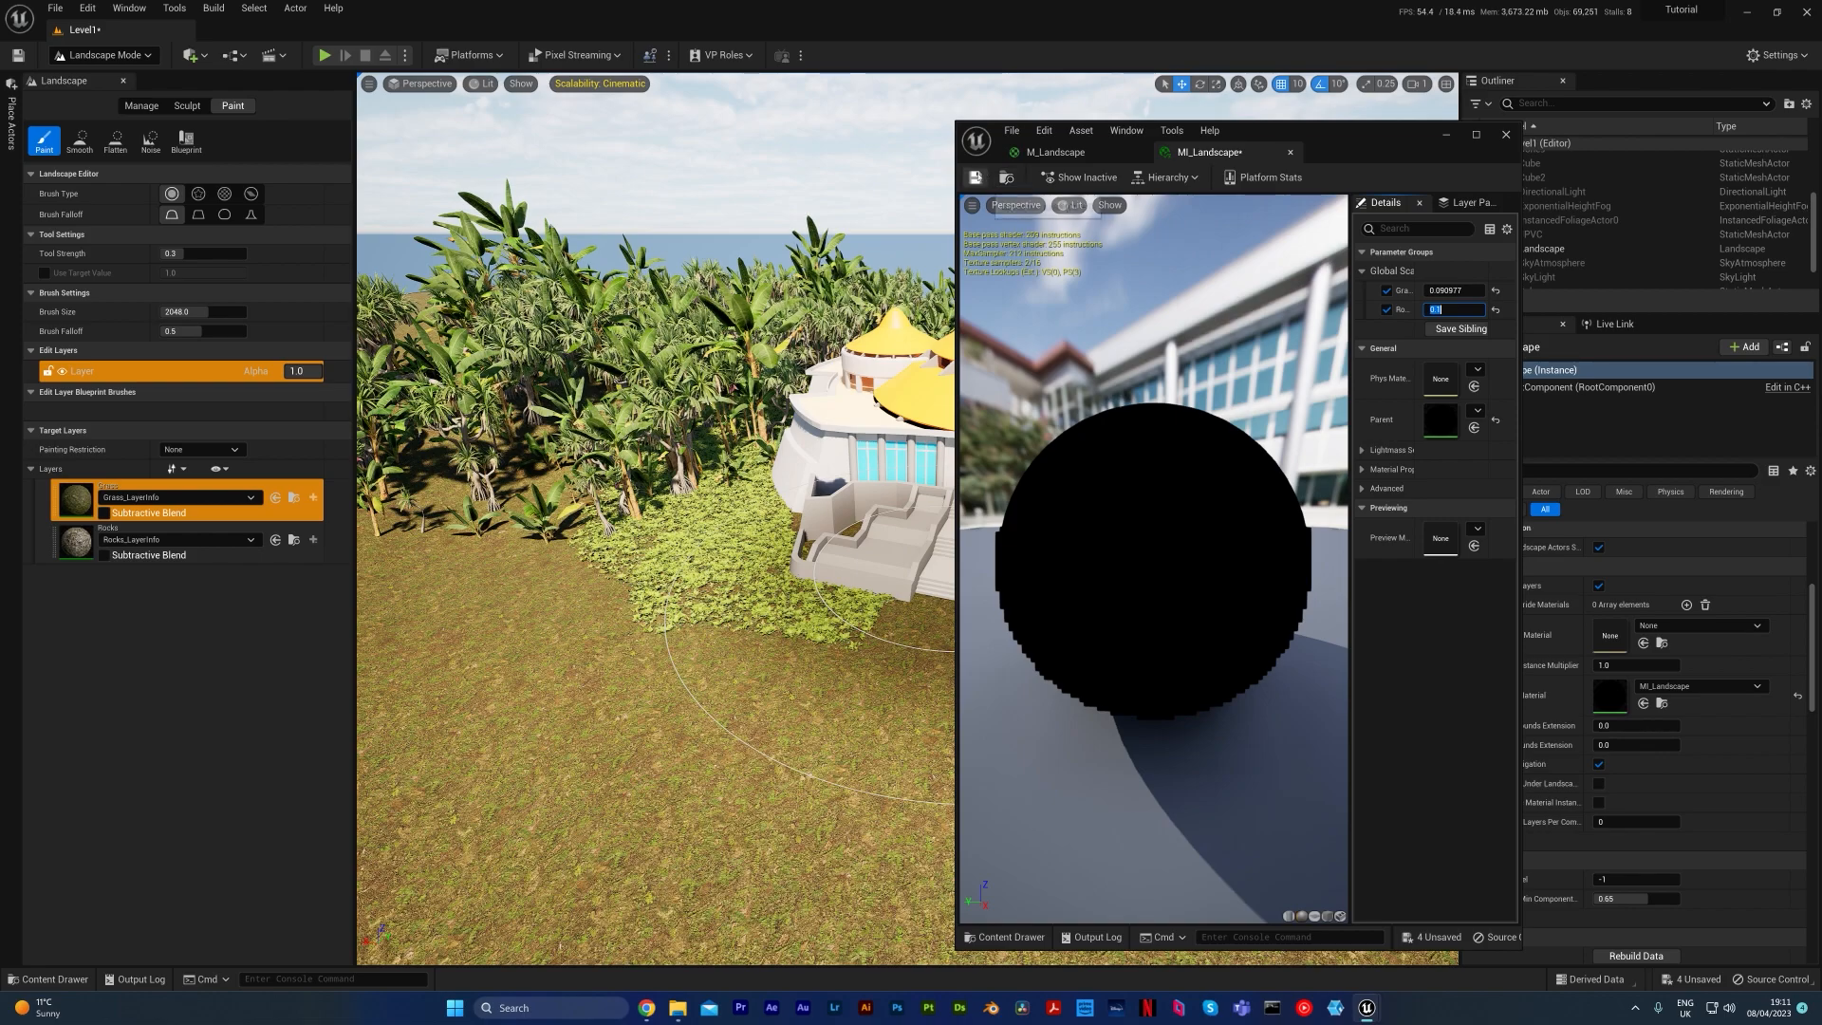
click(1506, 133)
Step: Paint the Rocks layer on the ground in front of the building's stairs with the tool strength set to 1.0
click(146, 521)
click(146, 543)
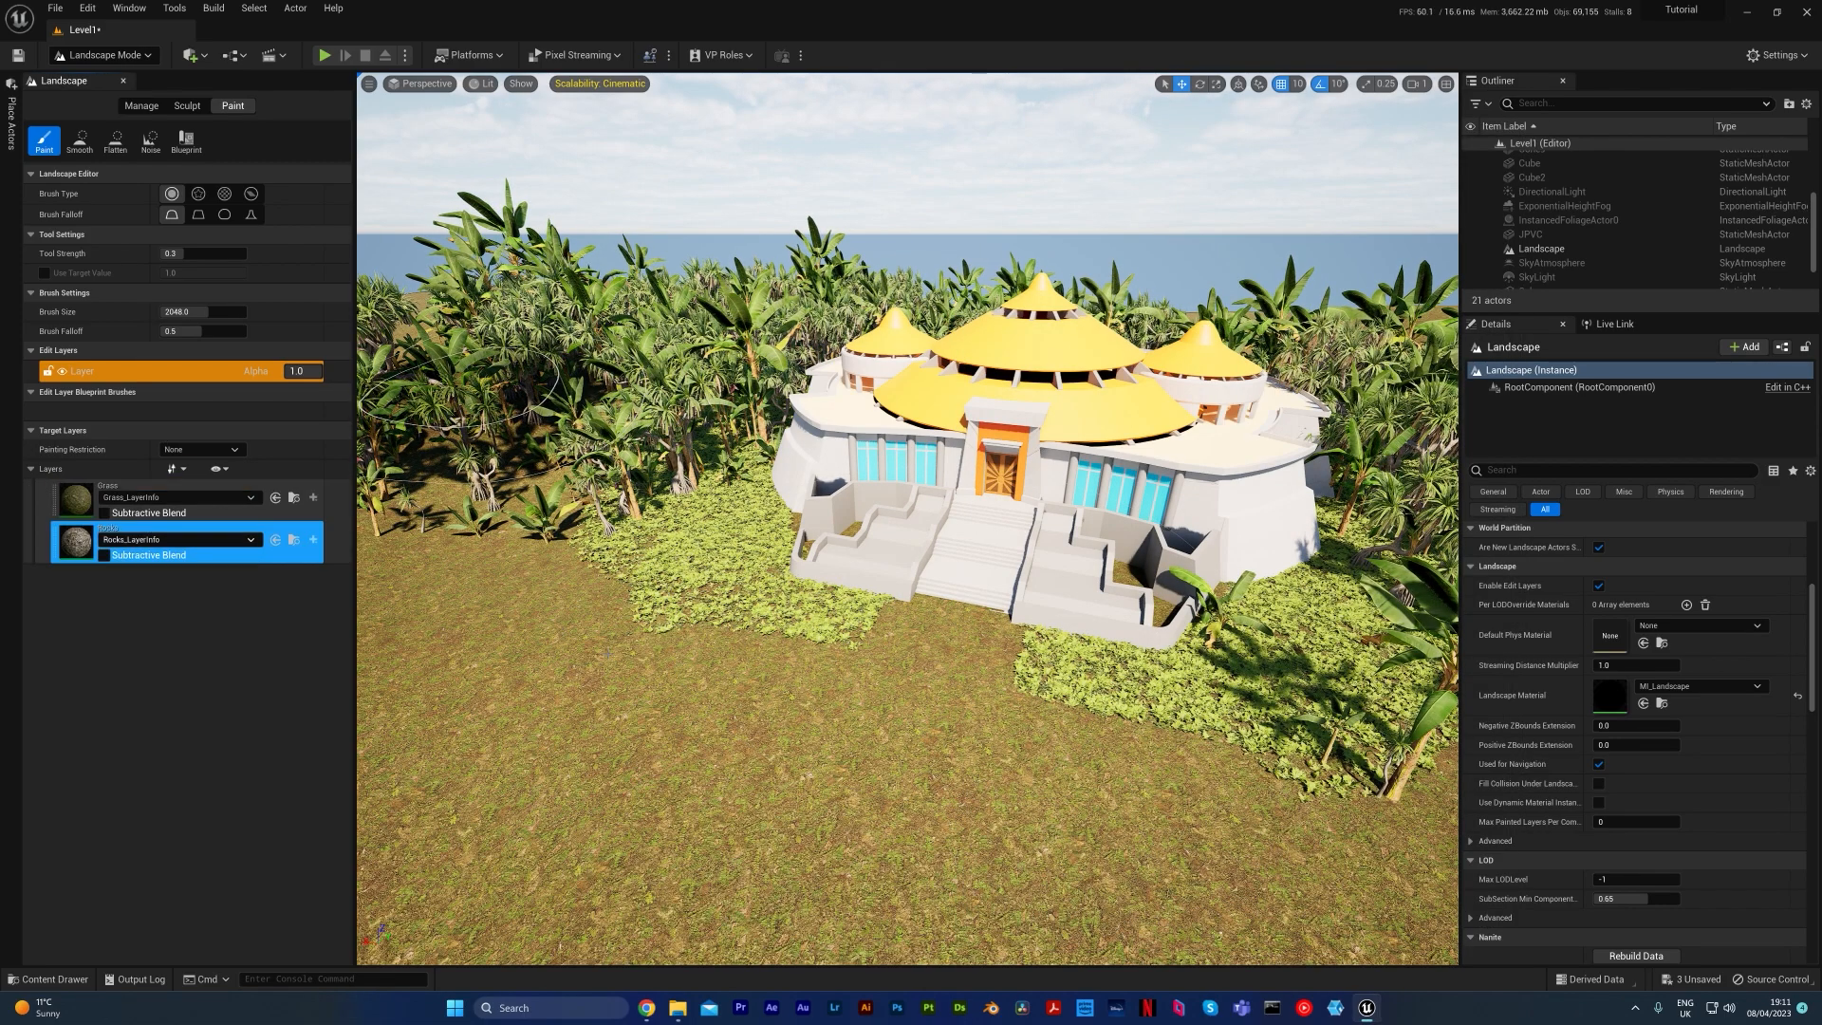
mouse_move(934, 750)
right_down()
mouse_move(953, 702)
mouse_move(973, 797)
mouse_move(935, 792)
mouse_move(934, 844)
right_up()
key(w)
drag(171, 252, 270, 253)
drag(853, 466, 949, 698)
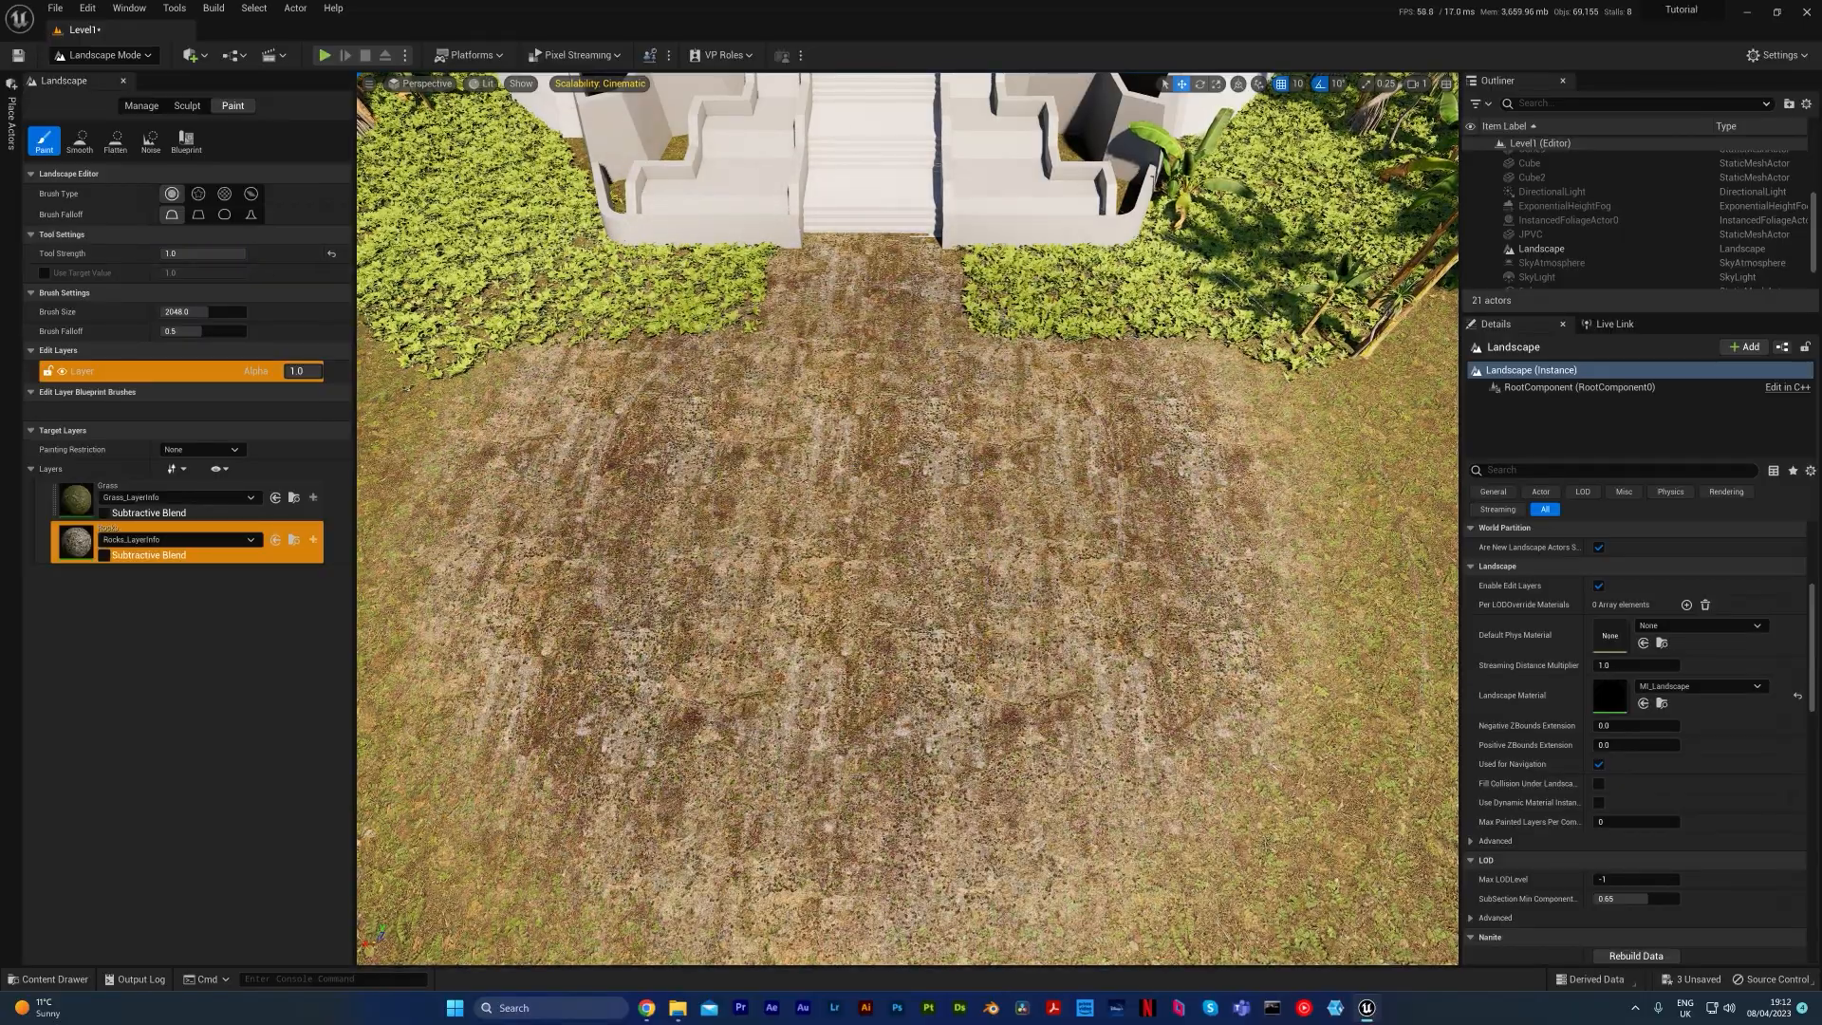
right_drag(934, 844, 948, 740)
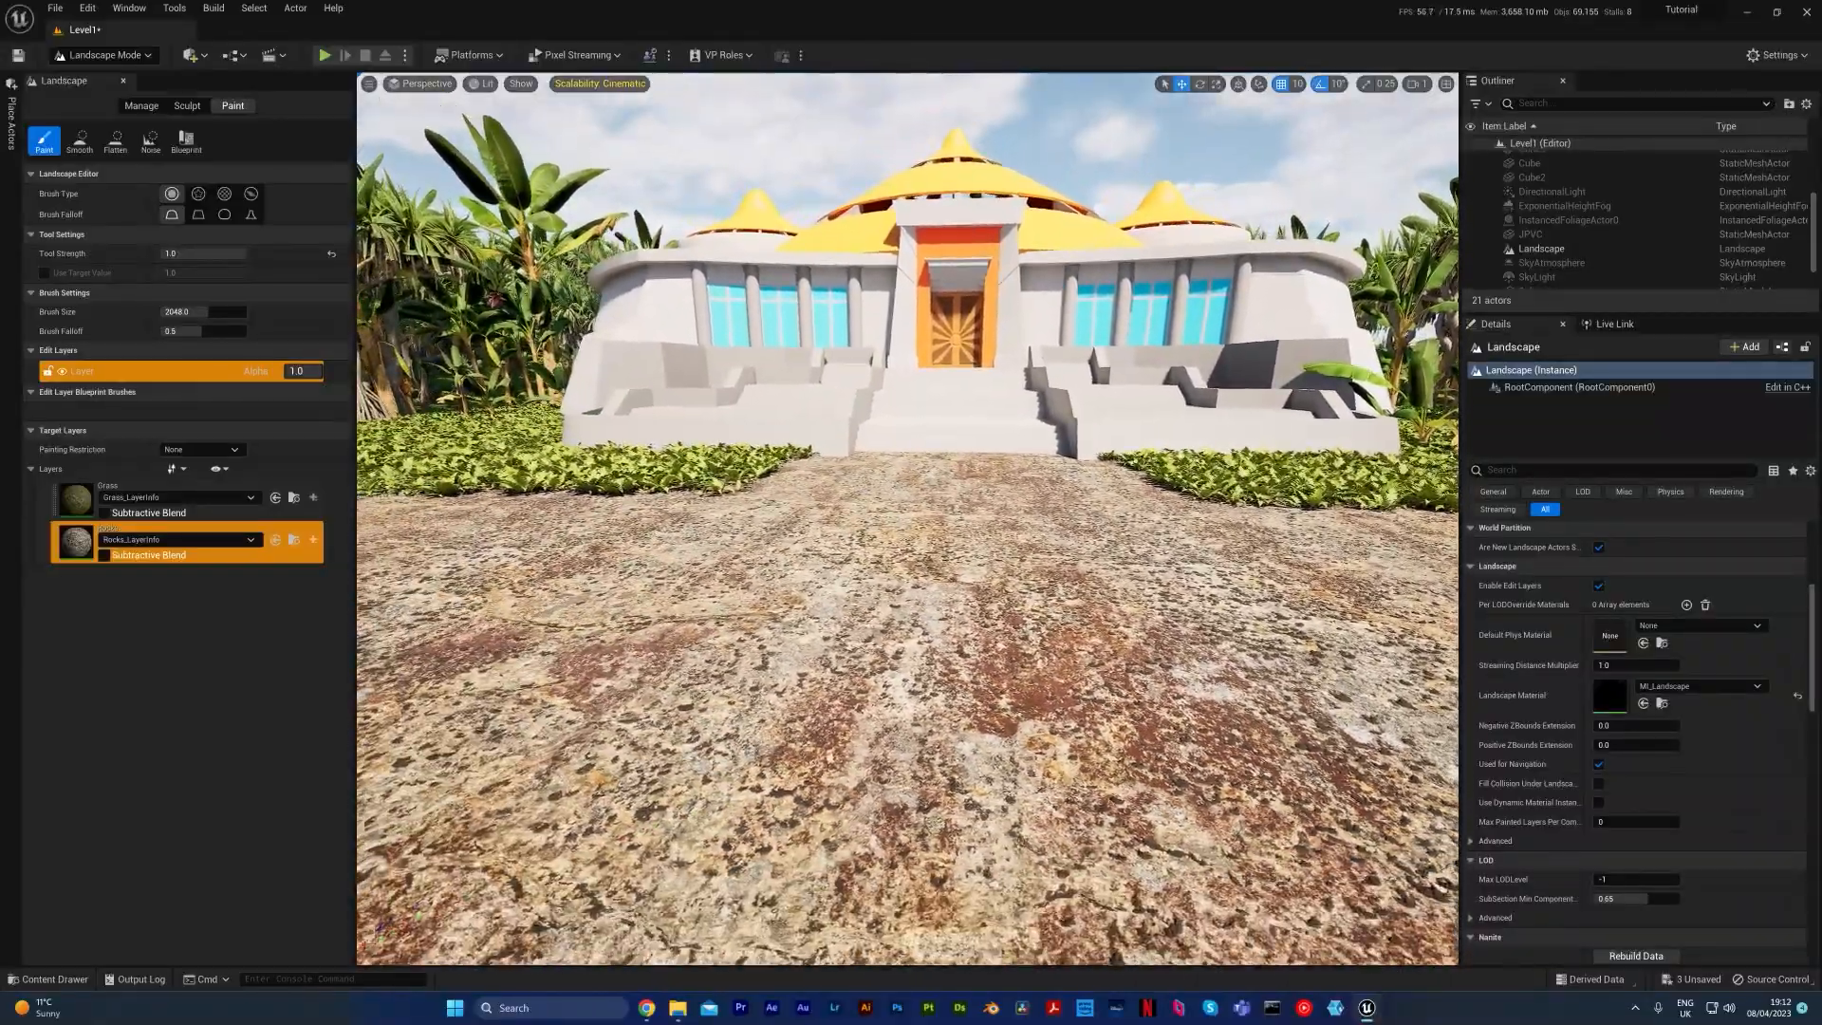
key(w)
right_drag(948, 740, 949, 740)
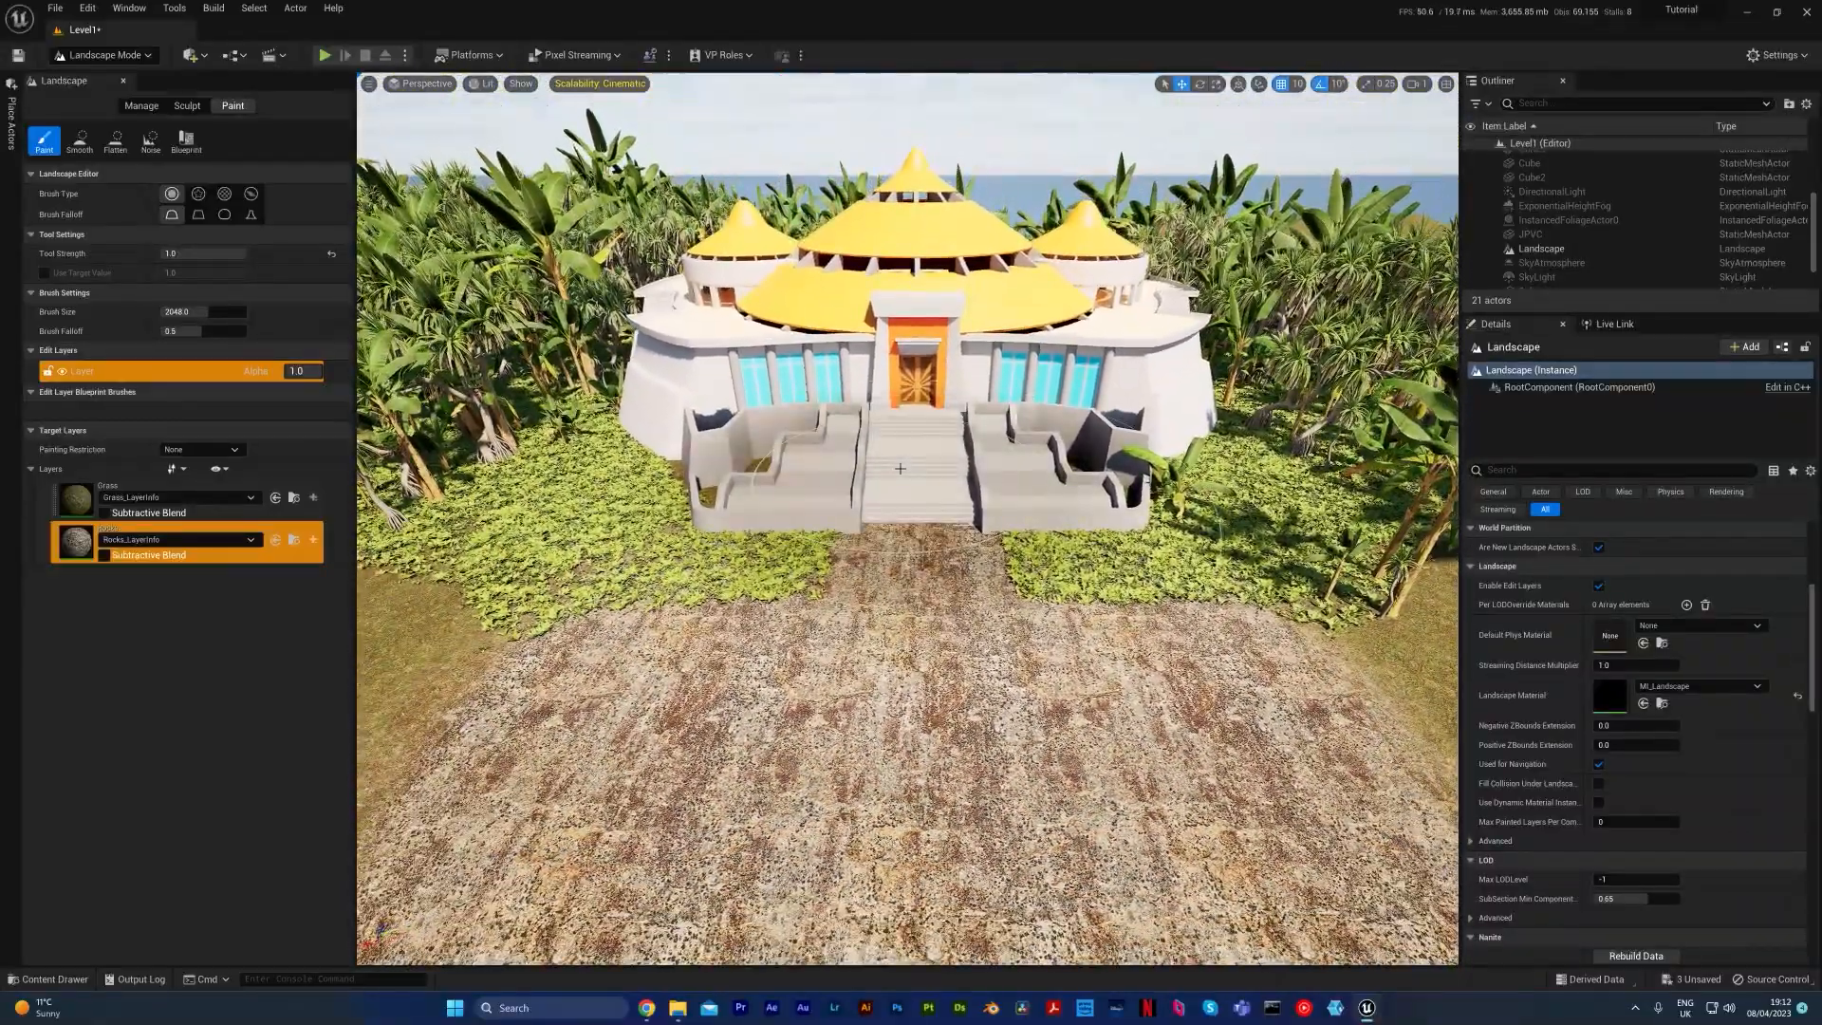
right_drag(898, 470, 626, 445)
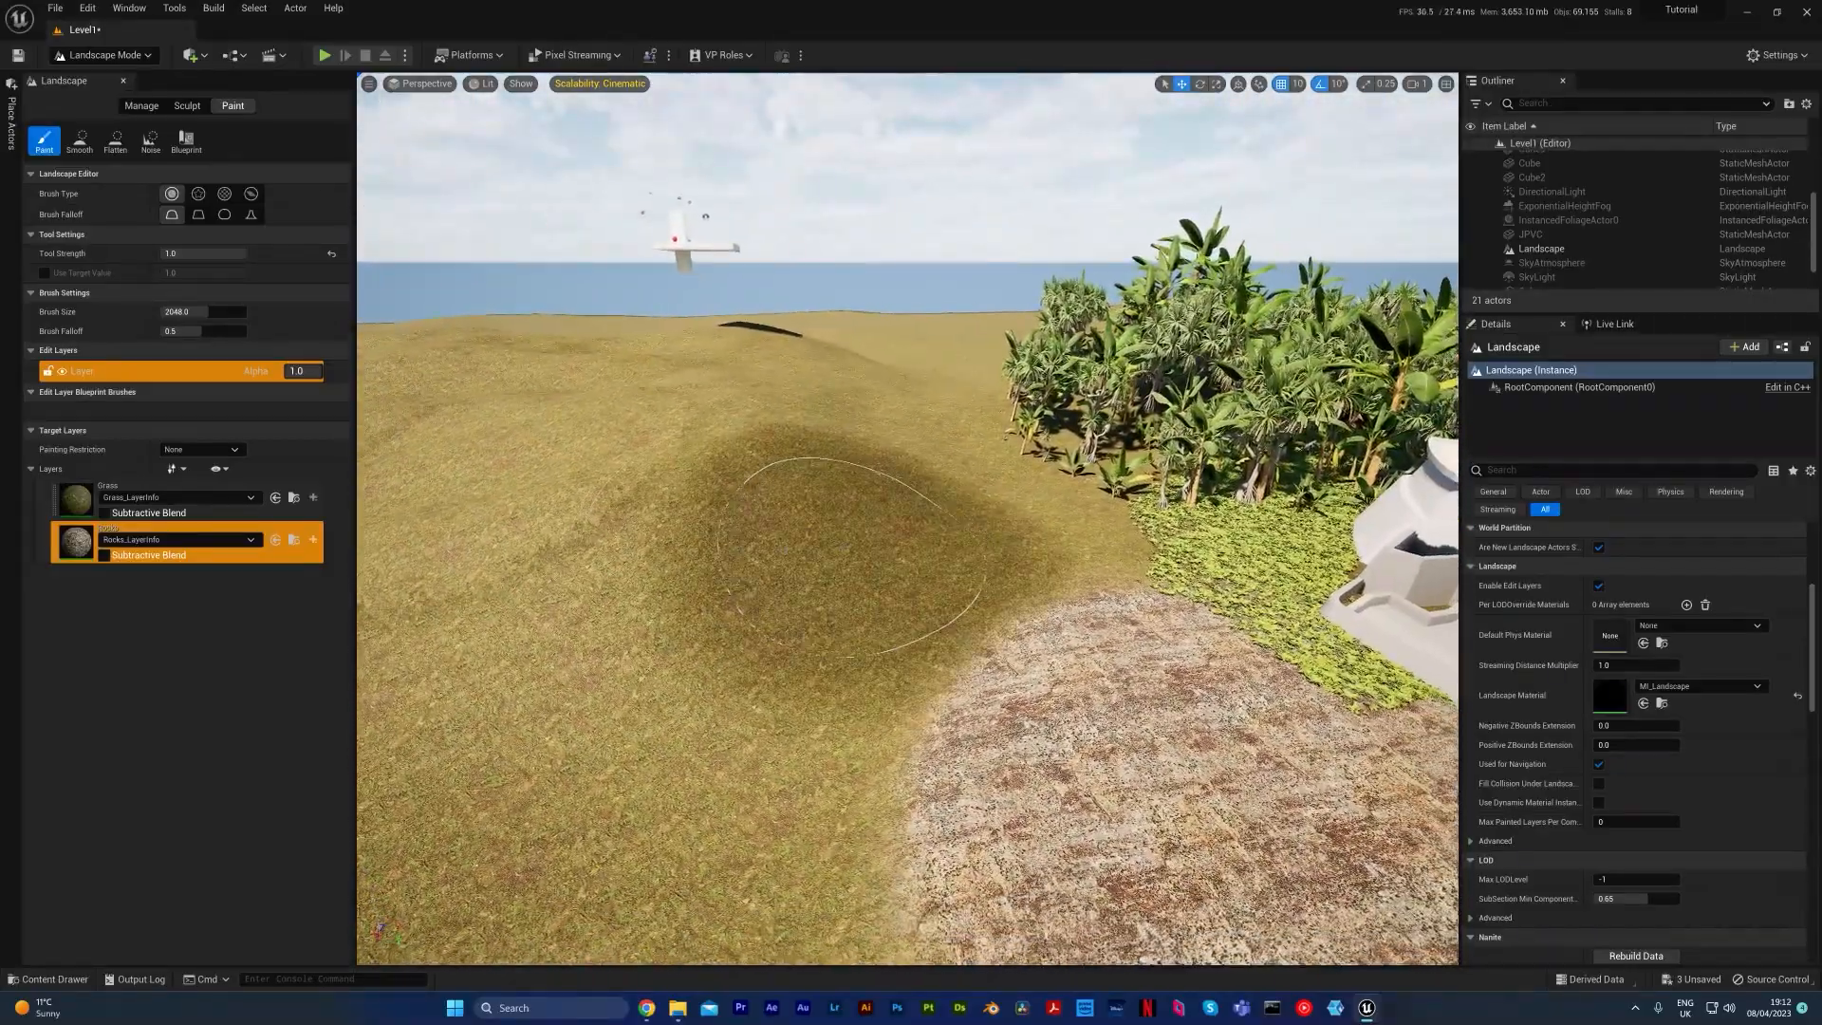
Step: Reduce the brush size to about 760 and paint Rocks strokes on the open grass beside the building
drag(204, 312, 171, 311)
double_click(171, 311)
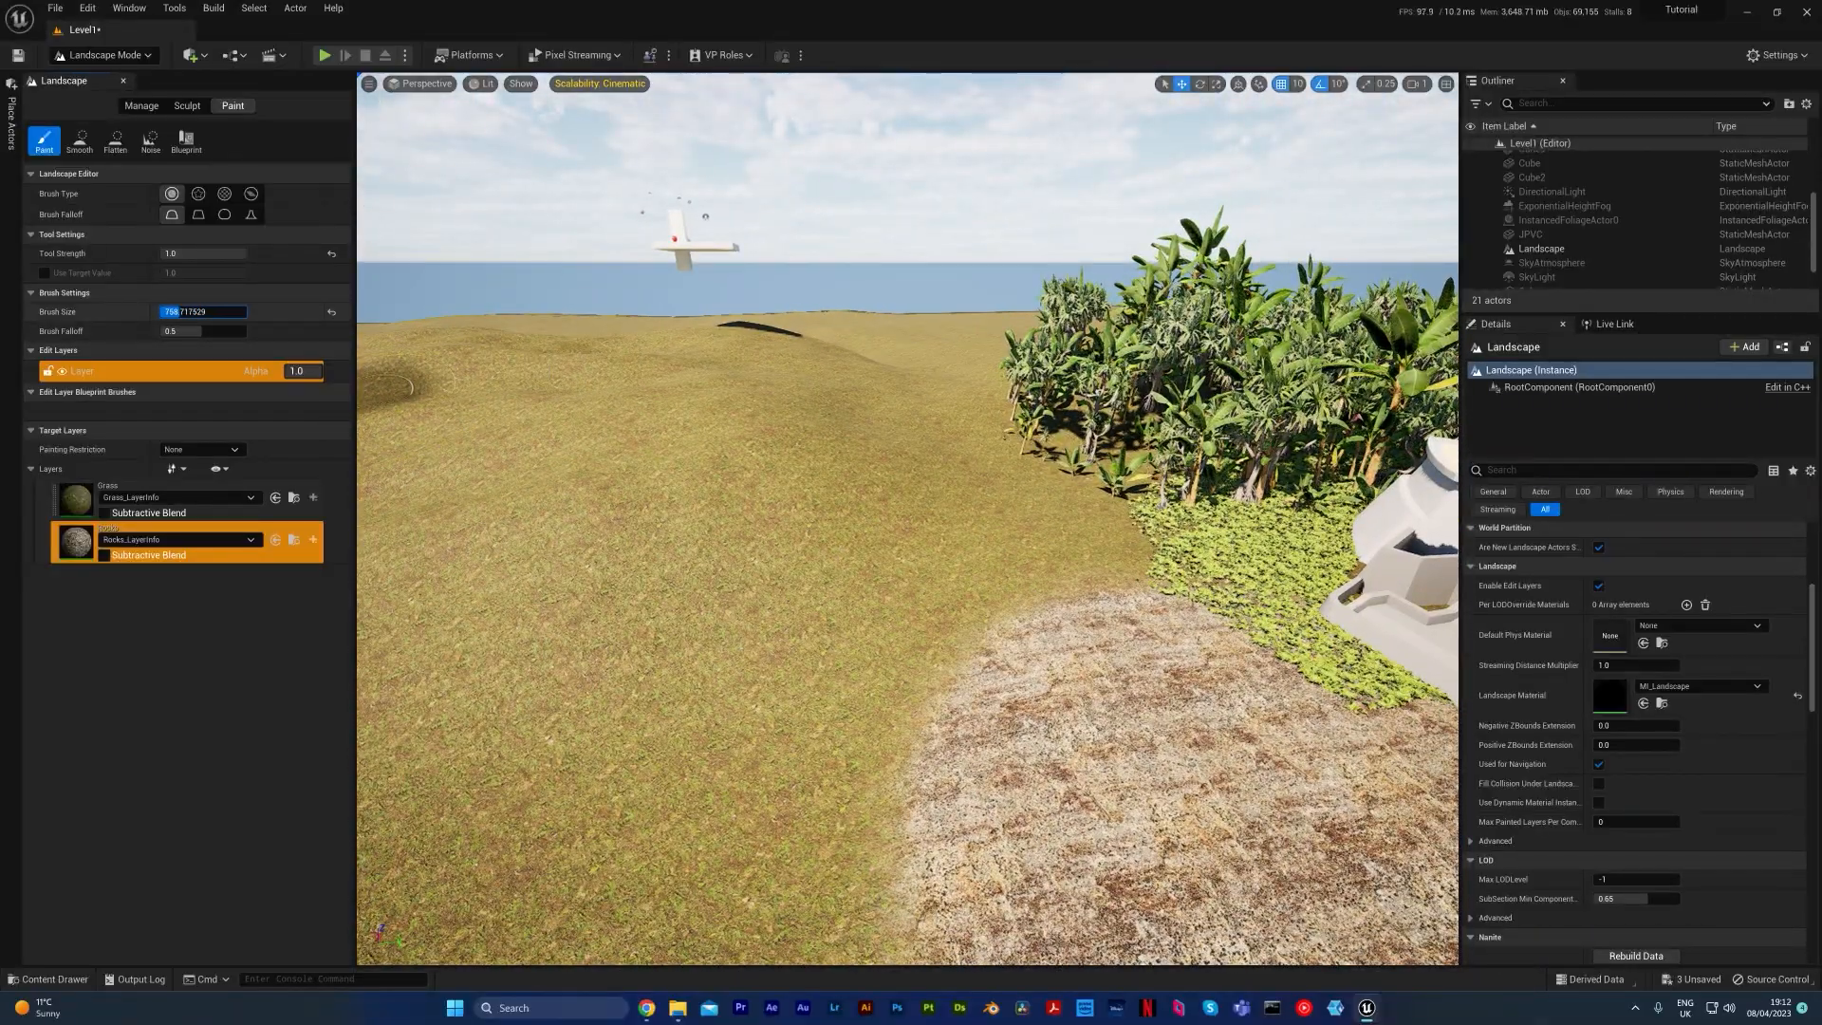
drag(754, 474, 835, 460)
mouse_move(555, 581)
mouse_down()
mouse_move(408, 645)
mouse_move(399, 607)
mouse_up()
right_drag(661, 548, 631, 518)
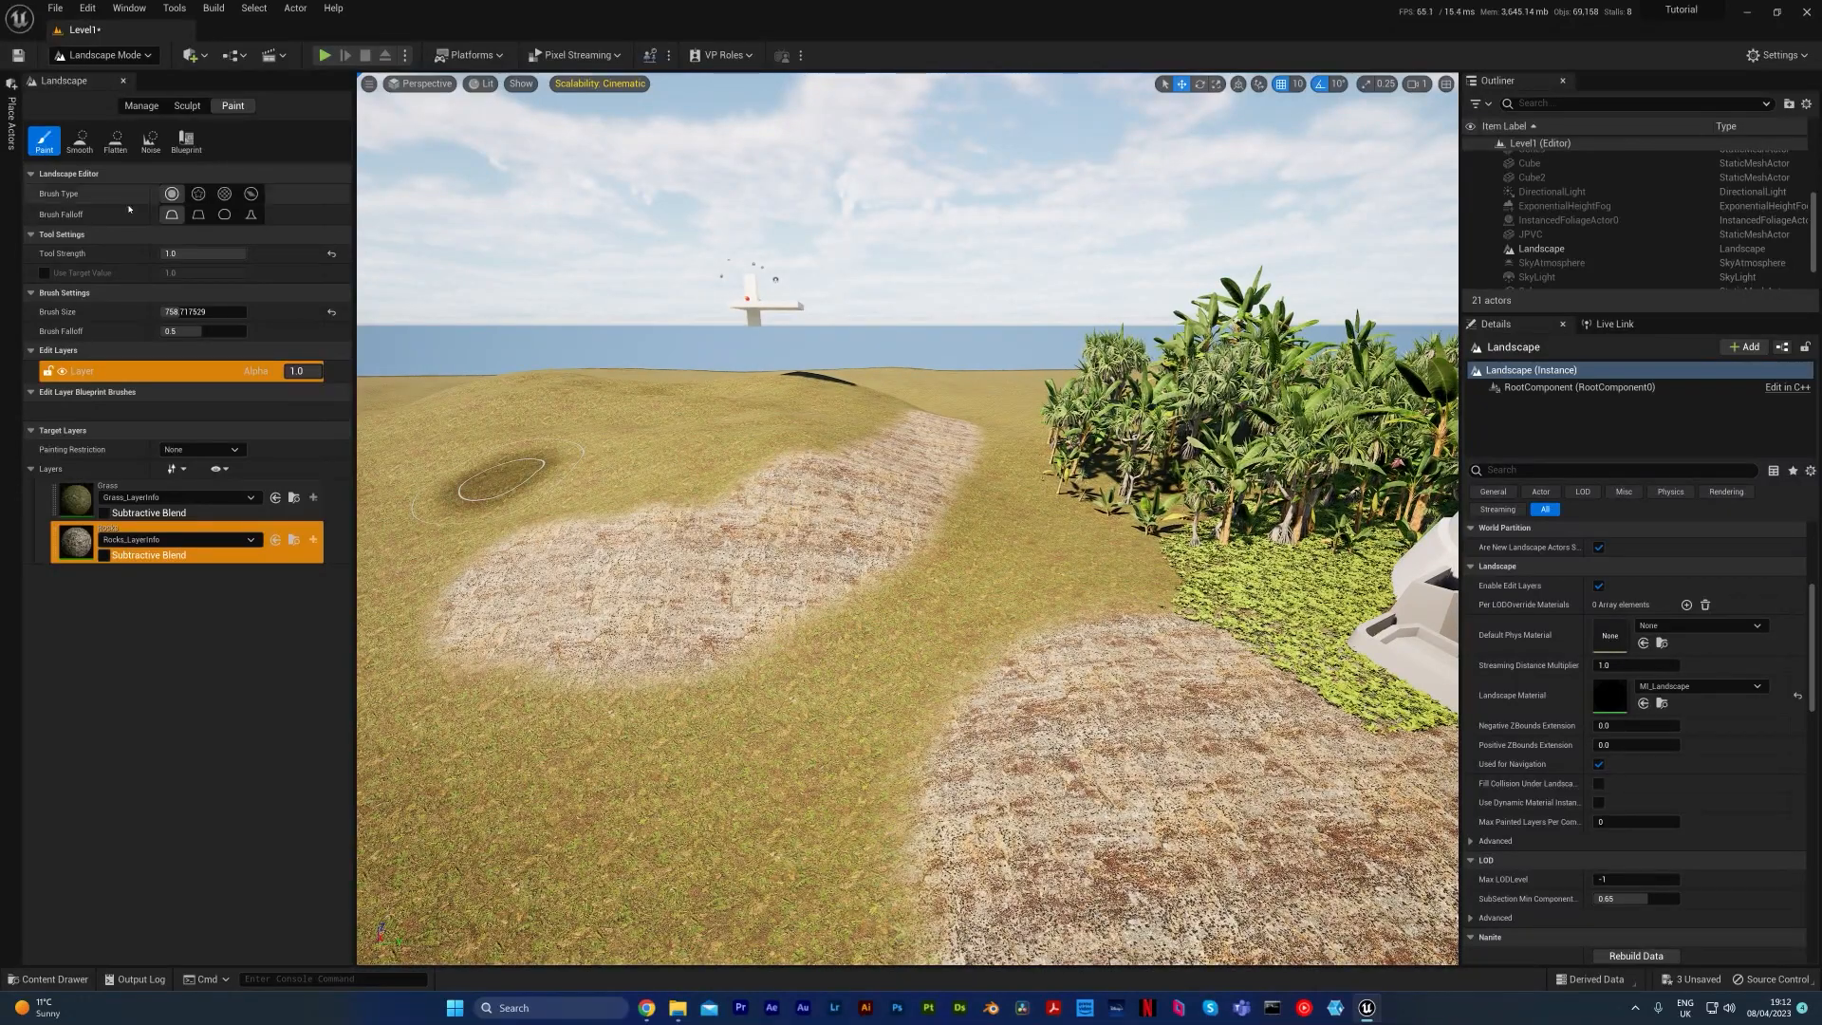
Step: Undo the last Rocks strokes and paint the Grass layer over the rocky ground in front of the building
key(ctrl+z)
key(ctrl+z)
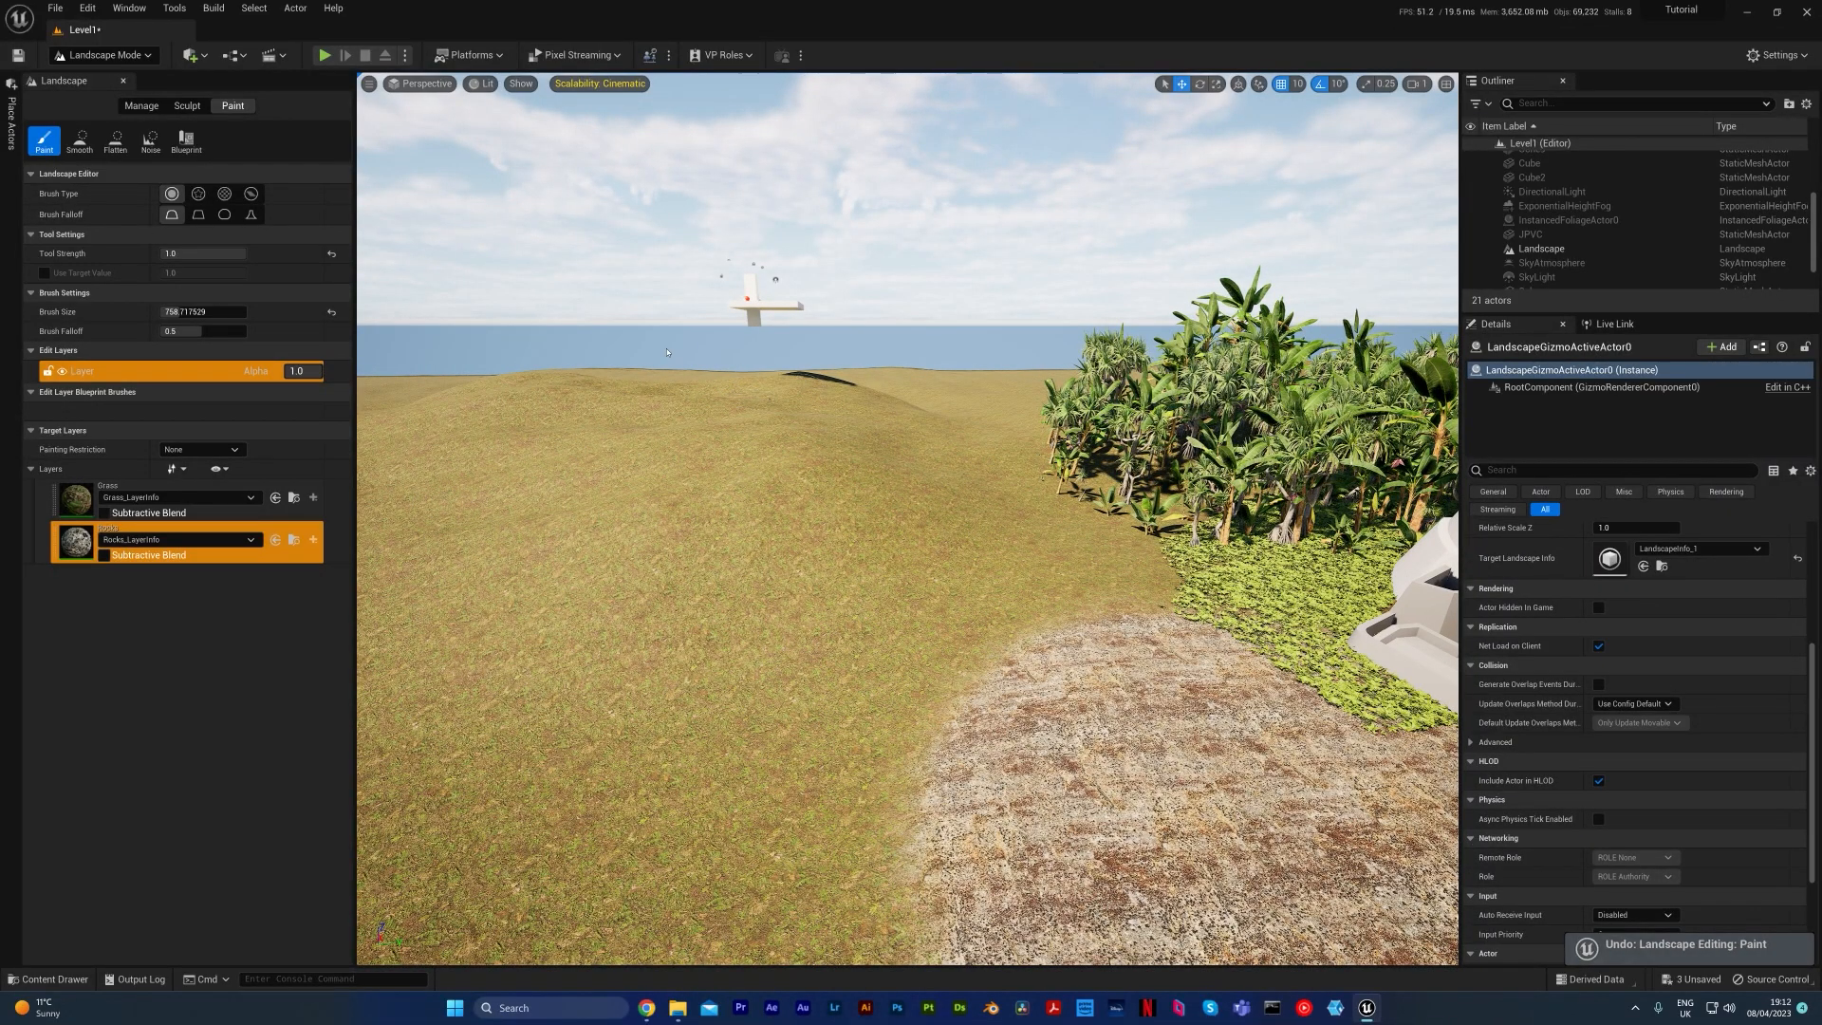
right_drag(716, 572, 868, 668)
click(119, 489)
mouse_move(607, 432)
mouse_down()
mouse_move(630, 441)
mouse_move(712, 610)
mouse_move(1143, 795)
mouse_move(1186, 617)
mouse_move(980, 474)
mouse_up()
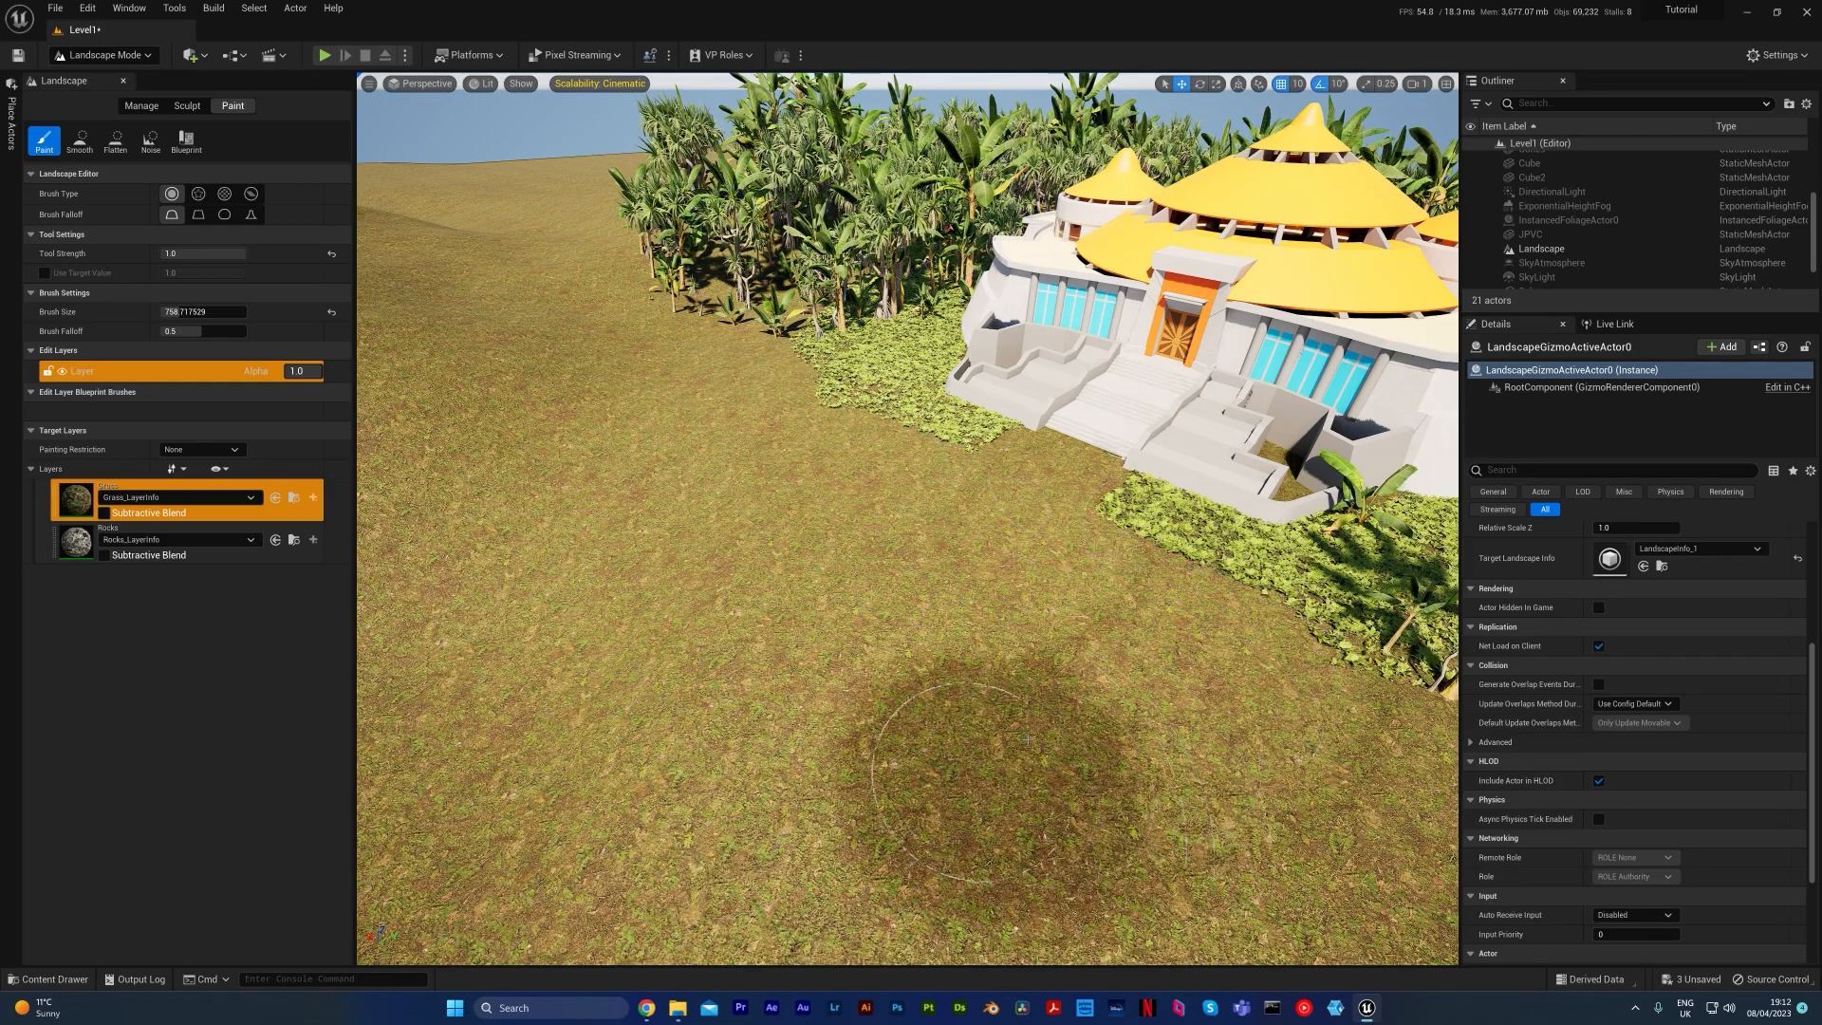
mouse_move(560, 707)
right_down()
mouse_move(394, 702)
mouse_move(382, 669)
right_up()
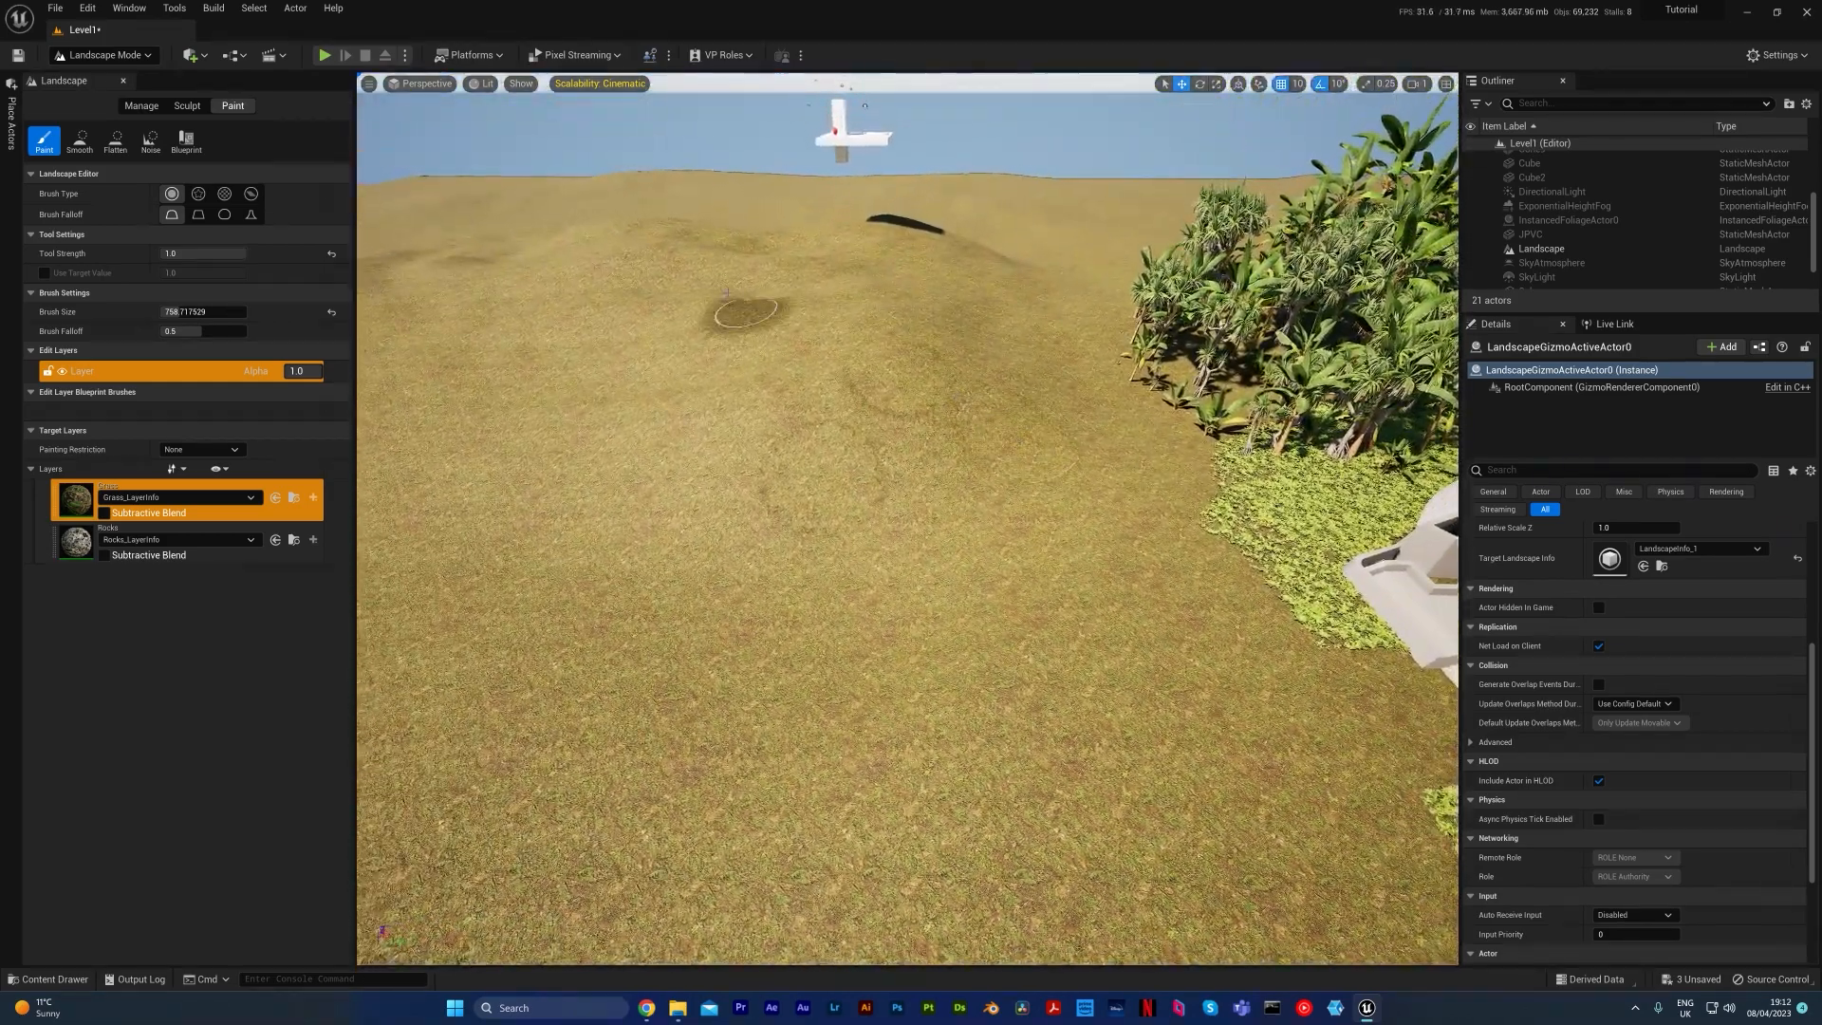
Step: Return the level editor to Selection mode and open the M_Landscape material from the MyStuff/Material folder
click(188, 105)
click(102, 54)
click(95, 75)
key(ctrl+space)
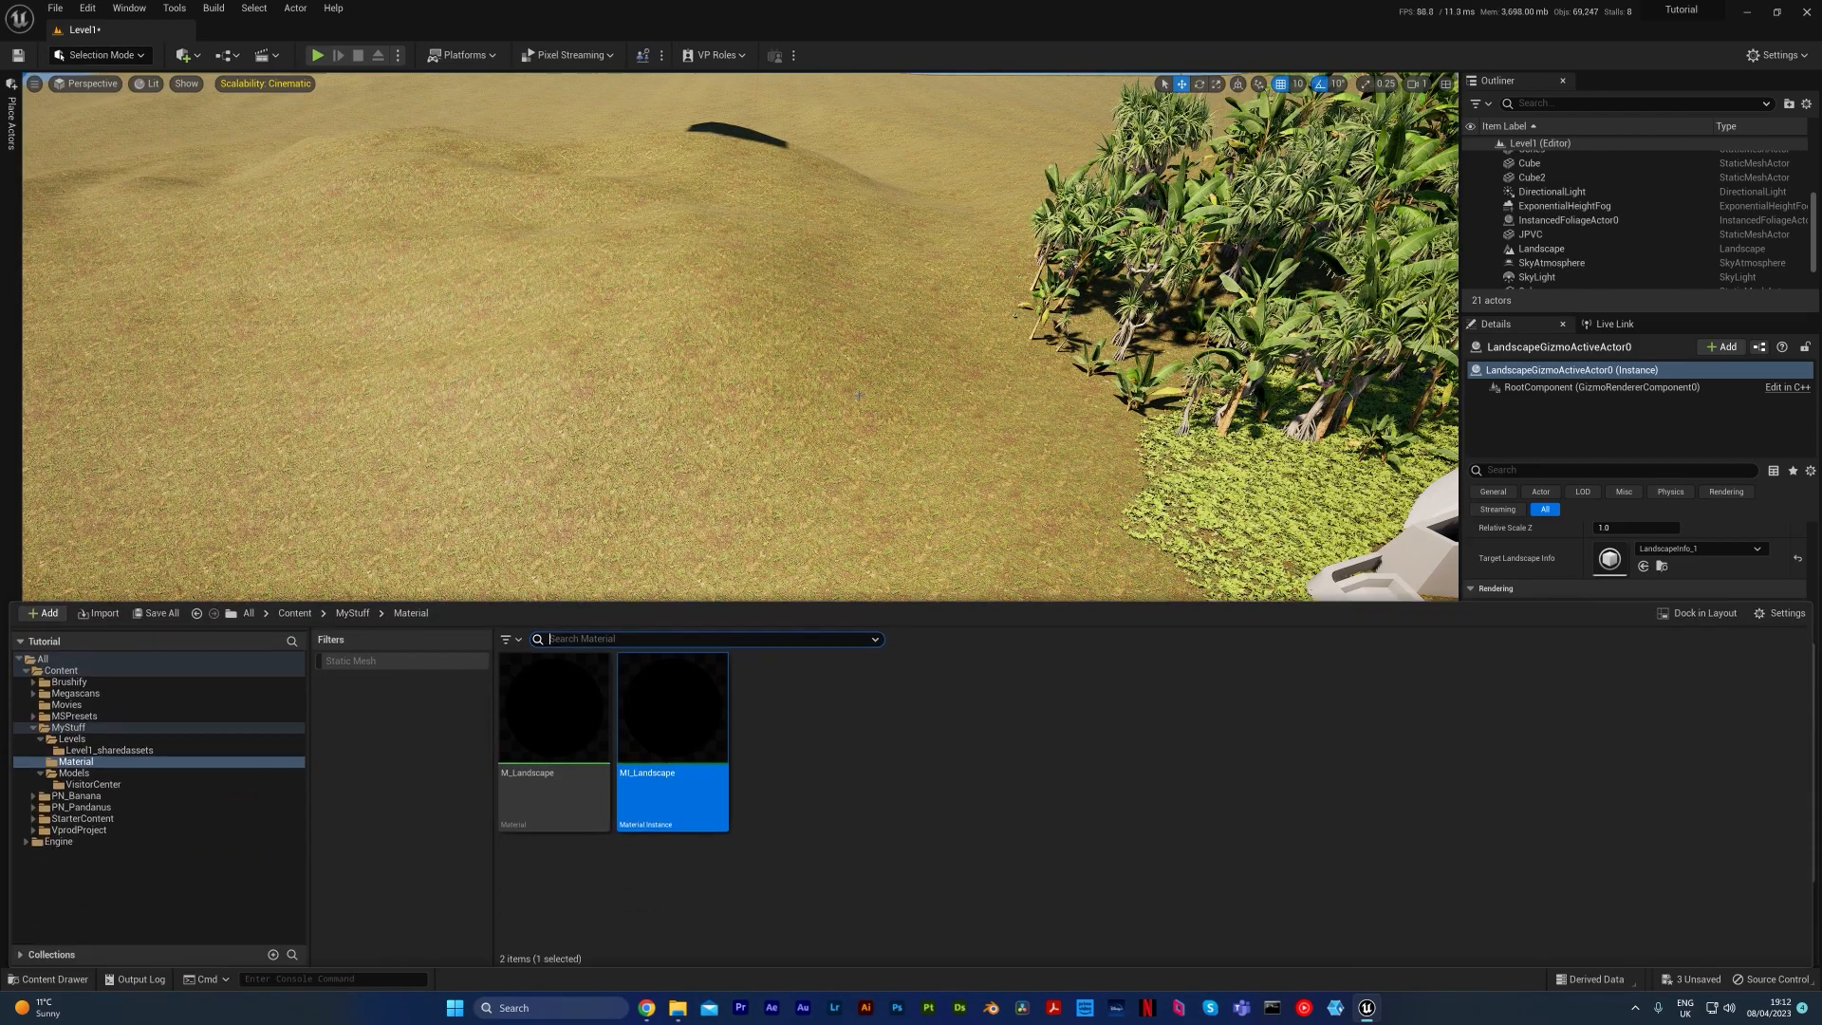
double_click(589, 744)
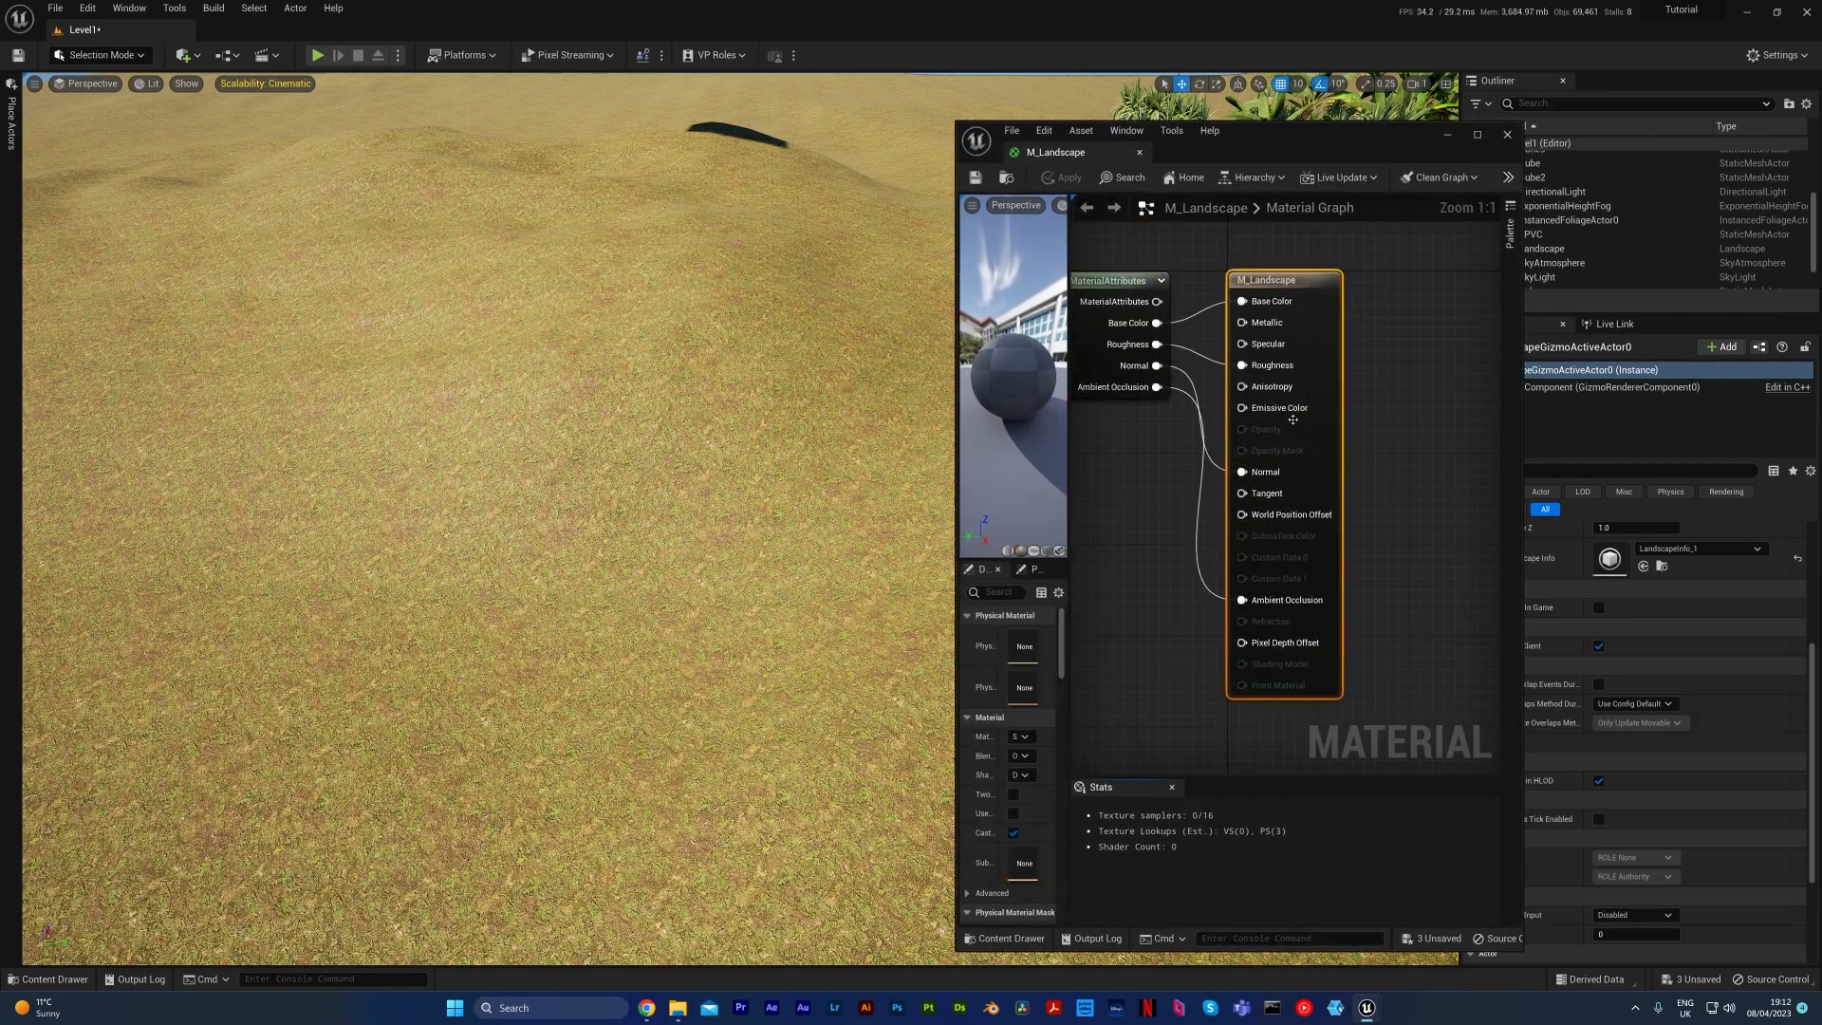
Step: Widen the M_Landscape material editor window and delete the Layer Blend node that joins the Grass and Rocks layers
drag(954, 440, 110, 440)
scroll(892, 479, down, 4)
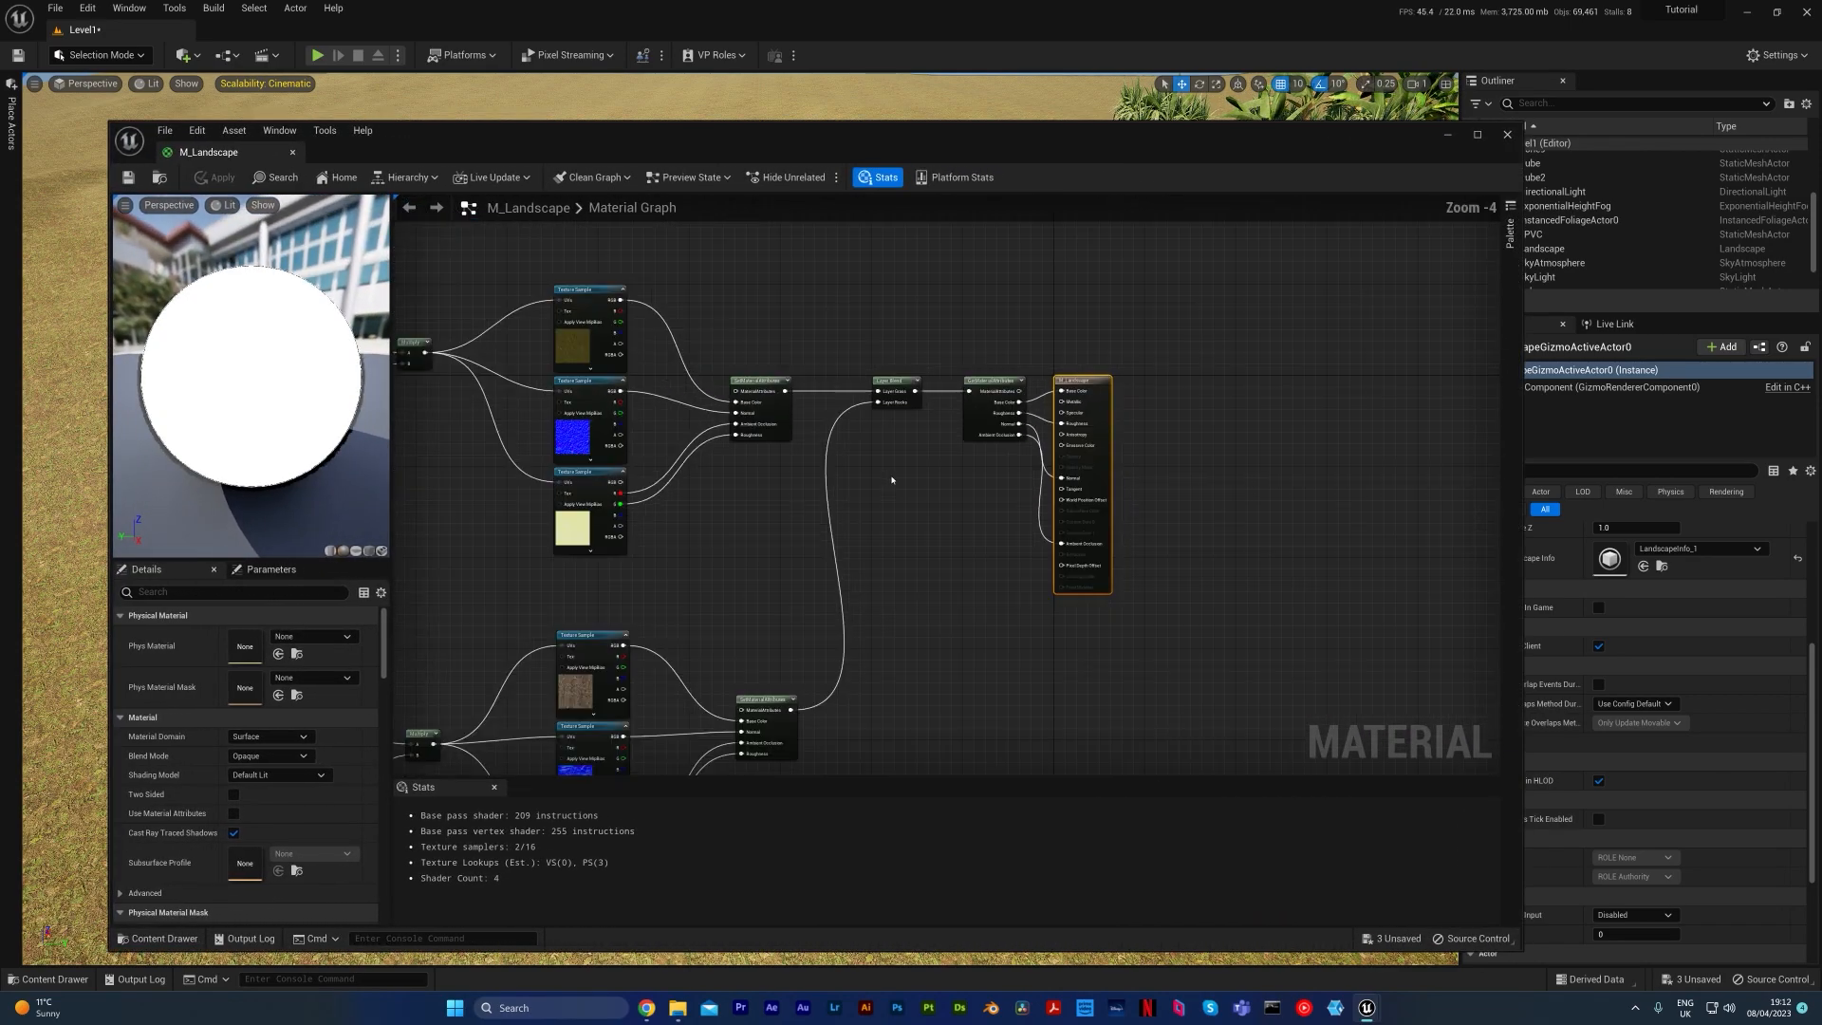
right_drag(891, 479, 1071, 427)
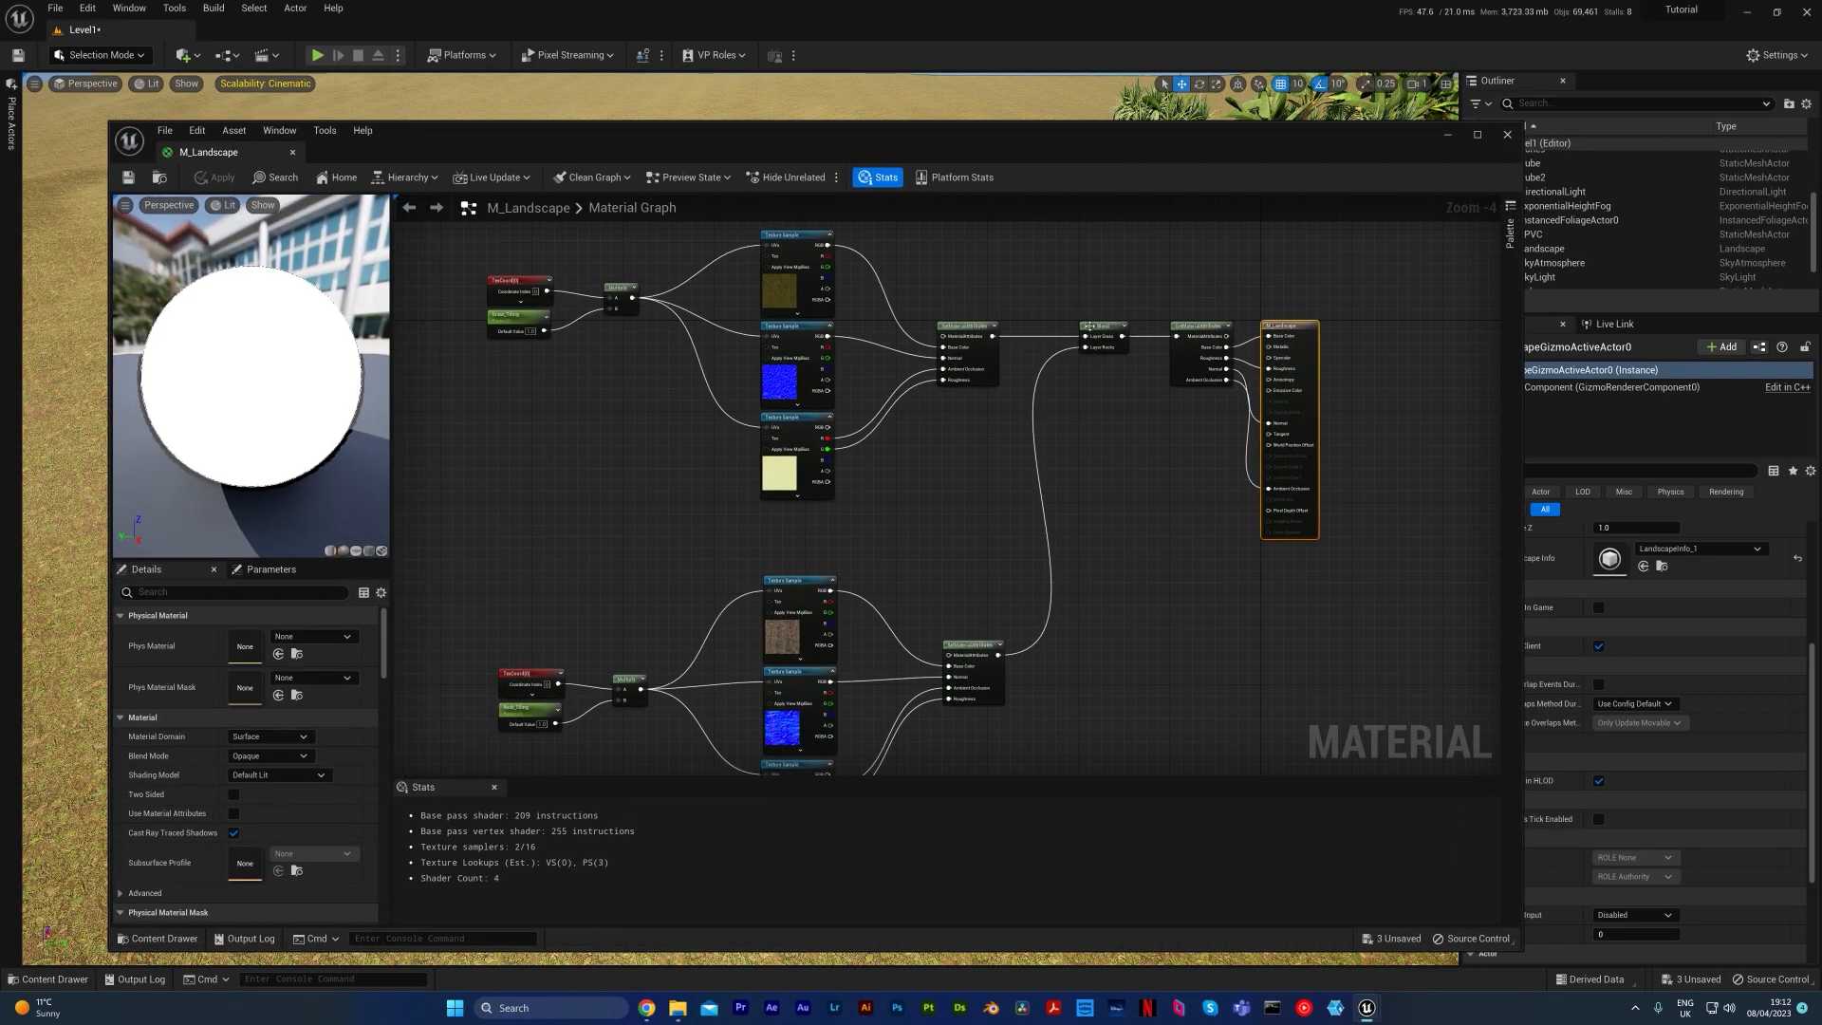
click(1107, 324)
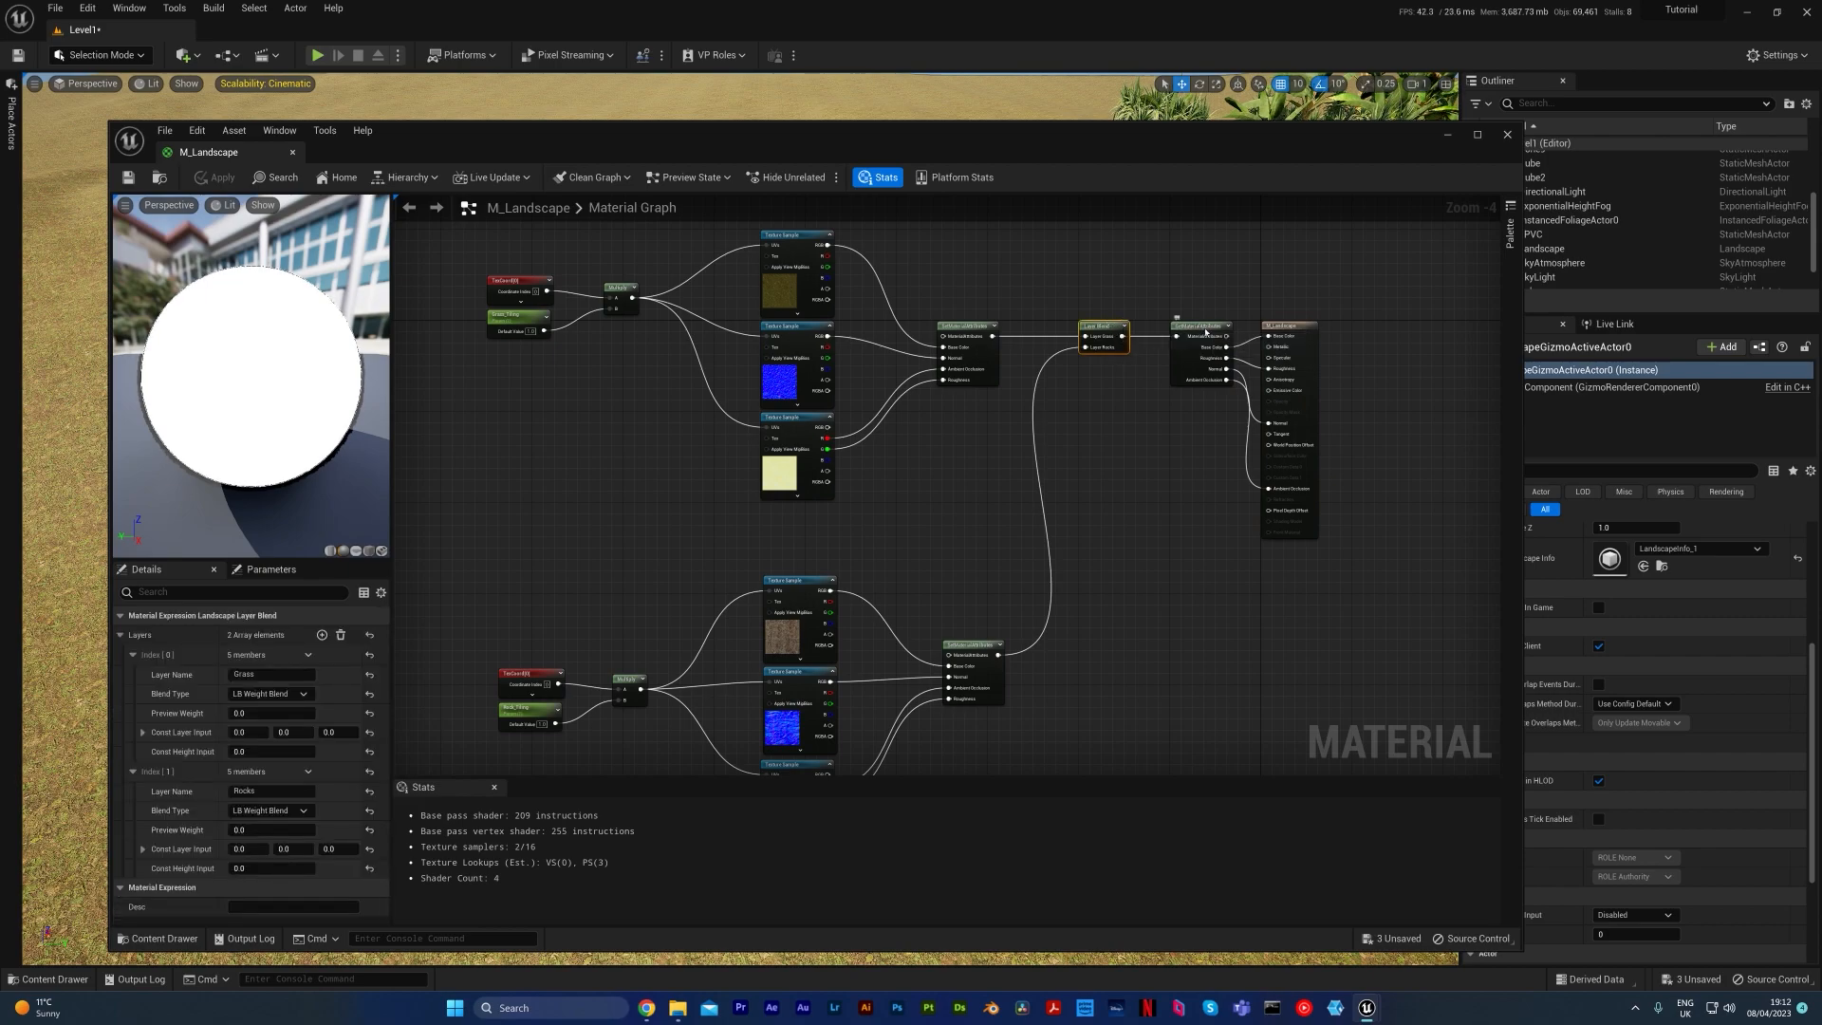
key(Delete)
Step: Examine the texture, tiling and attribute node groups of the Grass and Rocks layers in the material graph
right_drag(1063, 501, 1213, 305)
drag(610, 395, 1152, 655)
right_drag(1202, 403, 998, 594)
click(1041, 474)
right_drag(1014, 434, 1068, 496)
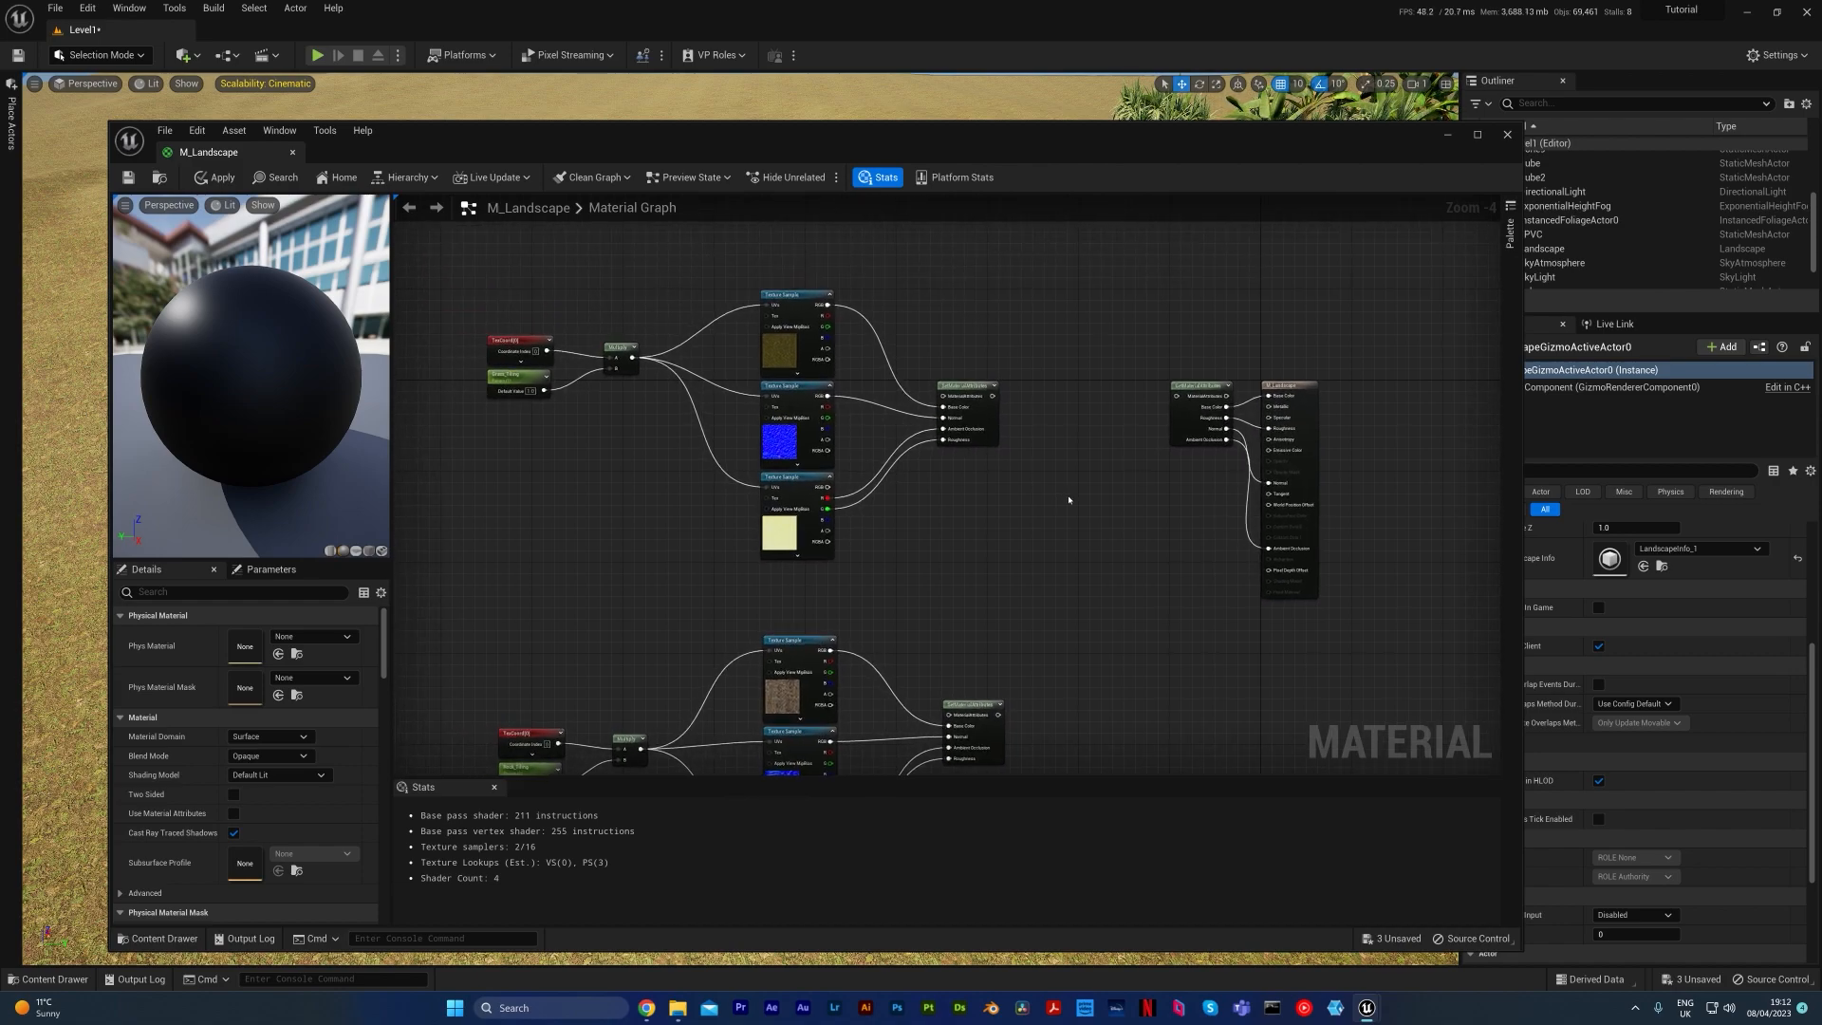
right_drag(1035, 542, 1101, 430)
right_drag(552, 349, 620, 421)
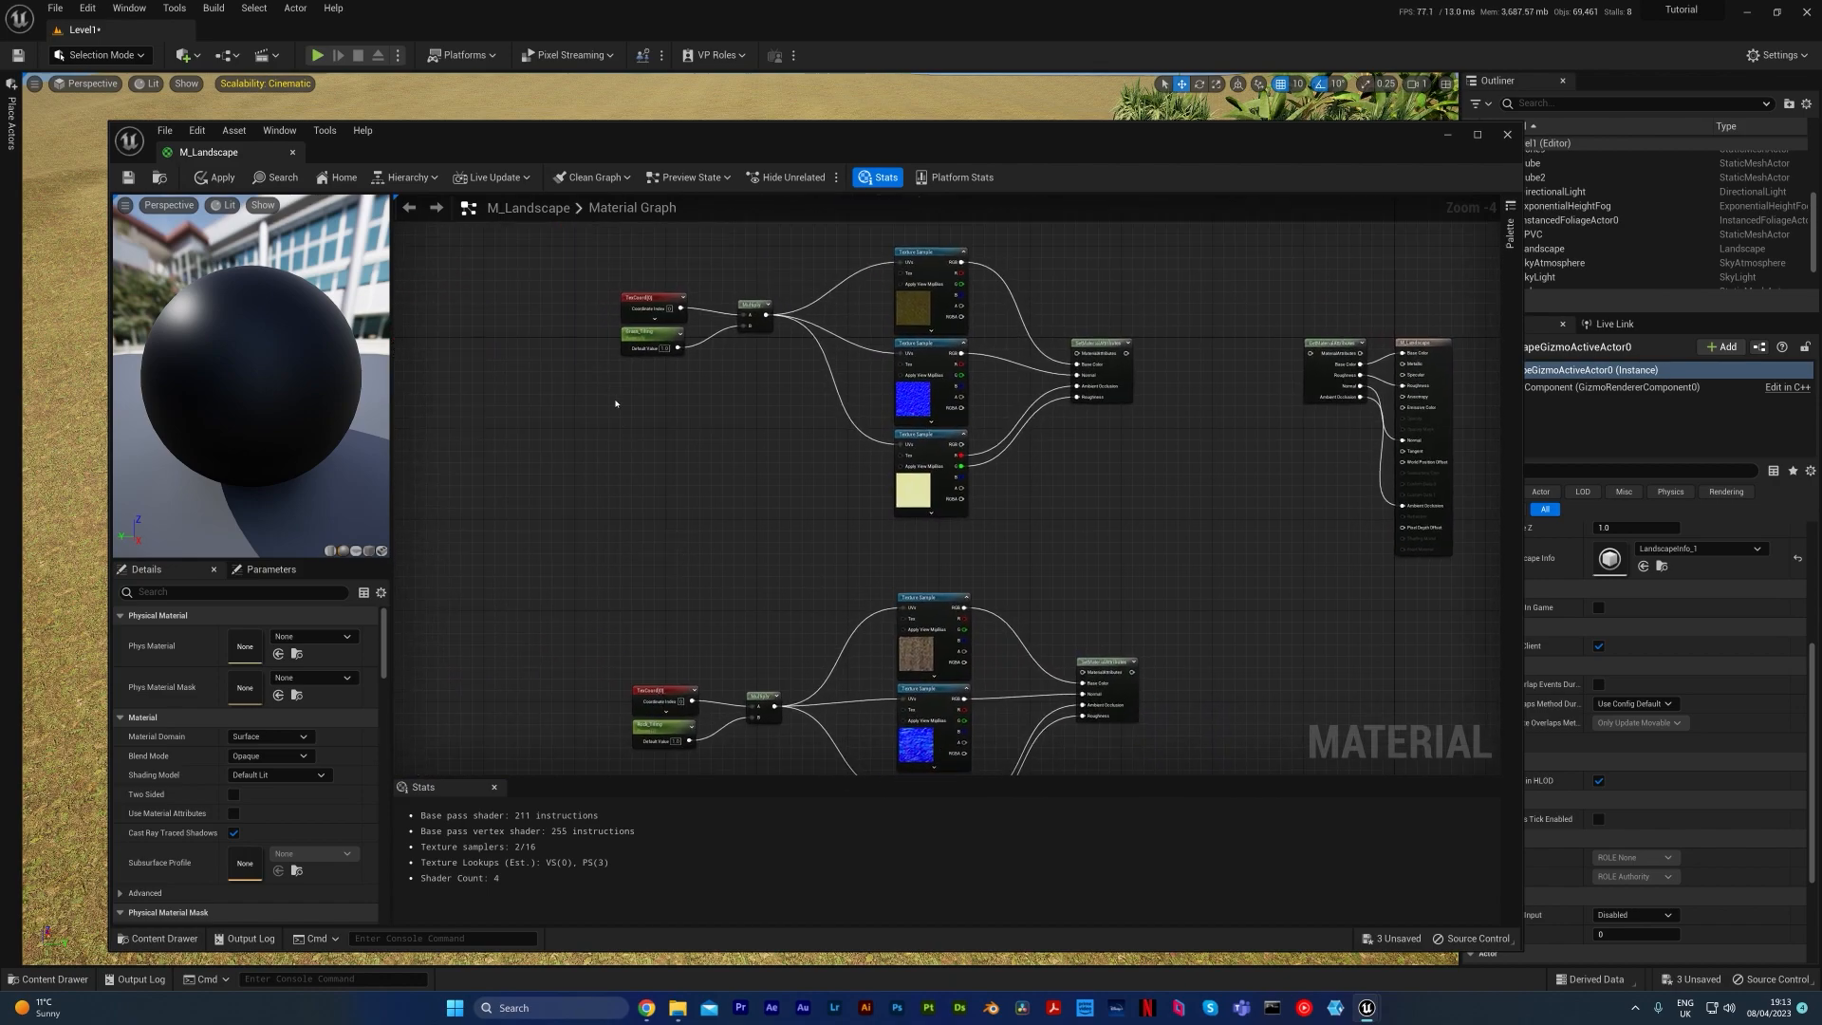
drag(583, 273, 787, 401)
click(525, 663)
drag(525, 661, 783, 730)
click(785, 563)
right_drag(1224, 500, 938, 458)
Step: Add a WorldAlignedTexture node in the empty area above the Grass layer's attribute nodes
scroll(909, 489, up, 1)
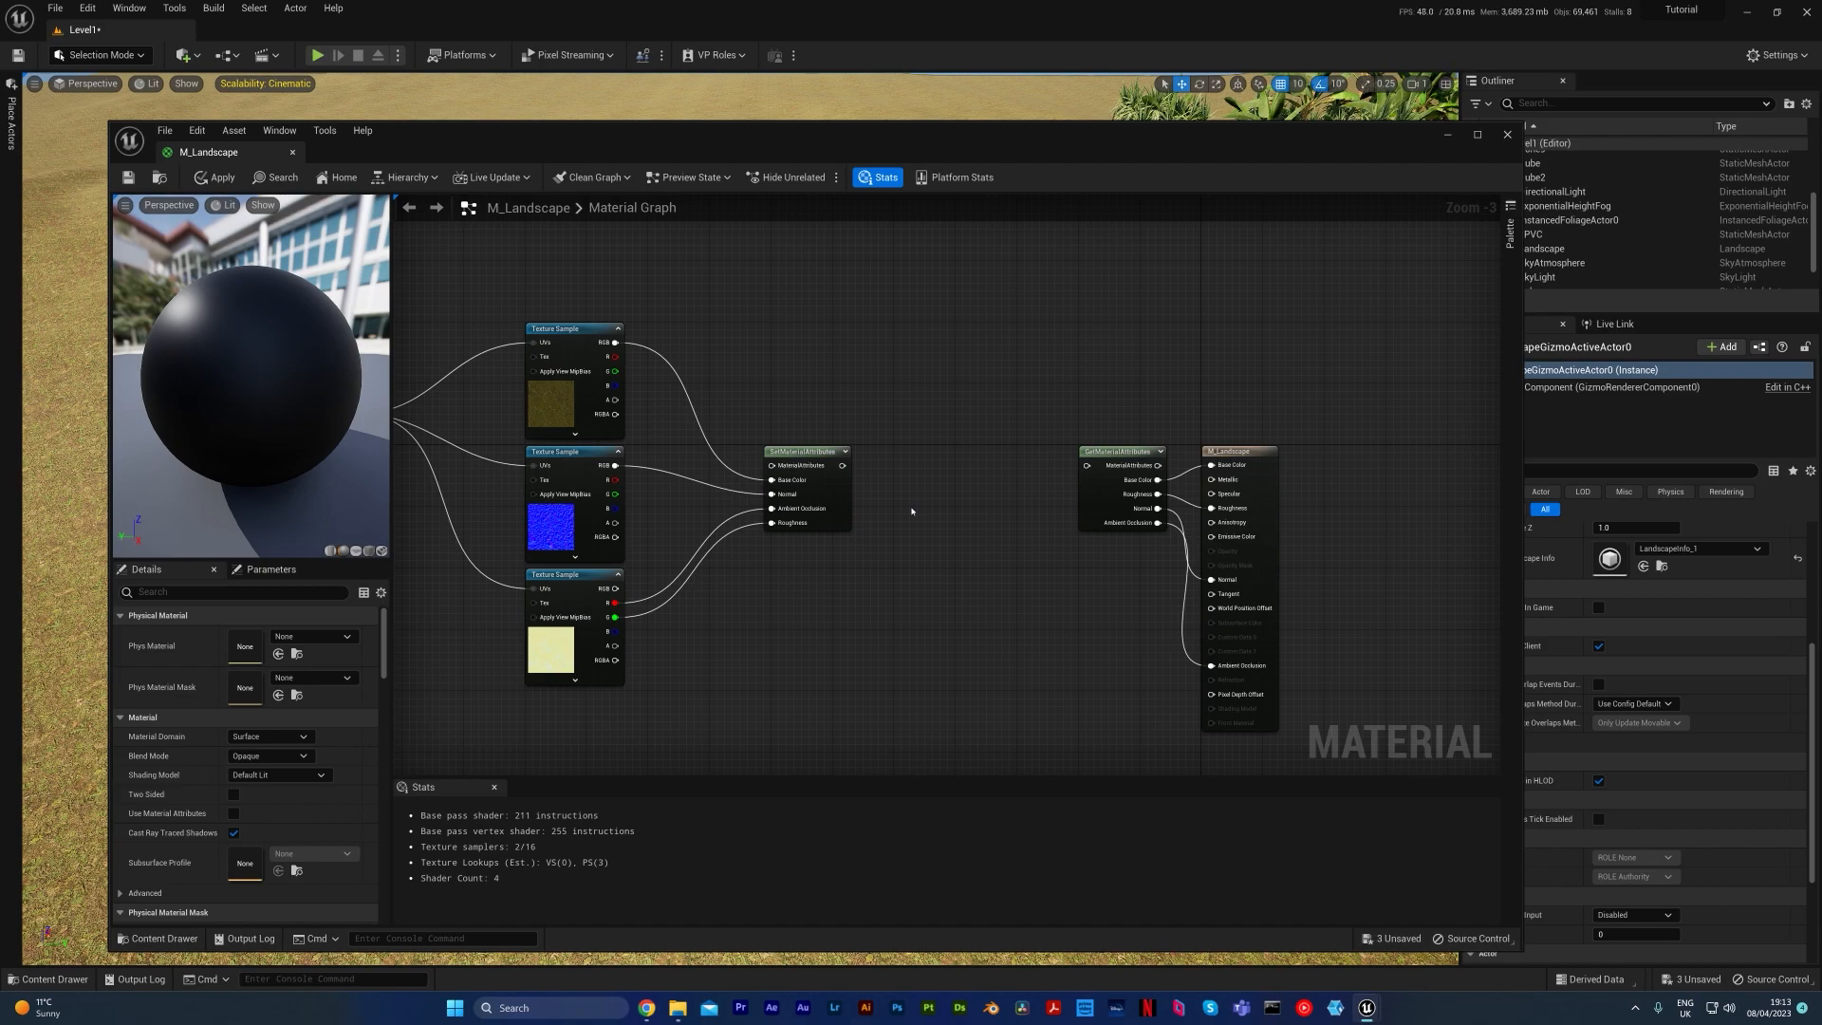
right_drag(907, 286, 891, 373)
right_click(898, 374)
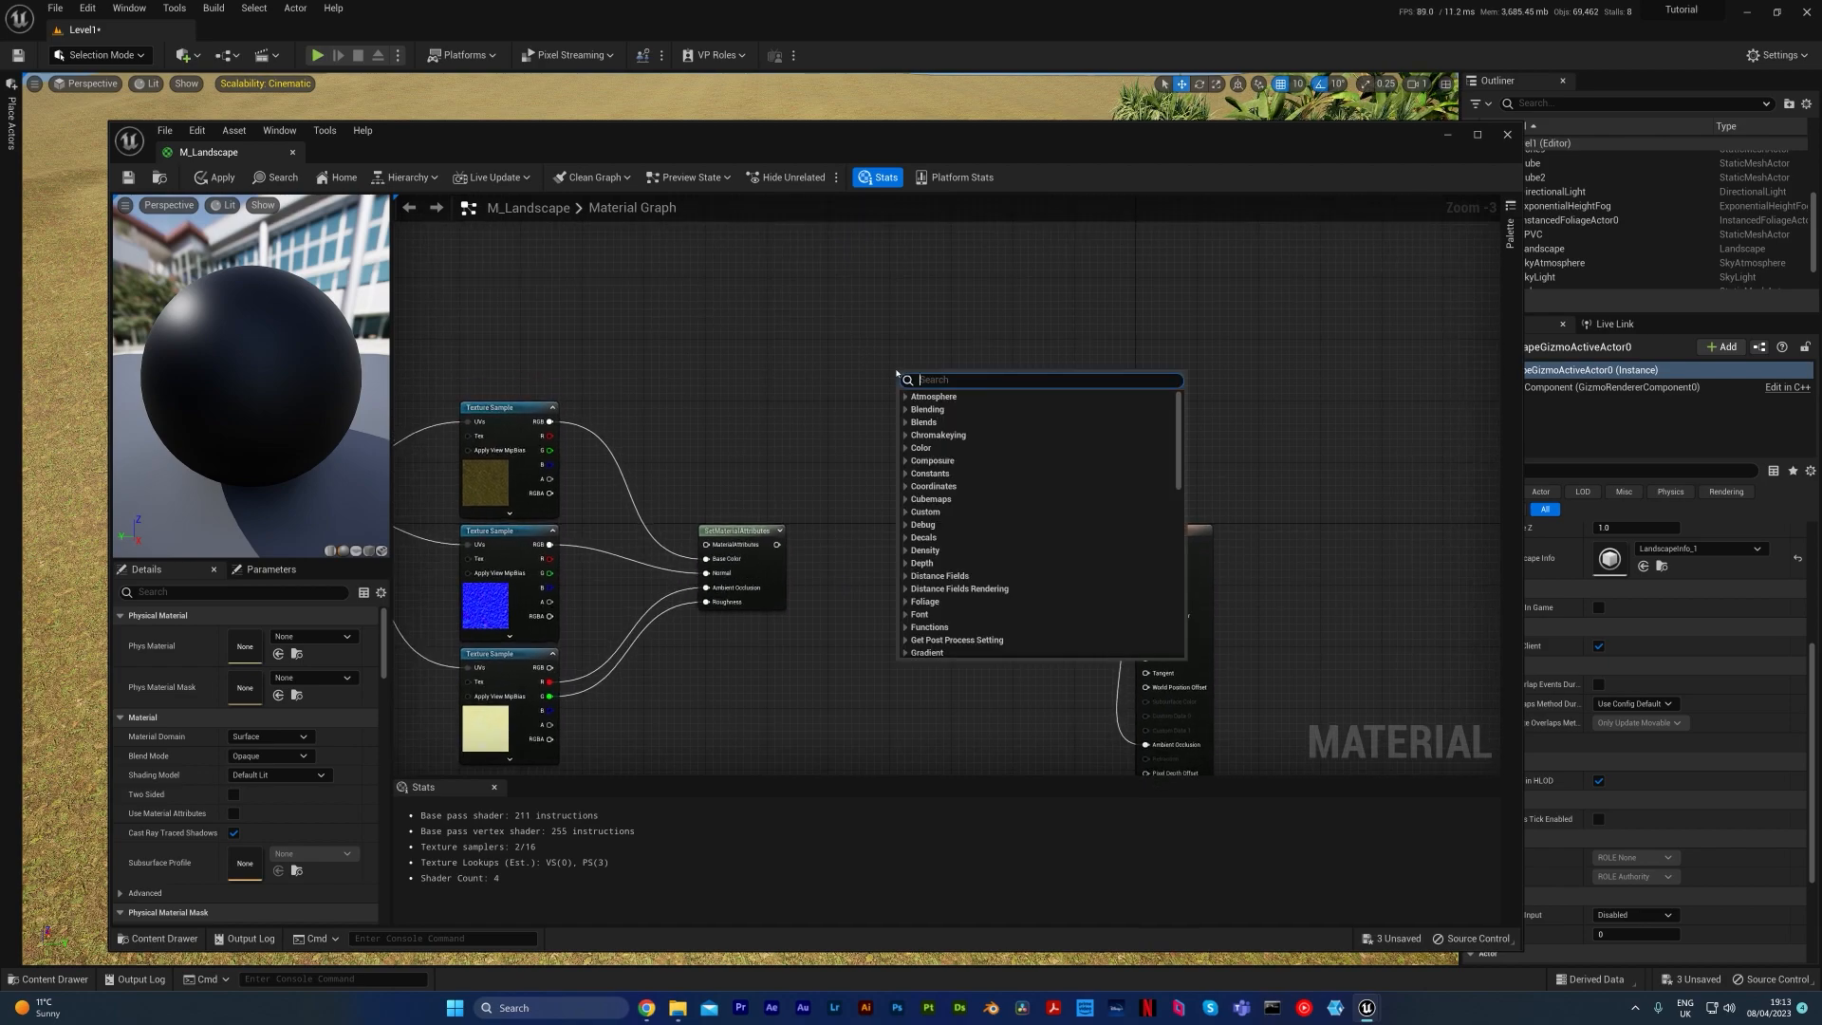
text(worldal)
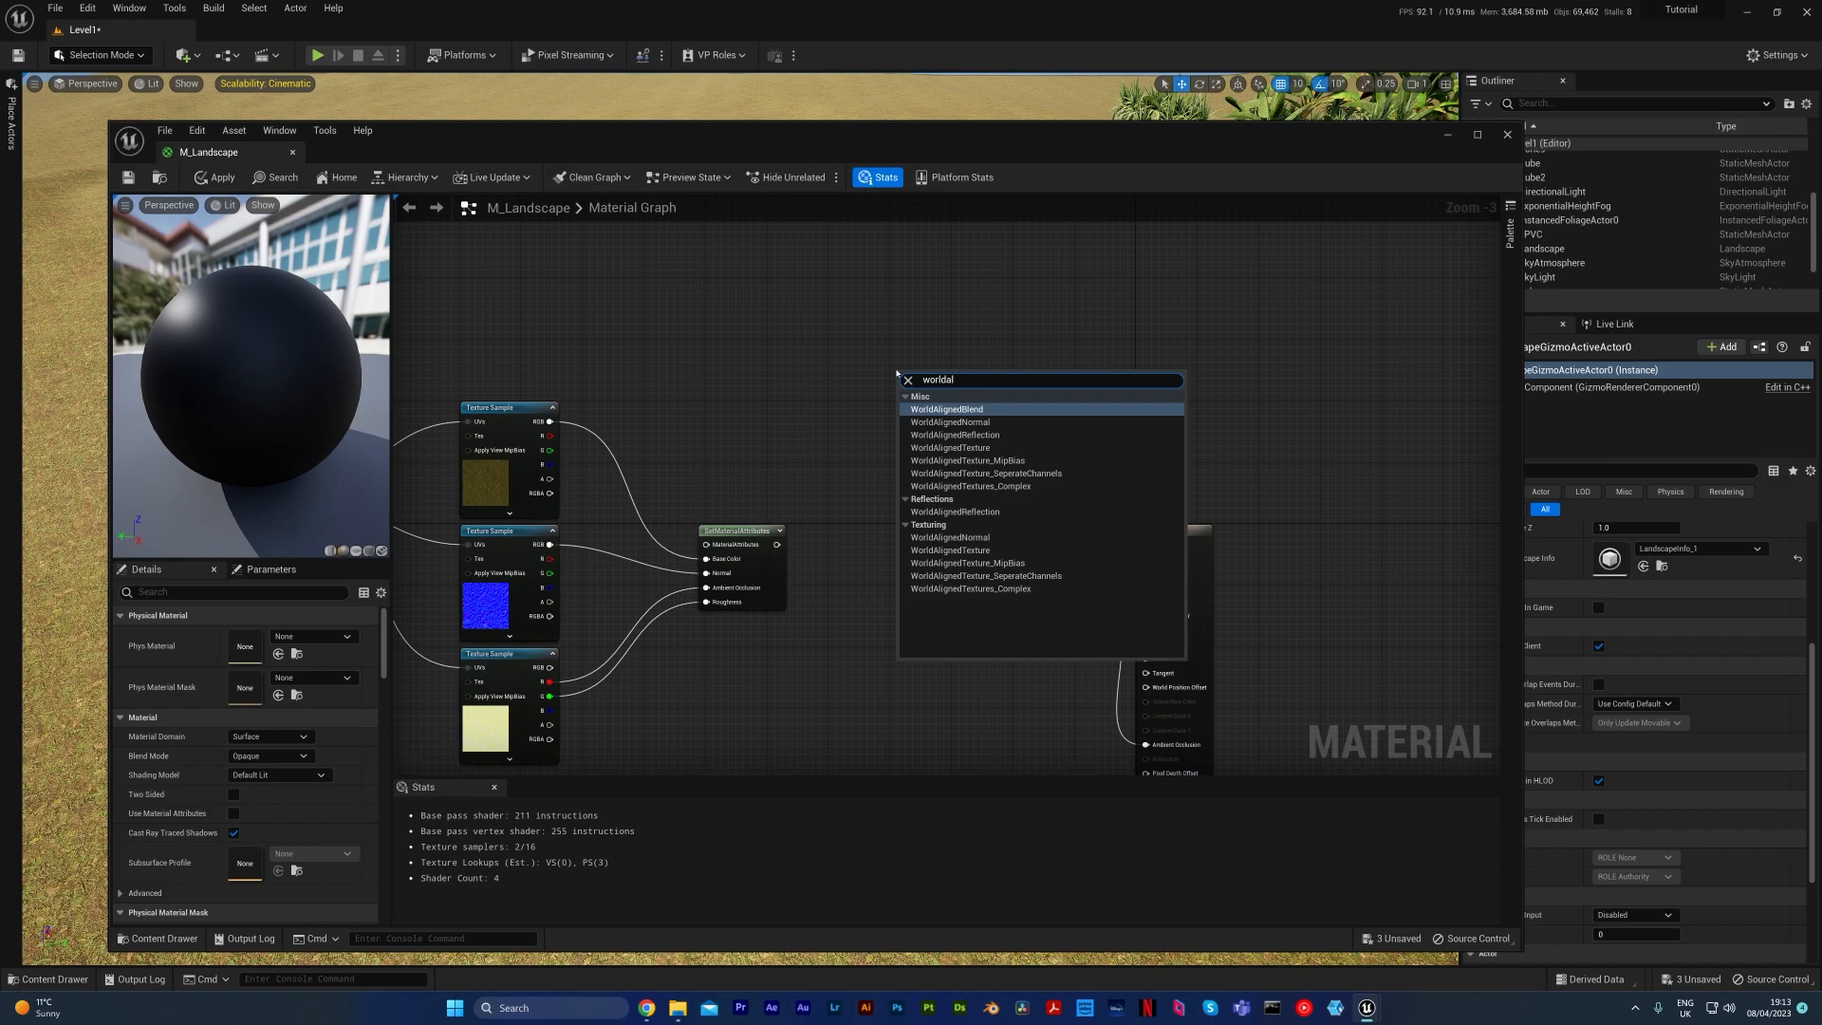
key(Down)
key(Down)
key(Down)
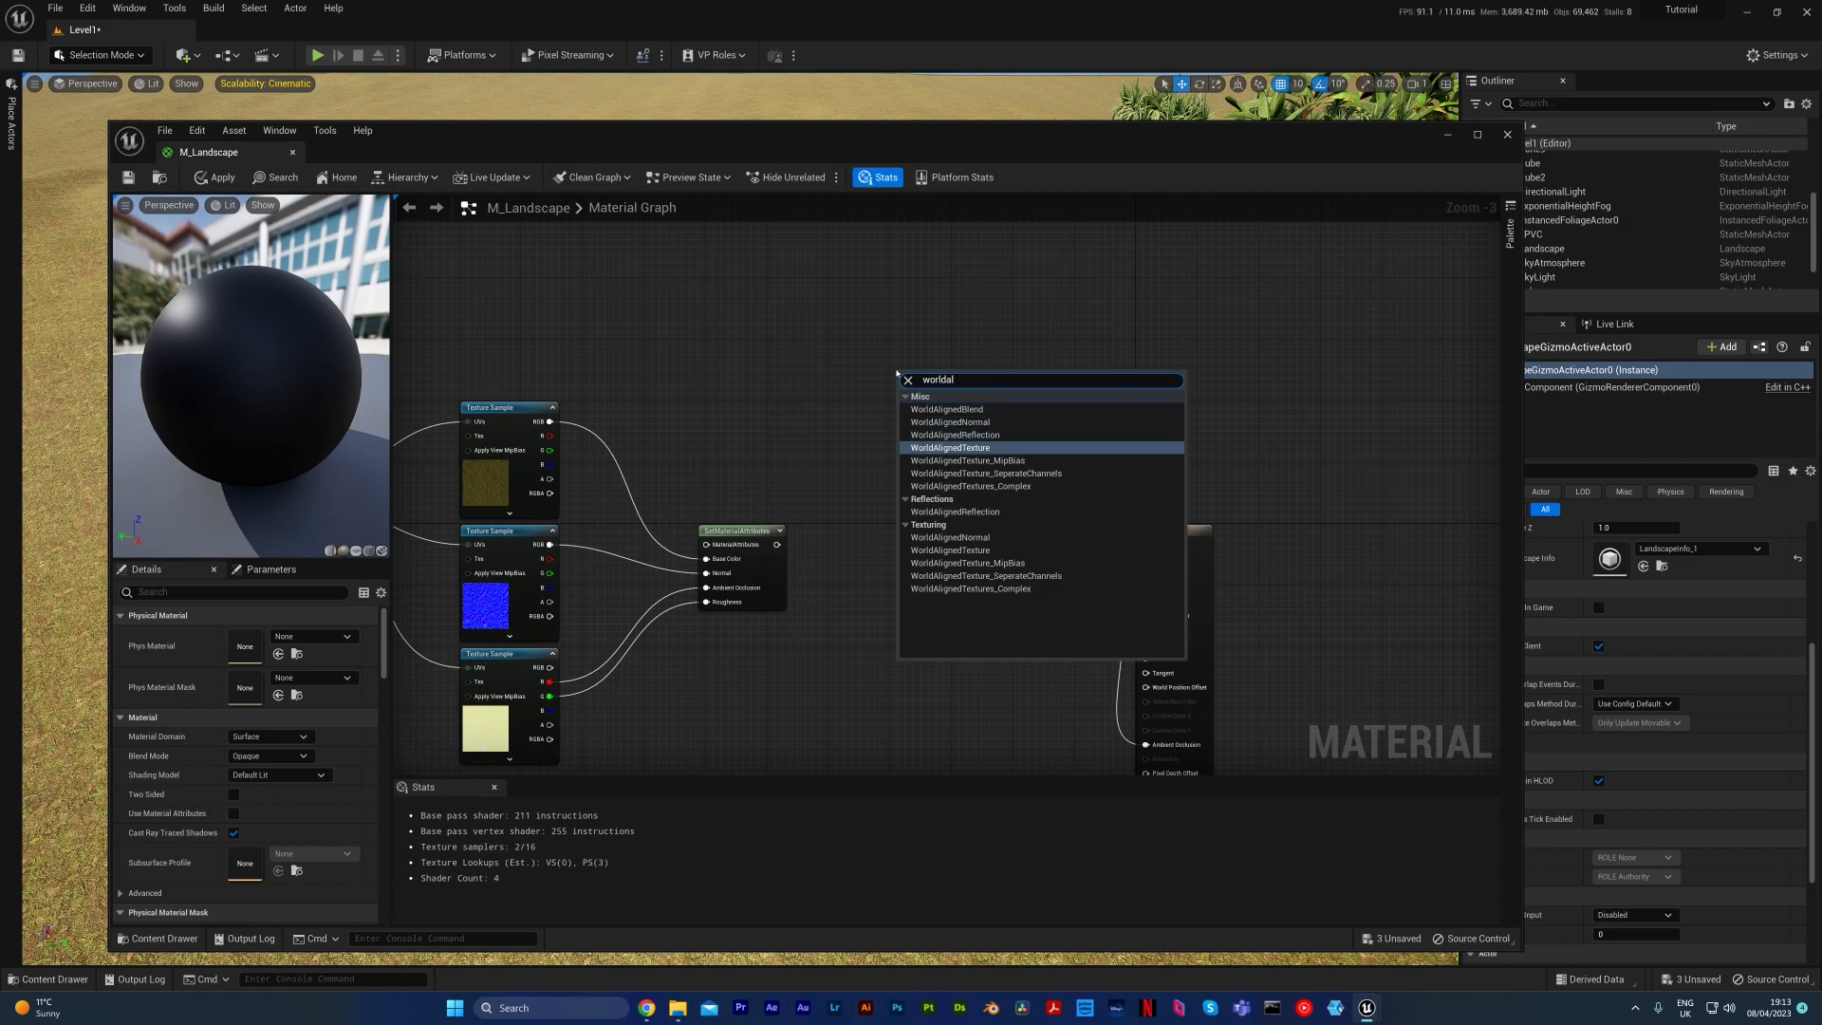
key(Escape)
Step: Add a WorldAlignedNormal node below the WorldAlignedTexture node
right_click(869, 523)
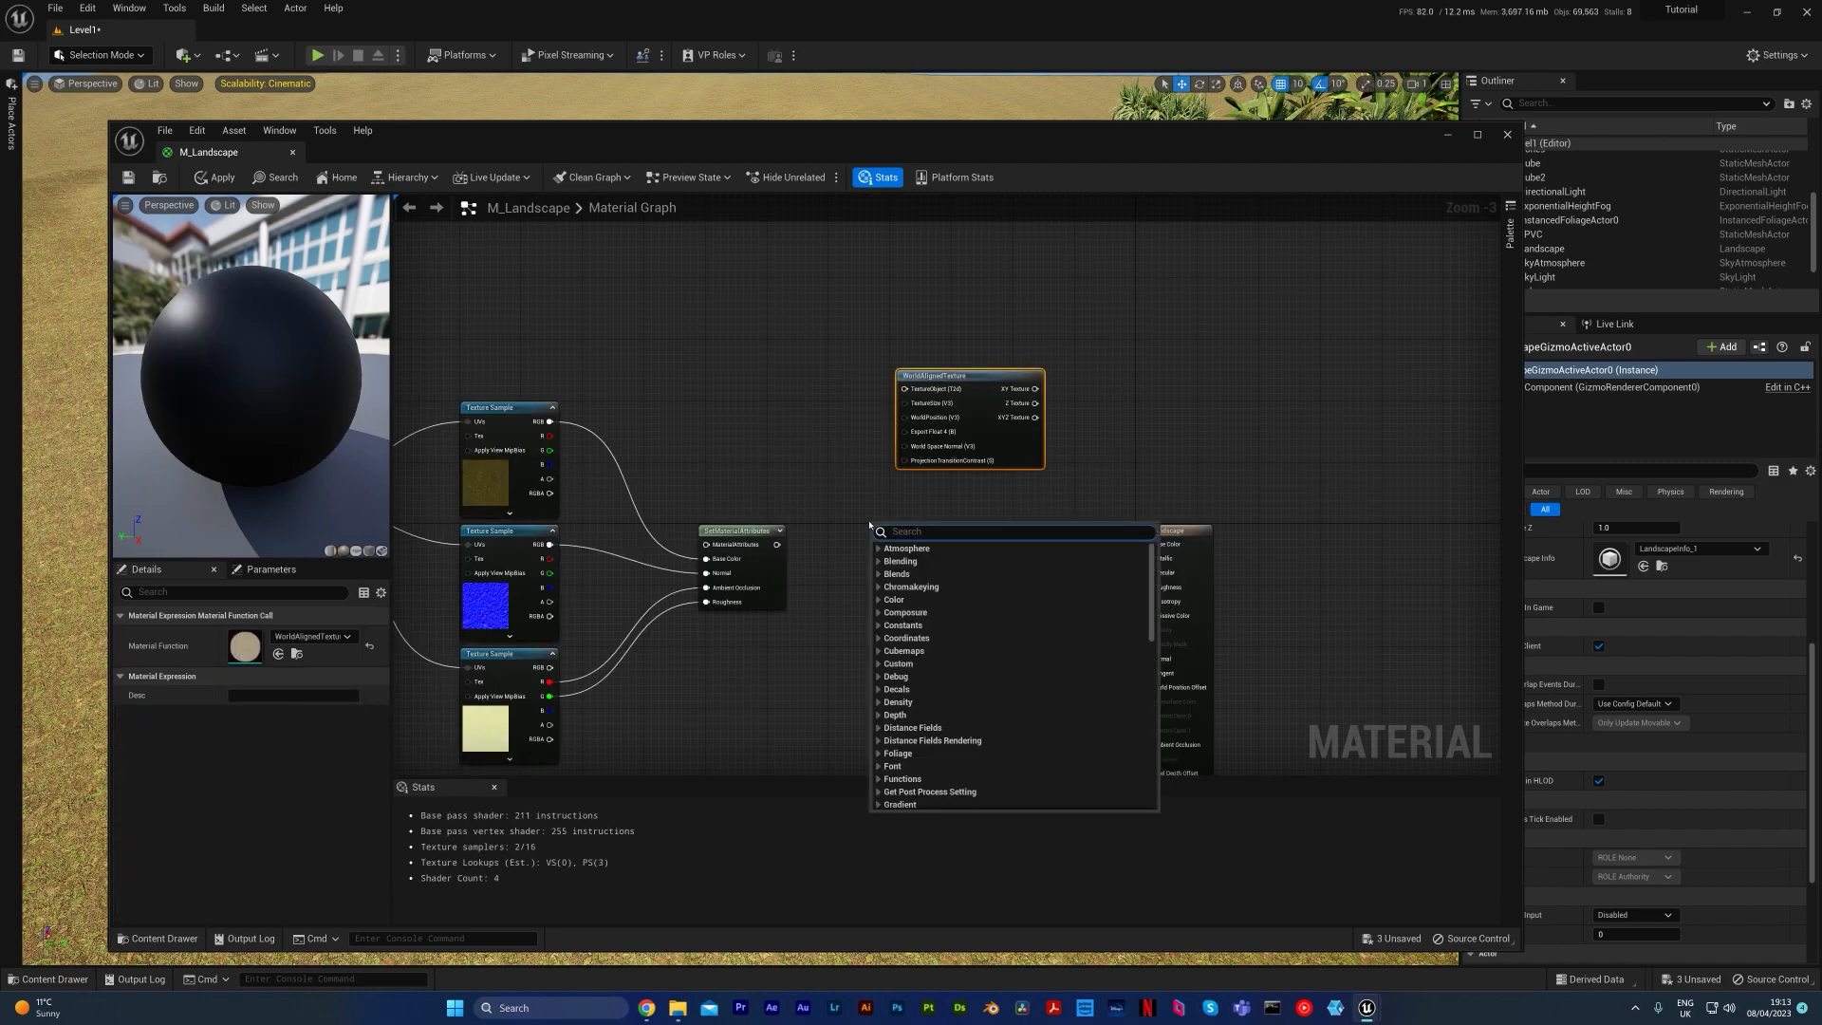
text(worldal)
key(BackSpace)
key(BackSpace)
text(dali)
key(Return)
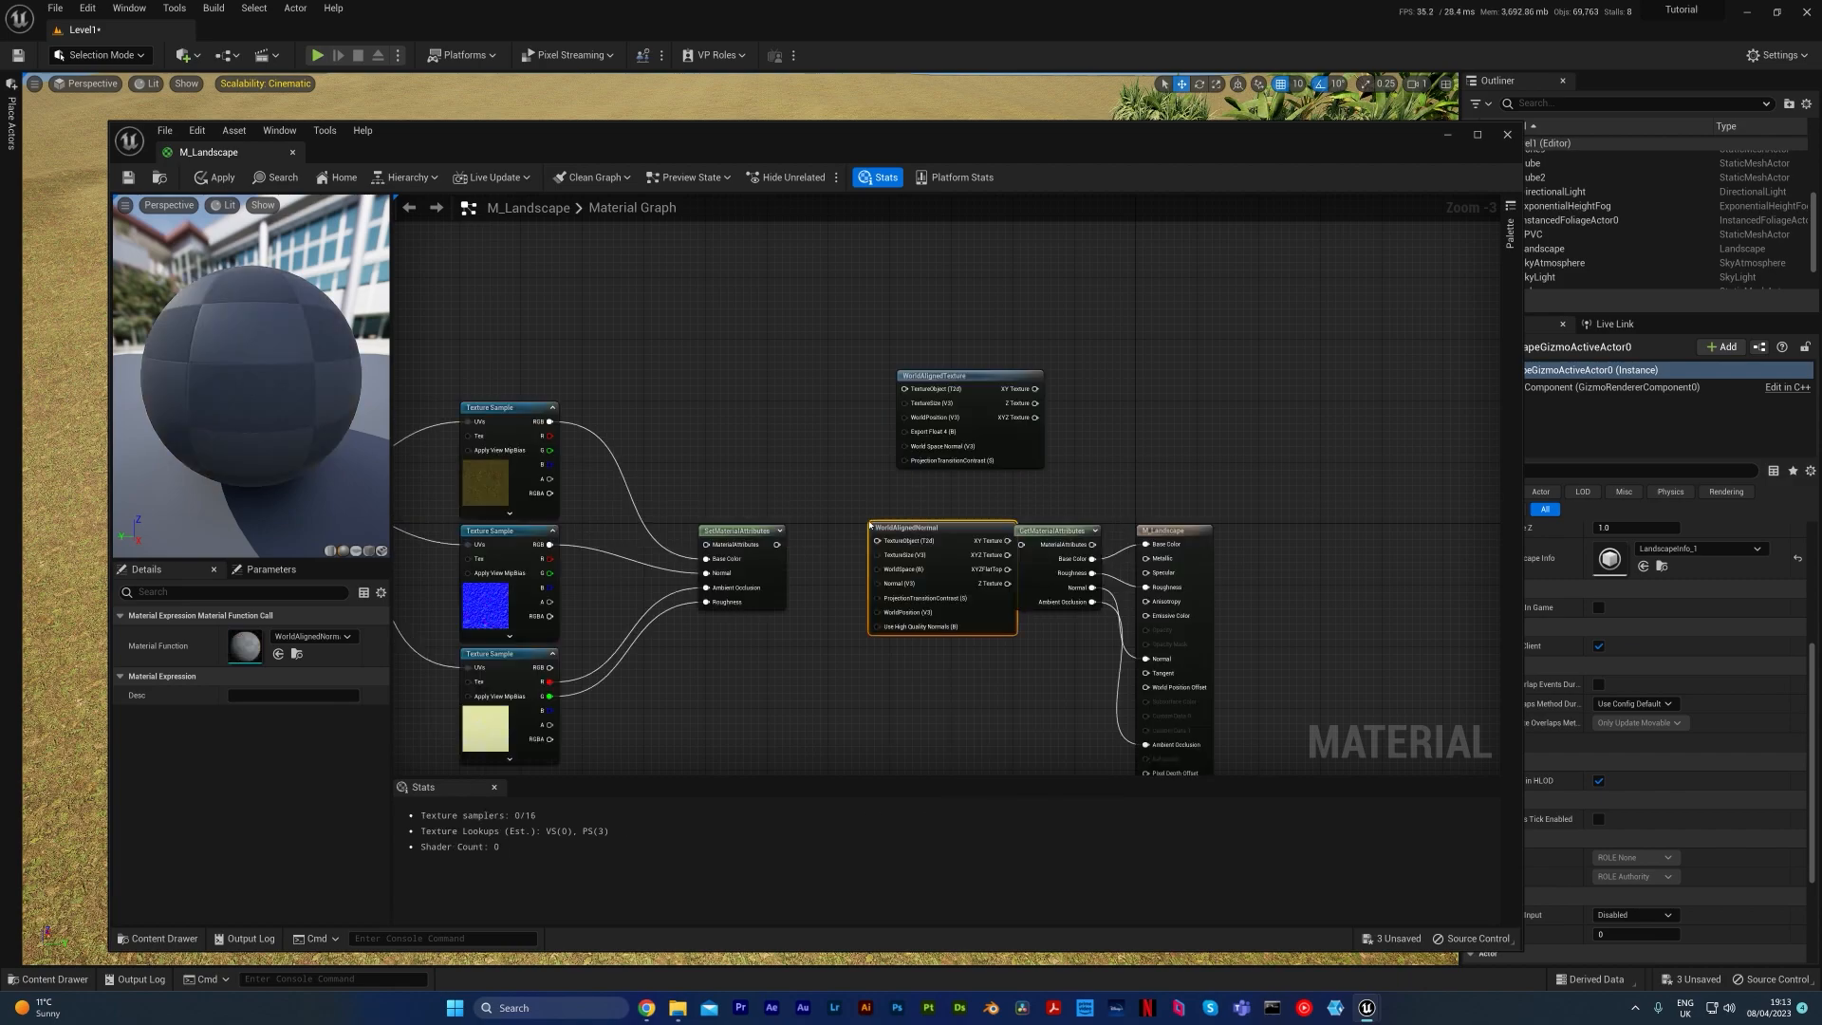
Step: Stack the WorldAlignedTexture node directly above the WorldAlignedNormal node and cancel the pending autosave
drag(963, 375, 896, 345)
drag(963, 533, 927, 453)
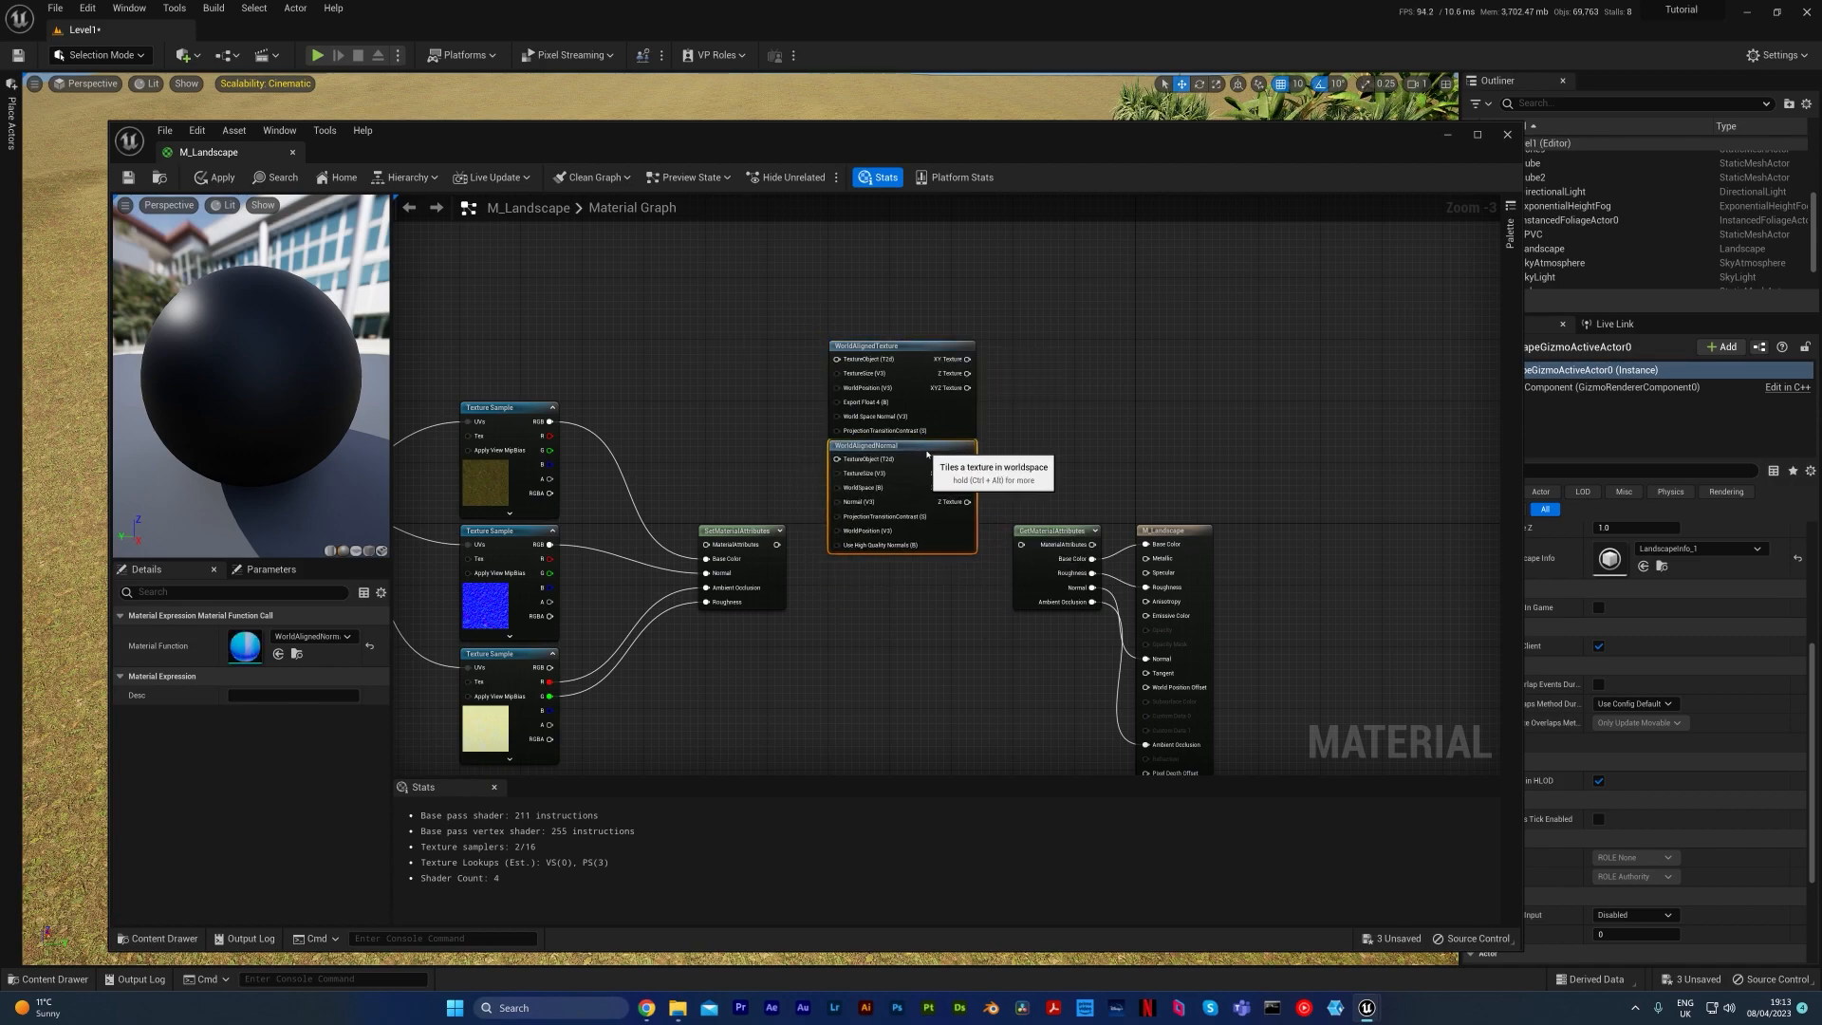
click(1075, 386)
right_drag(1075, 386, 1250, 353)
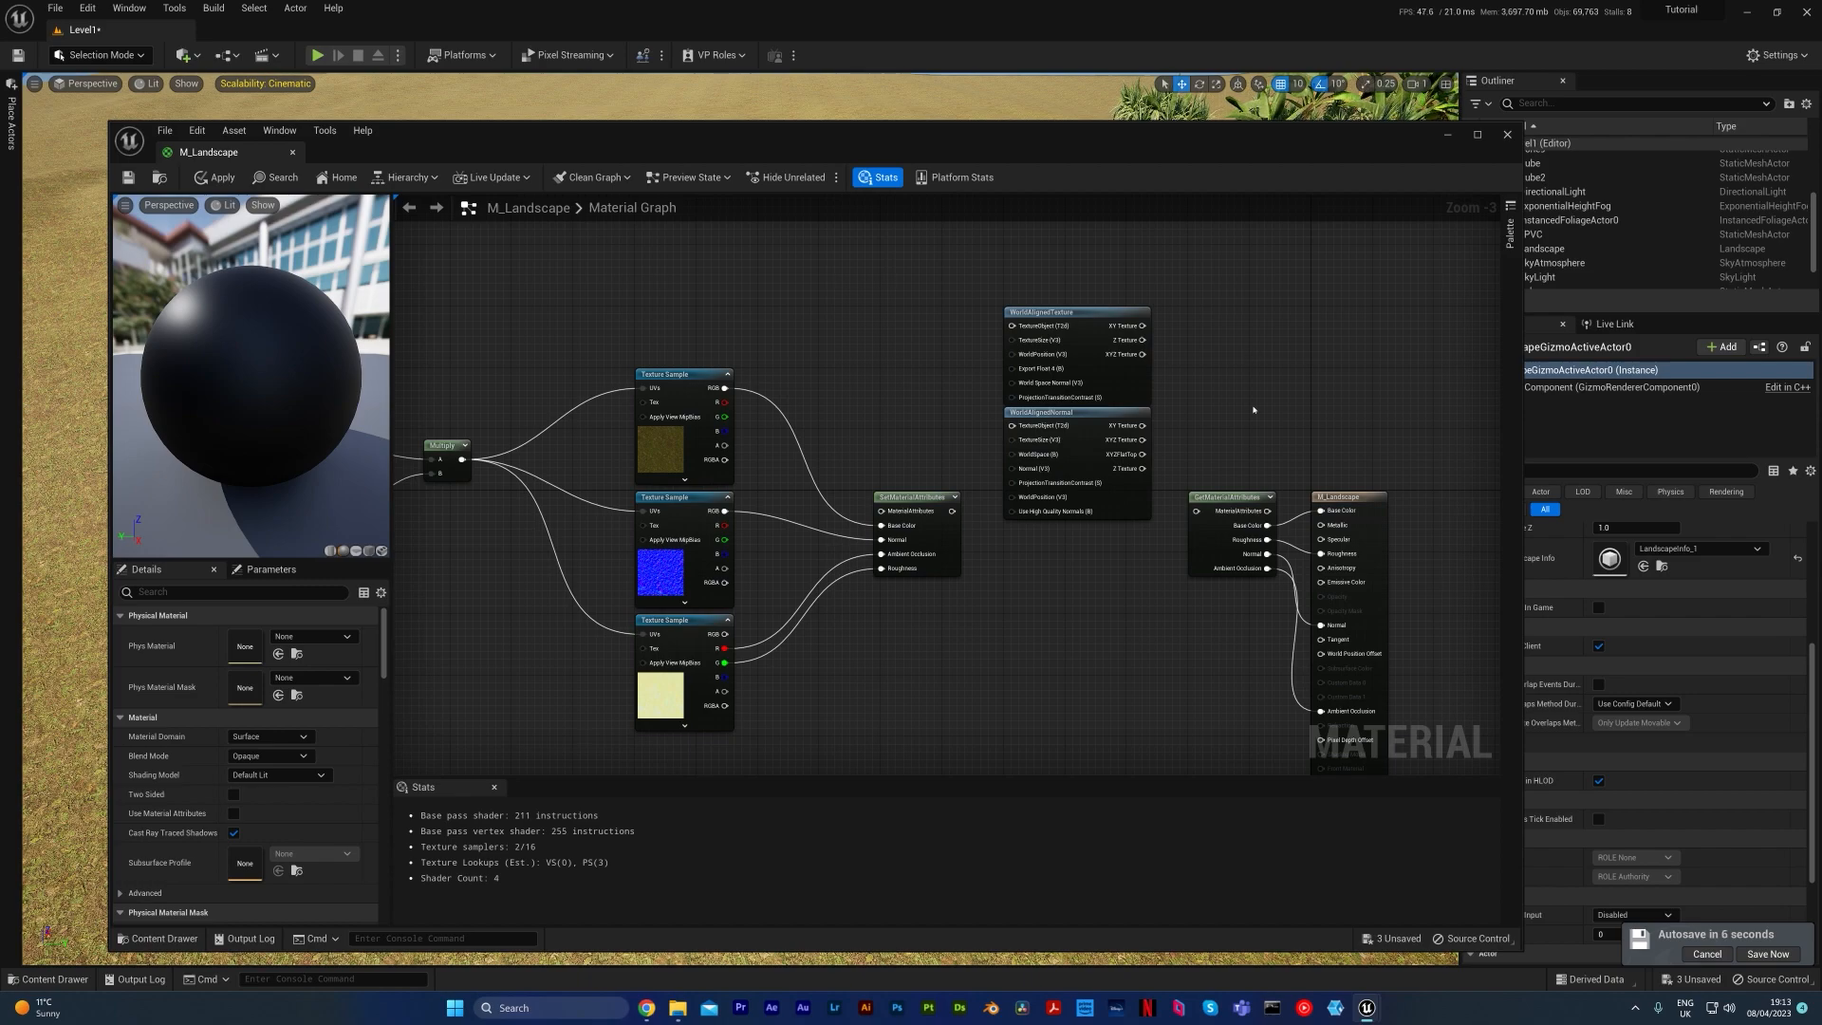
click(1706, 953)
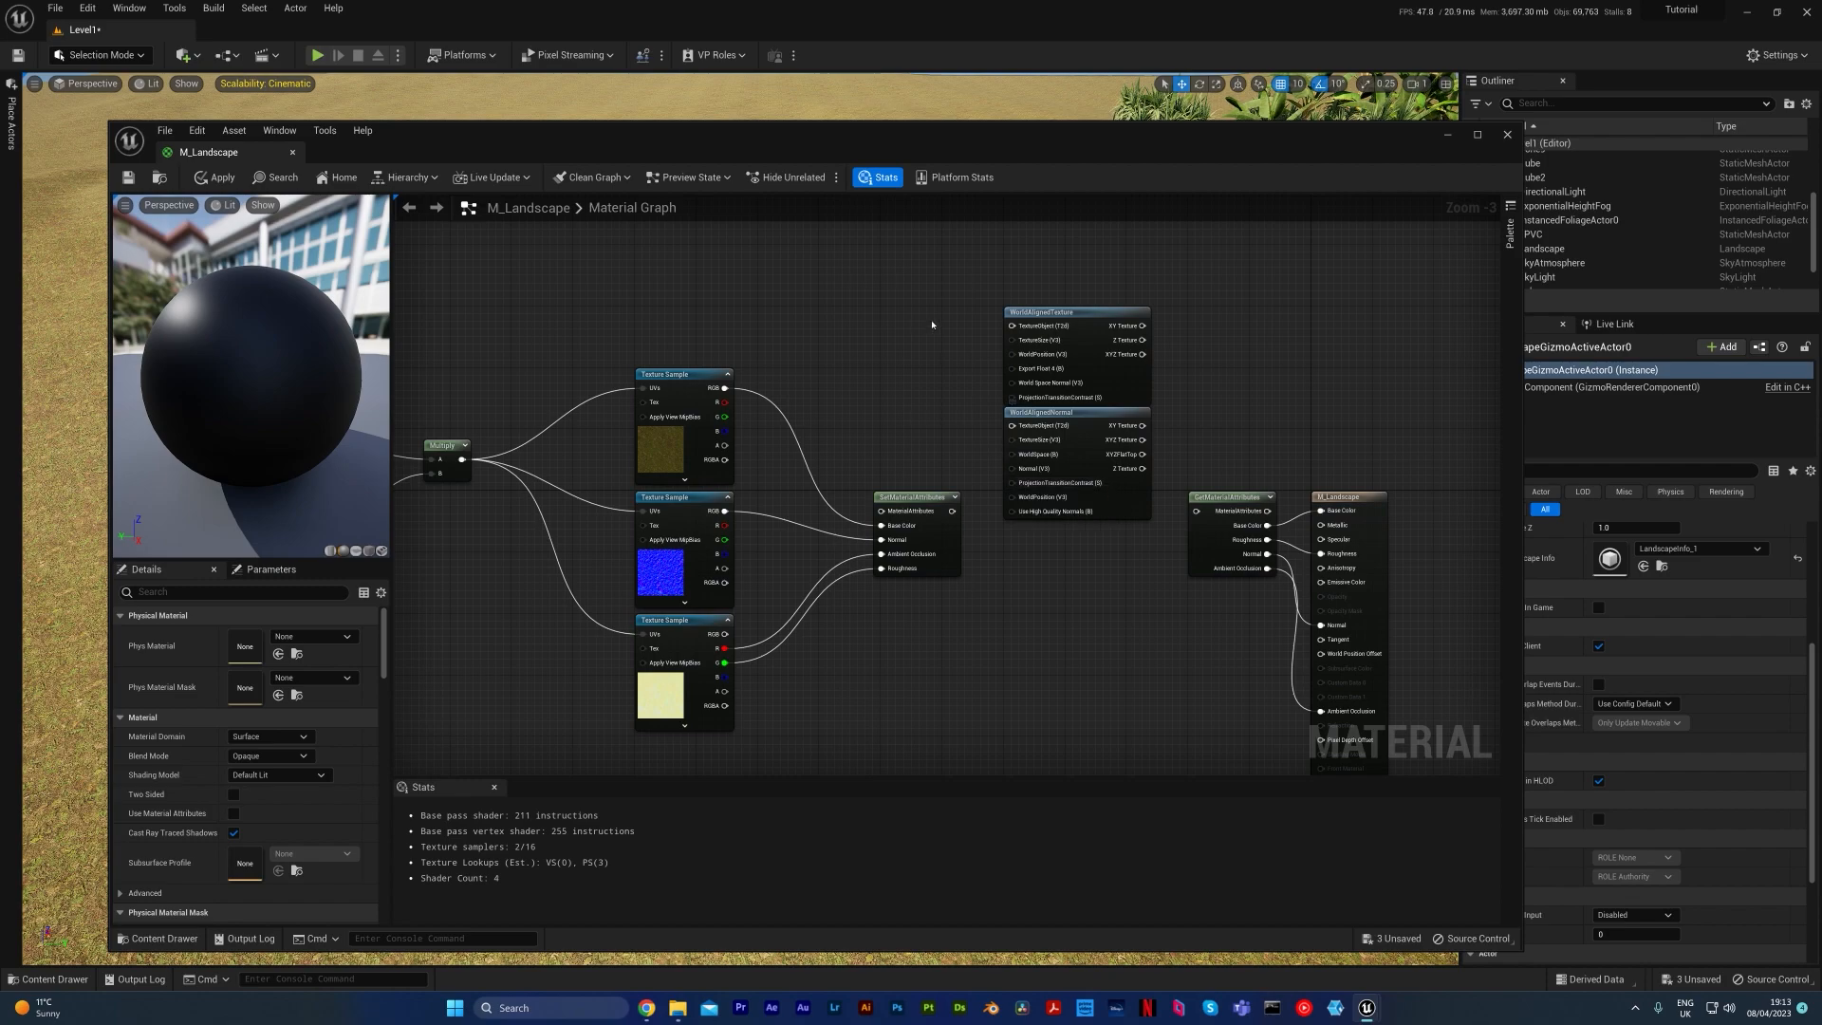
Step: Convert the Grass layer's base color and normal Texture Sample nodes to Texture Objects
drag(718, 388, 1015, 320)
right_click(664, 441)
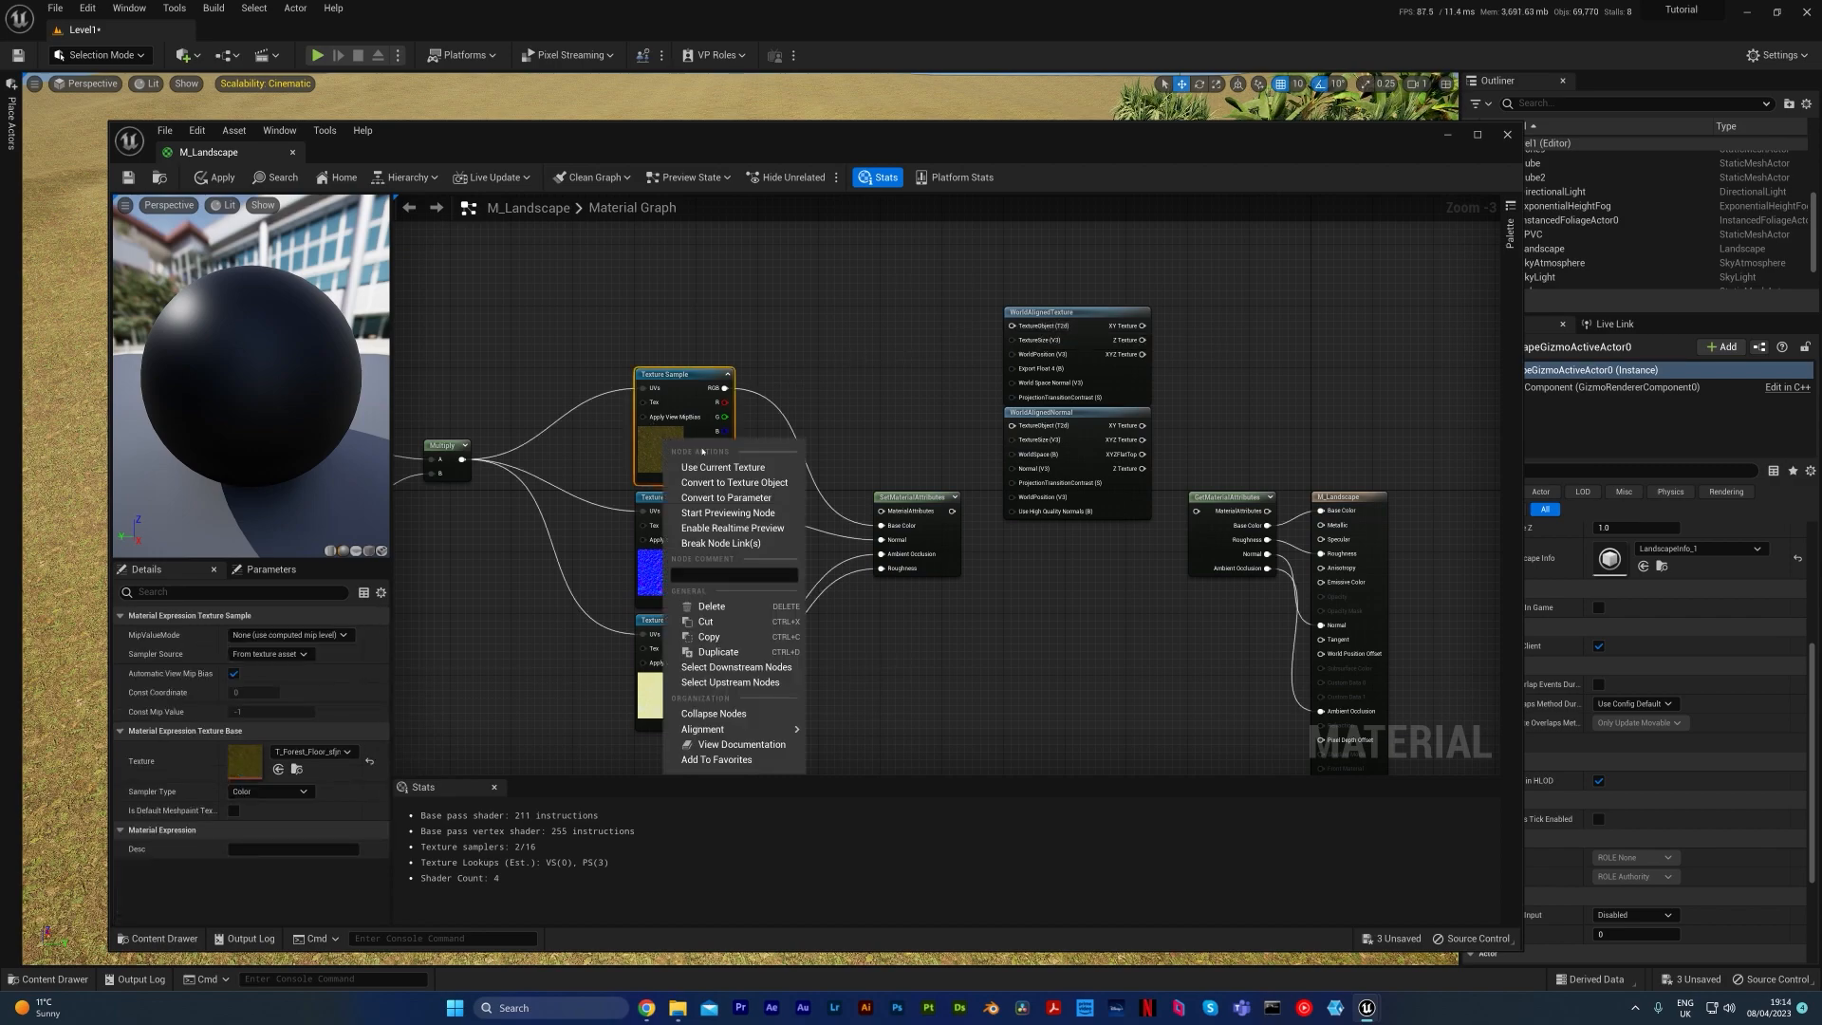
click(783, 482)
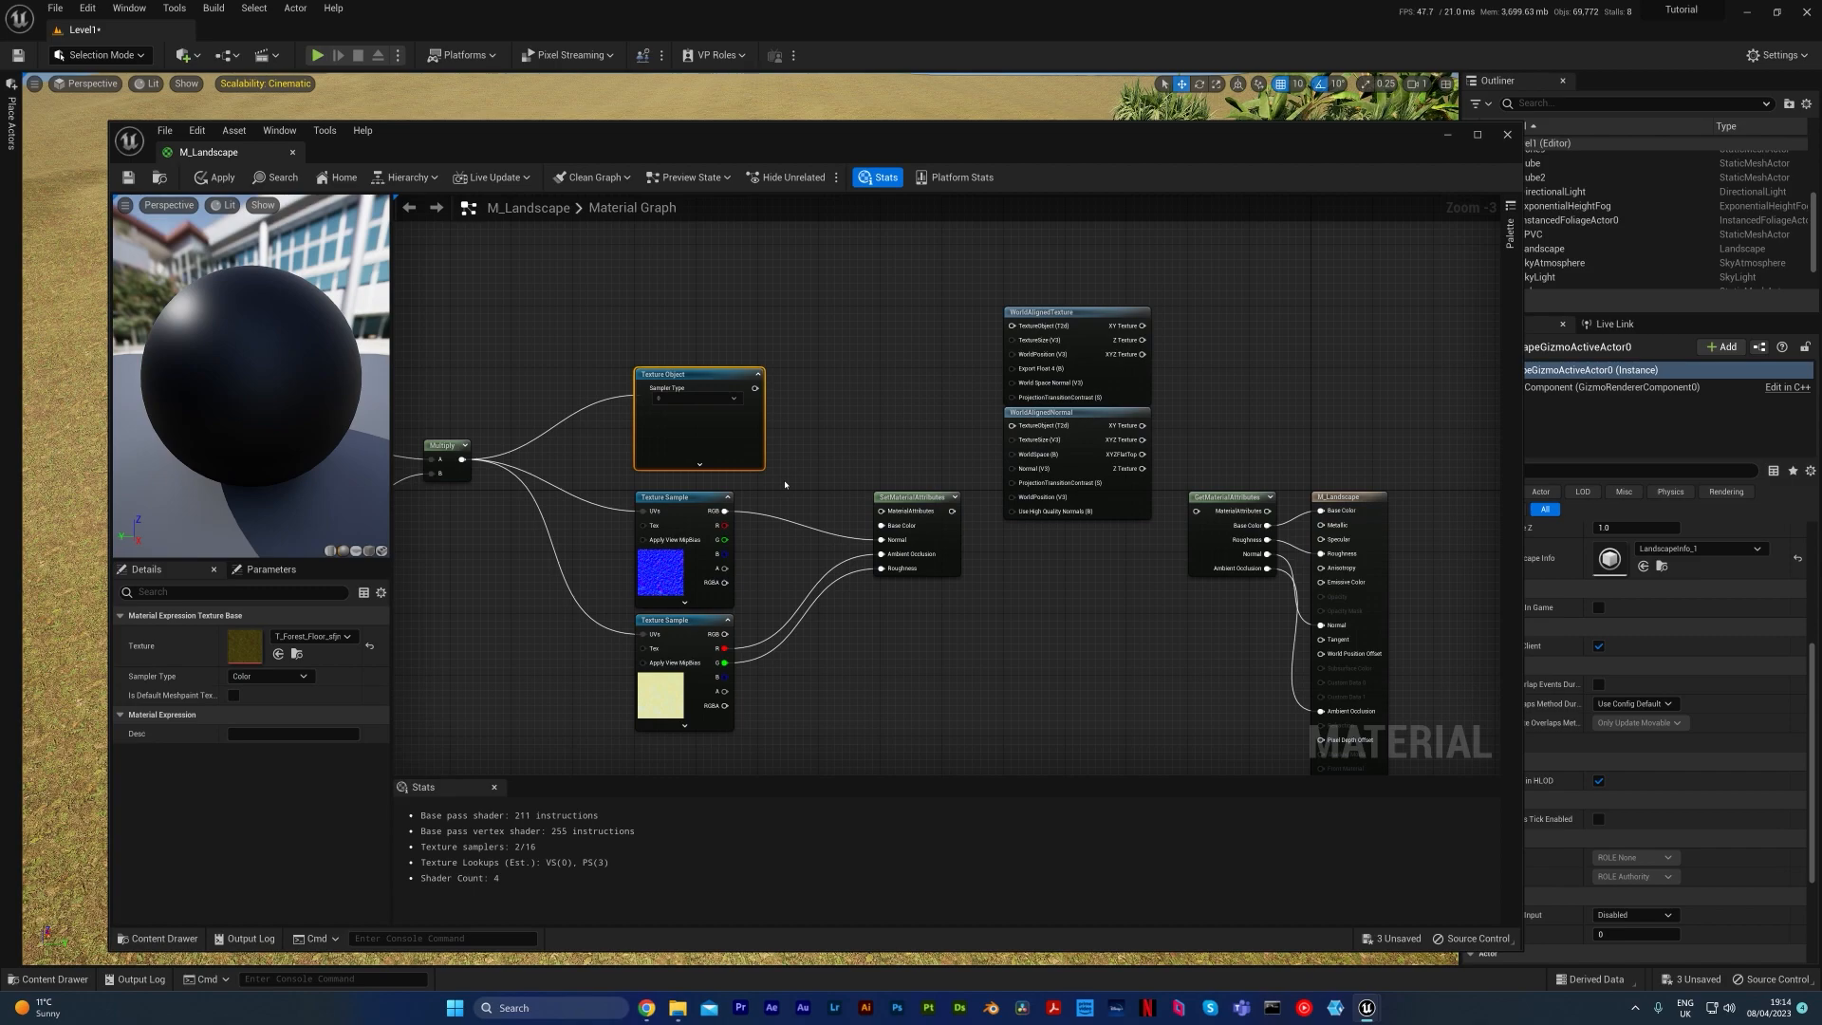
right_click(744, 451)
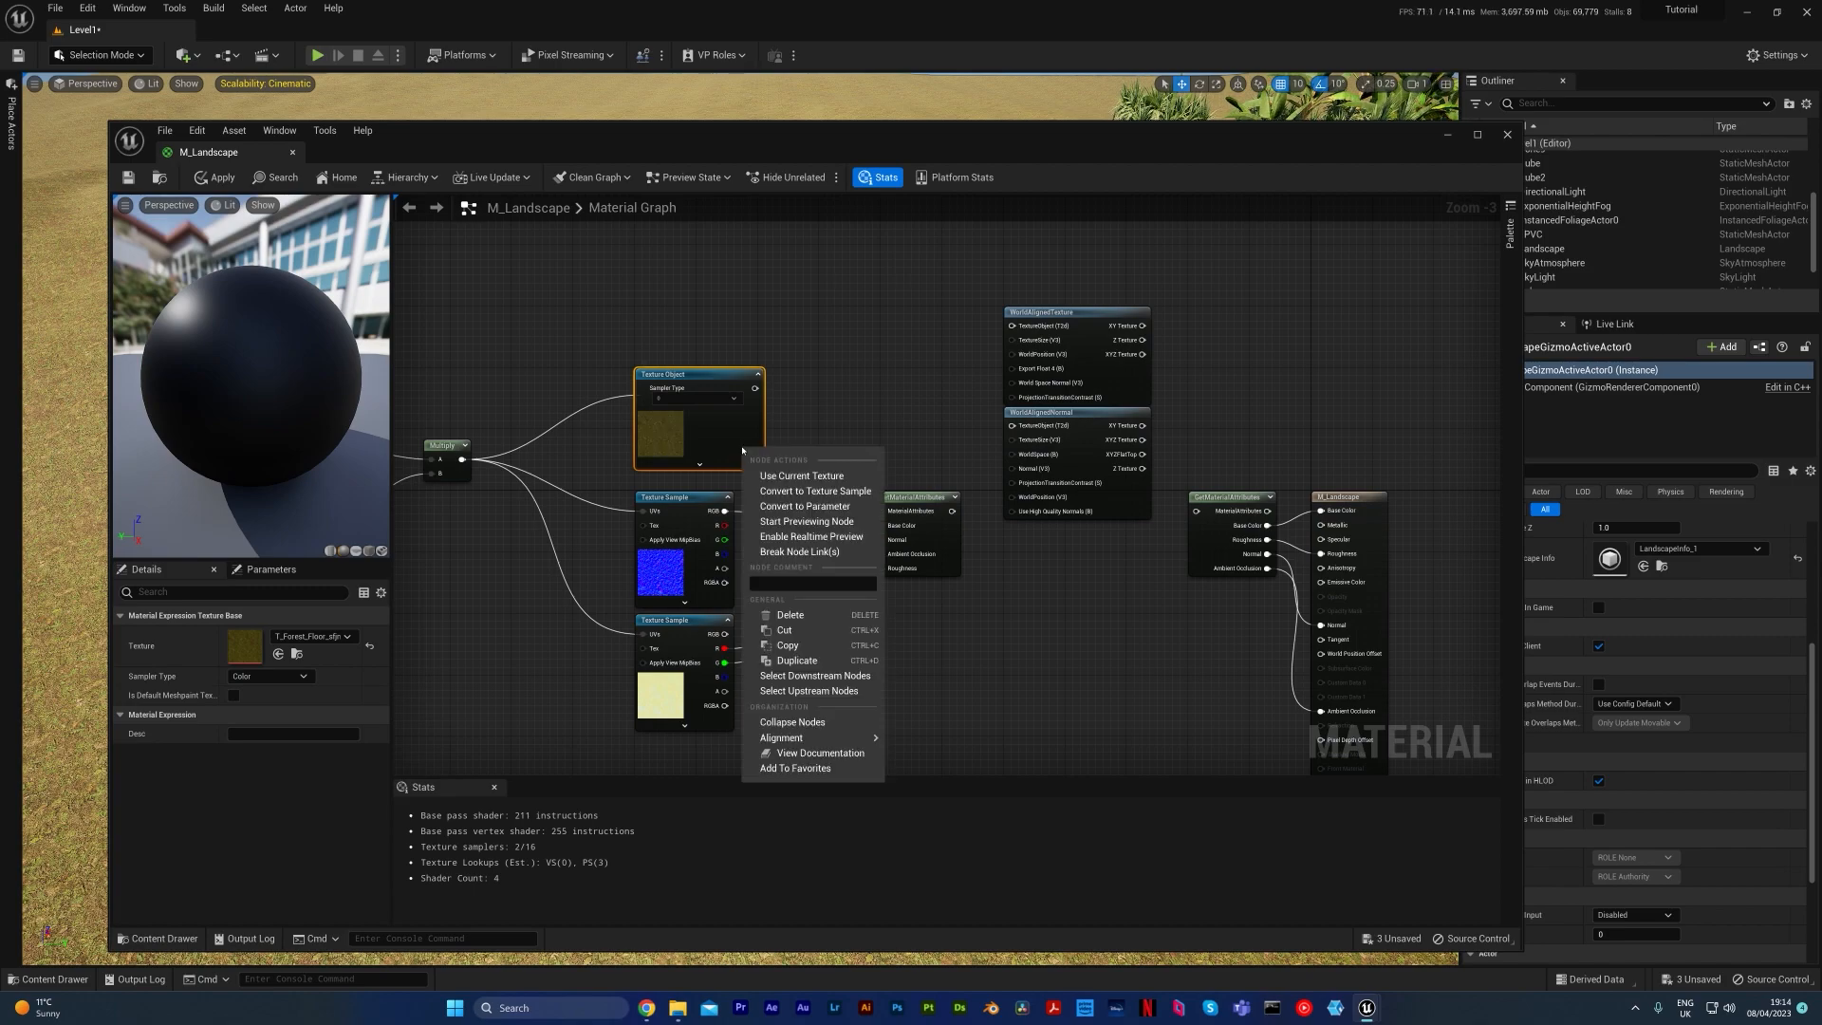
click(685, 562)
right_click(687, 566)
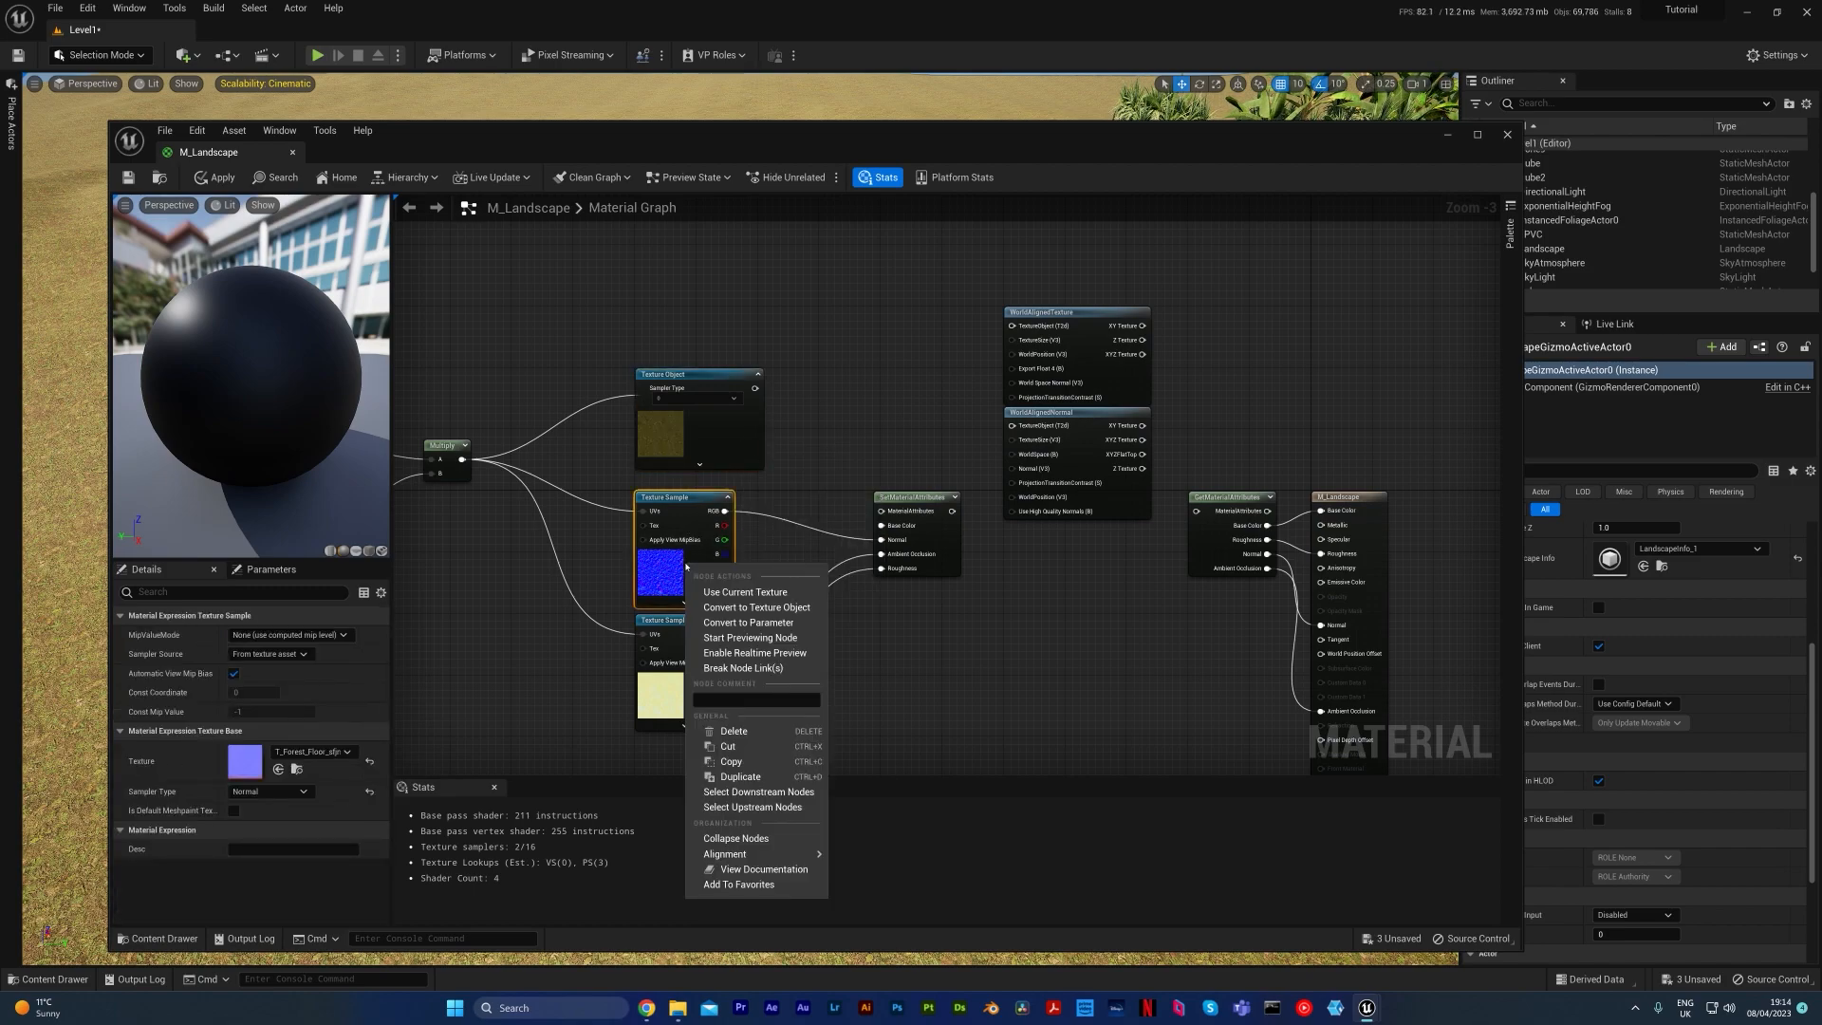
click(767, 607)
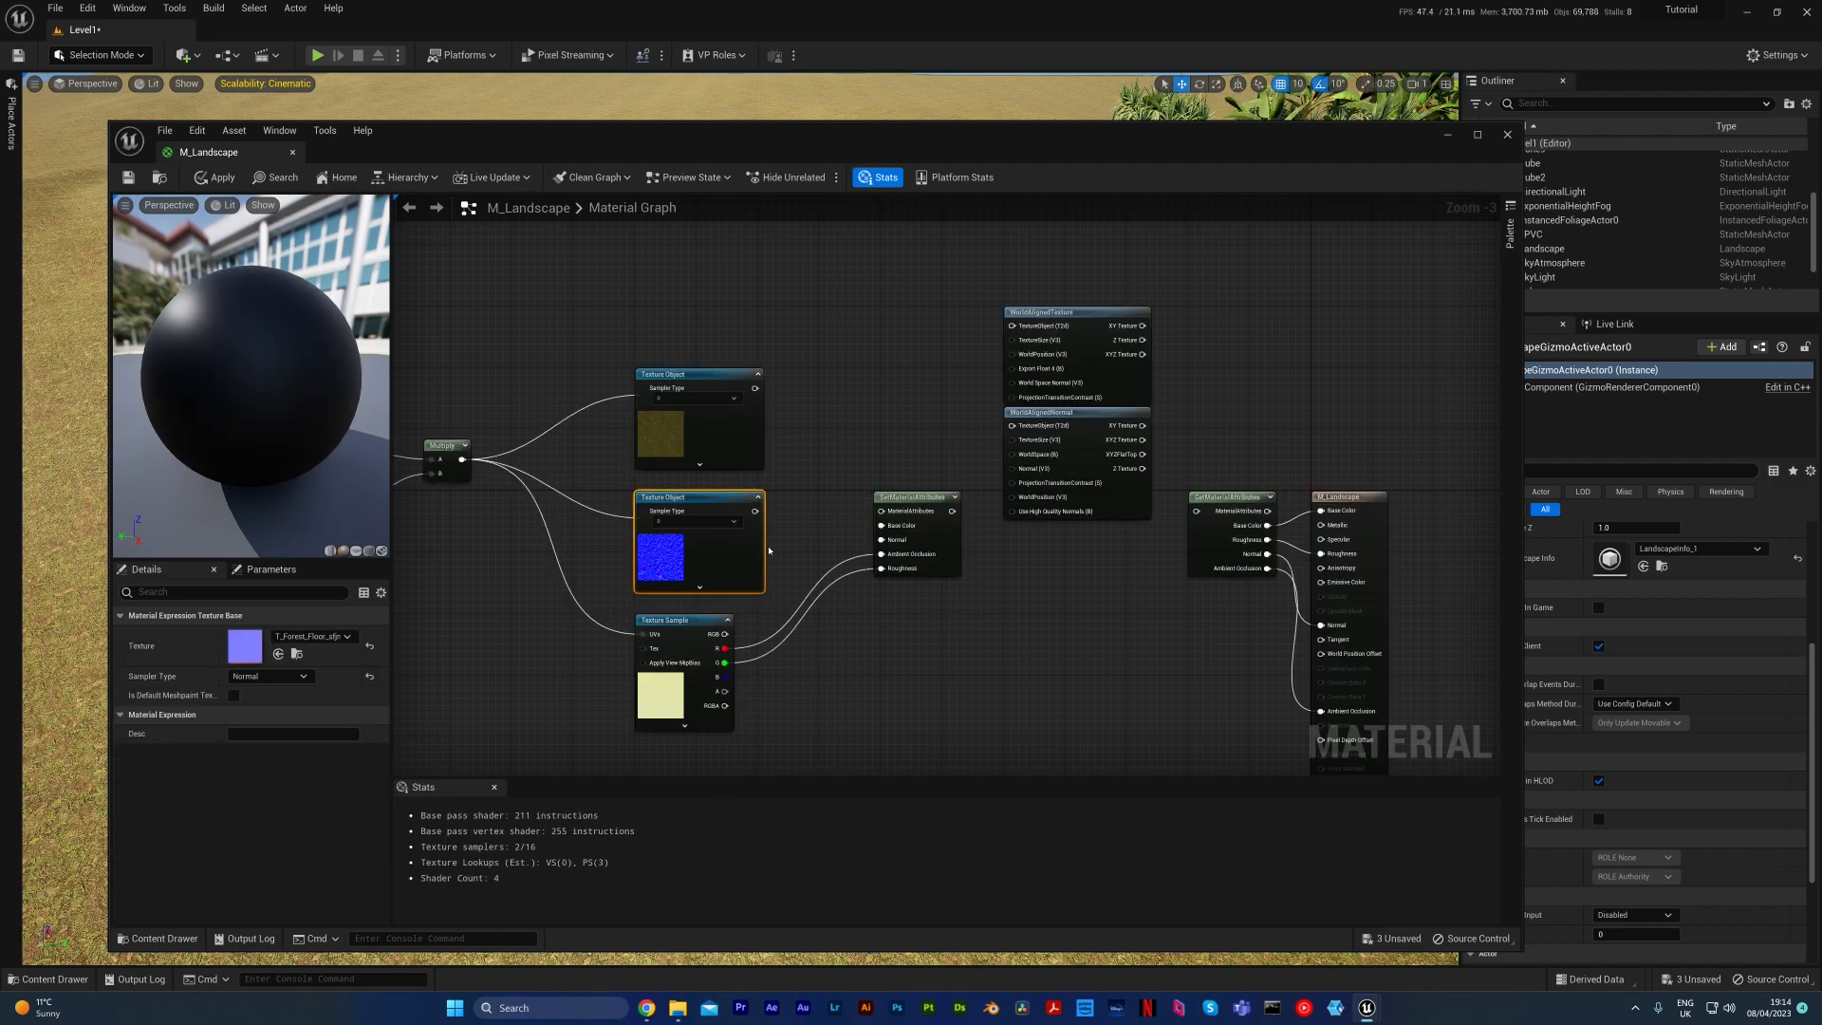
Step: Move the world-aligned nodes beside the Grass Texture Objects and connect color to WorldAlignedTexture and normal to WorldAlignedNormal through their TextureObject inputs
scroll(841, 487, up, 3)
right_drag(886, 491, 952, 524)
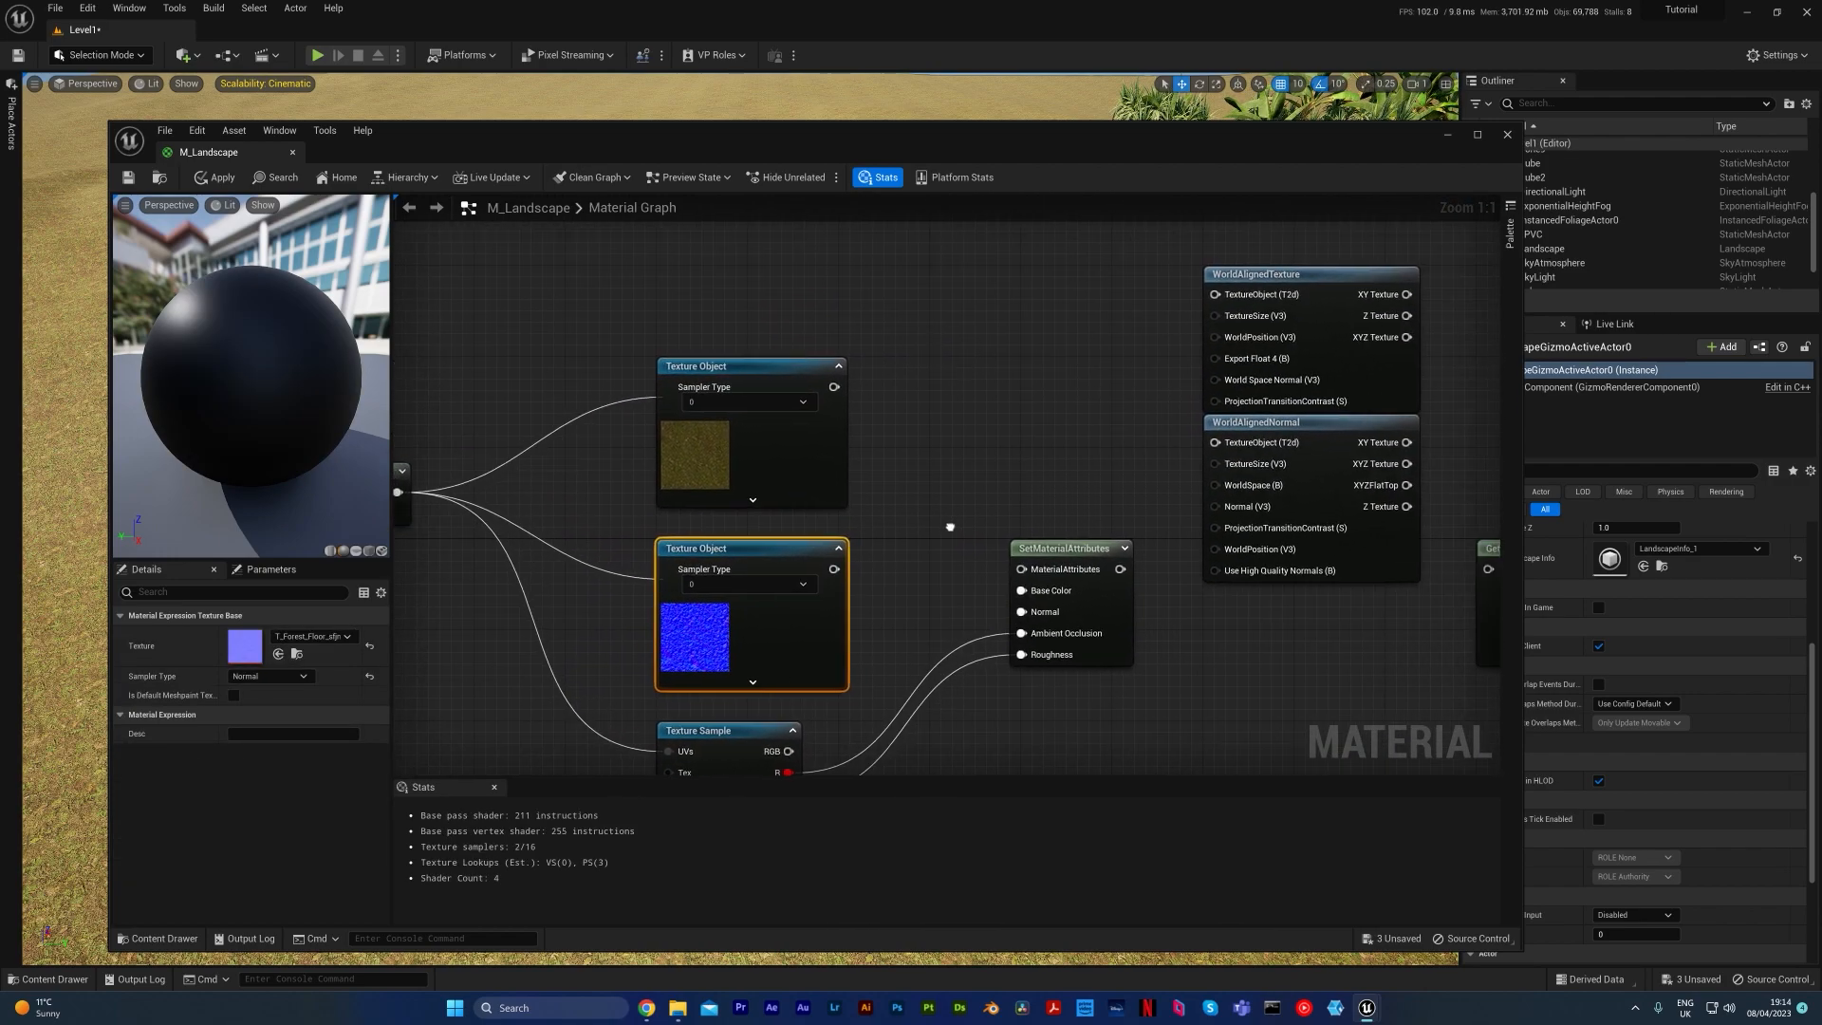
scroll(1011, 473, down, 3)
drag(1046, 521, 1085, 642)
drag(1106, 492, 1177, 408)
drag(1236, 335, 1068, 342)
click(939, 379)
drag(889, 413, 977, 359)
drag(889, 536, 979, 459)
Step: Reposition the Grass SetMaterialAttributes node and connect WorldAlignedTexture's XYZ Texture output to Base Color and WorldAlignedNormal's to Normal
right_drag(1122, 586, 1003, 523)
drag(993, 583, 1105, 392)
scroll(1203, 375, up, 3)
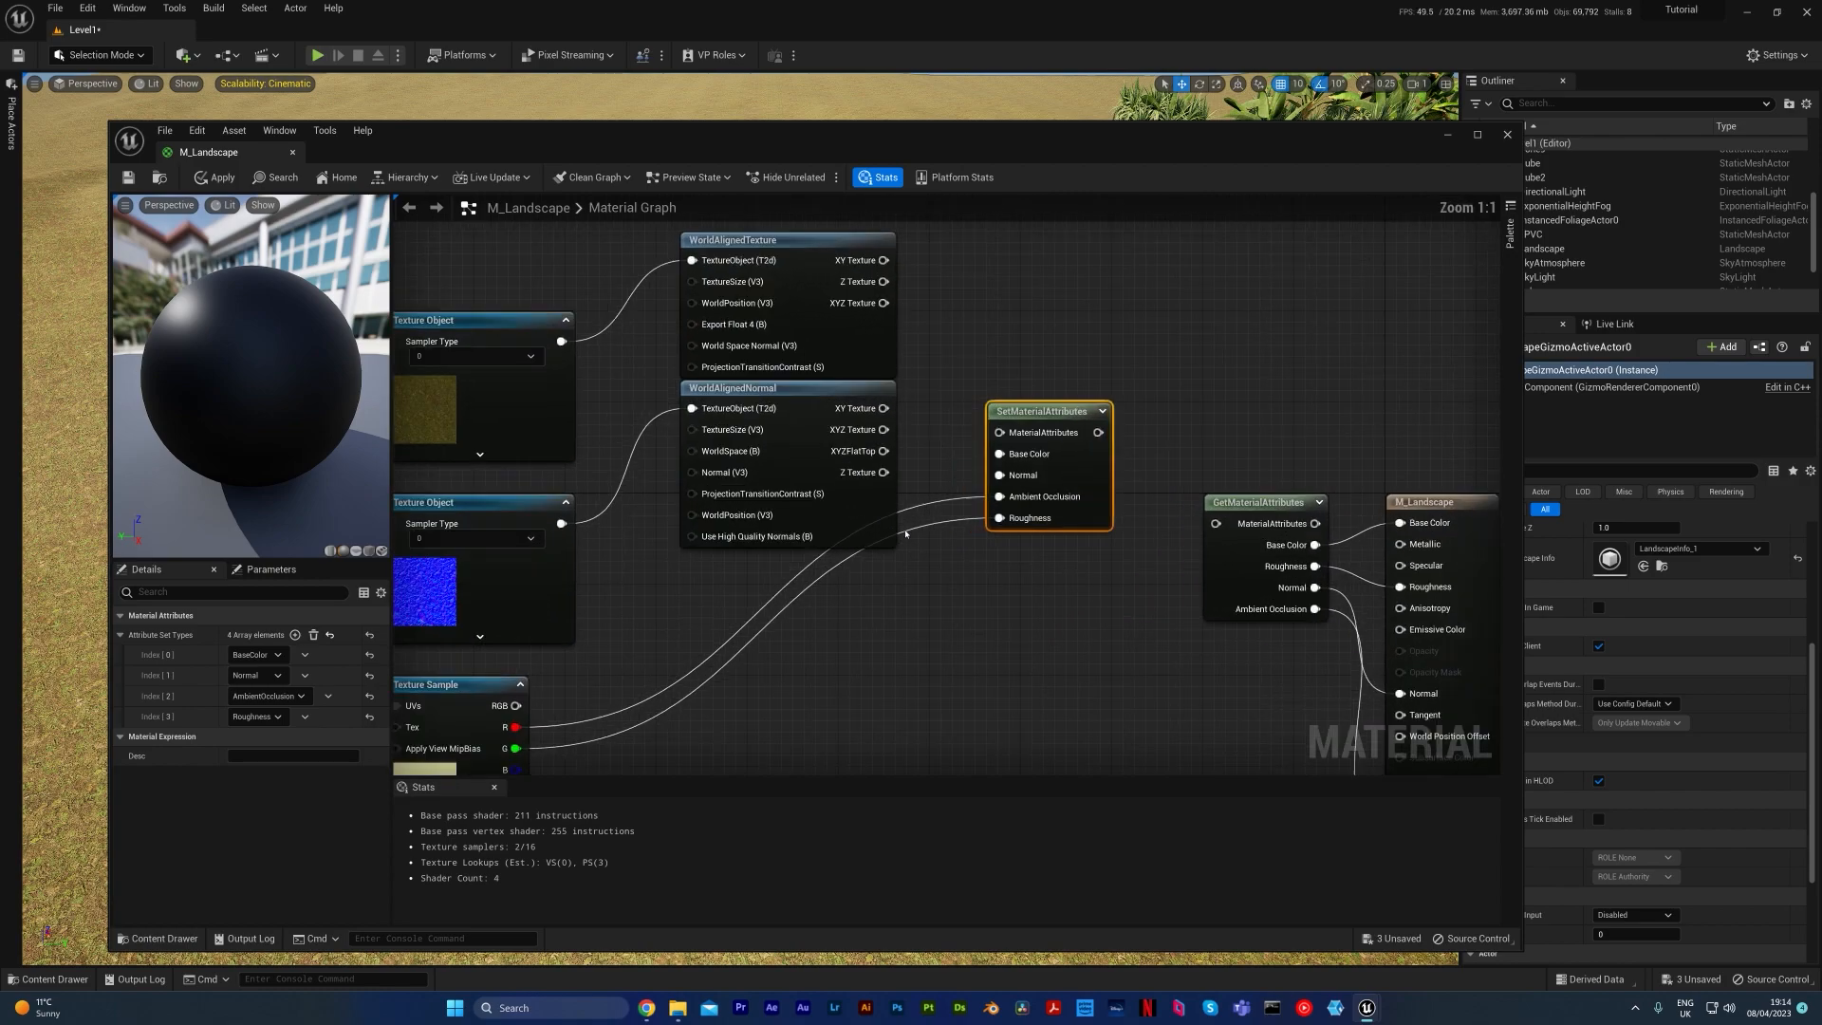
right_drag(939, 386, 874, 409)
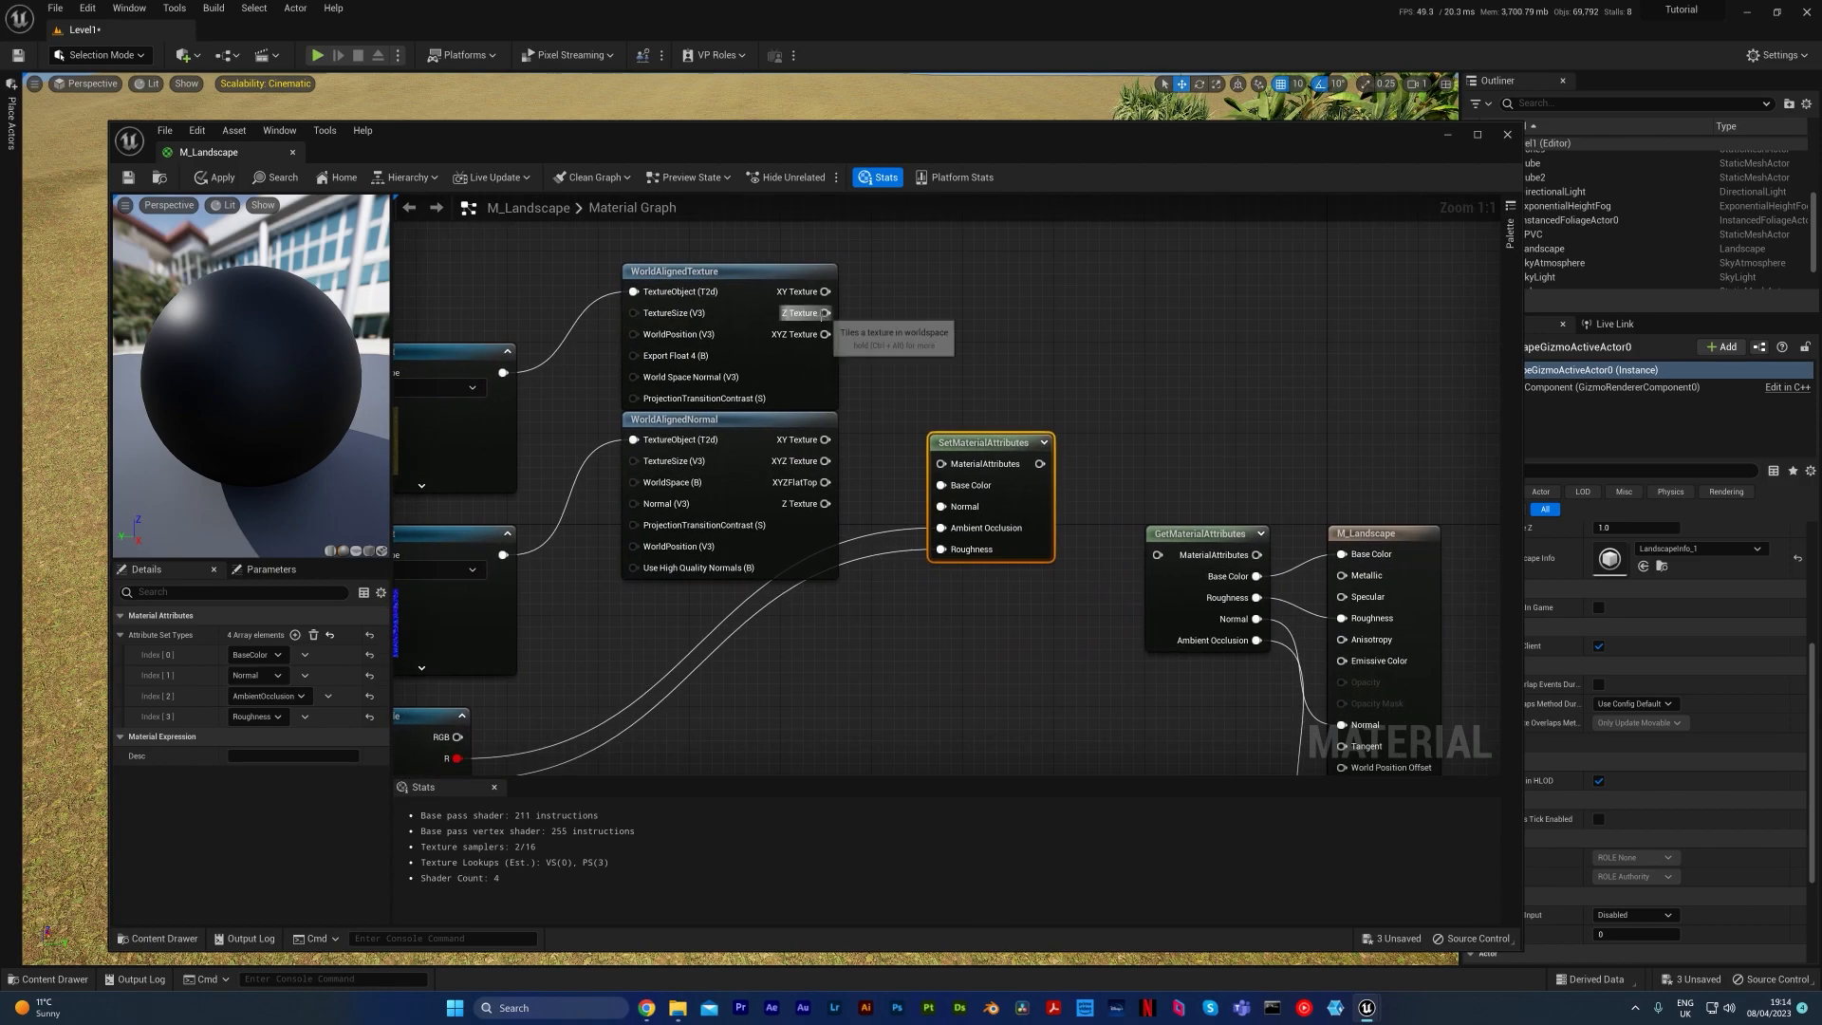
drag(825, 334, 940, 485)
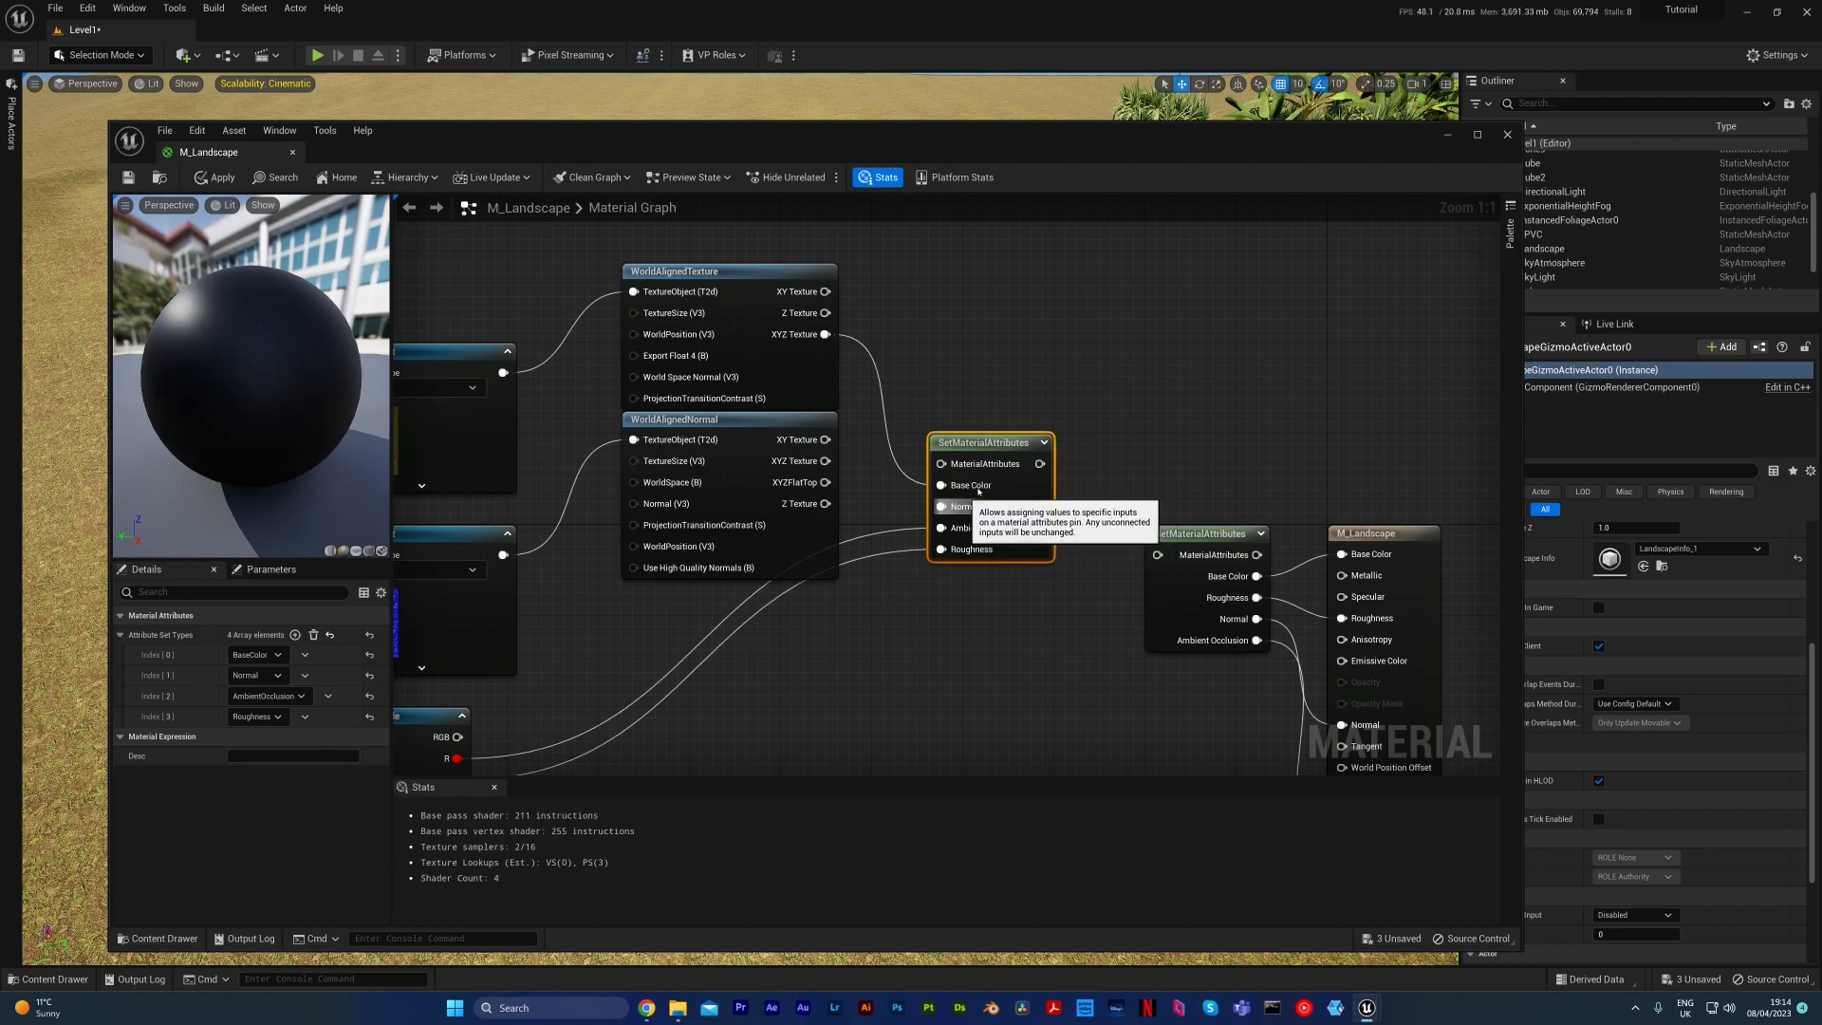
right_drag(833, 452, 847, 387)
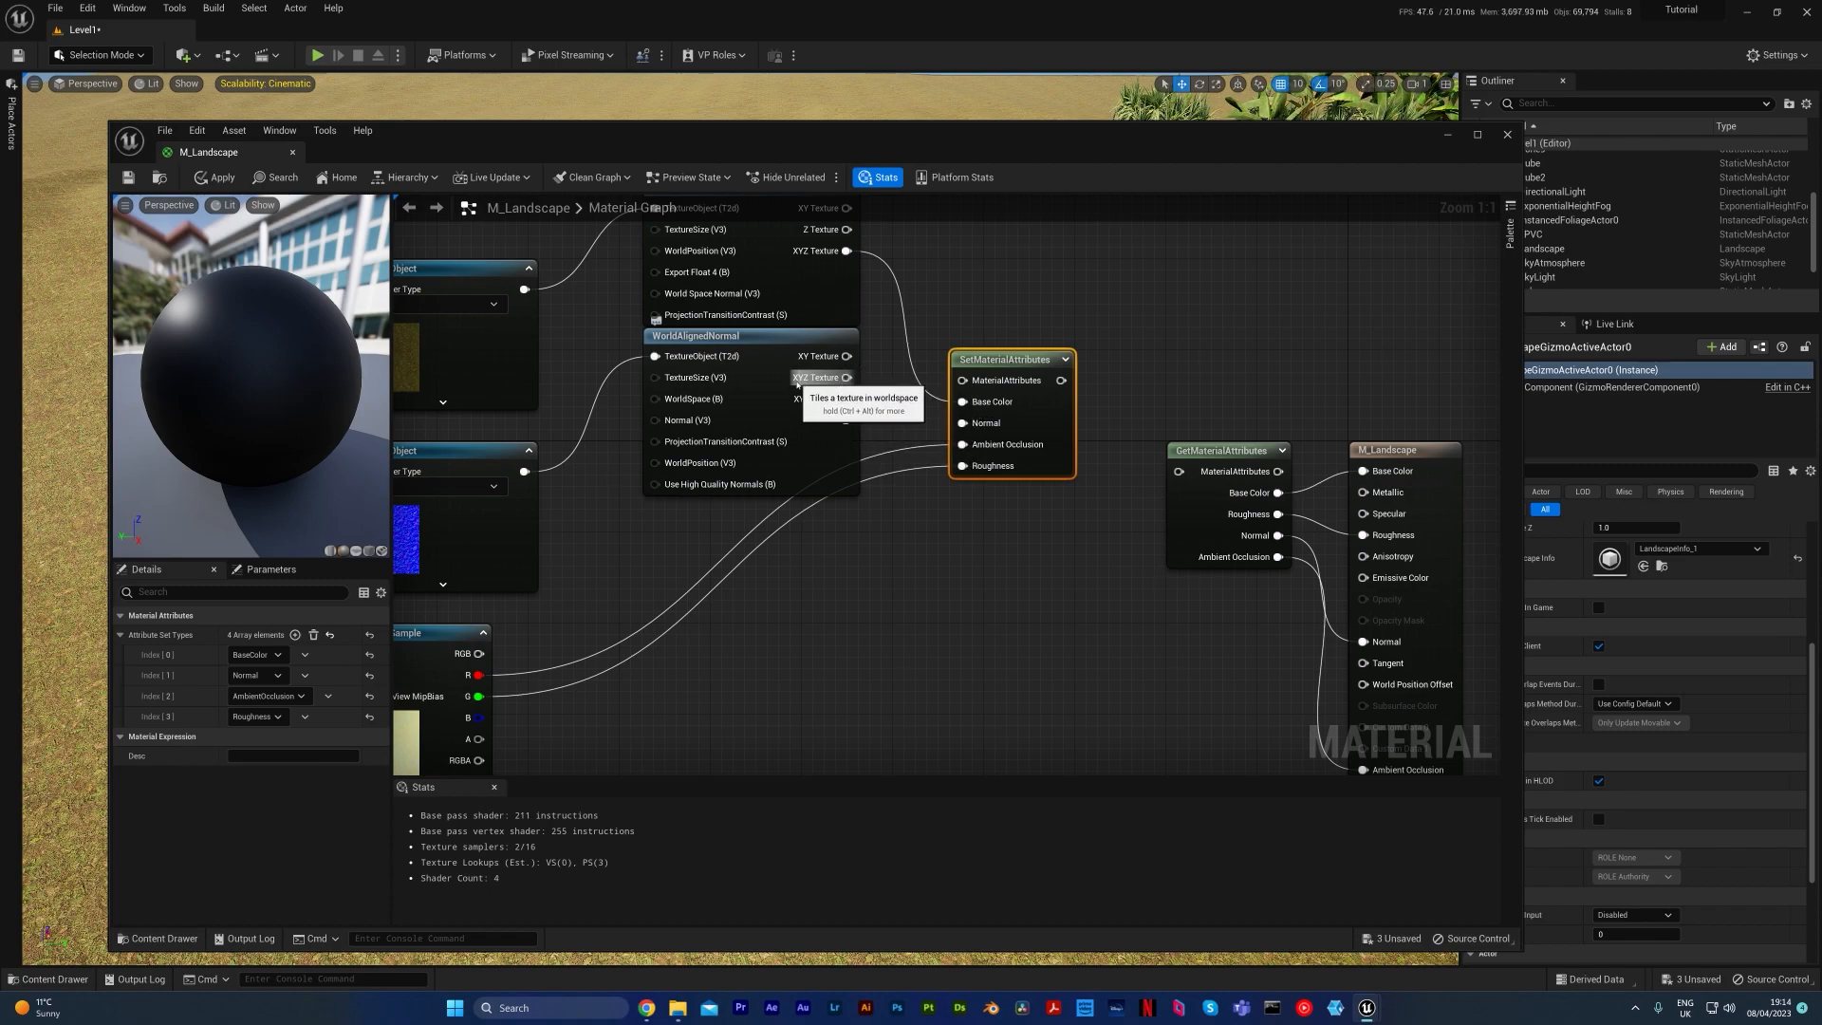
drag(839, 384, 962, 424)
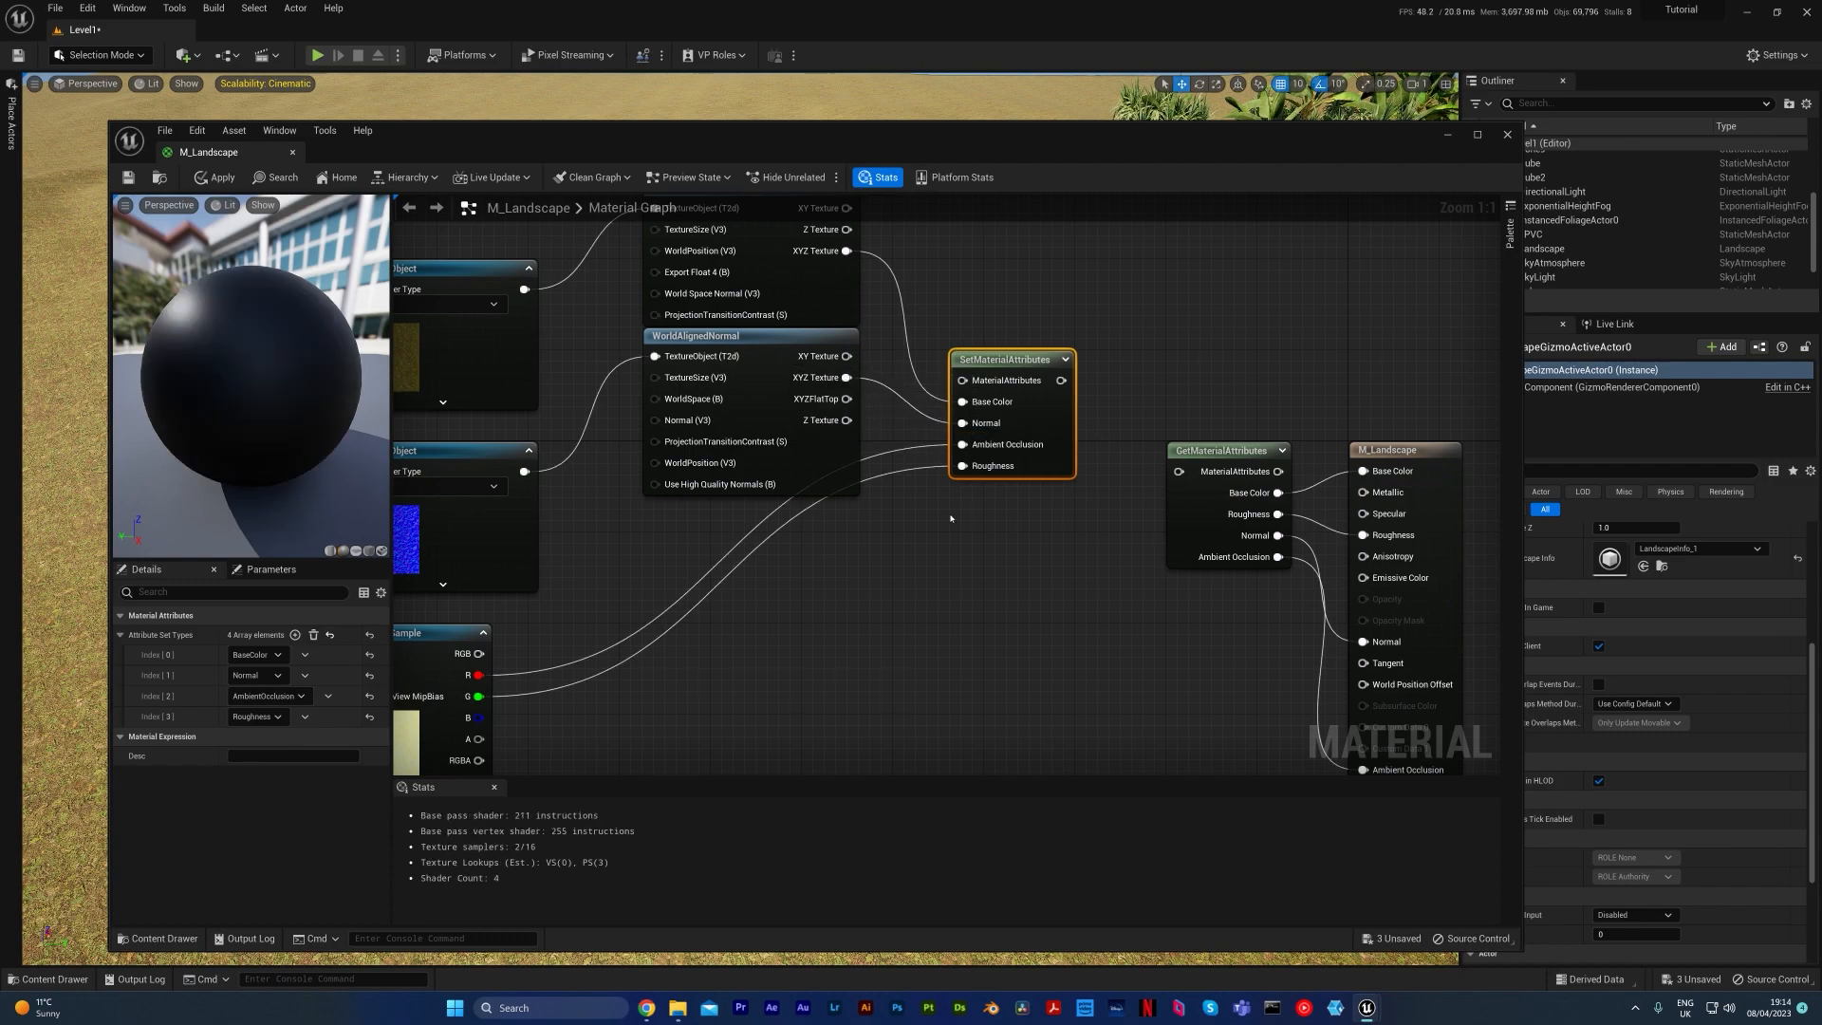
Step: Set the Sampler Type of the Grass normal Texture Object to Normal and of the base color Texture Object to Color
scroll(949, 559, down, 4)
scroll(982, 468, down, 1)
scroll(982, 467, up, 2)
right_drag(964, 471, 1044, 511)
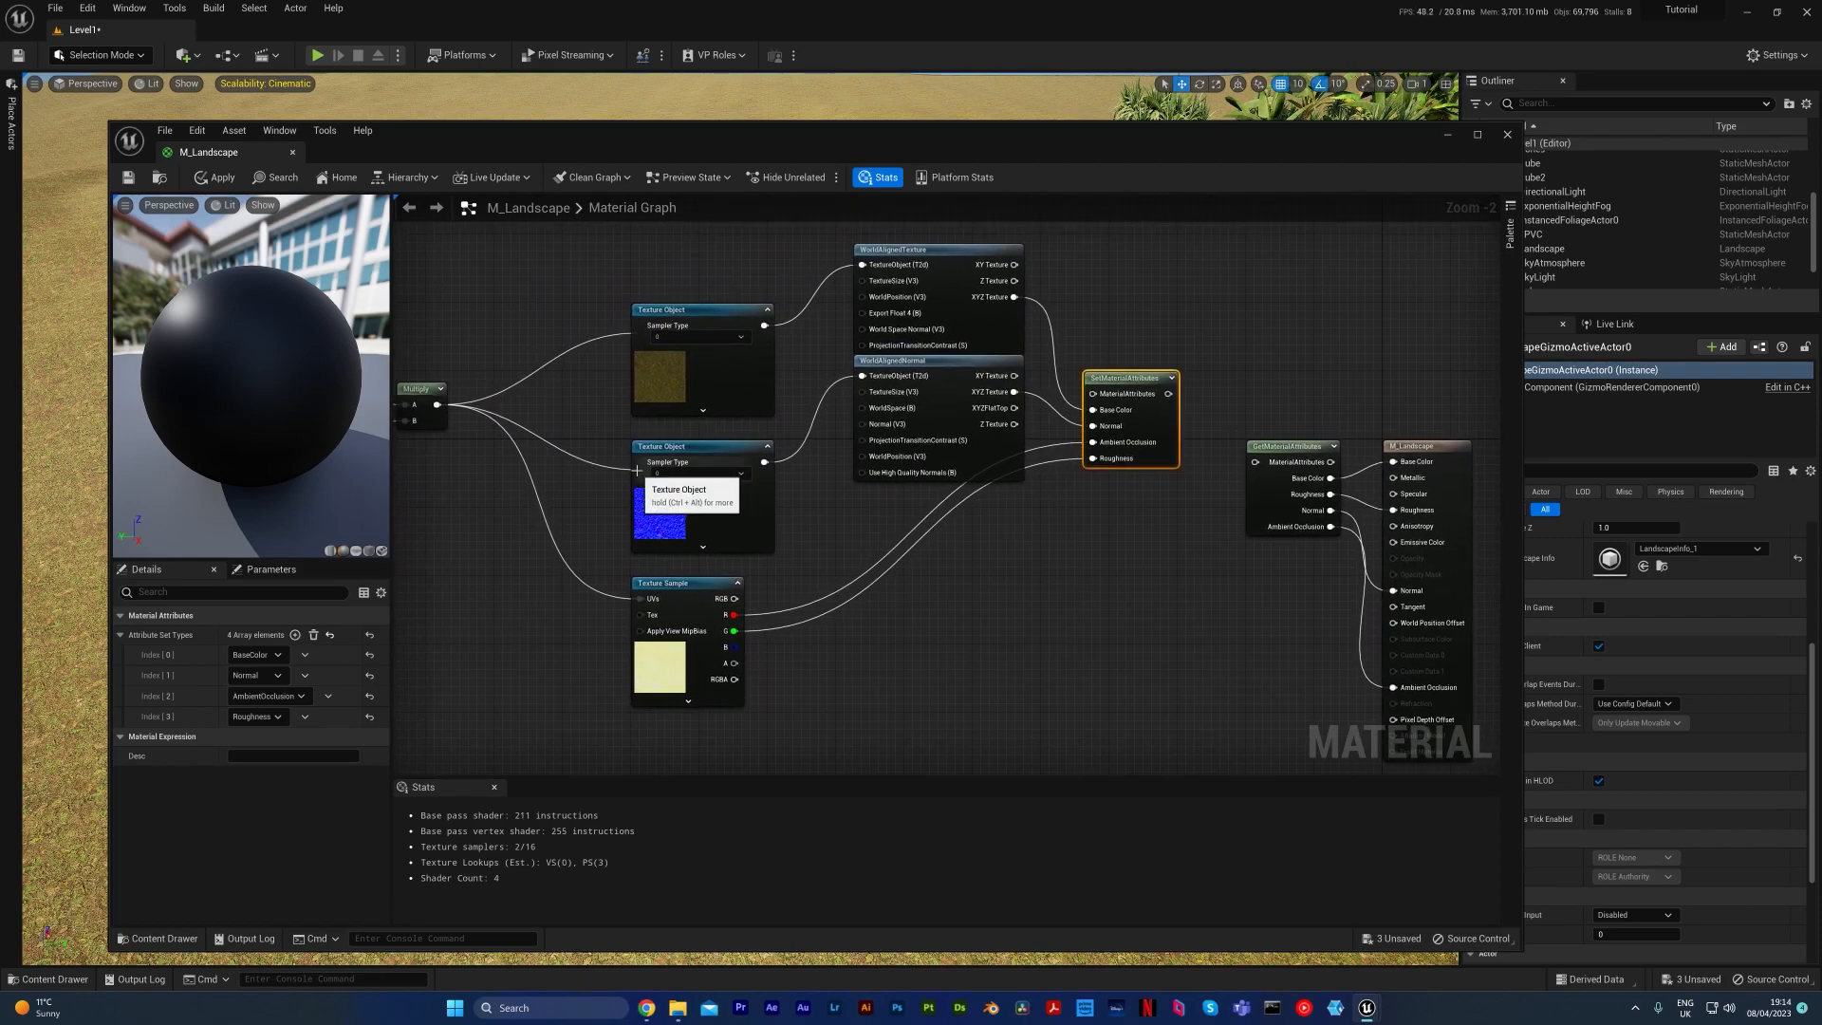
click(698, 336)
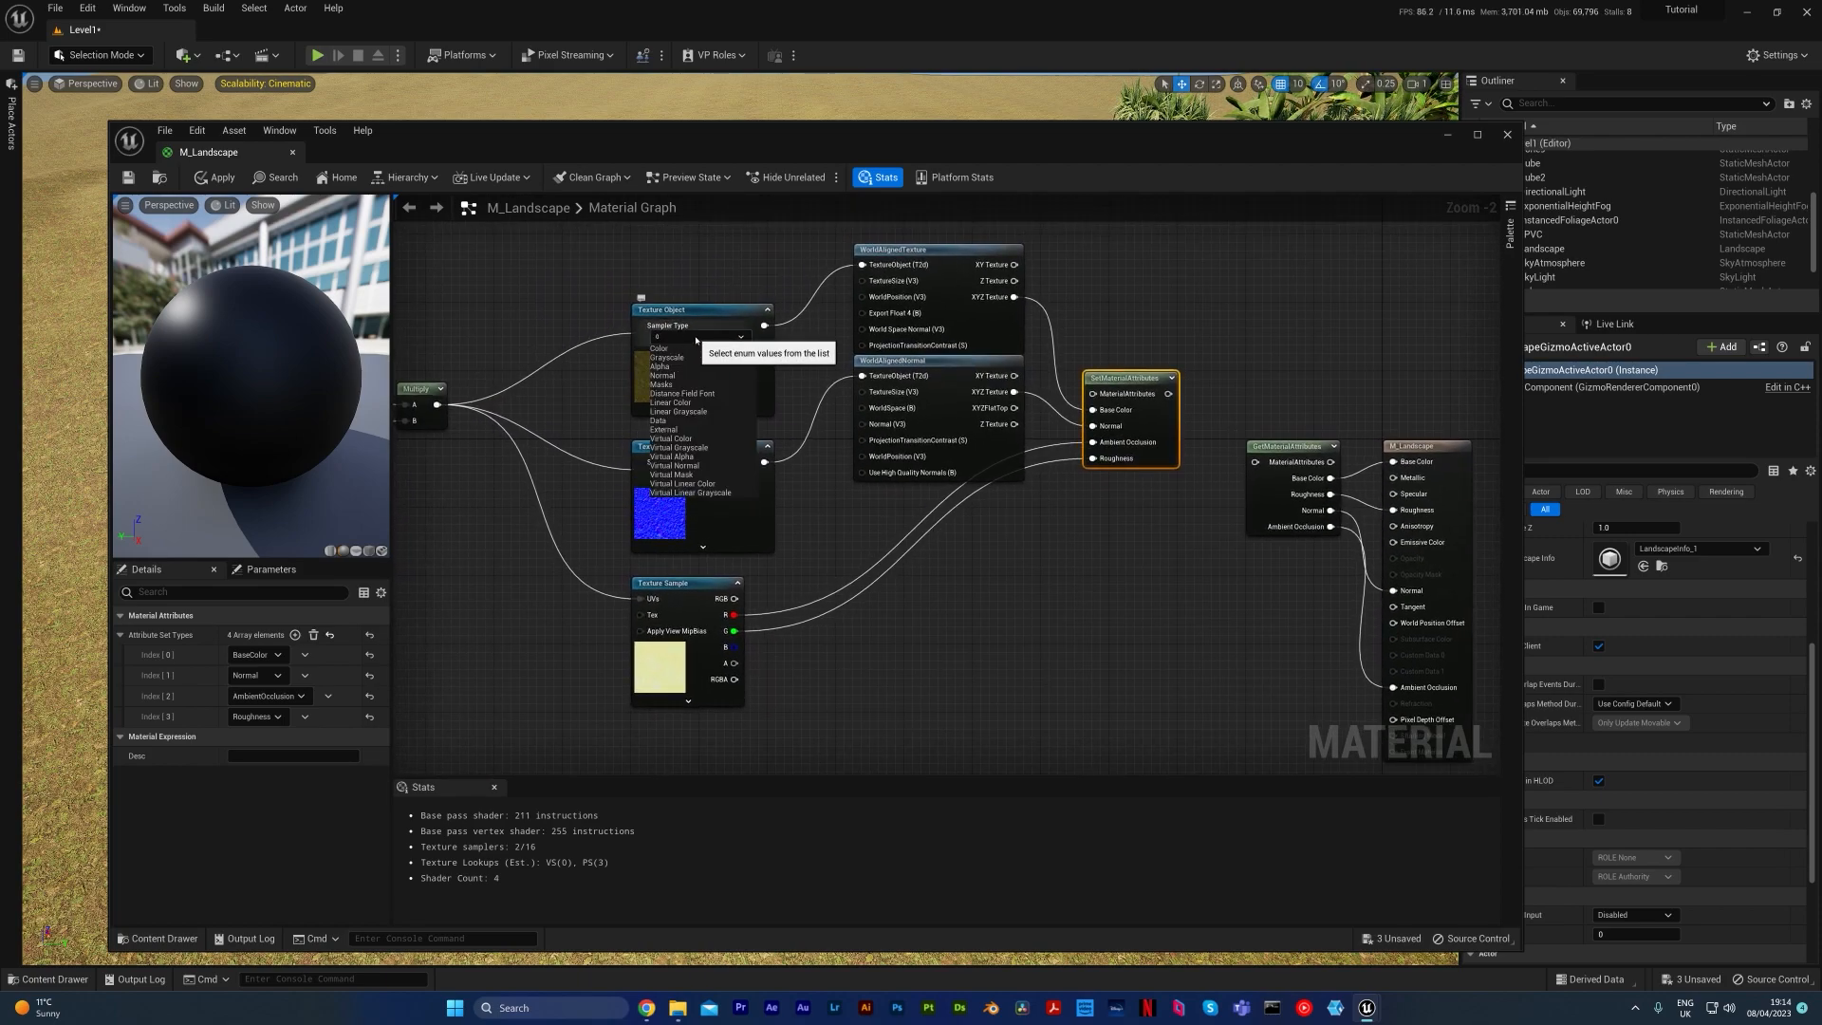
click(629, 303)
right_drag(583, 331, 730, 339)
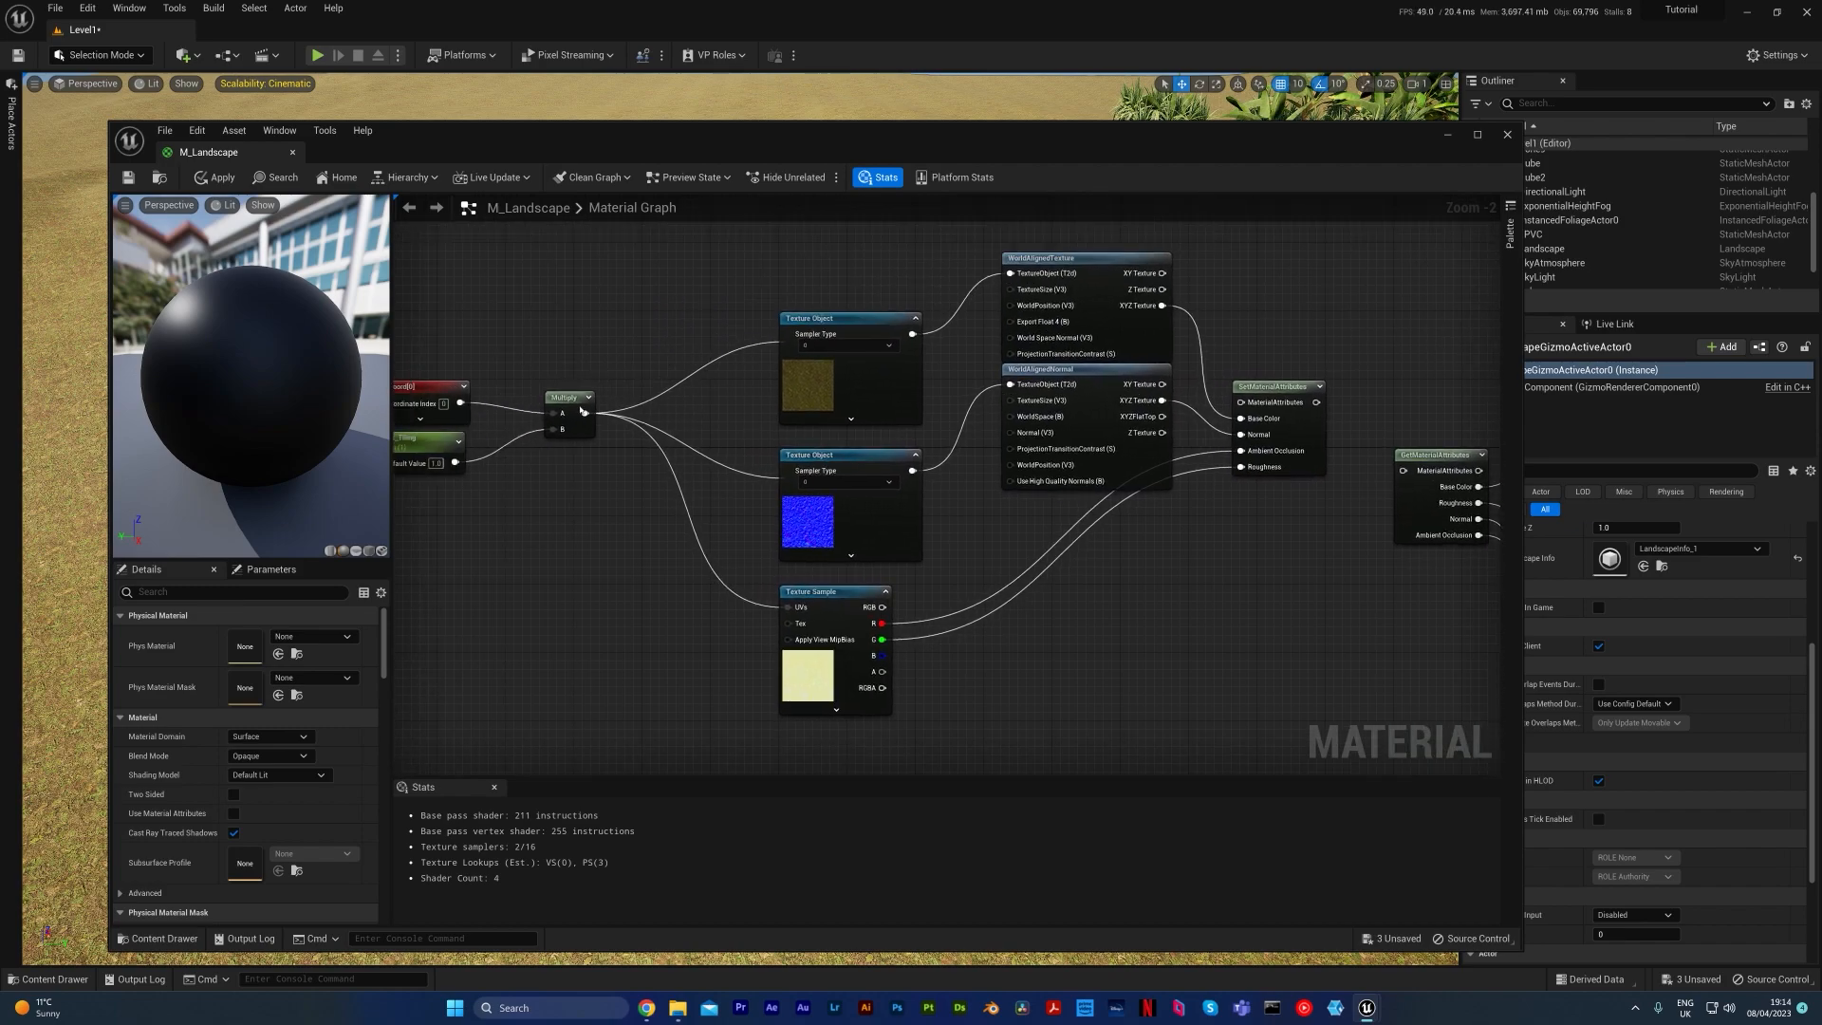
click(892, 394)
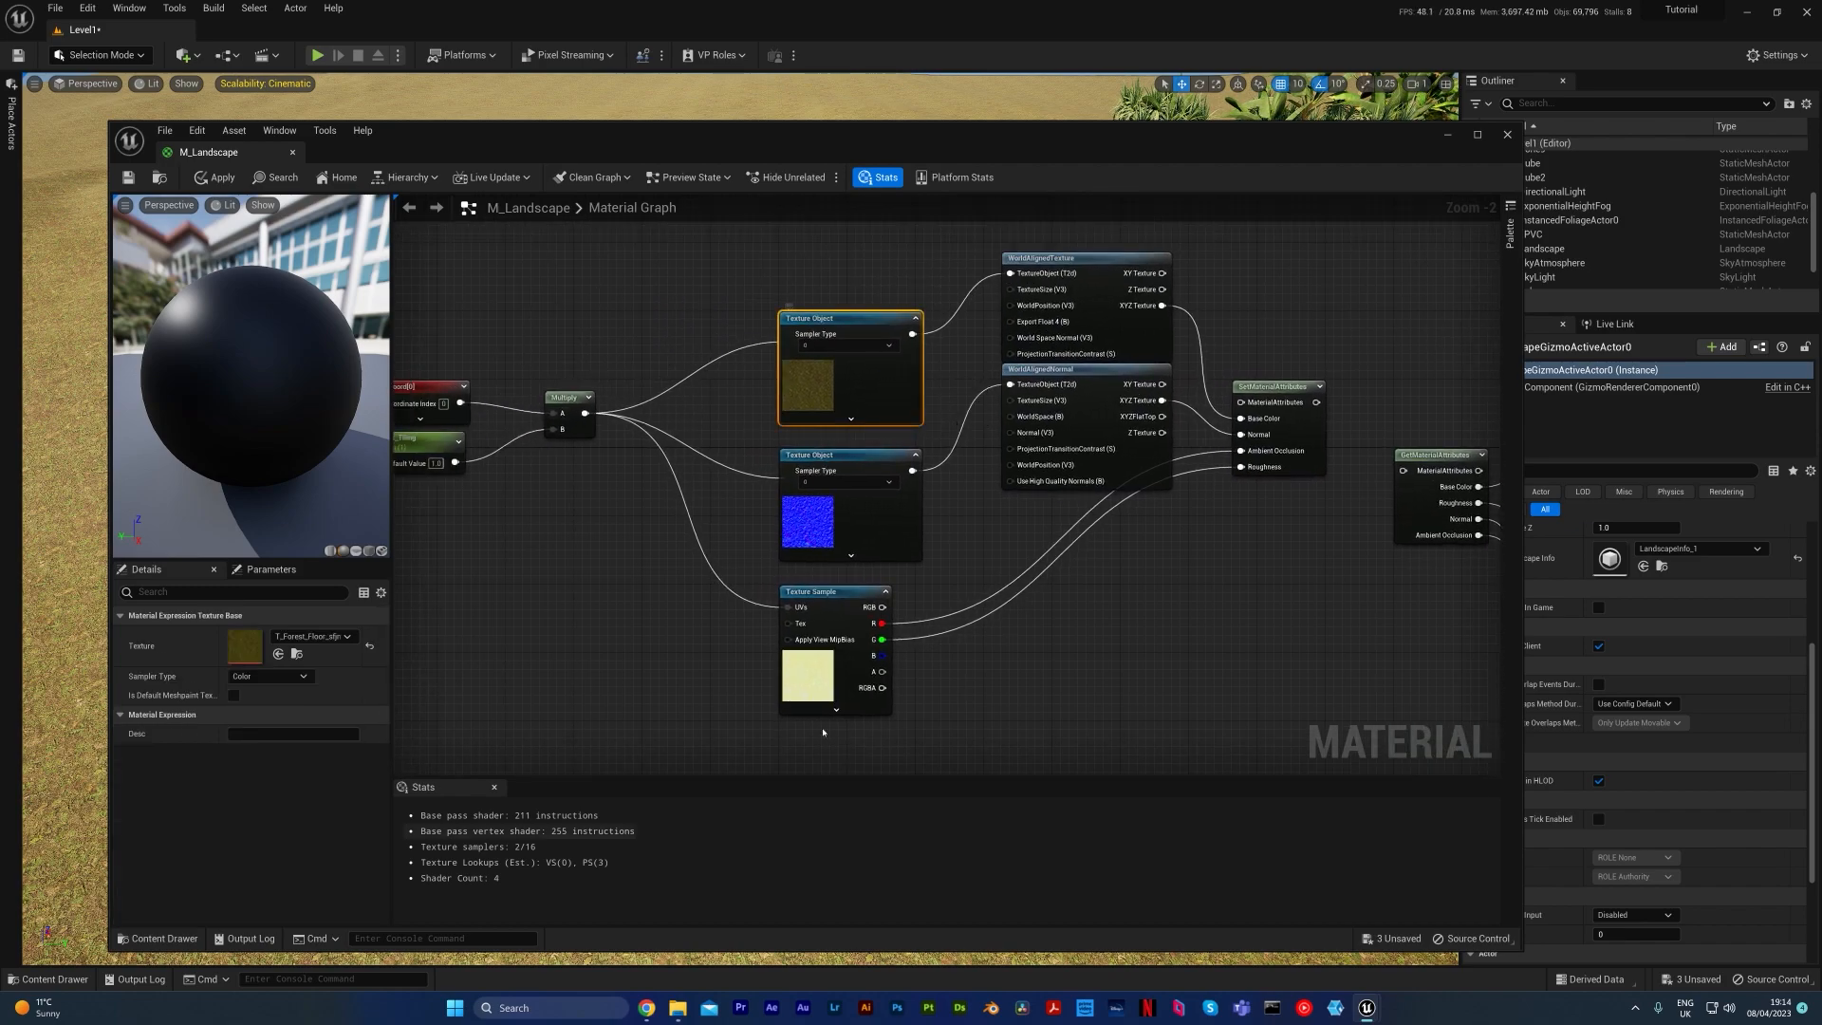
click(797, 512)
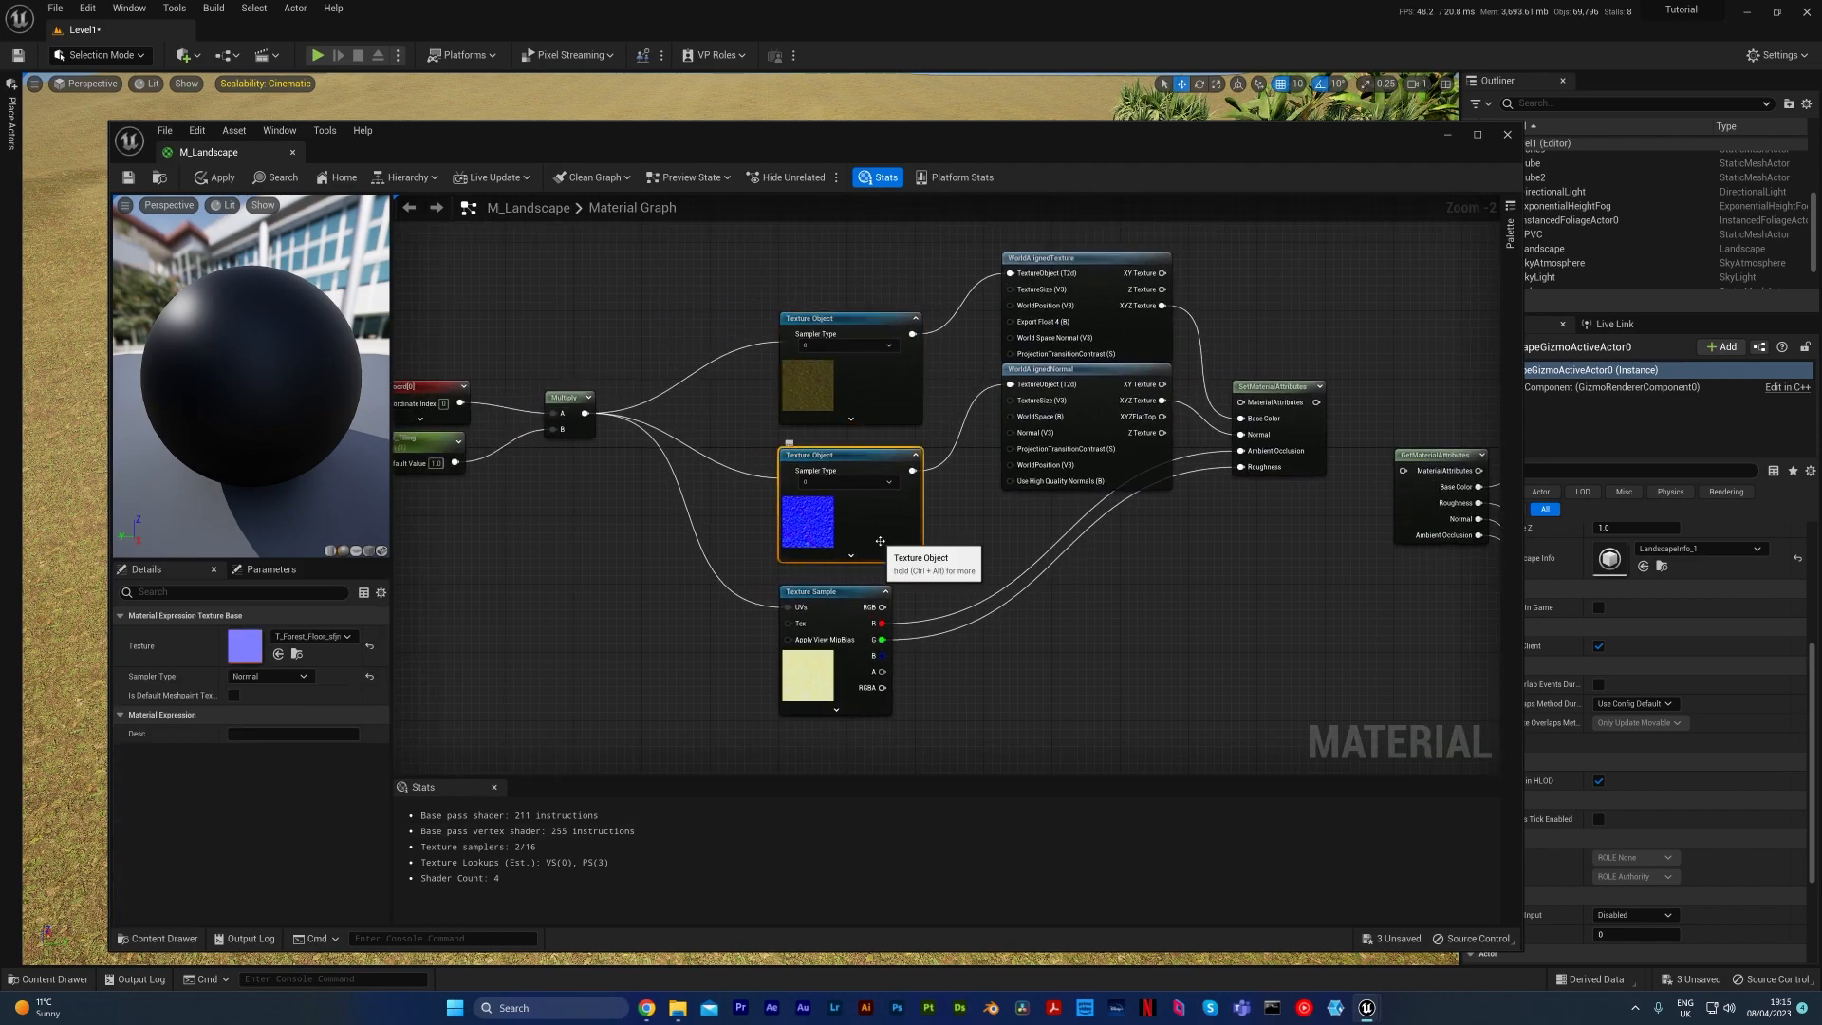
click(847, 482)
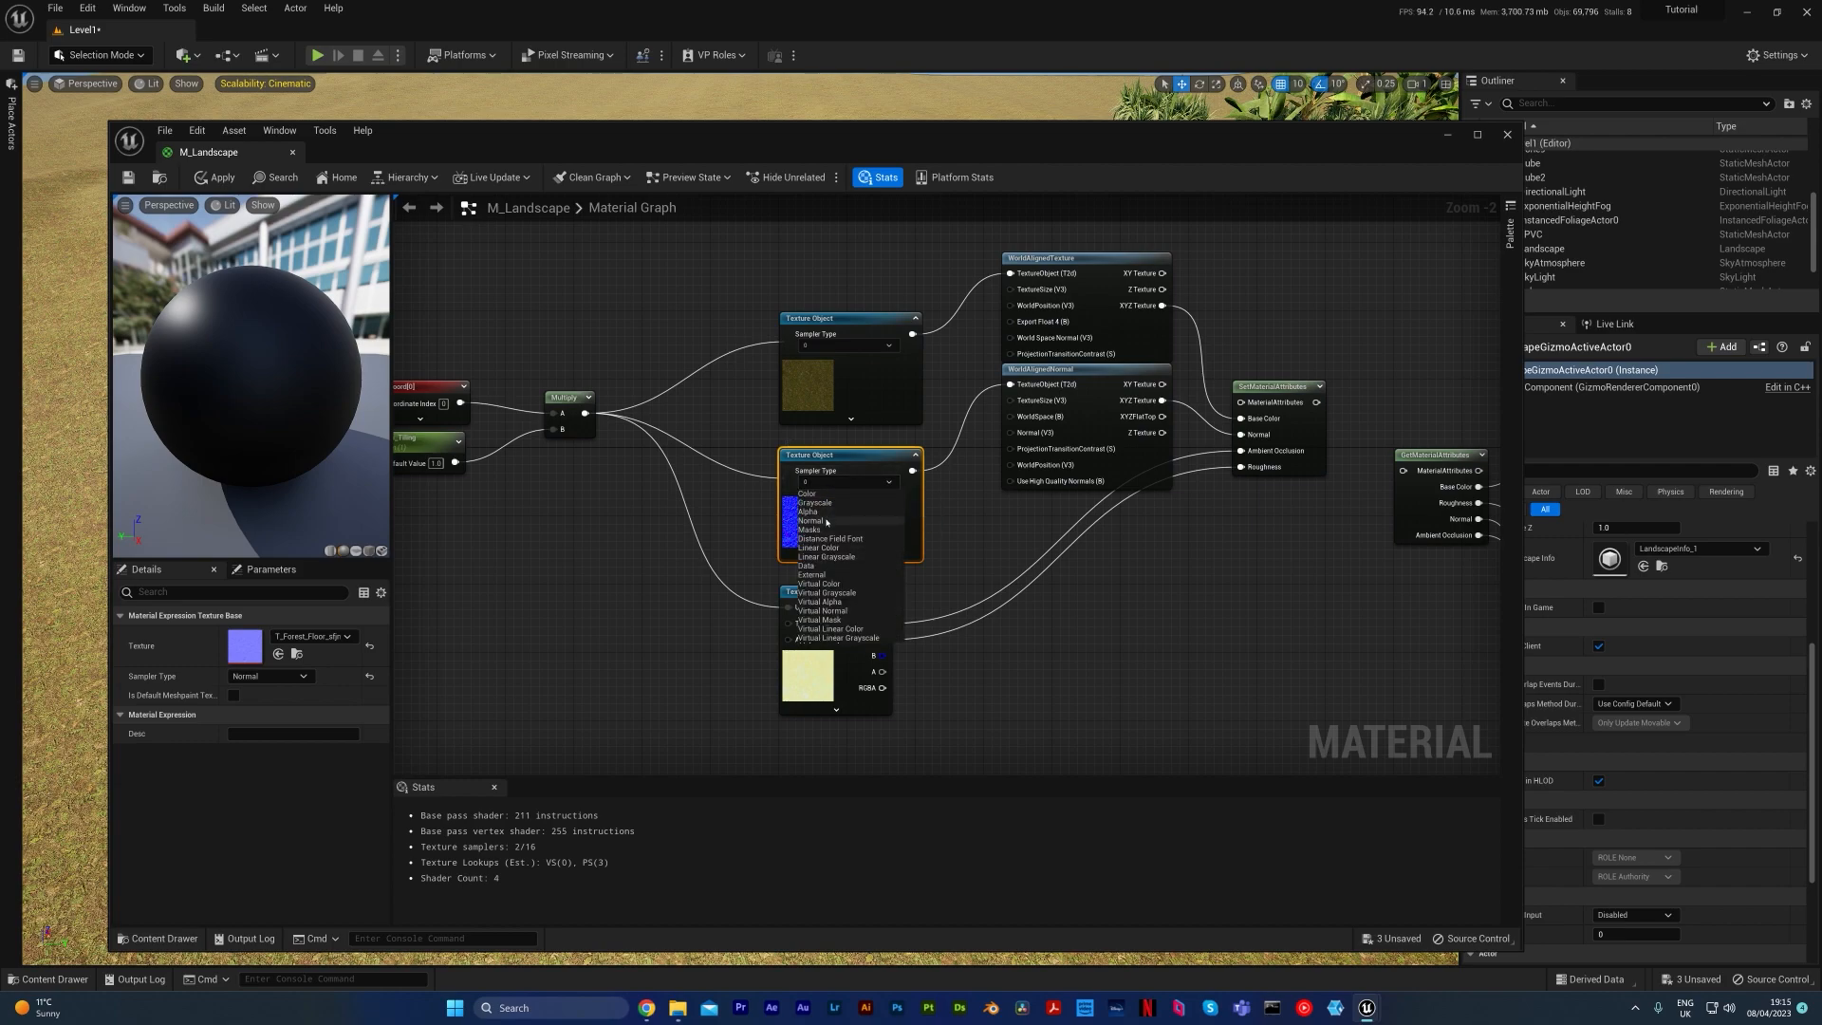
click(827, 521)
click(845, 347)
click(827, 357)
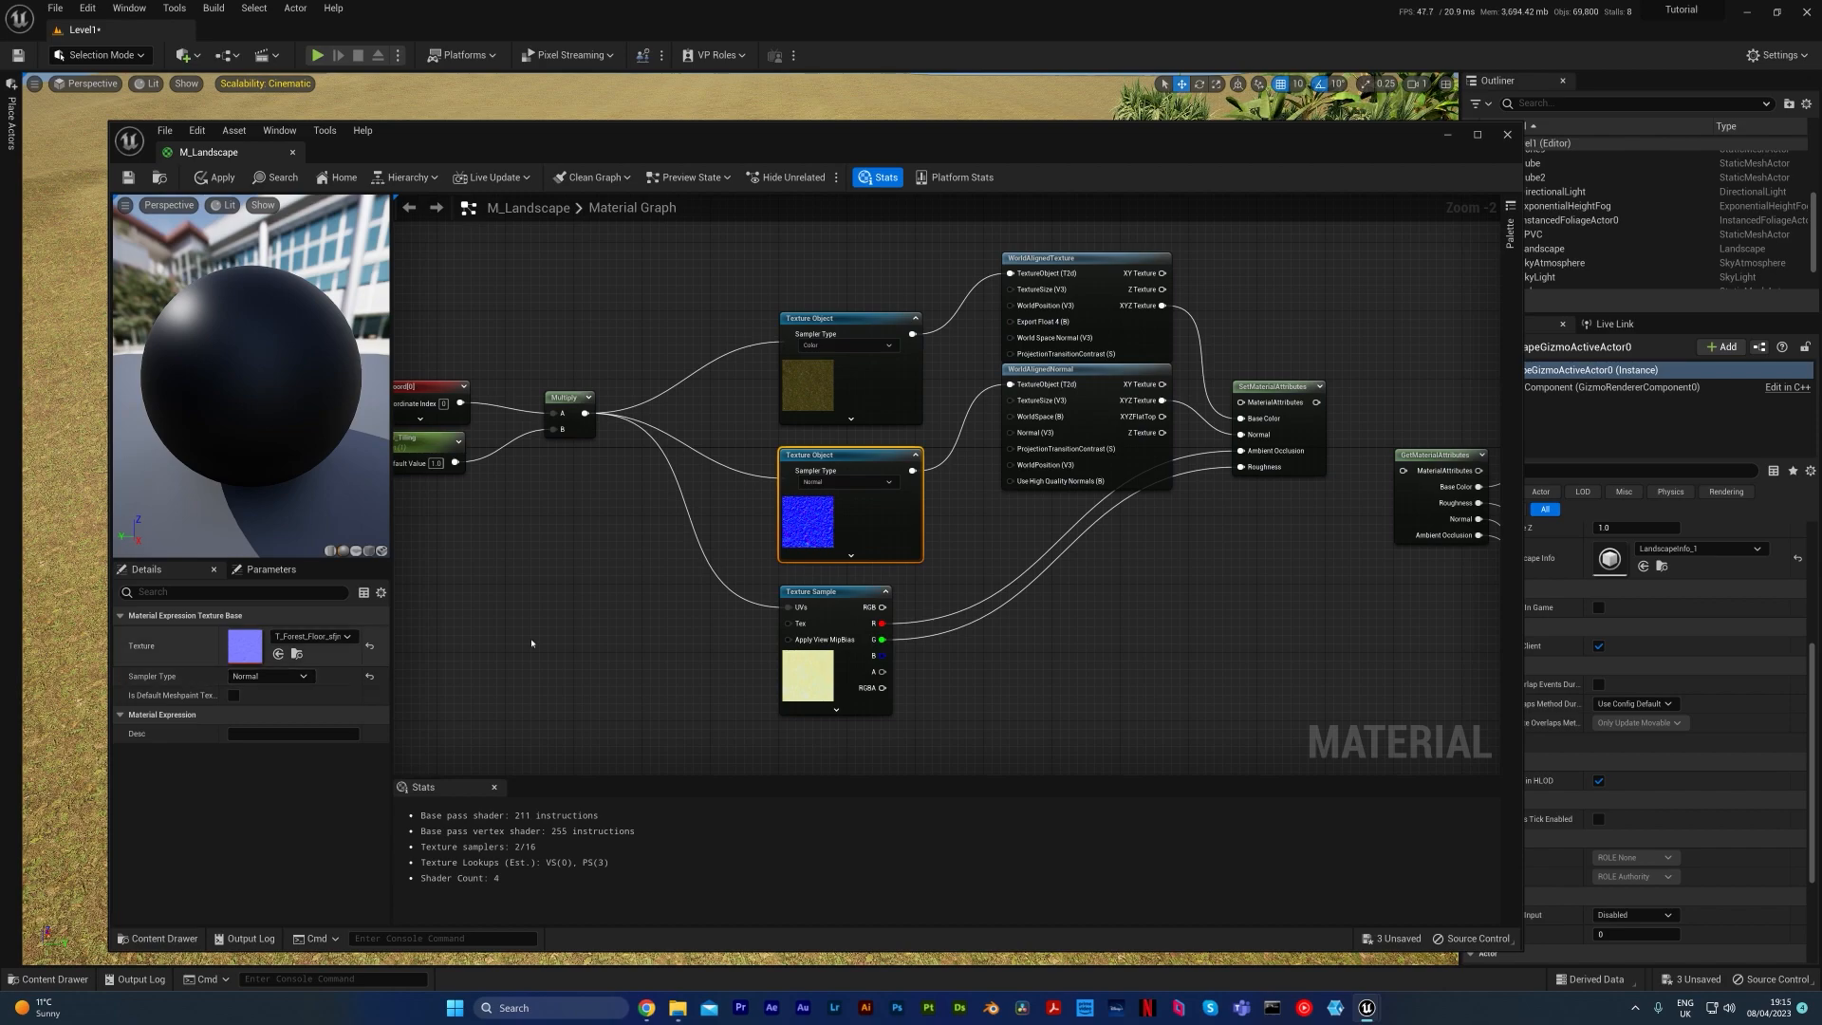
click(693, 531)
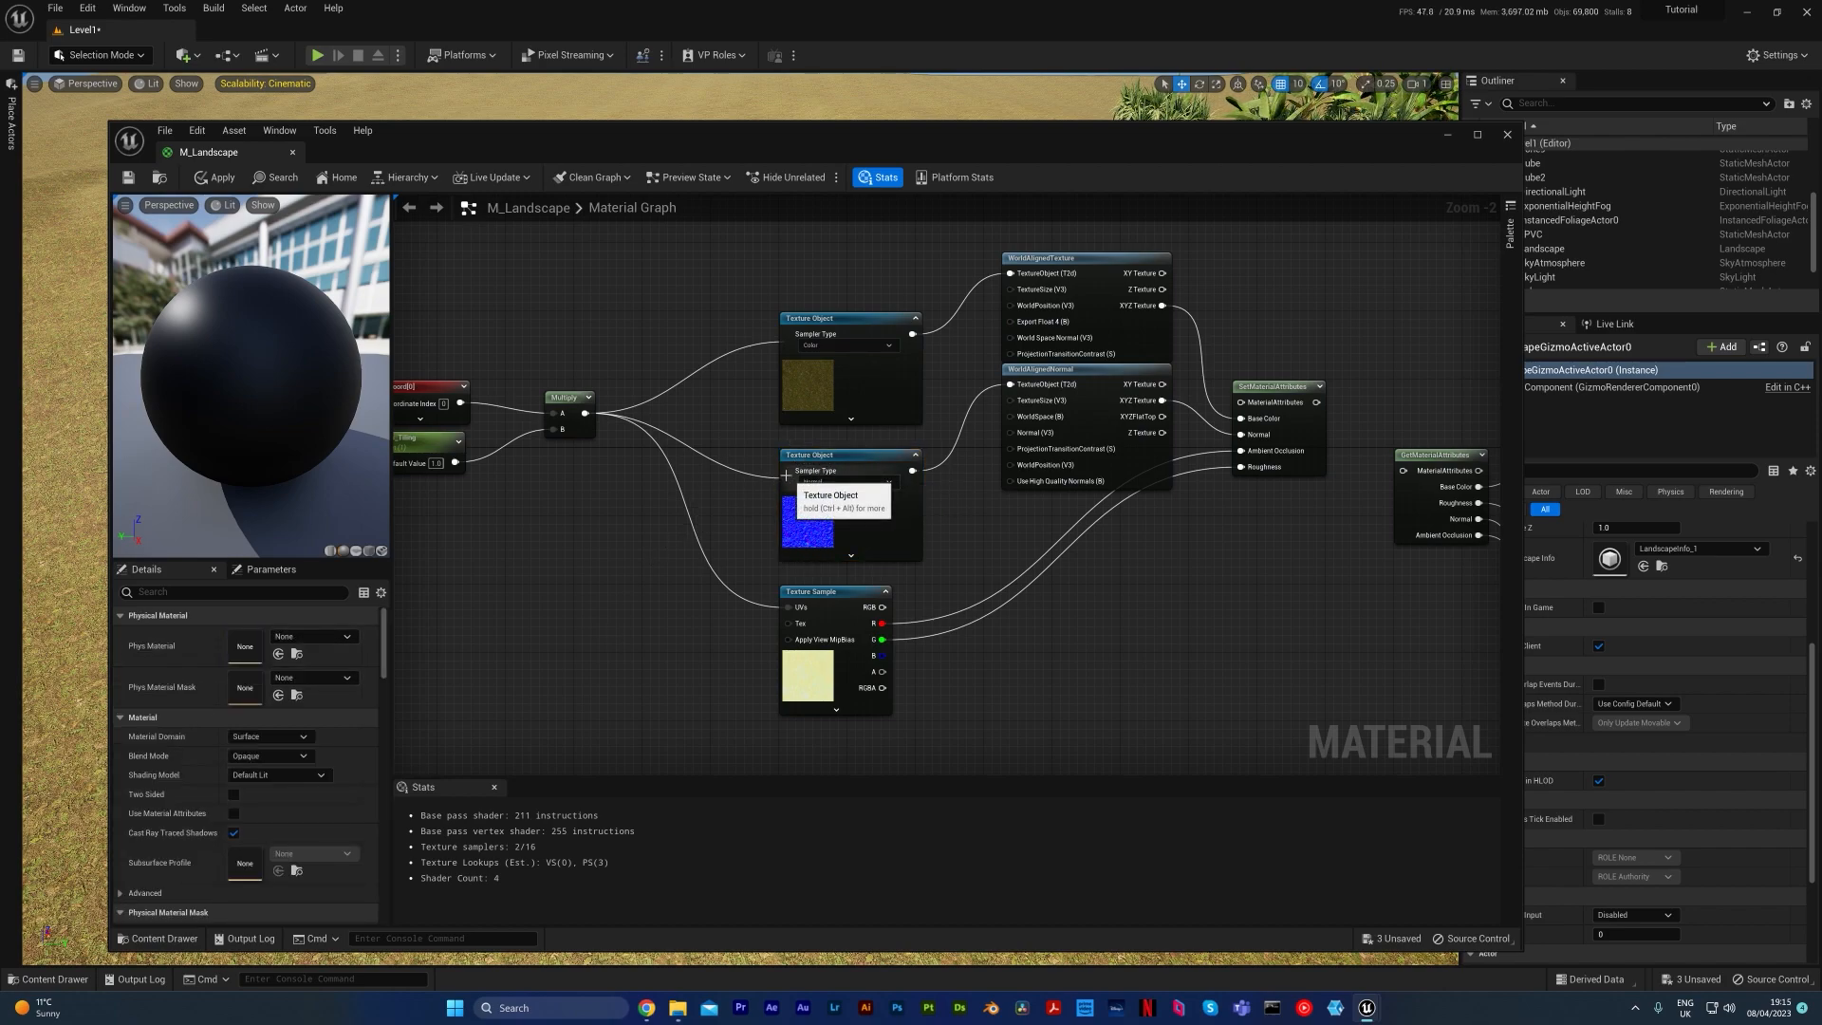
right_drag(713, 406, 772, 420)
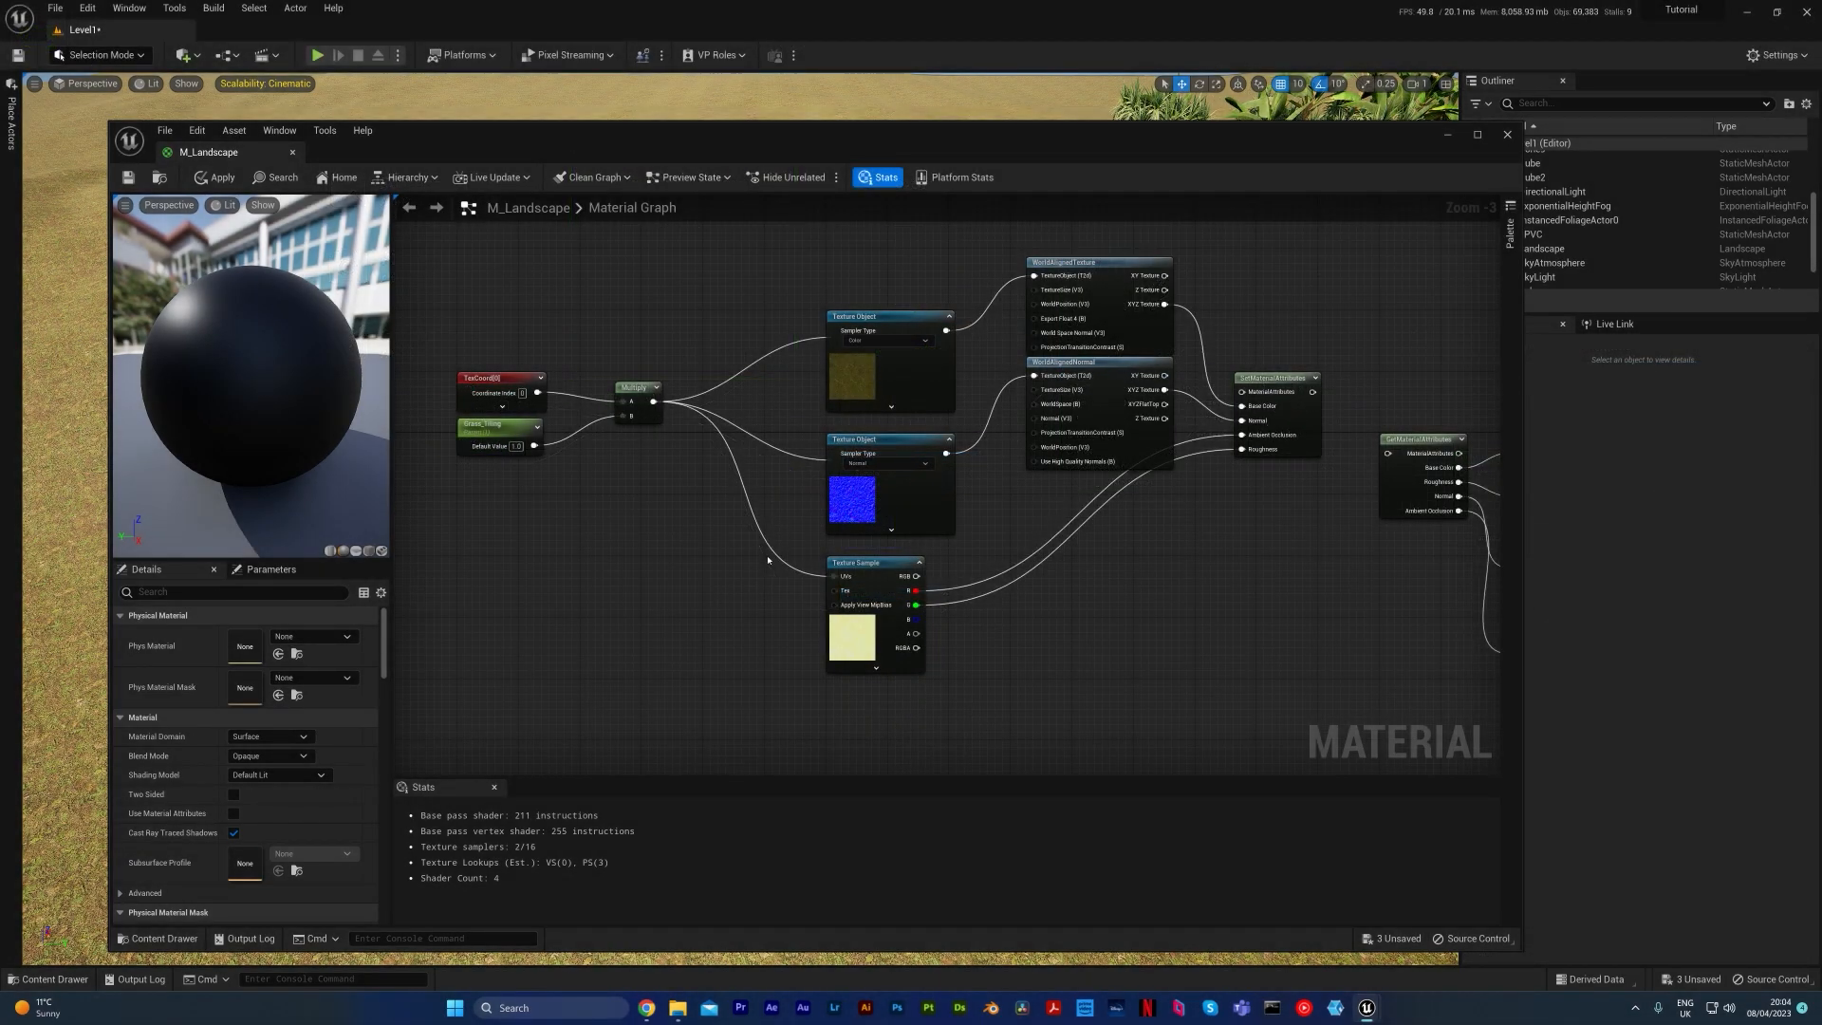
right_drag(1262, 604, 1041, 537)
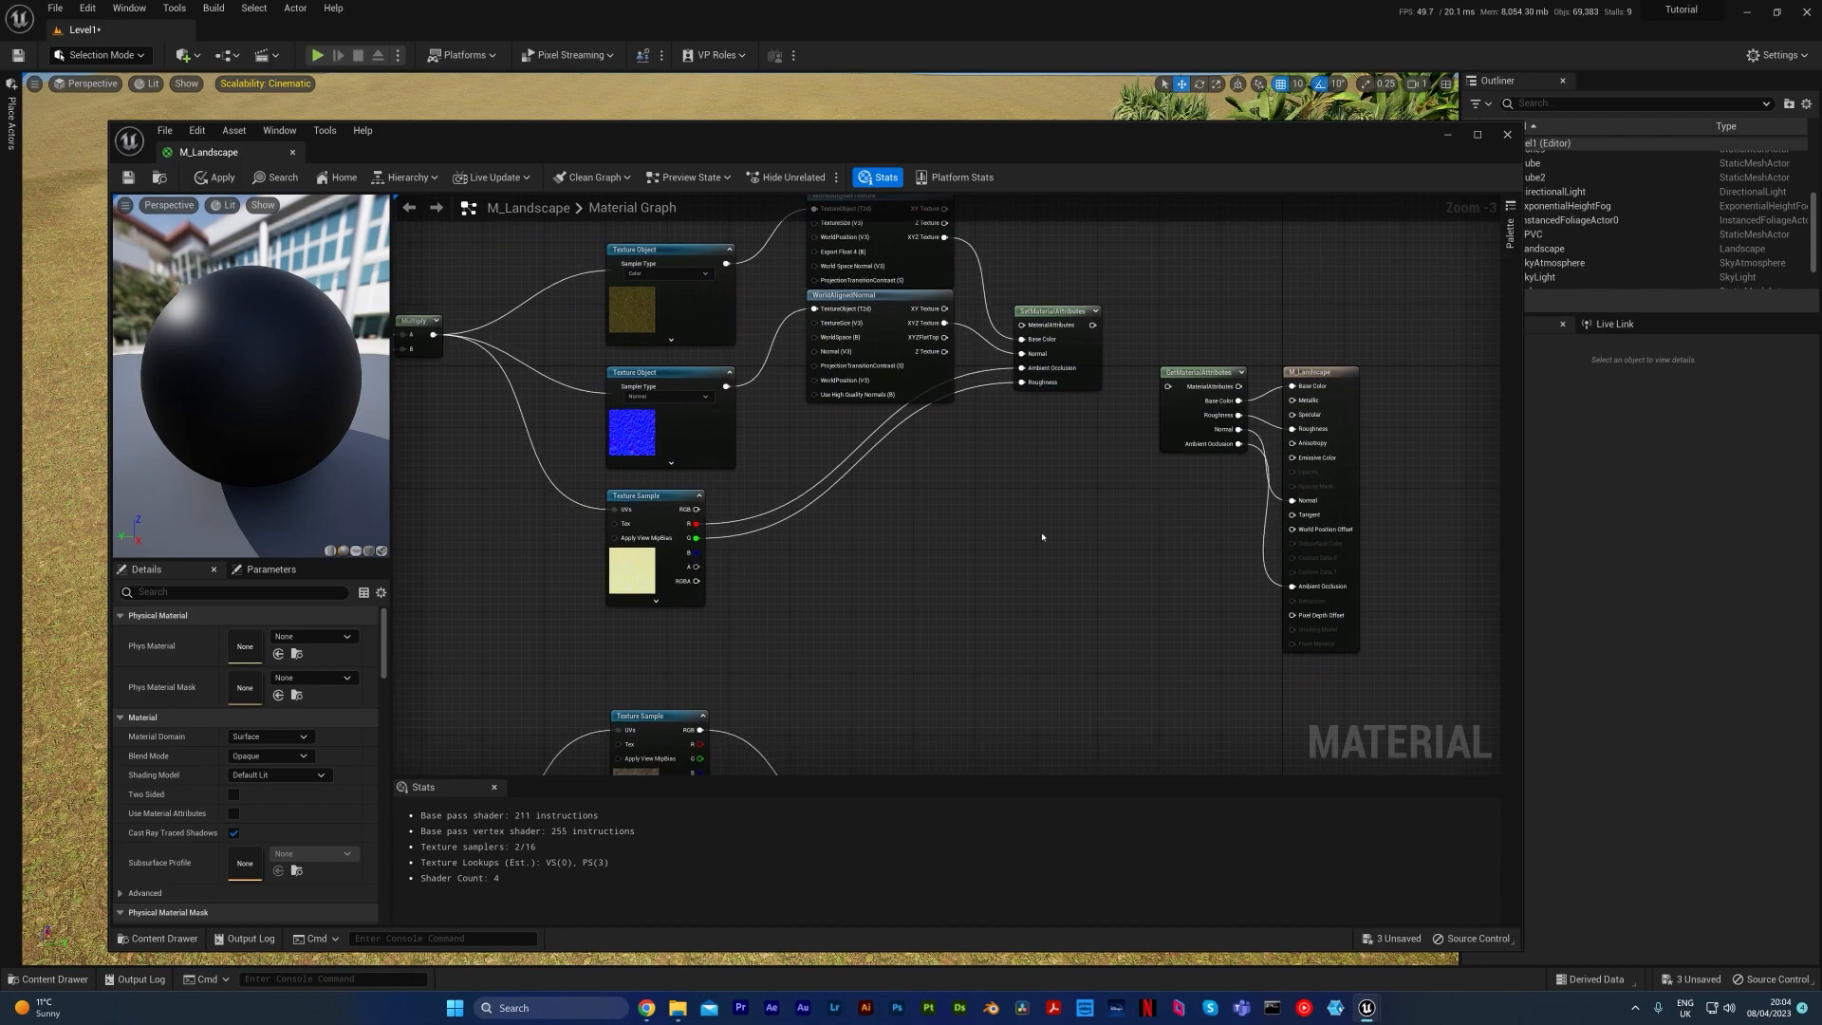
Step: Add a MatLayerBlend_Standard node to the material graph in the empty area below the Grass SetMaterialAttributes node
right_click(1042, 537)
text(matl)
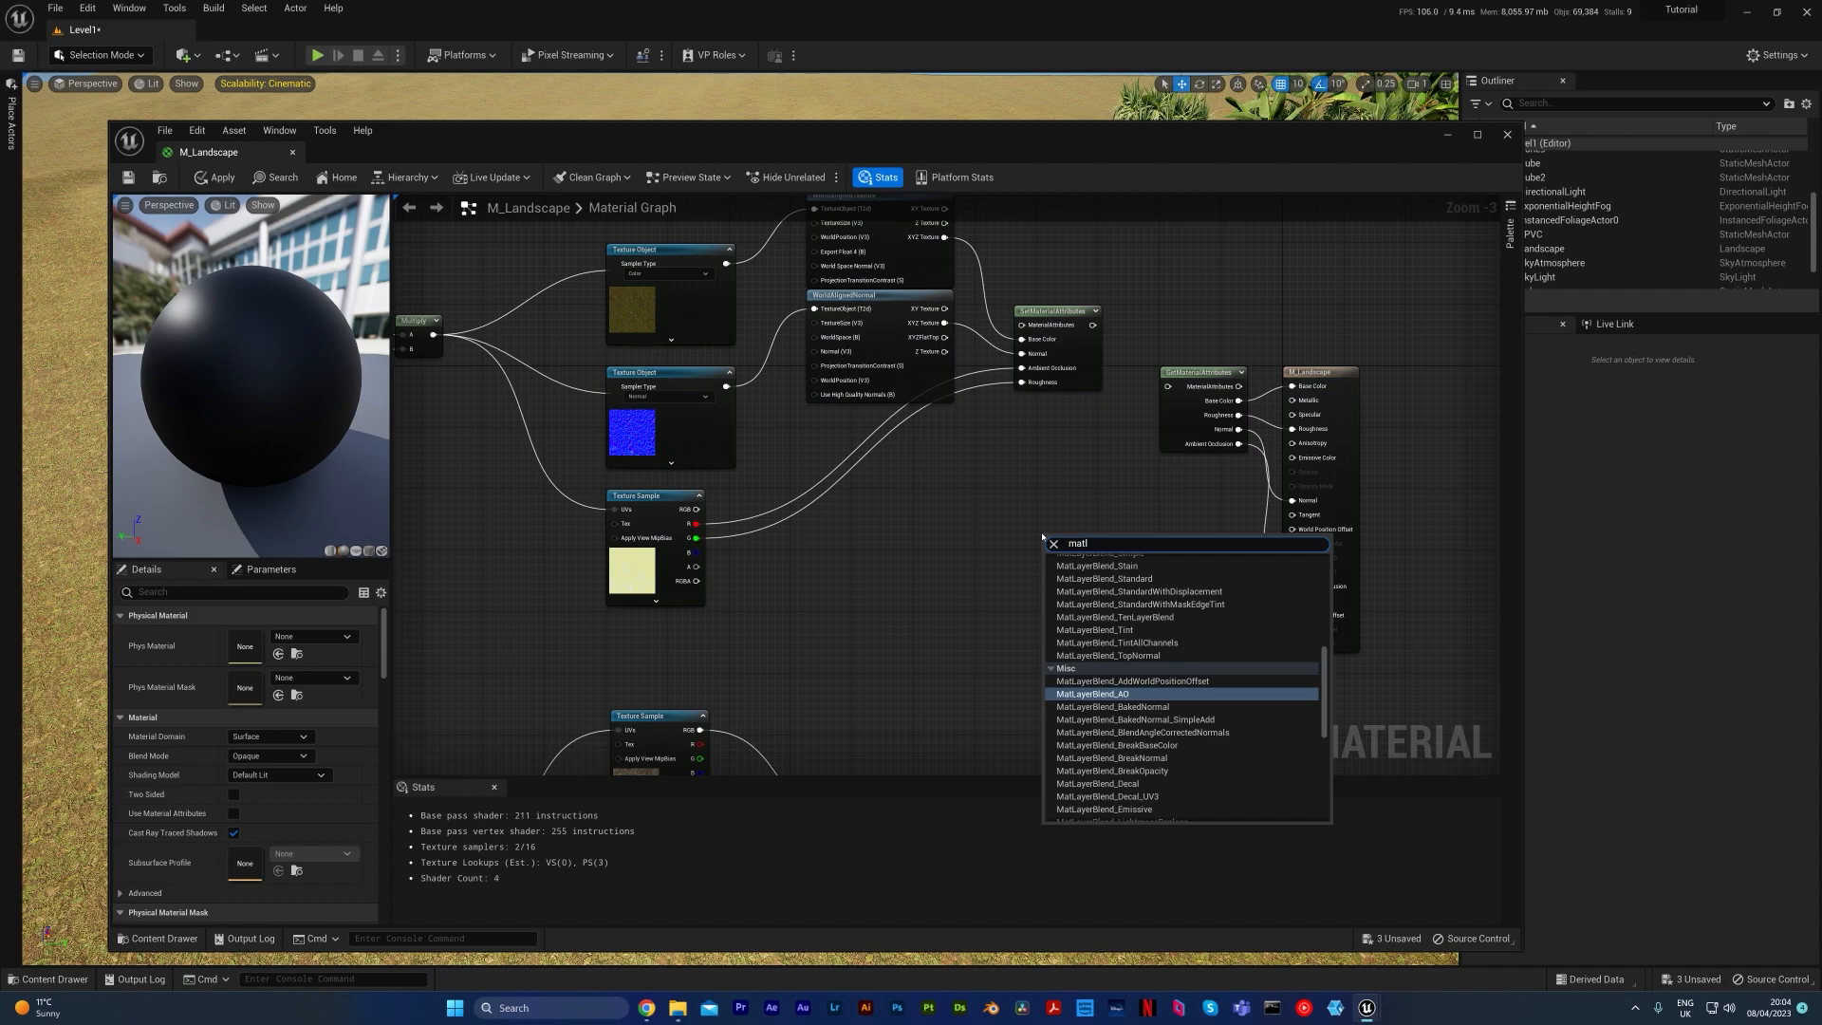
text(ayerblend_stan)
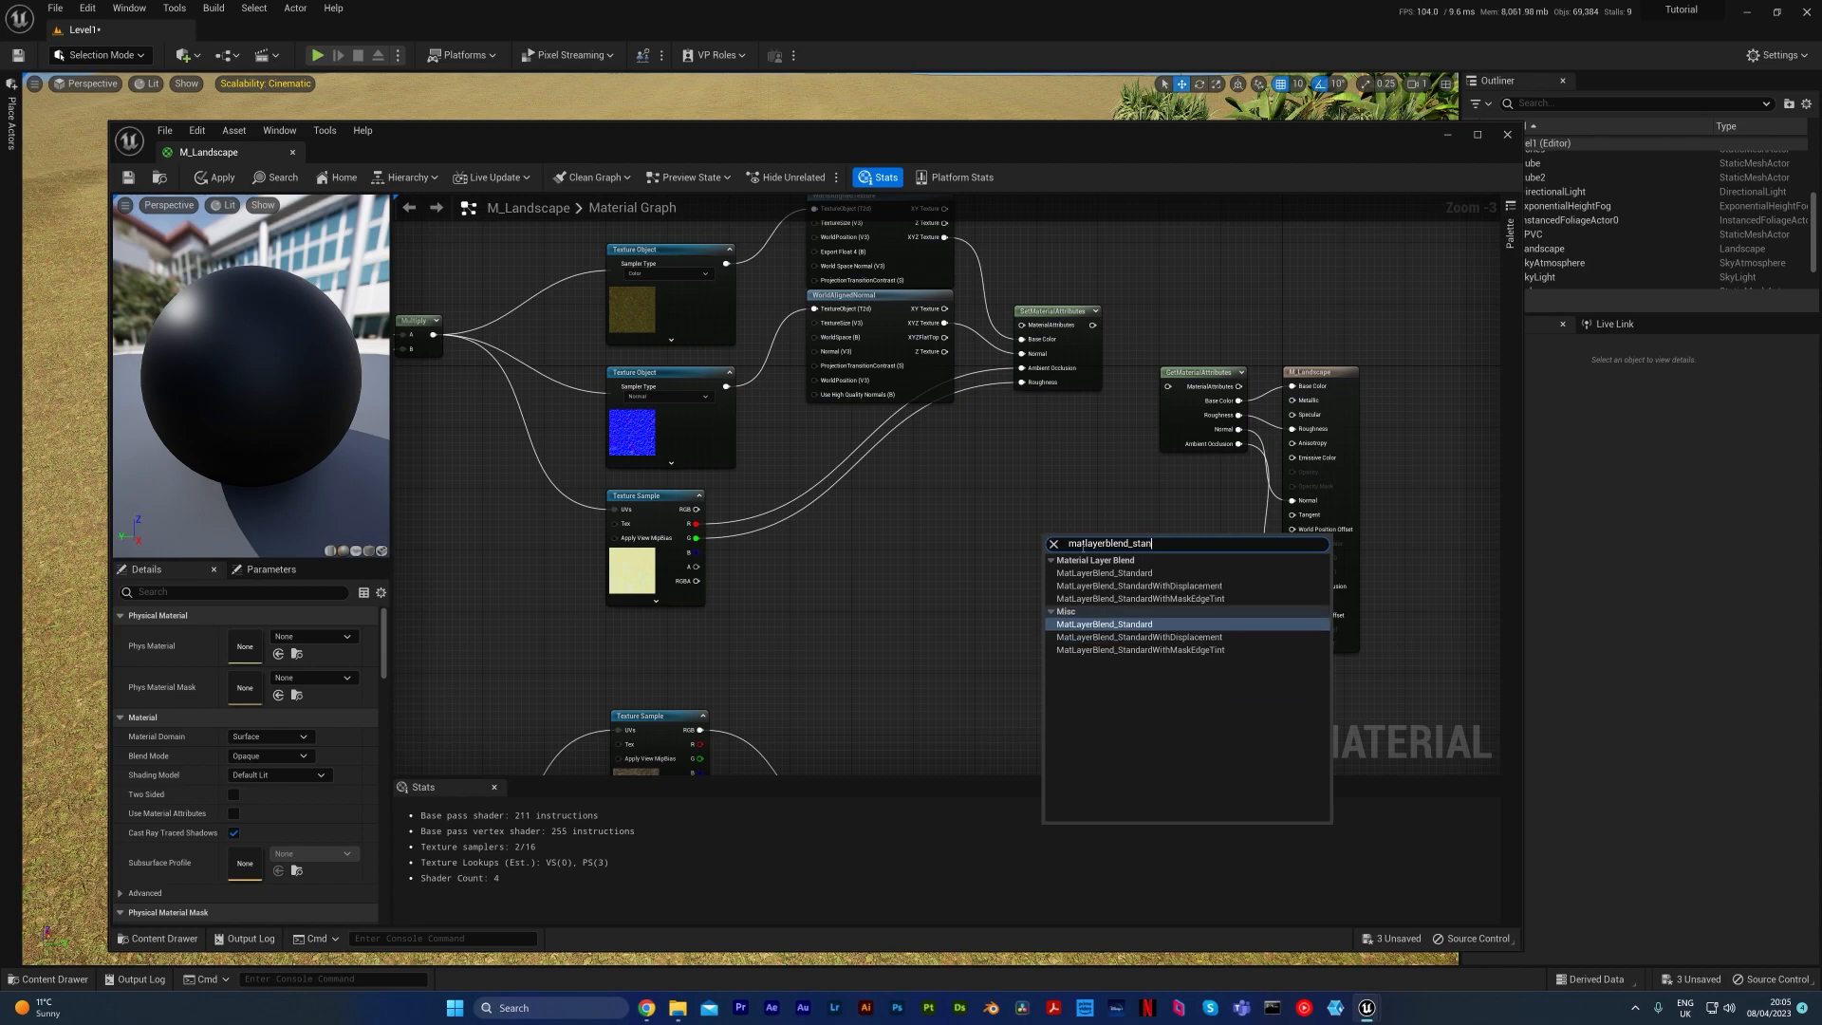
click(1158, 573)
right_drag(1123, 662, 1041, 647)
scroll(1035, 711, up, 3)
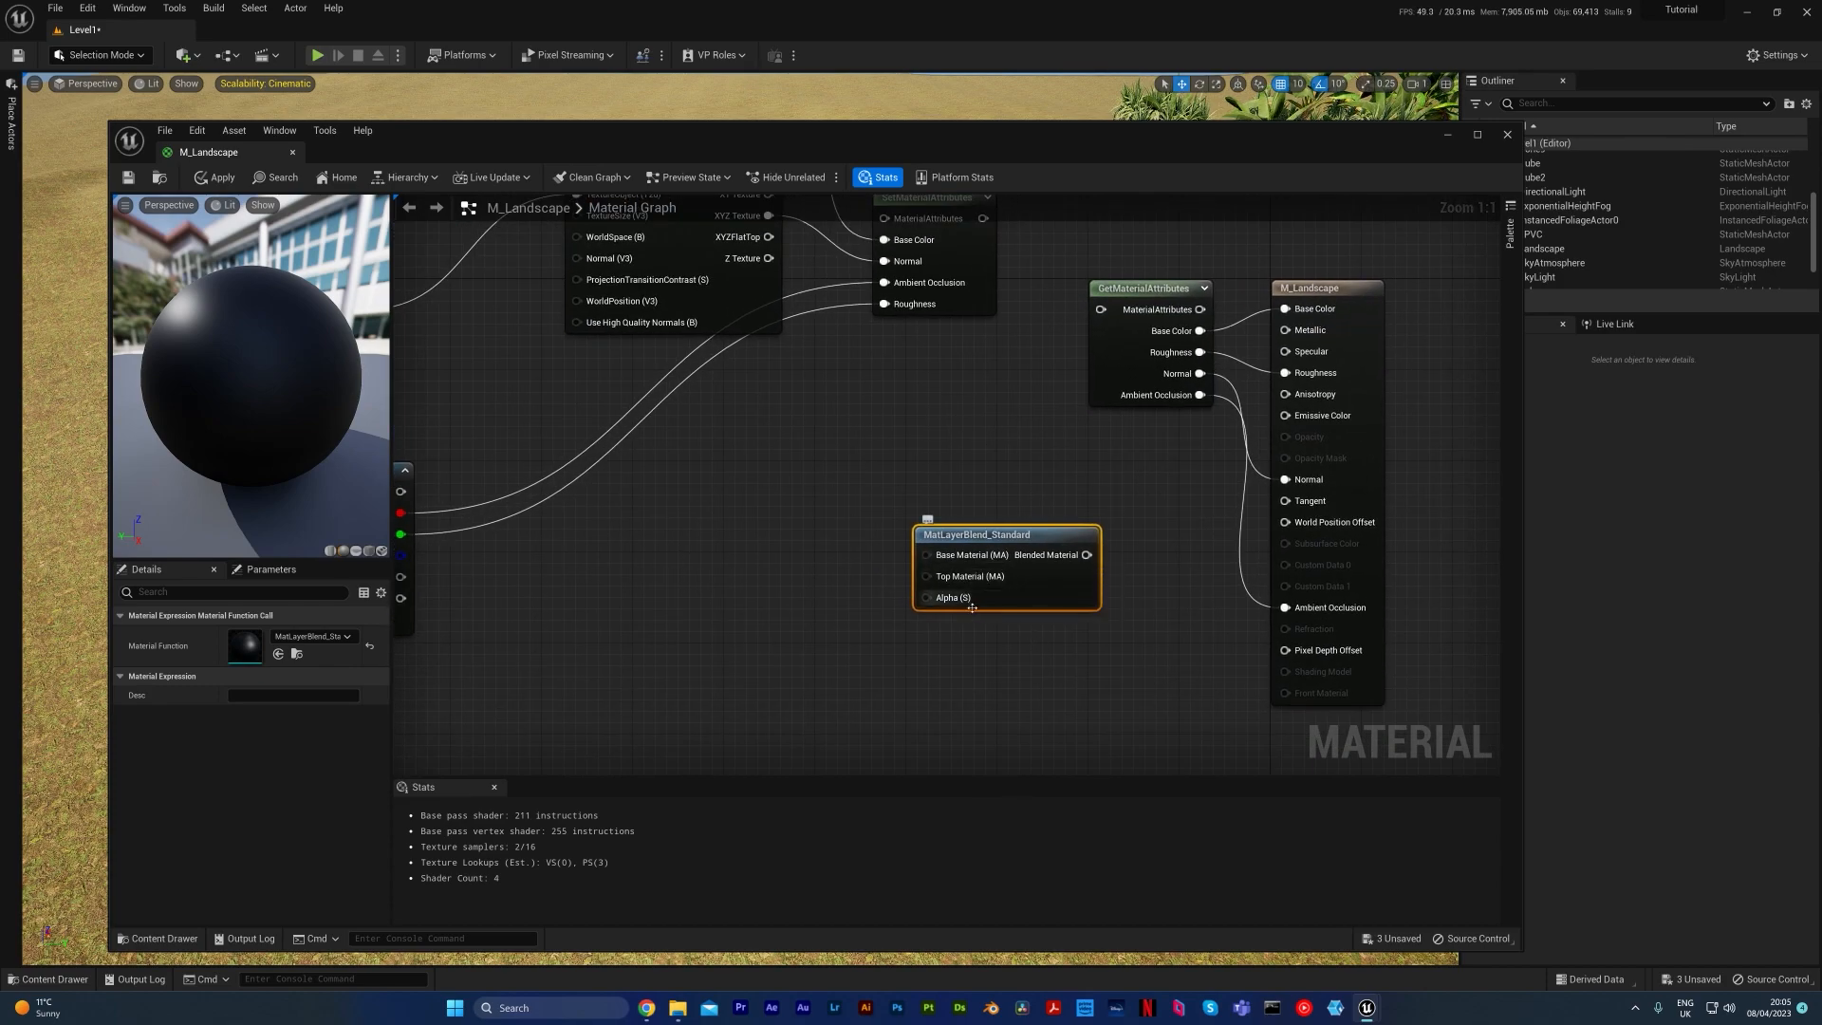
Step: Move GetMaterialAttributes and the M_Landscape result aside, place MatLayerBlend_Standard before them, and connect its Blended Material output to GetMaterialAttributes
right_drag(1142, 540, 1176, 666)
scroll(1058, 514, down, 3)
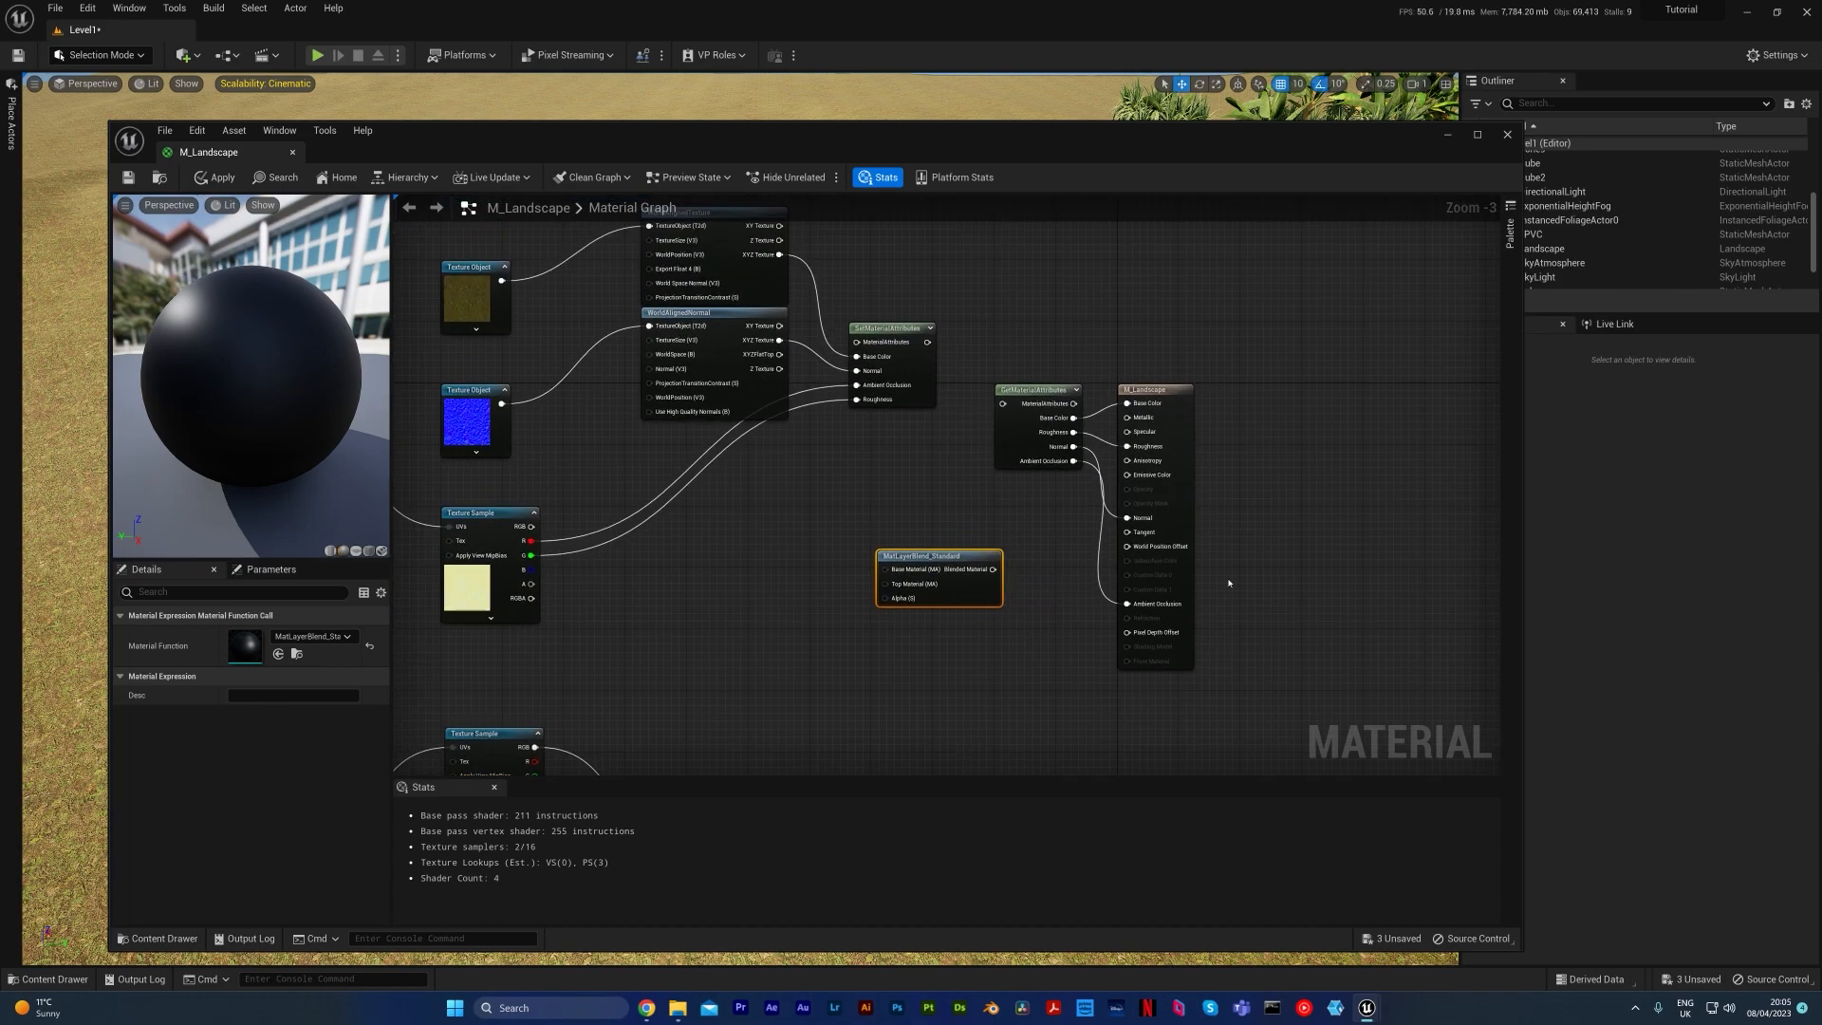
drag(1039, 390, 1285, 390)
click(1199, 480)
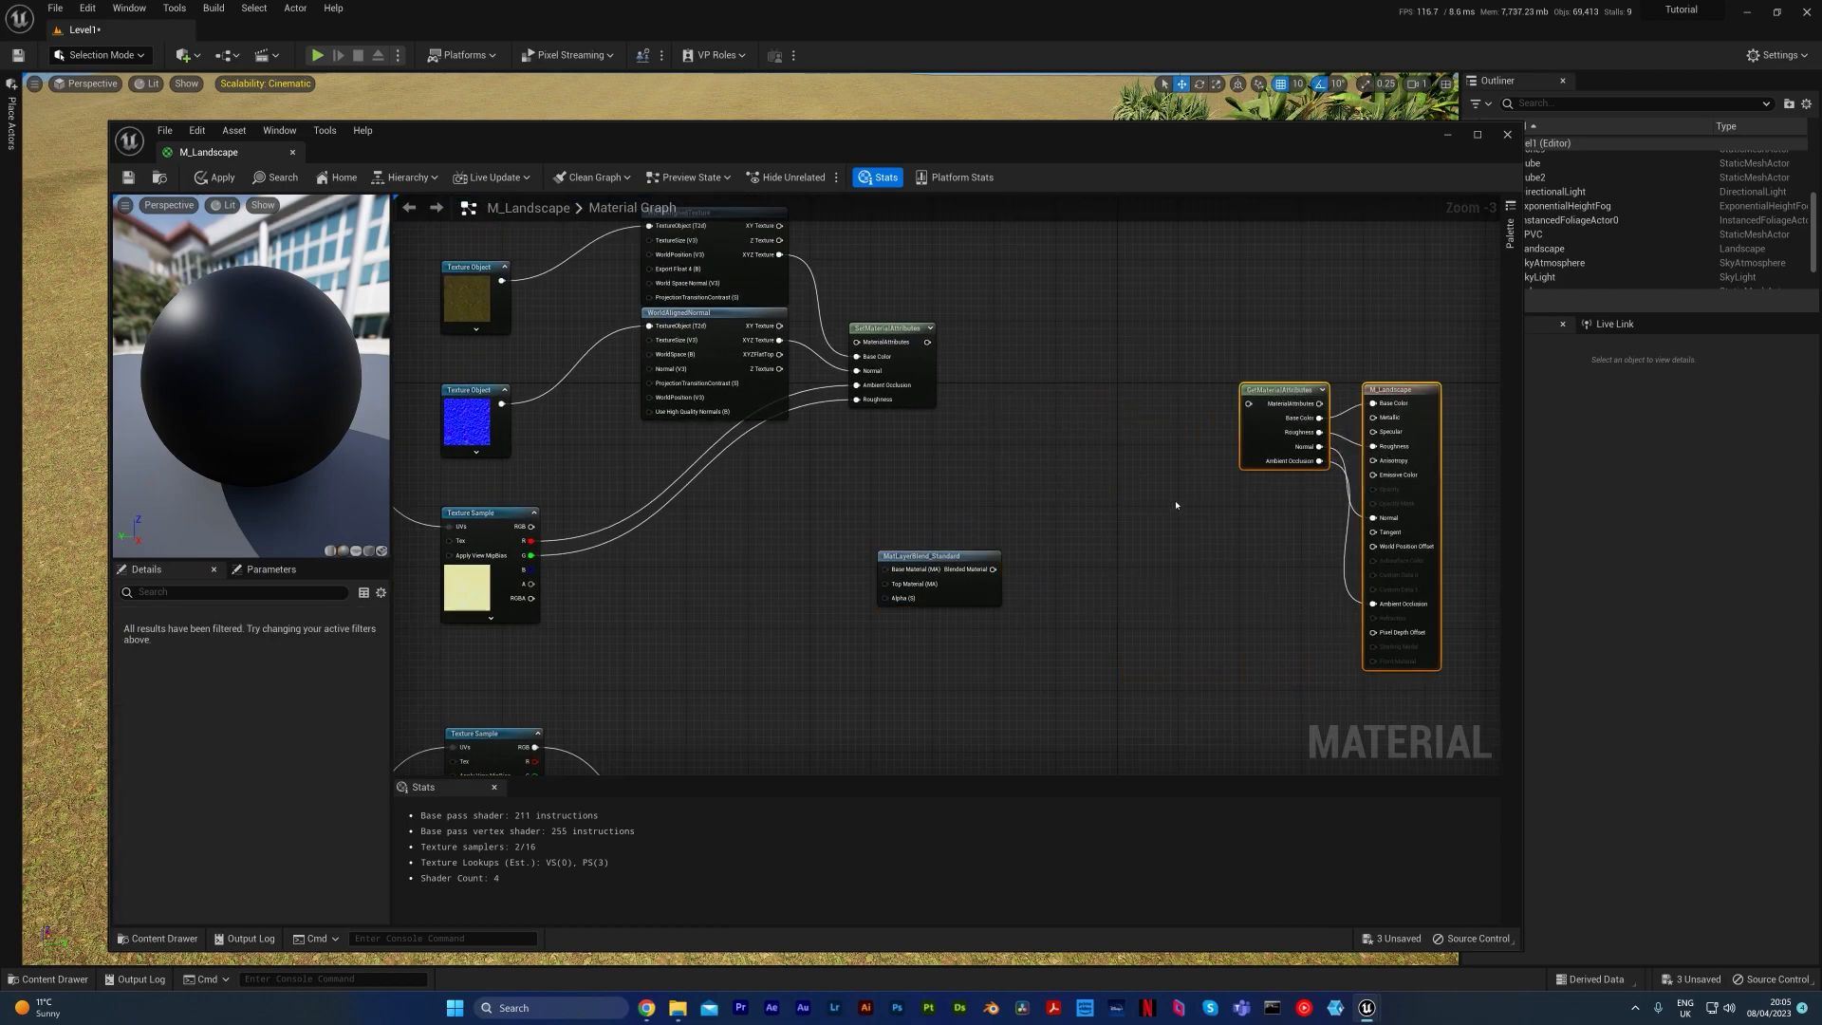
drag(963, 573, 1220, 383)
scroll(1116, 426, up, 3)
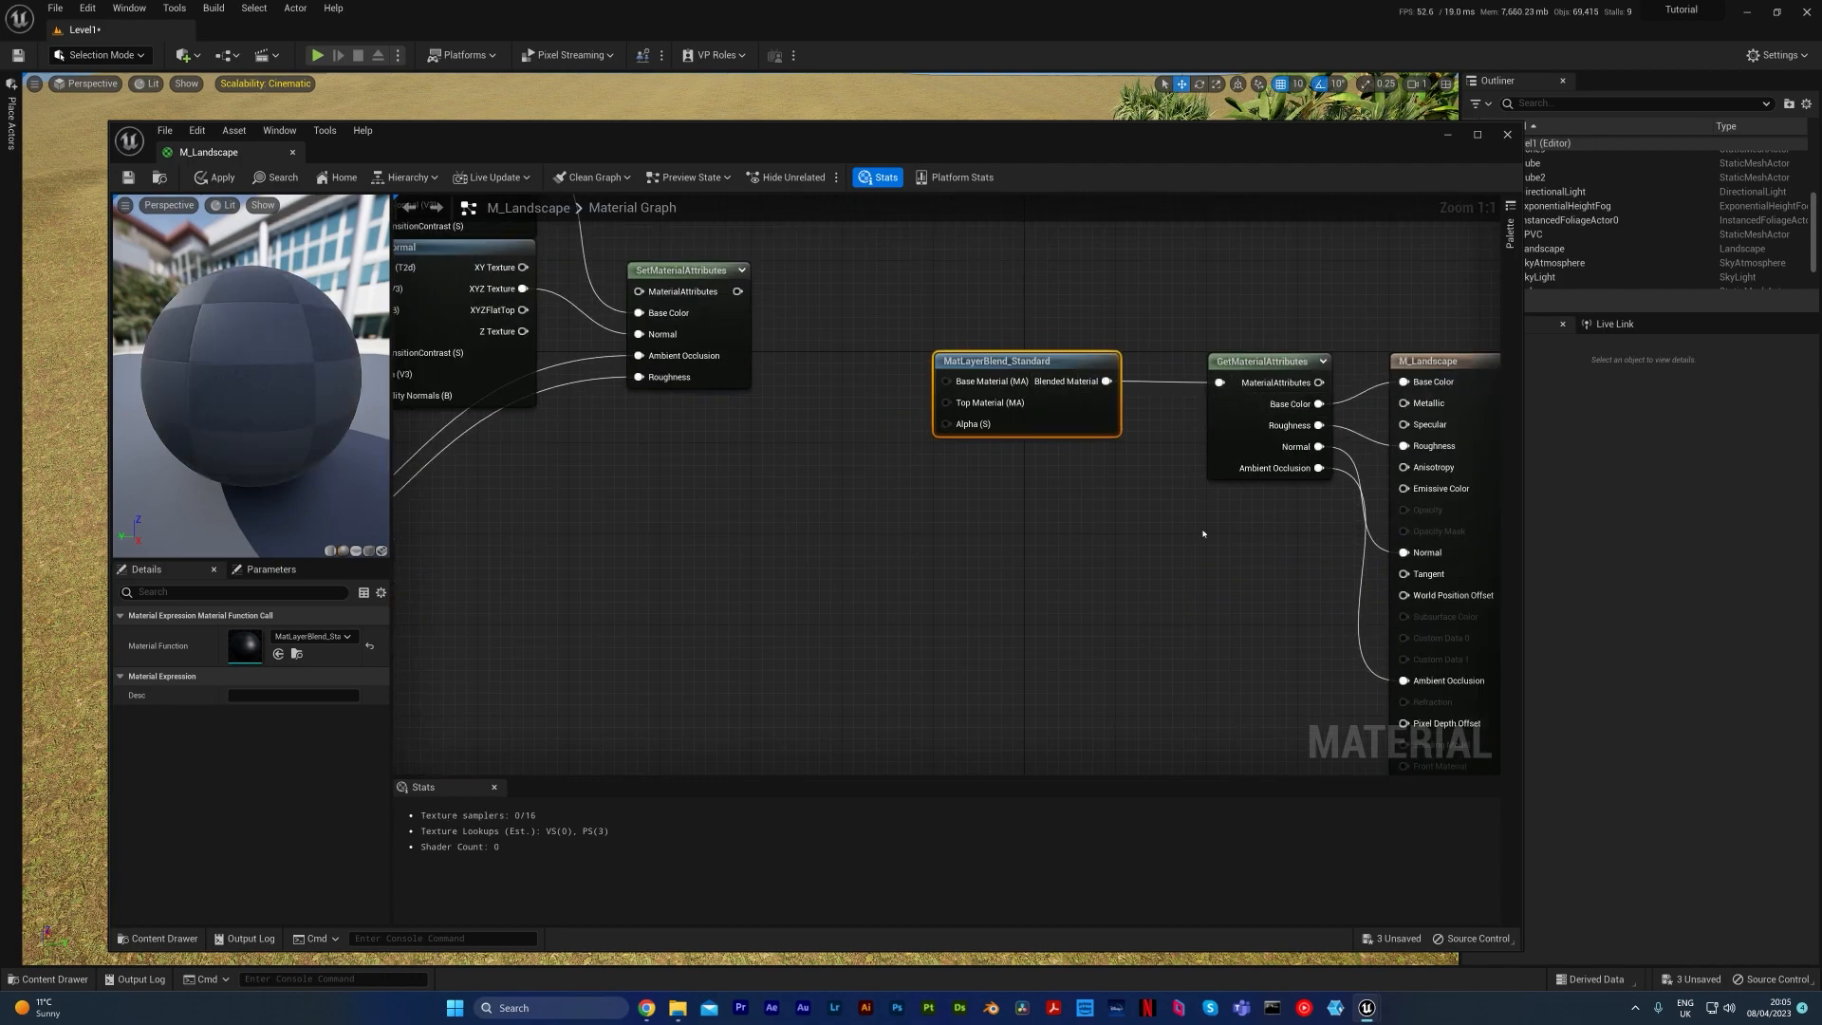
click(1106, 504)
right_drag(1002, 512, 1115, 507)
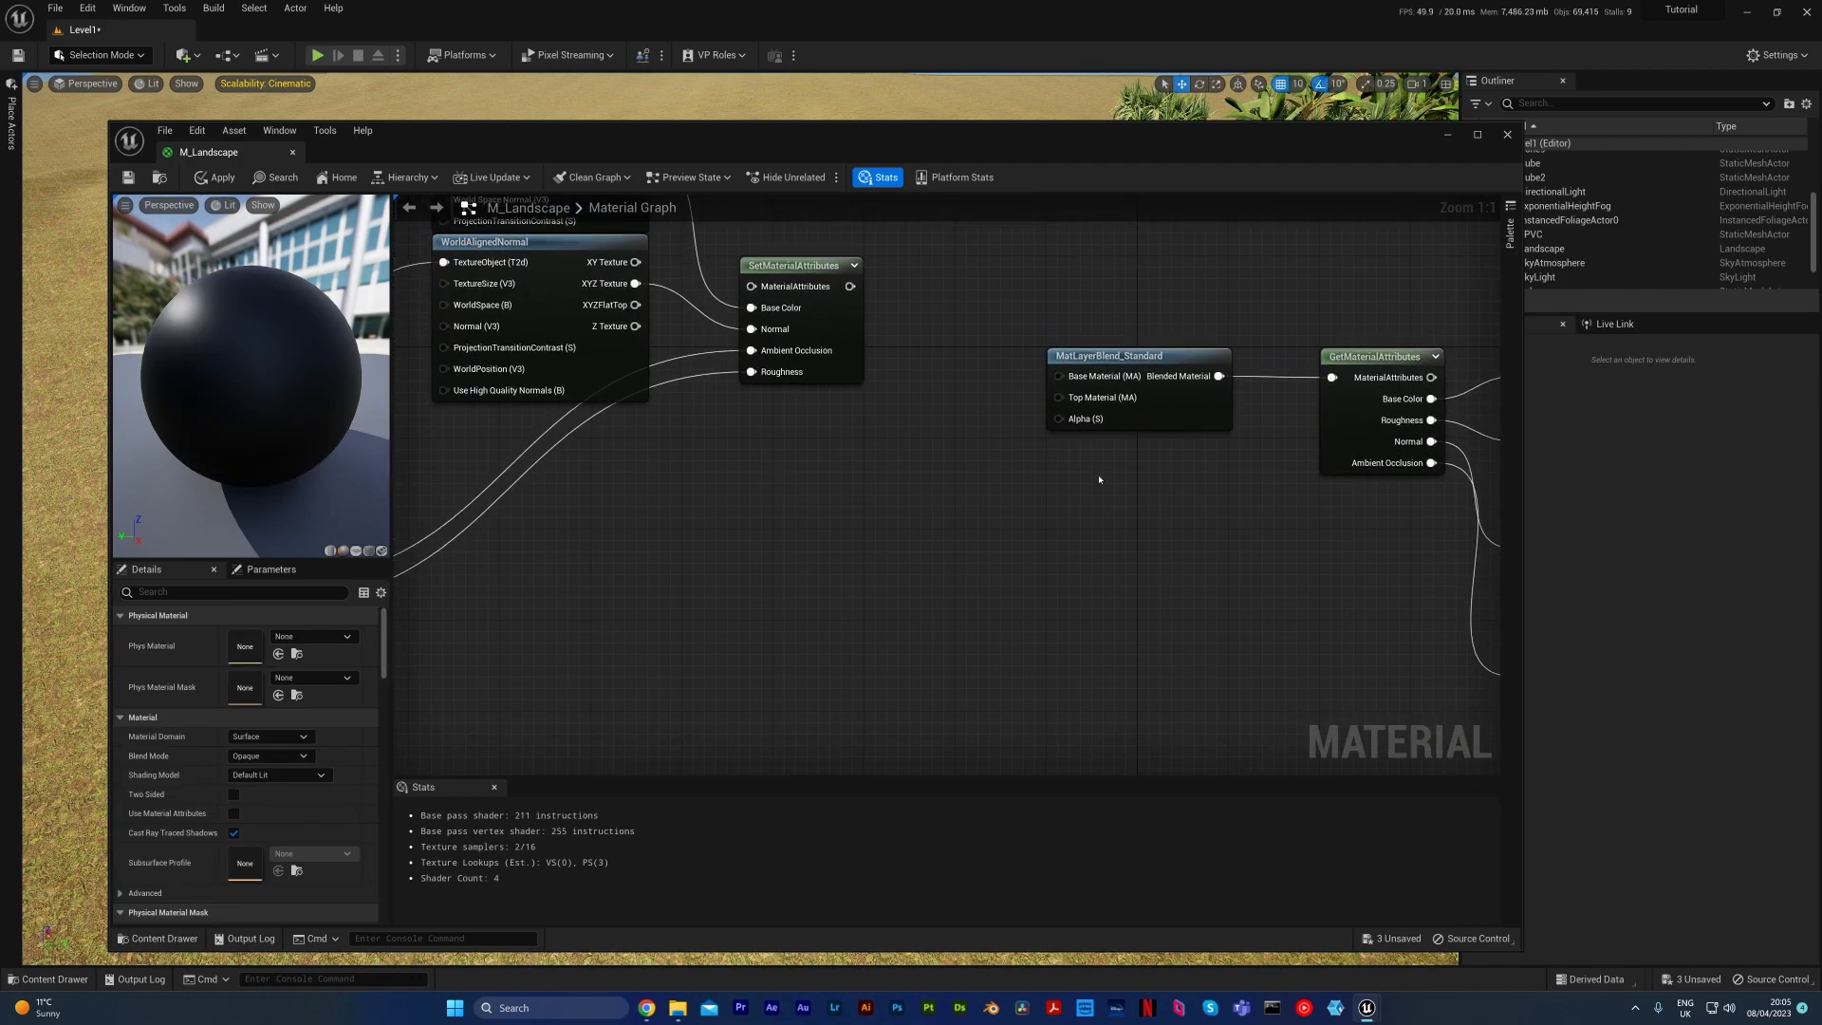
scroll(1098, 479, down, 3)
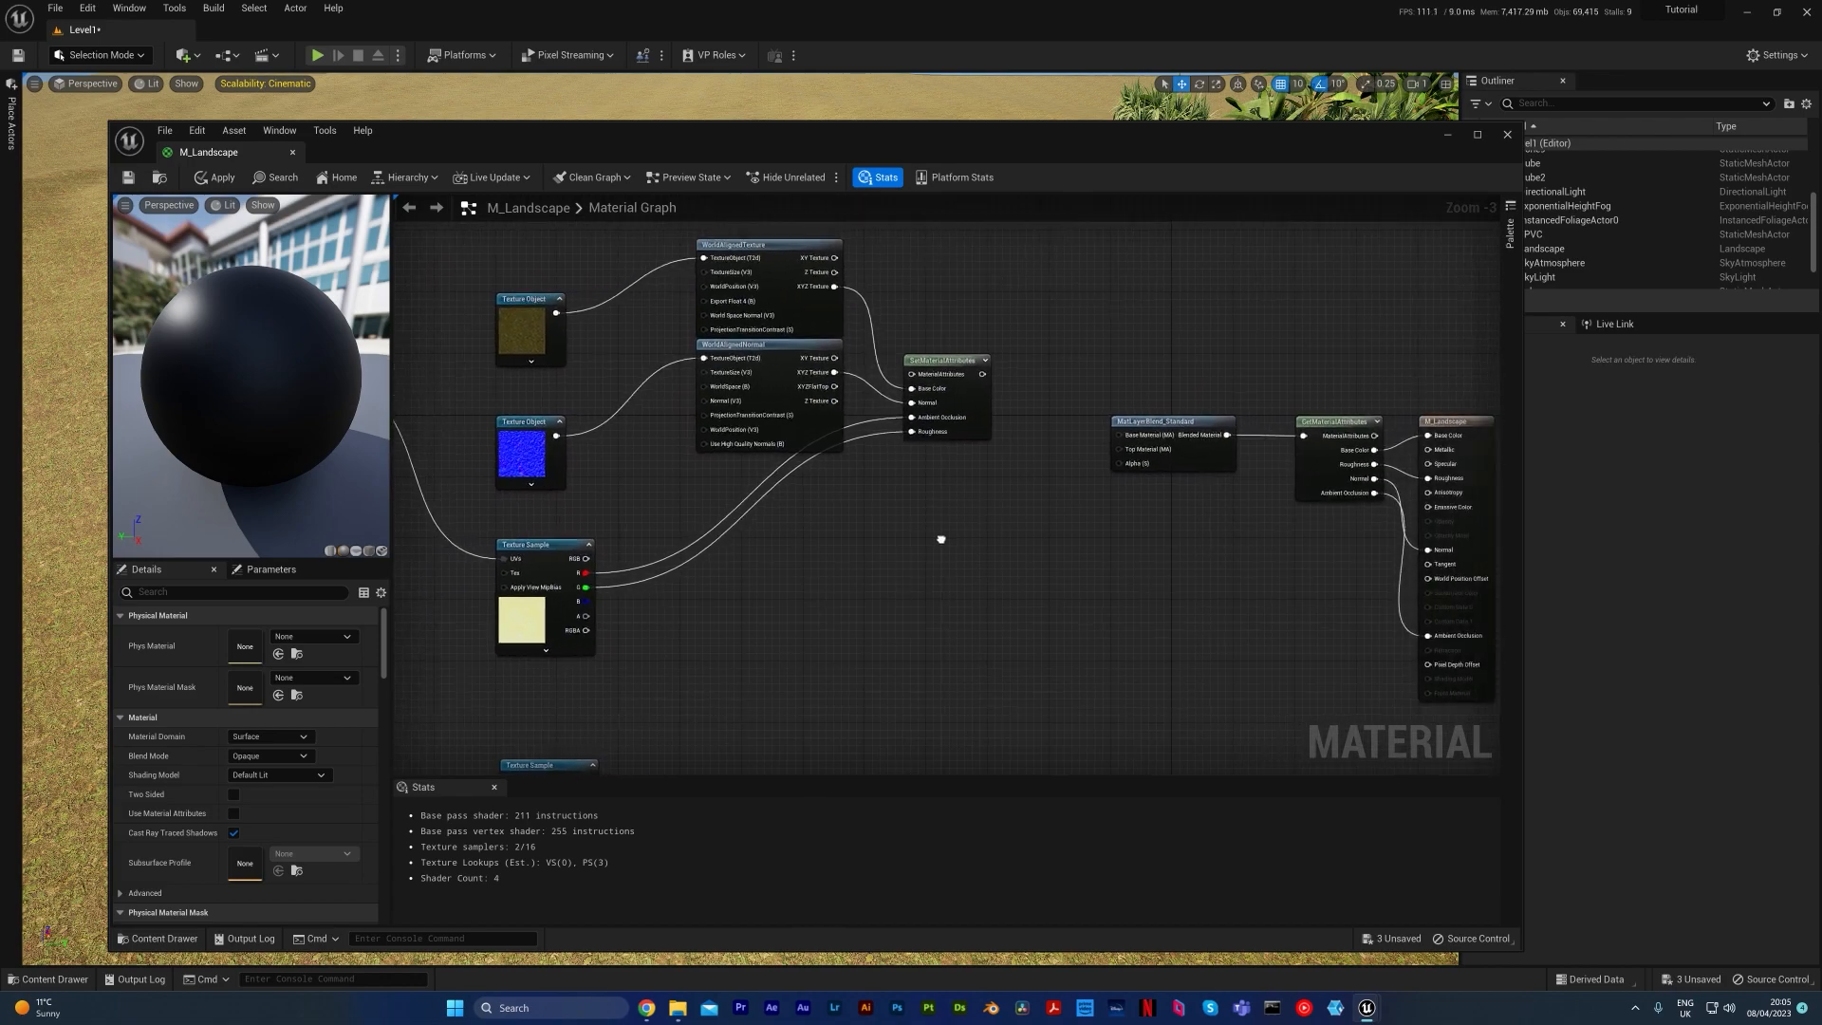
Step: Connect the Grass SetMaterialAttributes output to the Top Material input of MatLayerBlend_Standard
scroll(1148, 503, up, 3)
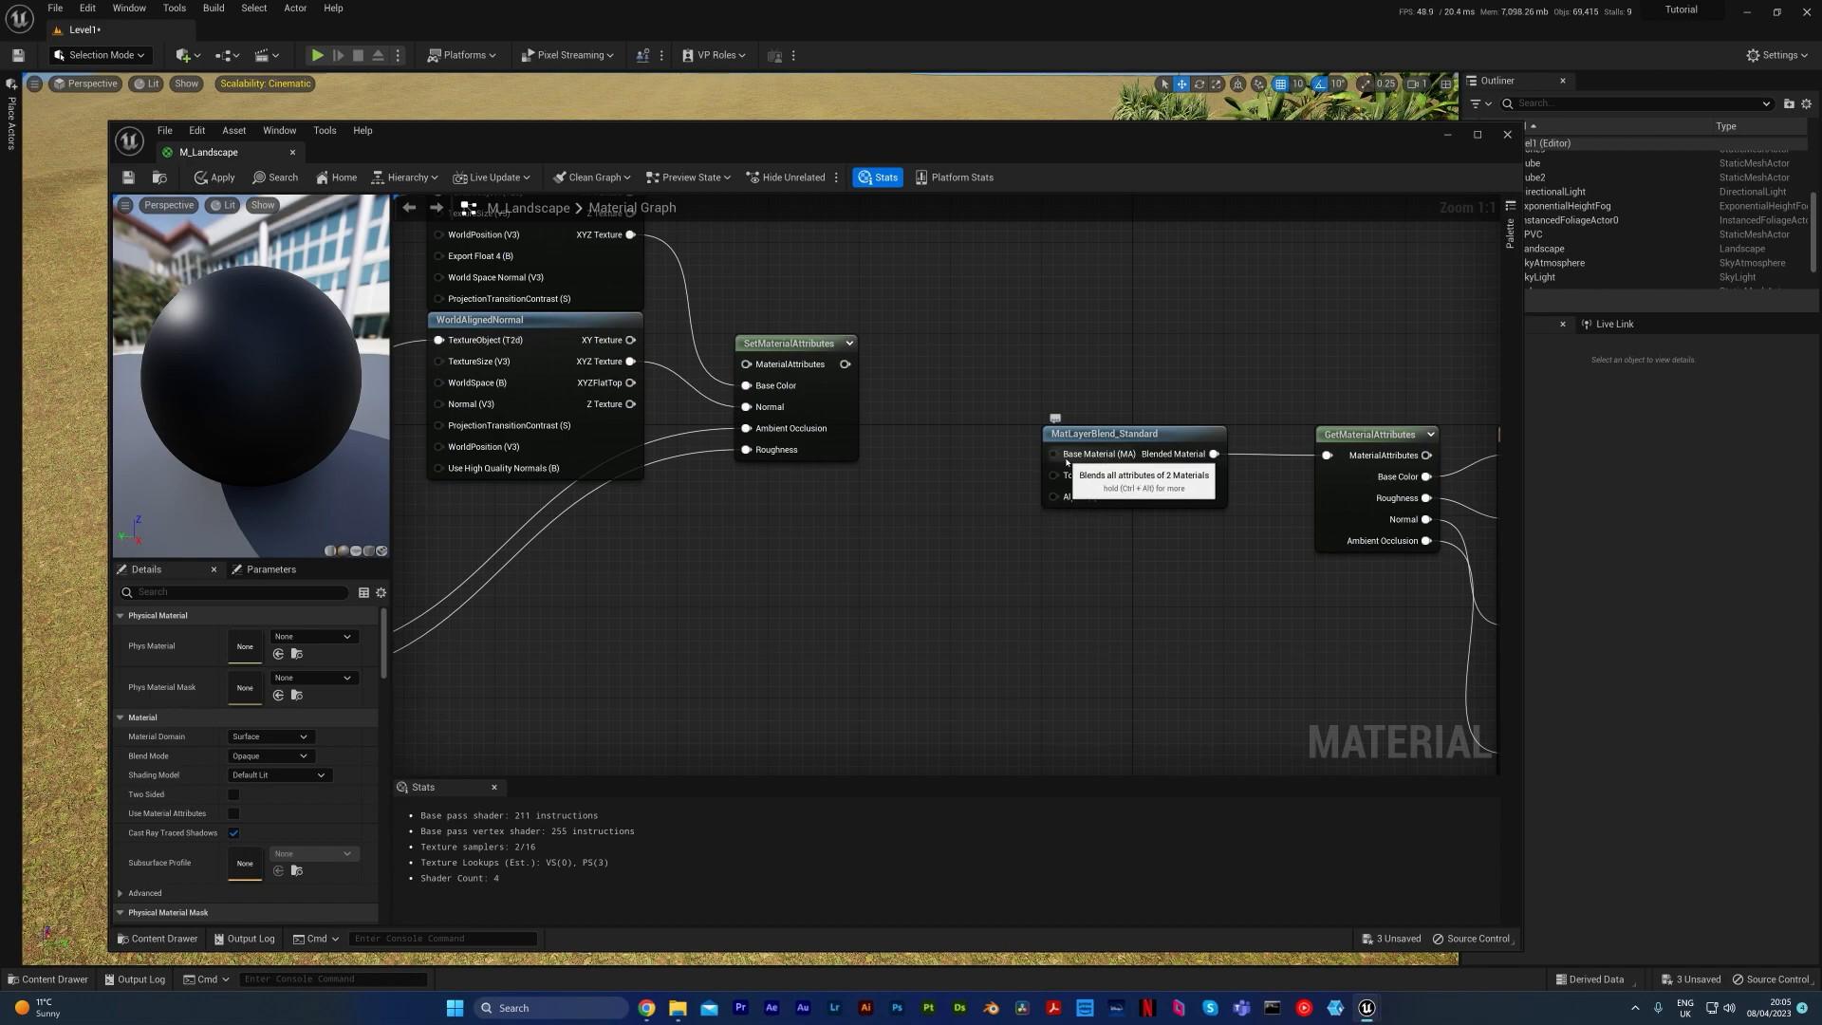
right_drag(932, 464, 1179, 504)
scroll(1148, 499, down, 2)
right_drag(681, 584, 770, 626)
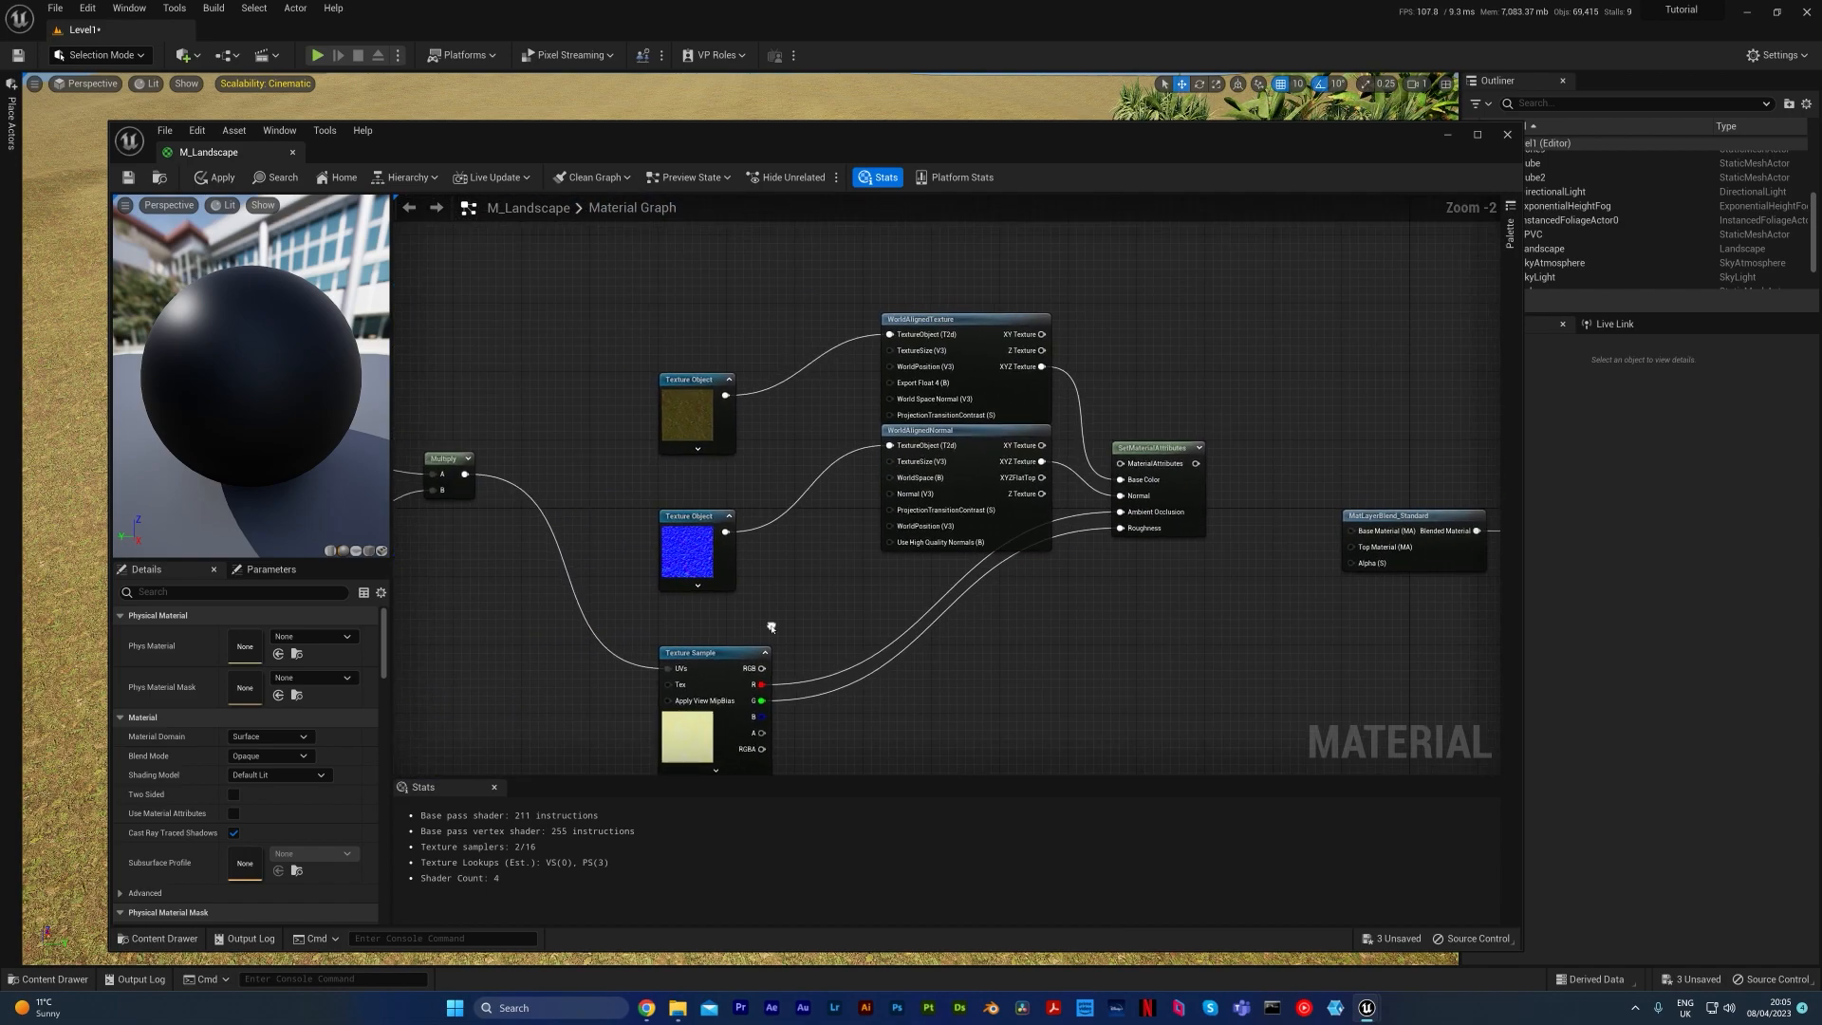
right_drag(703, 412, 863, 472)
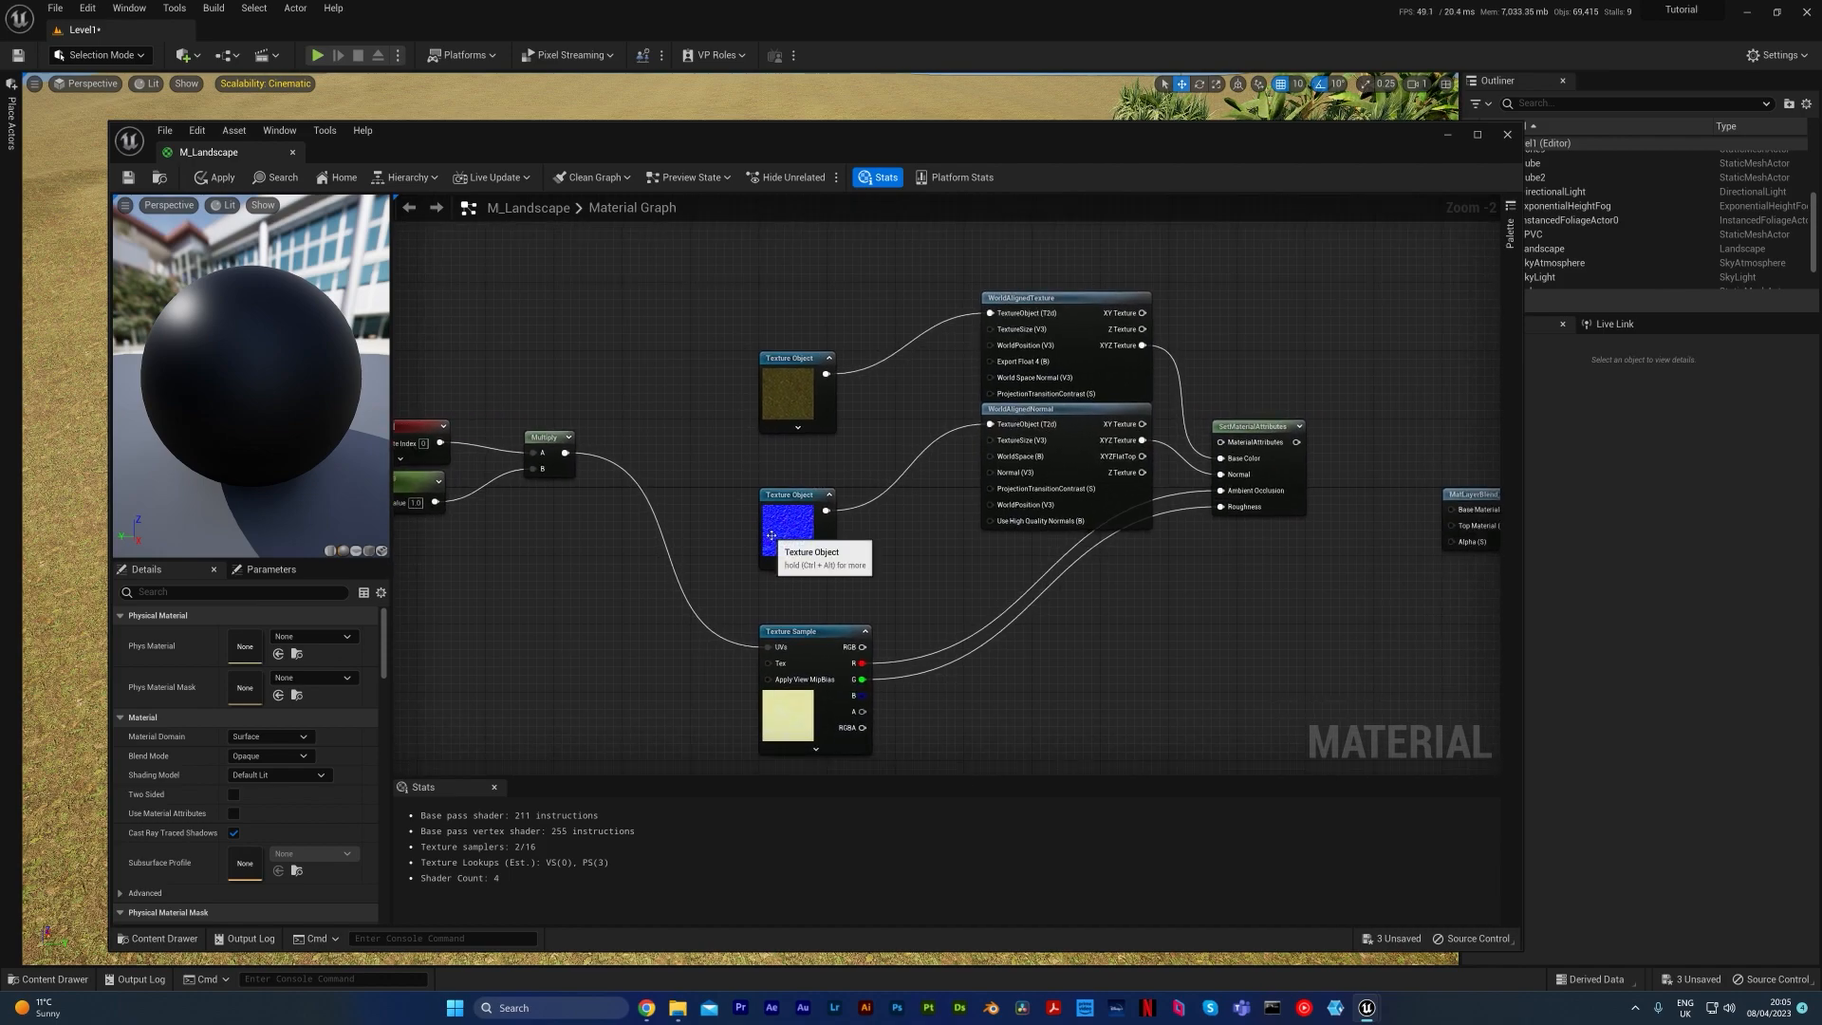
right_drag(1133, 612, 865, 528)
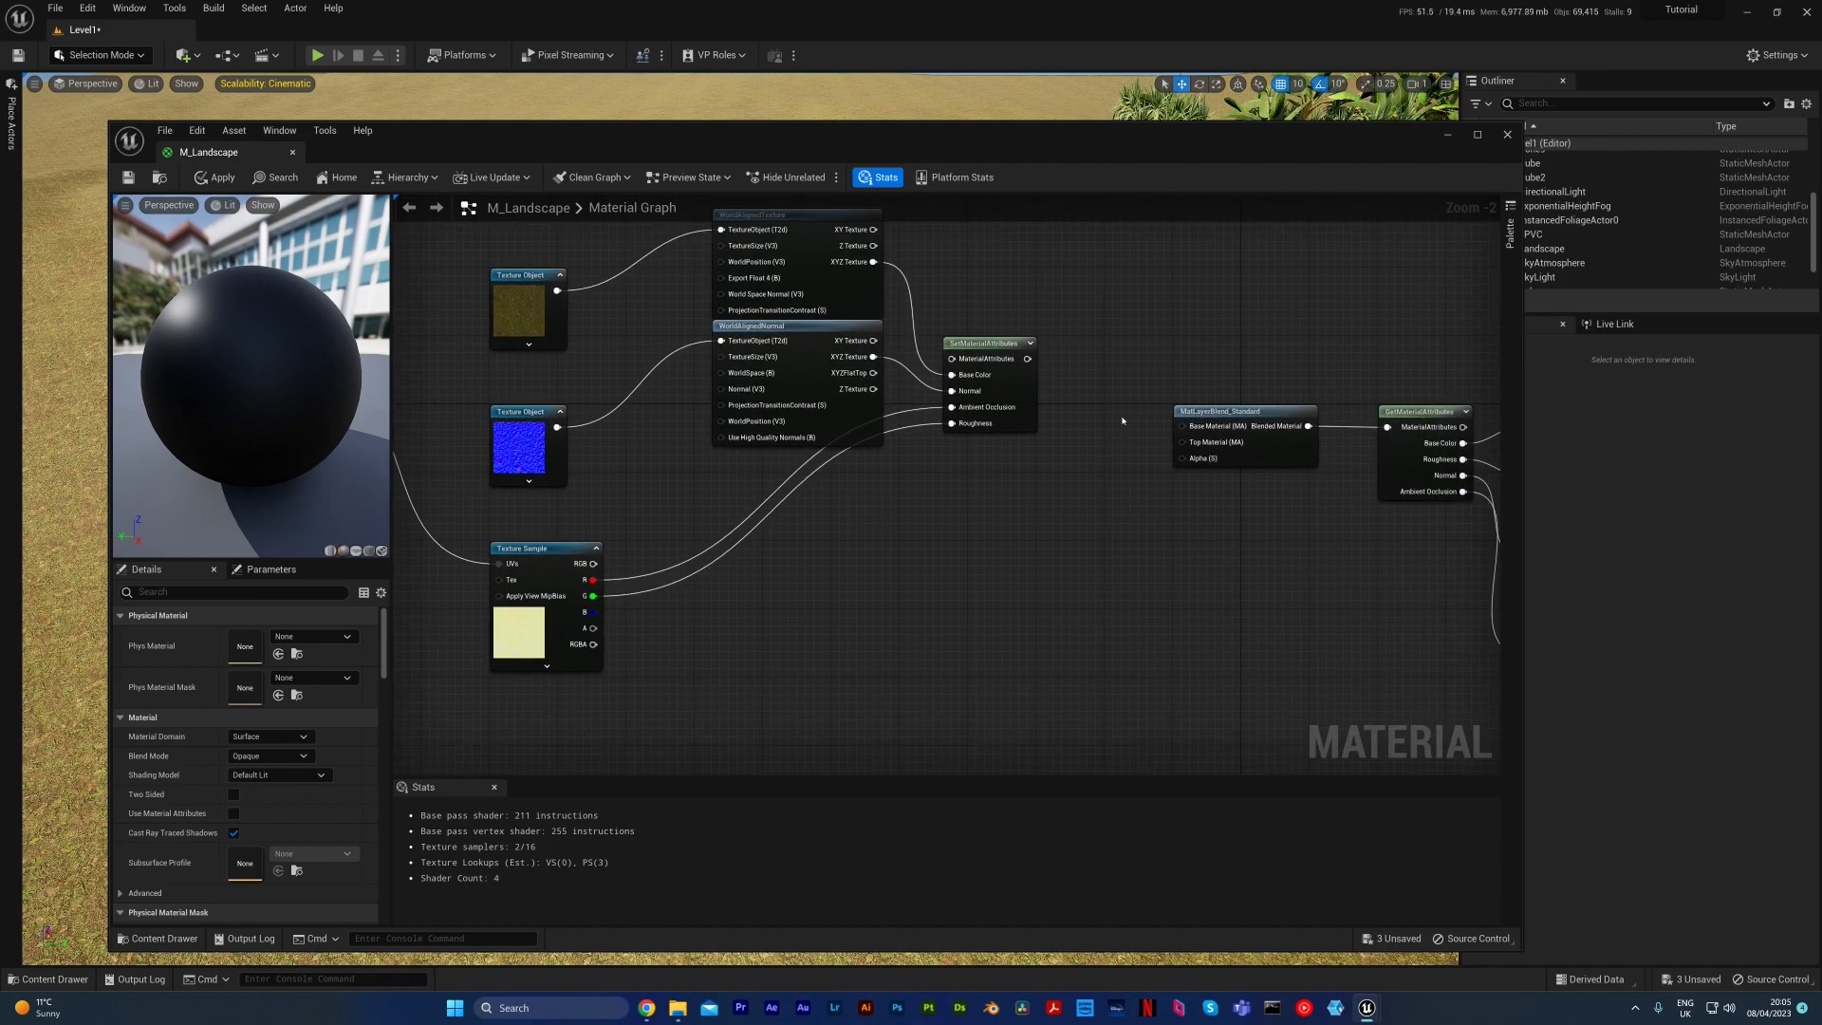
right_drag(1076, 654, 1334, 519)
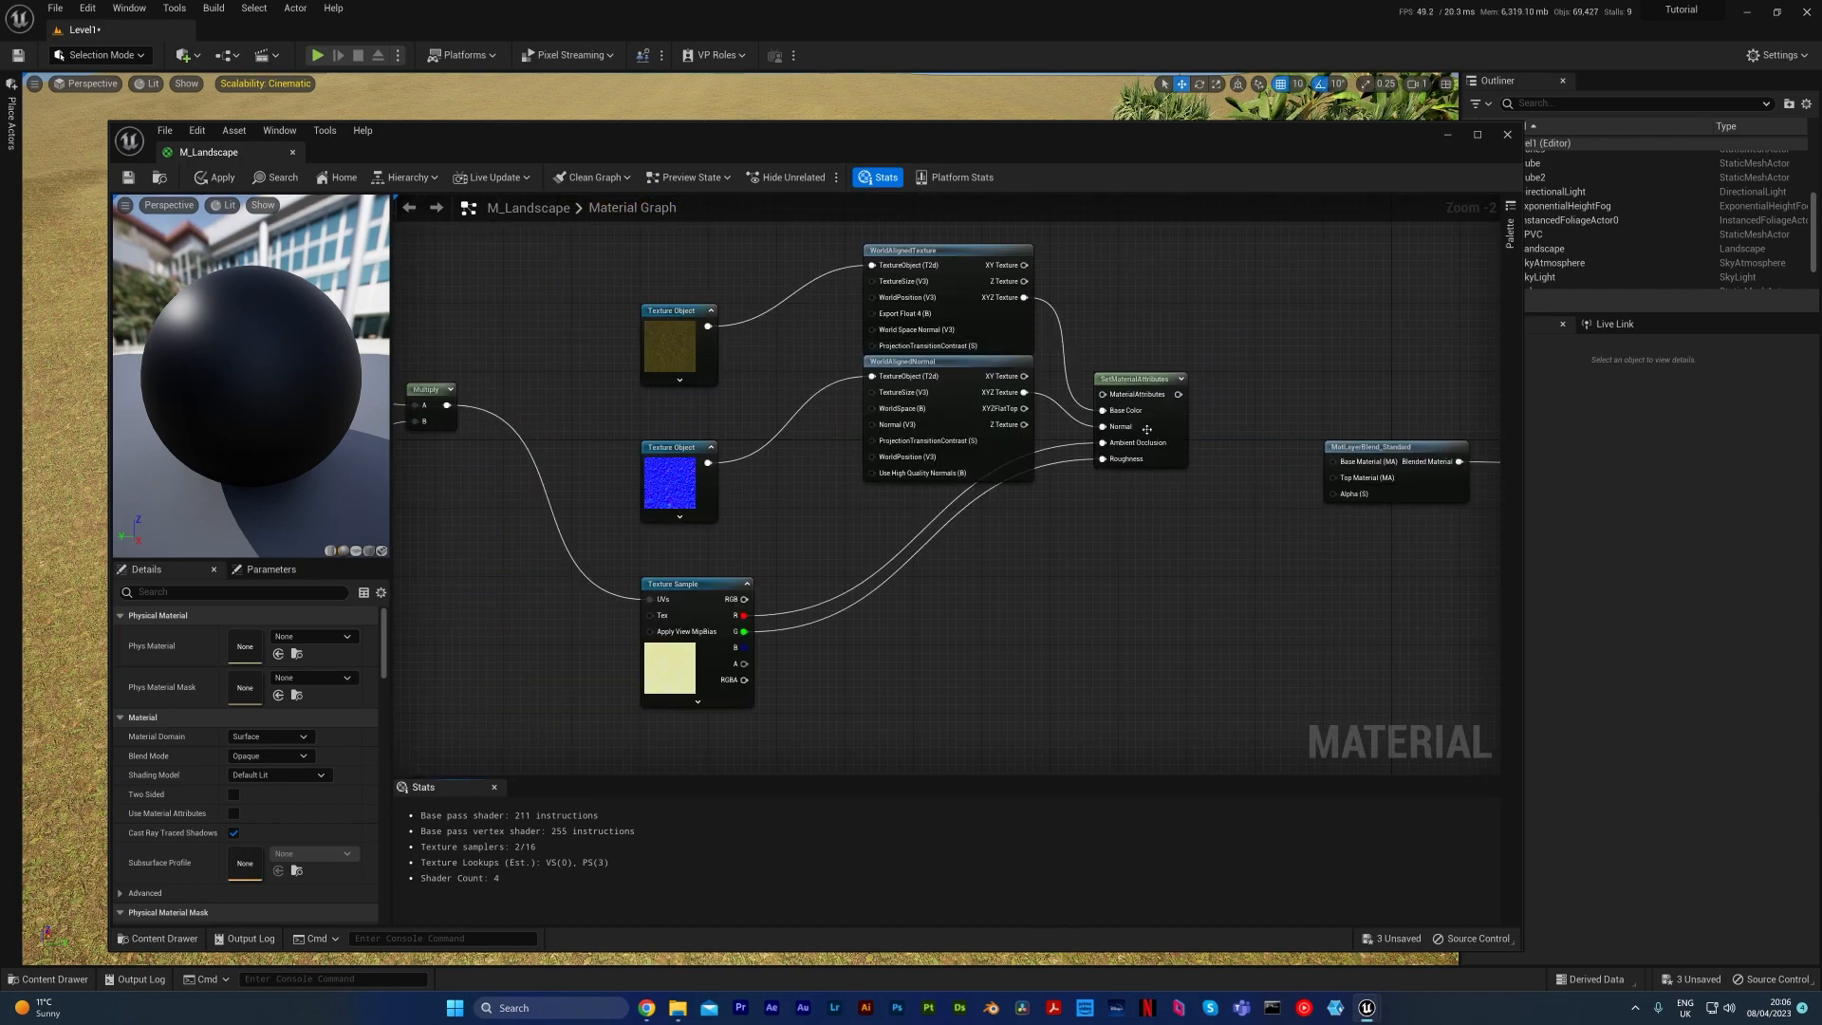
drag(1179, 393, 1339, 488)
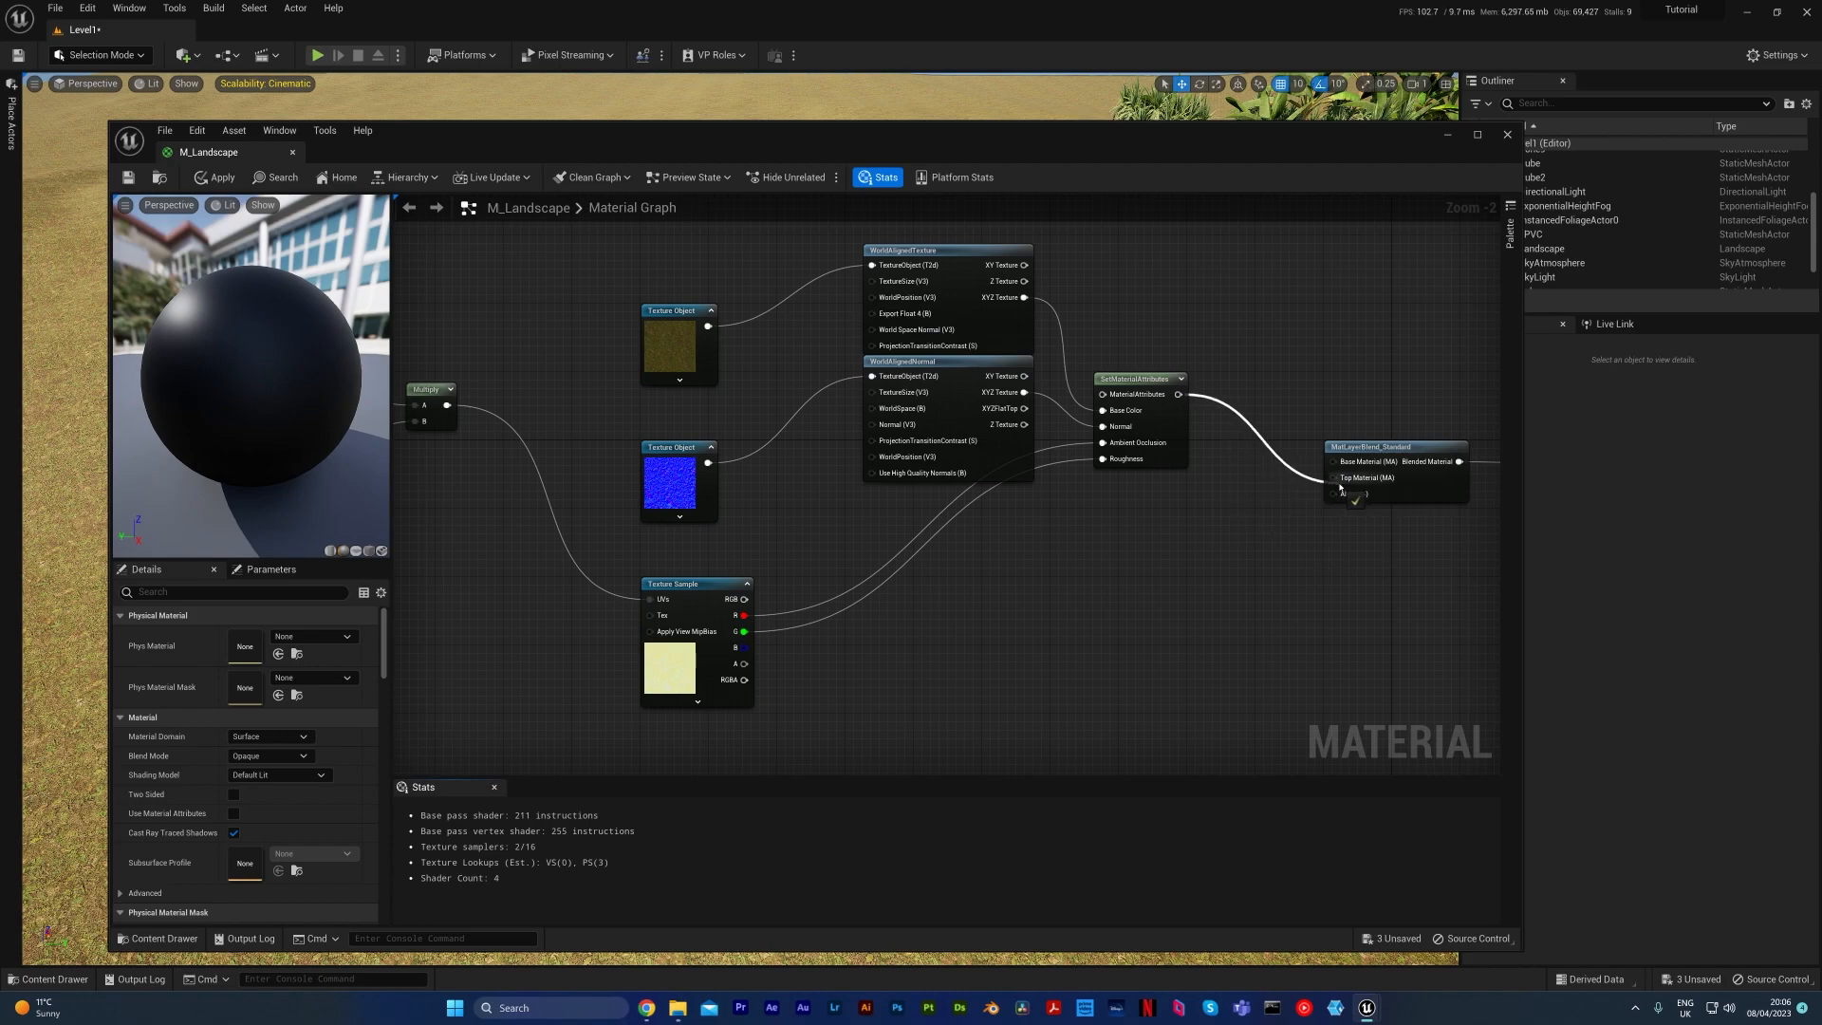
right_drag(1120, 539, 1001, 521)
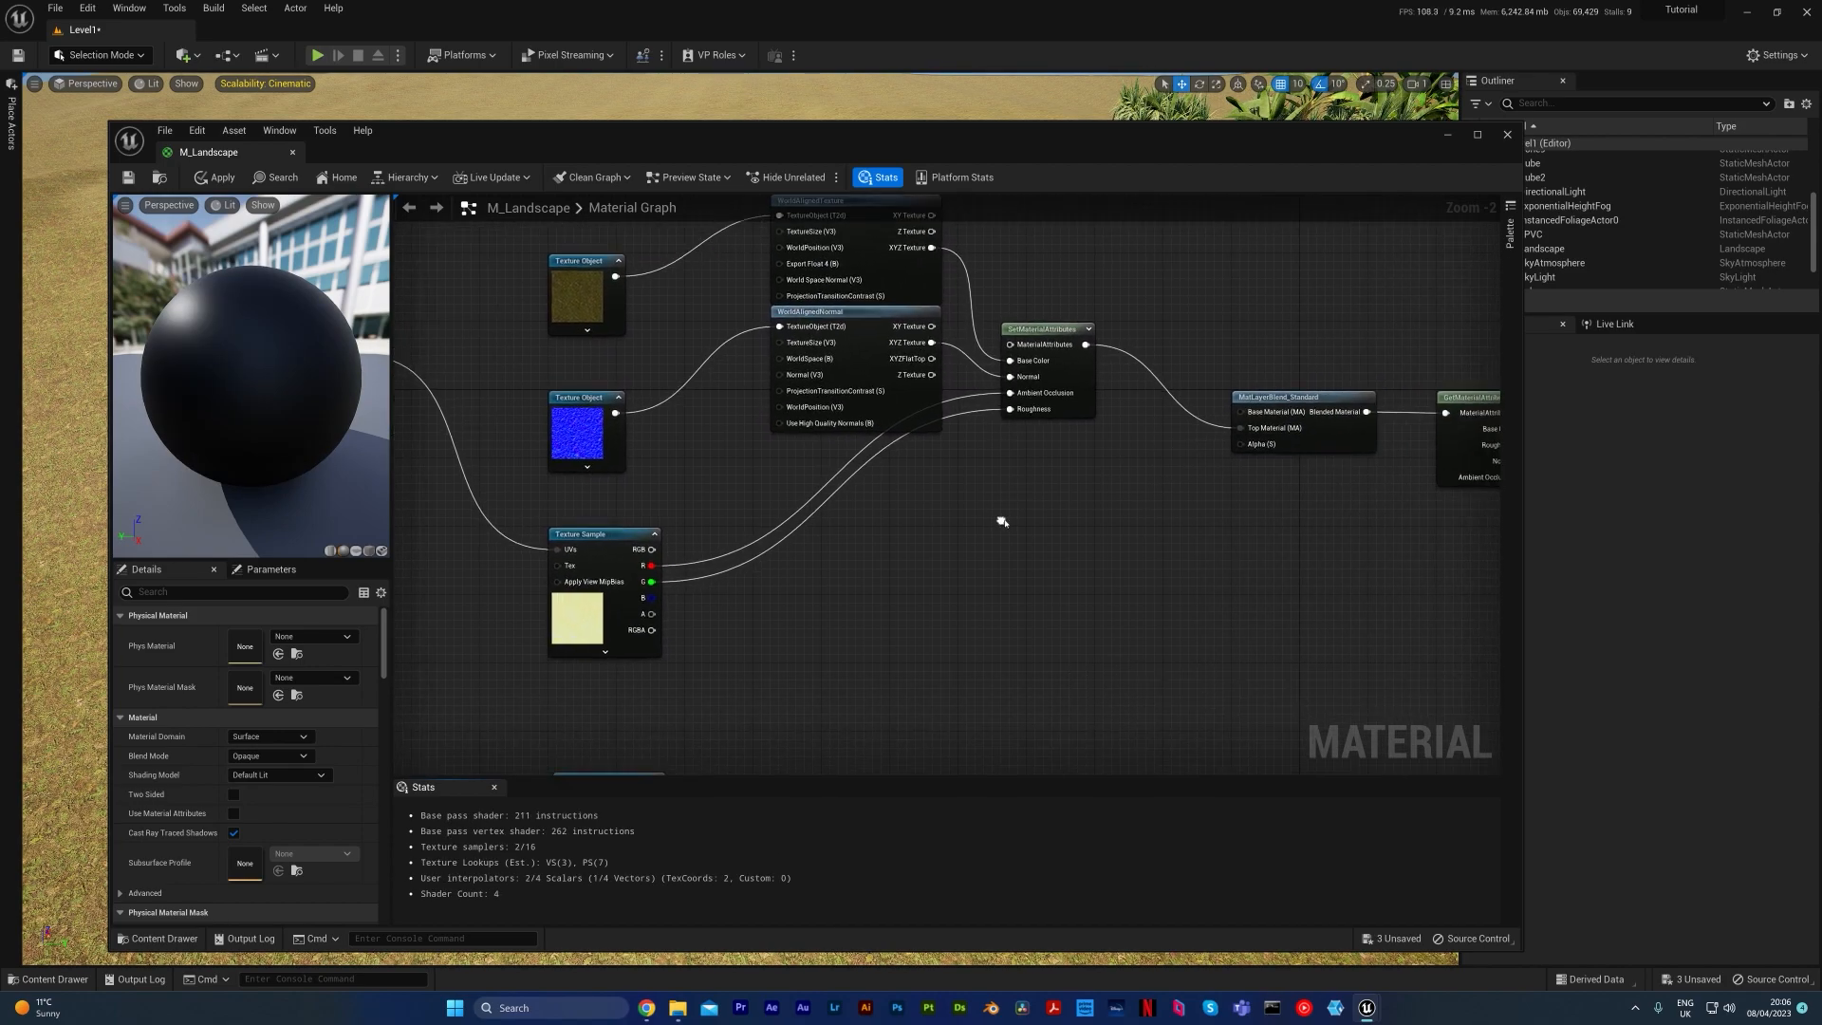
right_drag(1226, 439, 1097, 538)
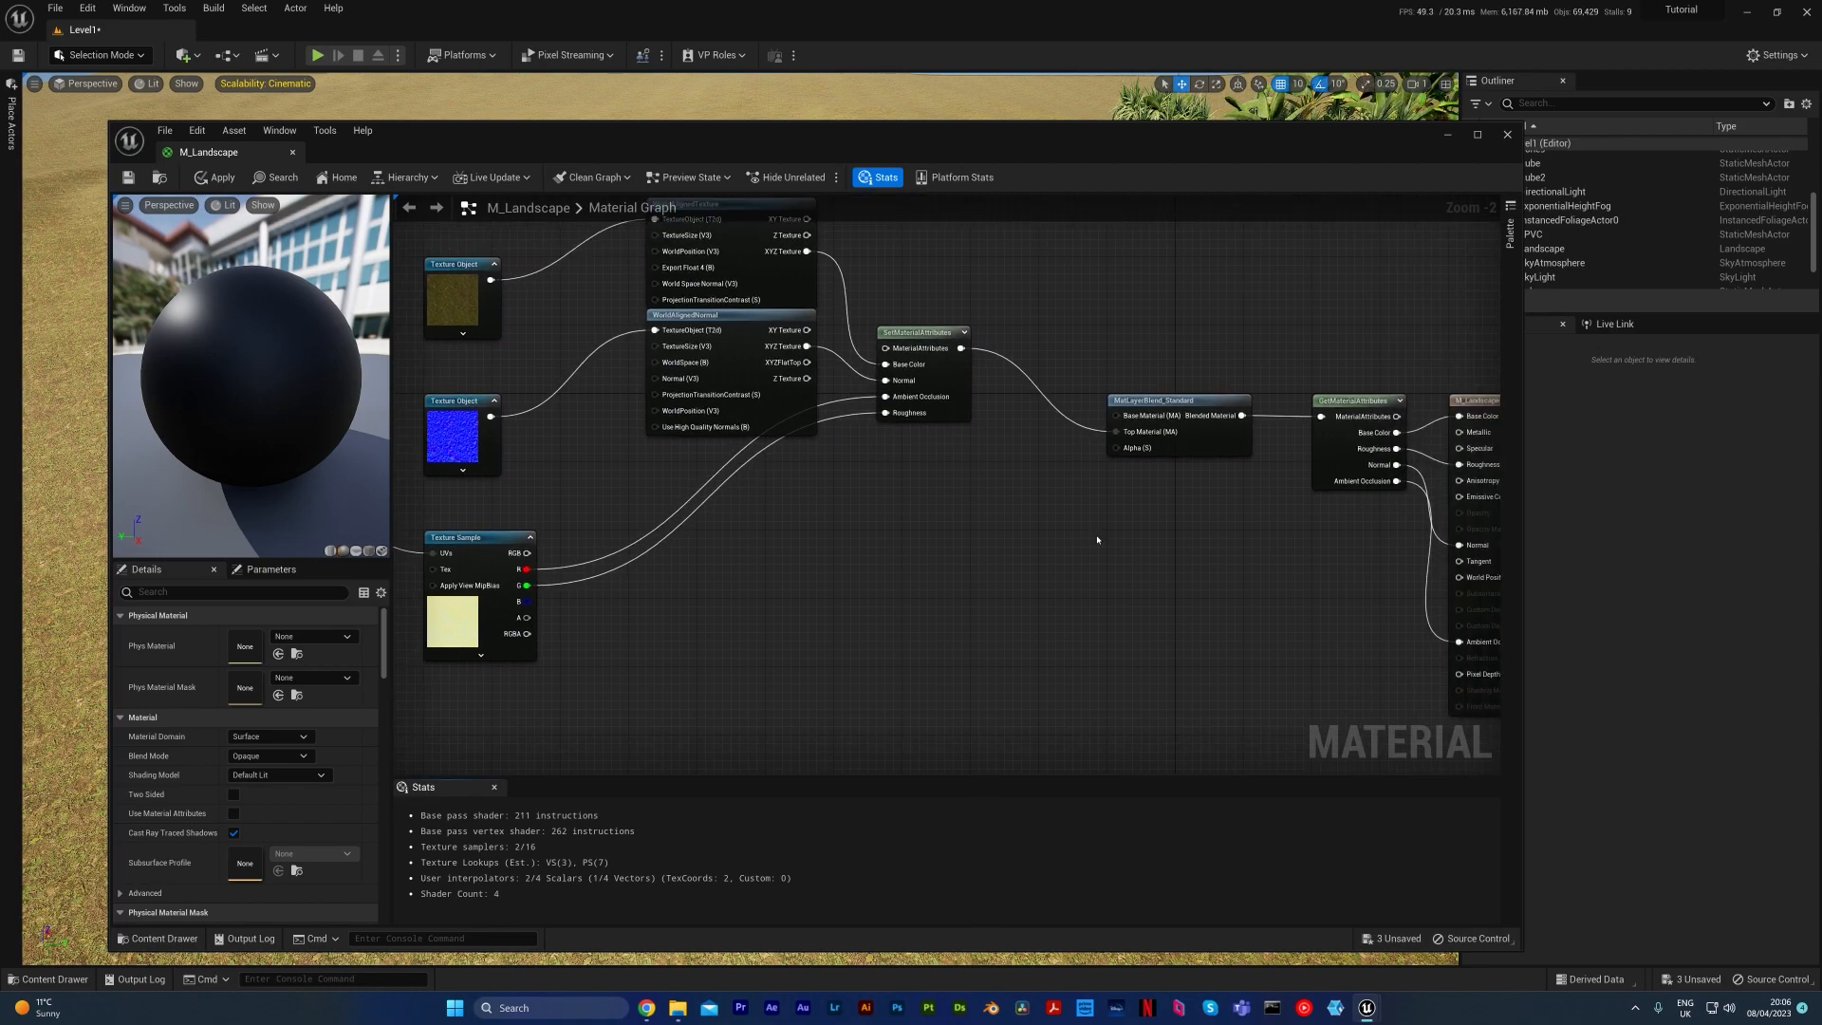
Step: Duplicate the Grass layer's WorldAlignedTexture and WorldAlignedNormal nodes into the empty graph area near the Rocks layer
scroll(966, 519, down, 2)
drag(790, 533, 838, 337)
key(ctrl+c)
right_drag(992, 547, 1059, 427)
key(ctrl+v)
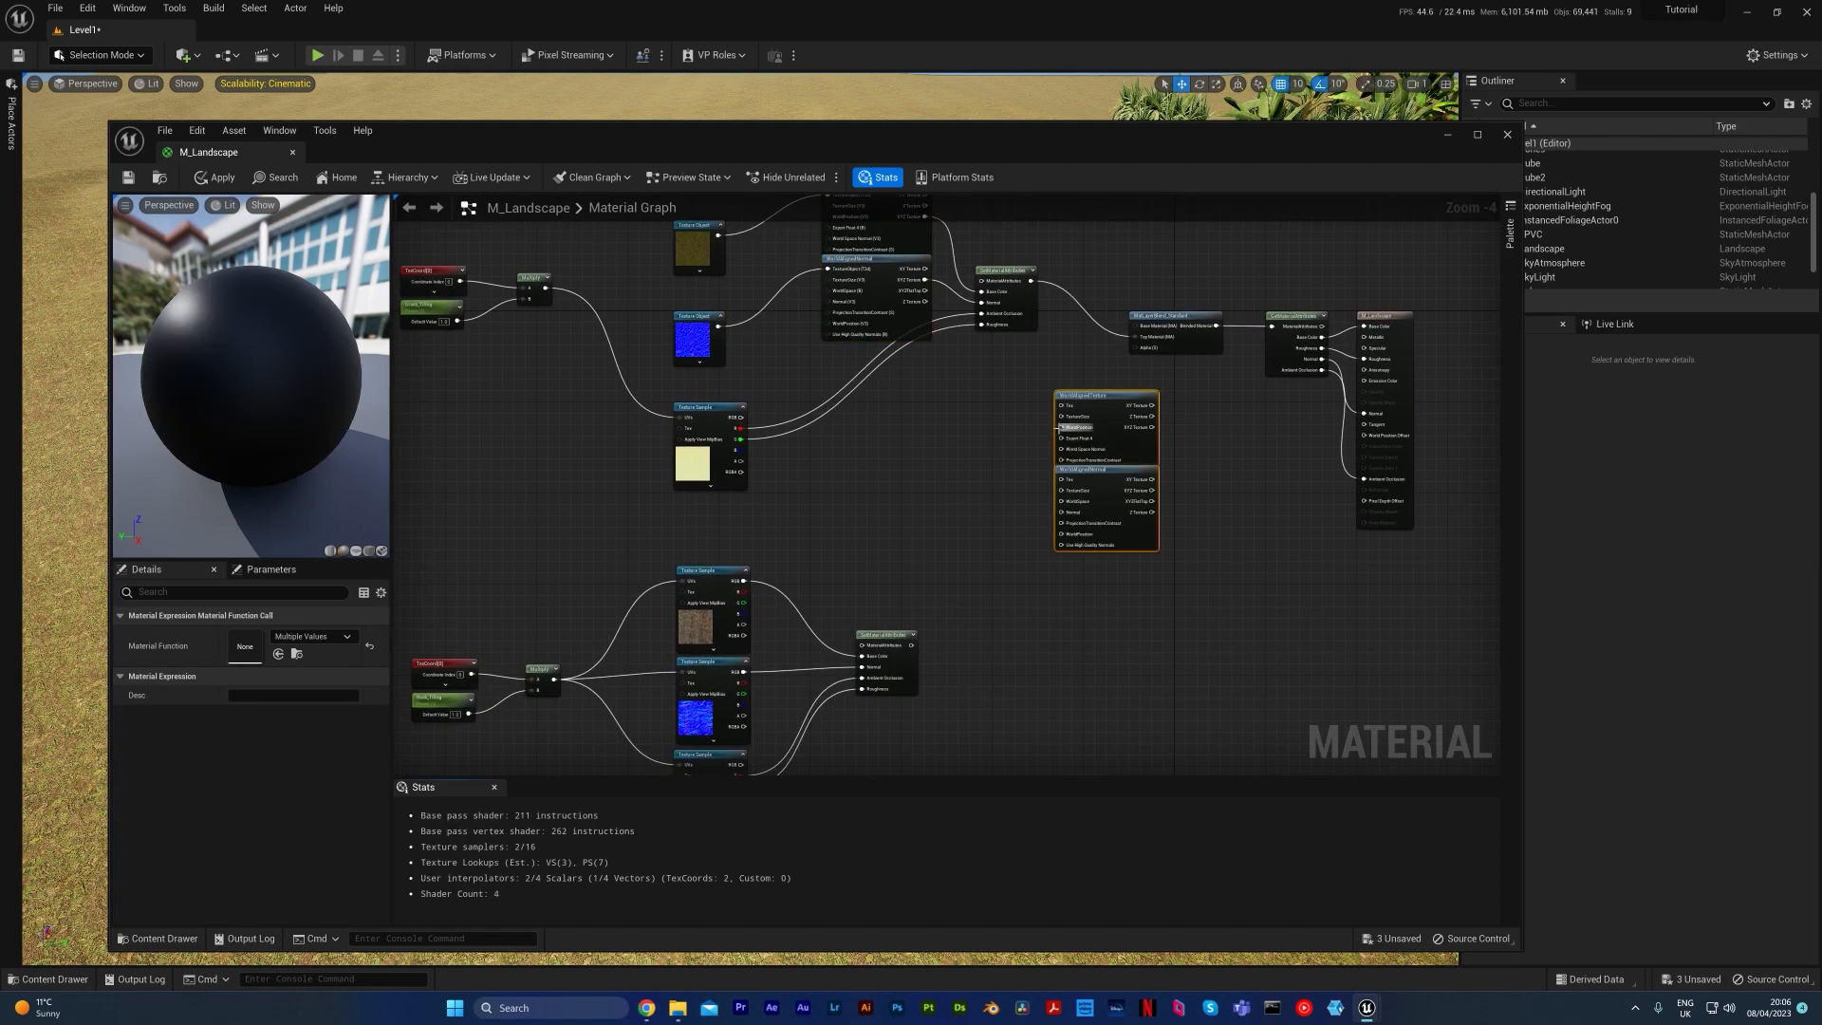
Step: Bring the pasted world-aligned nodes toward the Rocks layer and shift the Rocks SetMaterialAttributes node away to make room
drag(1119, 395, 945, 459)
click(891, 633)
drag(892, 634, 1136, 606)
scroll(1025, 570, up, 4)
right_drag(1026, 569, 1047, 465)
scroll(1095, 493, down, 3)
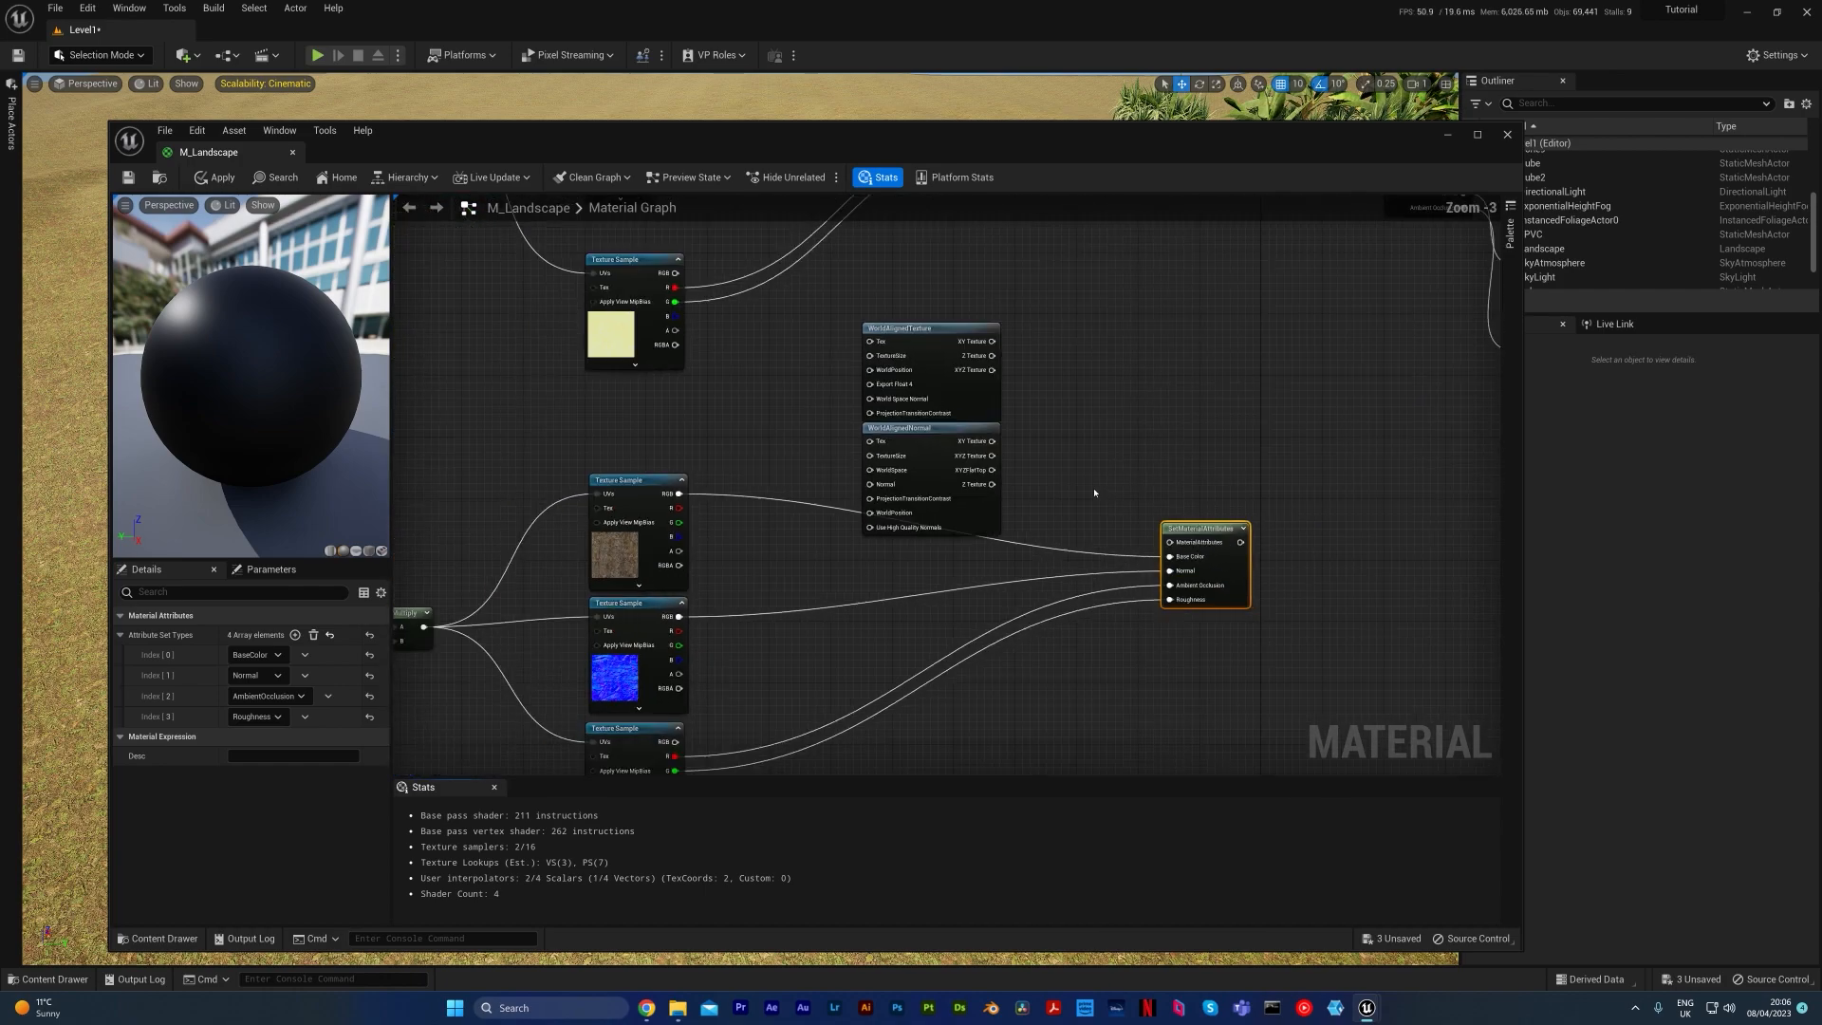
drag(1207, 533, 1115, 533)
right_drag(1080, 452, 1179, 367)
Step: Place the pasted nodes beside the Rocks textures and connect WorldAlignedTexture's XYZ Texture output to Base Color and WorldAlignedNormal's to Normal
drag(1129, 317, 951, 495)
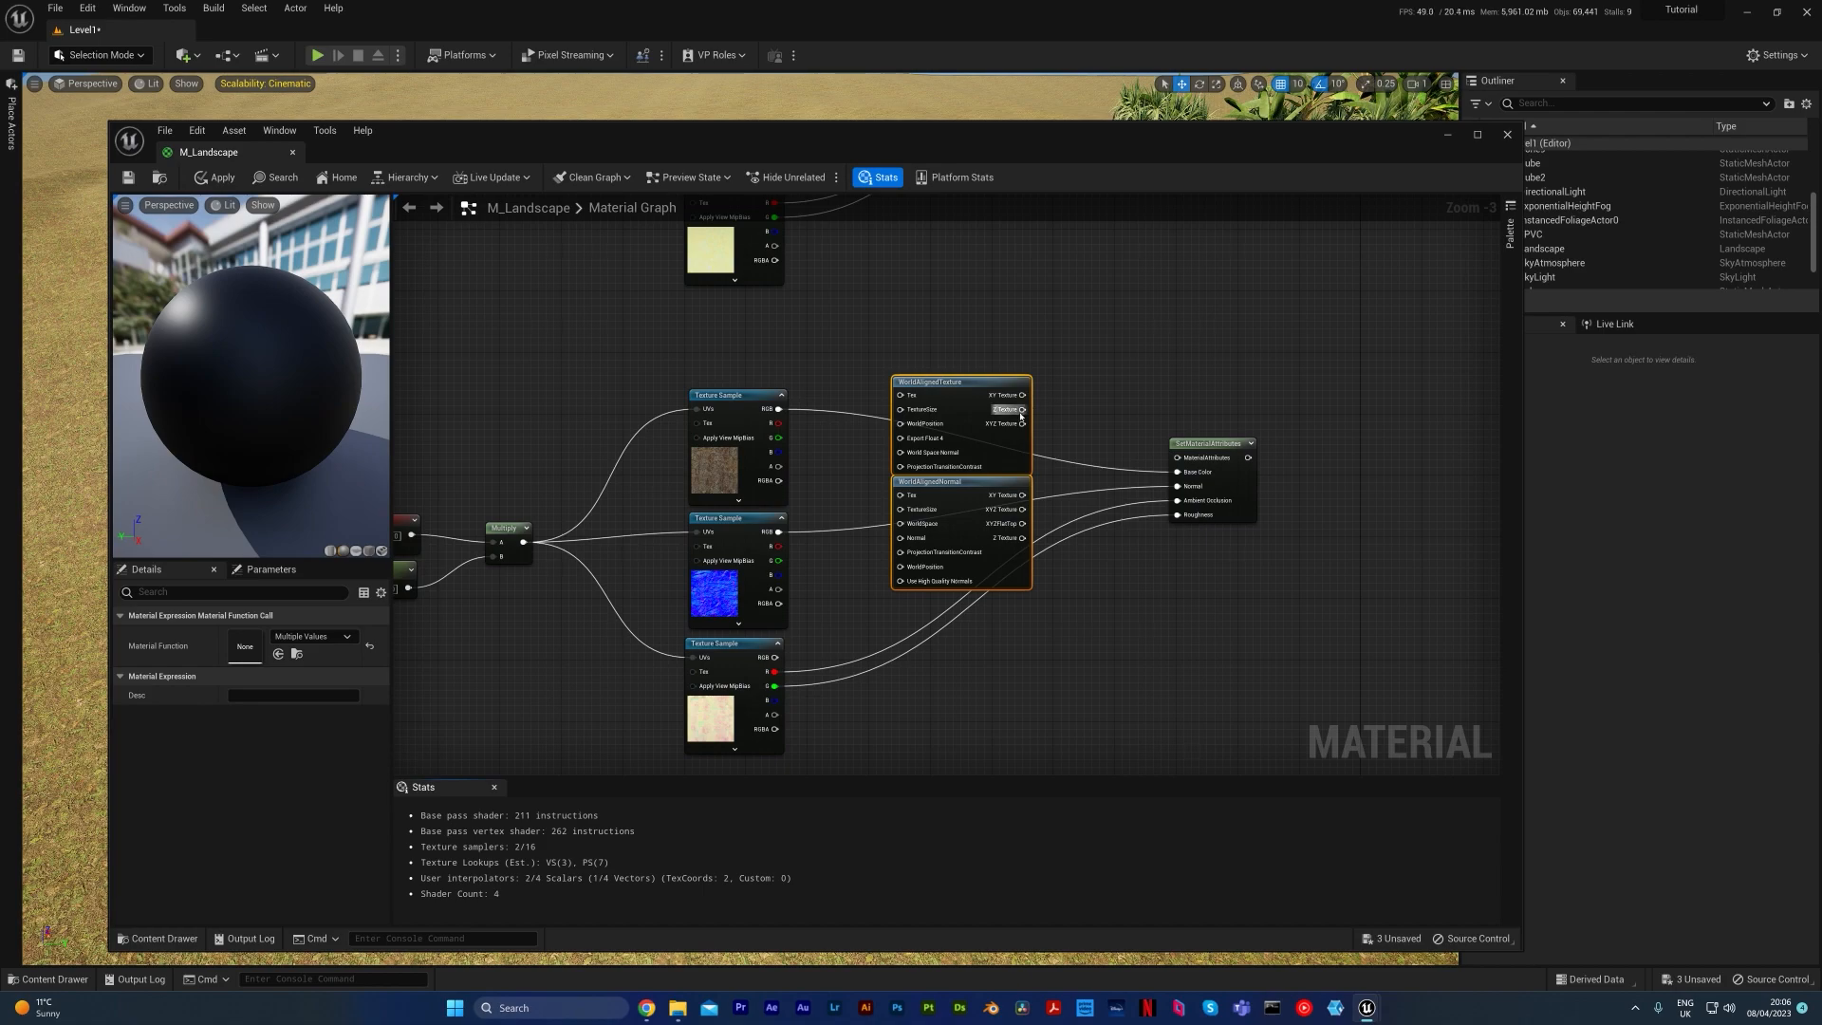
drag(1023, 423, 1177, 471)
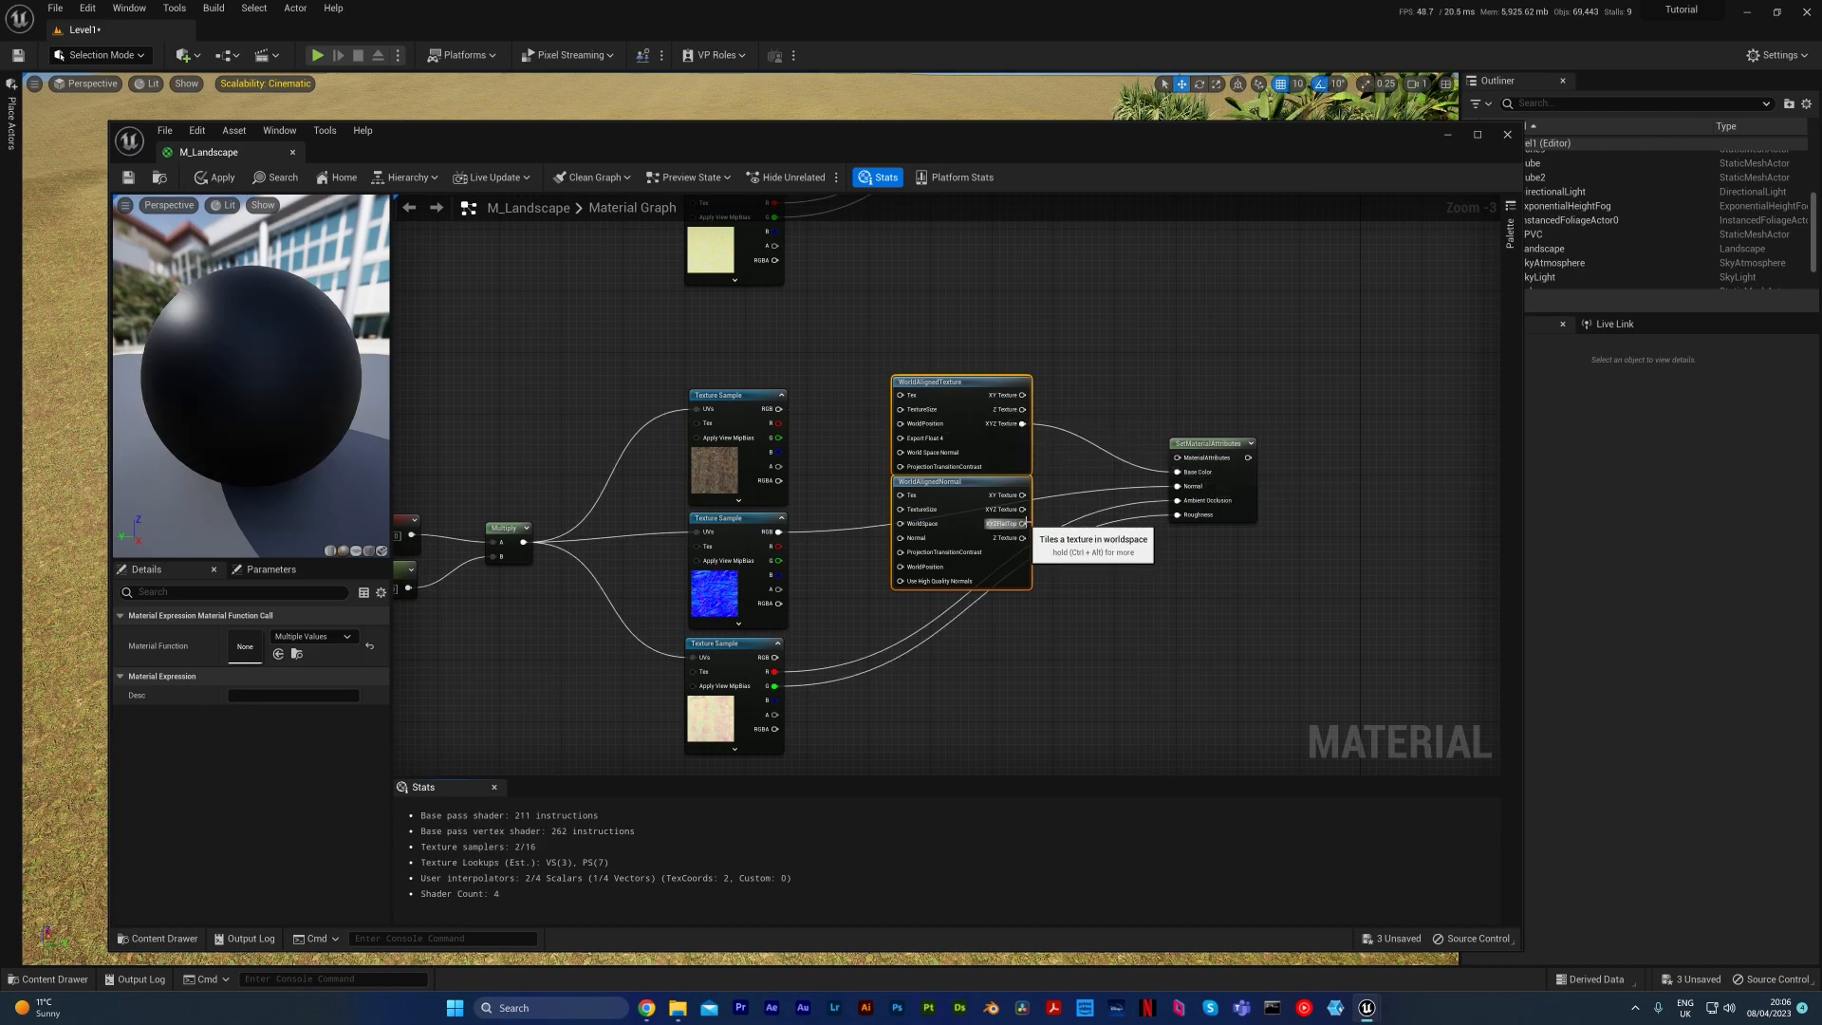
drag(1022, 509, 1189, 496)
Step: Convert the Rocks layer's base color and normal Texture Samples to Texture Objects
right_drag(1138, 575, 1279, 525)
click(883, 506)
shift+click(890, 418)
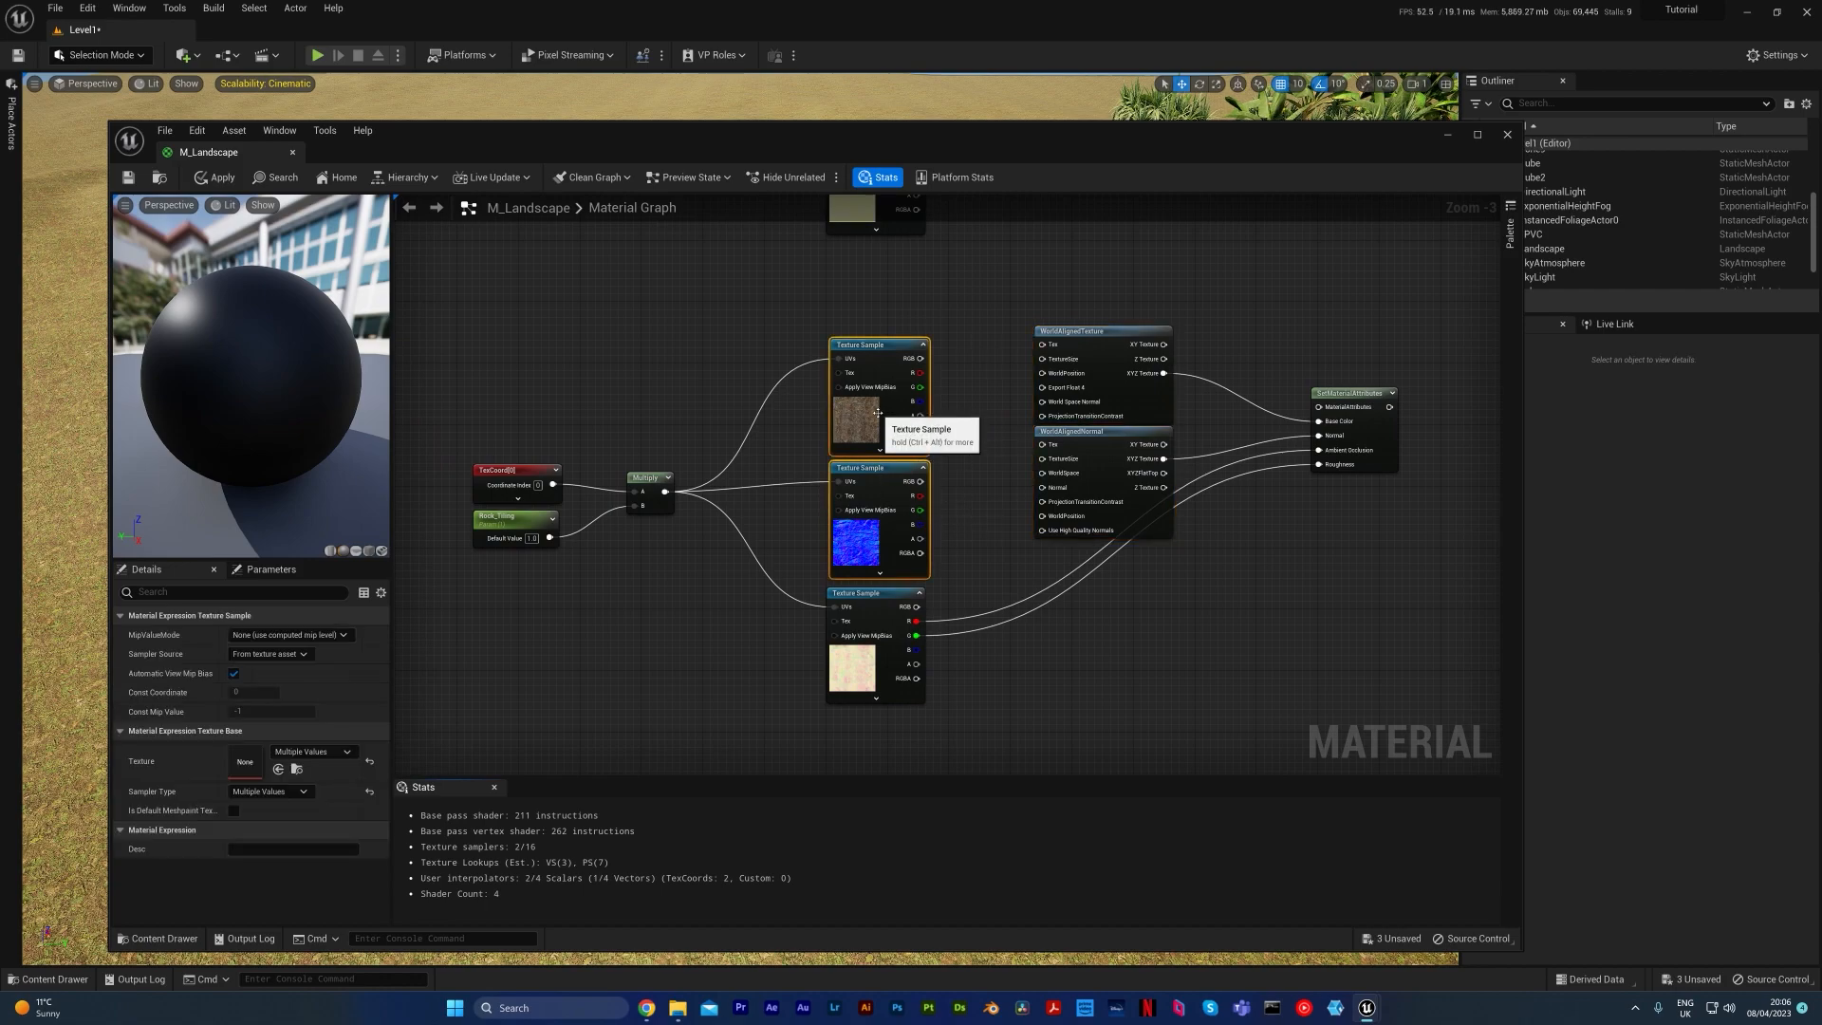
right_click(859, 436)
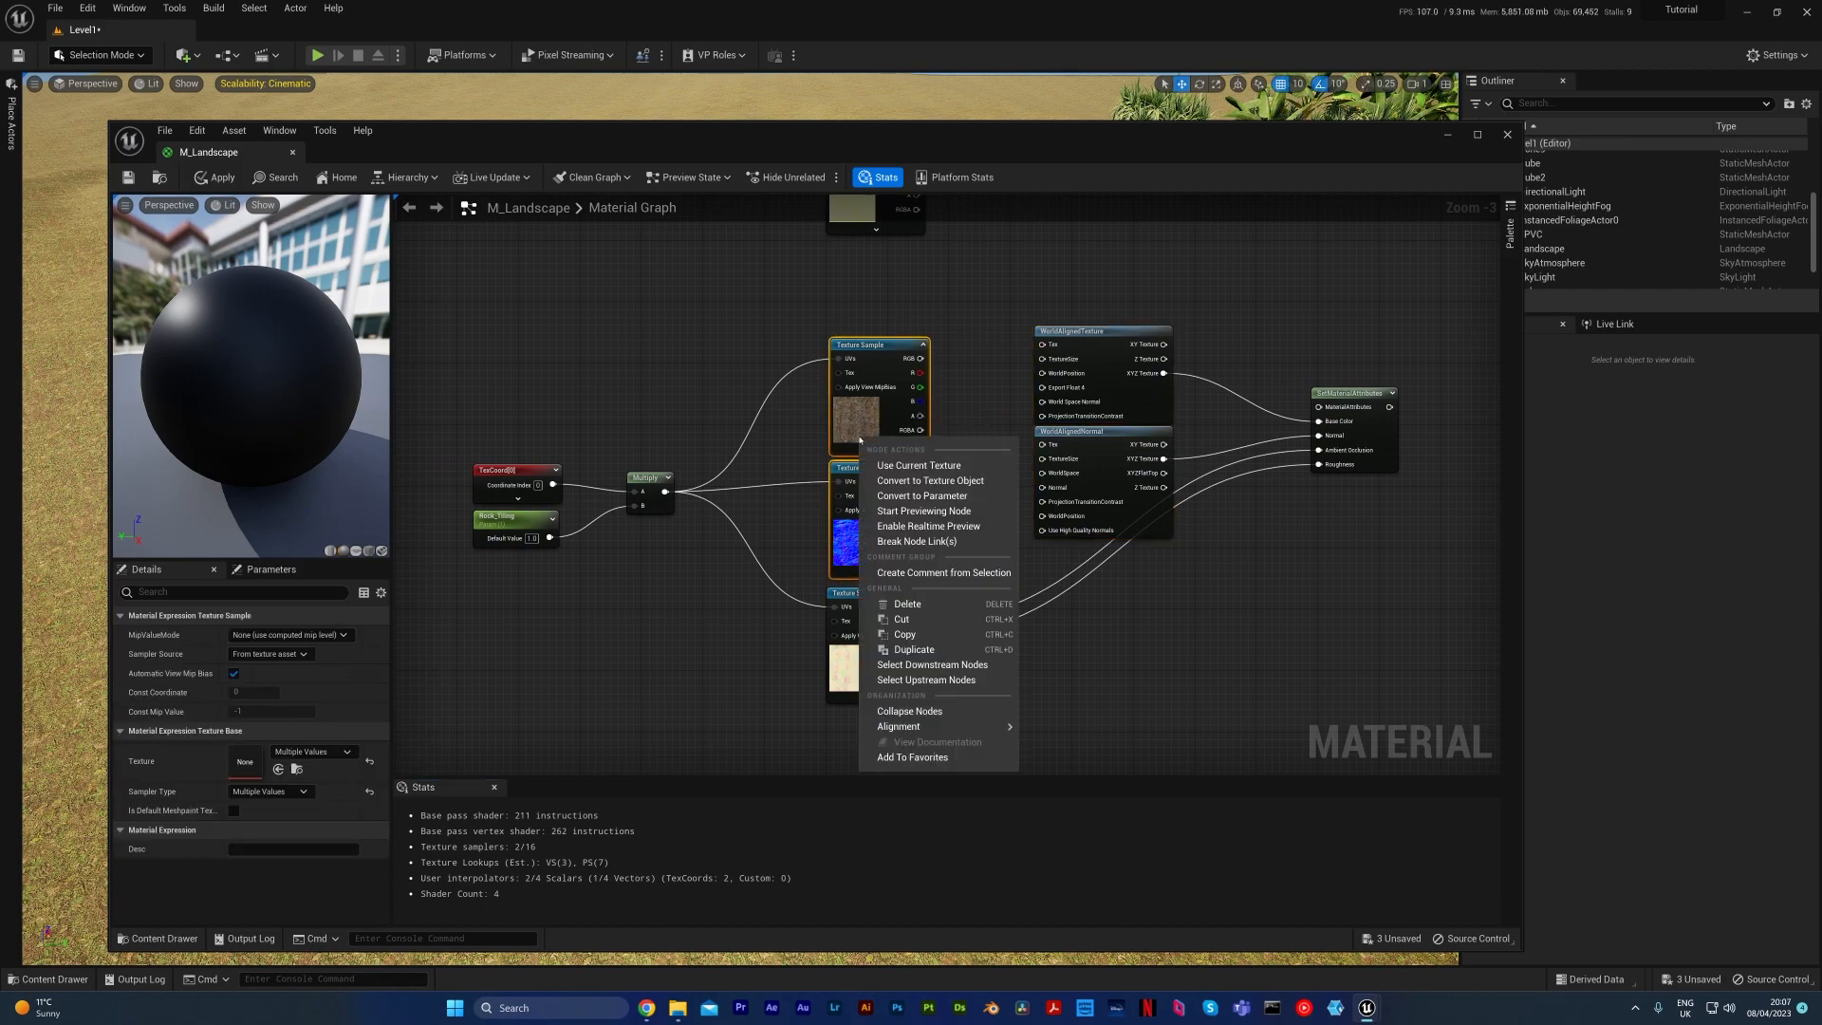
click(939, 481)
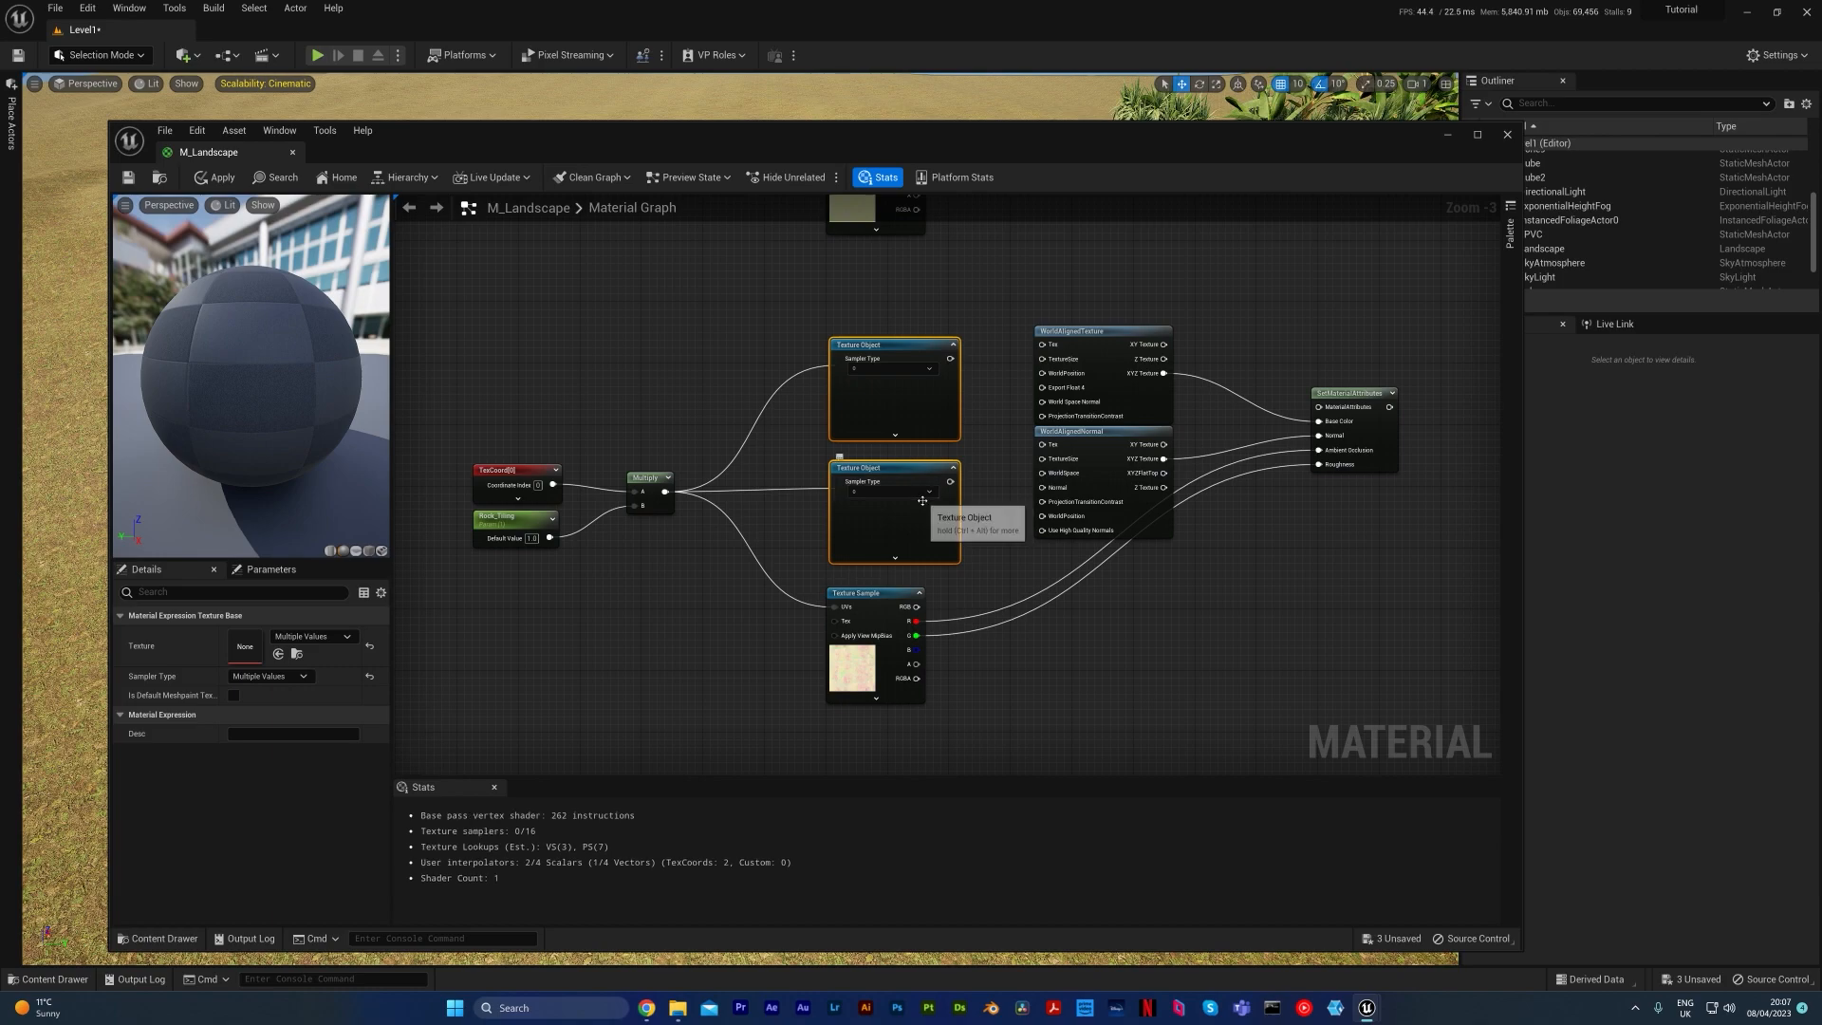
Step: Set the Rocks Texture Objects' Sampler Types to Normal and Color and connect them to the matching world-aligned nodes' Tex inputs
click(924, 491)
click(891, 530)
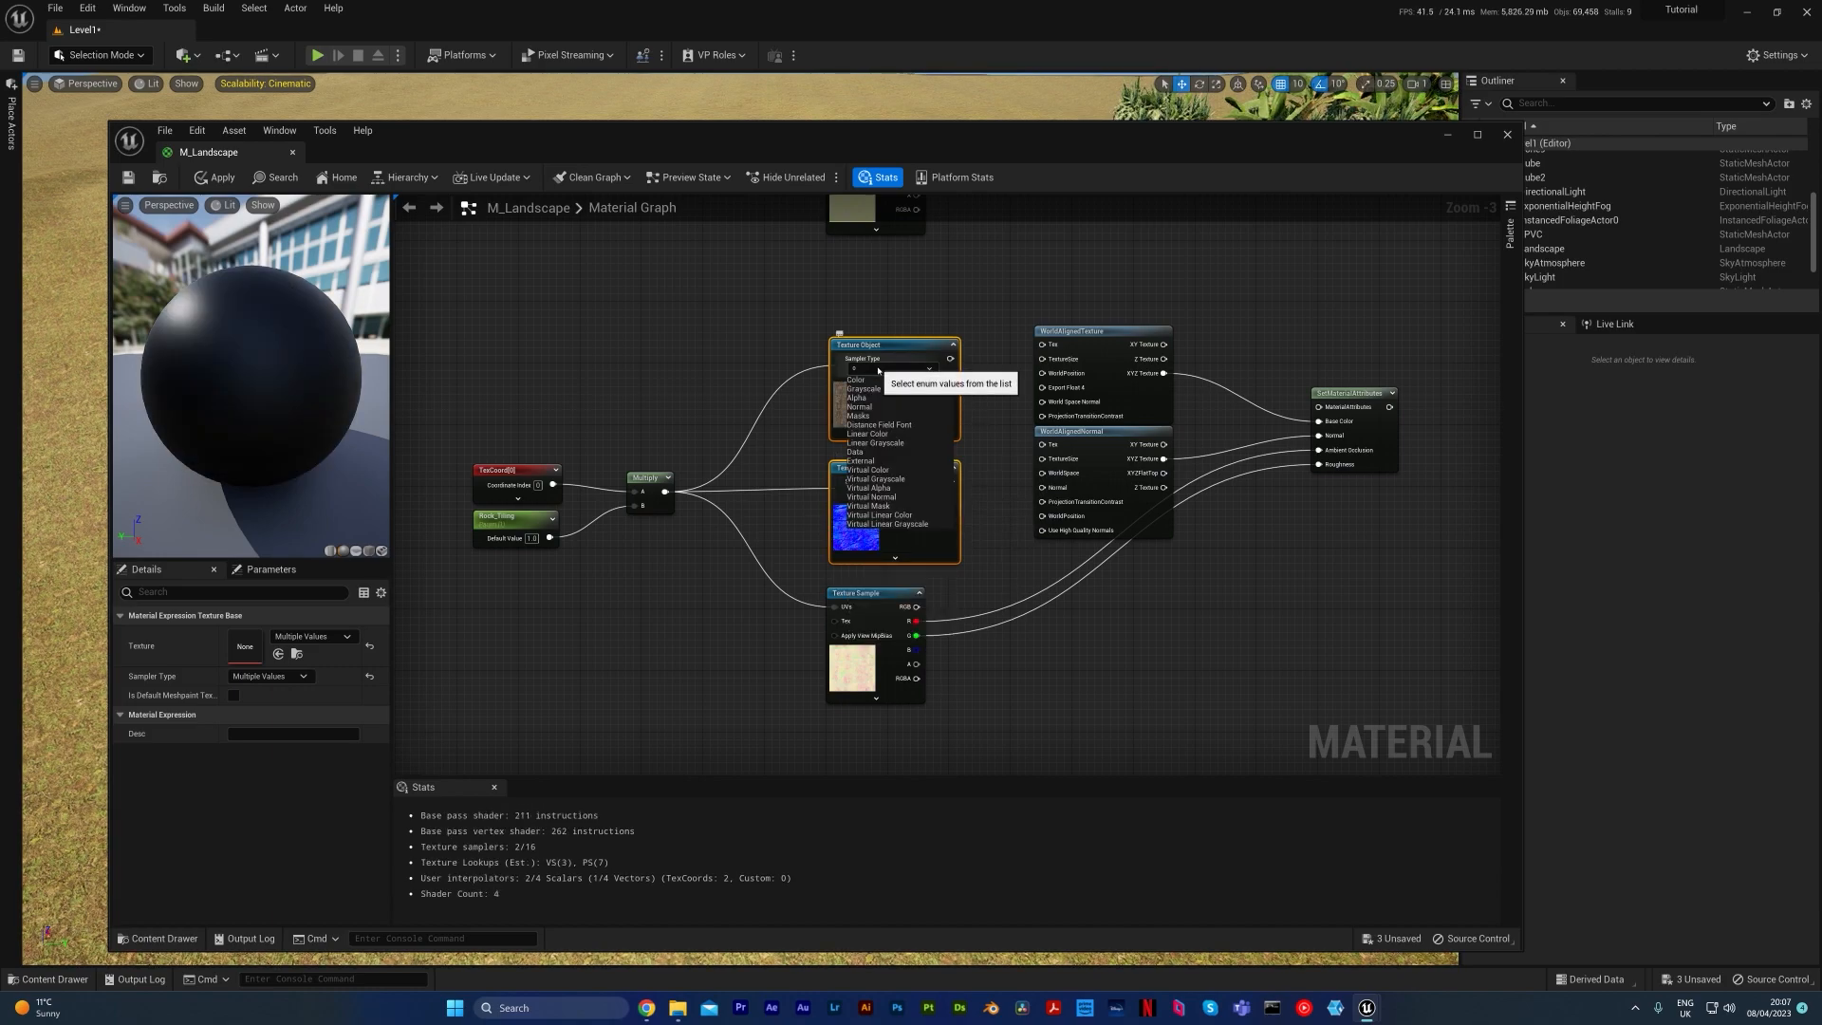
drag(950, 359, 1042, 344)
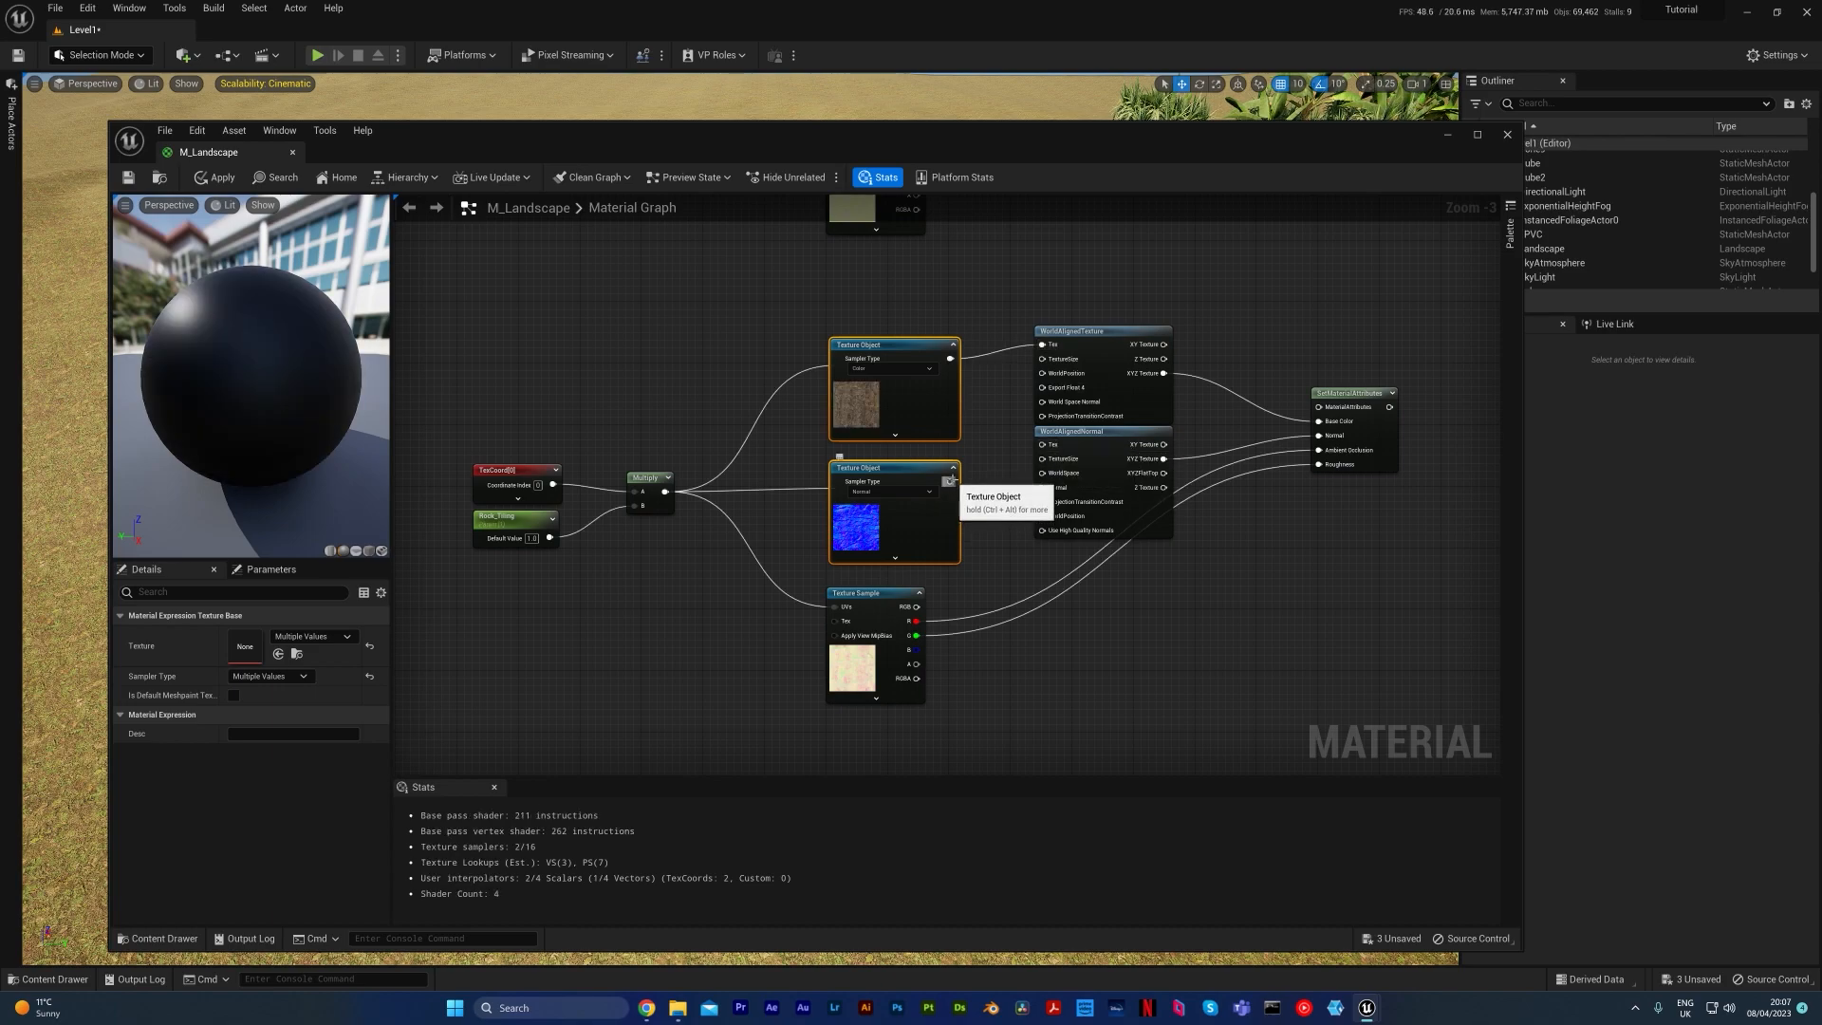
drag(950, 481, 1041, 444)
Step: Connect the Rocks SetMaterialAttributes output to the Base Material input of MatLayerBlend_Standard
right_drag(1186, 436, 986, 556)
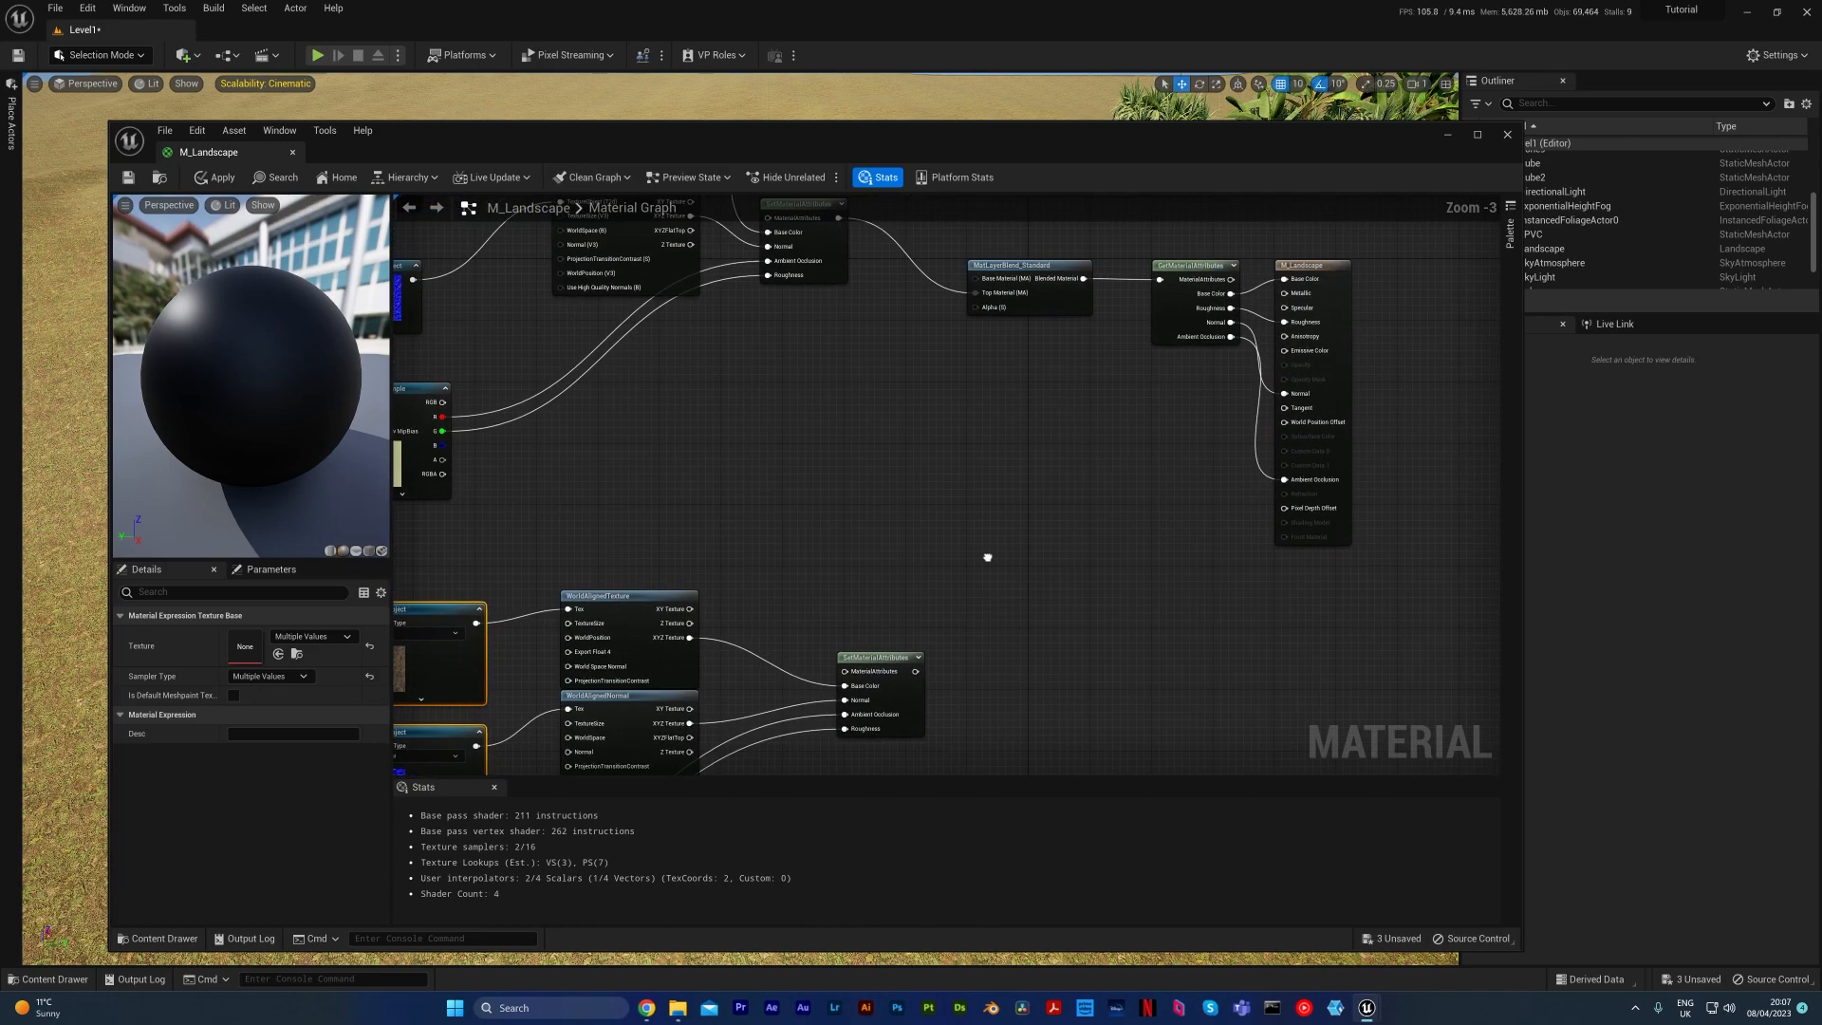
click(920, 664)
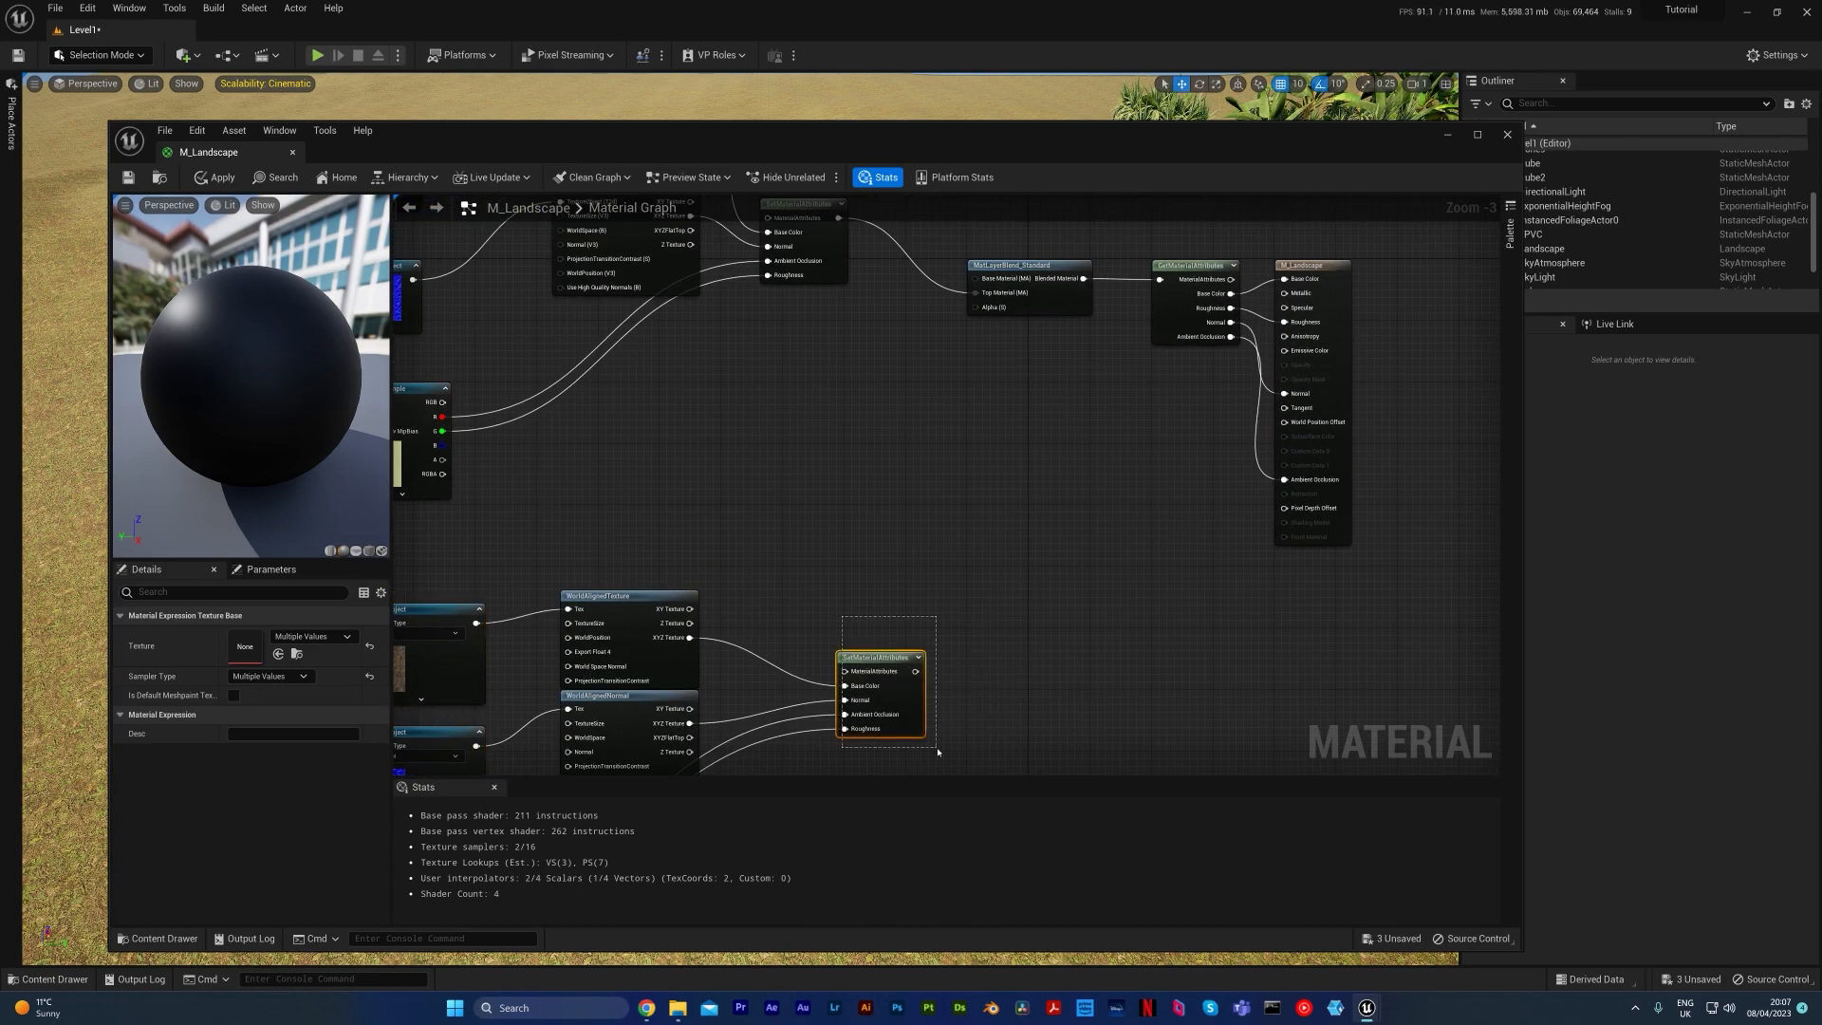
click(943, 677)
drag(915, 671, 994, 281)
Step: Select both Rocks Texture Objects and shift them slightly farther from the world-aligned nodes
right_drag(891, 423, 1188, 325)
right_drag(754, 384, 890, 357)
drag(778, 473, 840, 560)
click(854, 593)
mouse_move(825, 624)
mouse_down()
mouse_move(773, 620)
mouse_move(808, 618)
mouse_up()
Step: Break the links from the Rocks tiling Multiply node to the base color and normal Texture Objects
click(610, 617)
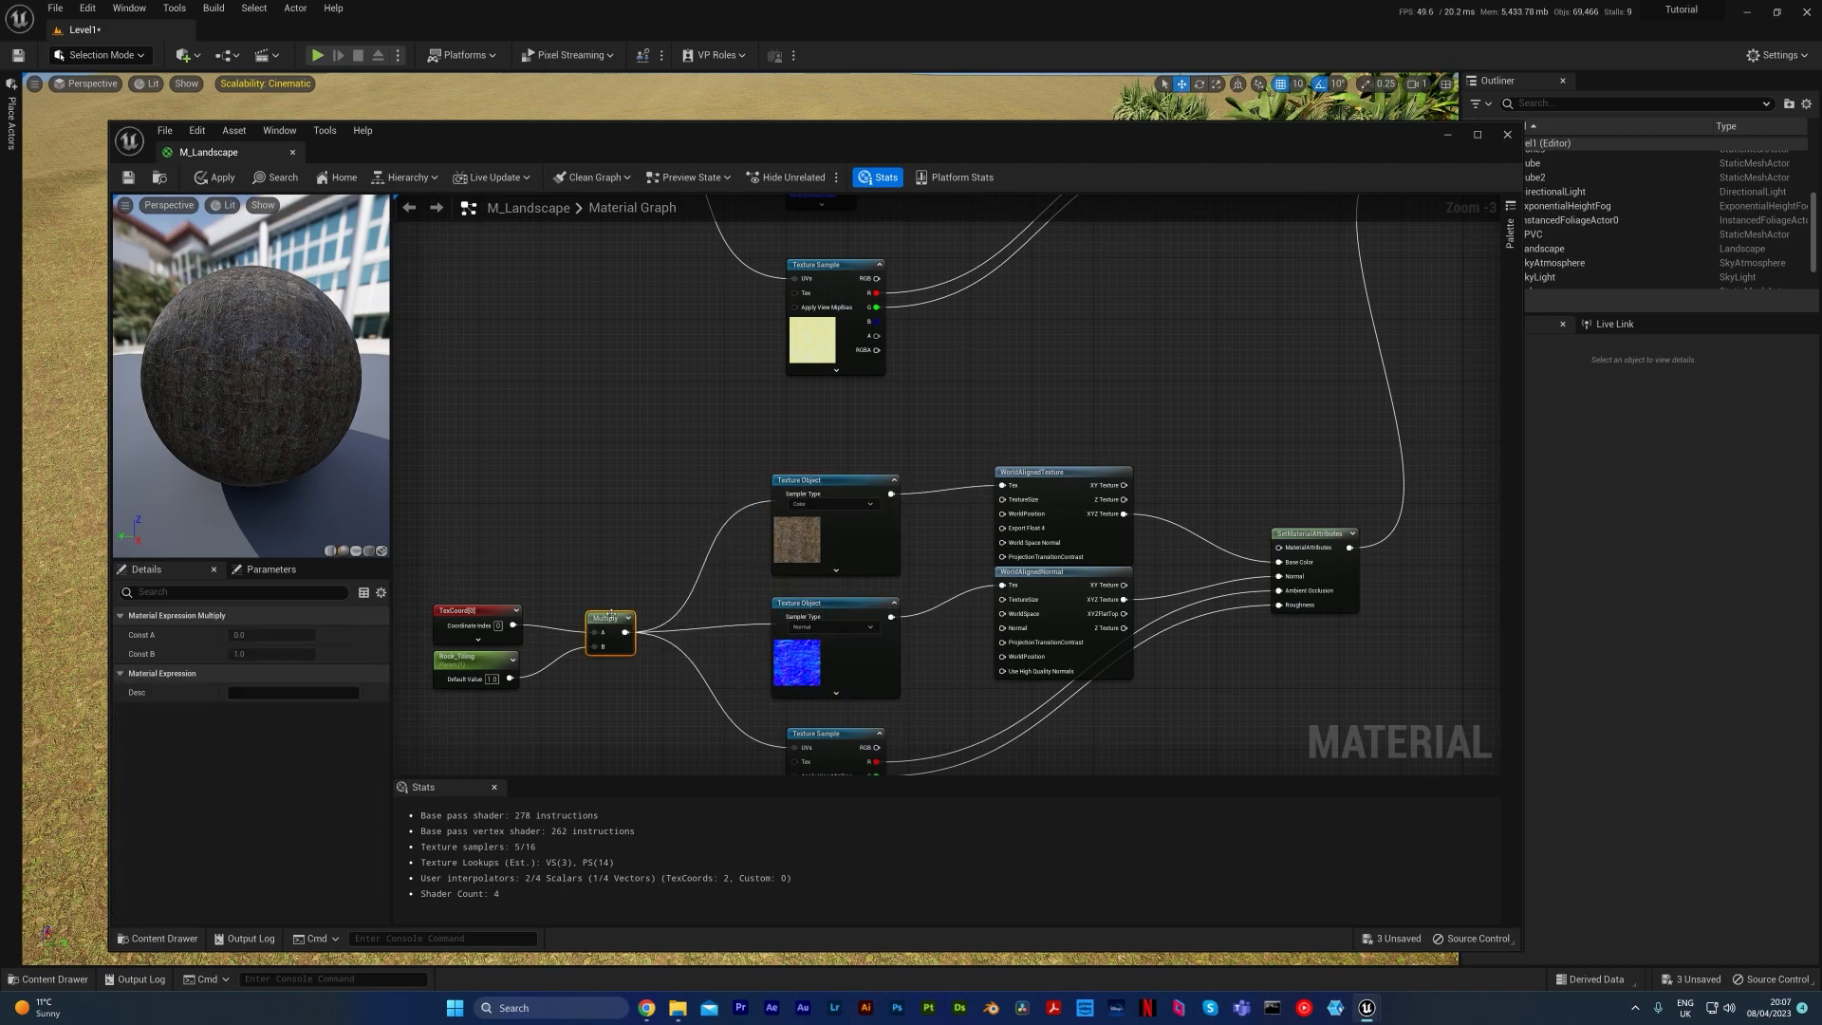
scroll(612, 621, down, 4)
scroll(670, 646, up, 3)
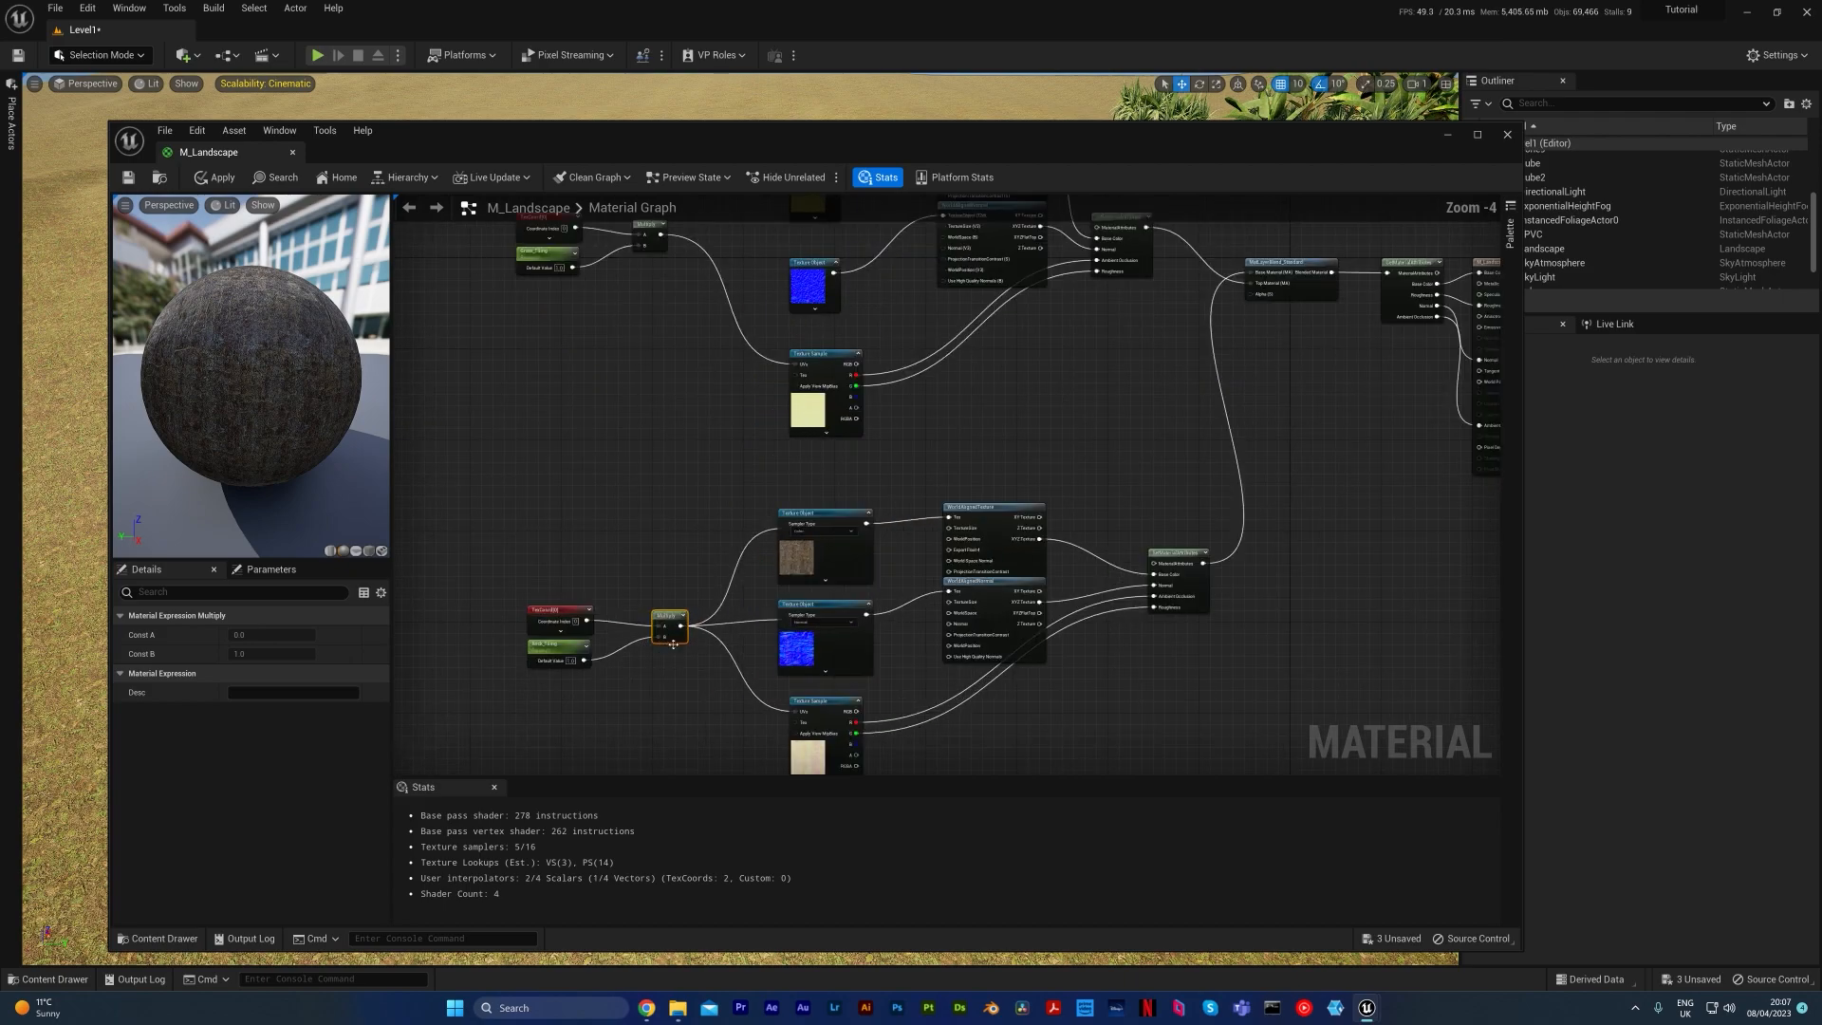
scroll(670, 646, up, 1)
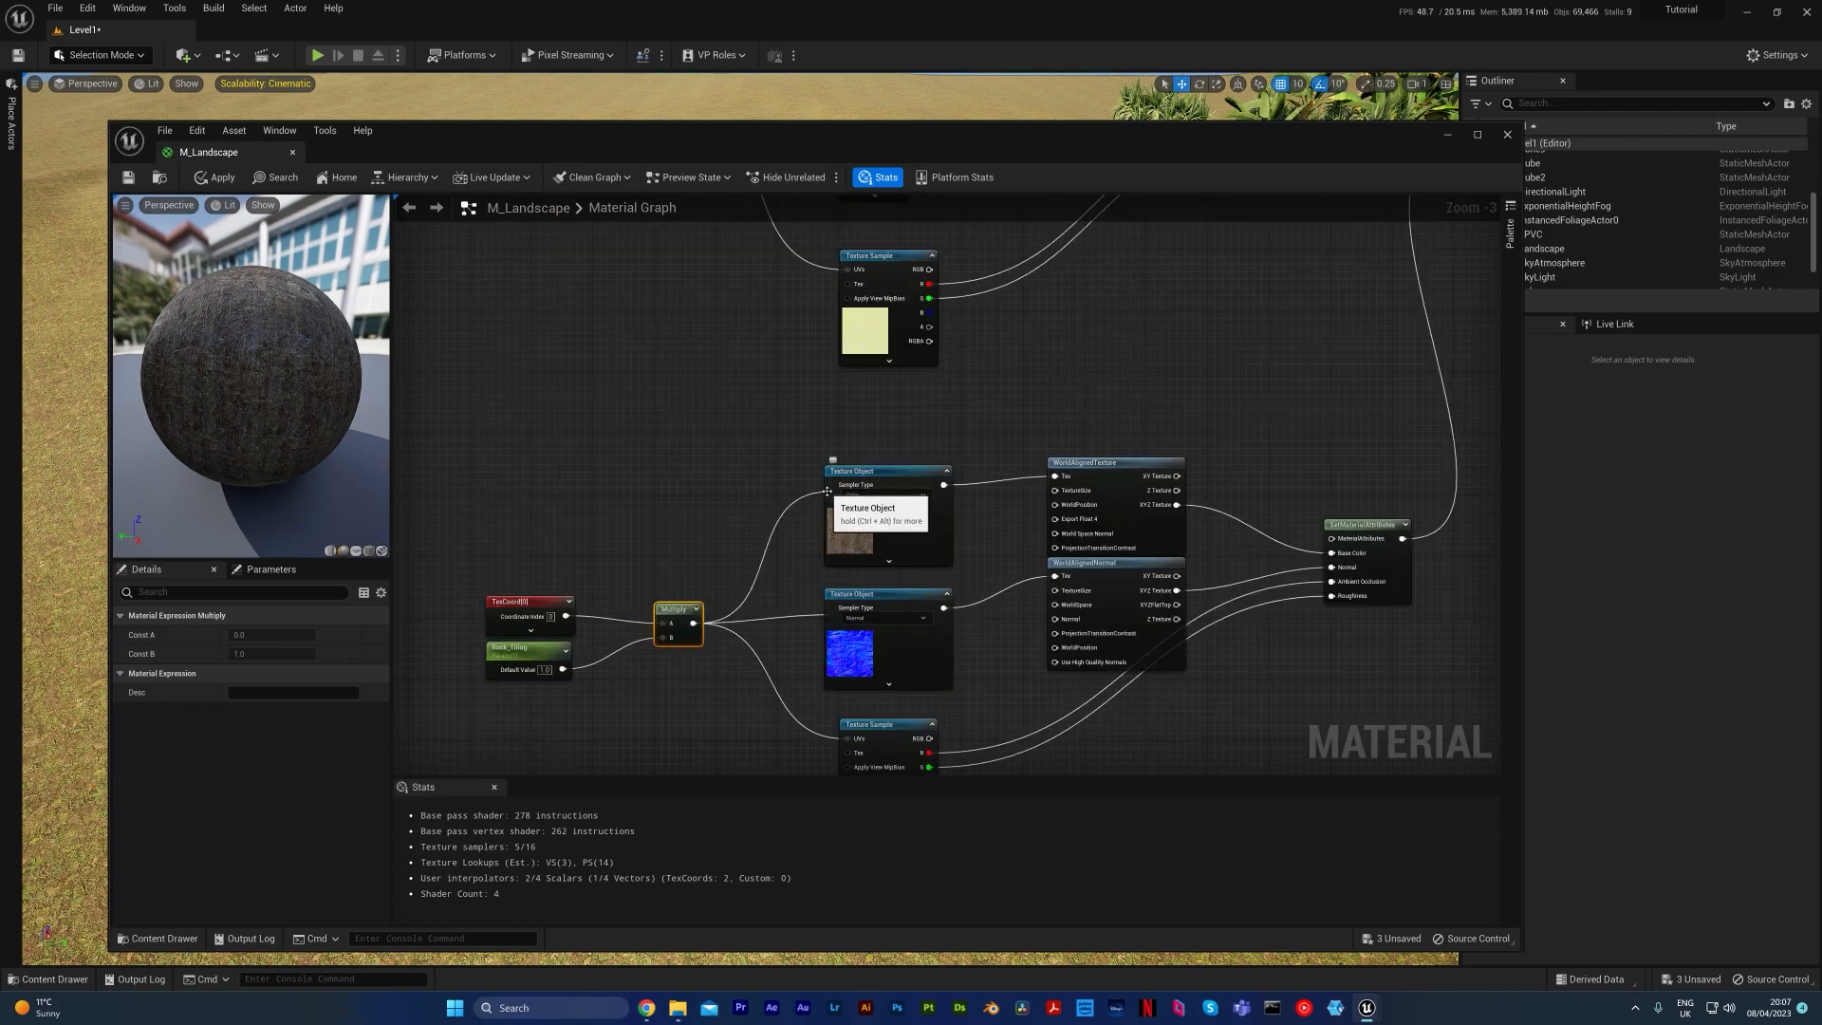
ctrl+click(826, 492)
click(824, 490)
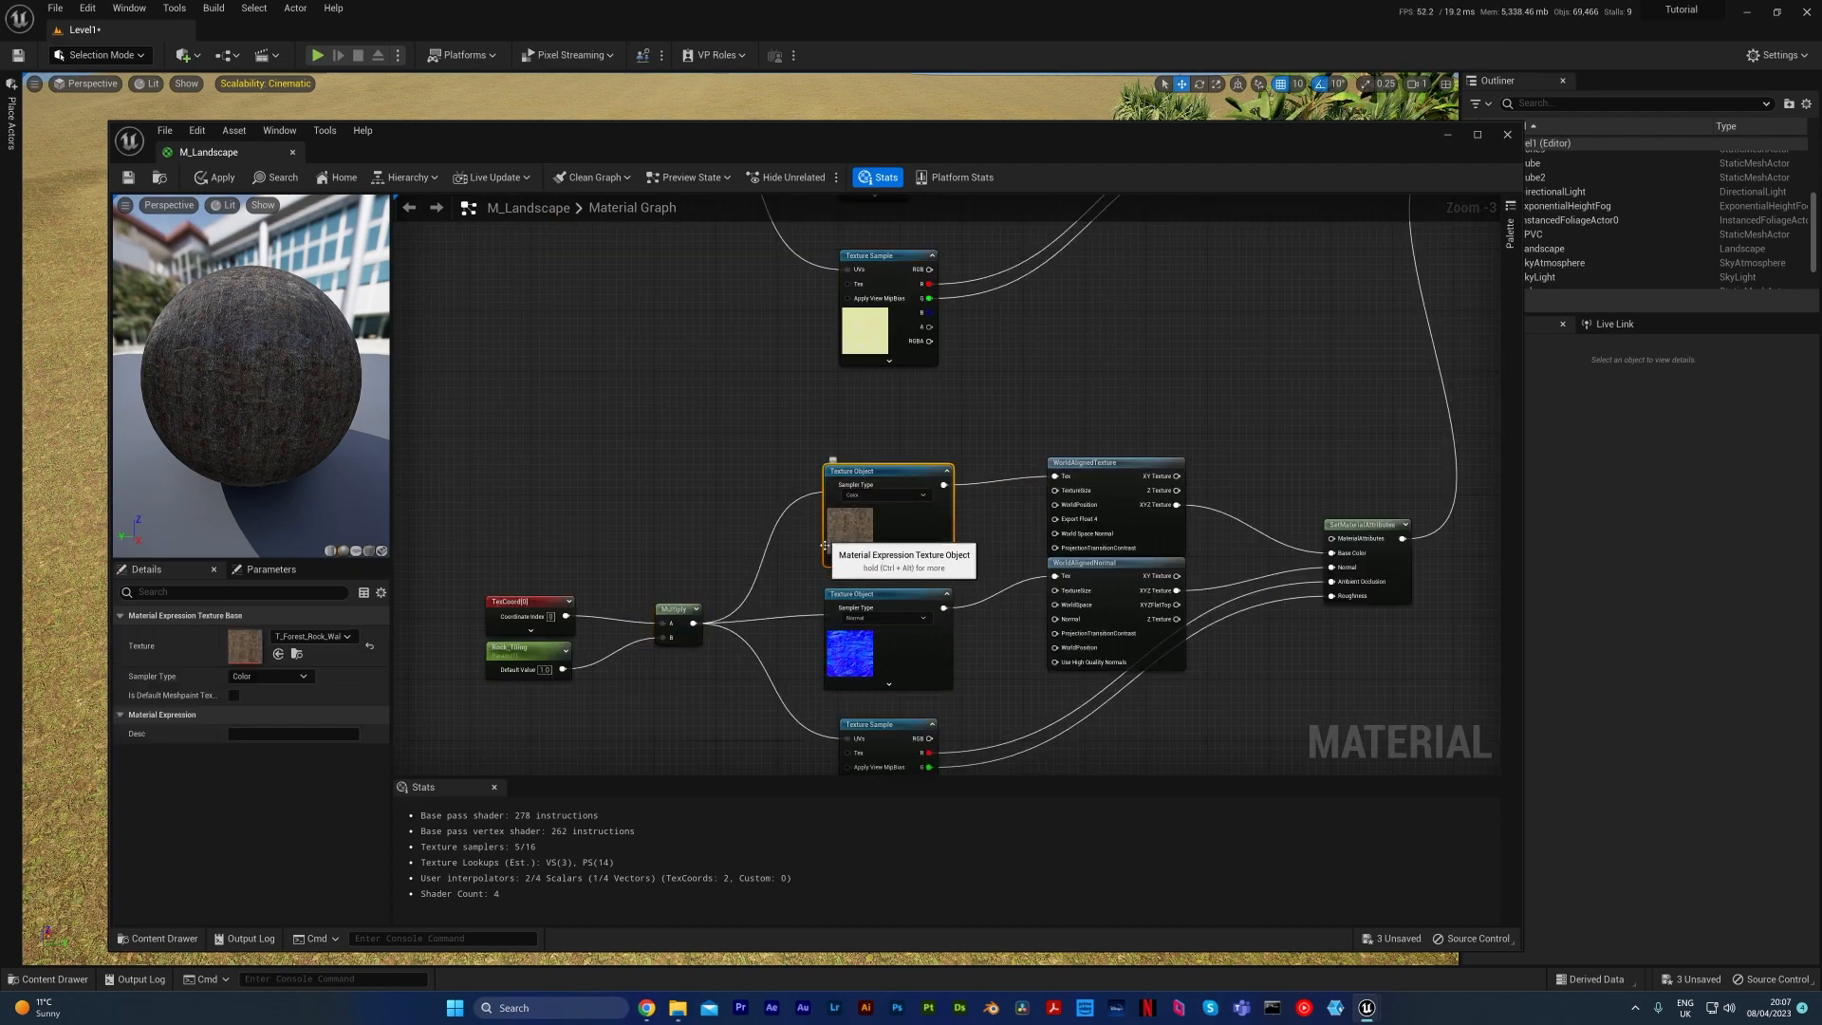
alt+click(826, 614)
alt+click(828, 490)
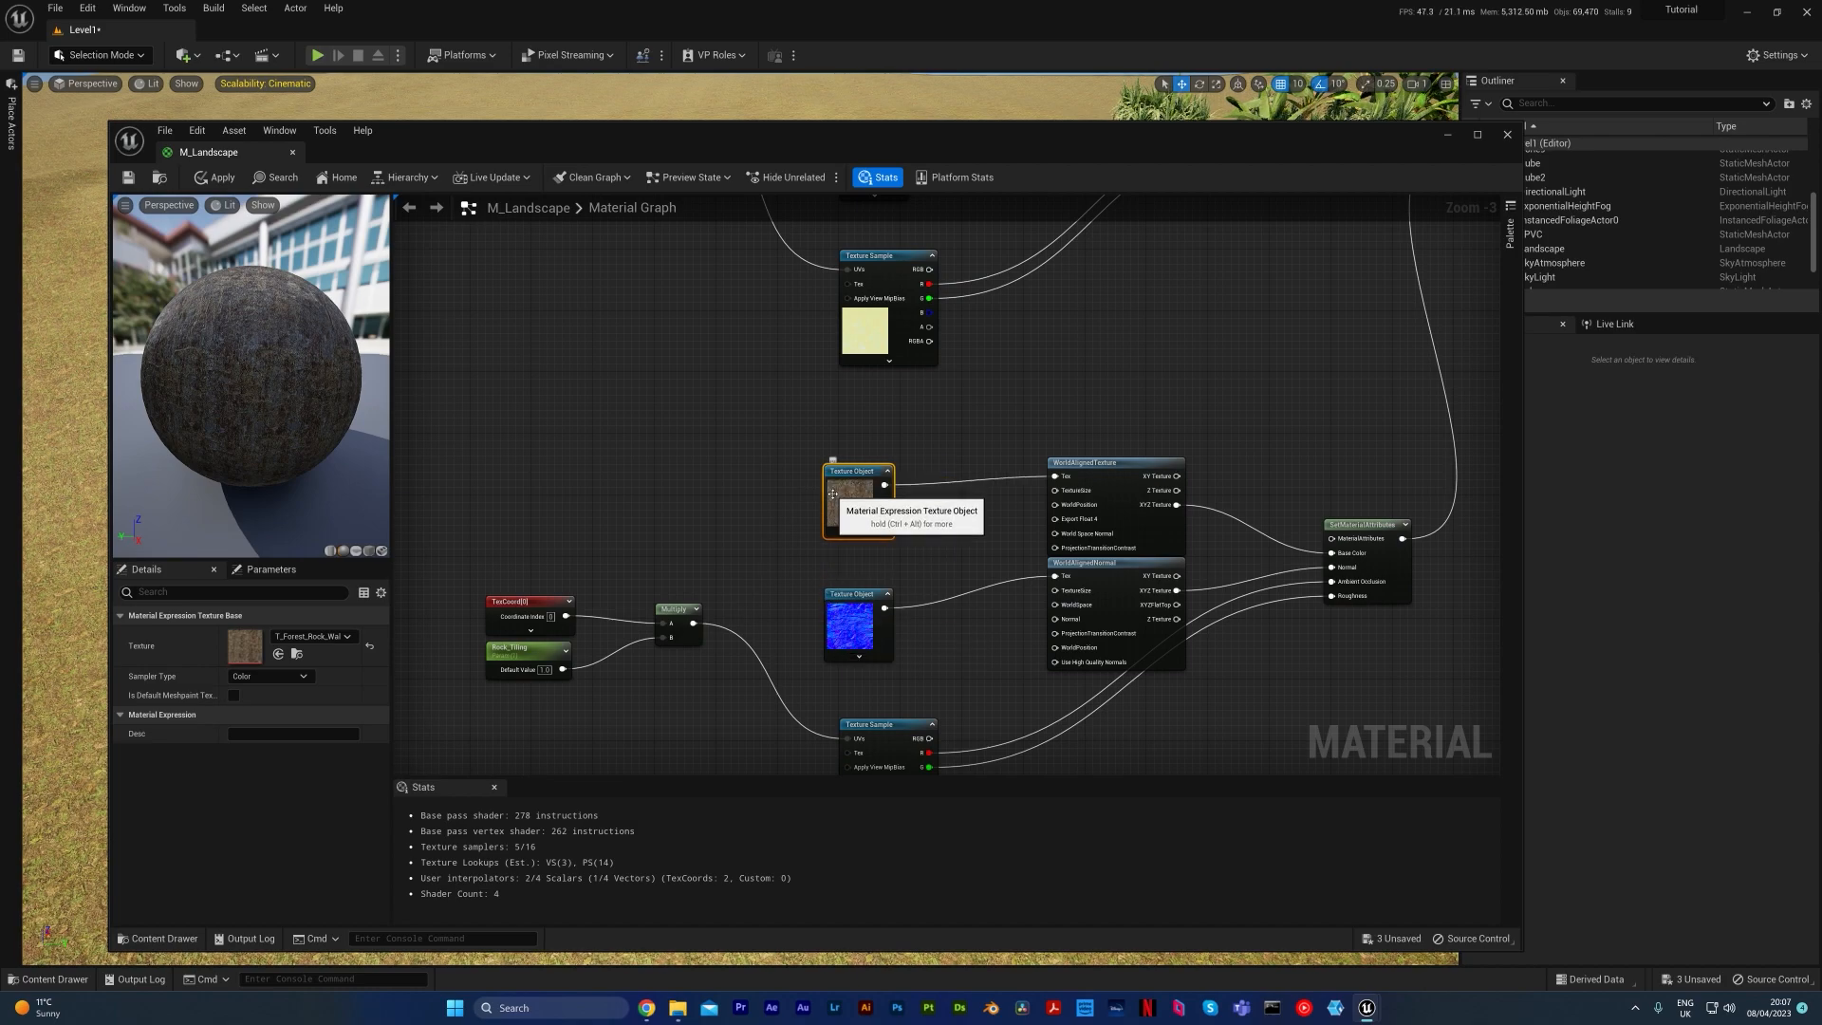
click(781, 536)
Step: Move the Rocks WorldAlignedNormal node down slightly to leave a gap below WorldAlignedTexture
scroll(778, 517, down, 2)
scroll(759, 446, down, 1)
right_drag(770, 406, 906, 436)
scroll(867, 480, up, 2)
drag(957, 522, 957, 527)
right_drag(1068, 397, 983, 474)
click(1198, 361)
scroll(1165, 356, up, 4)
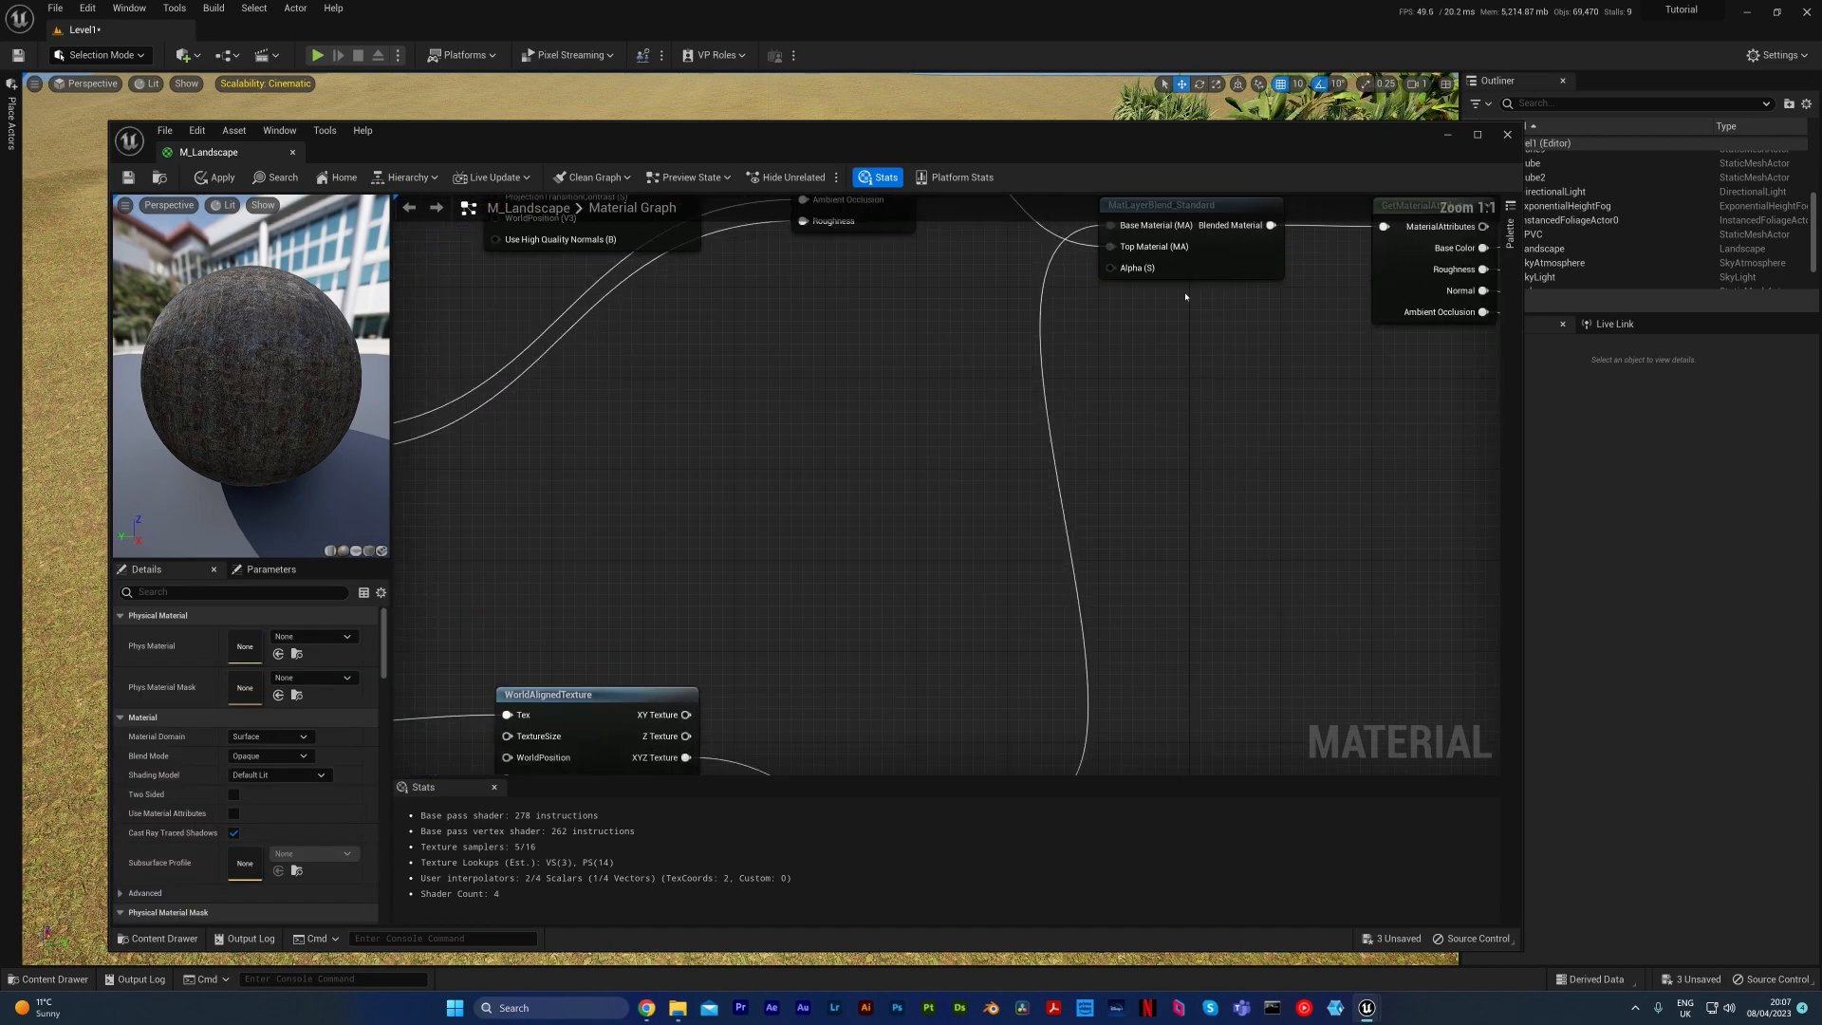
right_drag(1187, 293, 1131, 416)
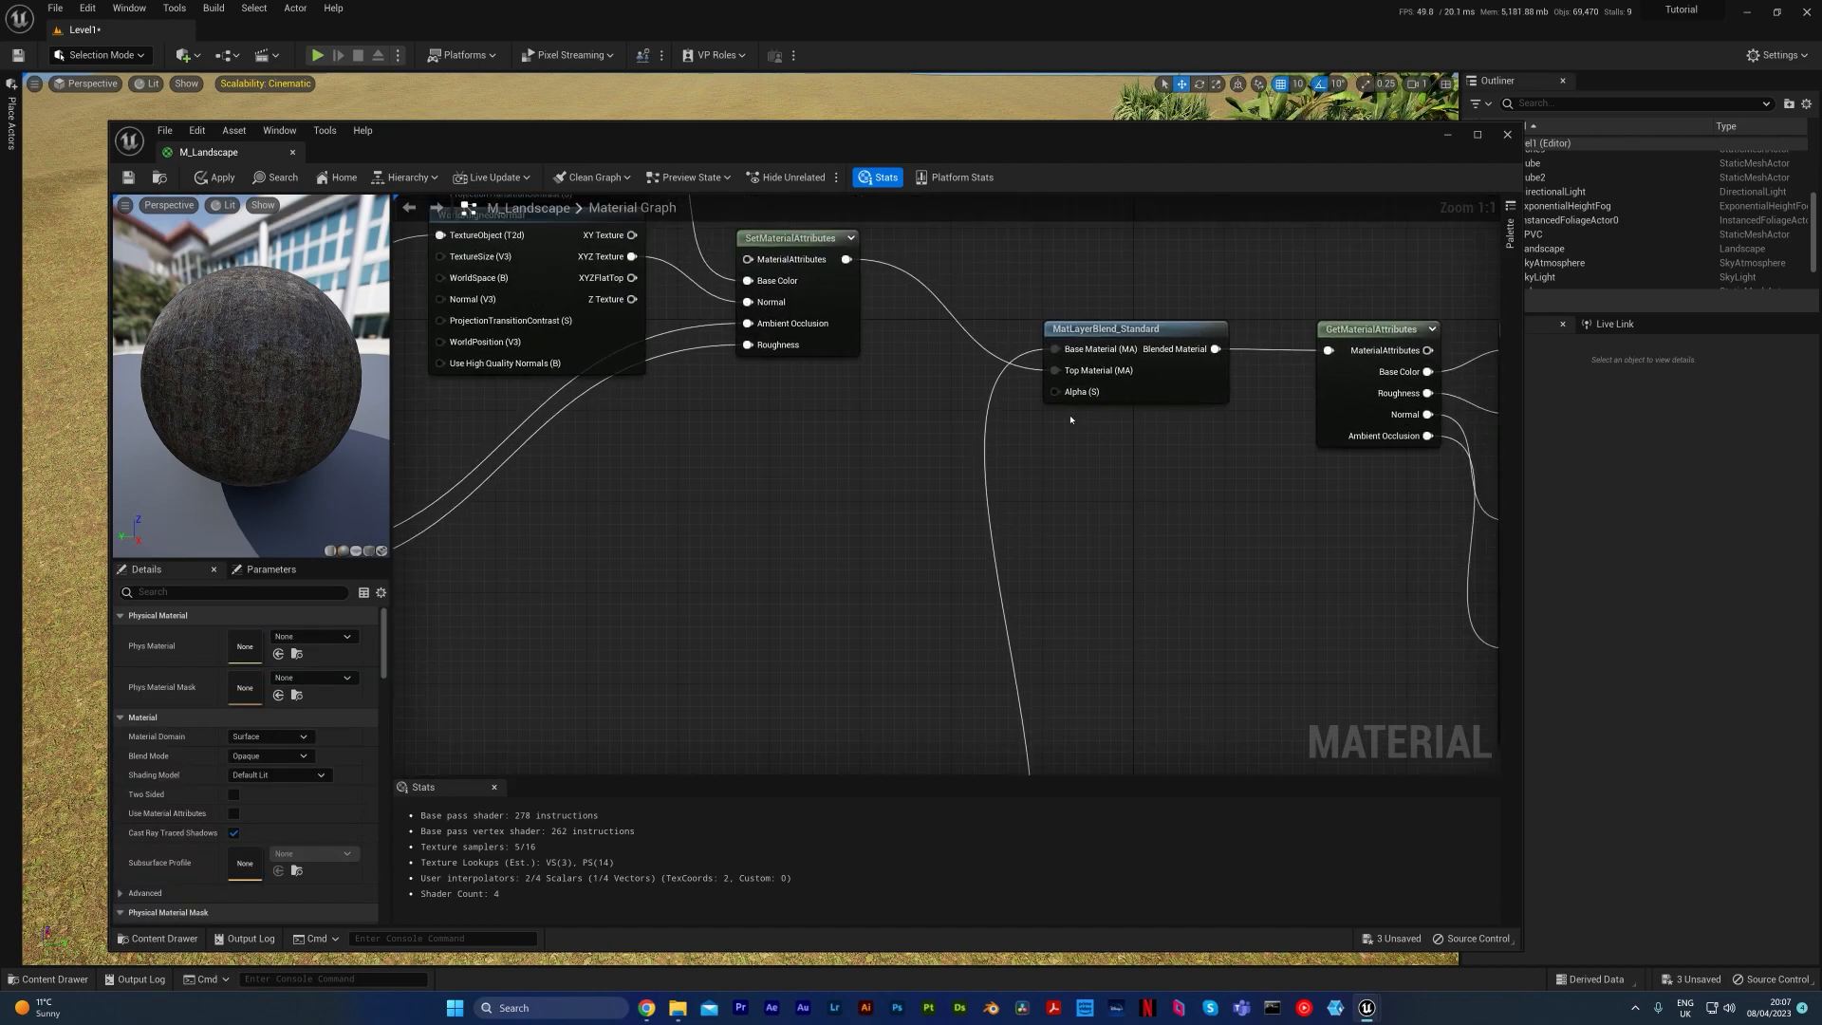
scroll(1068, 446, down, 5)
right_drag(1088, 544, 1126, 359)
scroll(1080, 527, up, 2)
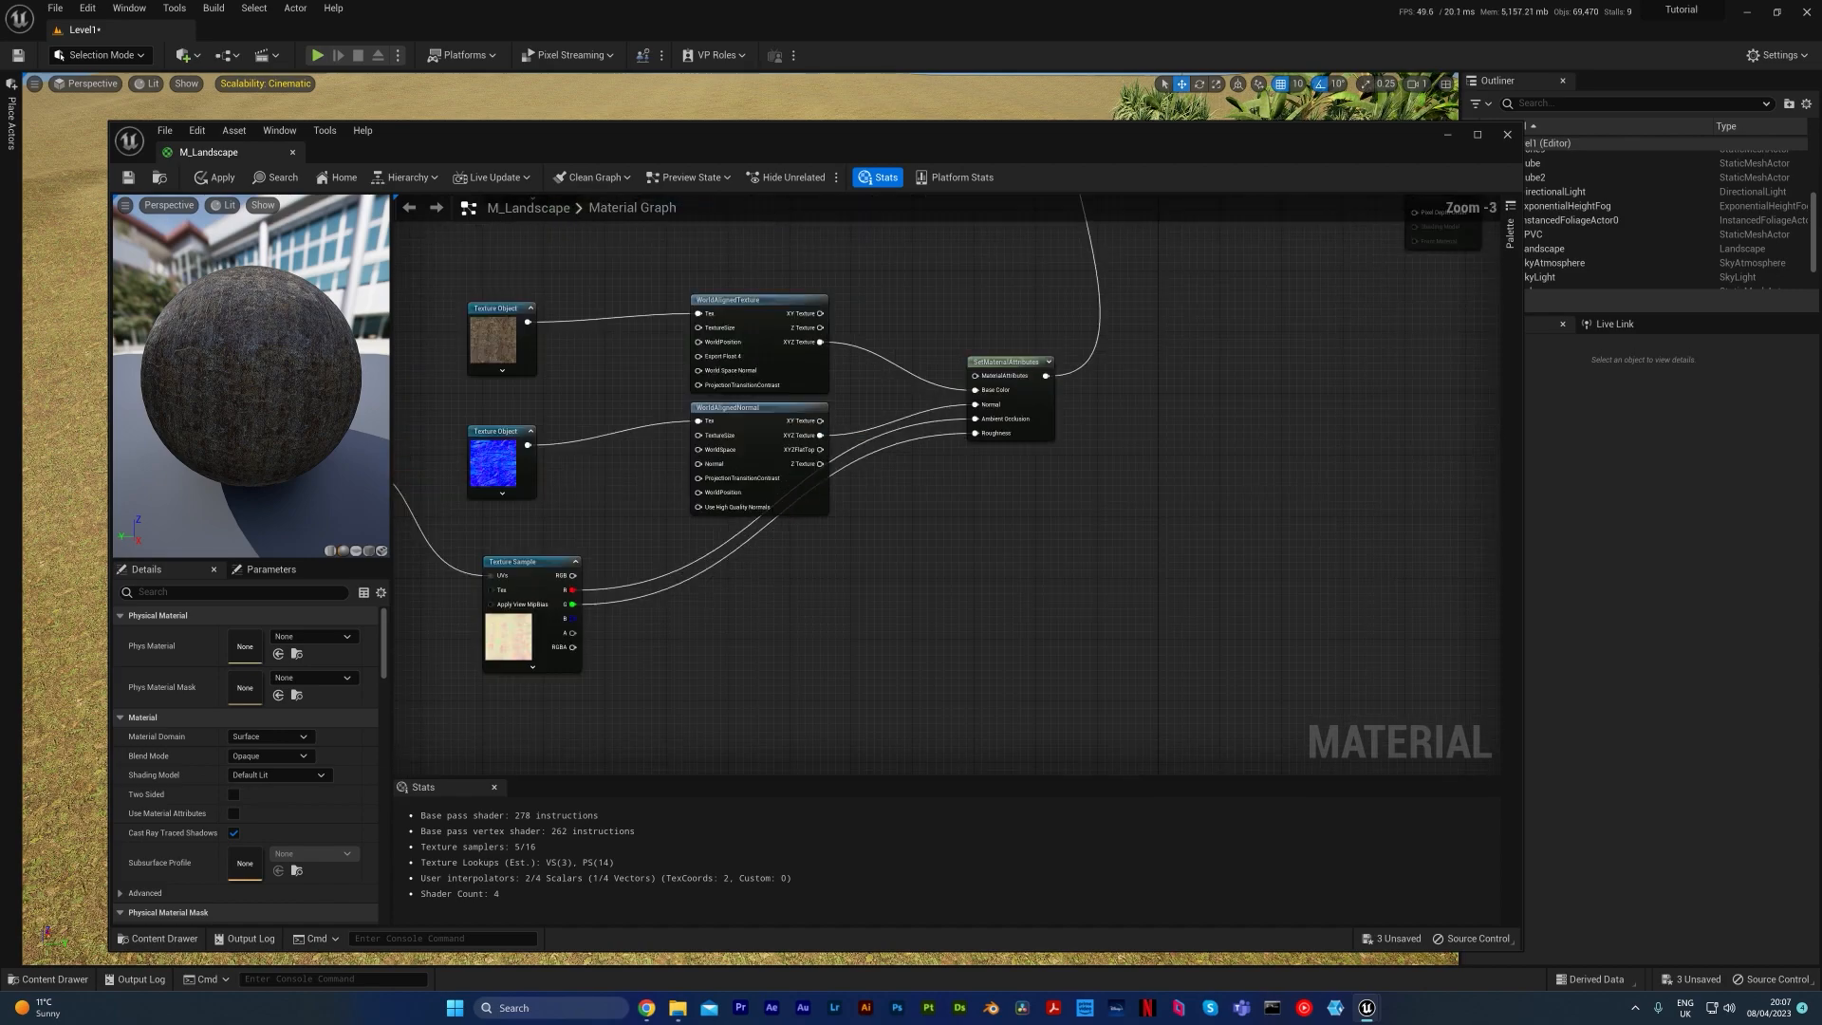
Step: Add a Constant3Vector node below the Rocks WorldAlignedNormal node and set its color to R 0.0, G 0.0, B 1.0
right_drag(1059, 282, 1098, 325)
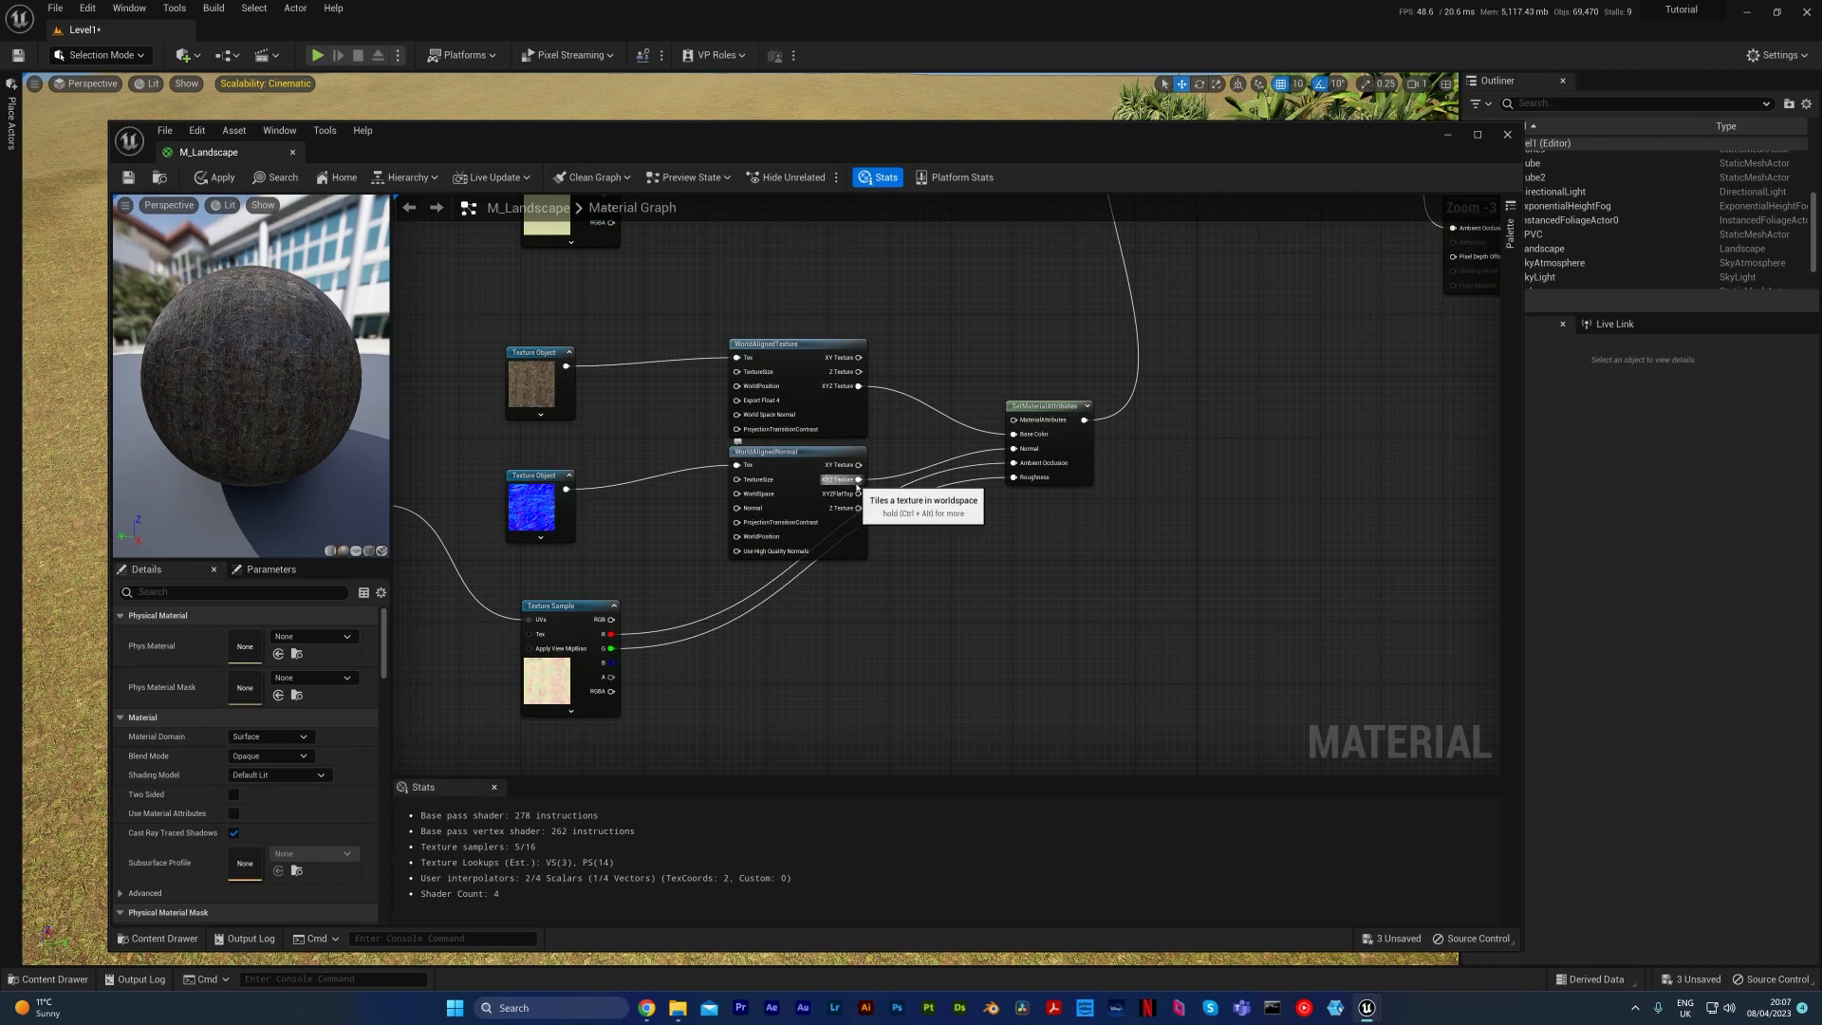
right_drag(1010, 610, 1007, 535)
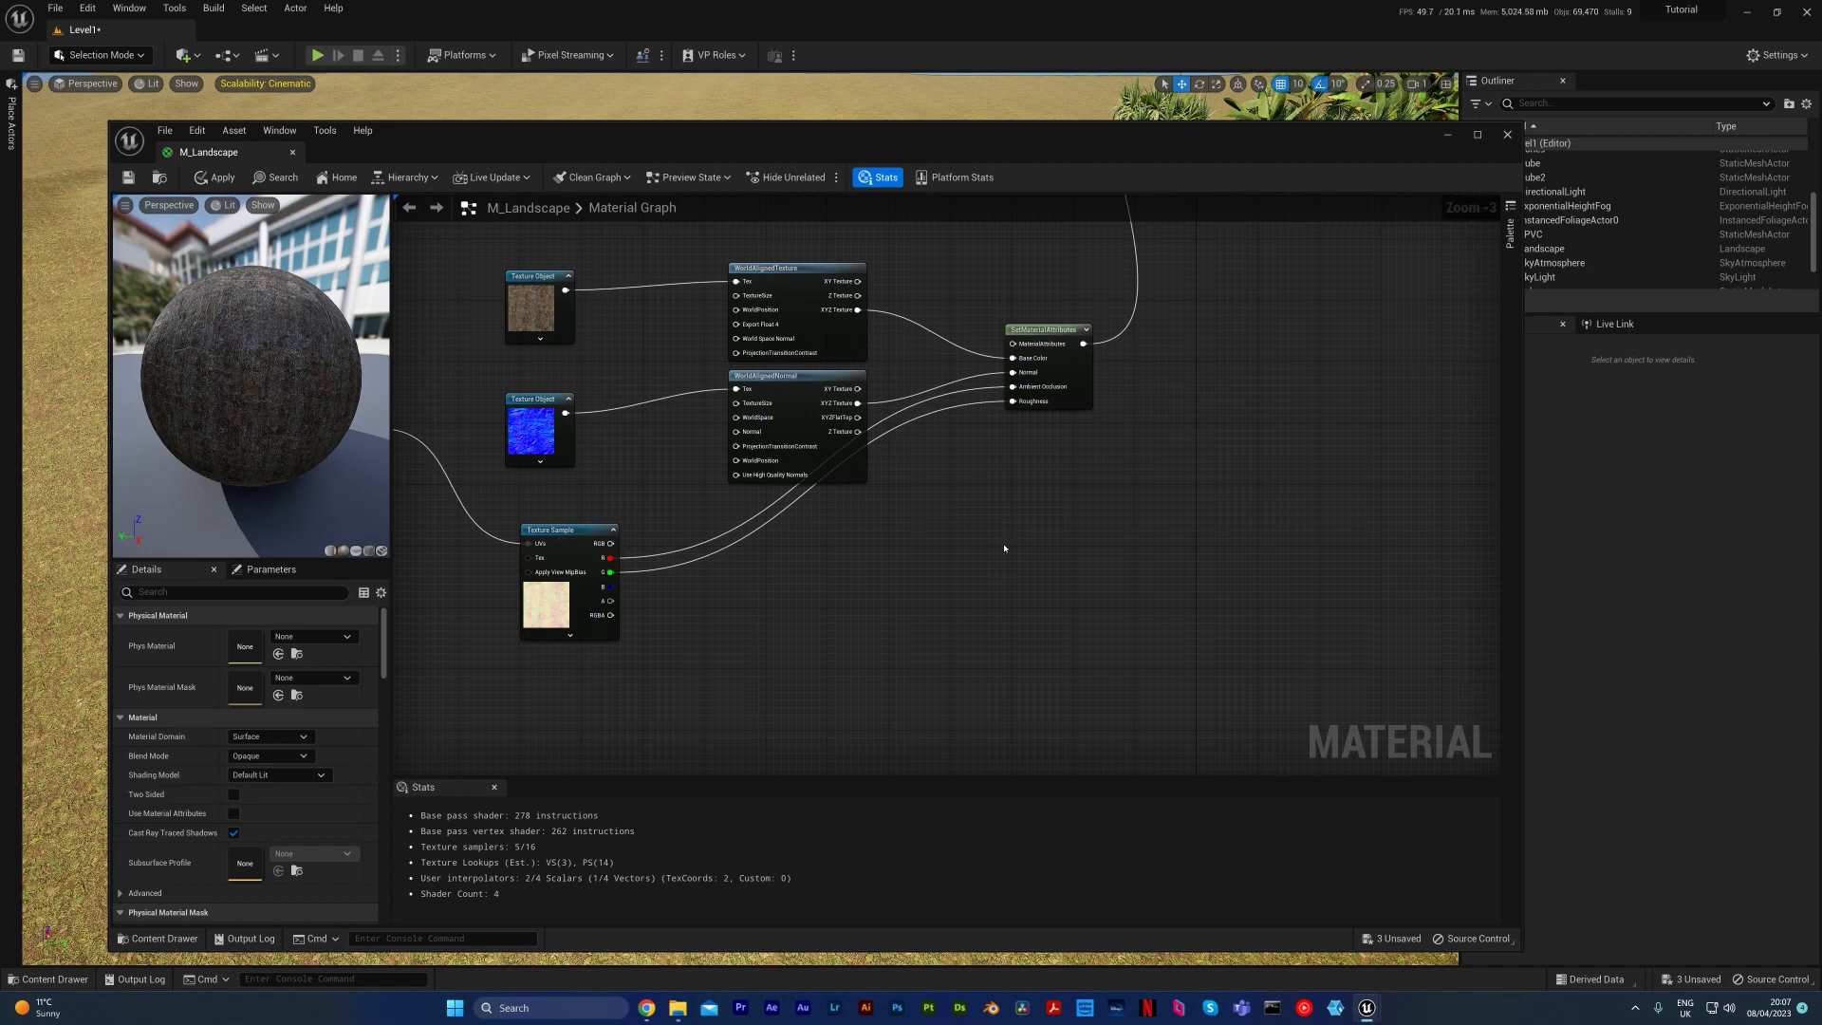
click(844, 553)
double_click(904, 595)
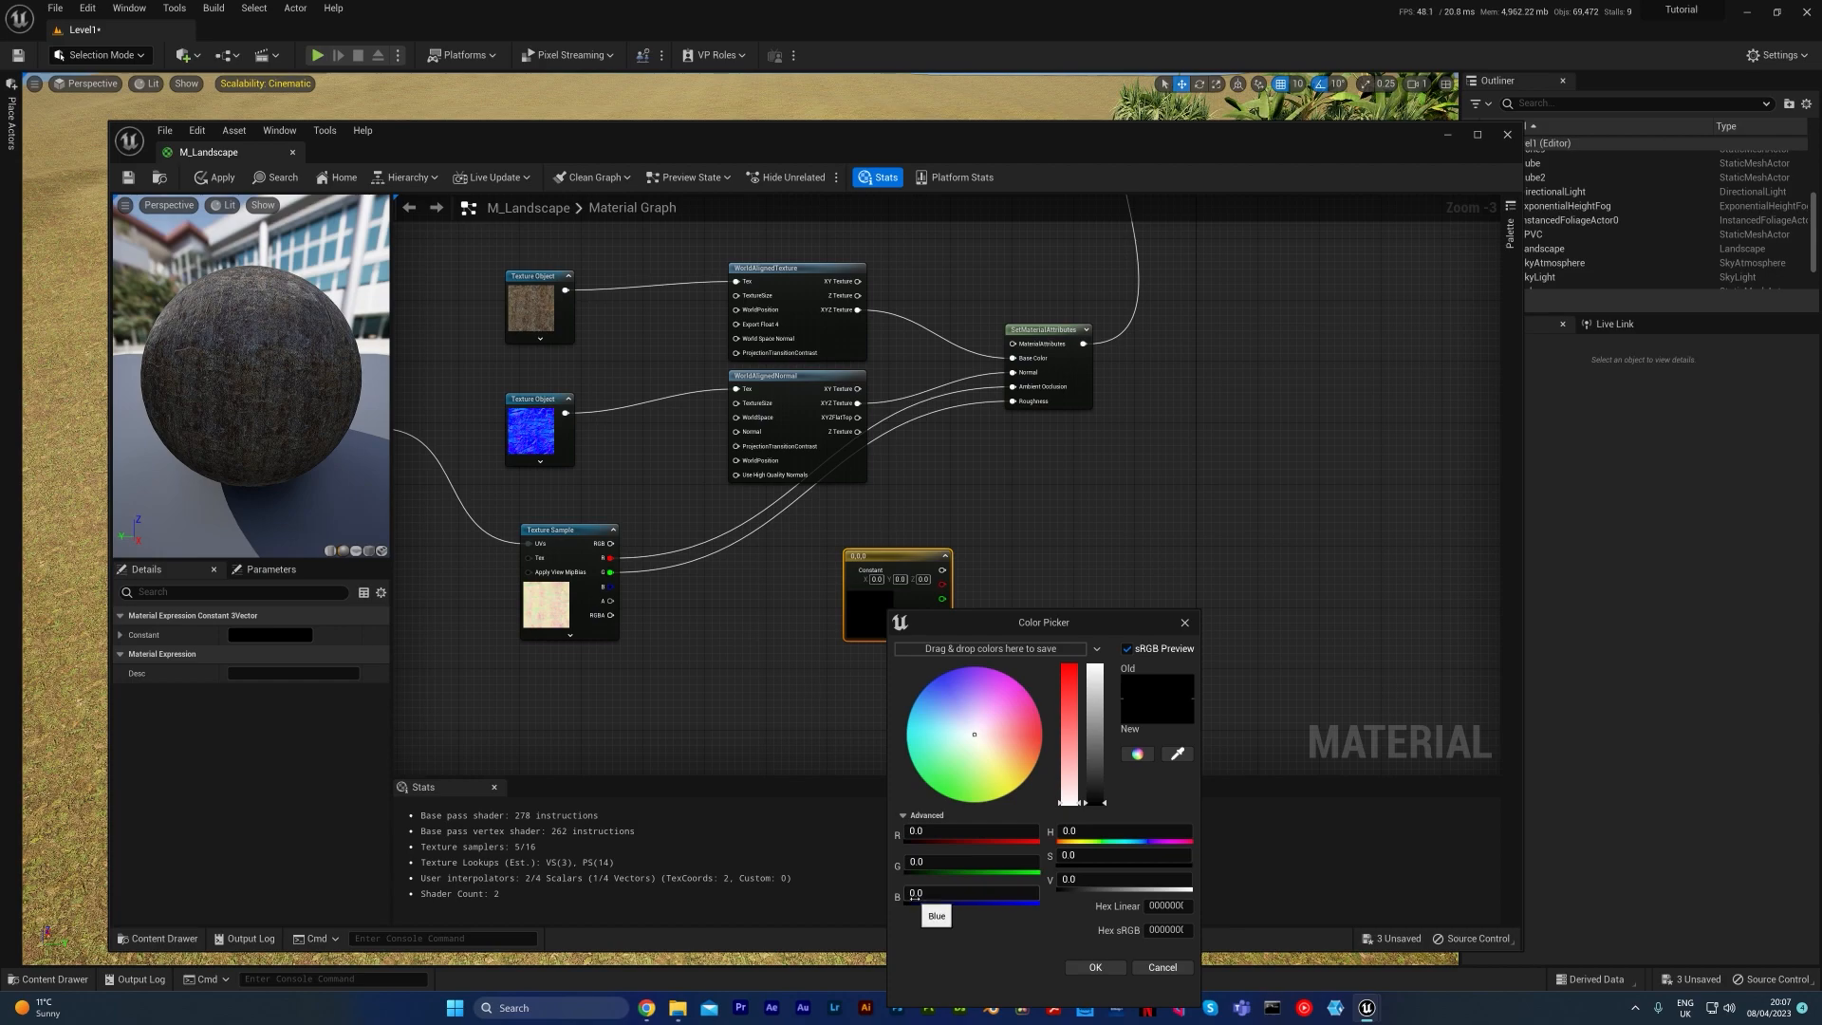
drag(906, 895, 998, 895)
key(Return)
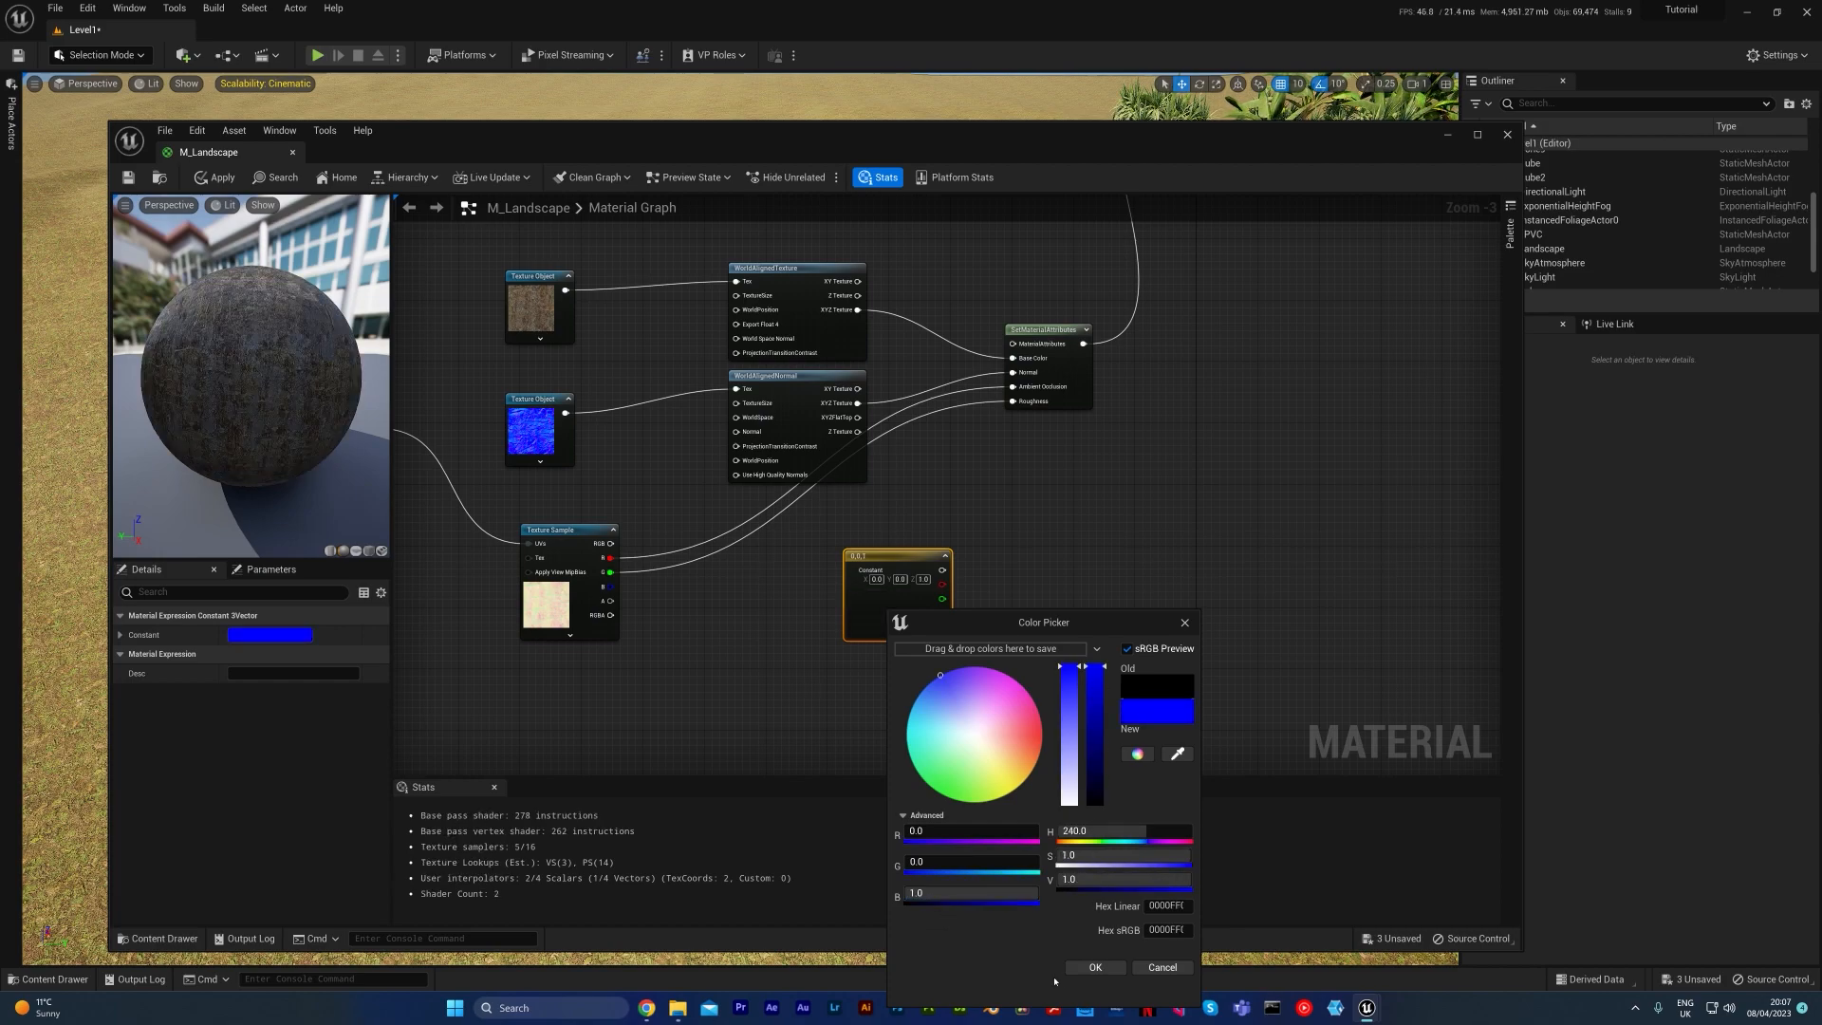
click(1094, 967)
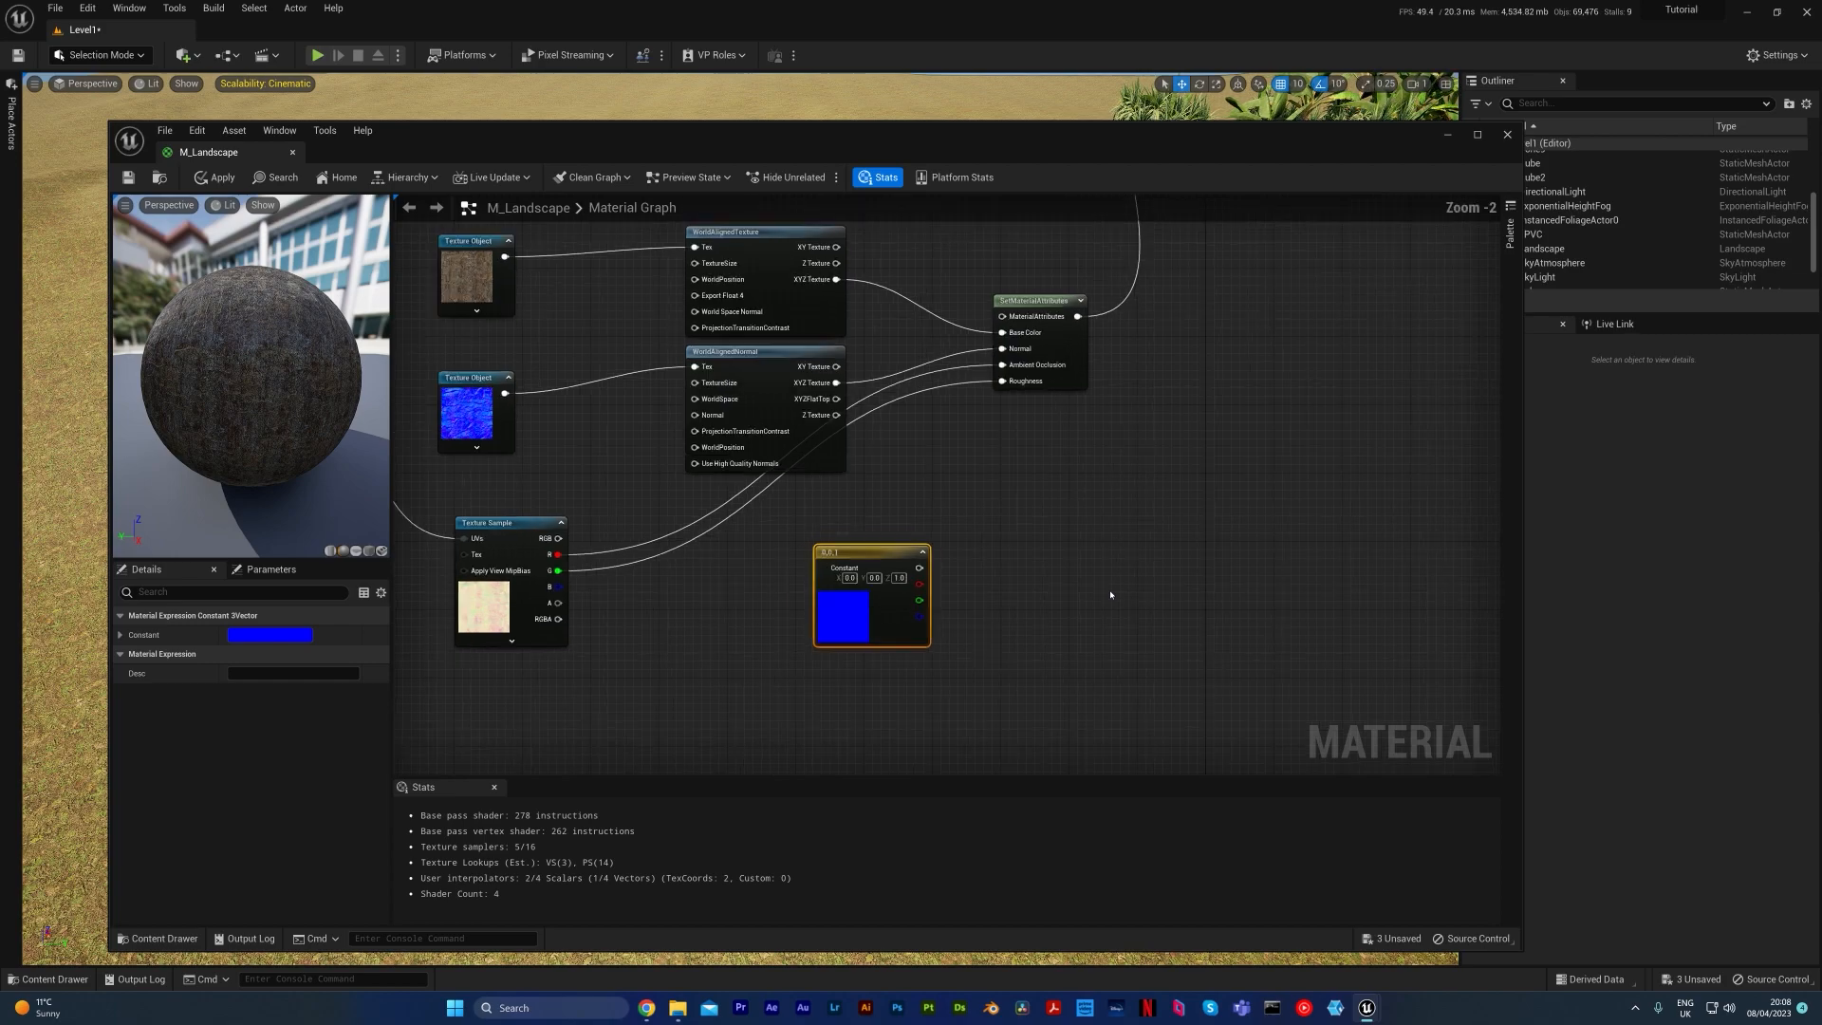
scroll(1044, 569, up, 3)
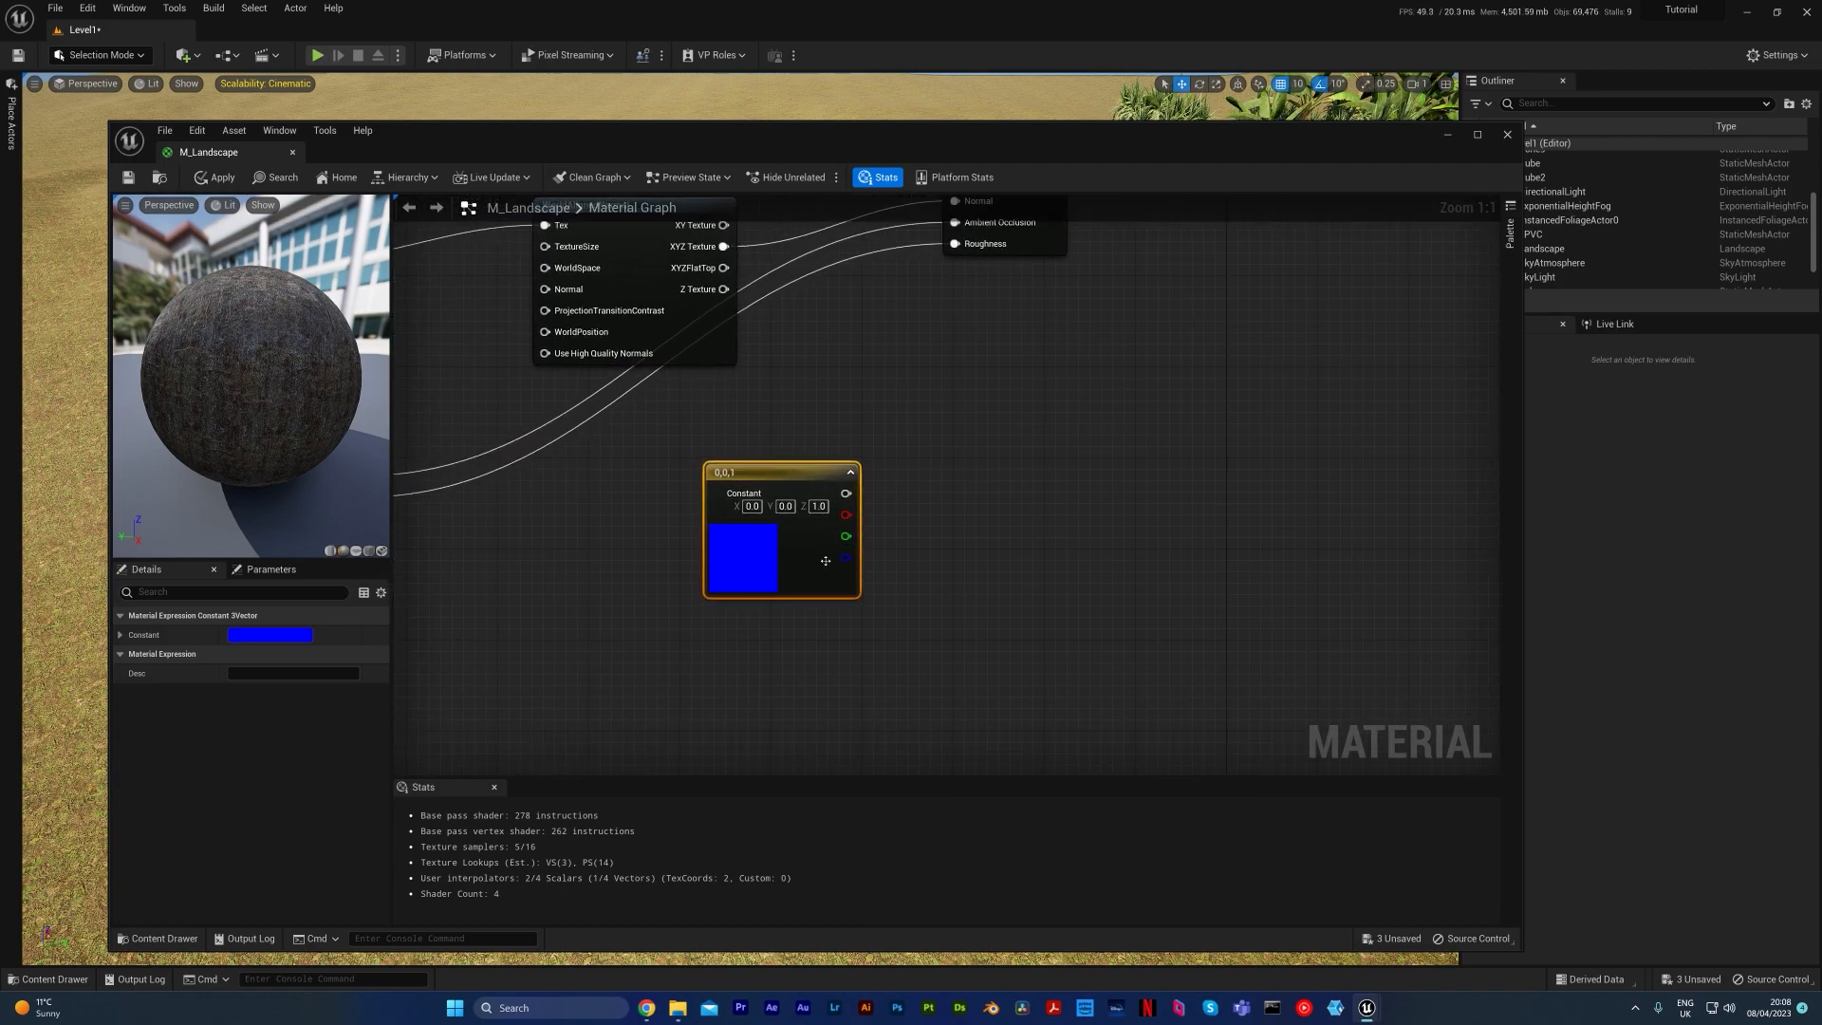
double_click(772, 560)
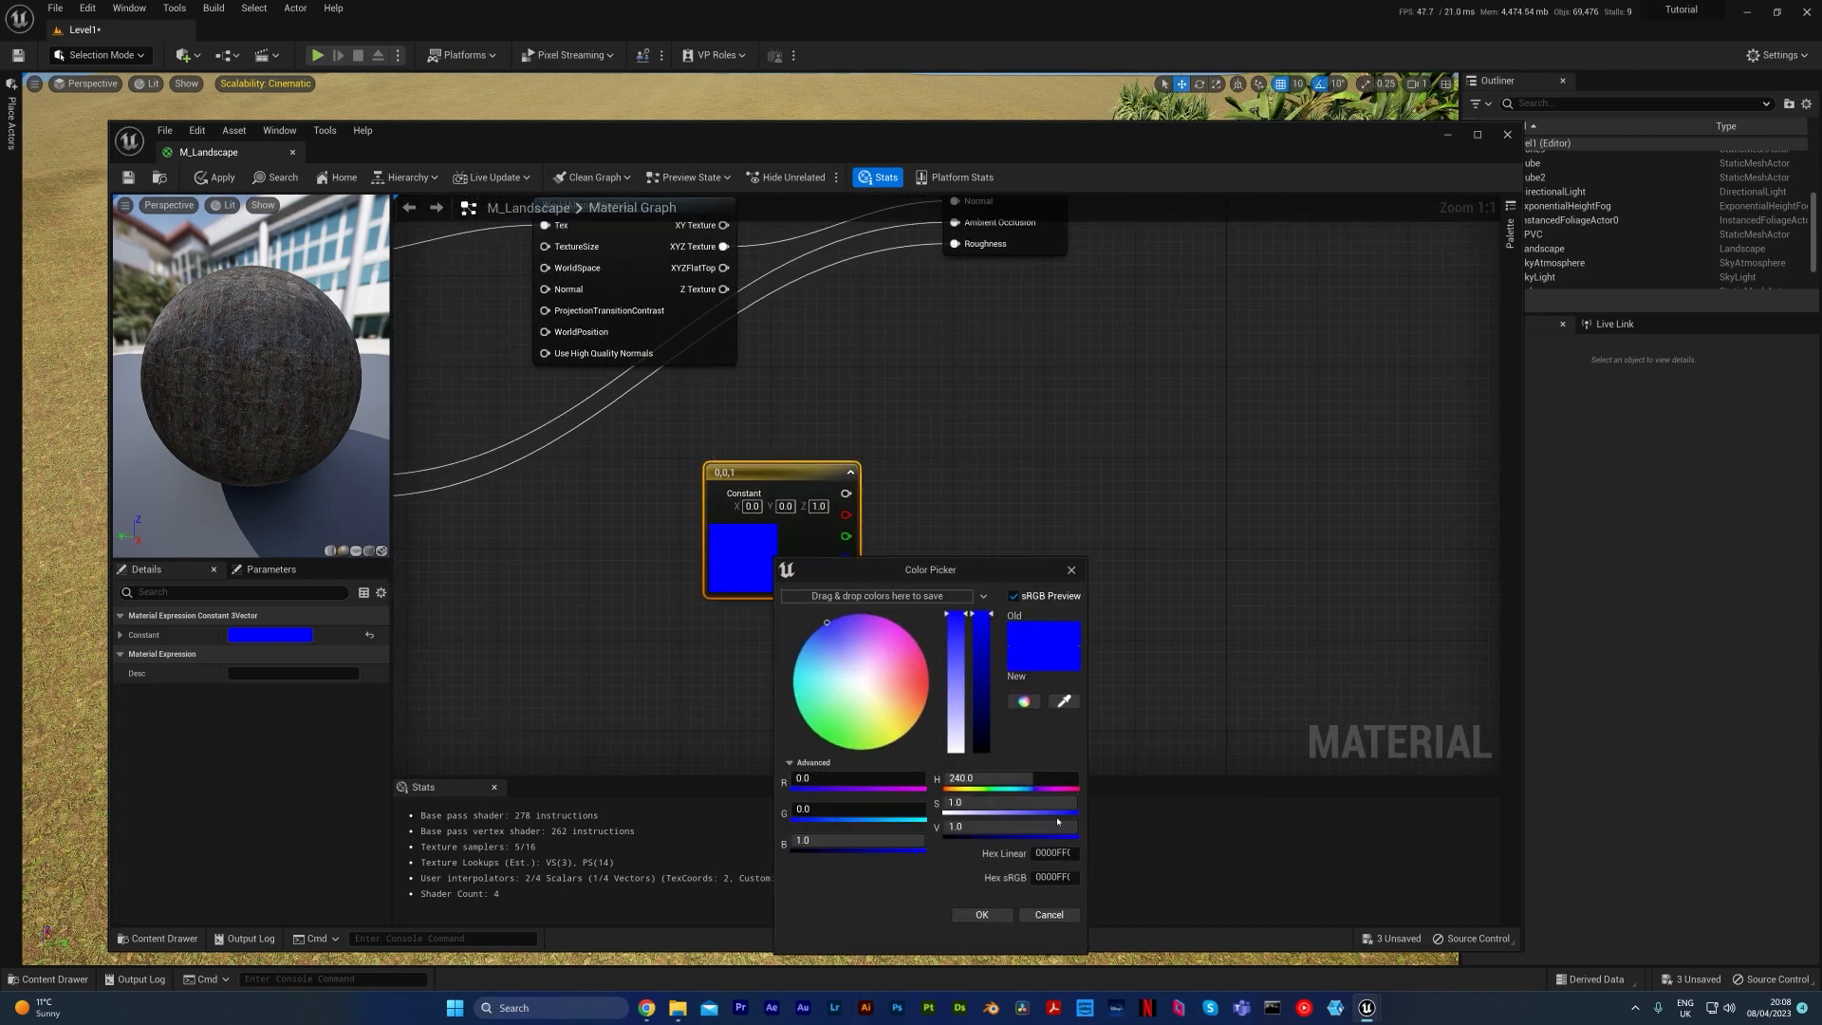
click(981, 914)
Step: Create a TransformVector node from the 0,0,1 constant's main output and place it beside the constant
right_drag(1098, 553, 1029, 589)
drag(777, 529, 978, 503)
text(t)
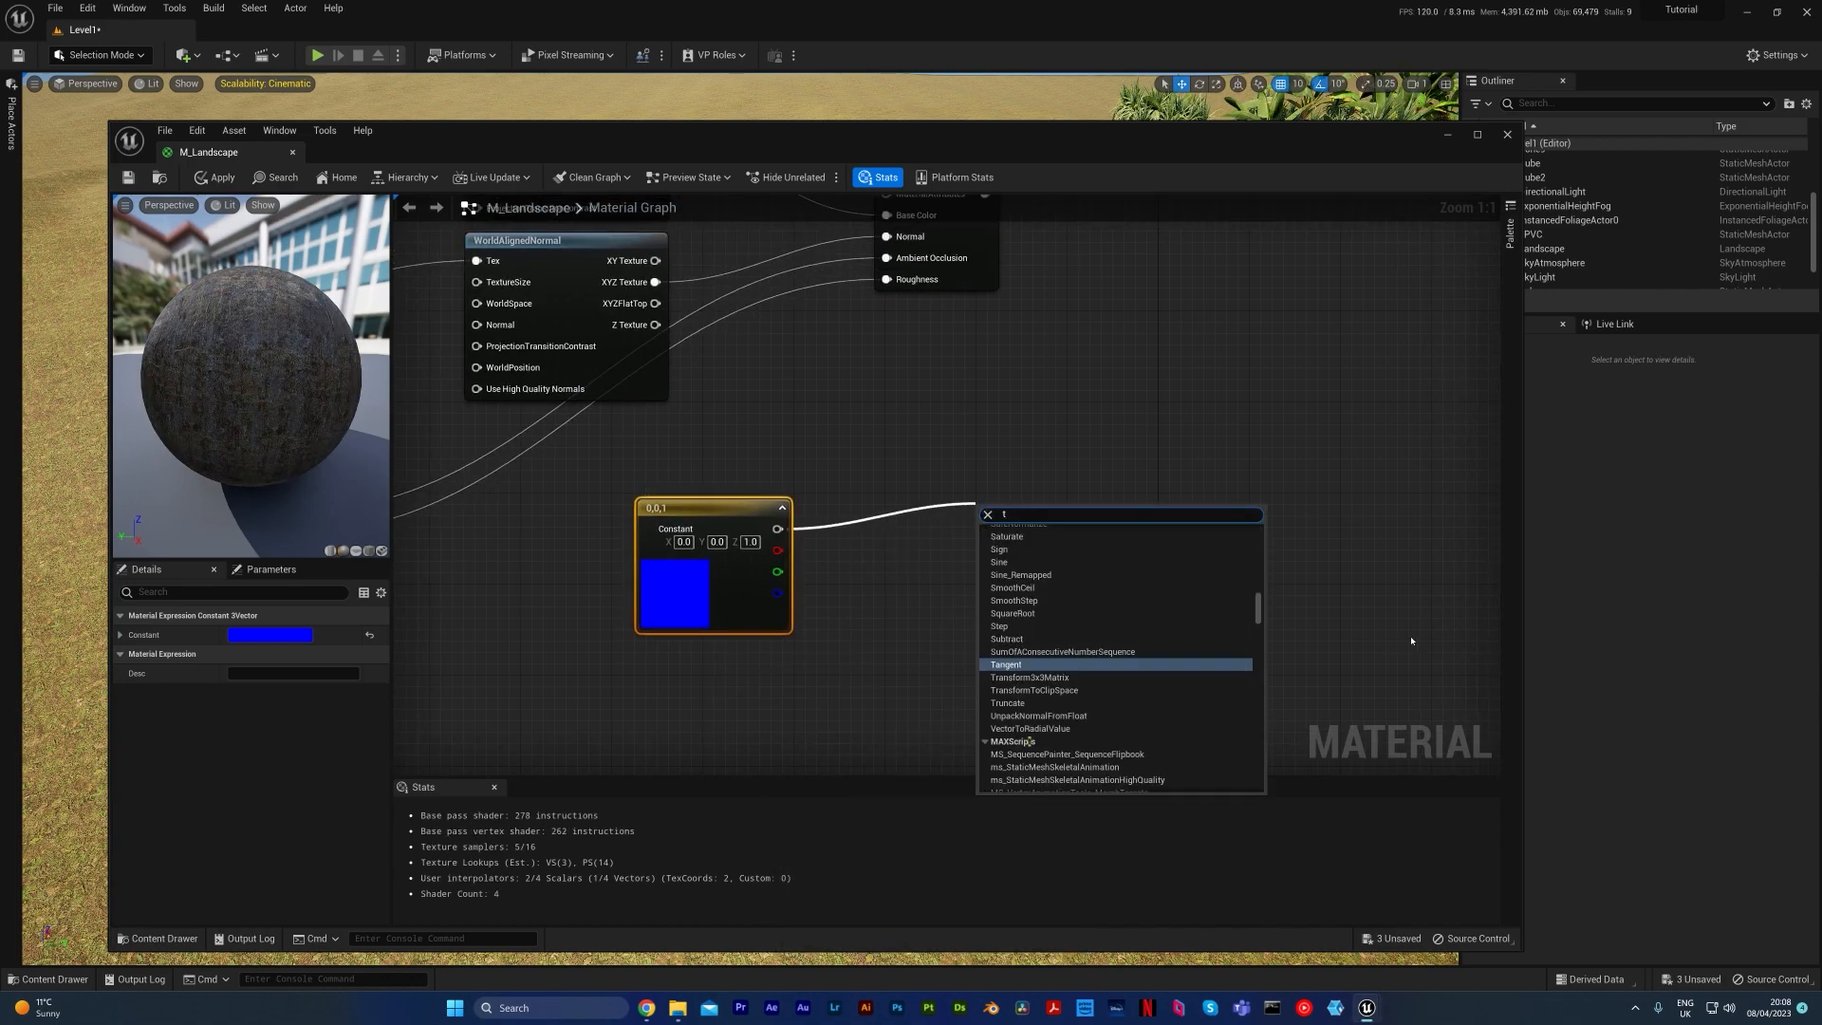
text(ransform)
key(Return)
drag(1039, 542, 970, 531)
click(1159, 549)
Step: Create a Normalize node from the TransformVector output and align it beside that node
right_drag(1159, 549, 1099, 572)
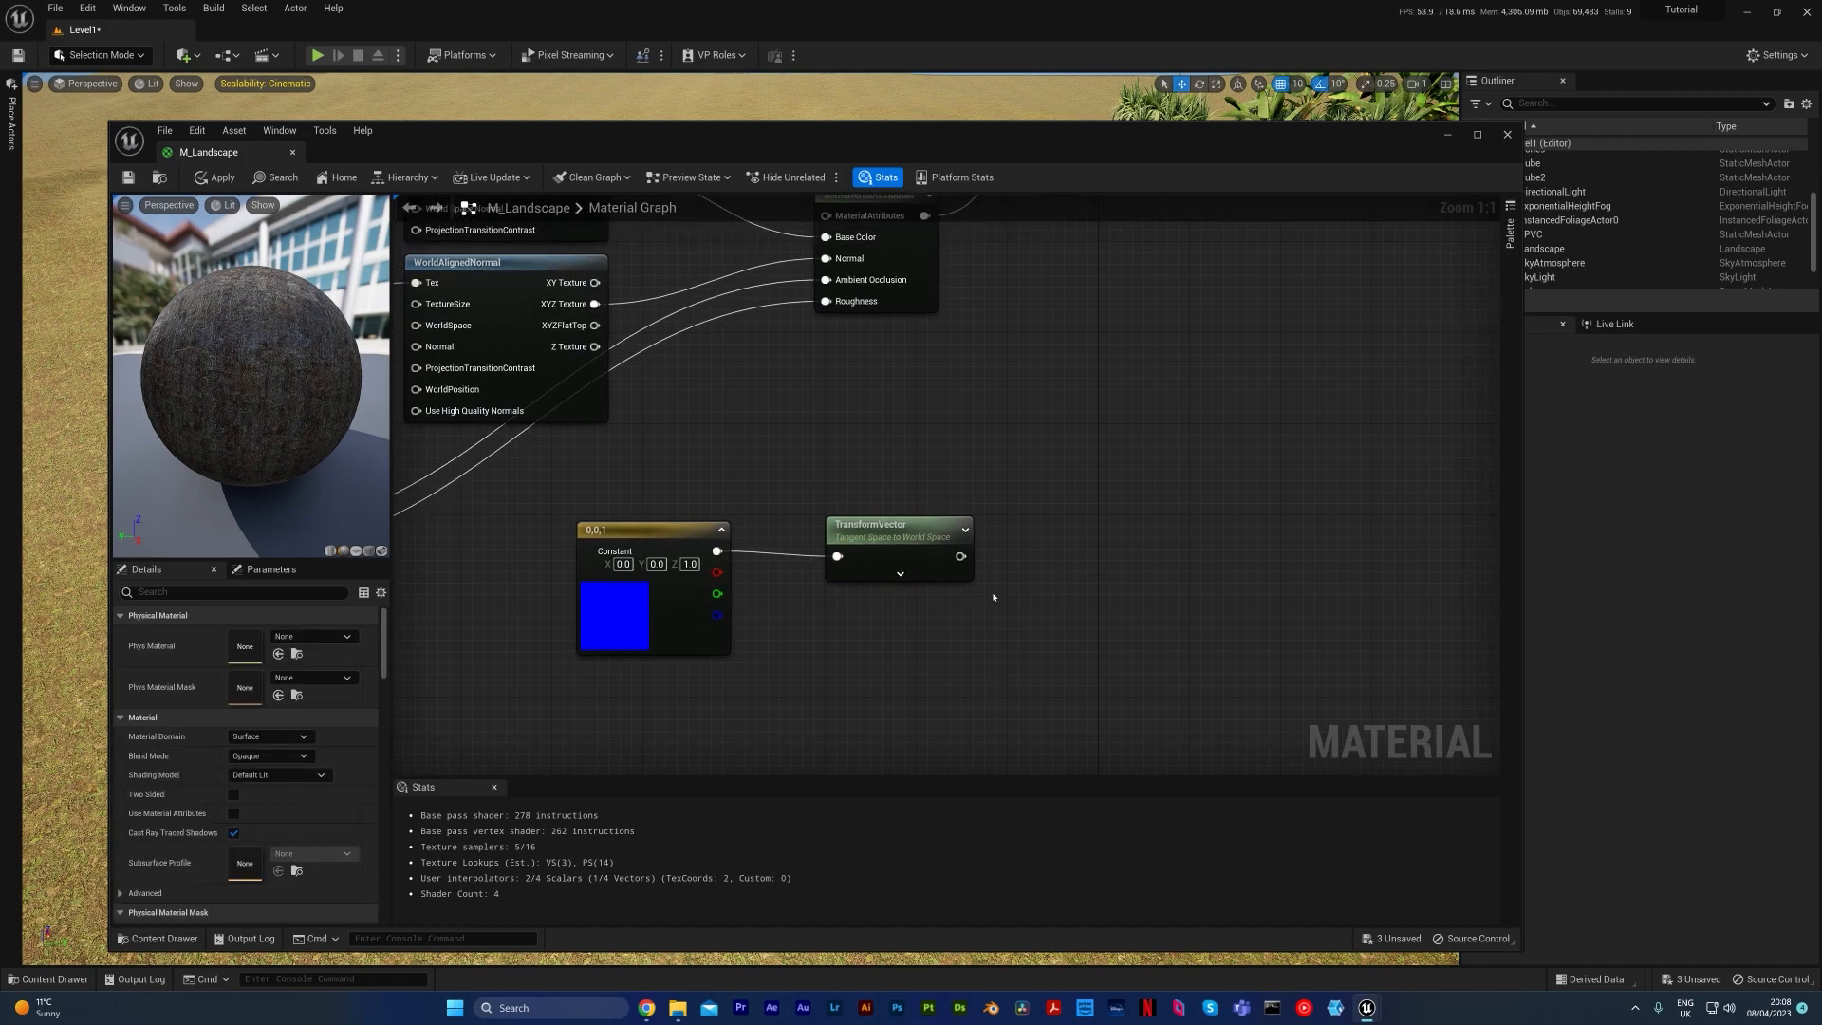
drag(969, 558, 1046, 563)
text(norm)
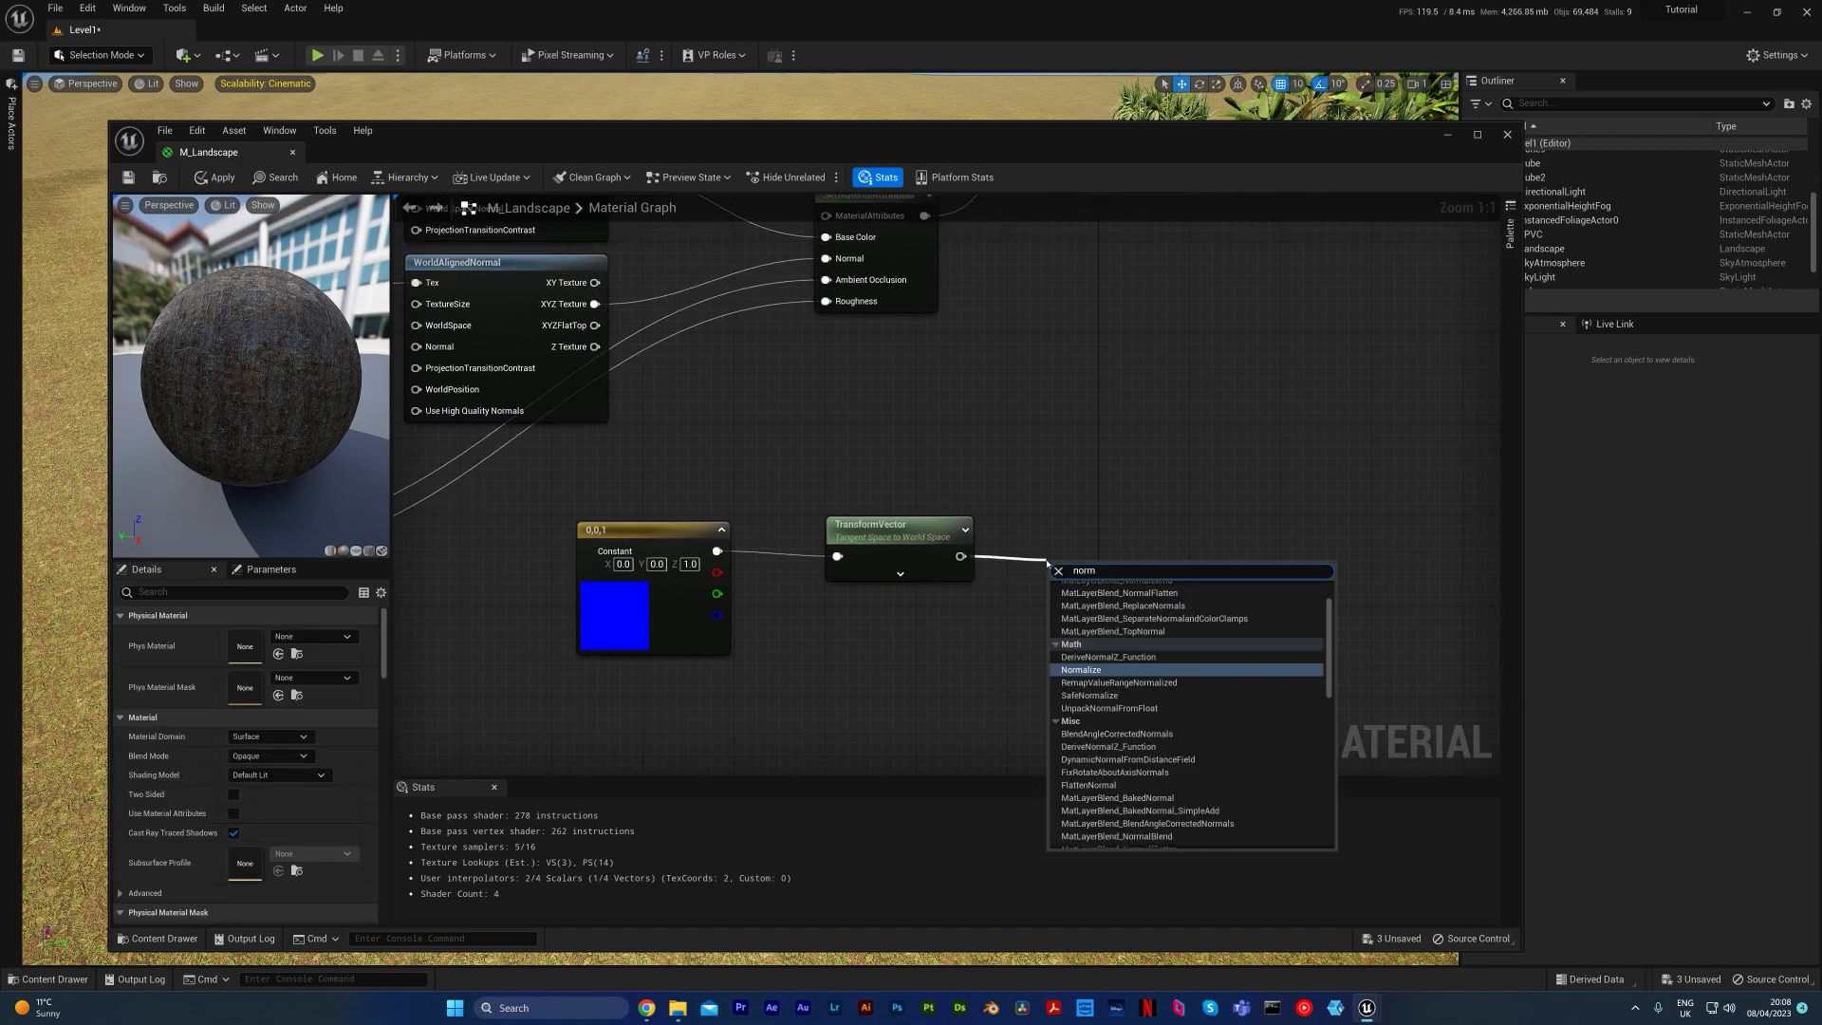
key(Return)
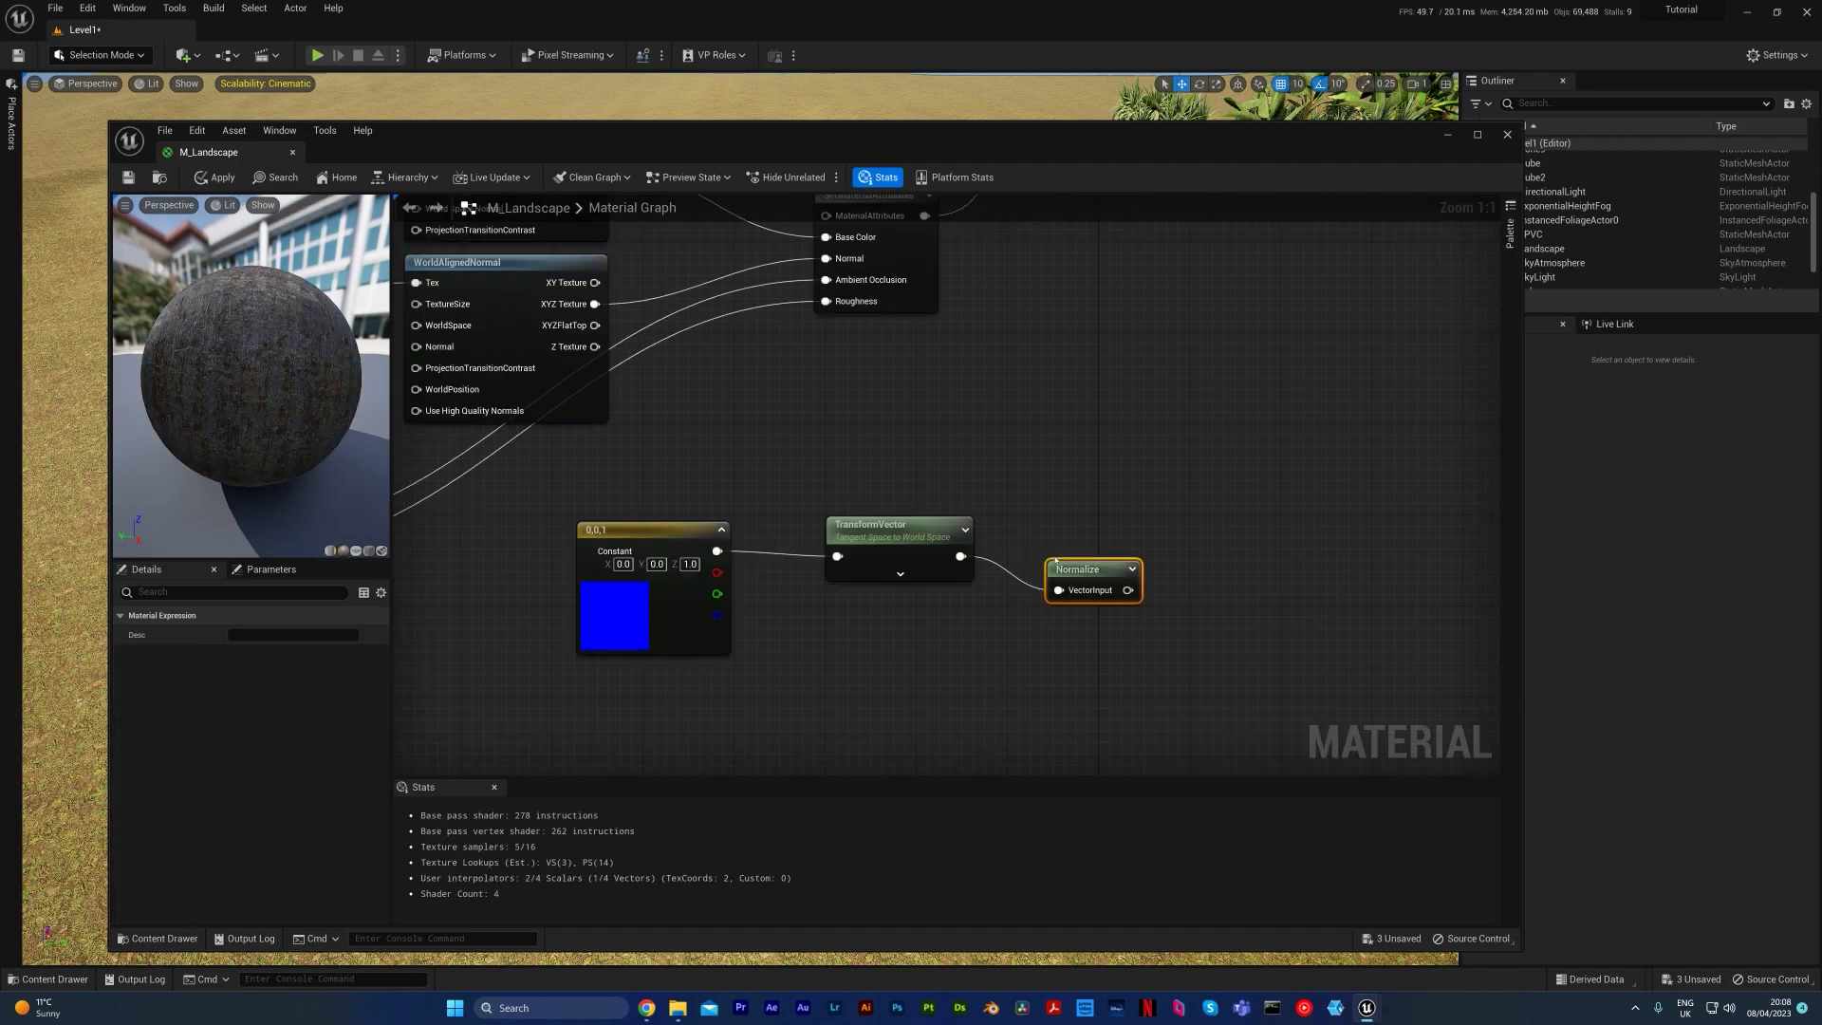
right_drag(1180, 618, 1070, 577)
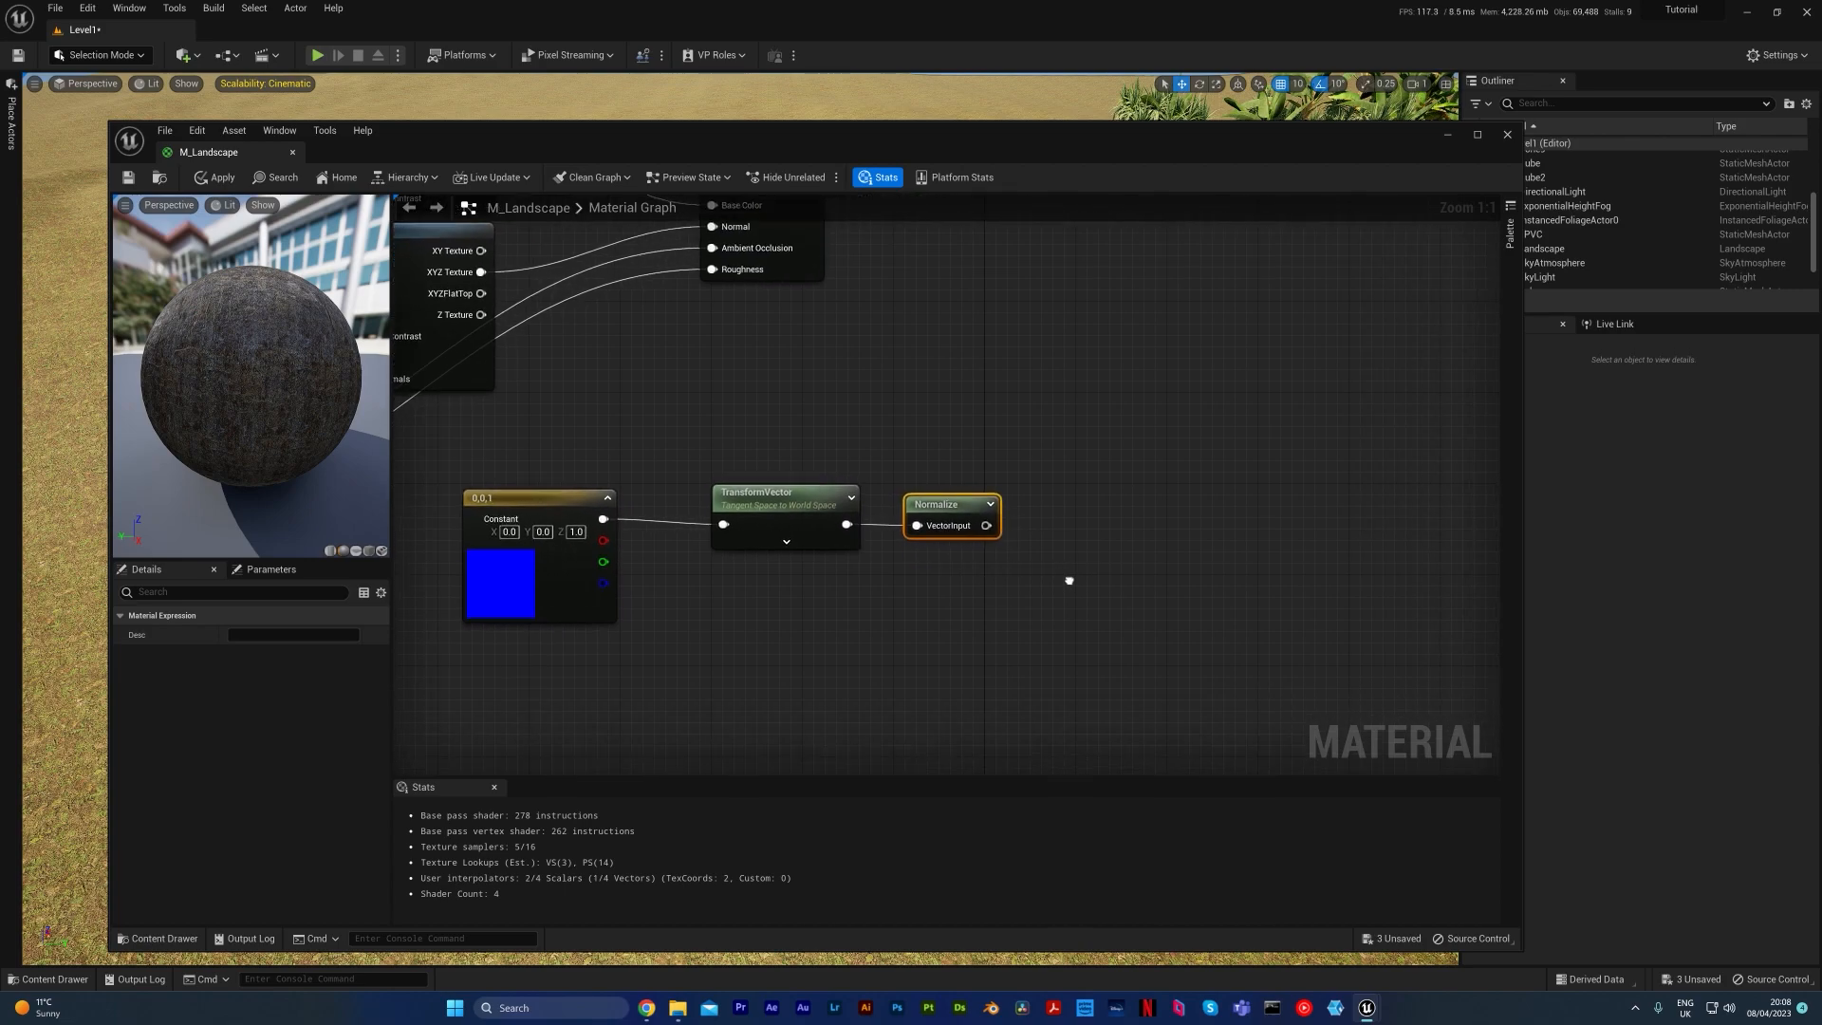
Step: Create a Dot node from the Normalize output, feeding input A, and move it up in line with Normalize
click(1104, 566)
drag(986, 526, 1081, 537)
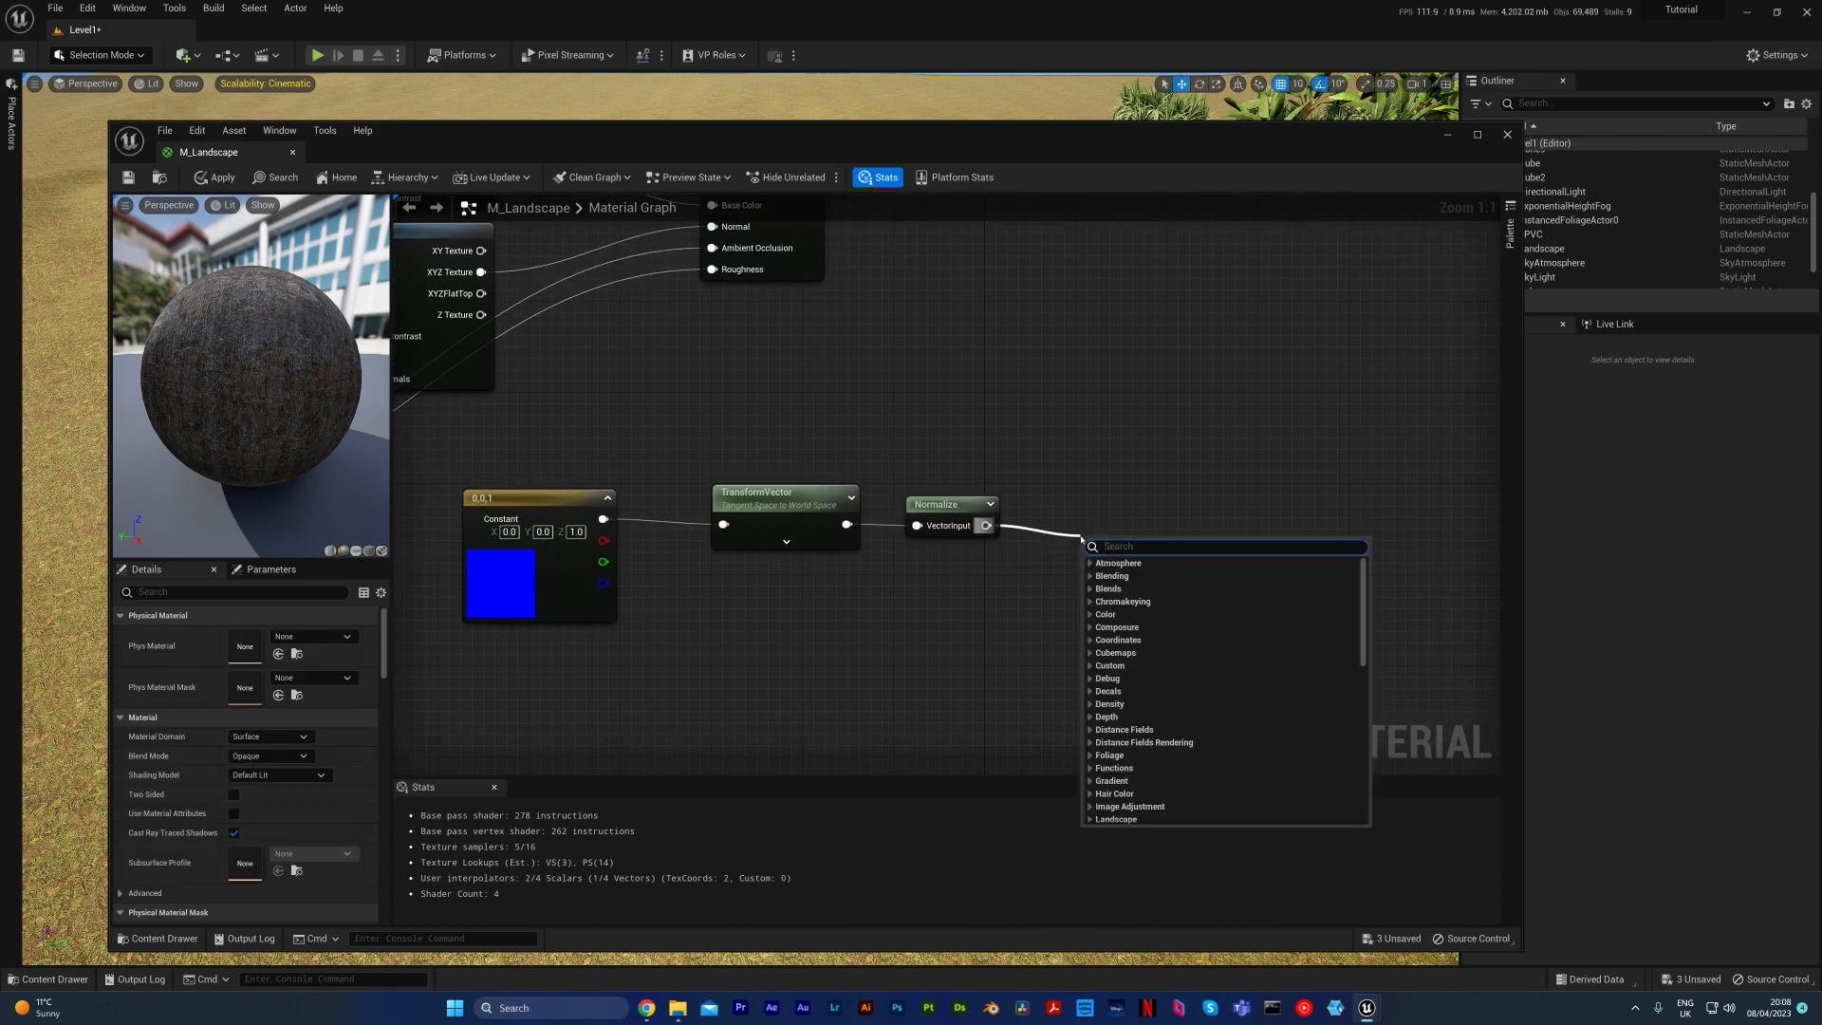
text(dot)
key(Return)
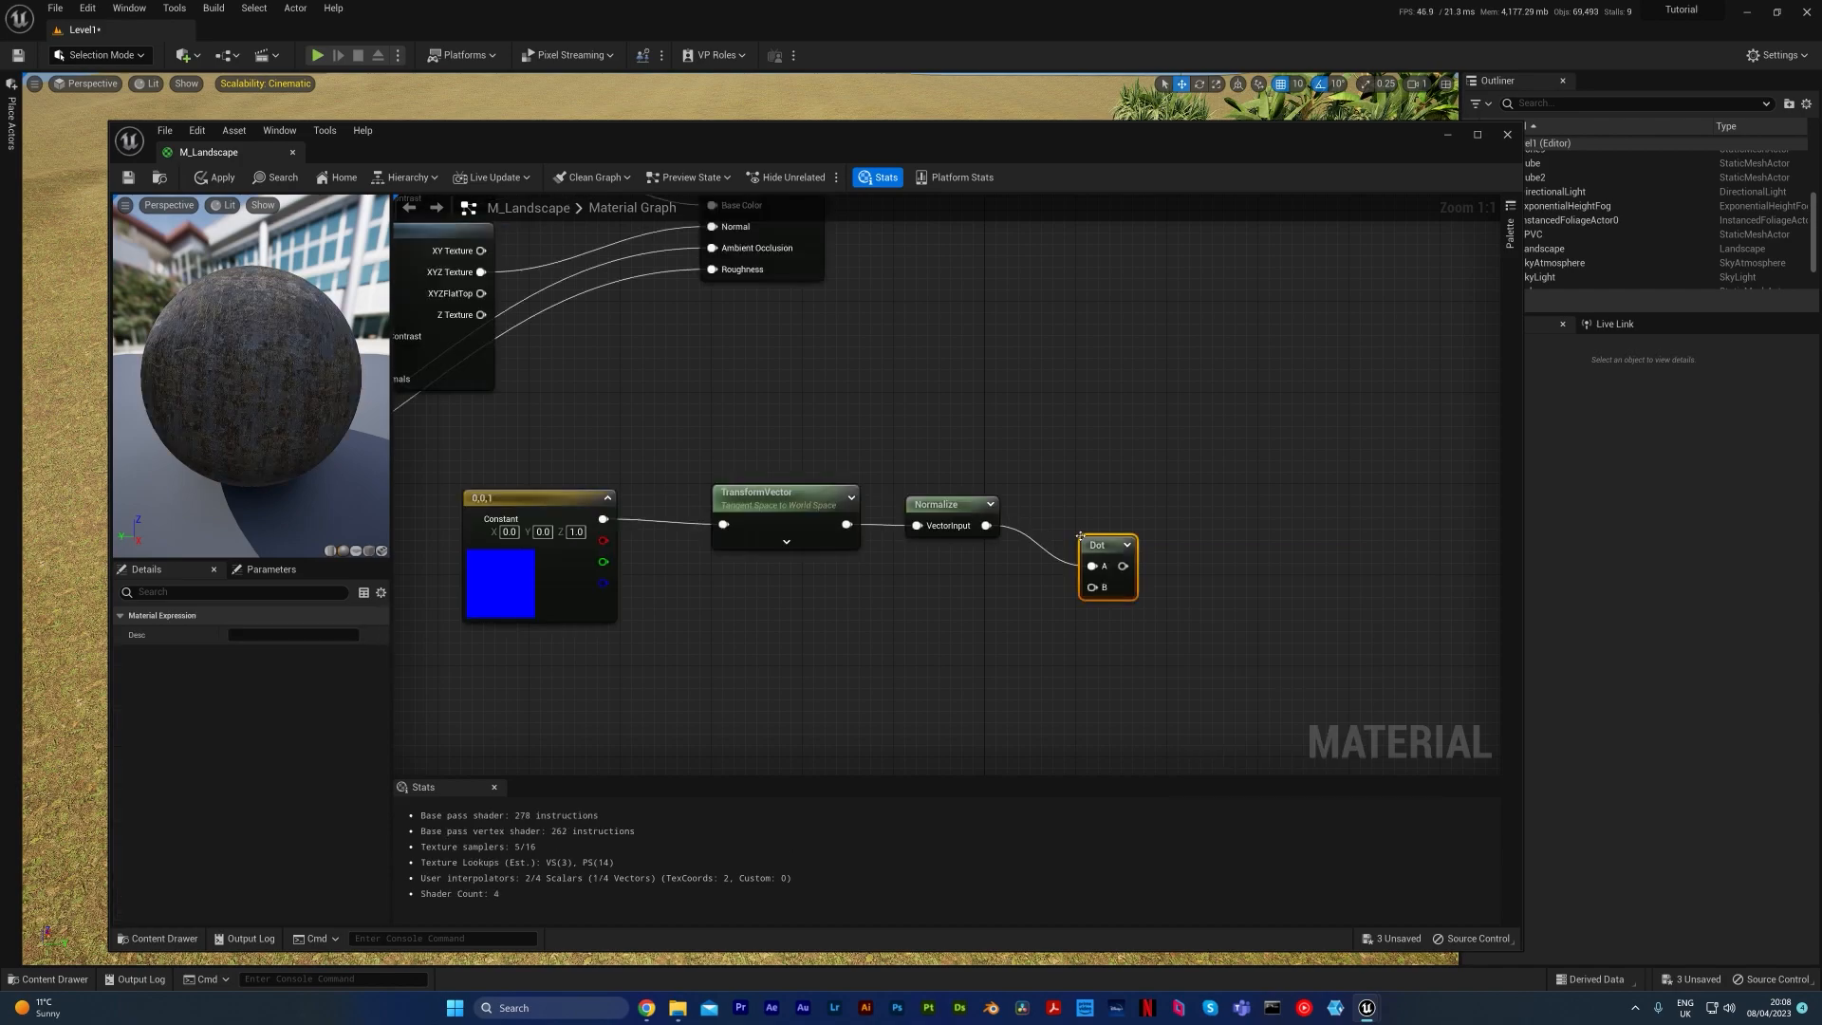
drag(1100, 544, 1097, 515)
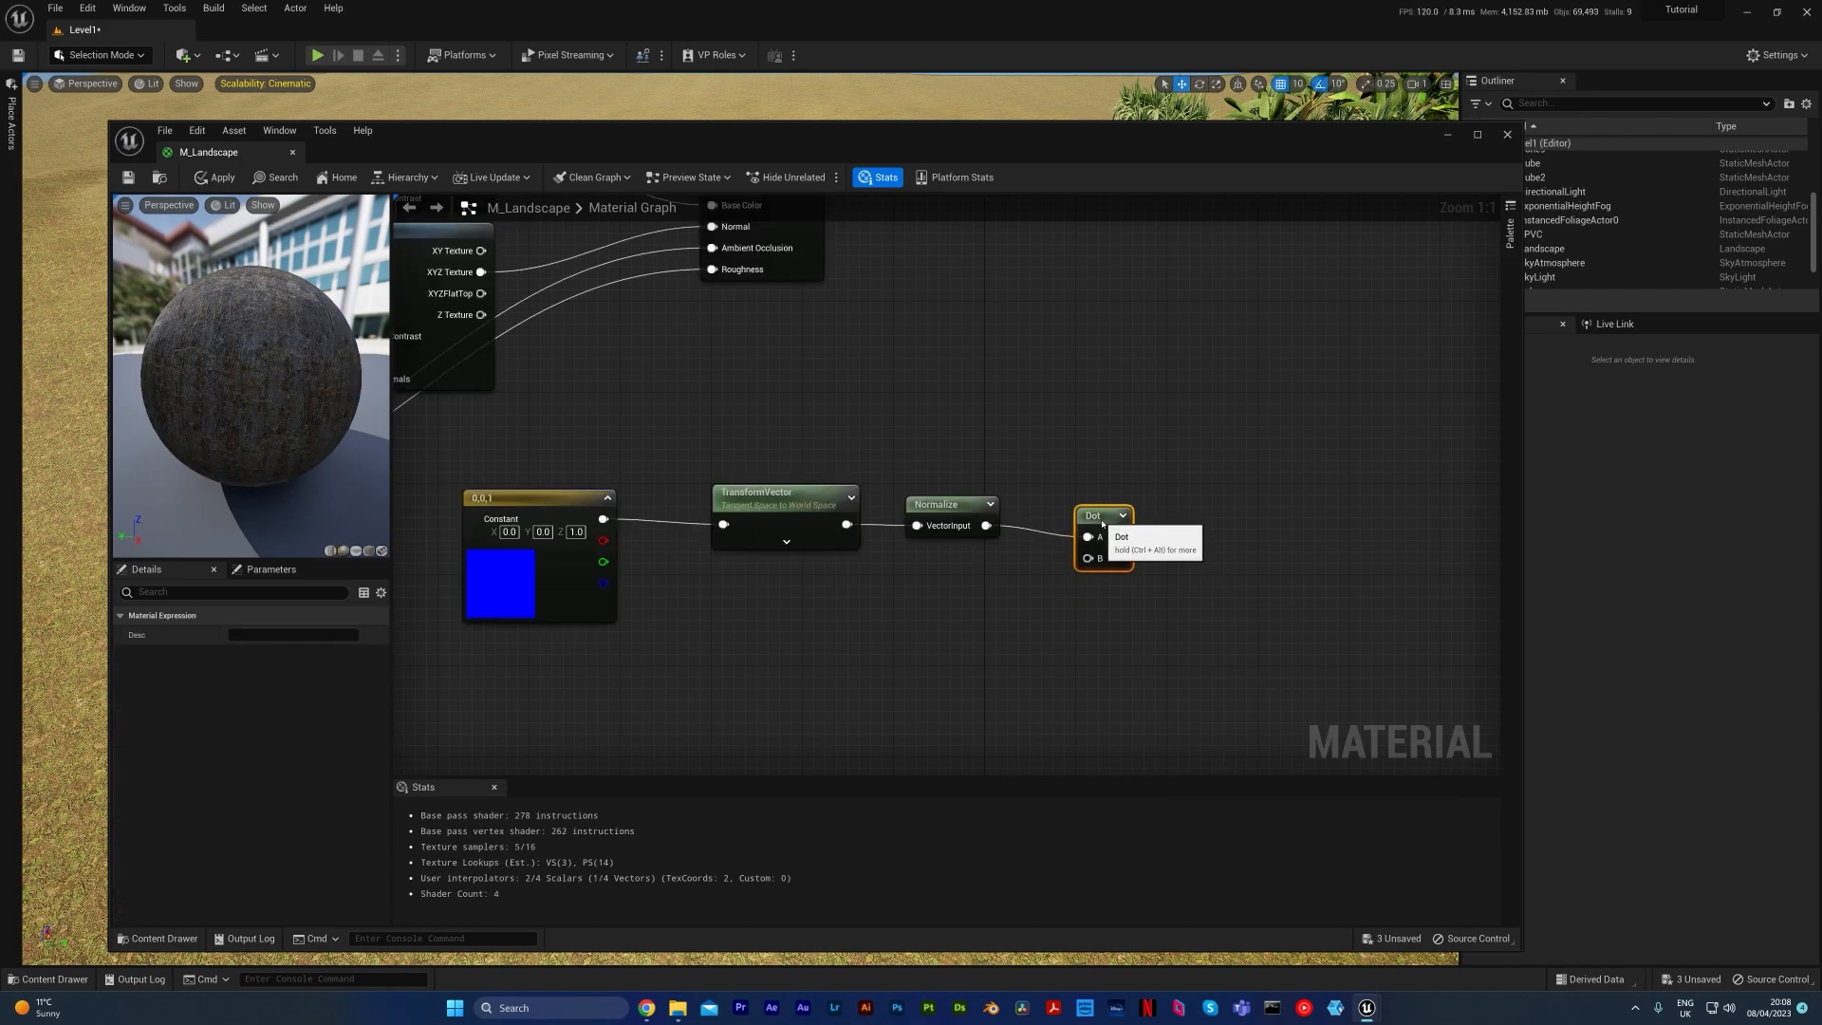
click(971, 601)
Step: Connect the Rocks WorldAlignedNormal XYZ Texture output to the B input of the Dot node
right_drag(970, 602, 1037, 683)
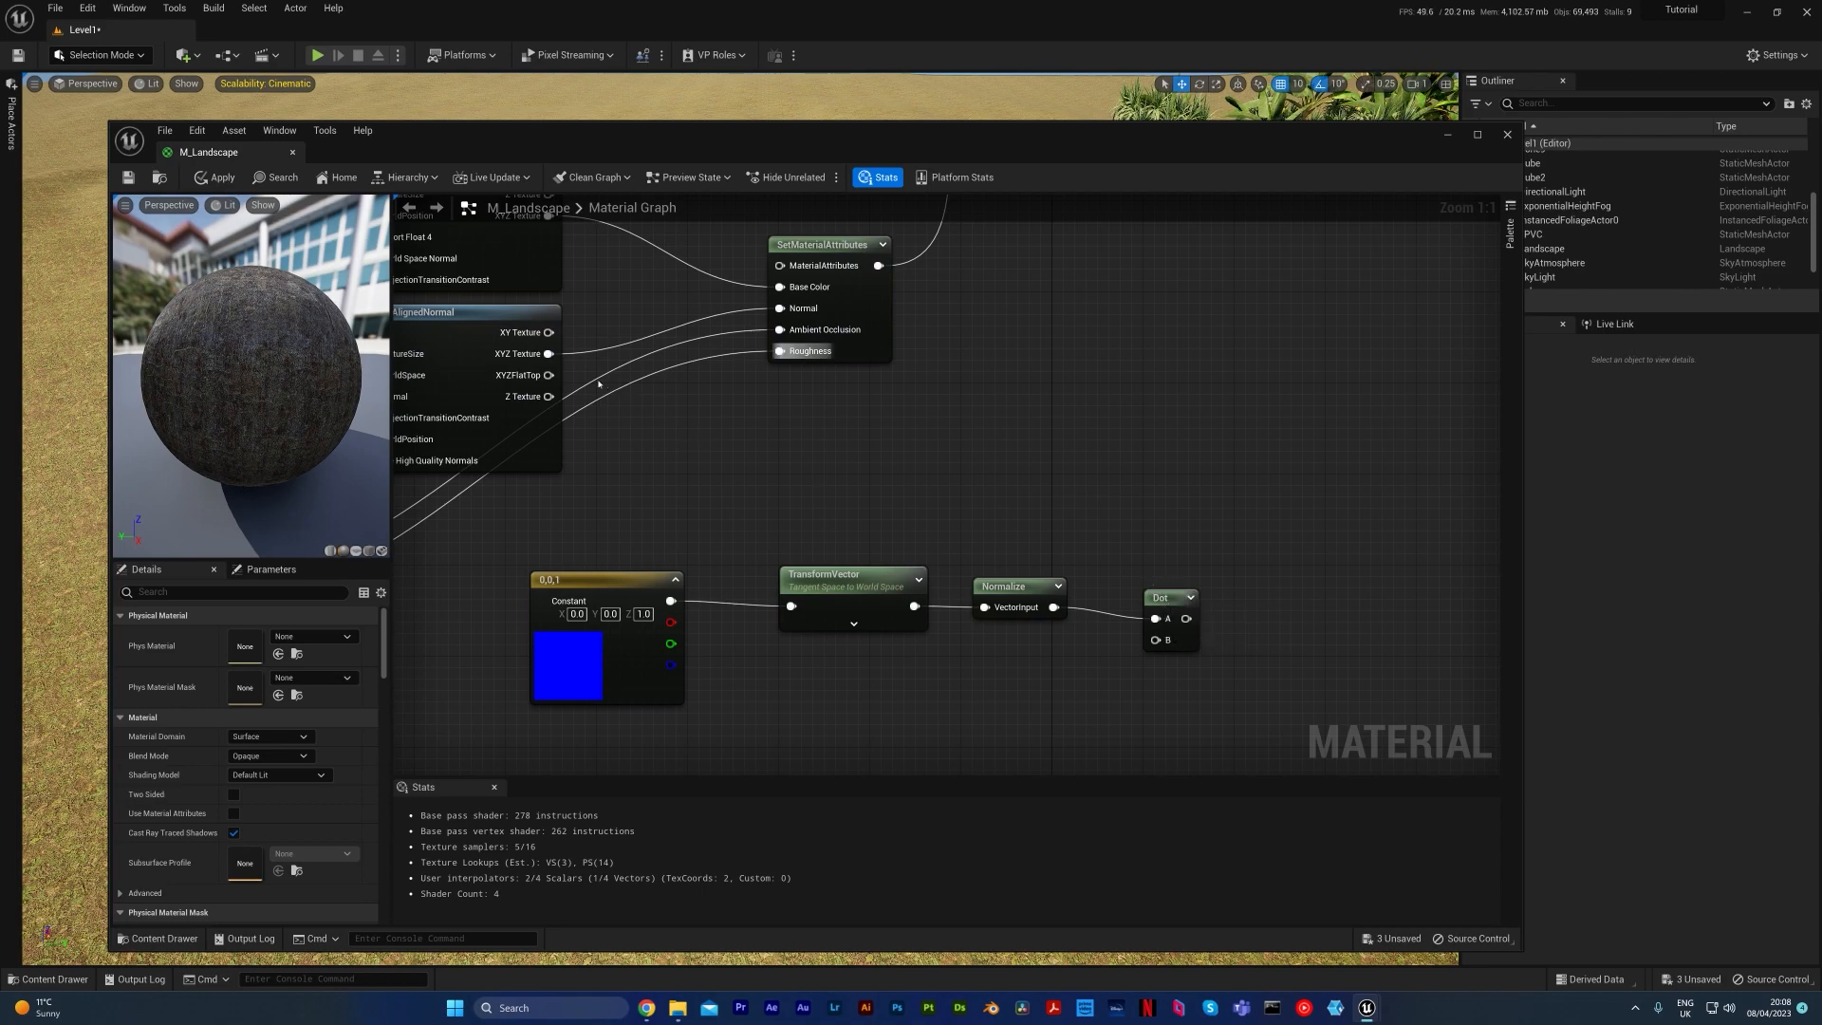
right_drag(741, 404, 1226, 456)
right_drag(618, 487, 667, 569)
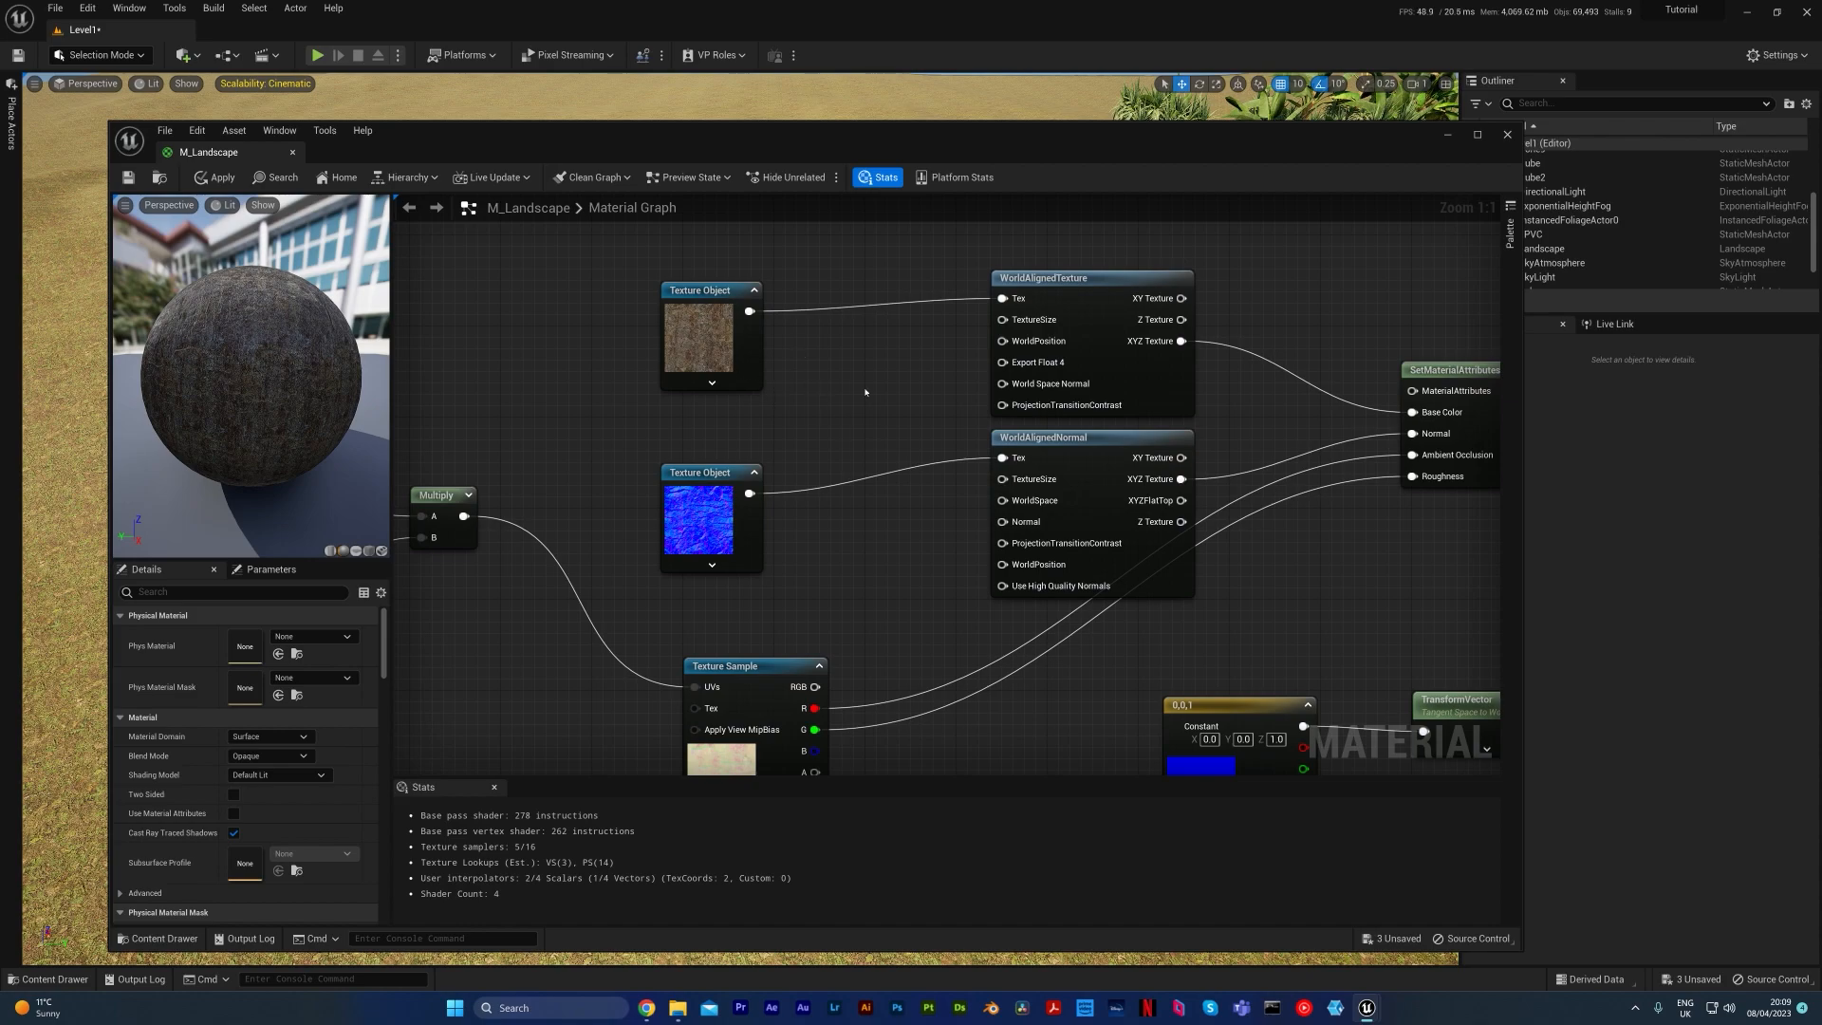
right_drag(847, 421, 567, 338)
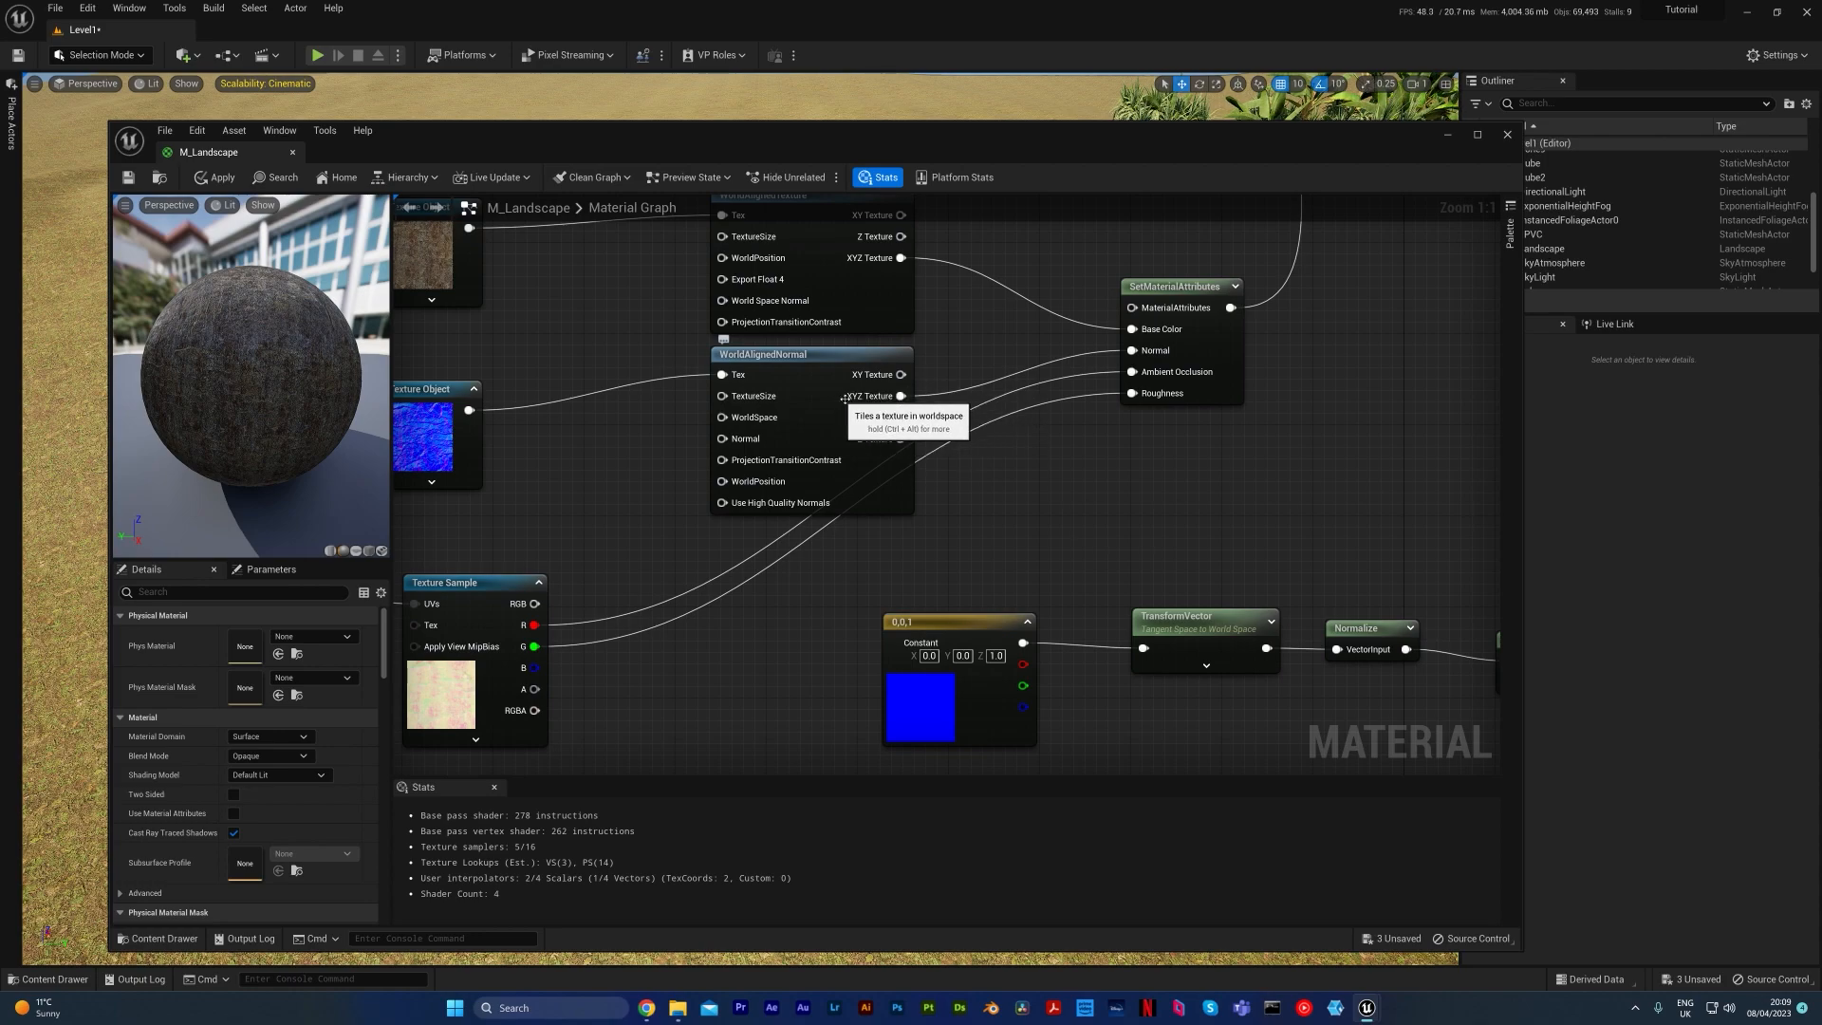
drag(899, 395, 1037, 683)
right_drag(1112, 710, 1296, 622)
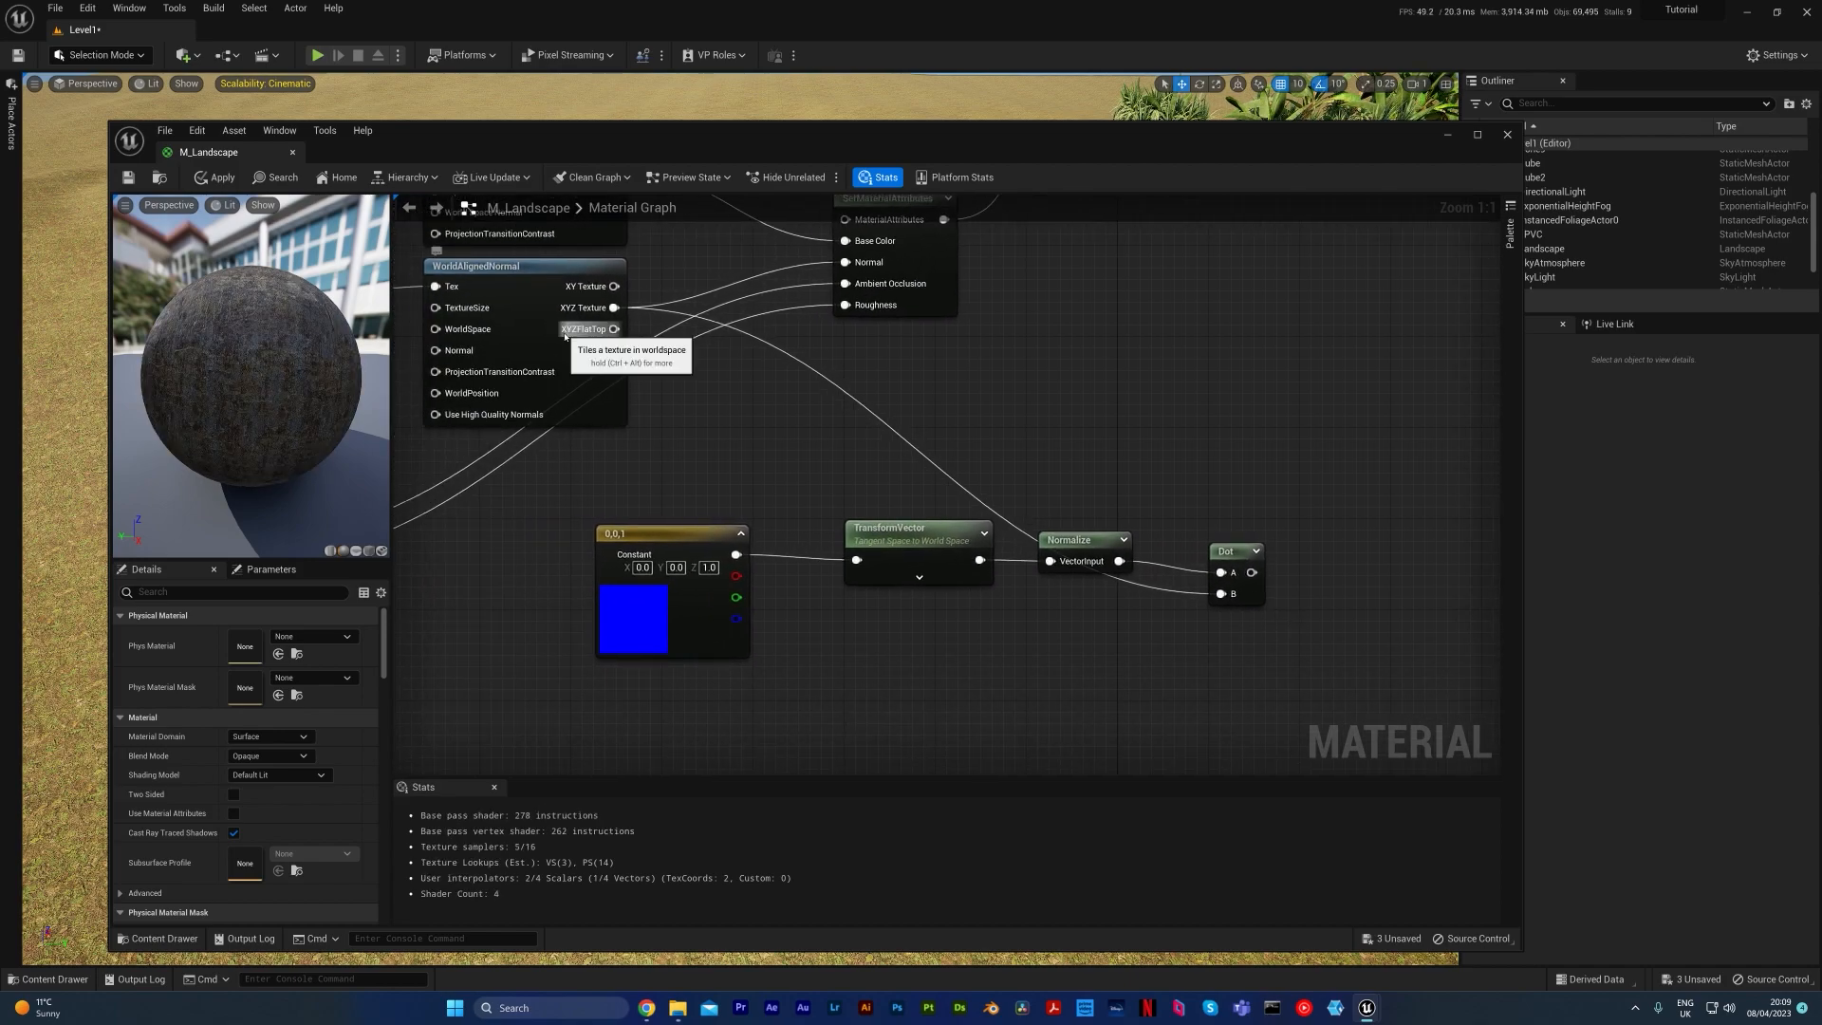
Step: Add a LinearInterpolate node beside the Dot node and connect the Dot output to its Alpha input
right_drag(512, 350, 711, 358)
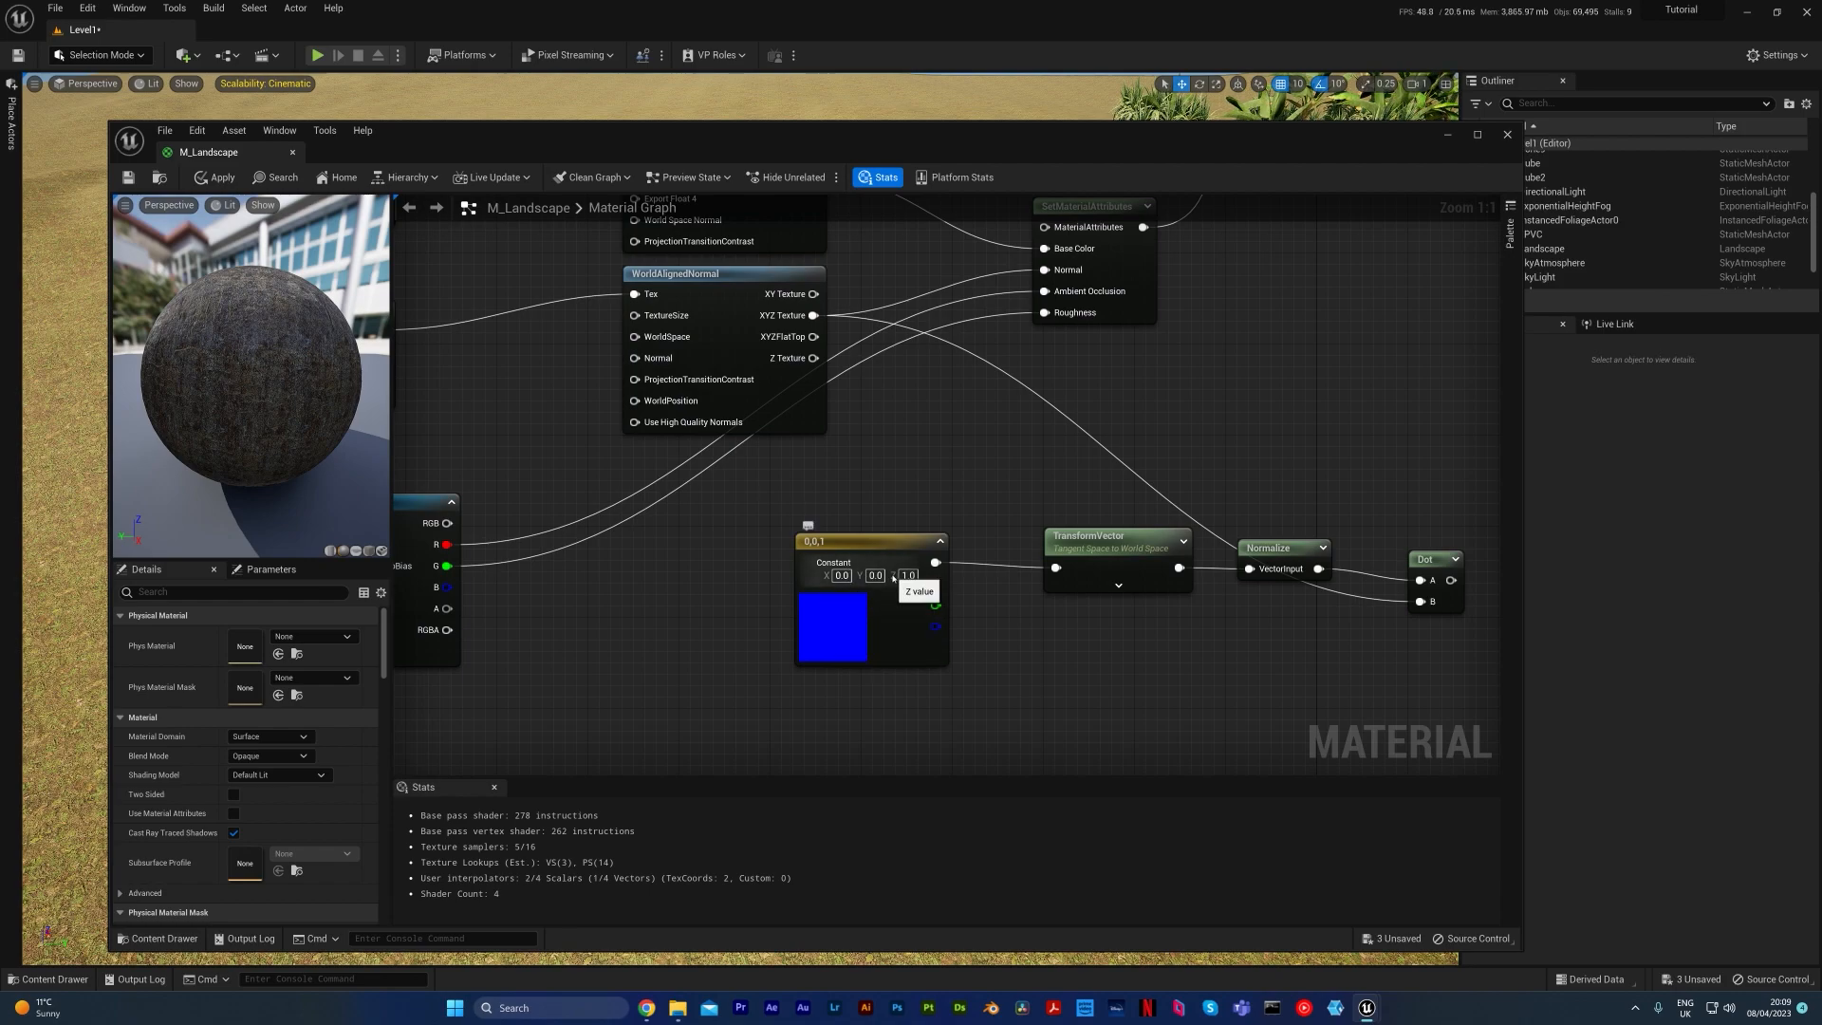
right_drag(1051, 657, 930, 653)
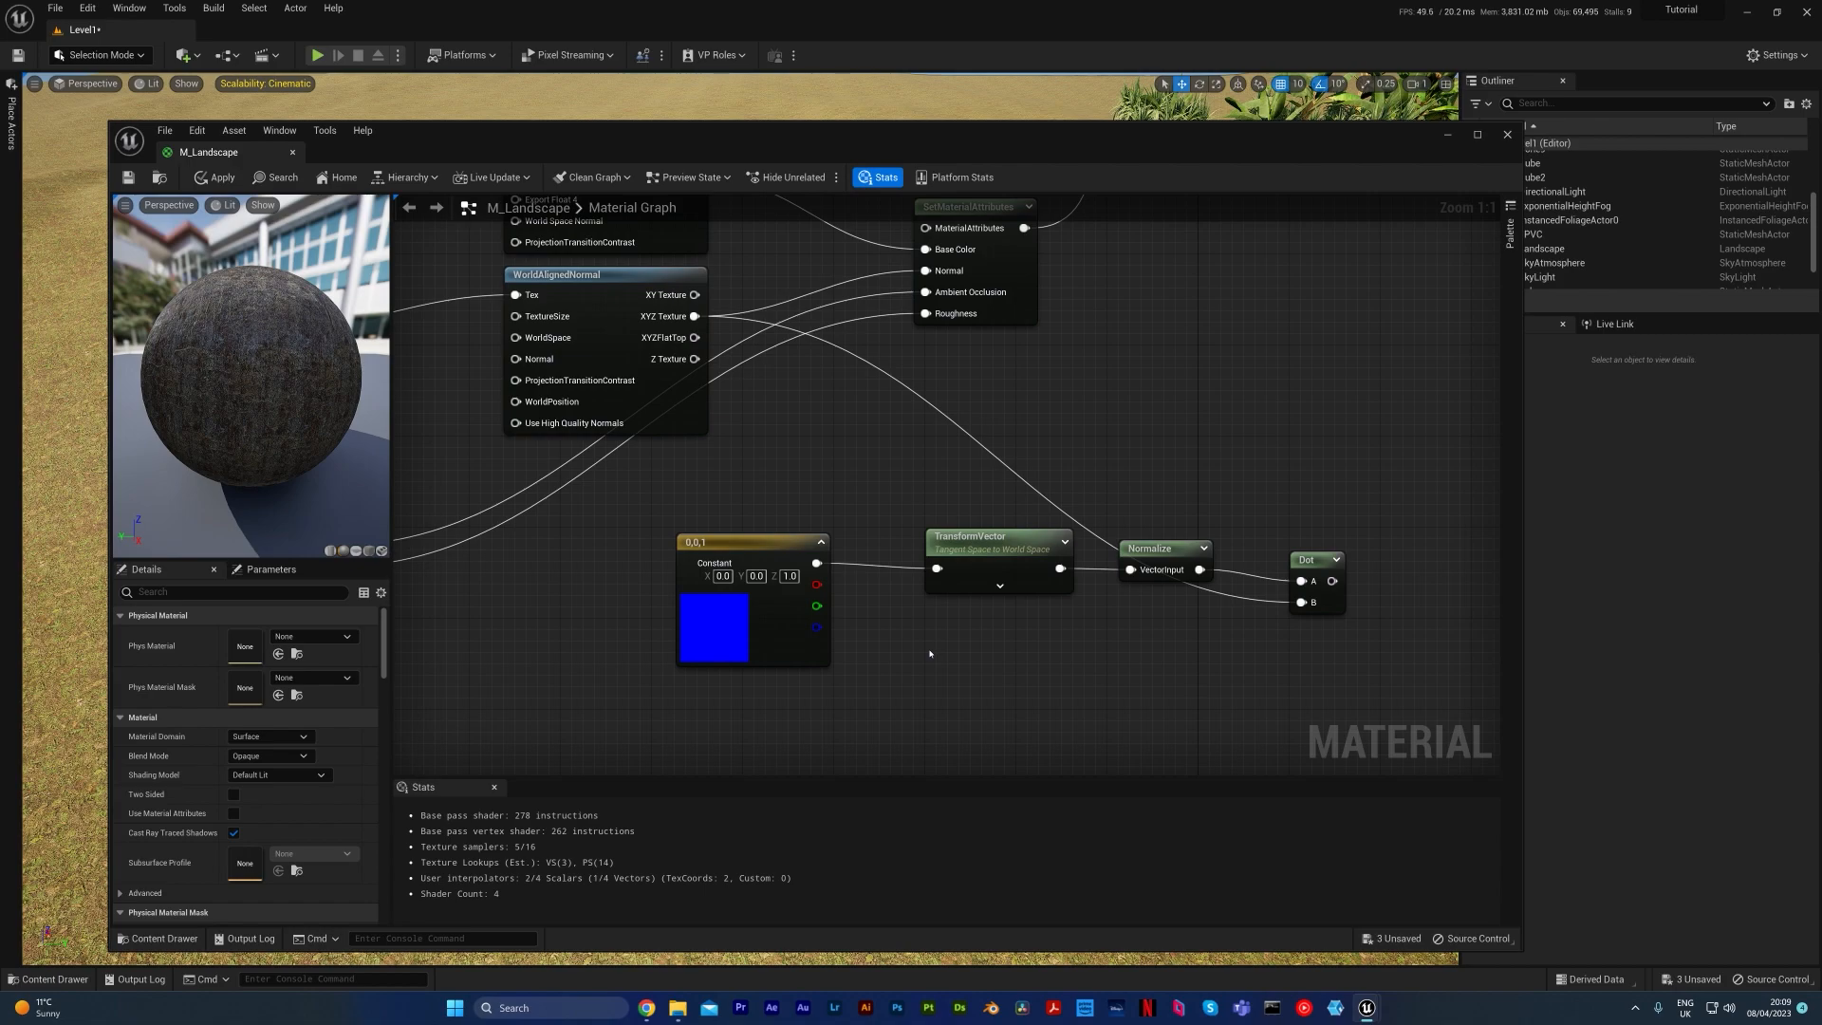
right_drag(1060, 653, 612, 607)
right_drag(997, 537, 951, 549)
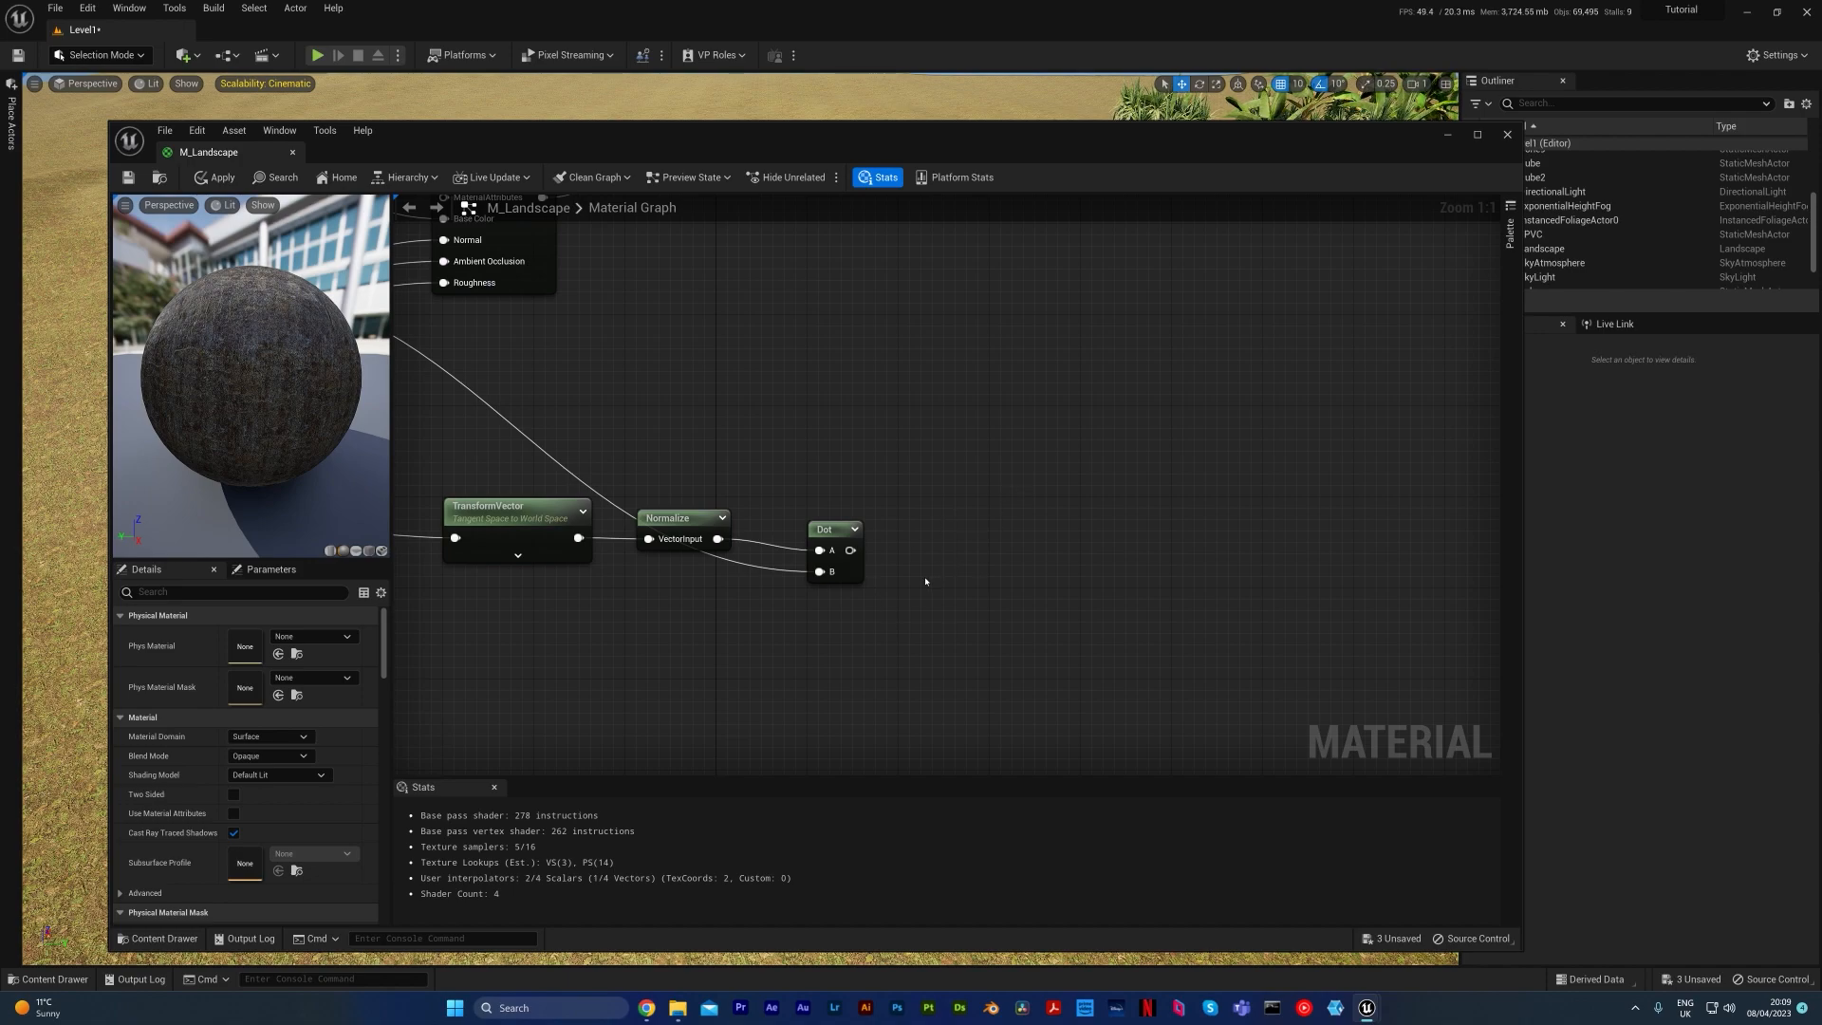
right_drag(917, 568, 891, 522)
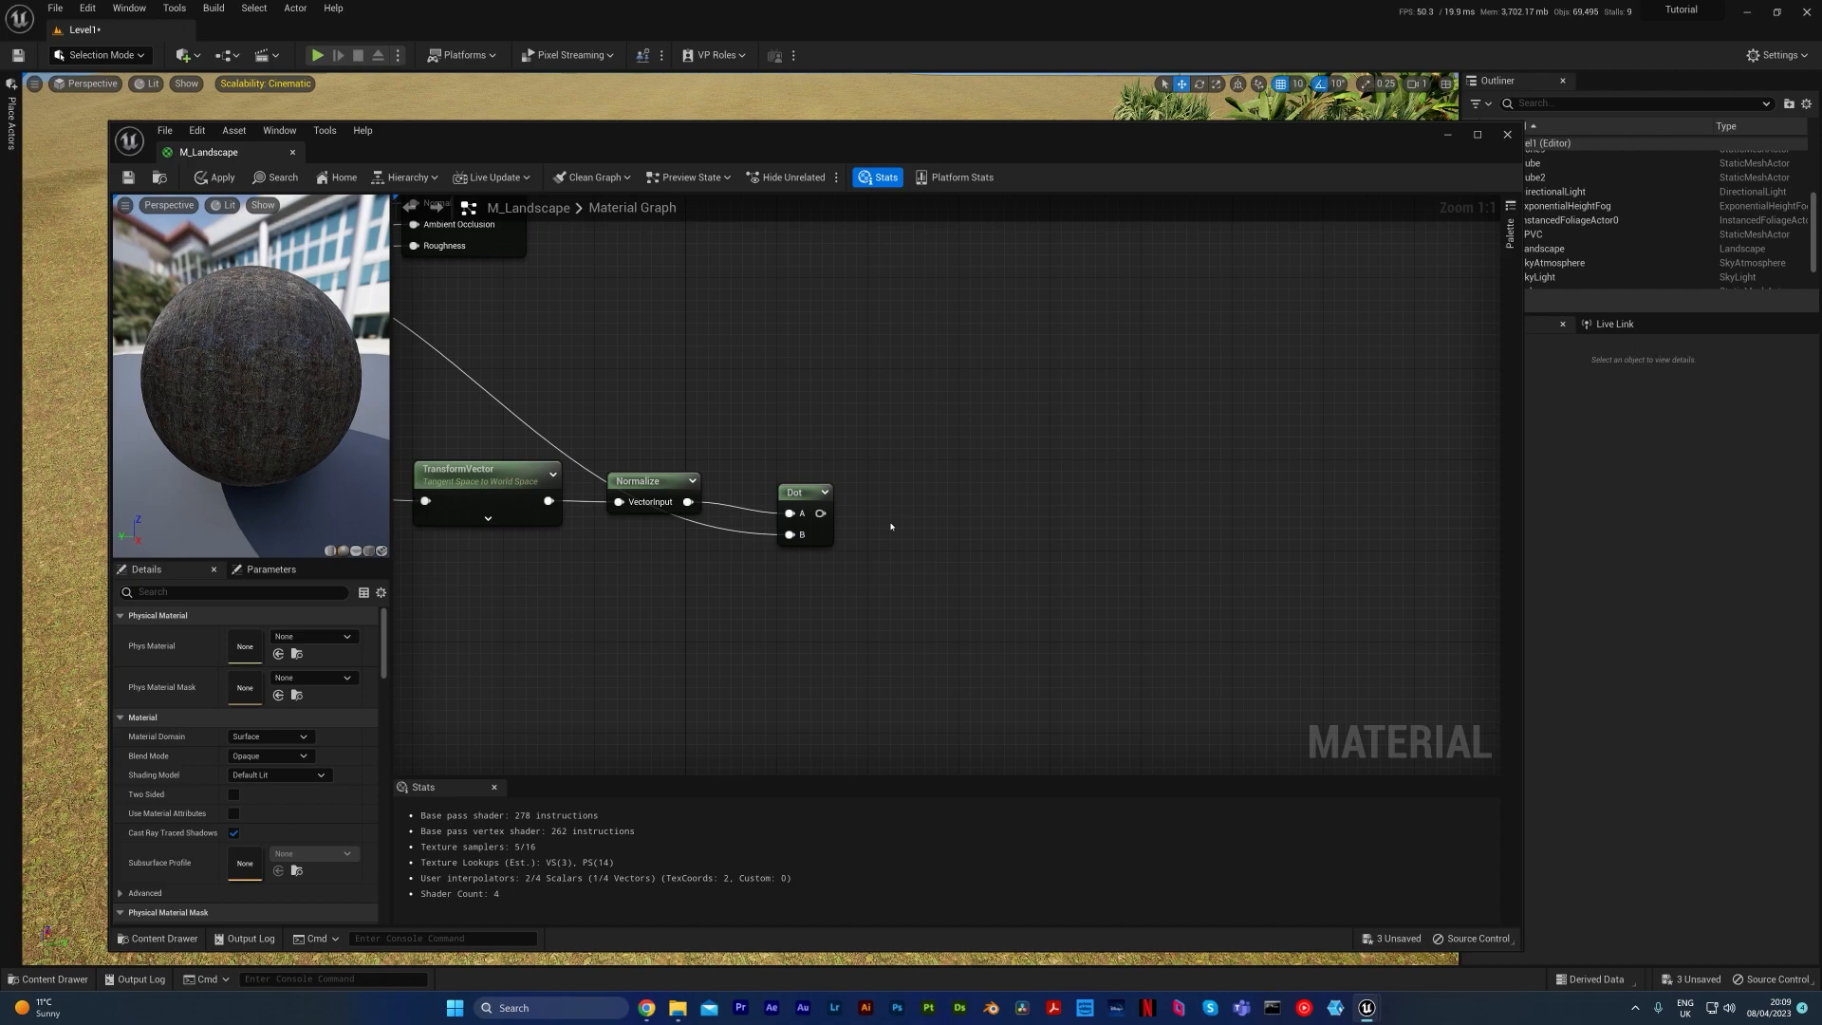
right_click(935, 503)
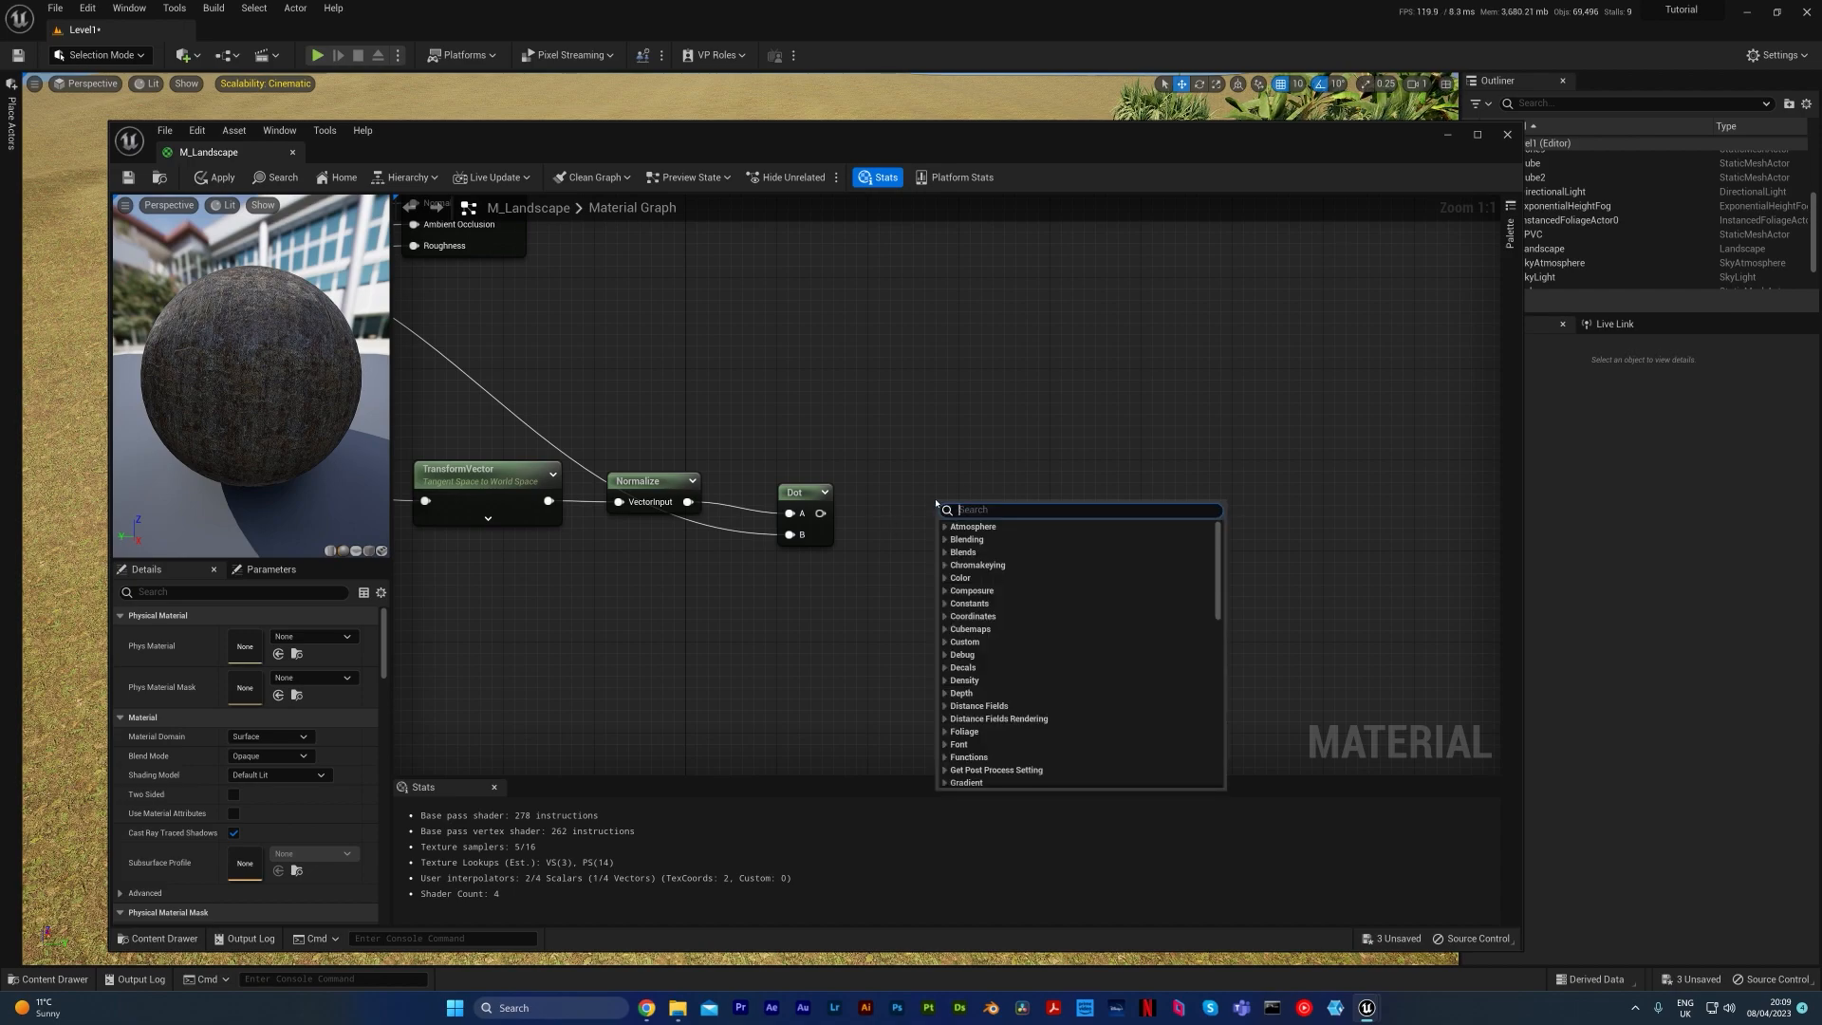
text(ler)
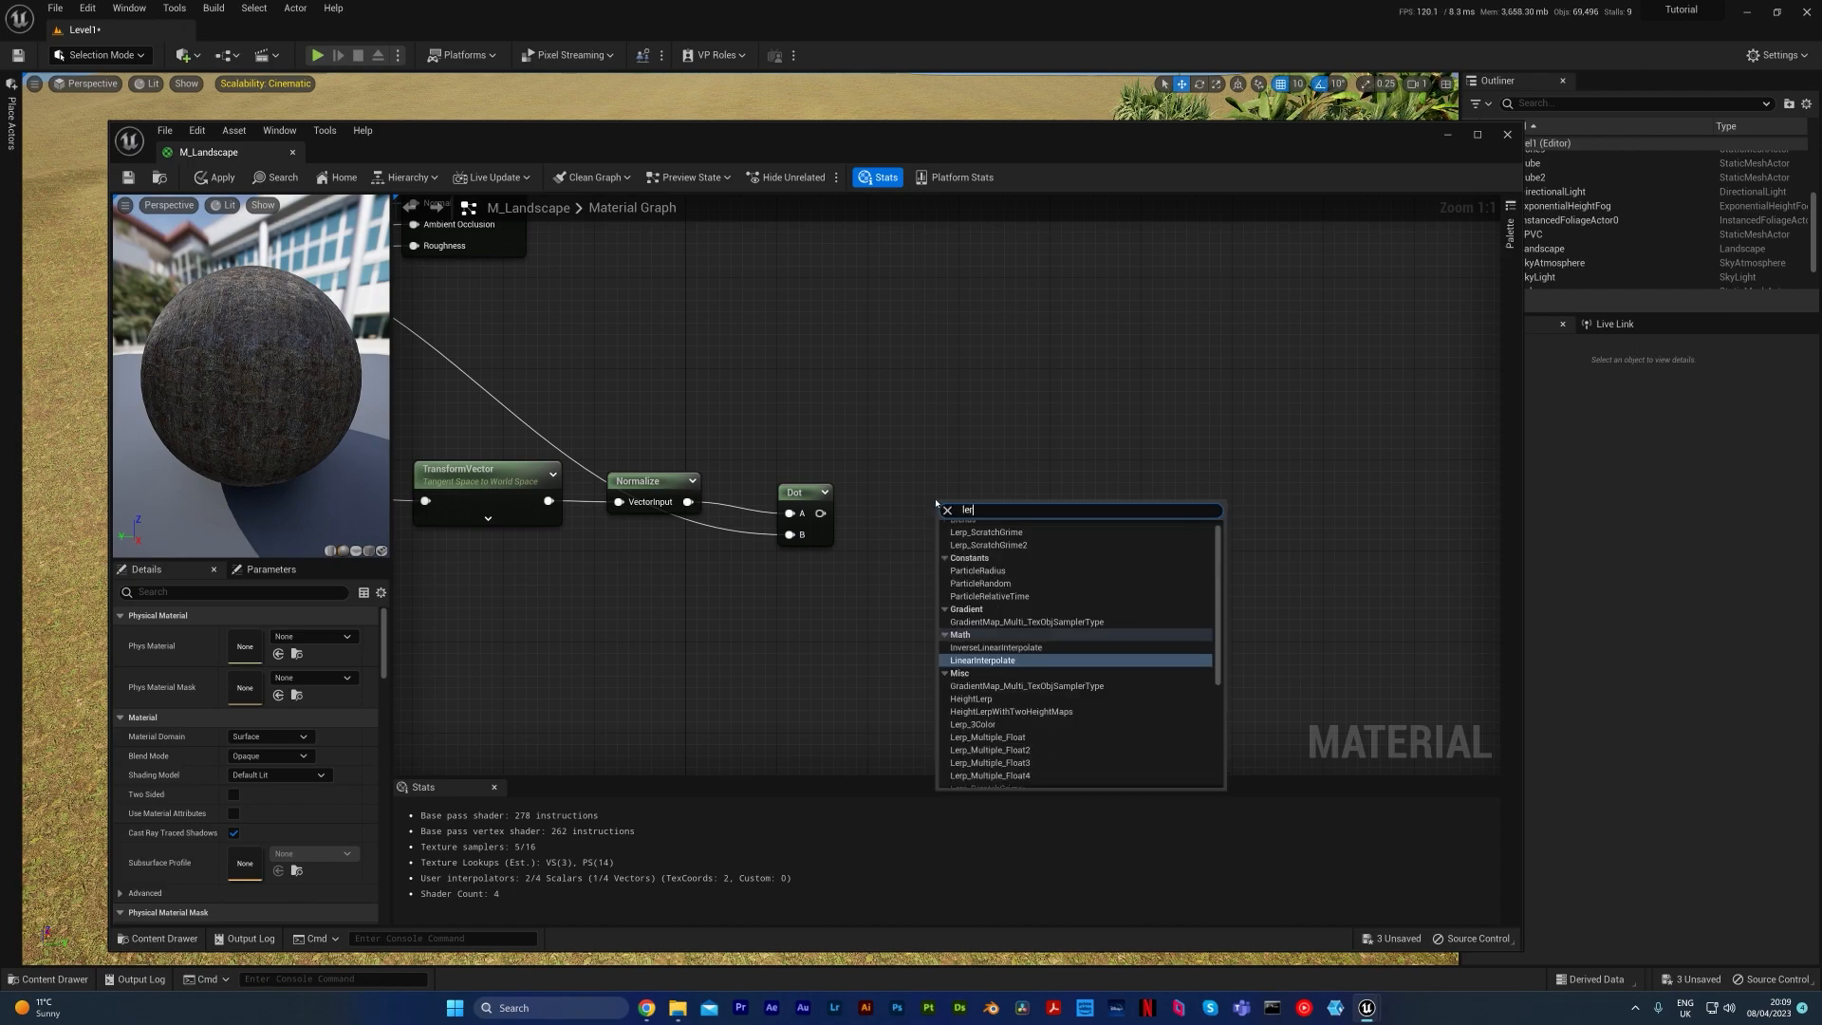
key(Return)
drag(981, 502, 950, 442)
right_drag(960, 607, 999, 606)
click(945, 589)
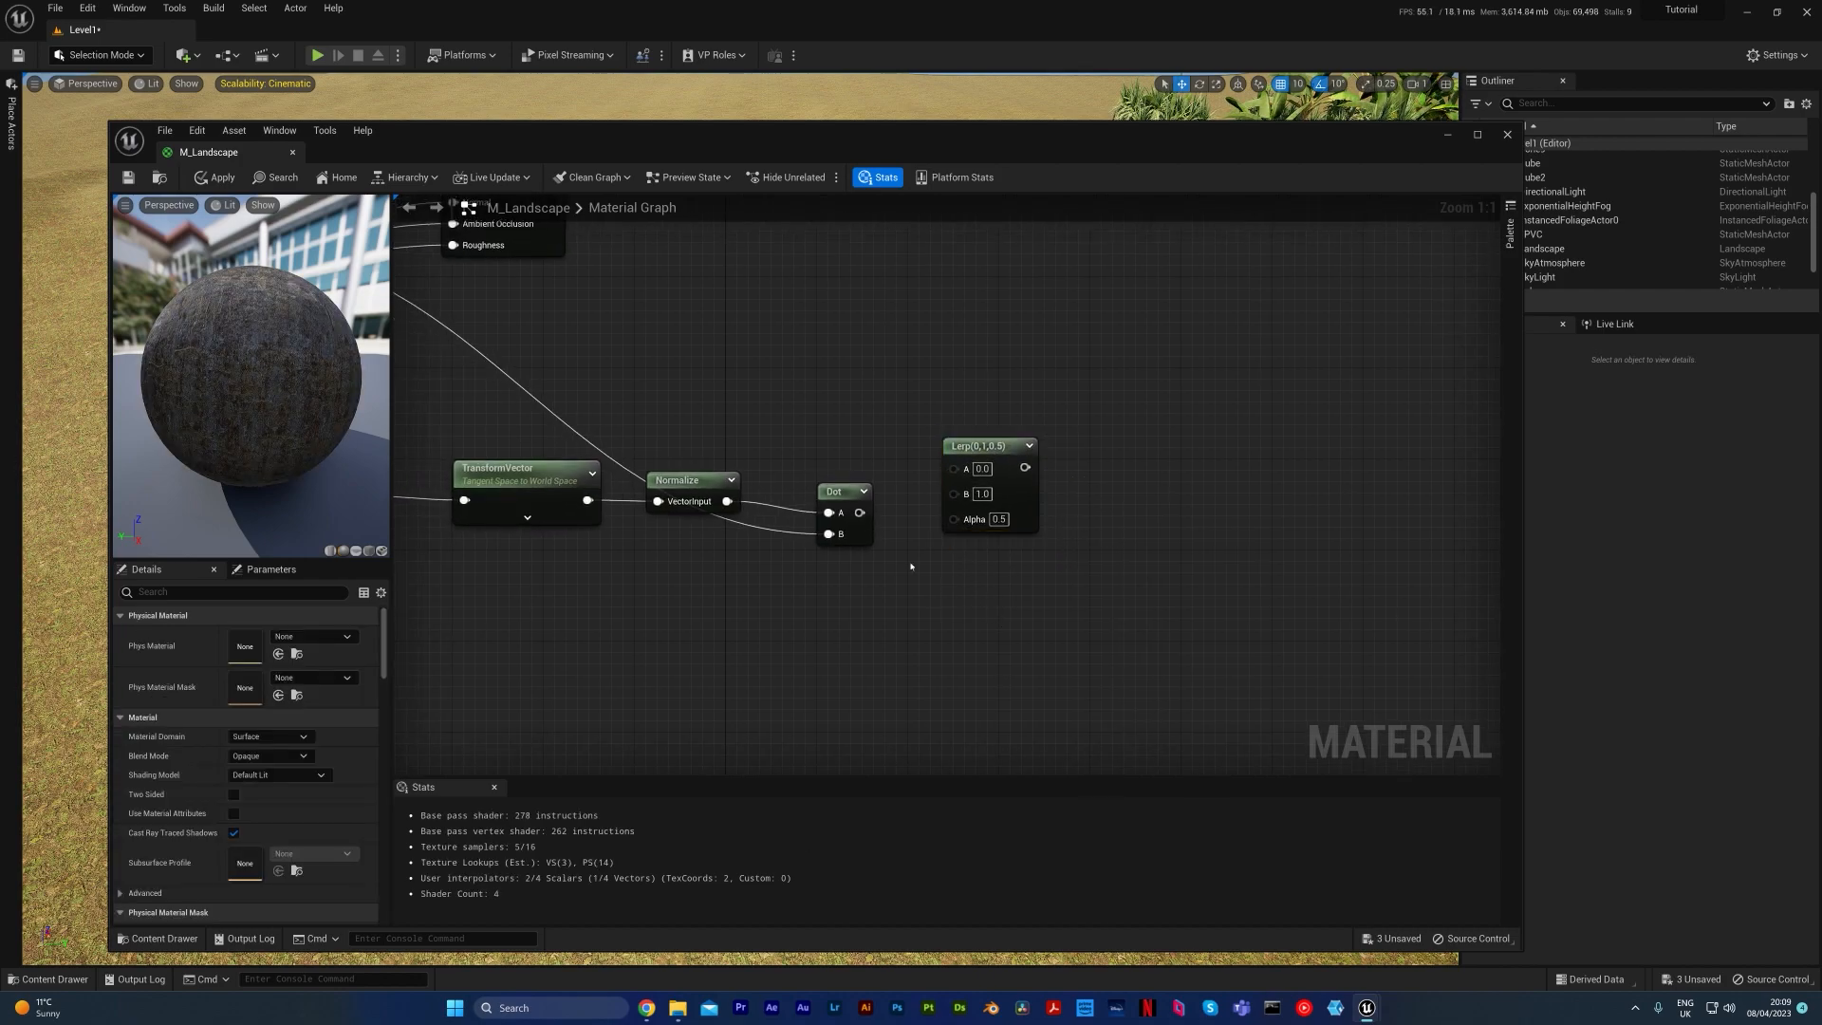
drag(858, 513, 973, 529)
Step: Add a CheapContrast node beside the Lerp and connect the Lerp output to its In (S) input
right_drag(1221, 493, 1175, 509)
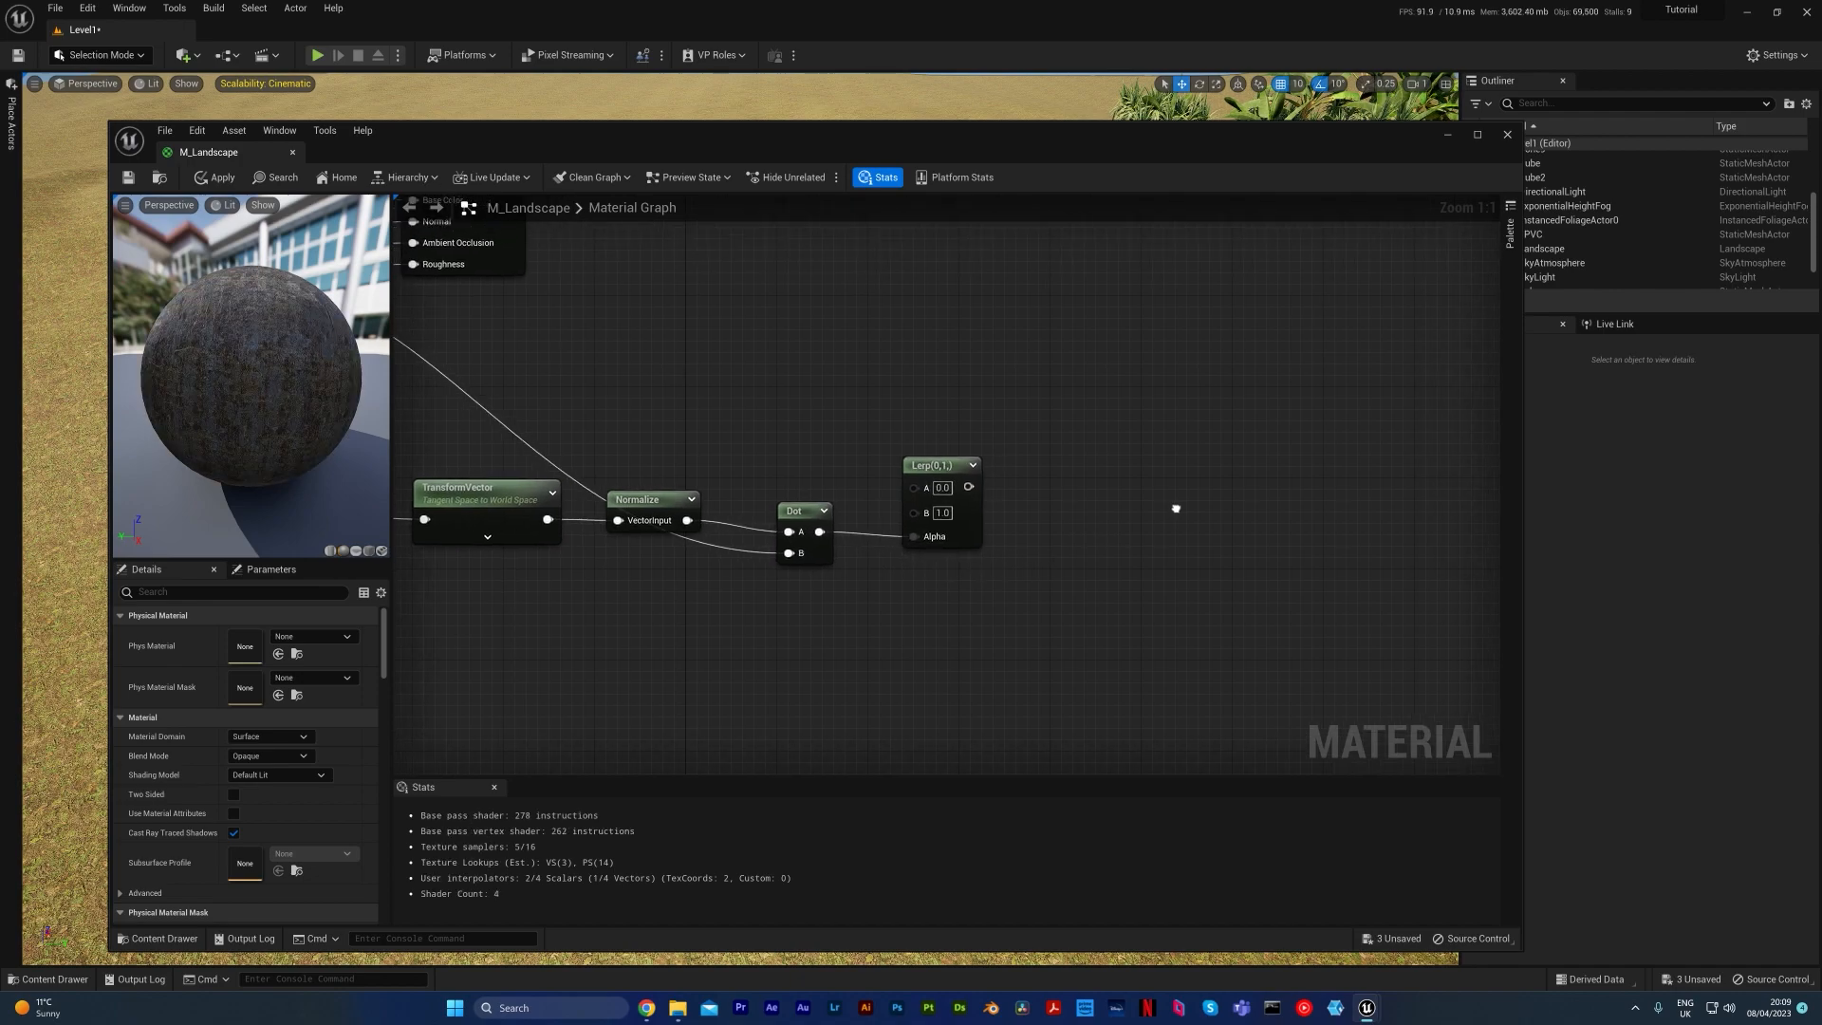
right_click(1080, 440)
text(cheap)
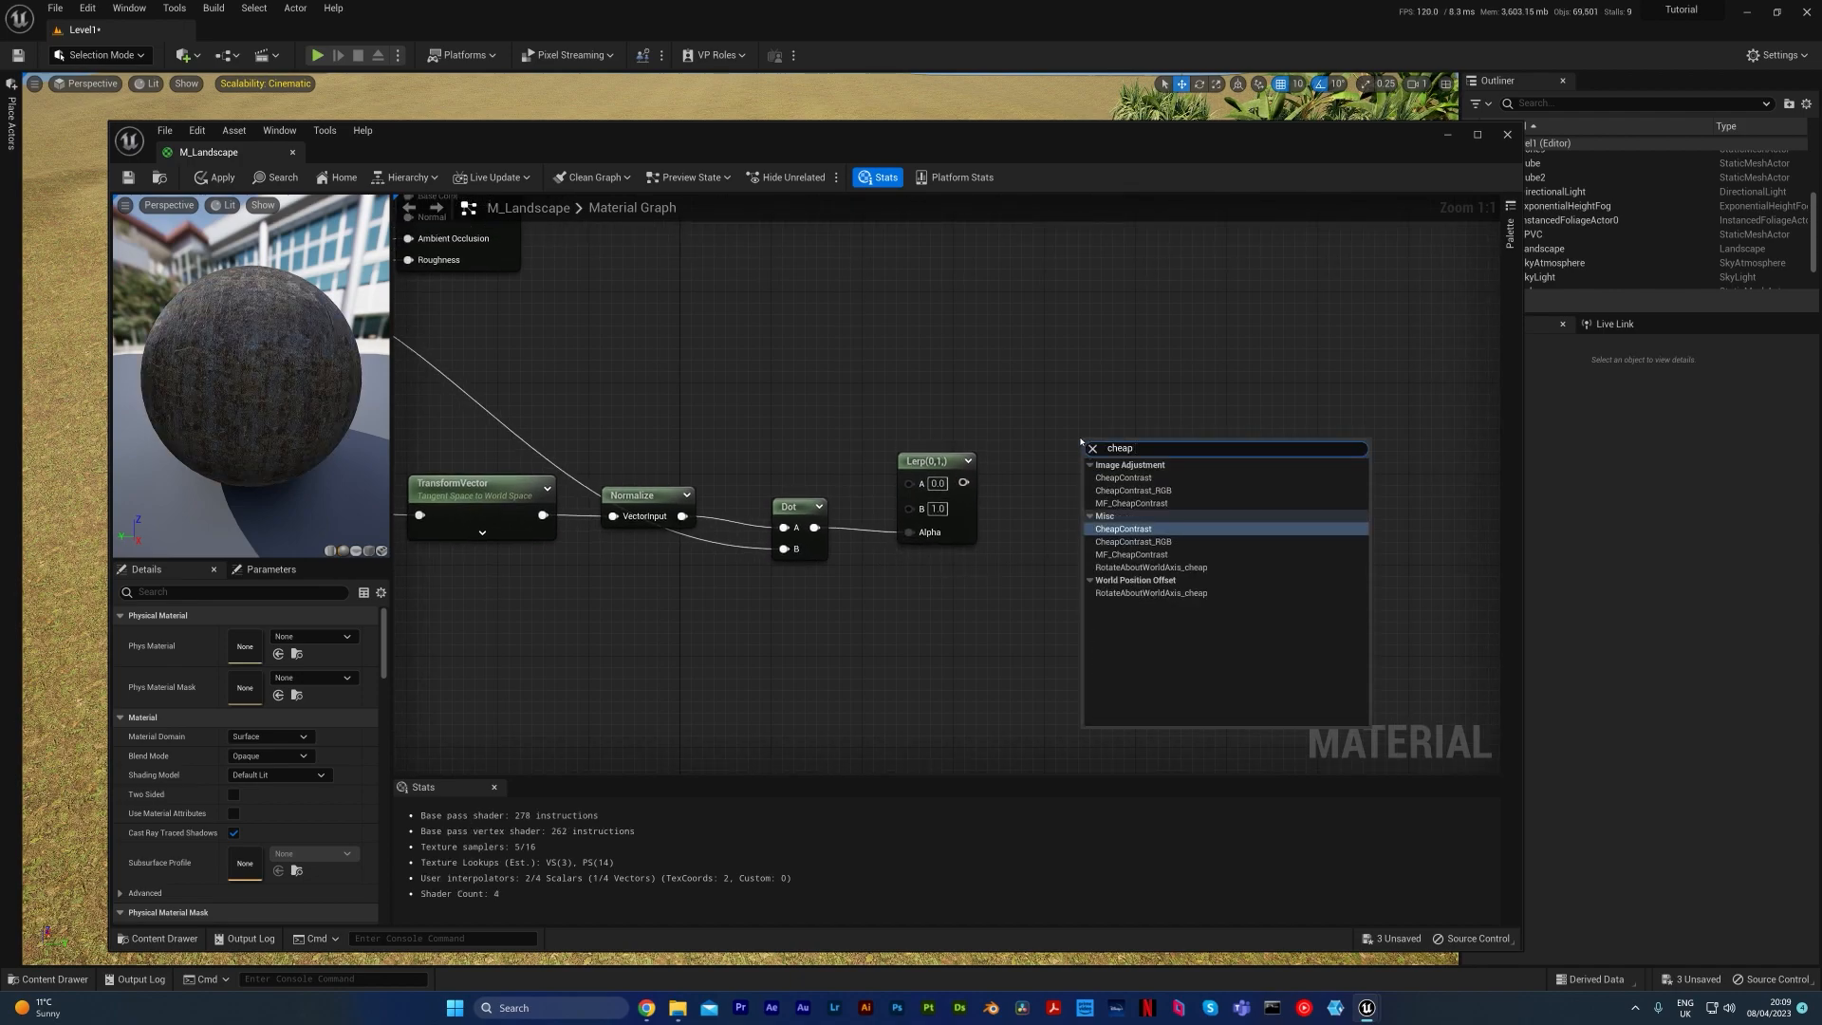
key(Return)
drag(963, 482, 1101, 469)
Step: Connect the CheapContrast Result output to the Alpha input of MatLayerBlend_Standard
right_drag(1151, 573, 1052, 686)
scroll(1049, 675, down, 3)
right_drag(1065, 482, 976, 452)
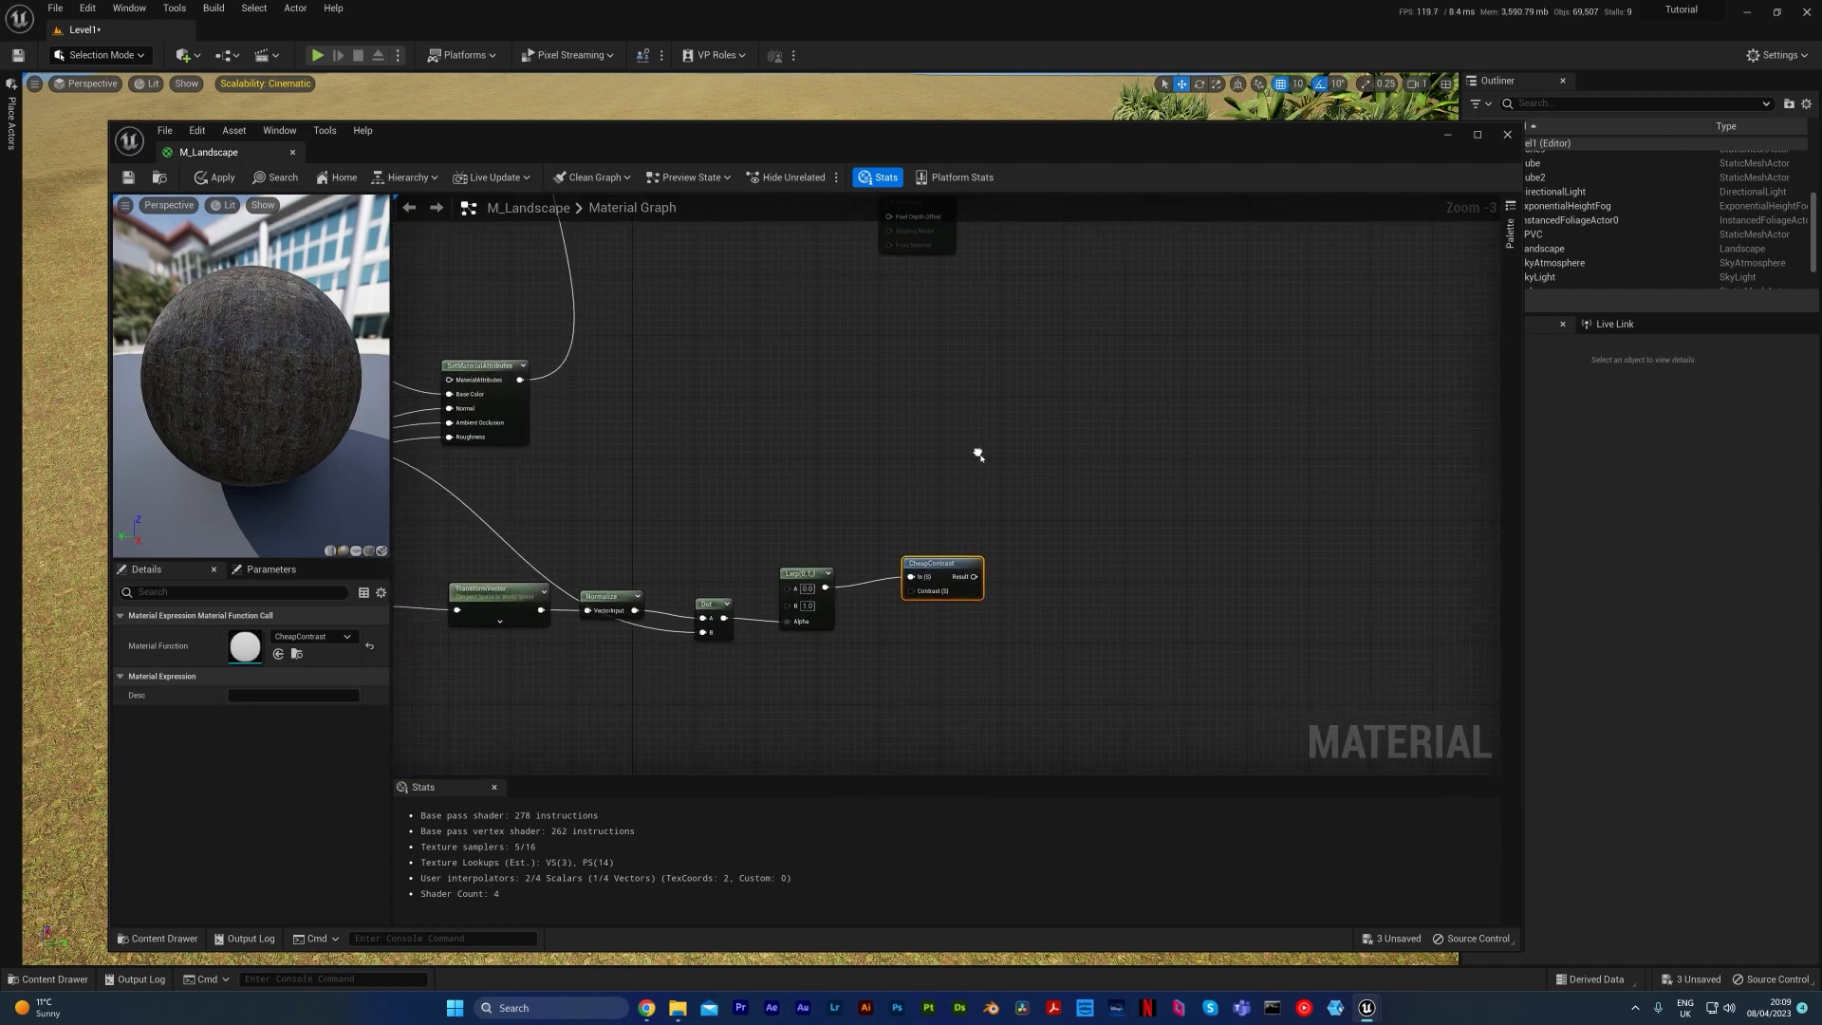
scroll(987, 570, up, 3)
drag(951, 569, 943, 392)
scroll(944, 393, down, 5)
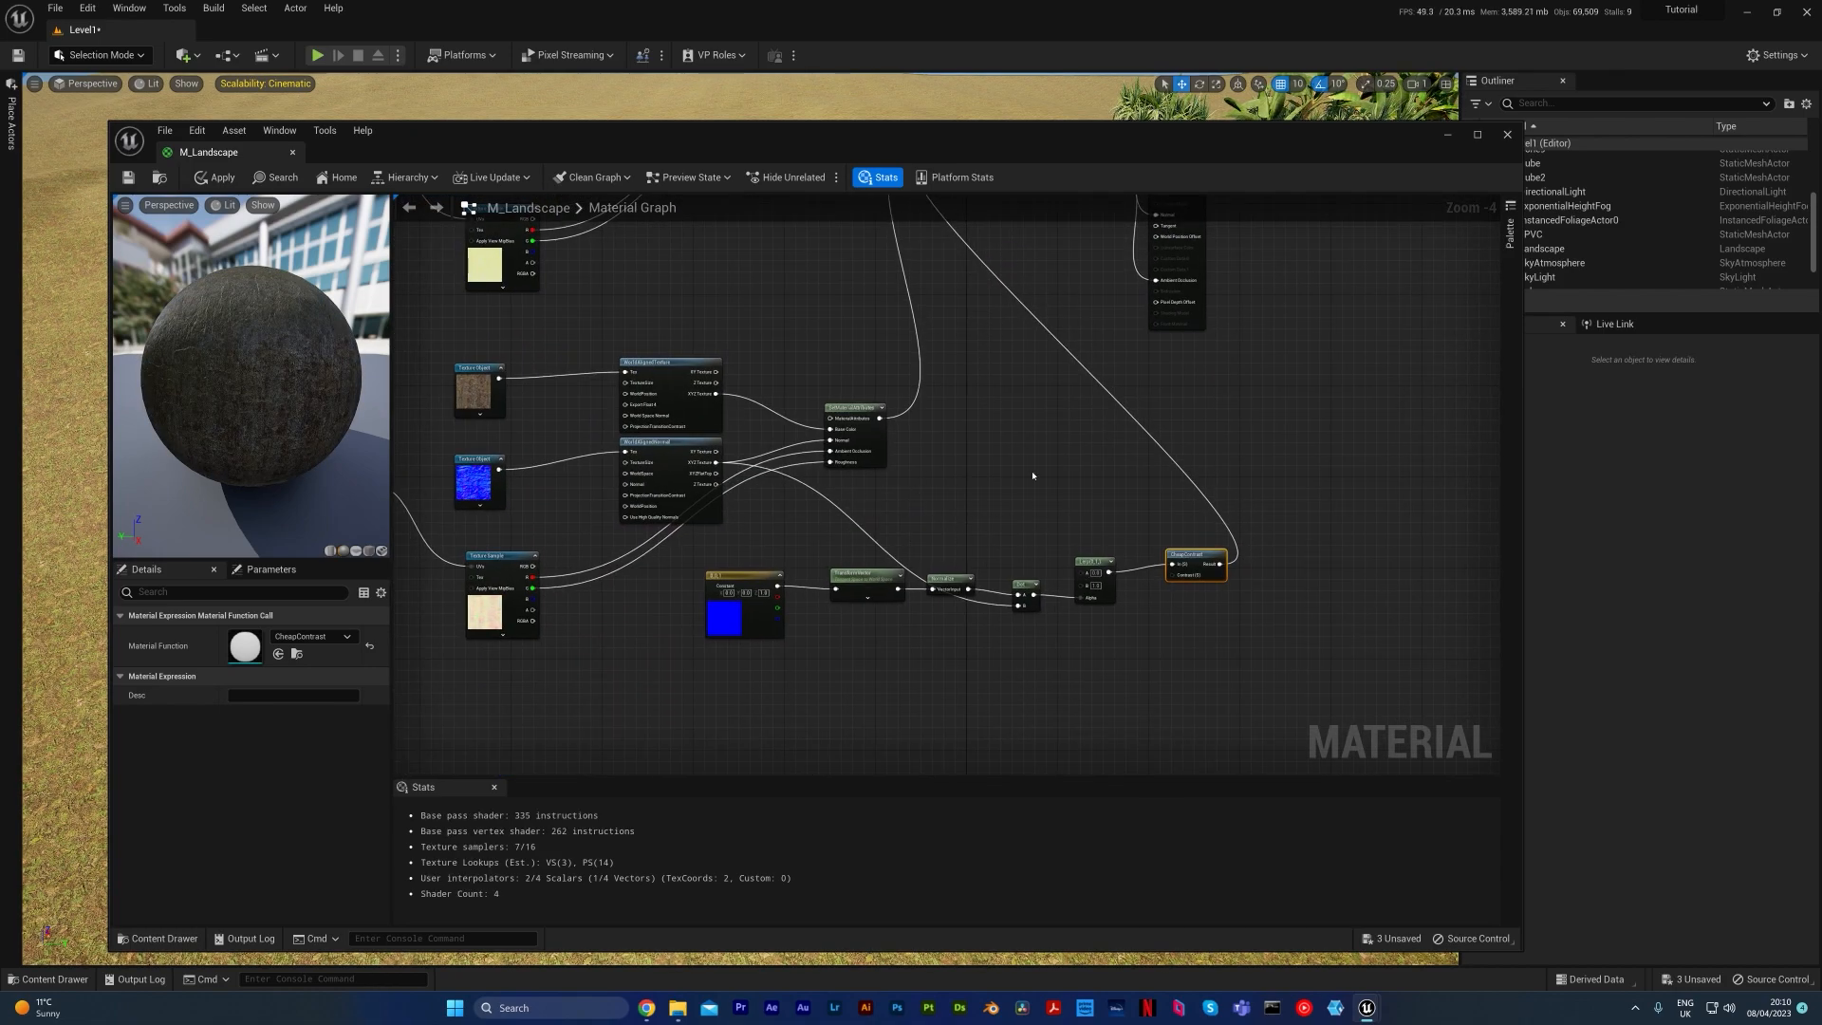
Step: Add two scalar parameter nodes named Min and Max in the free space above the Dot and Lerp nodes
scroll(988, 632, up, 3)
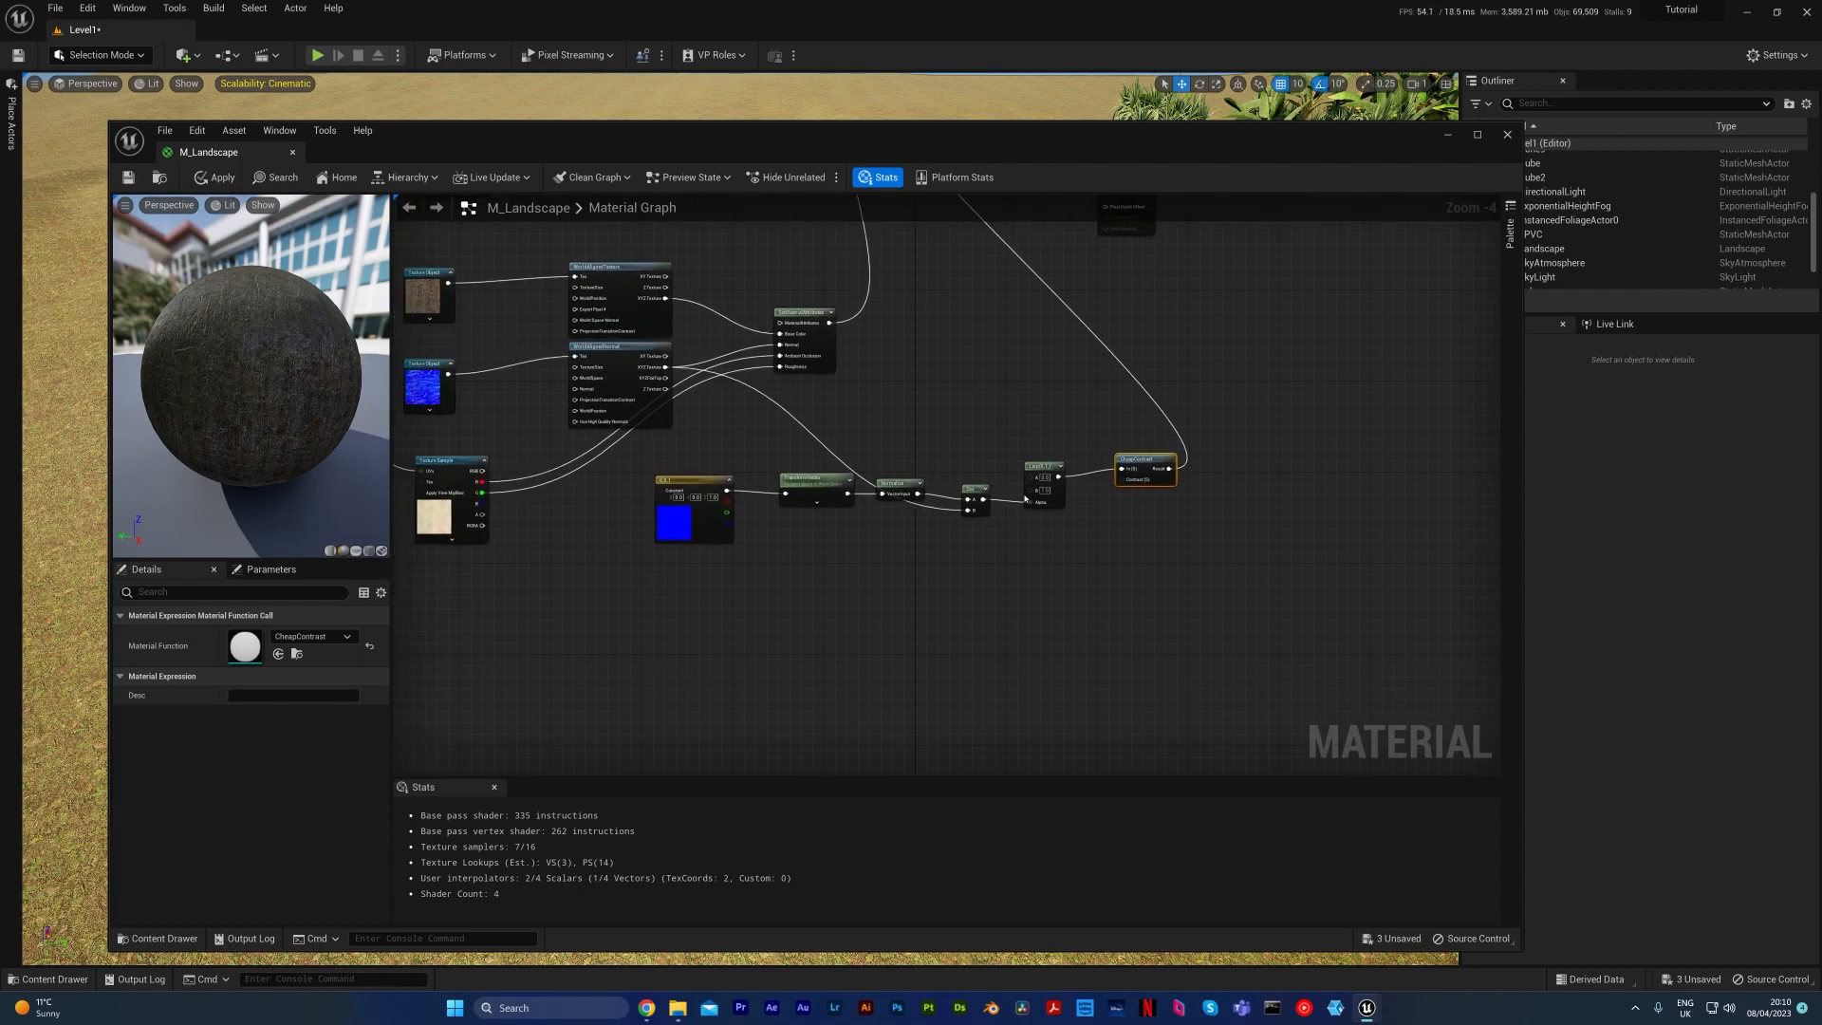
scroll(1044, 626, up, 1)
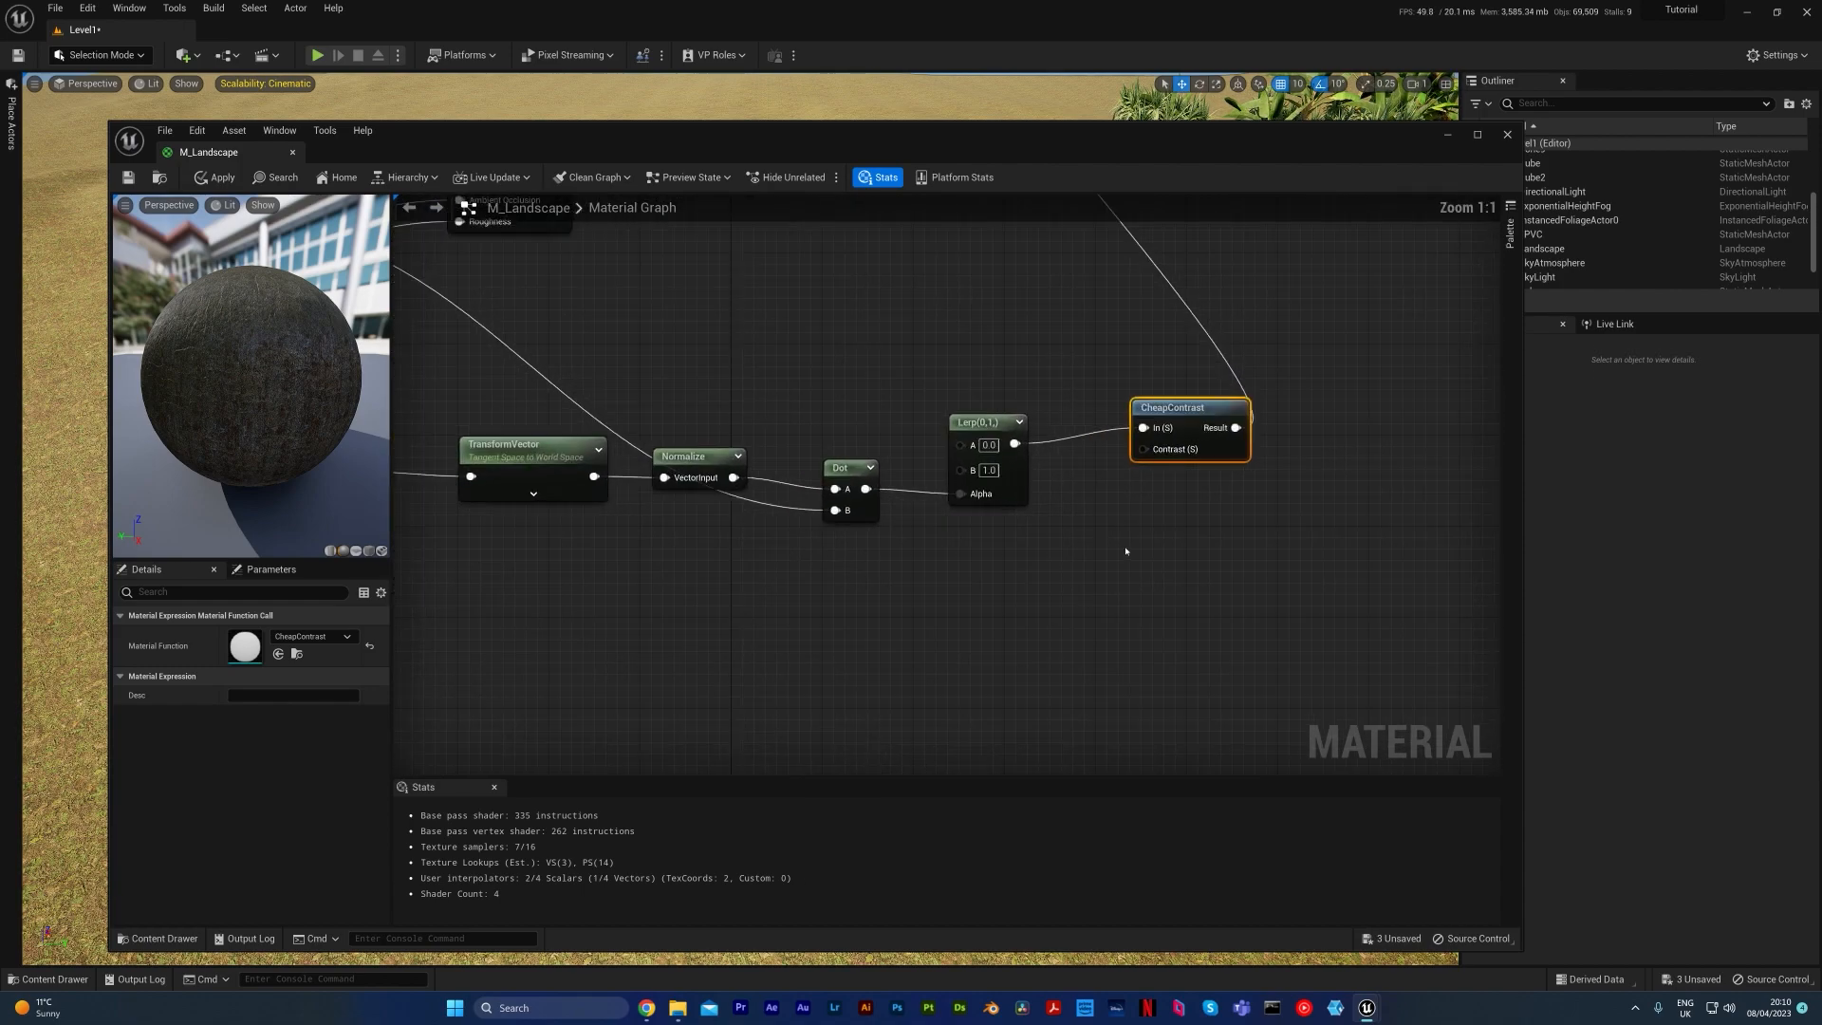
click(981, 546)
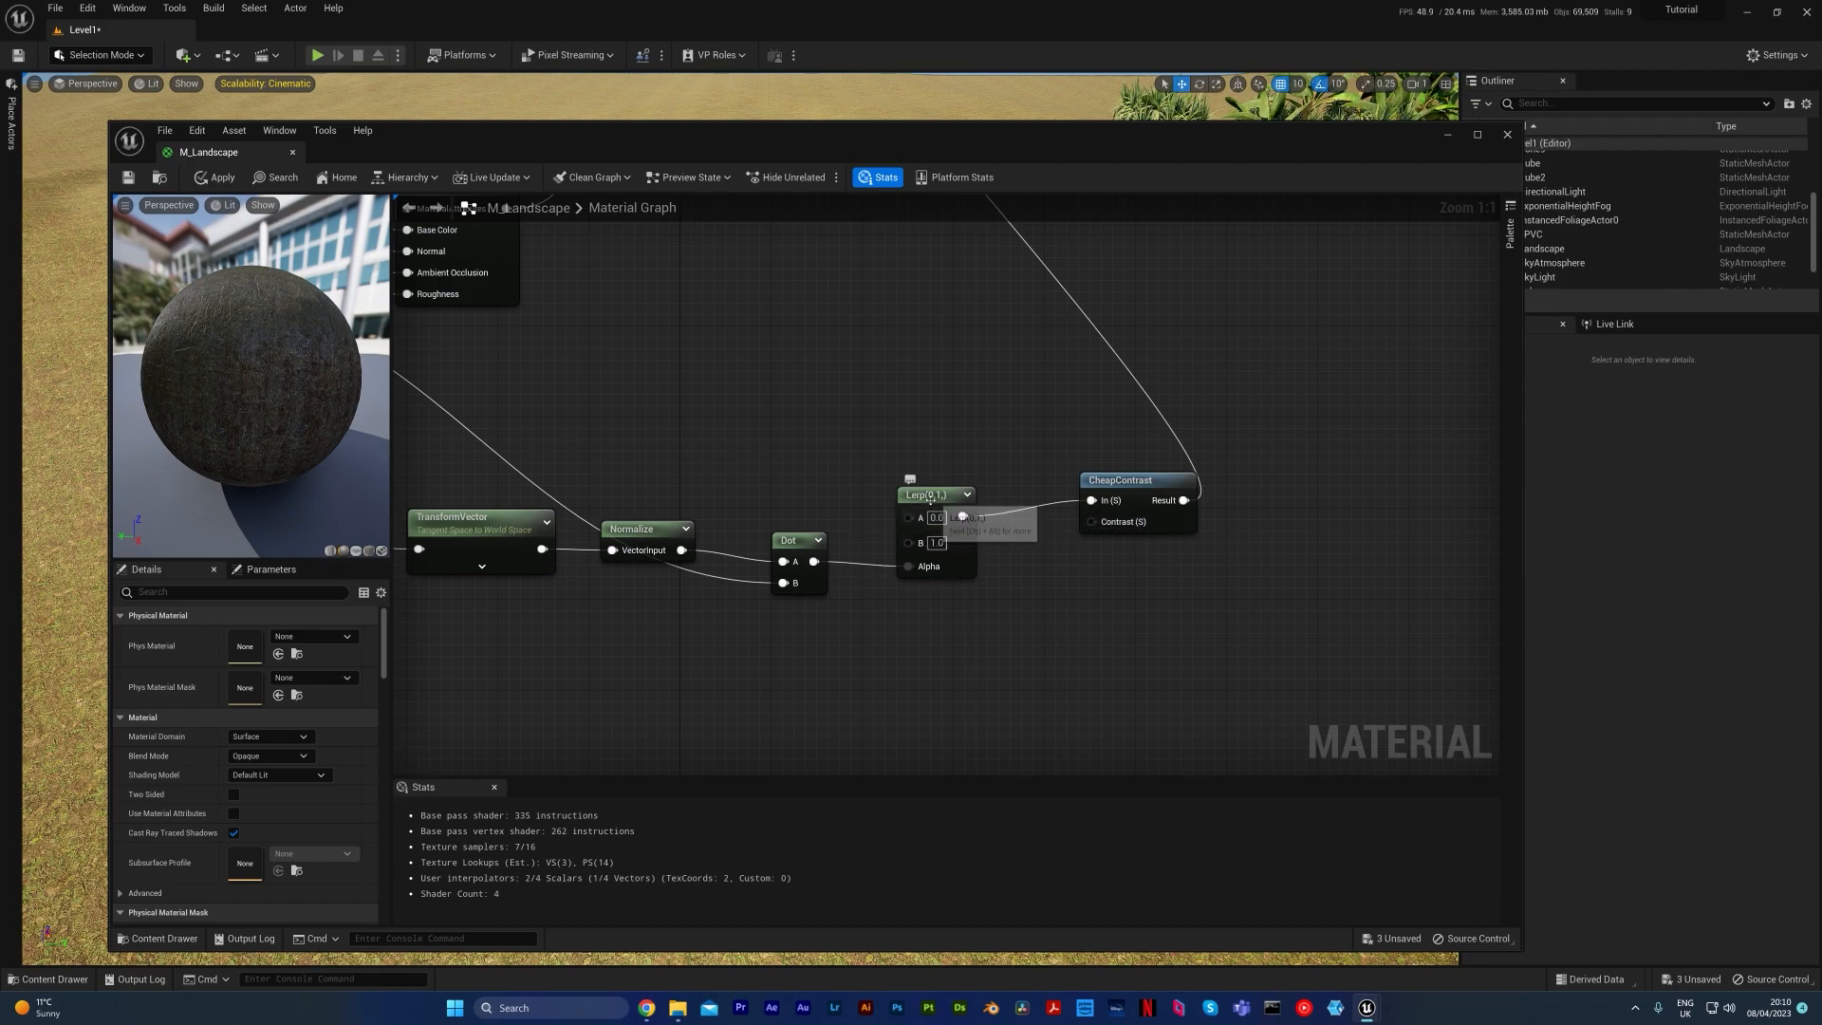
right_drag(1101, 602, 1131, 585)
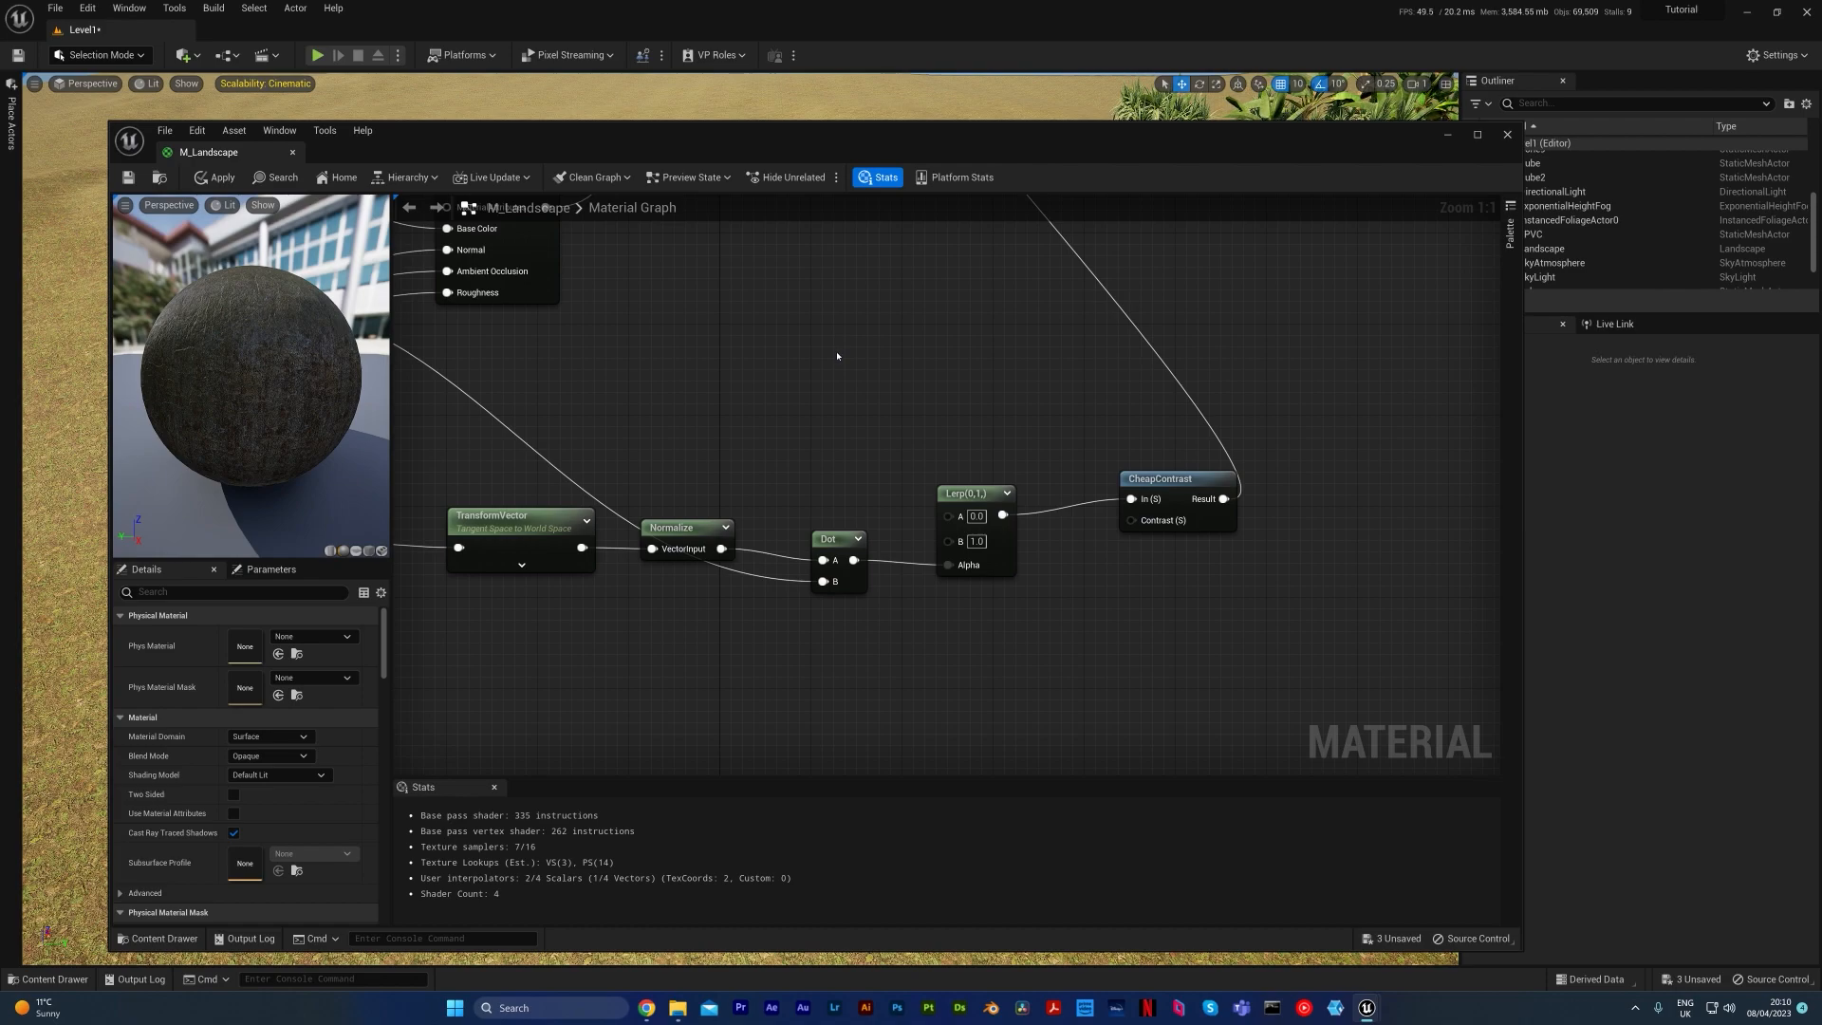
click(837, 356)
text(s)
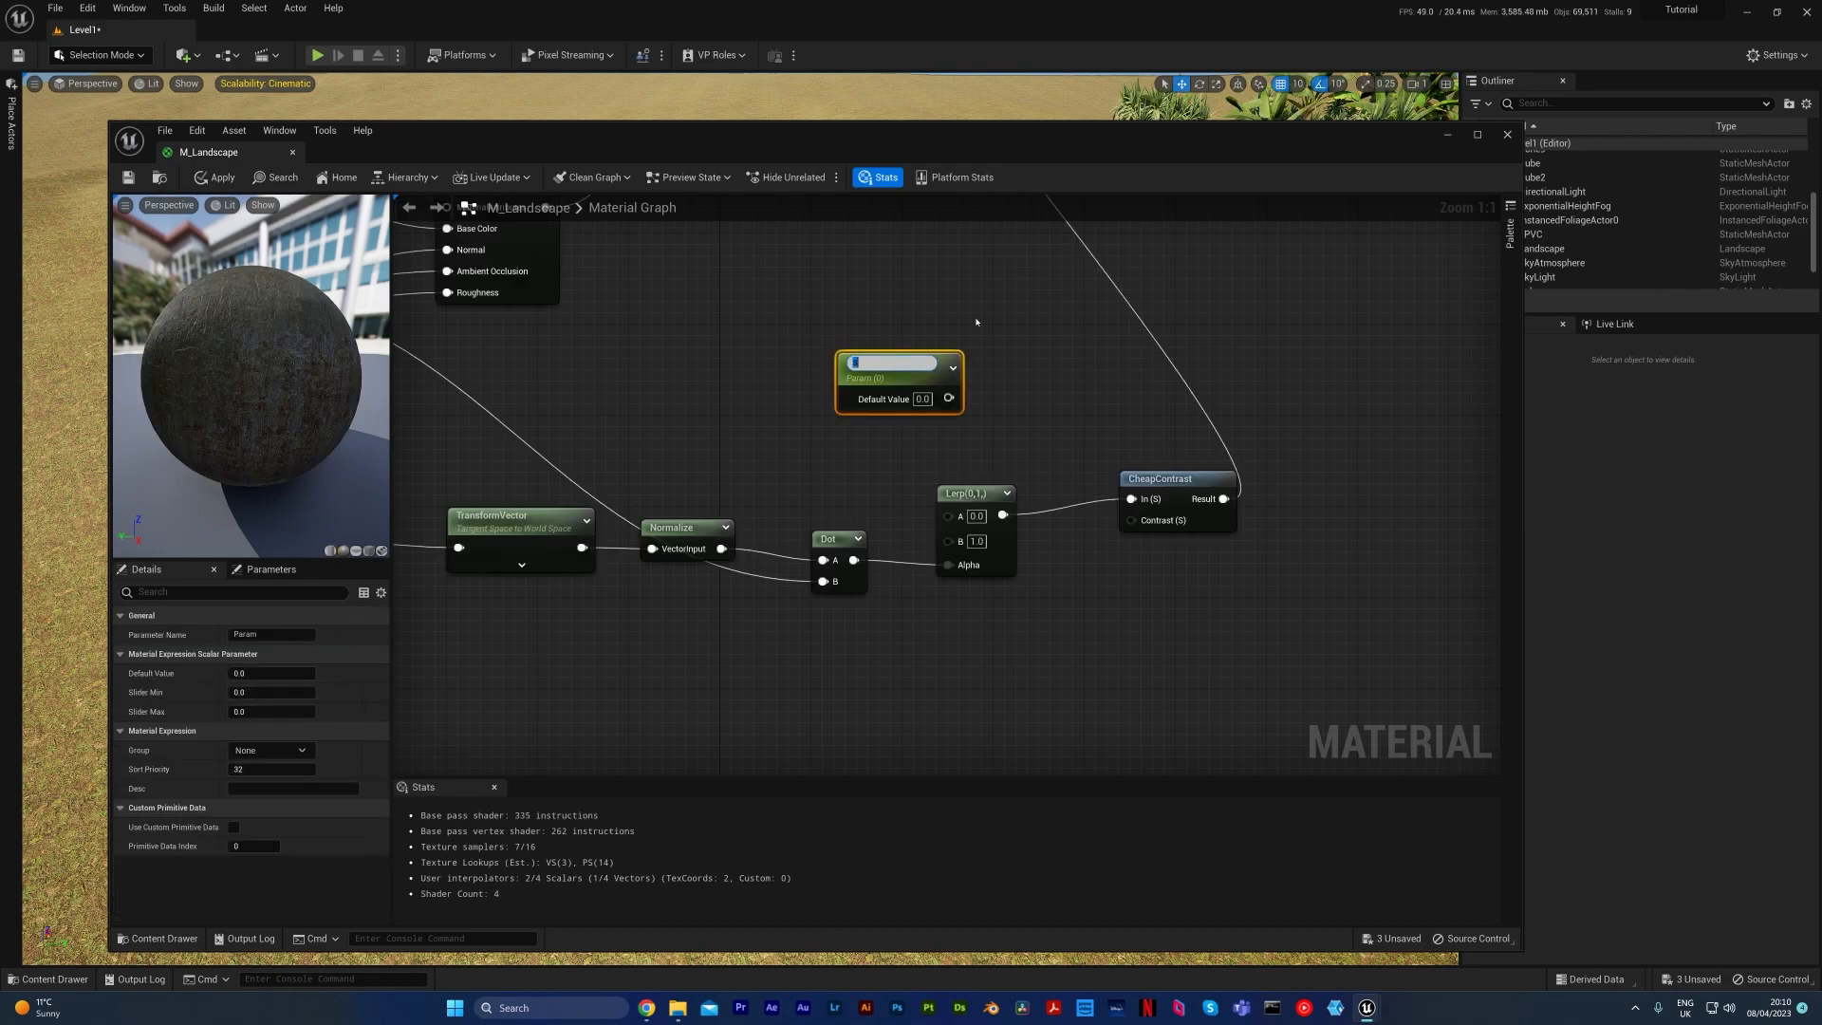
key(Return)
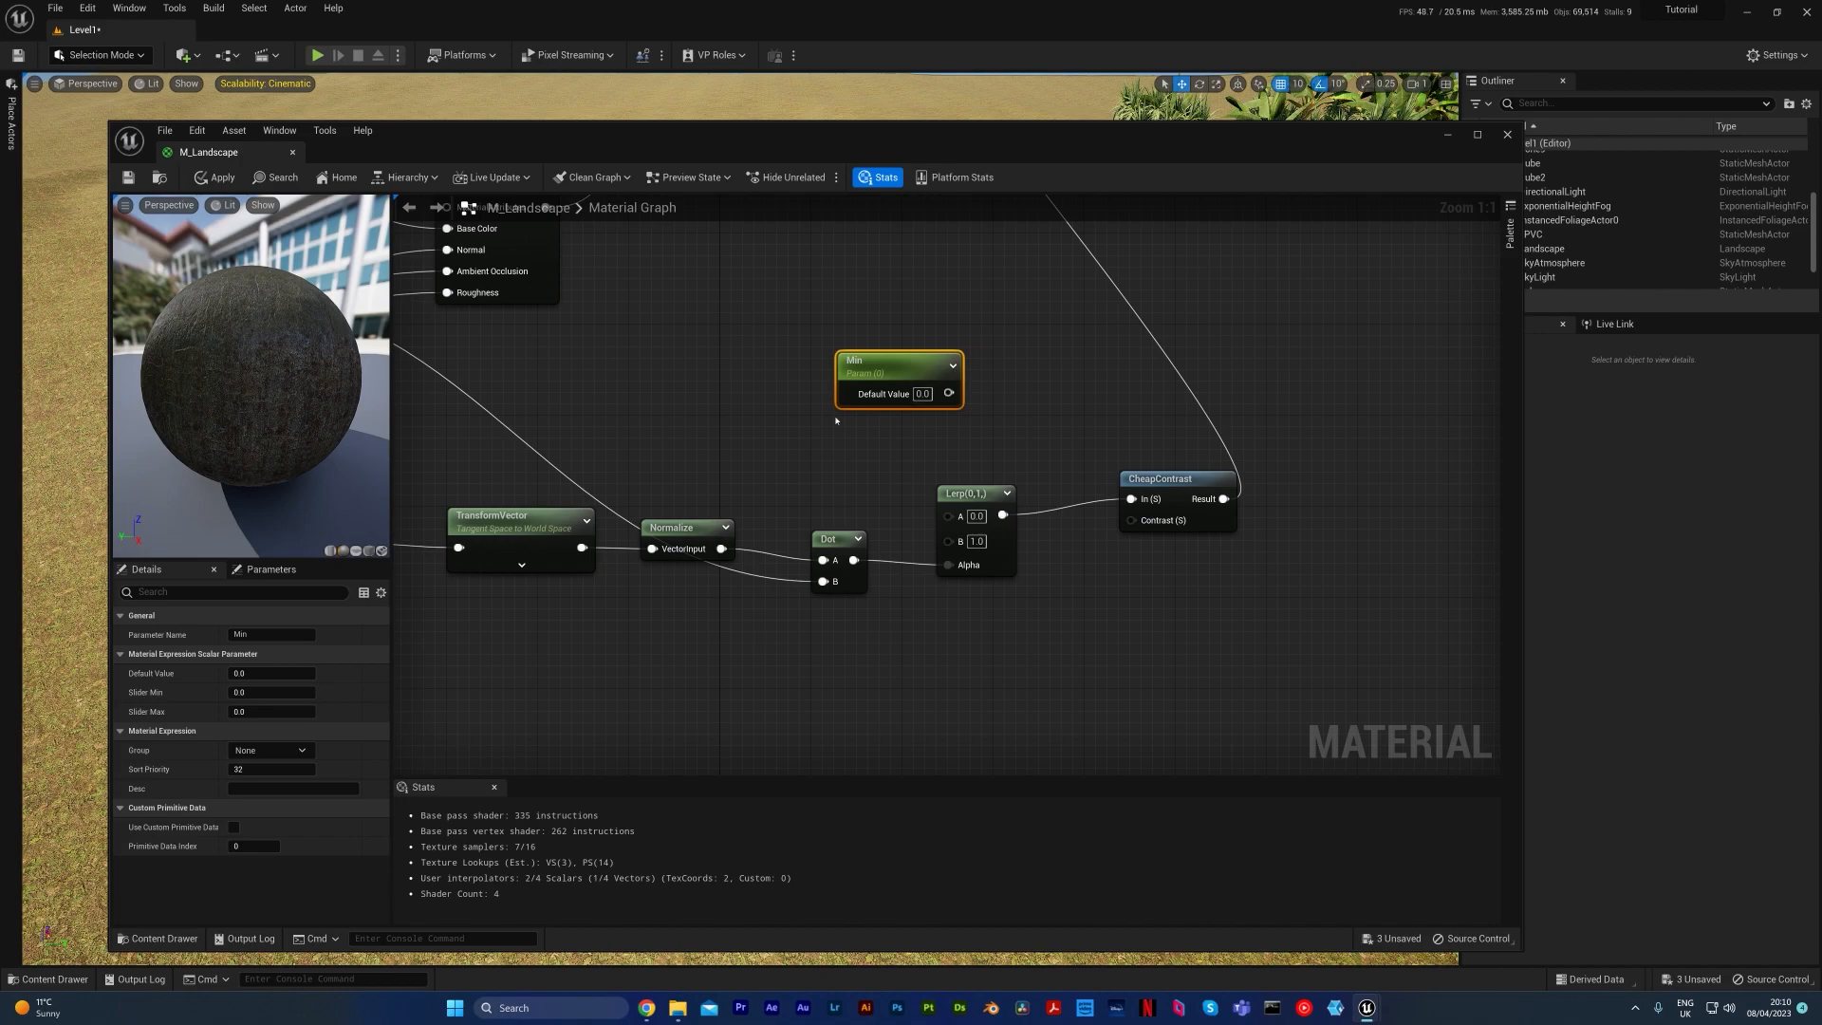
click(839, 419)
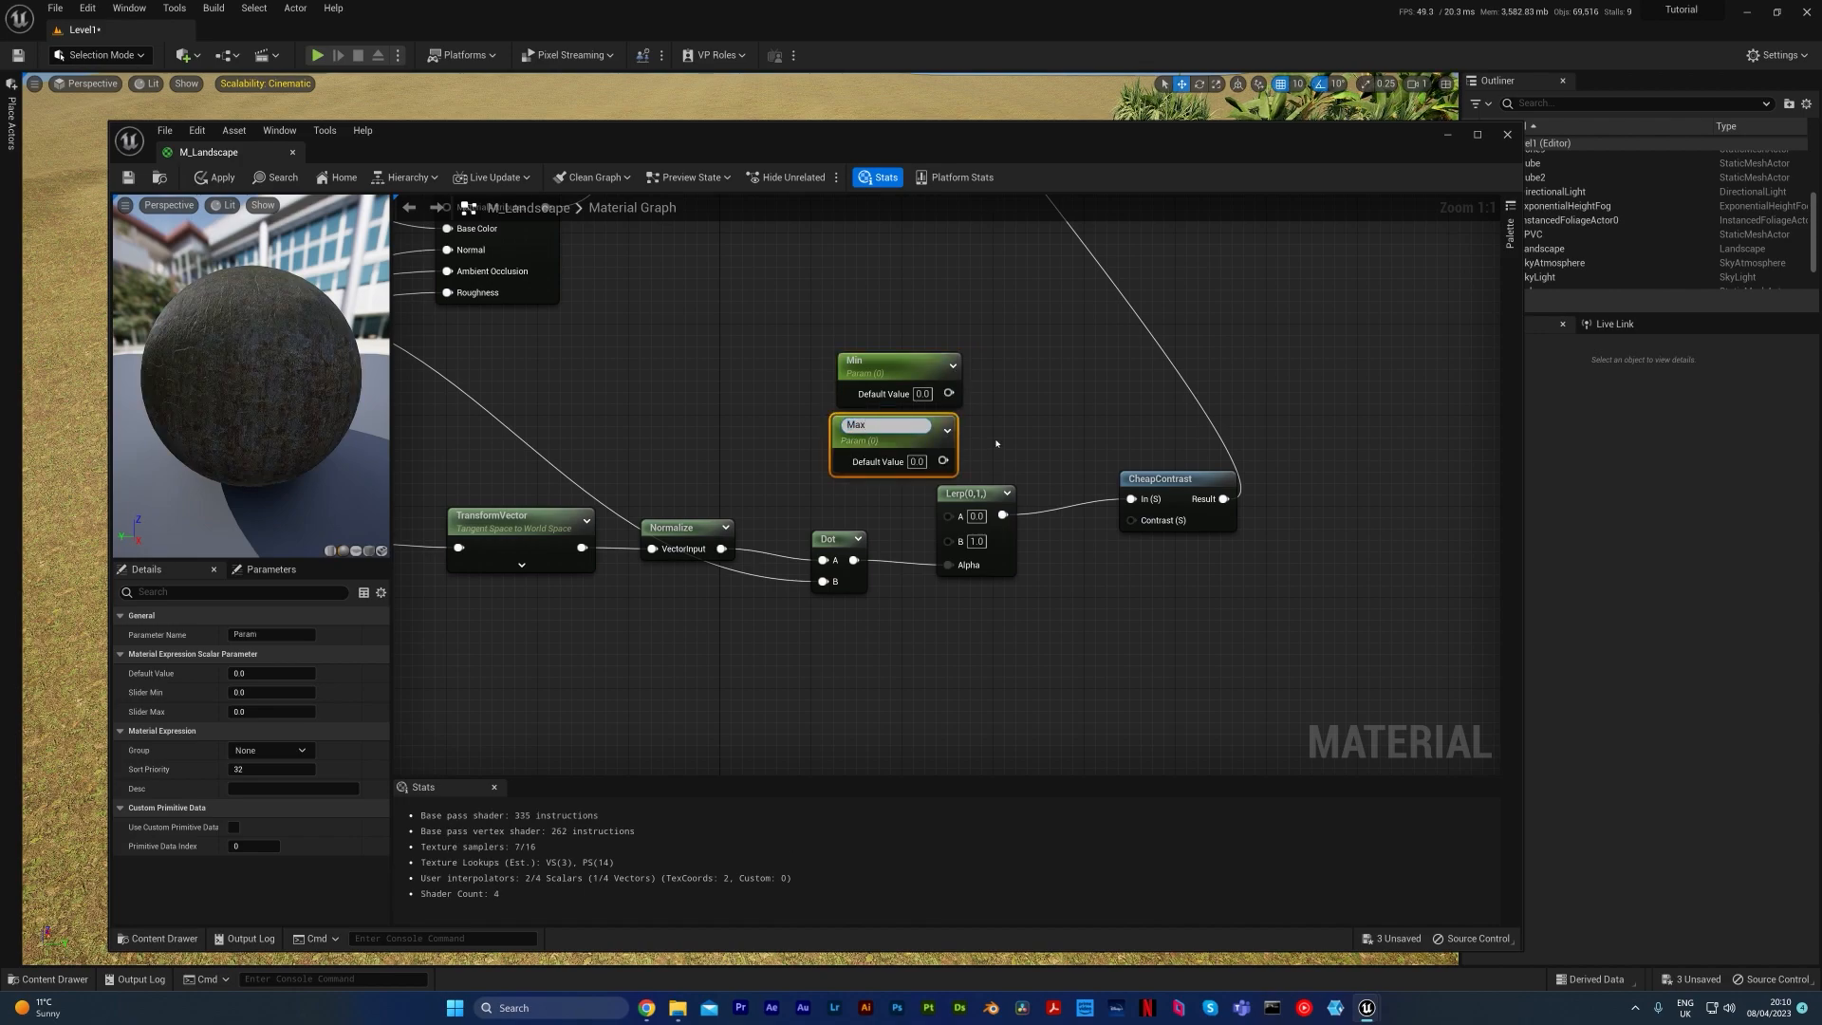
key(Return)
Step: Add a scalar parameter named Contrast below CheapContrast and connect it to that node's Contrast (S) input
click(1121, 598)
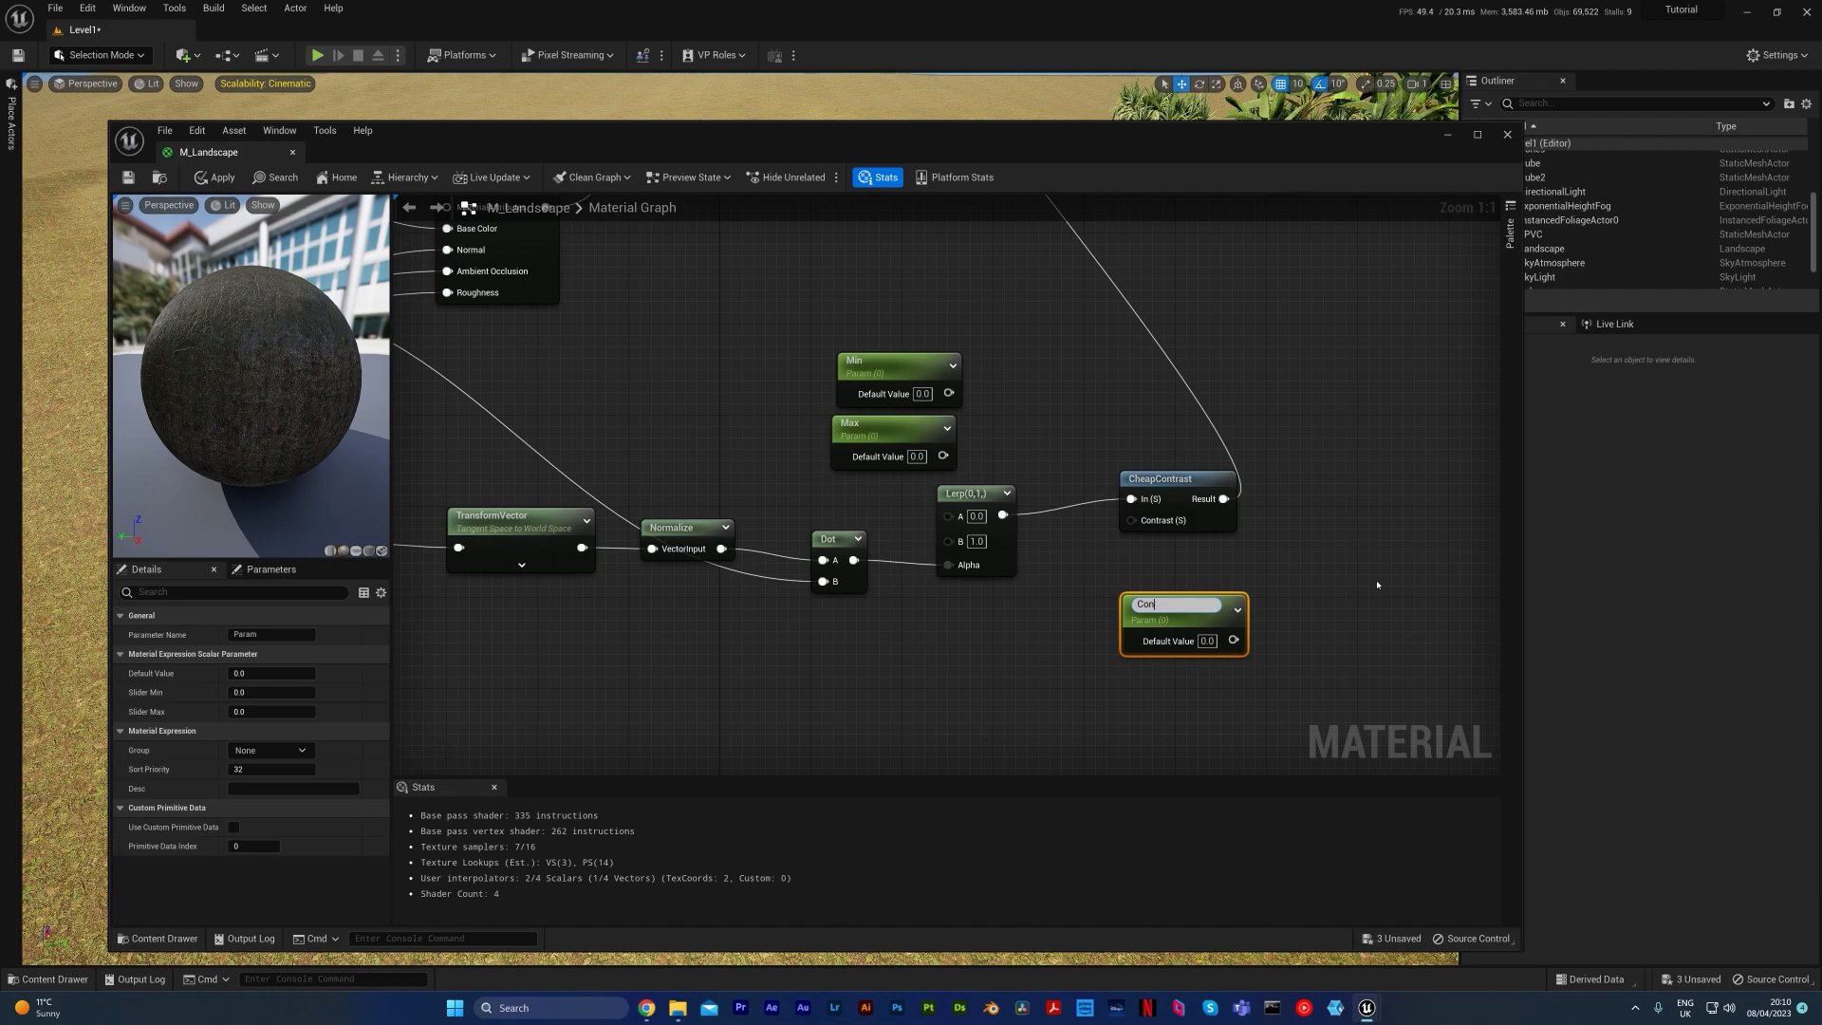
key(Return)
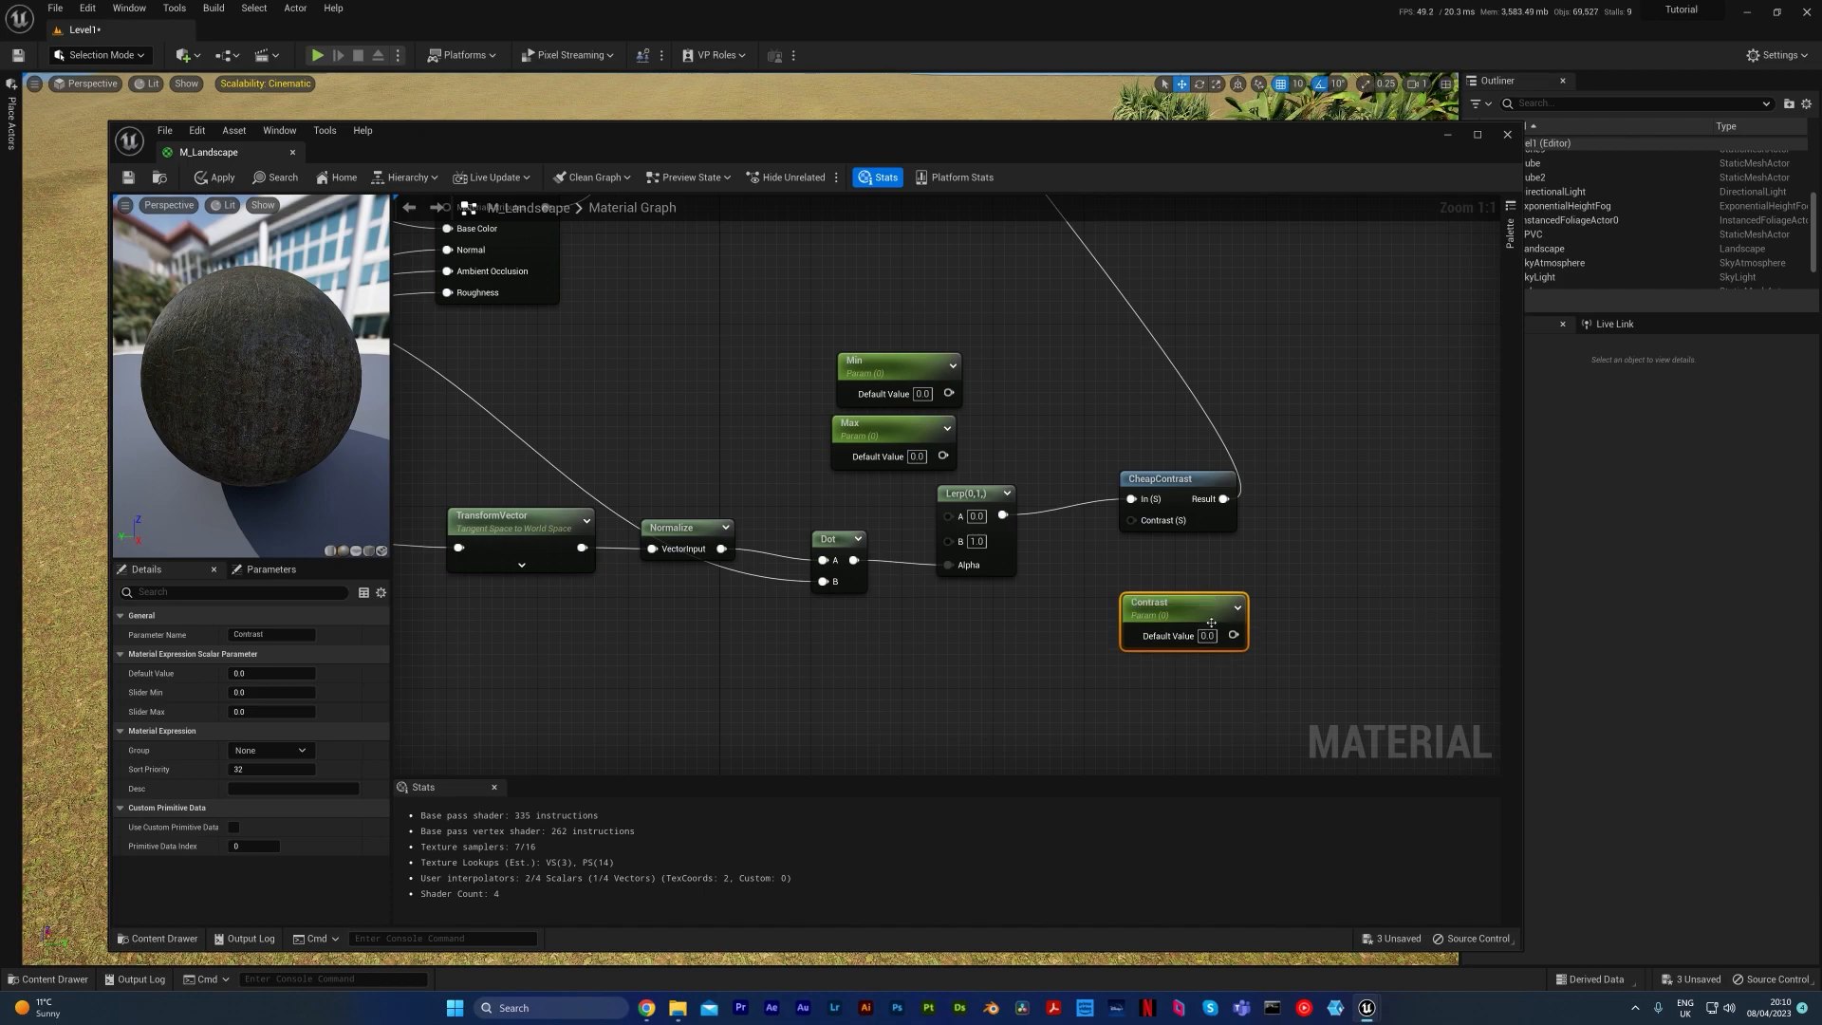
drag(1233, 635, 1131, 520)
Step: Connect Max to the Lerp's B input and Min to its A input, and stack both parameters just before the Lerp
drag(942, 456, 948, 540)
drag(949, 392, 949, 517)
drag(873, 429, 796, 475)
drag(874, 364, 792, 418)
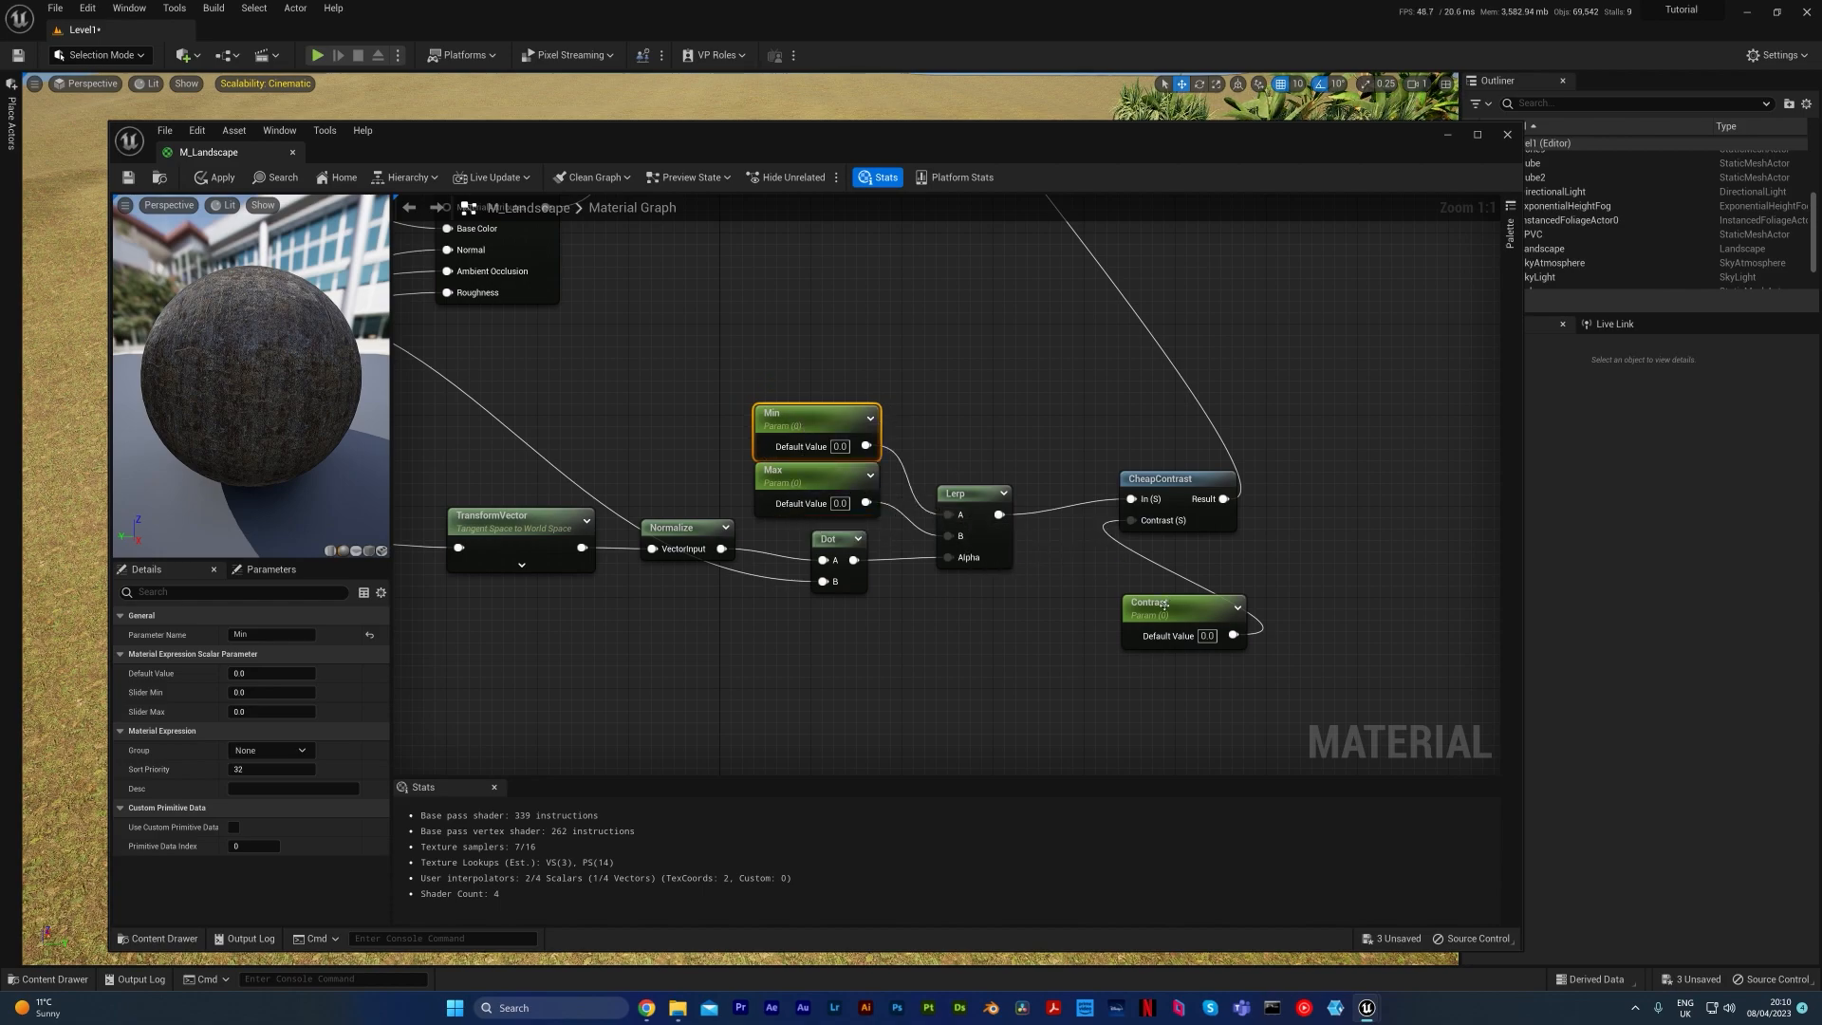
Step: Move the Contrast parameter beneath the Lerp node, ahead of CheapContrast
drag(1163, 603, 999, 594)
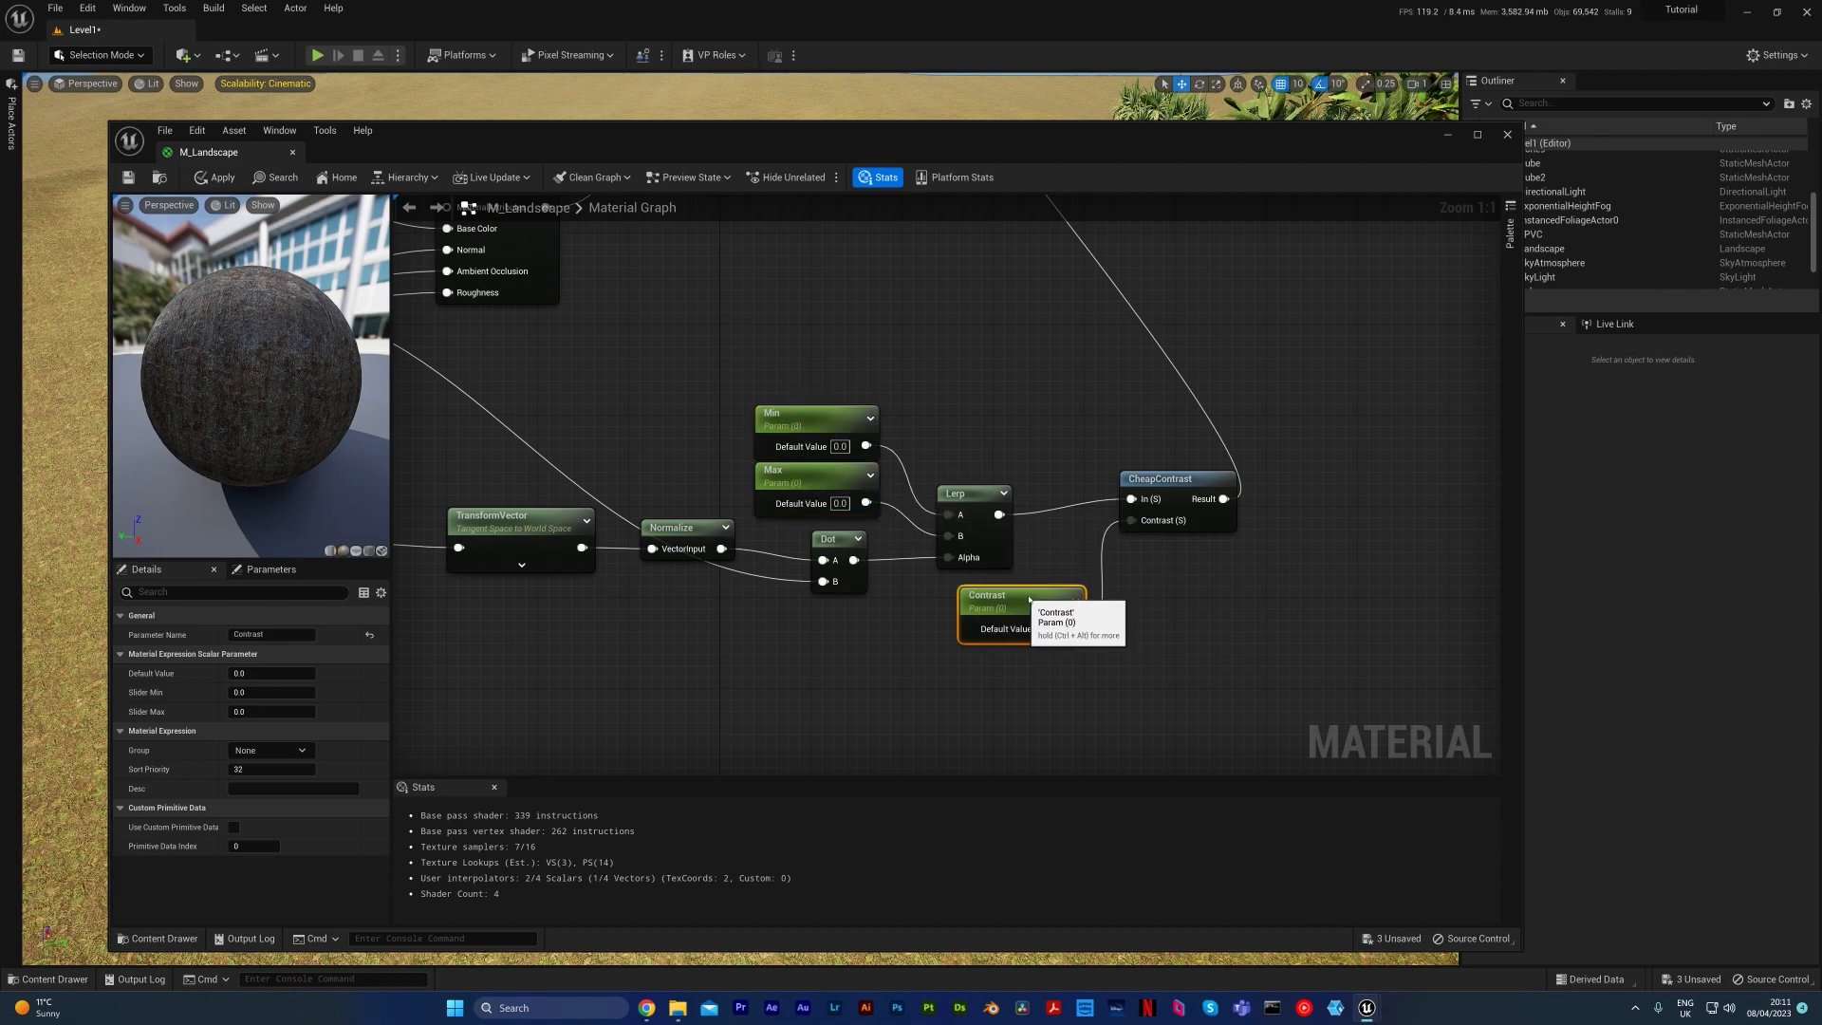
click(1135, 573)
right_drag(1134, 573, 1190, 550)
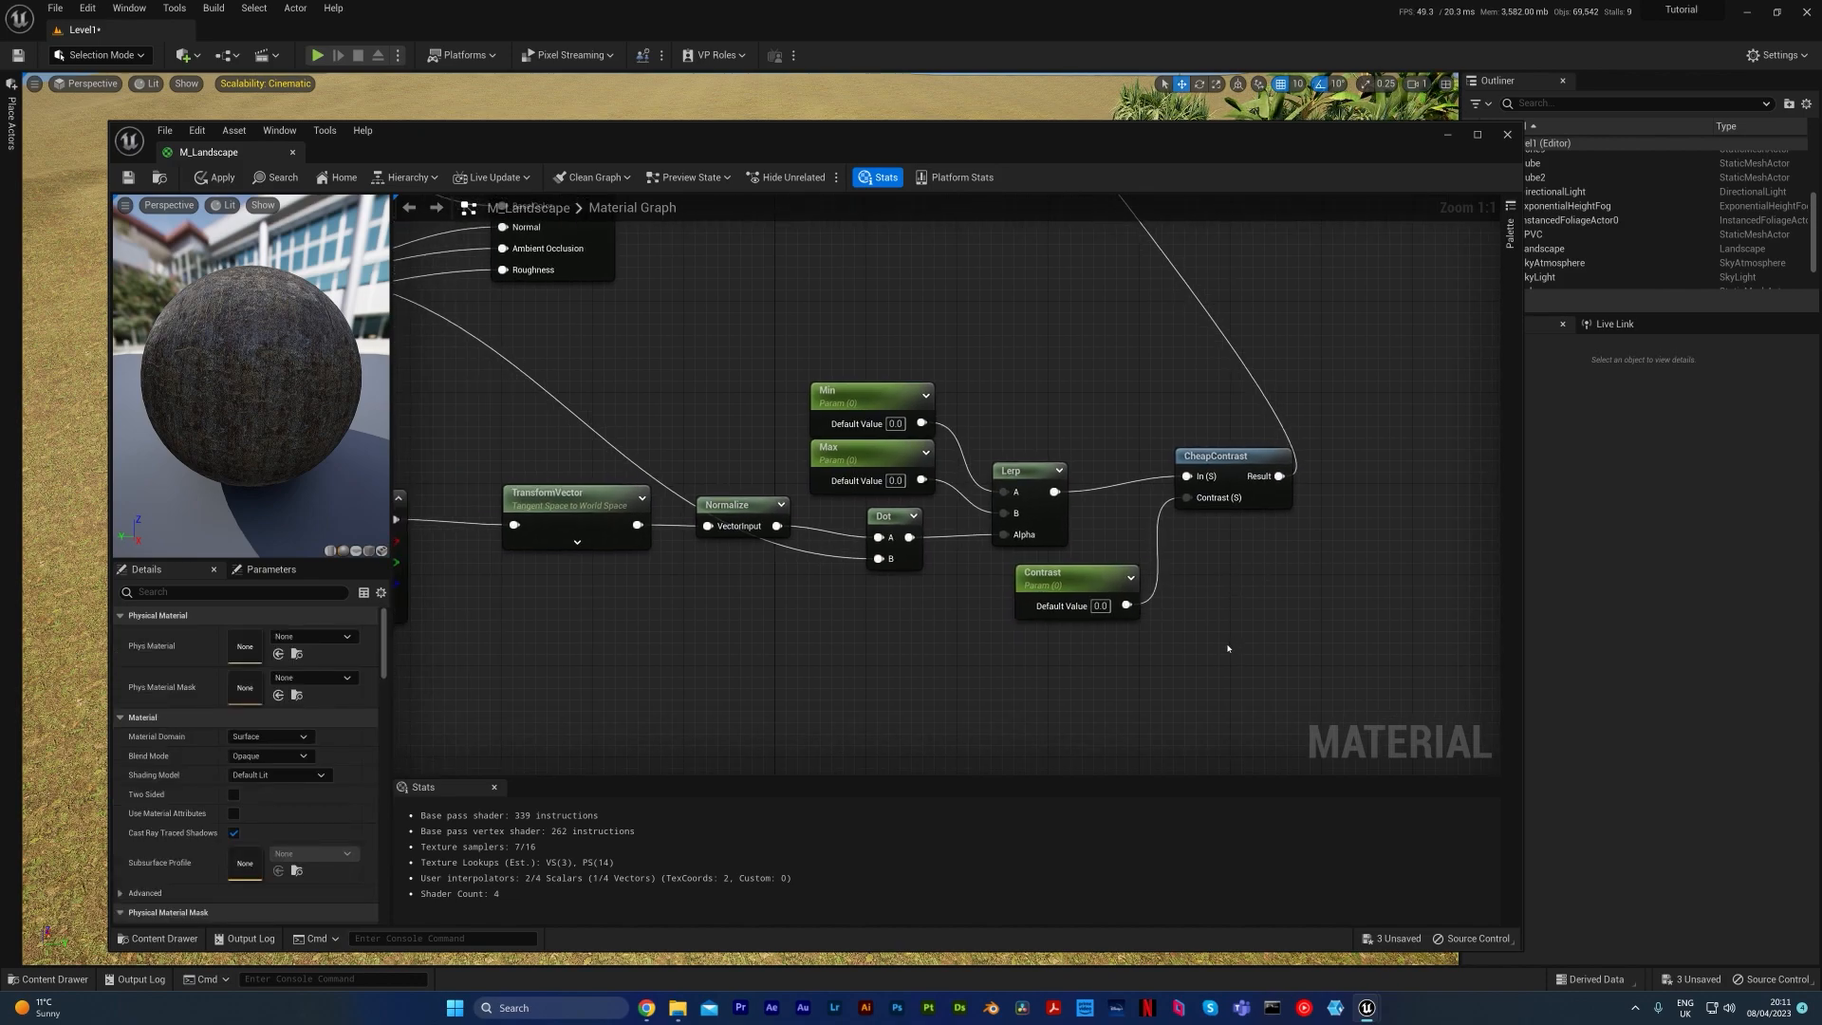
Step: Examine the preview sphere and the slope mask's connections in the material graph
drag(314, 371, 413, 387)
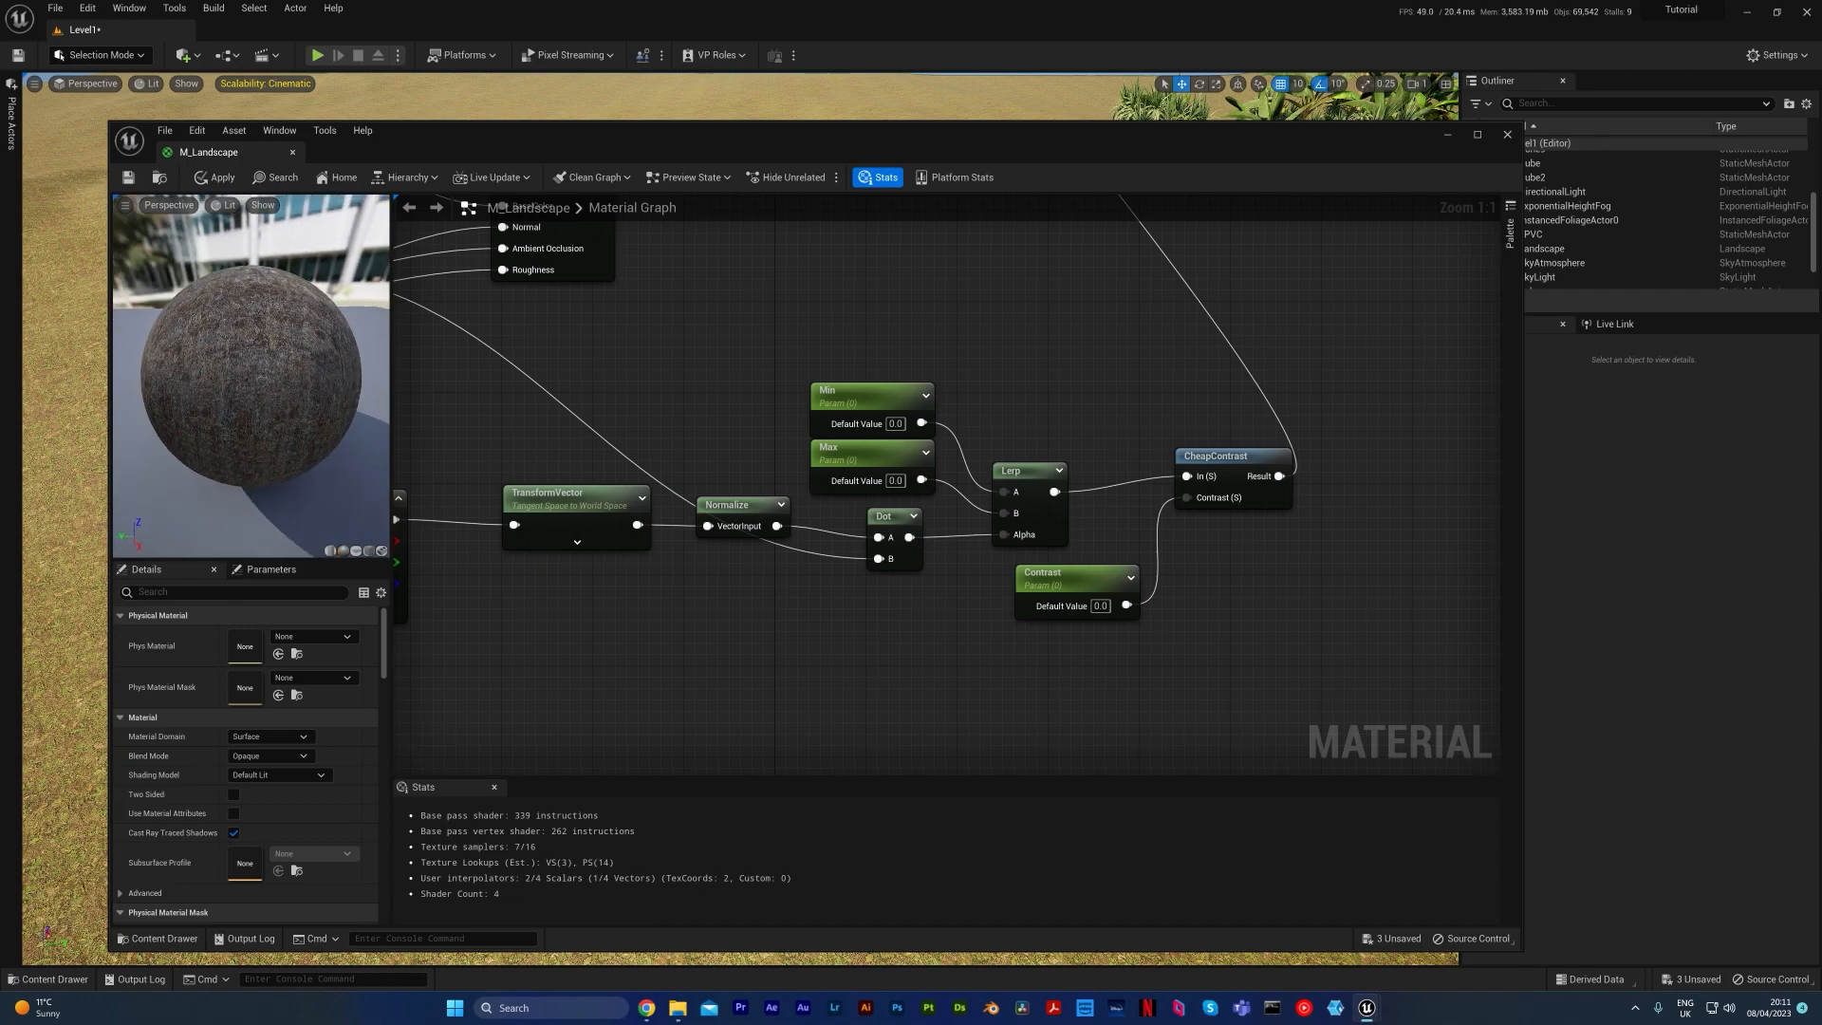
scroll(902, 293, down, 8)
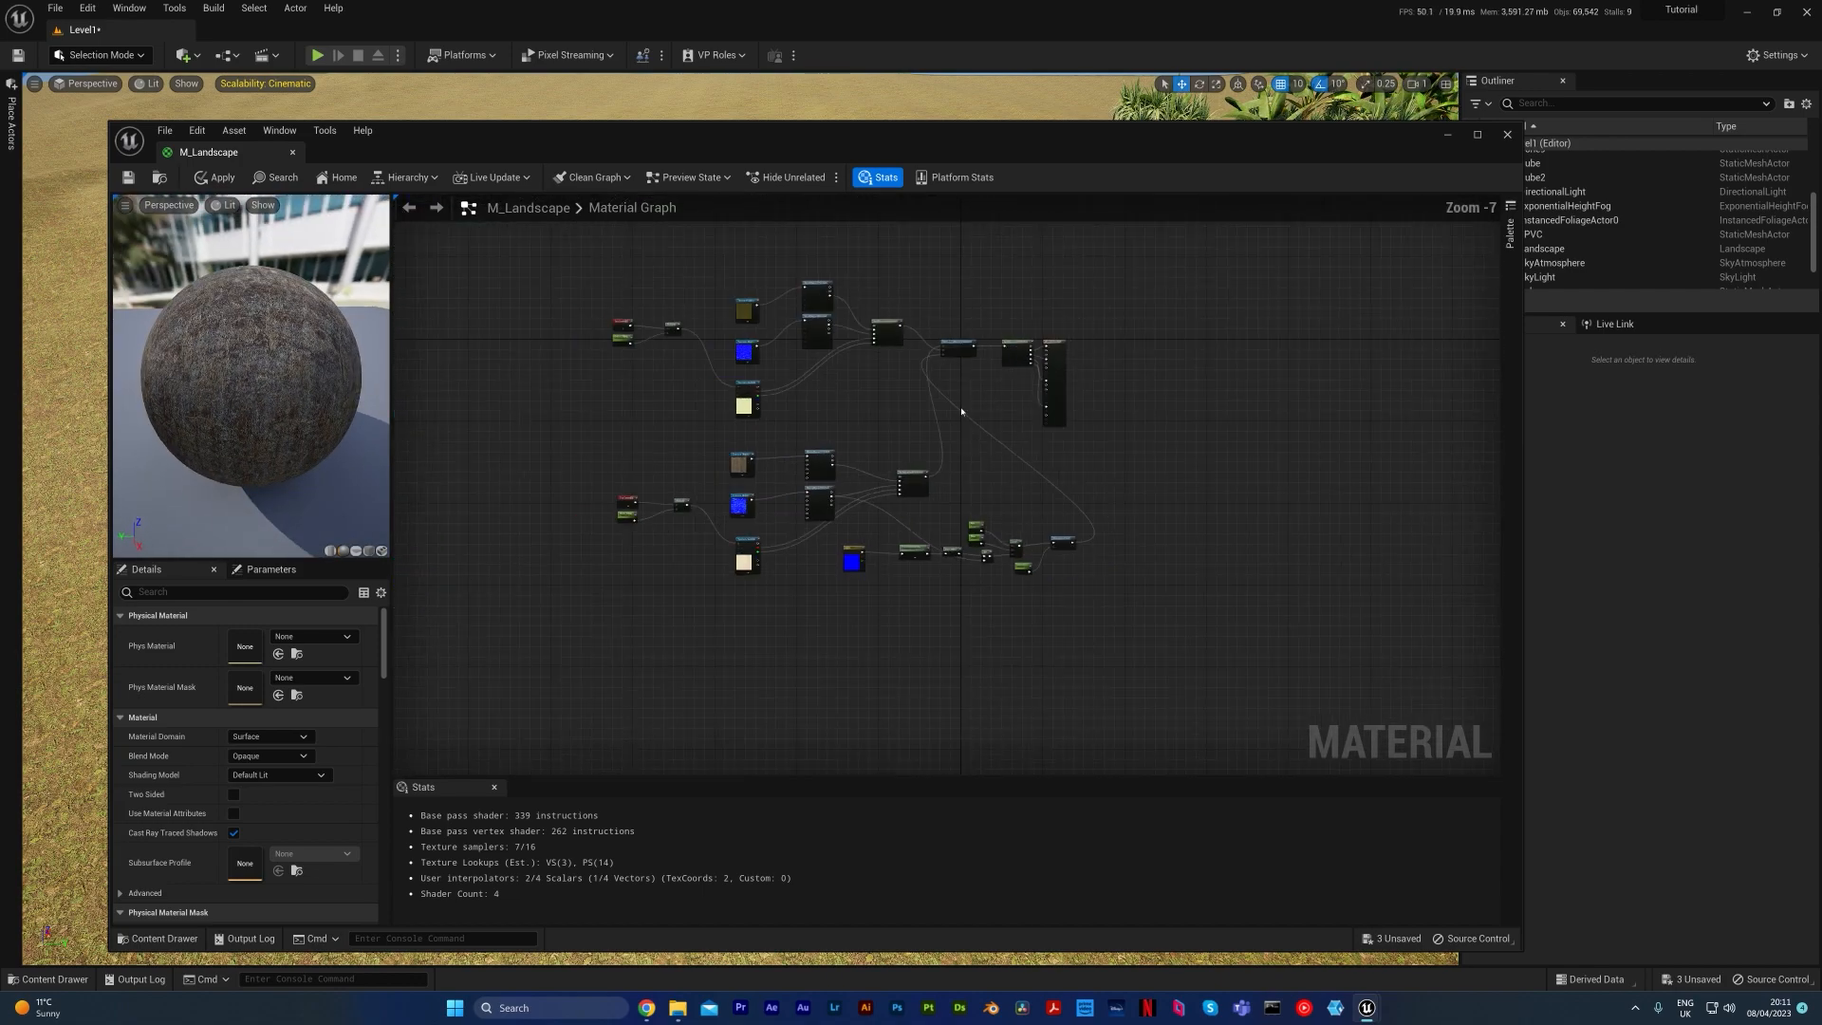
scroll(995, 426, up, 4)
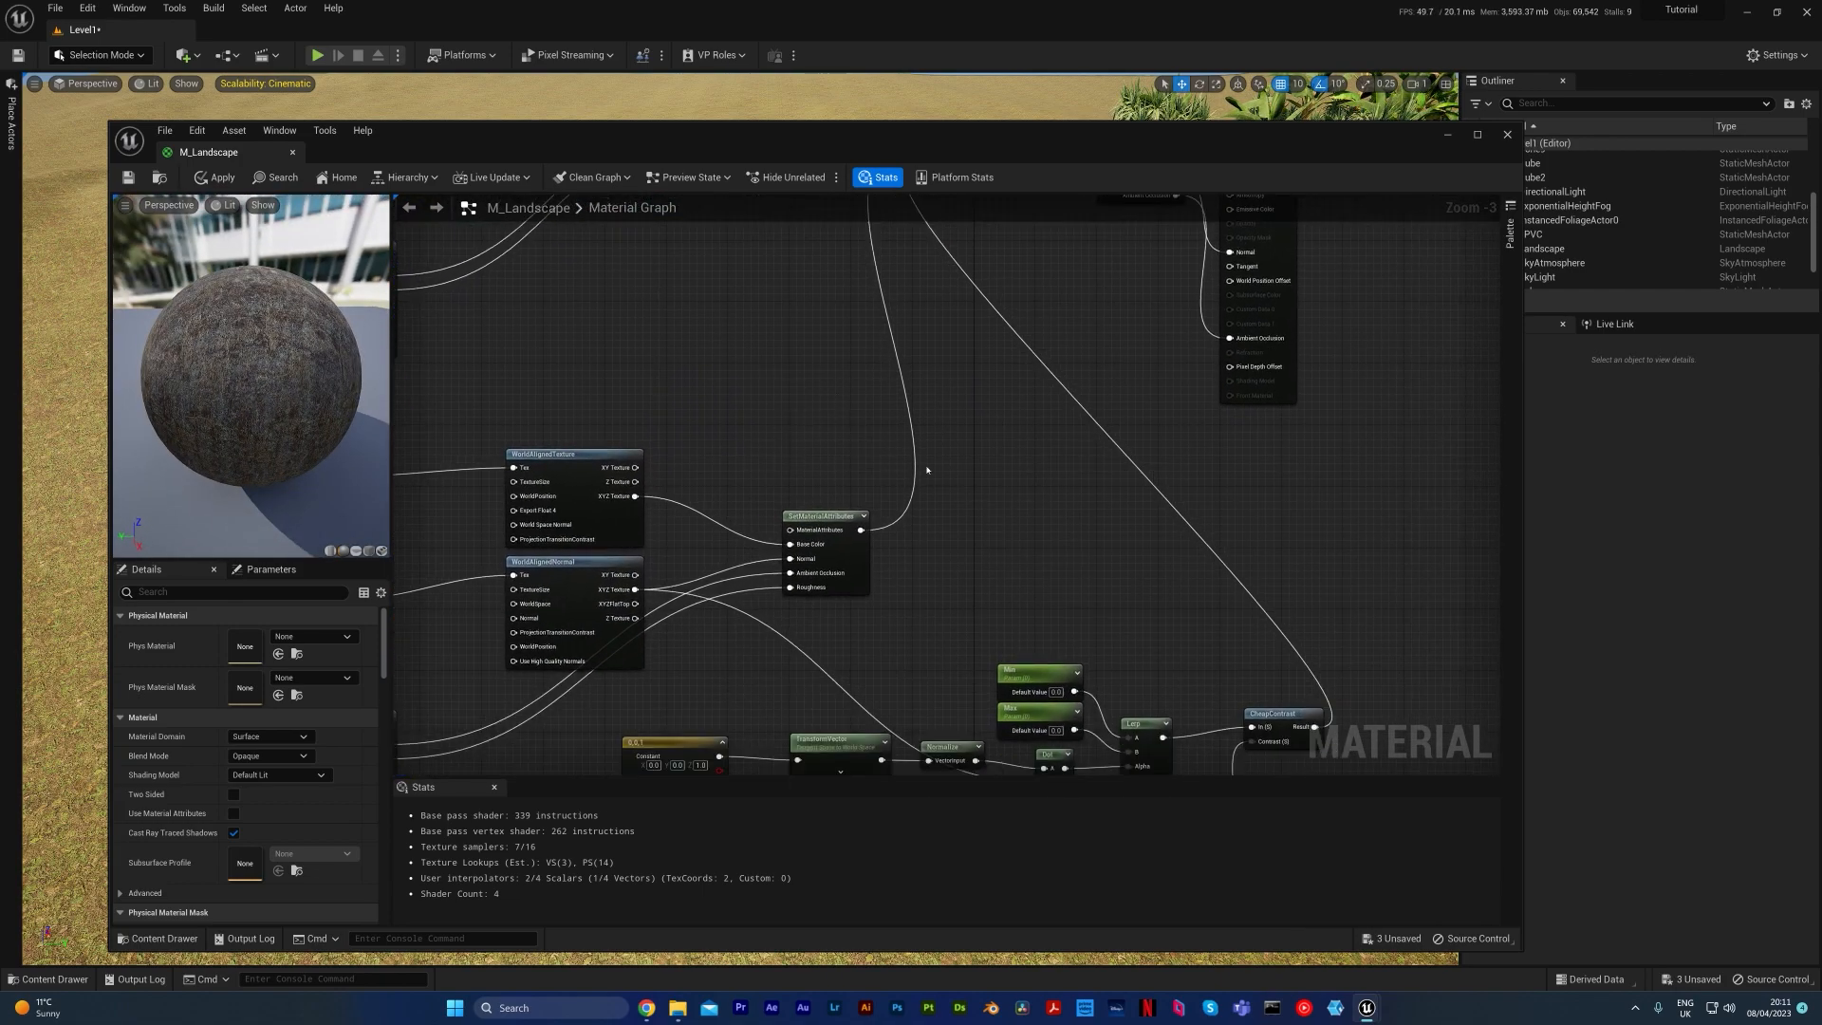
right_drag(1000, 489, 918, 406)
drag(309, 379, 360, 383)
right_drag(940, 496, 868, 389)
scroll(1010, 462, up, 3)
right_drag(1005, 453, 979, 398)
drag(322, 389, 353, 385)
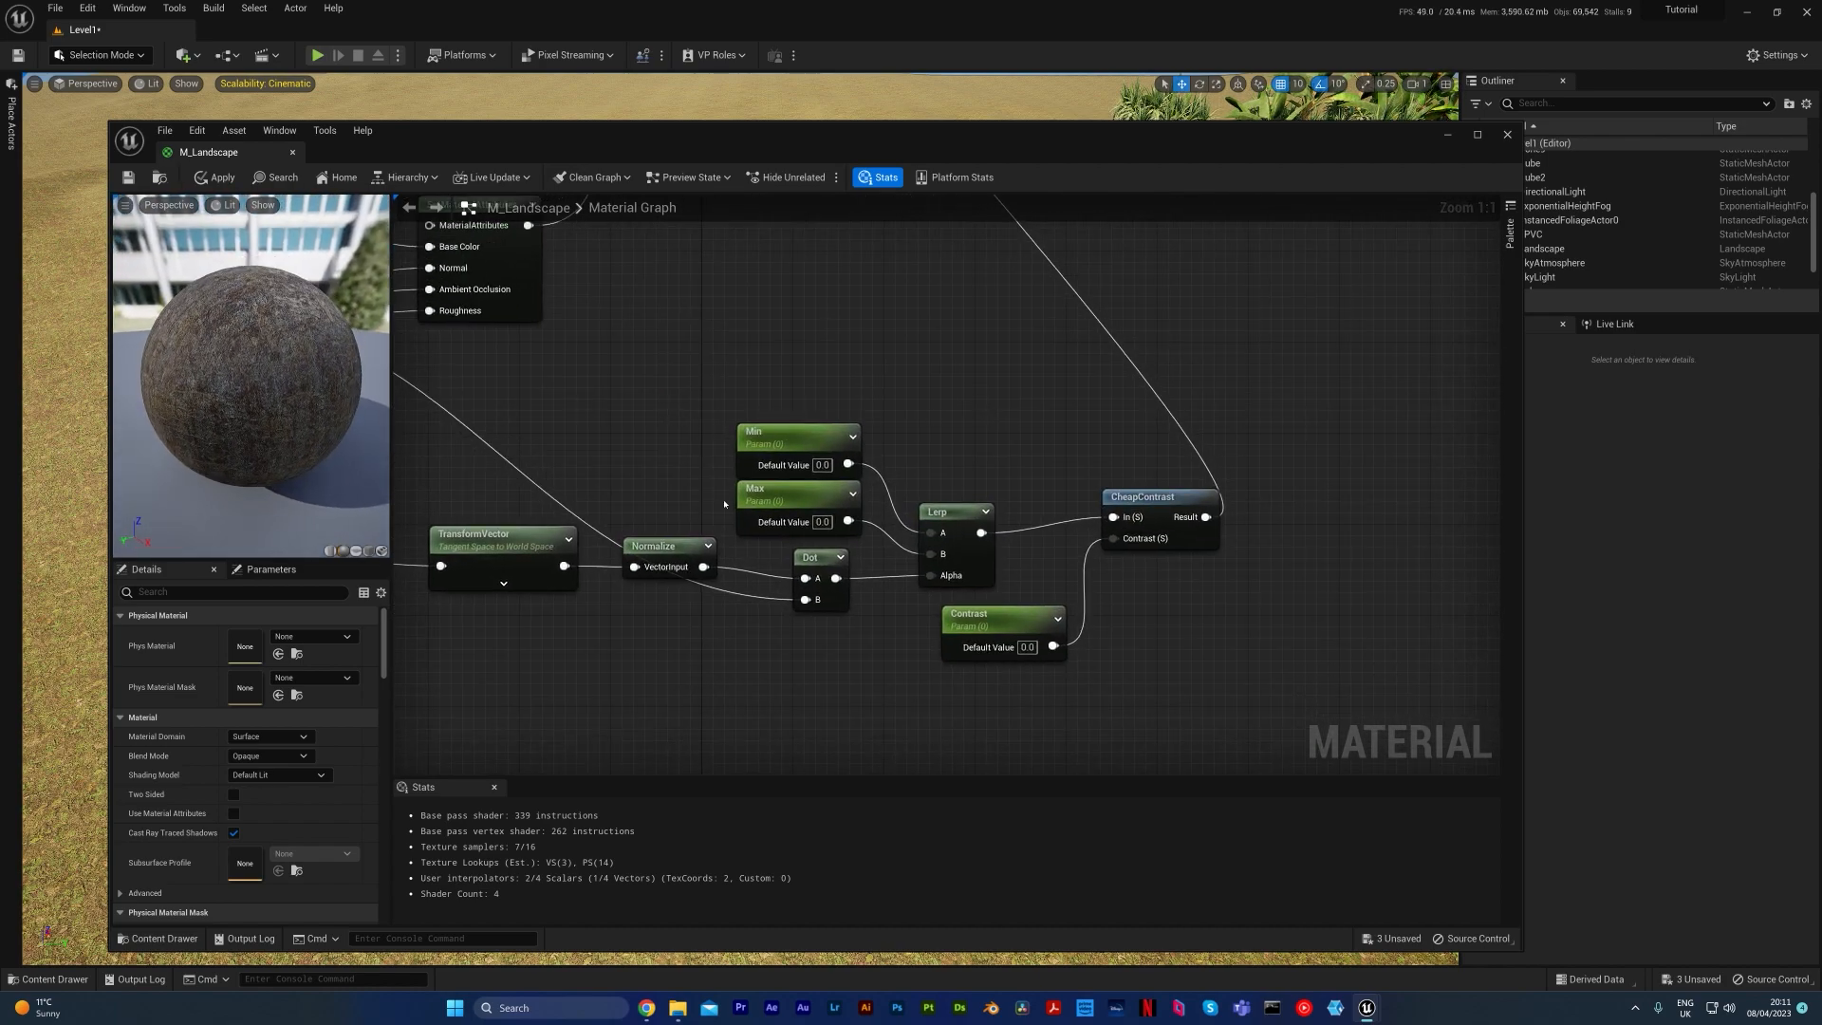
Step: Set the mask parameters' default values: Min to -5.0, Max to 3.5 and Contrast to 3.5
click(805, 467)
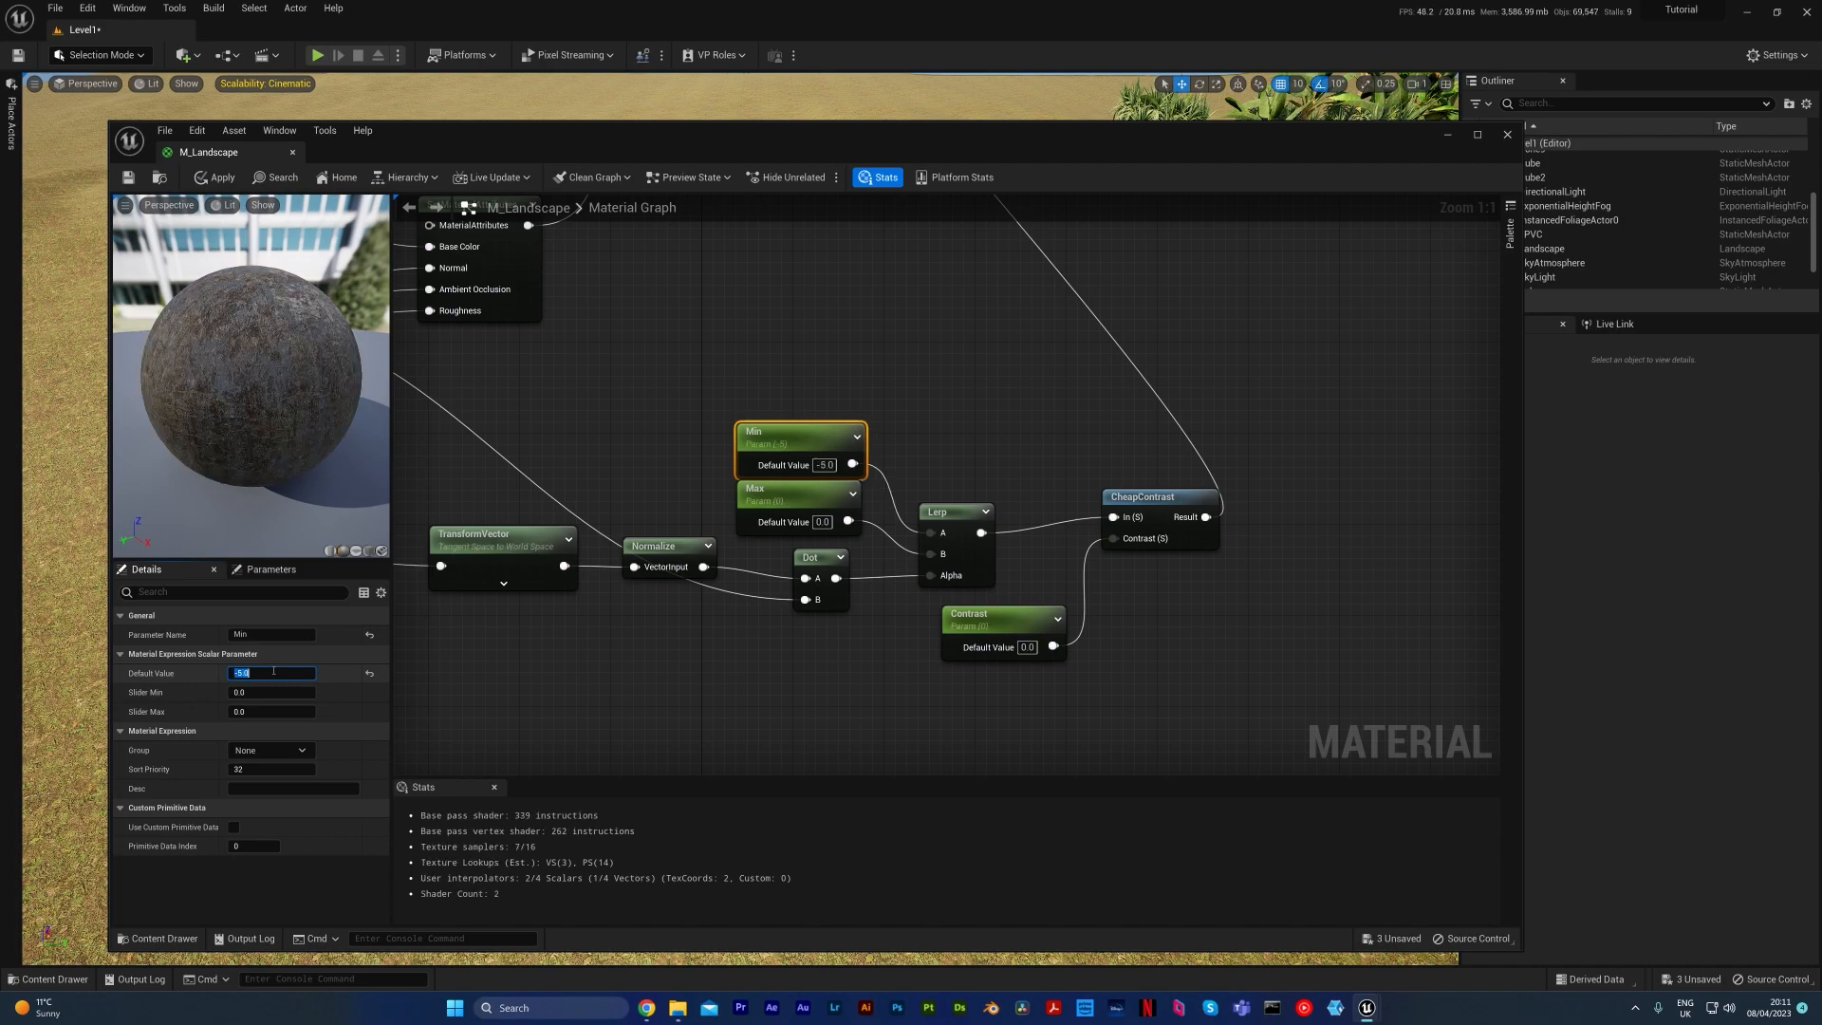
click(797, 493)
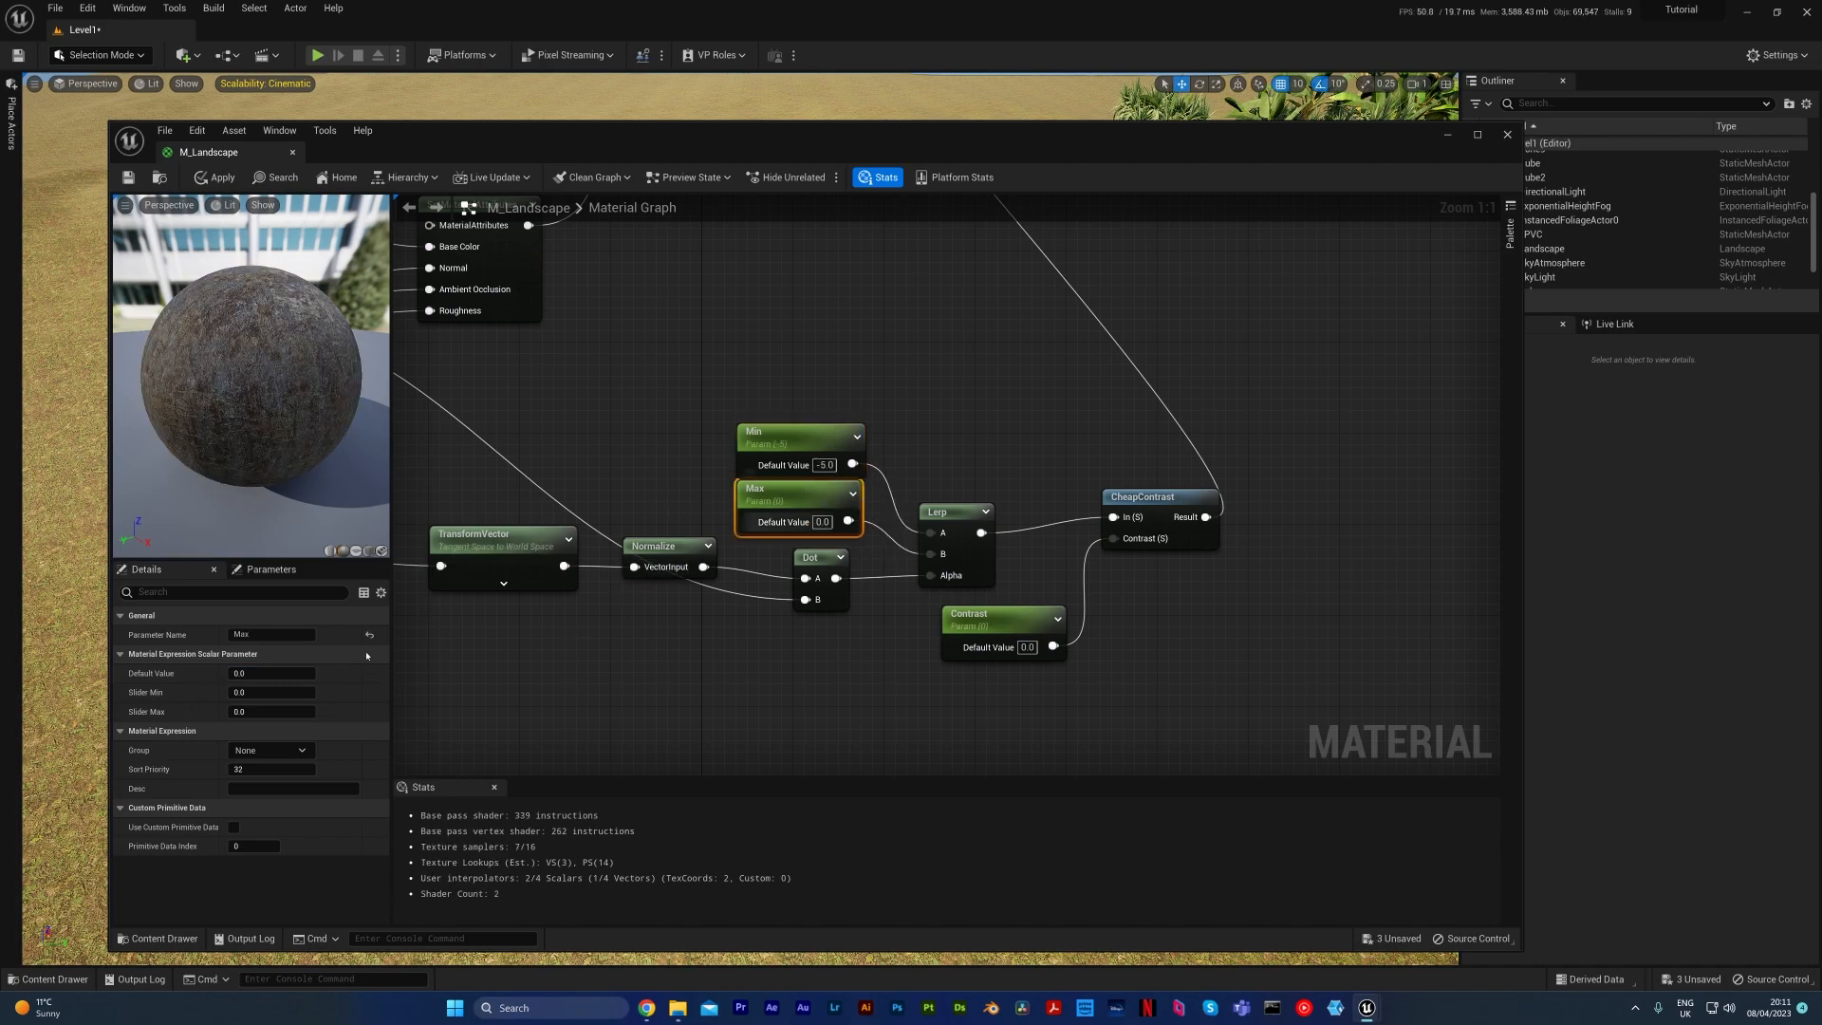
click(277, 672)
text(3.5)
key(Return)
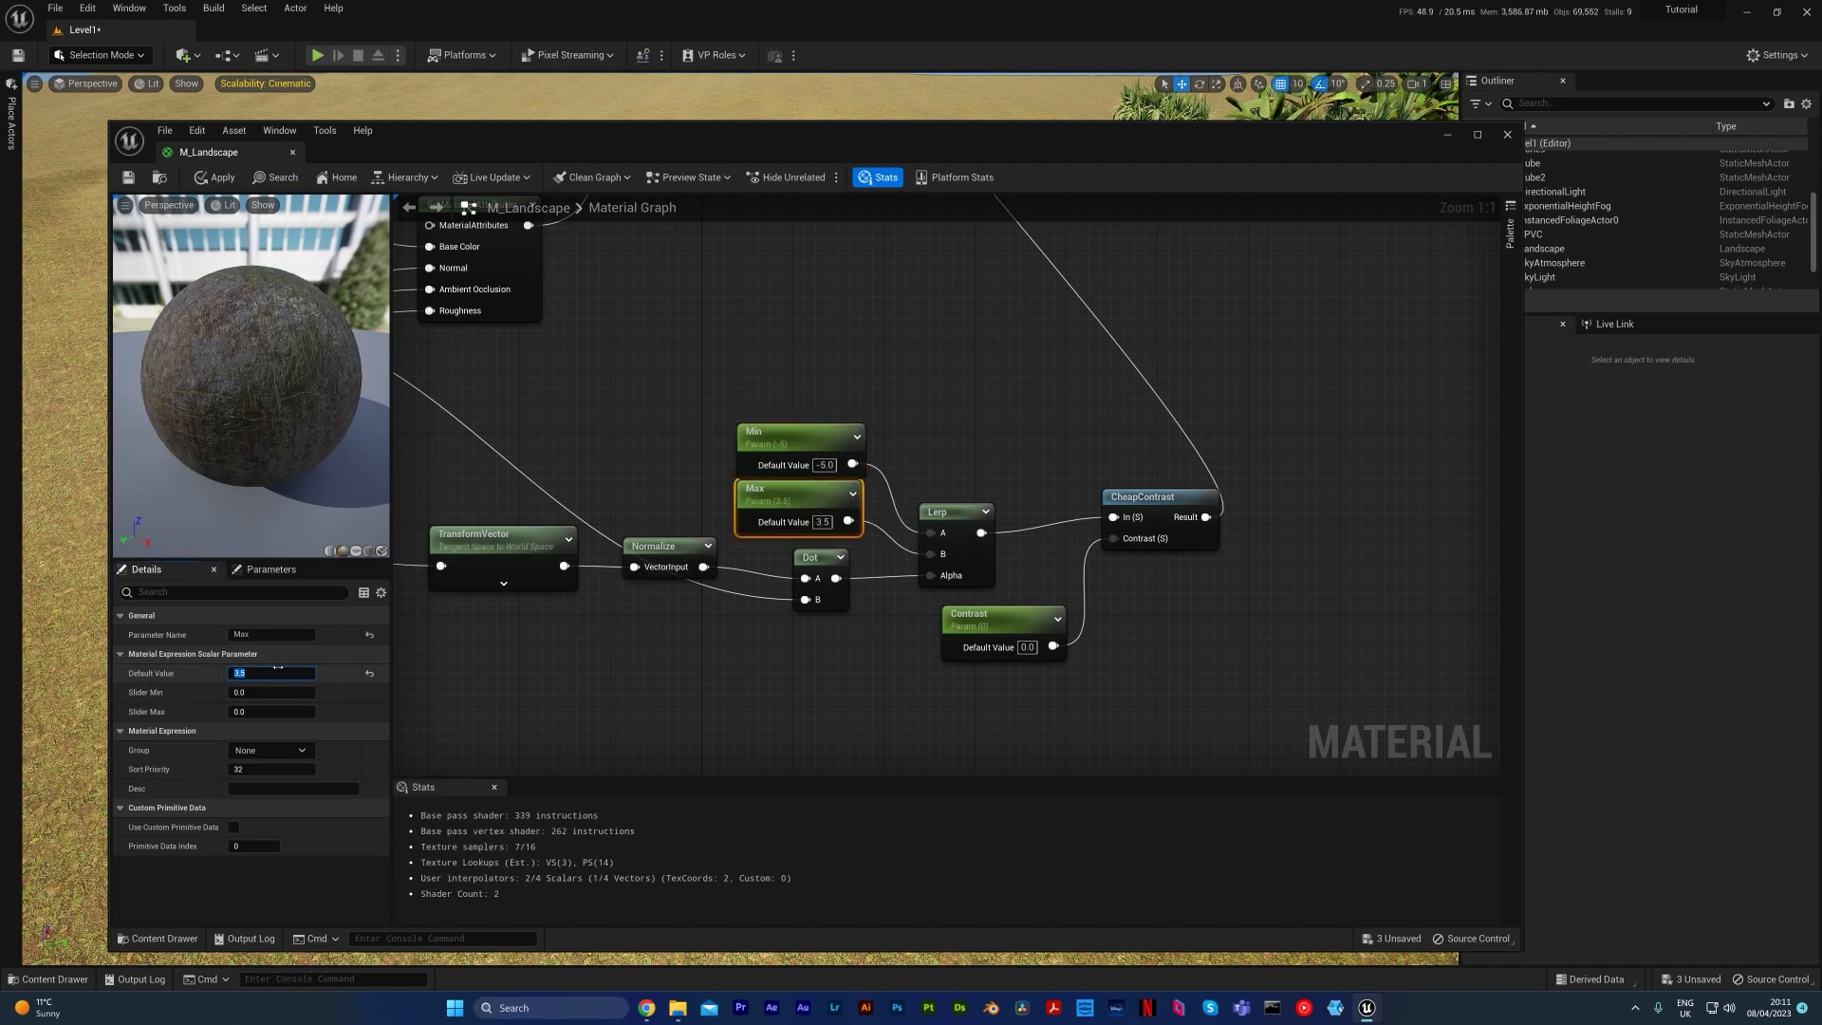
click(1024, 631)
click(292, 671)
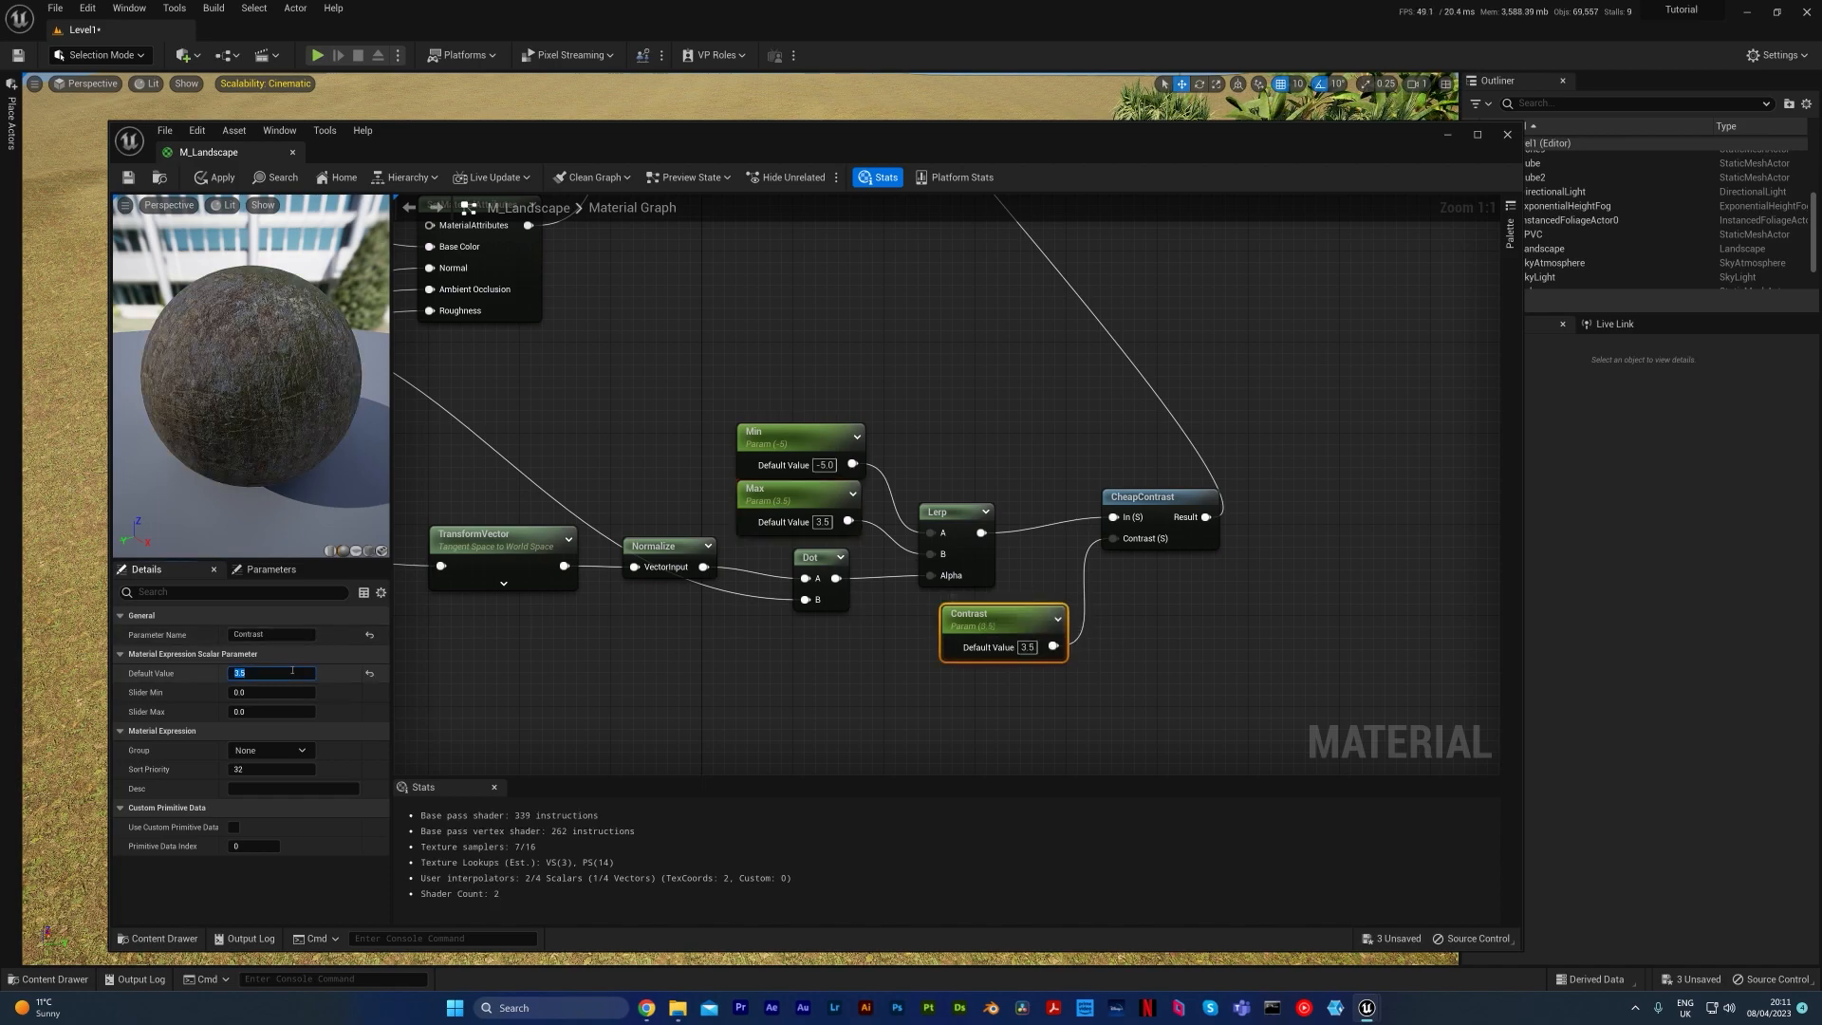
Step: Examine the grass and rock blend on the preview sphere from several angles and distances
mouse_move(291, 417)
mouse_down()
mouse_move(233, 460)
mouse_move(209, 435)
mouse_move(242, 413)
mouse_up()
scroll(274, 385, down, 5)
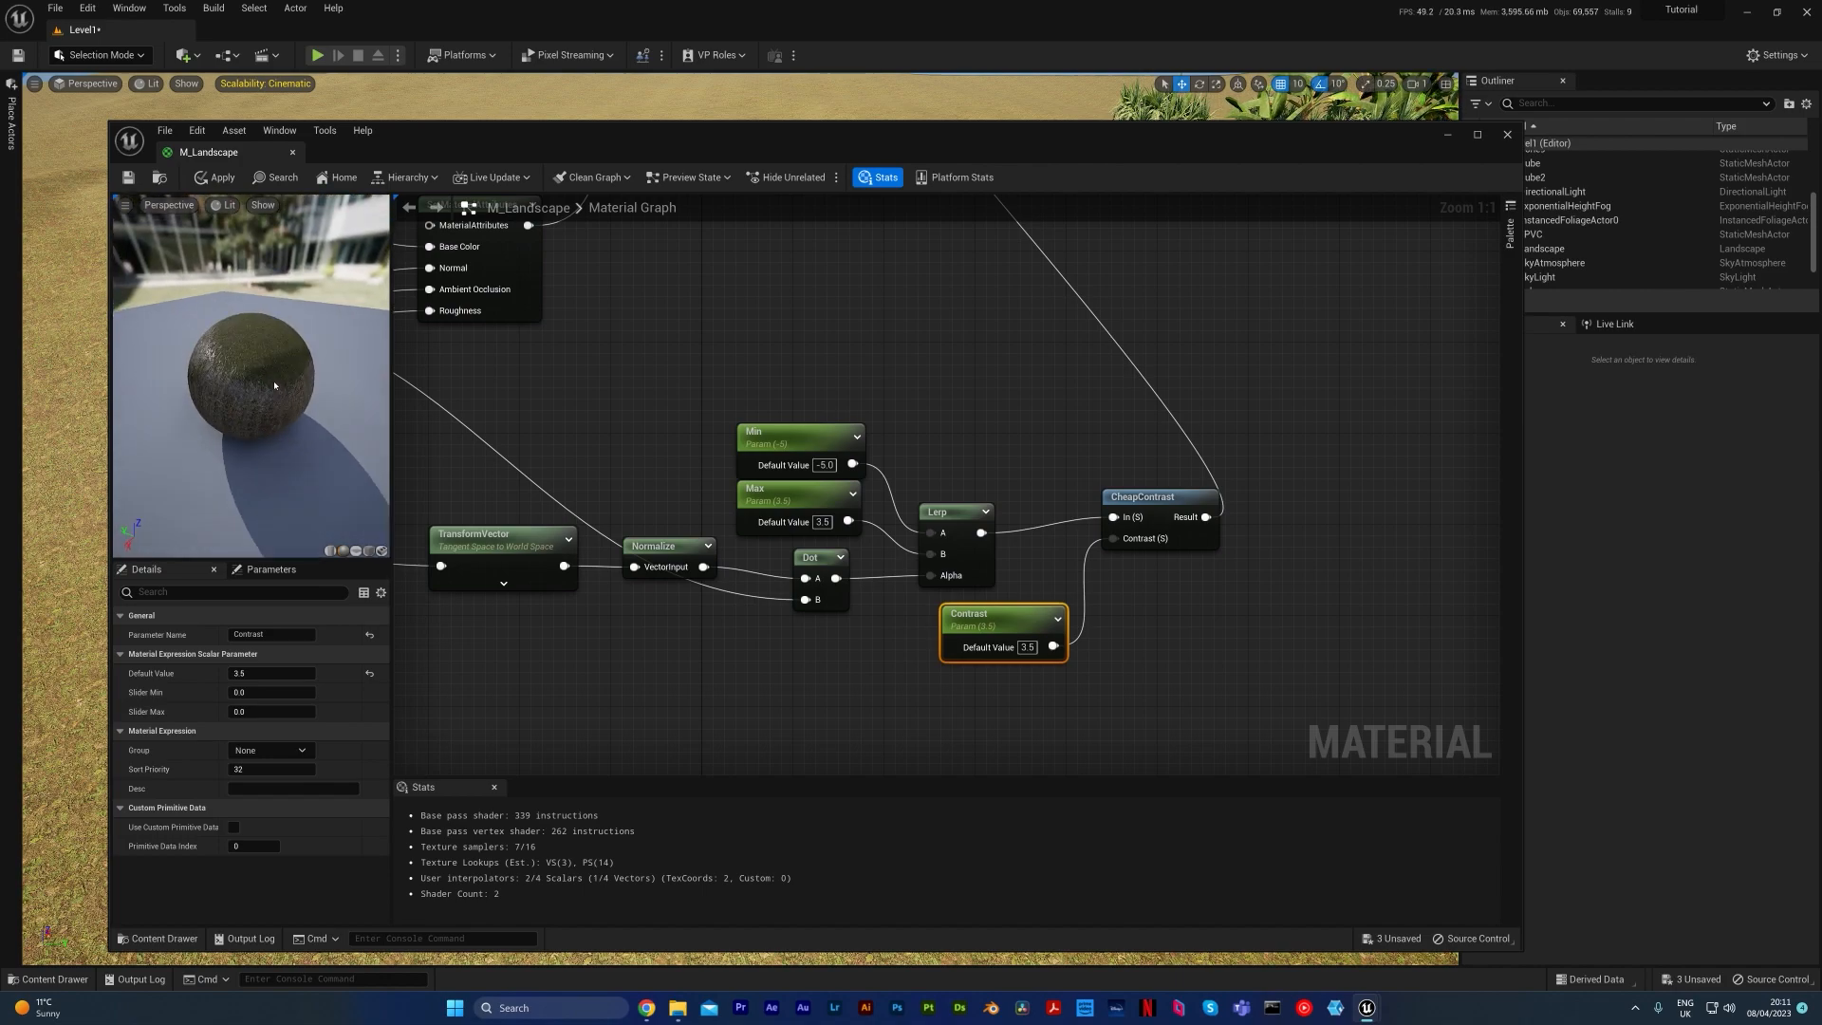
scroll(274, 385, up, 8)
scroll(270, 373, down, 8)
mouse_move(269, 373)
mouse_down()
mouse_move(294, 389)
mouse_move(313, 365)
mouse_move(210, 301)
mouse_up()
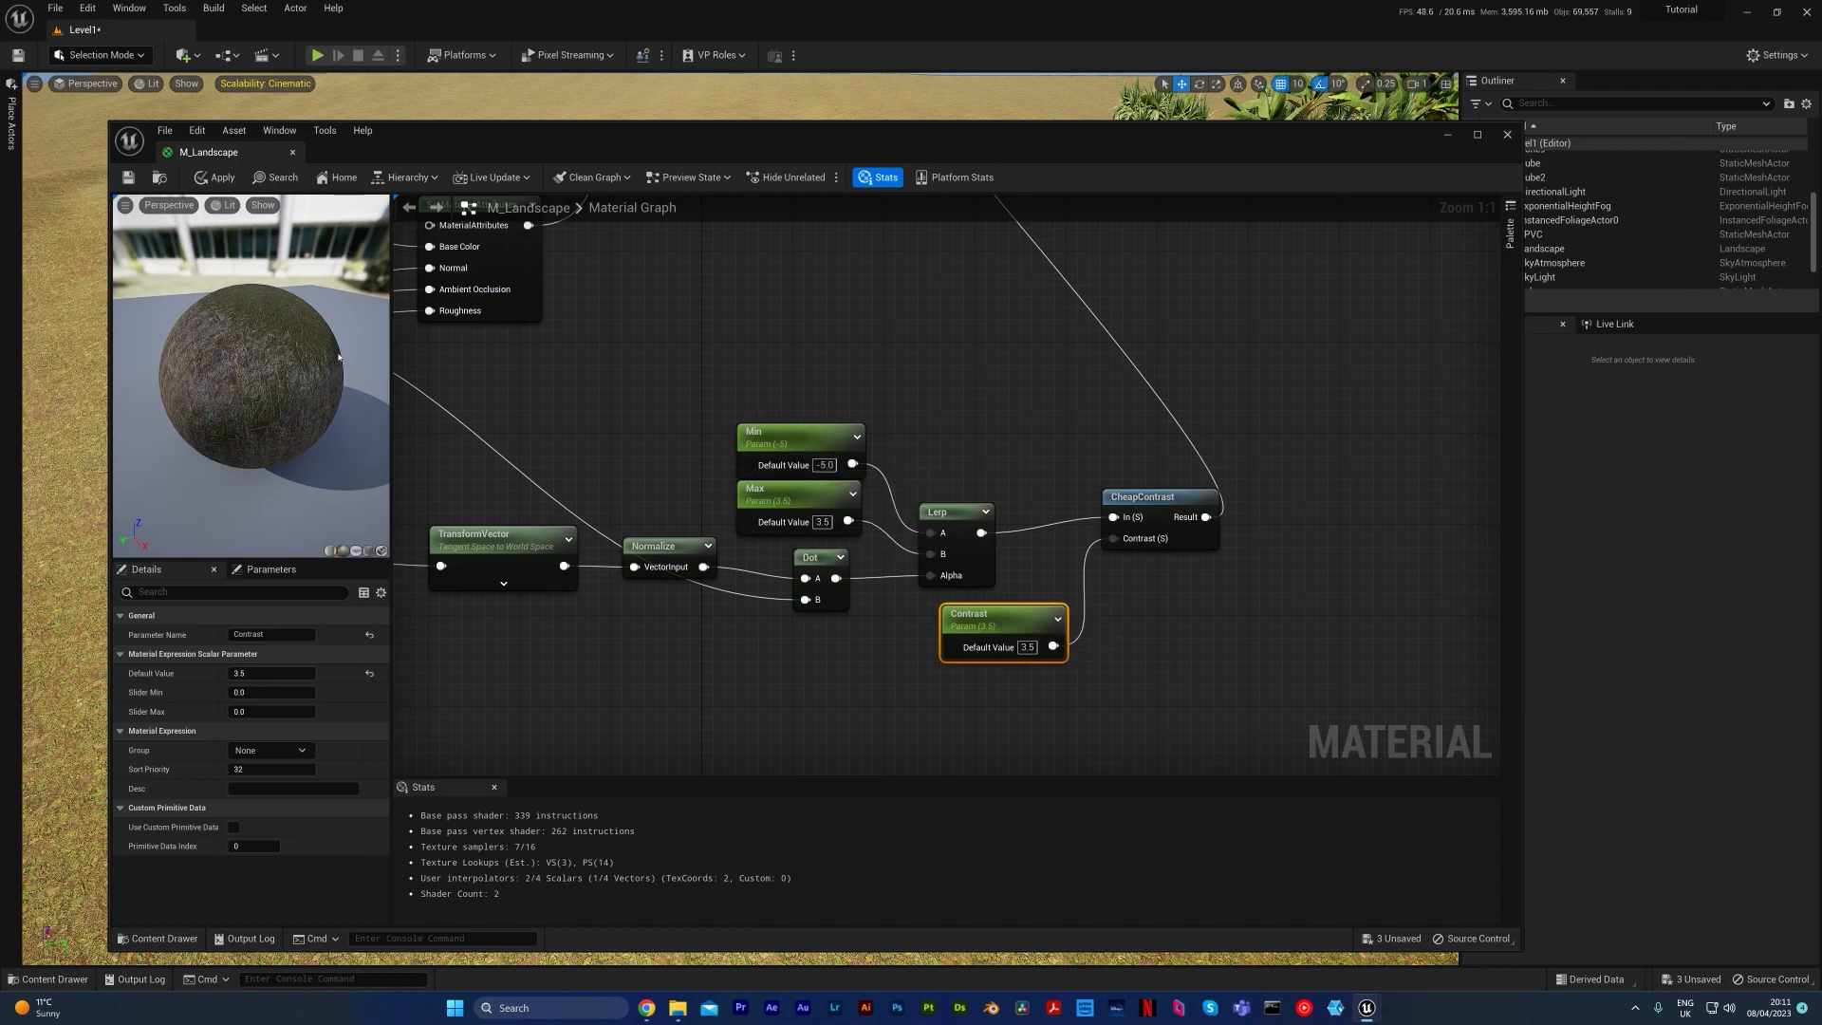
drag(244, 338, 249, 306)
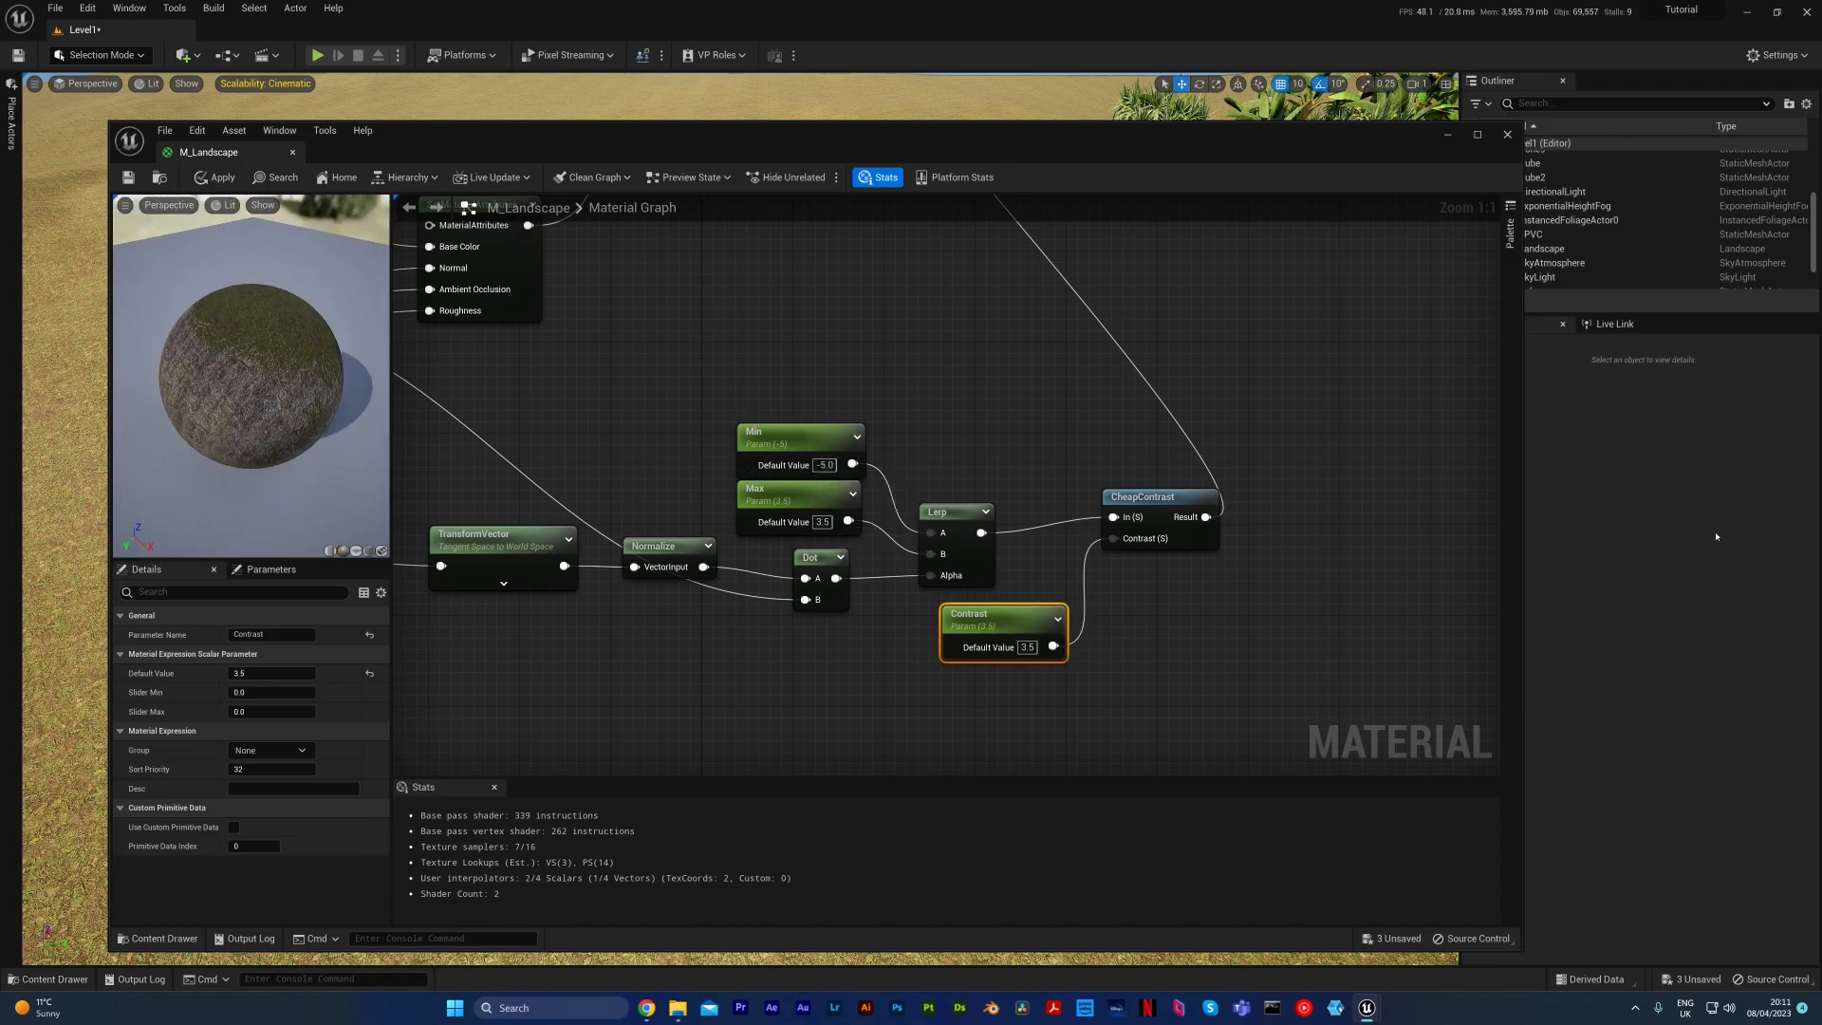
right_drag(803, 654, 889, 645)
scroll(889, 645, down, 1)
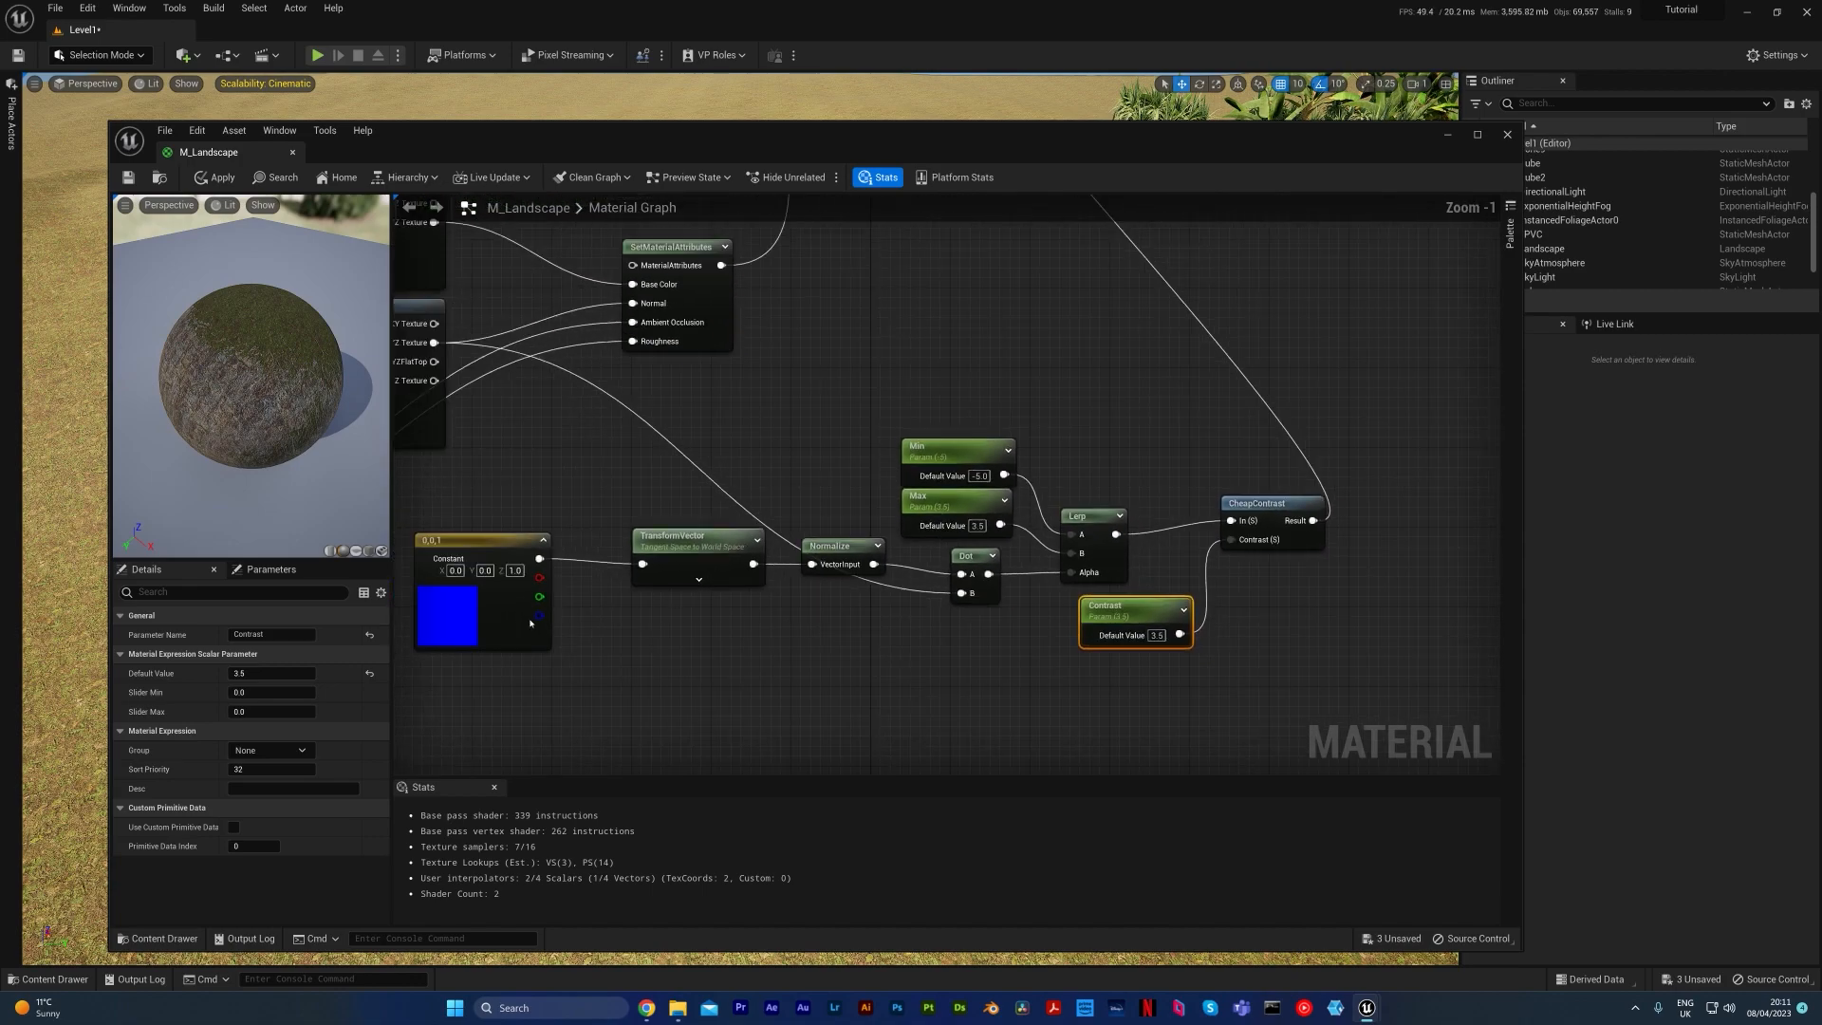
scroll(218, 381, up, 6)
drag(217, 380, 124, 335)
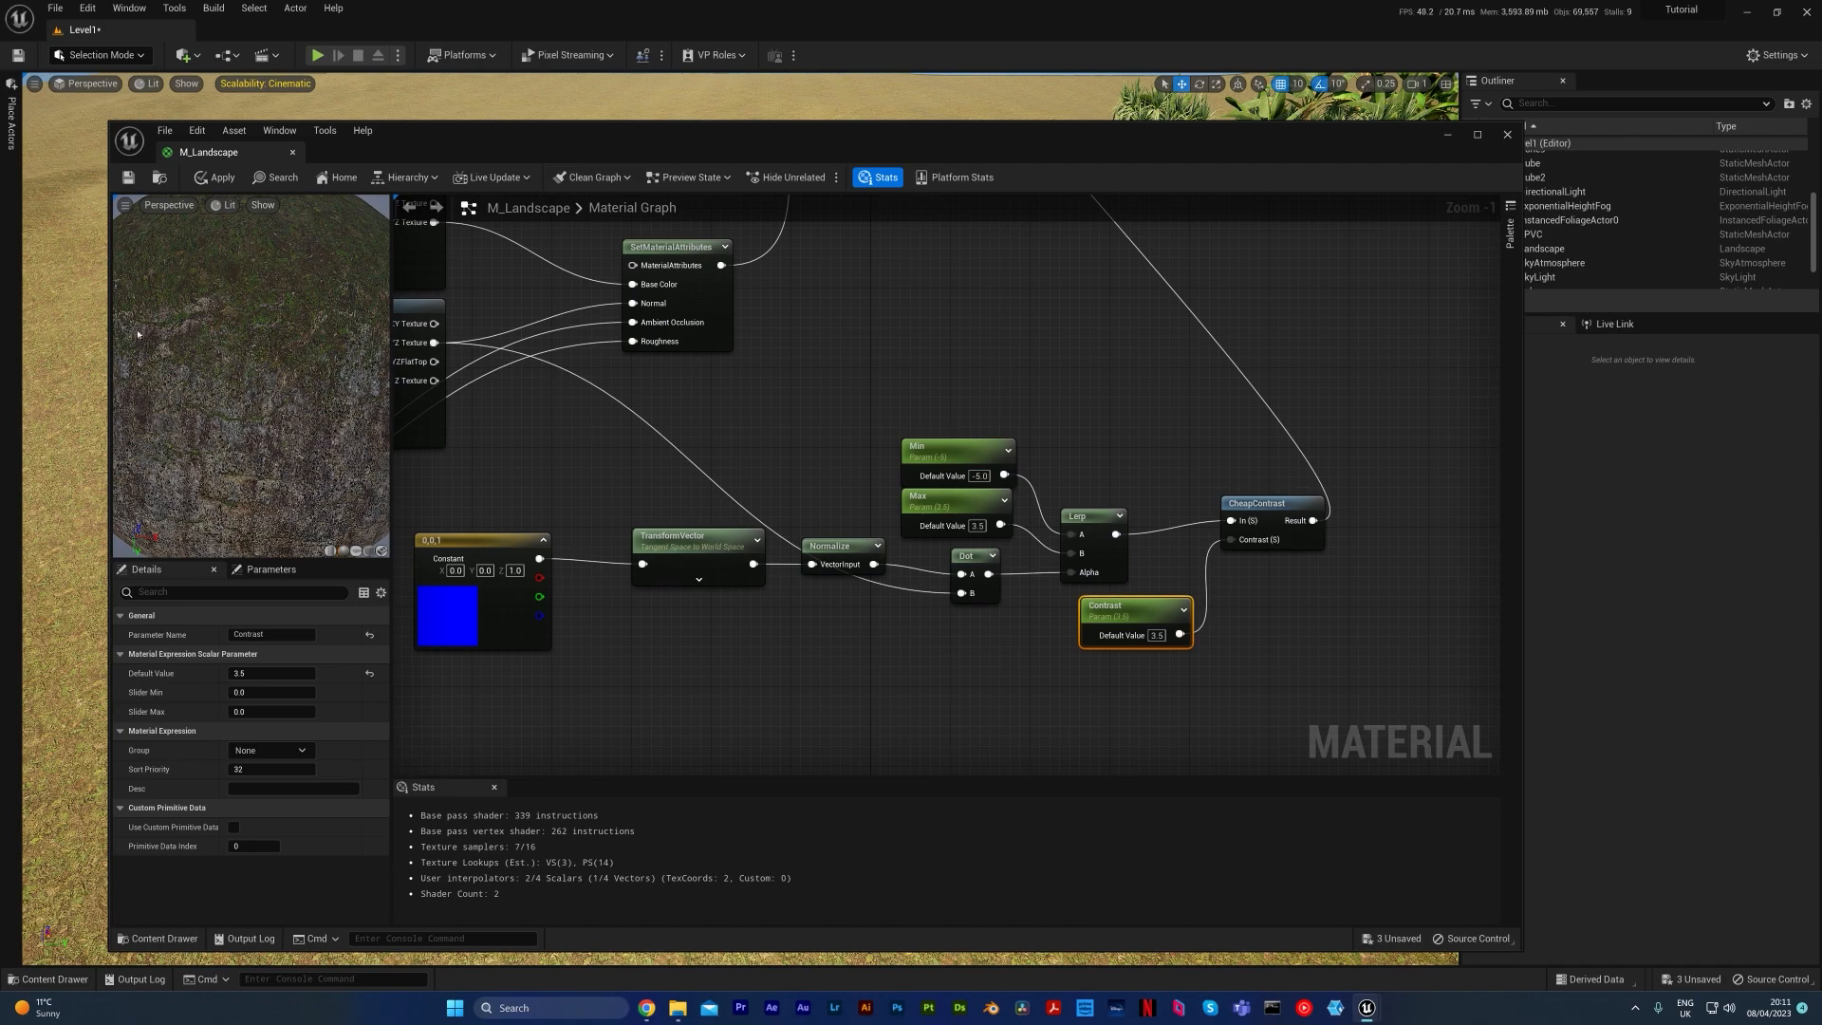
drag(251, 376, 142, 242)
Step: Save the M_Landscape material and minimize its editor window to return to the level
right_drag(584, 466, 771, 483)
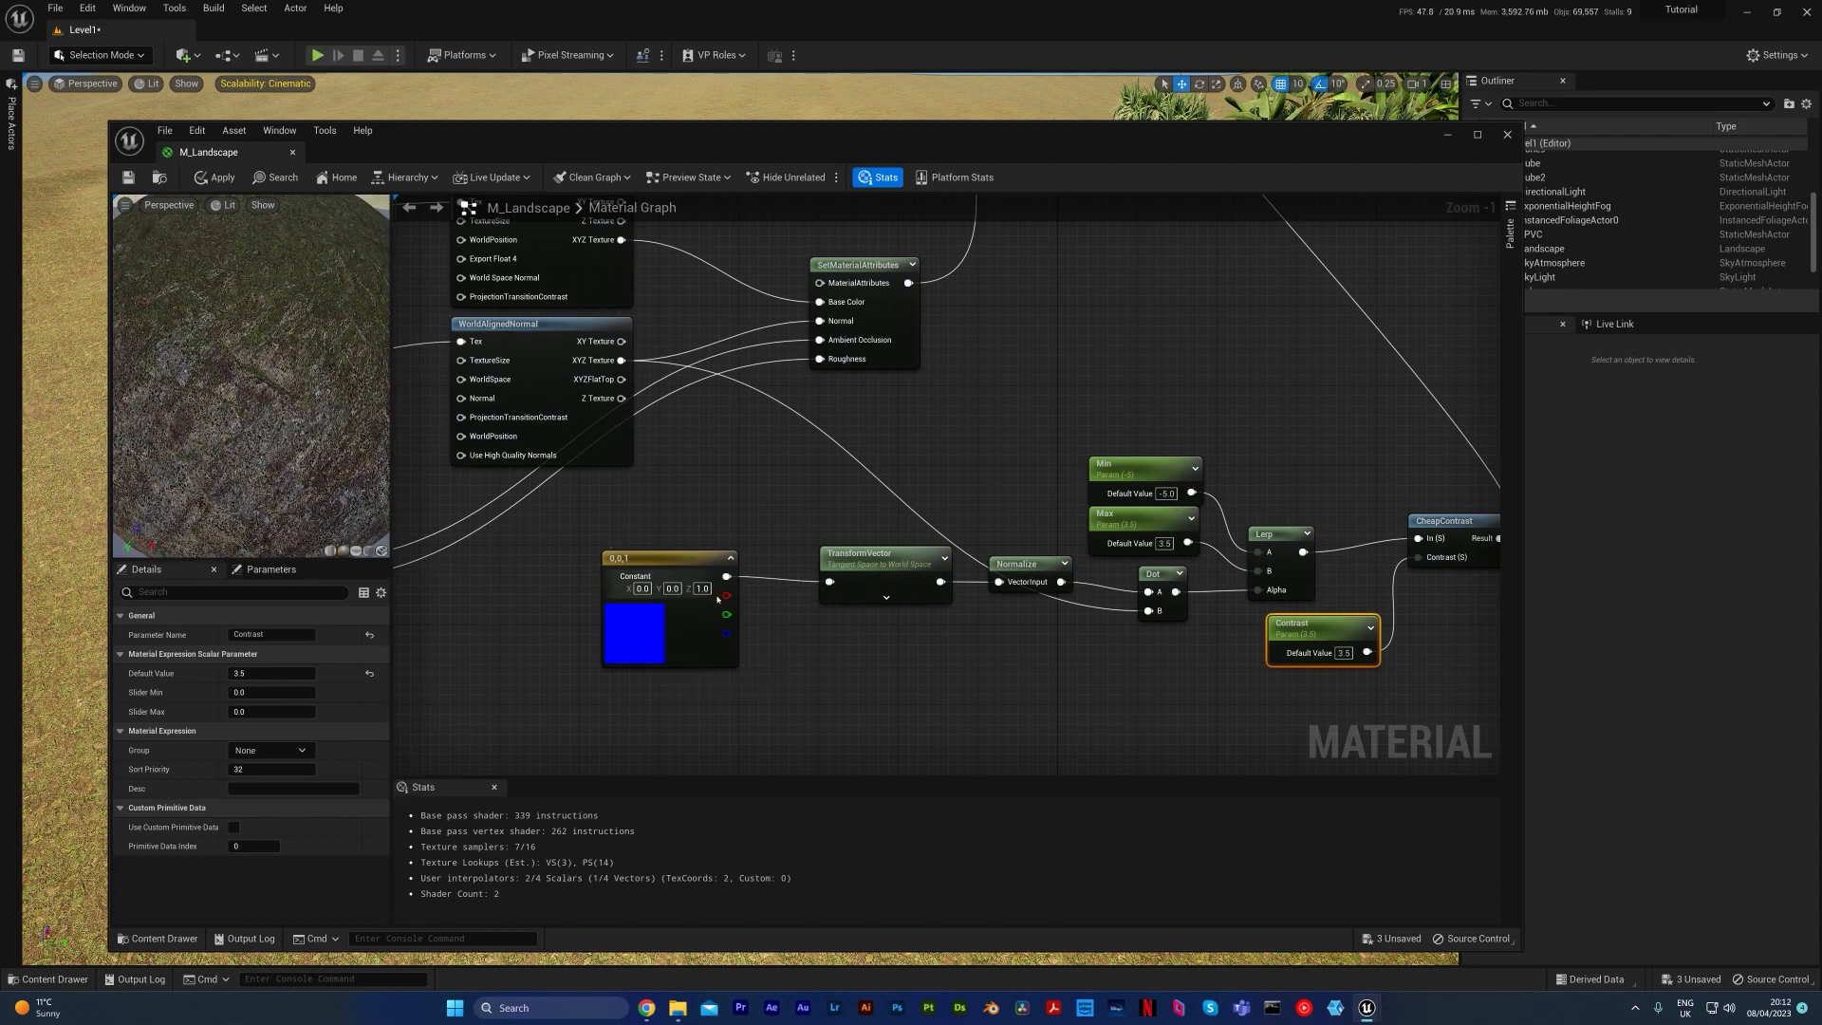
scroll(702, 607, down, 1)
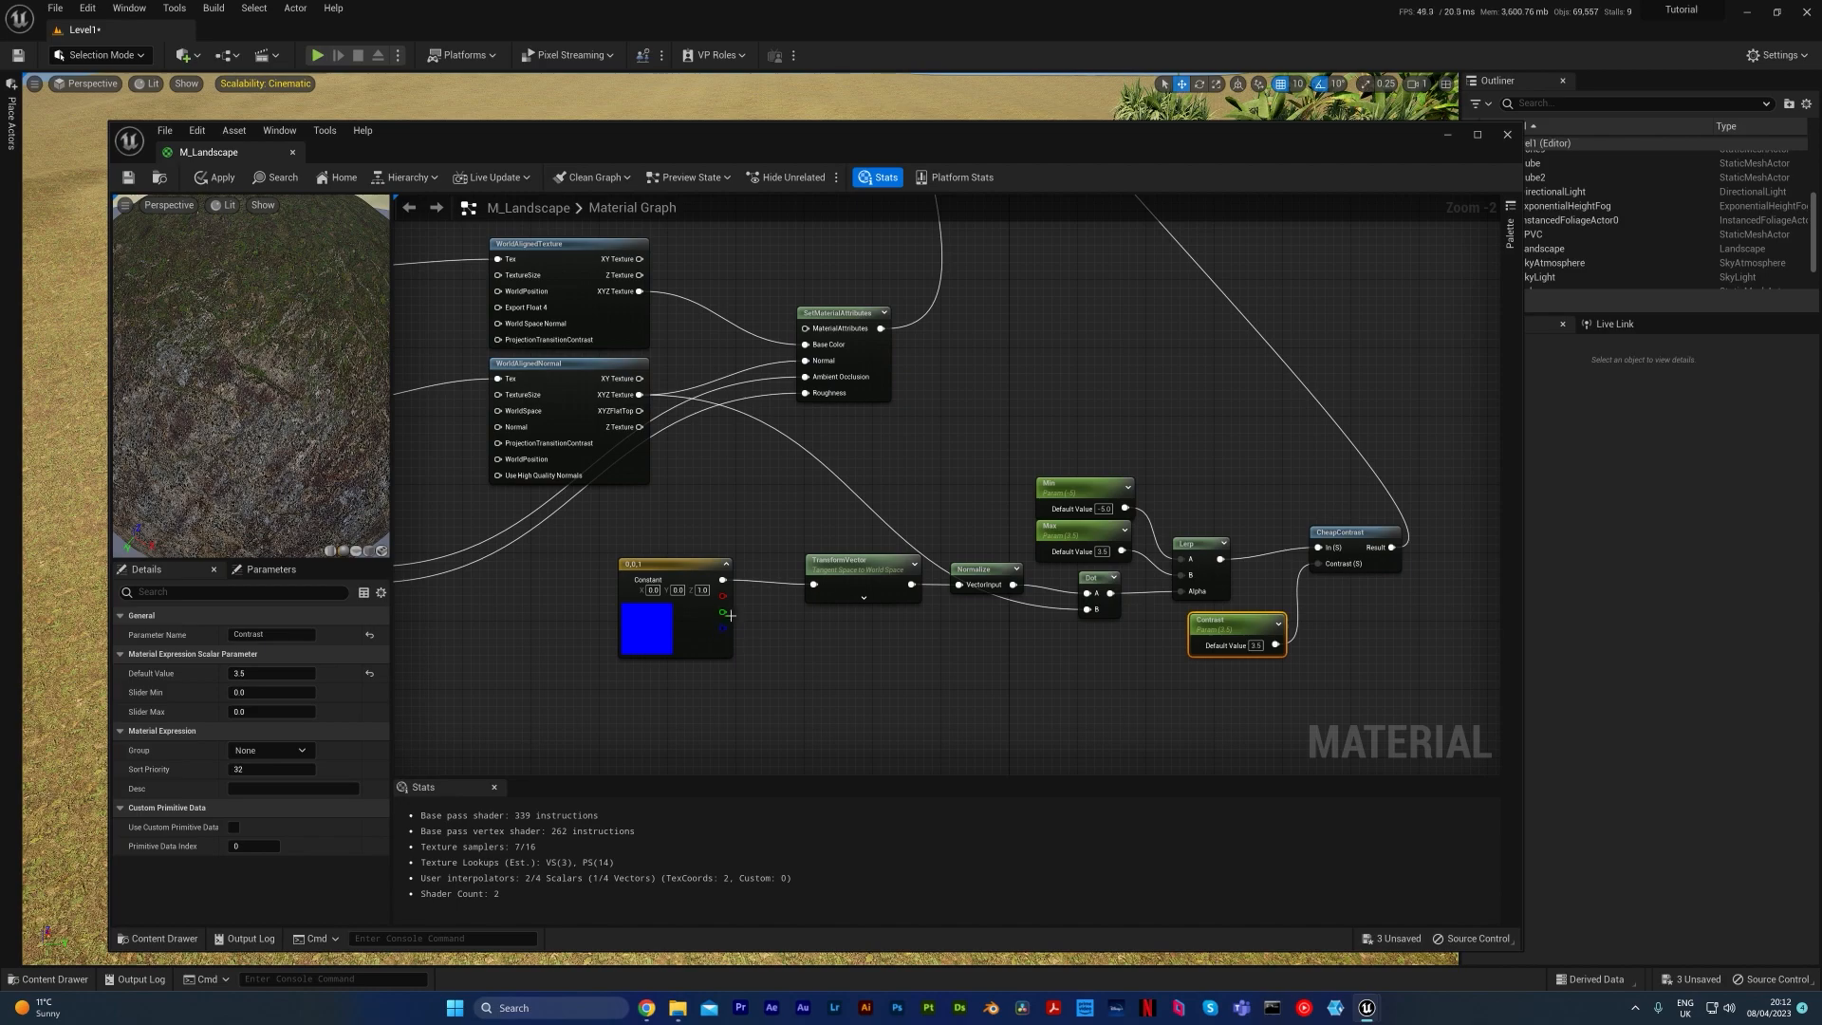
click(602, 697)
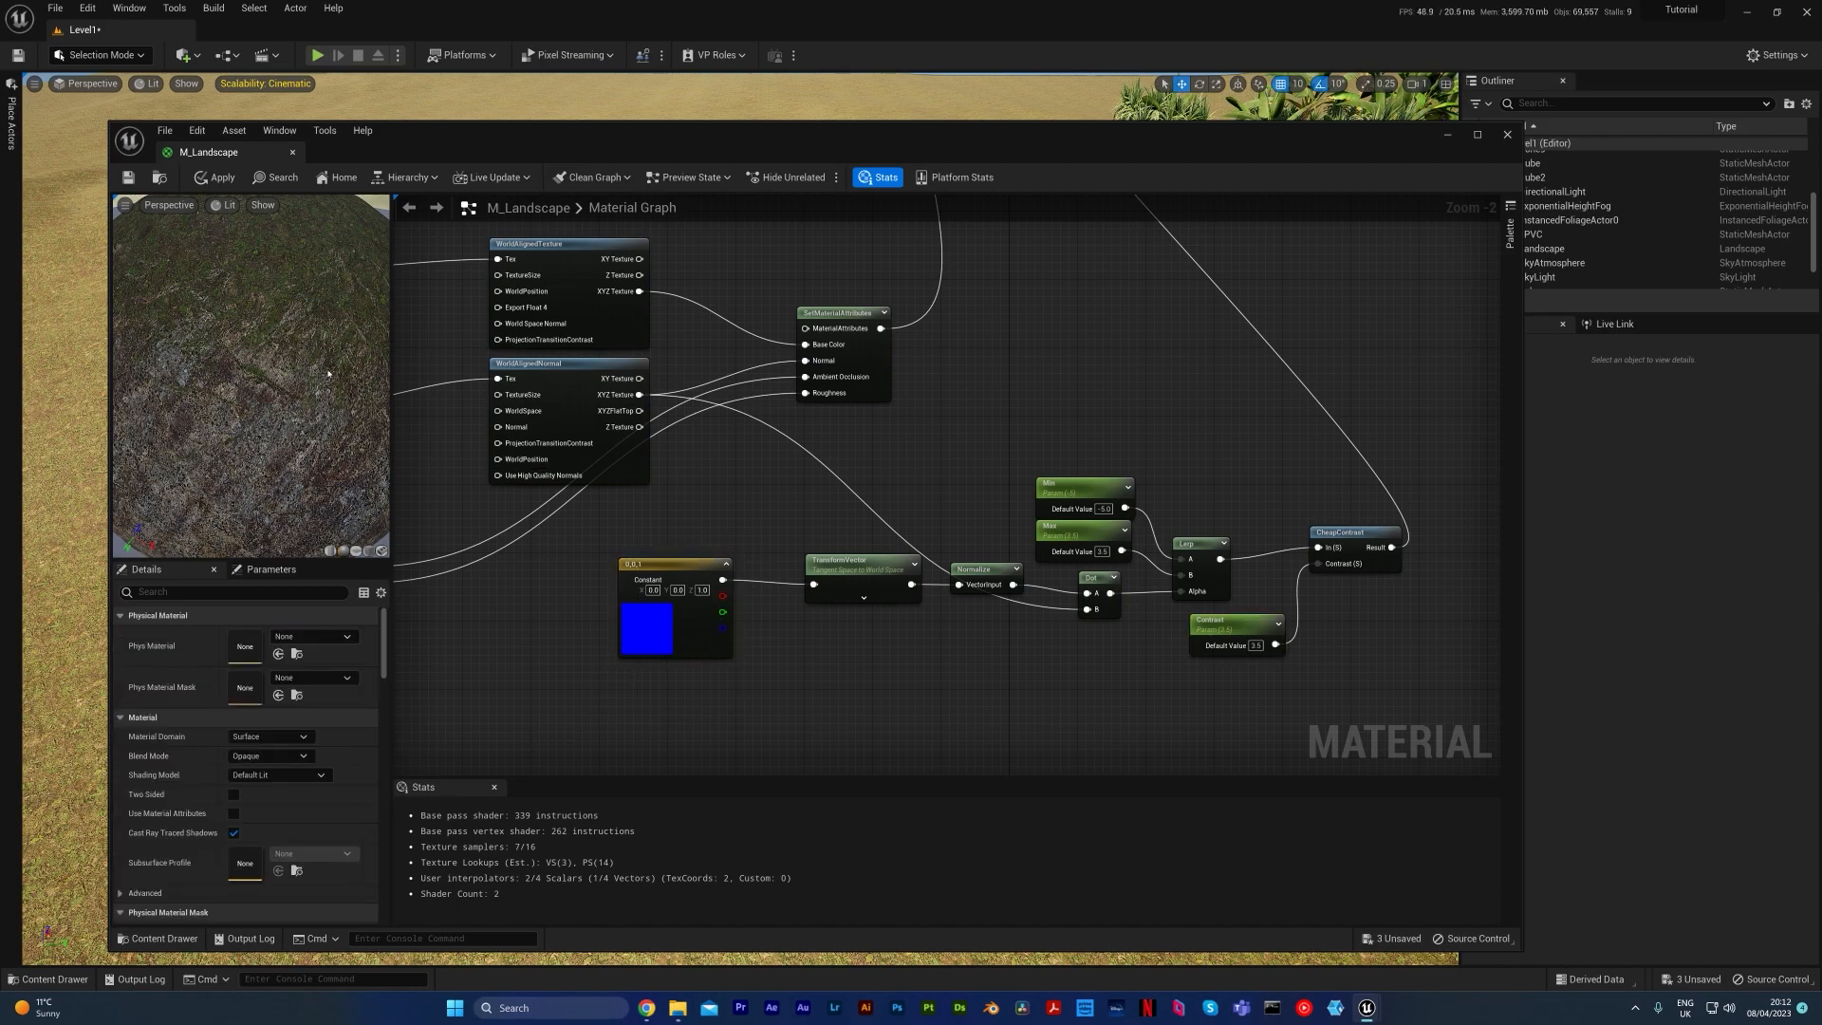
scroll(735, 616, down, 3)
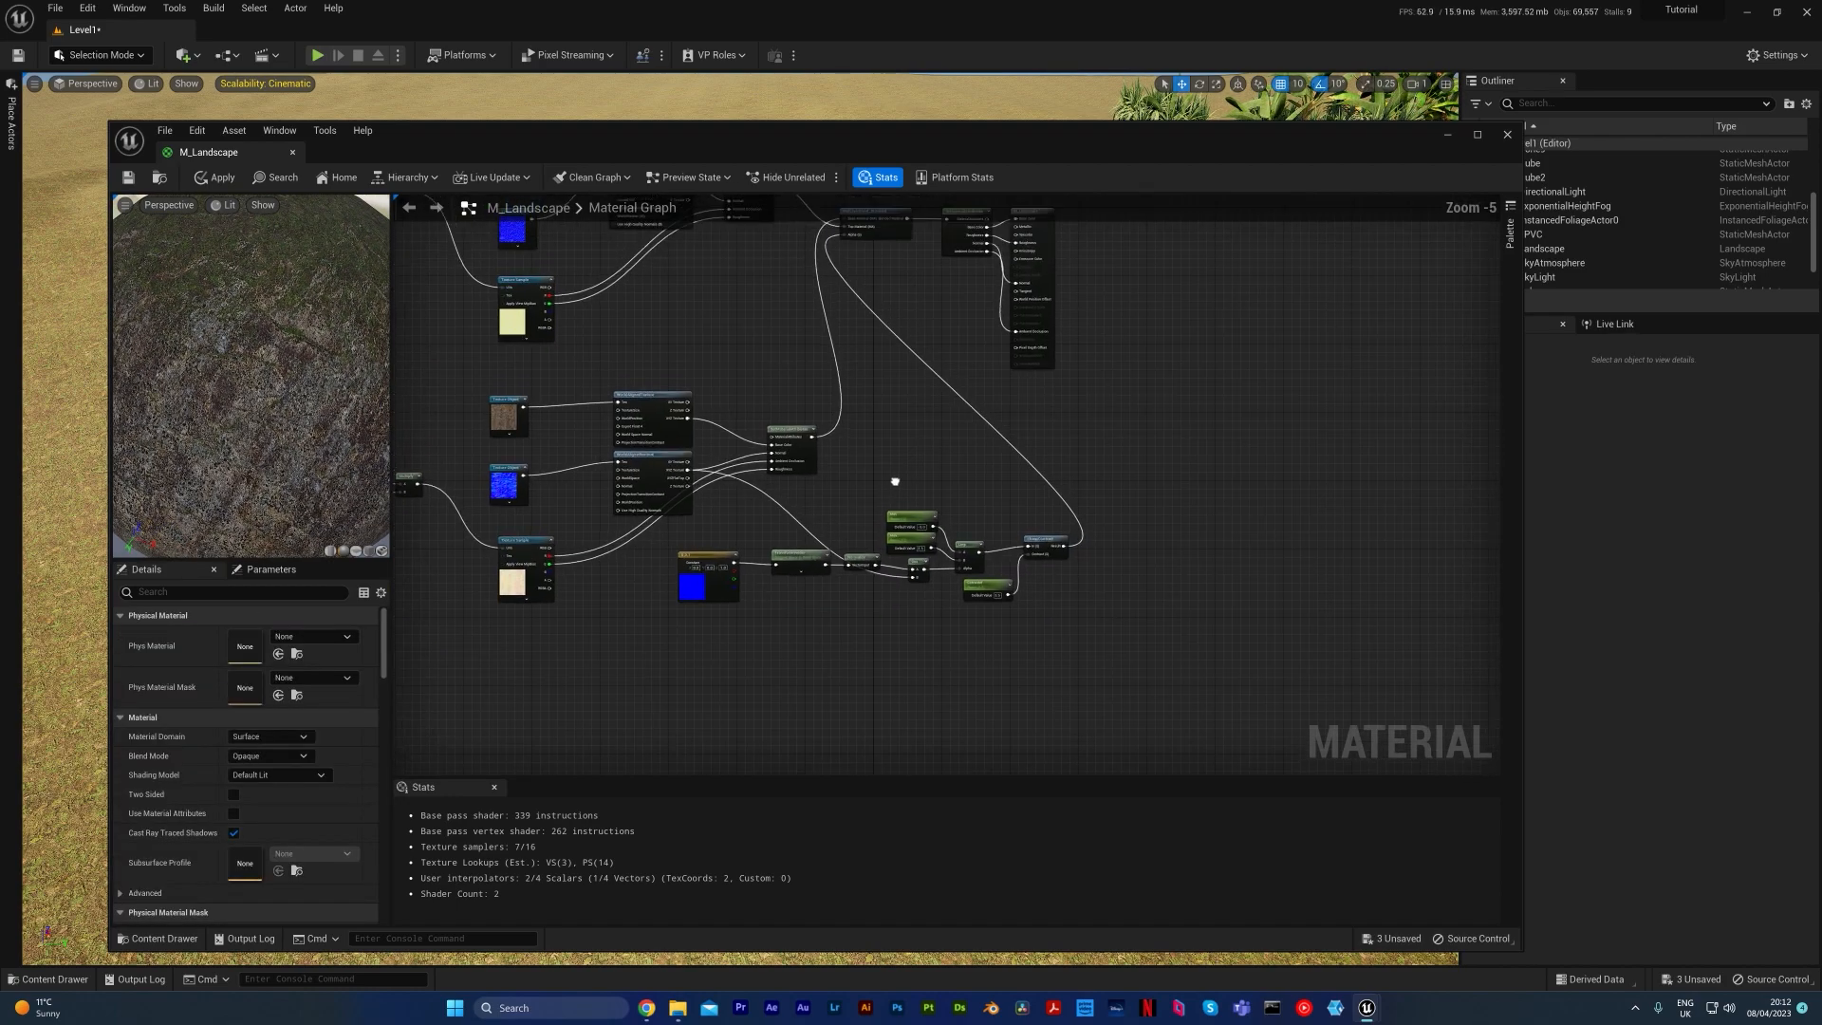
right_drag(789, 562, 1103, 515)
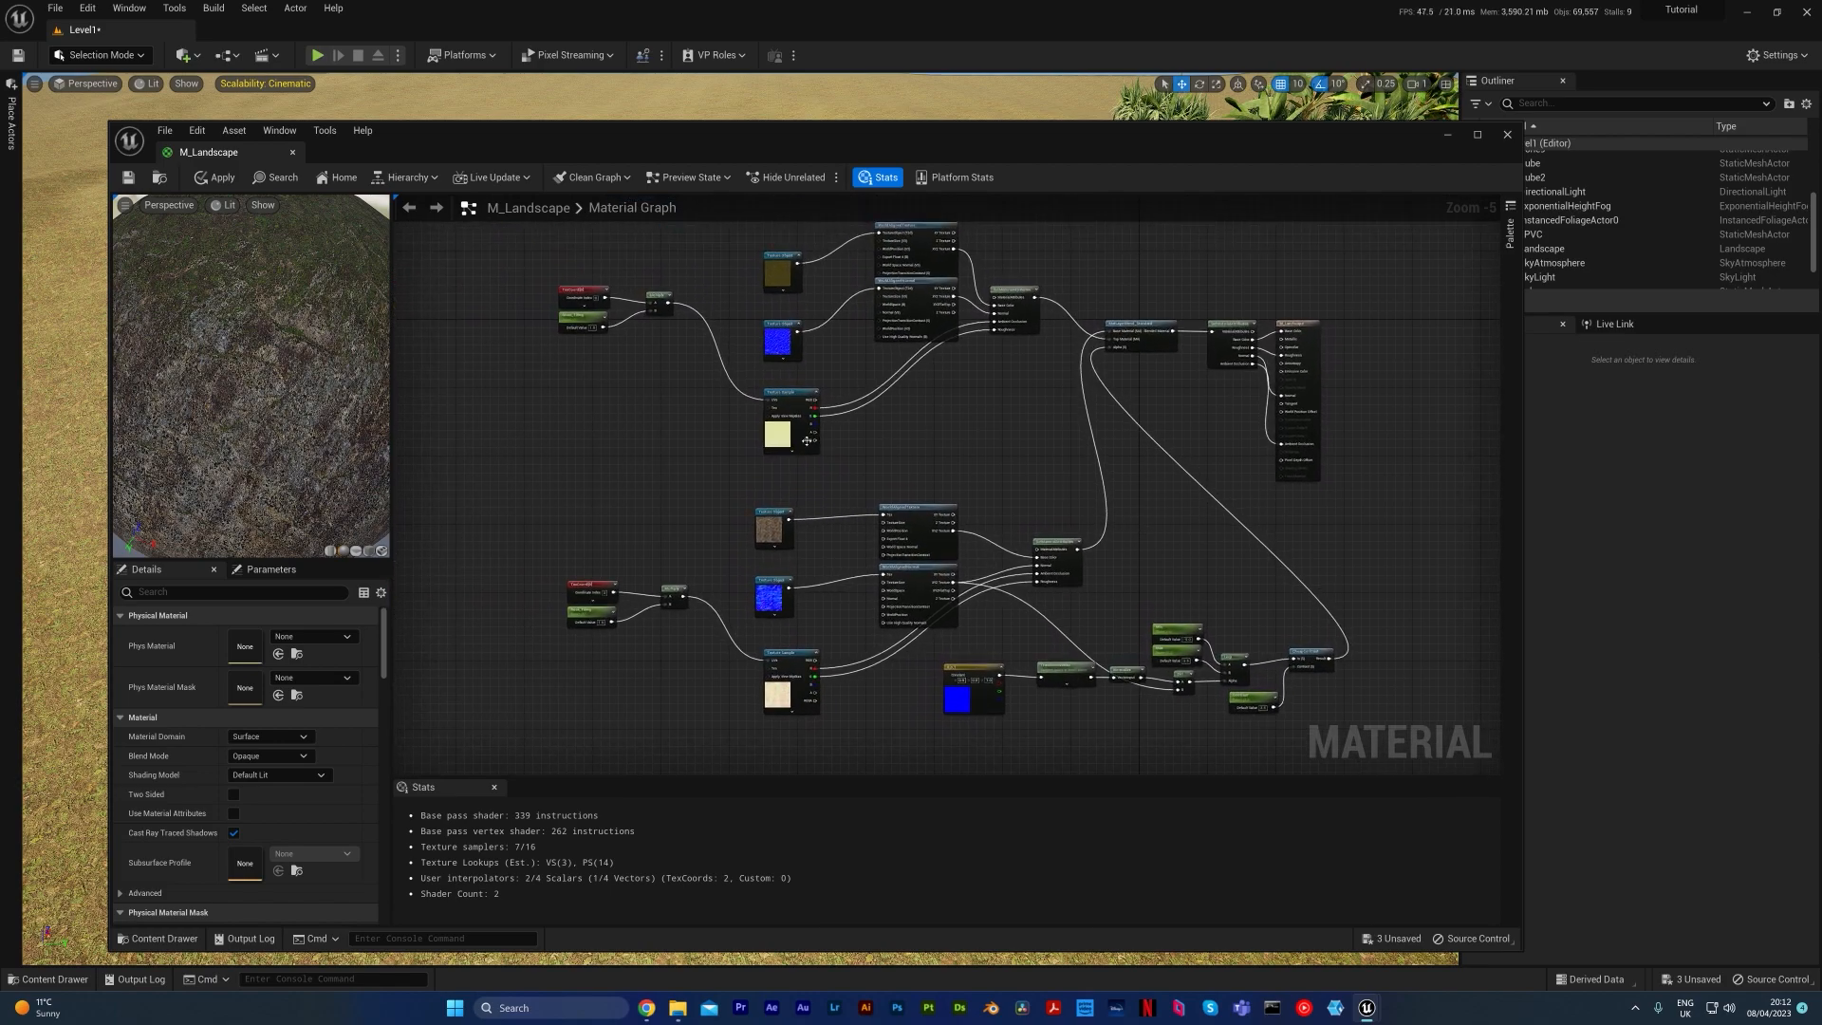
right_drag(654, 364, 656, 379)
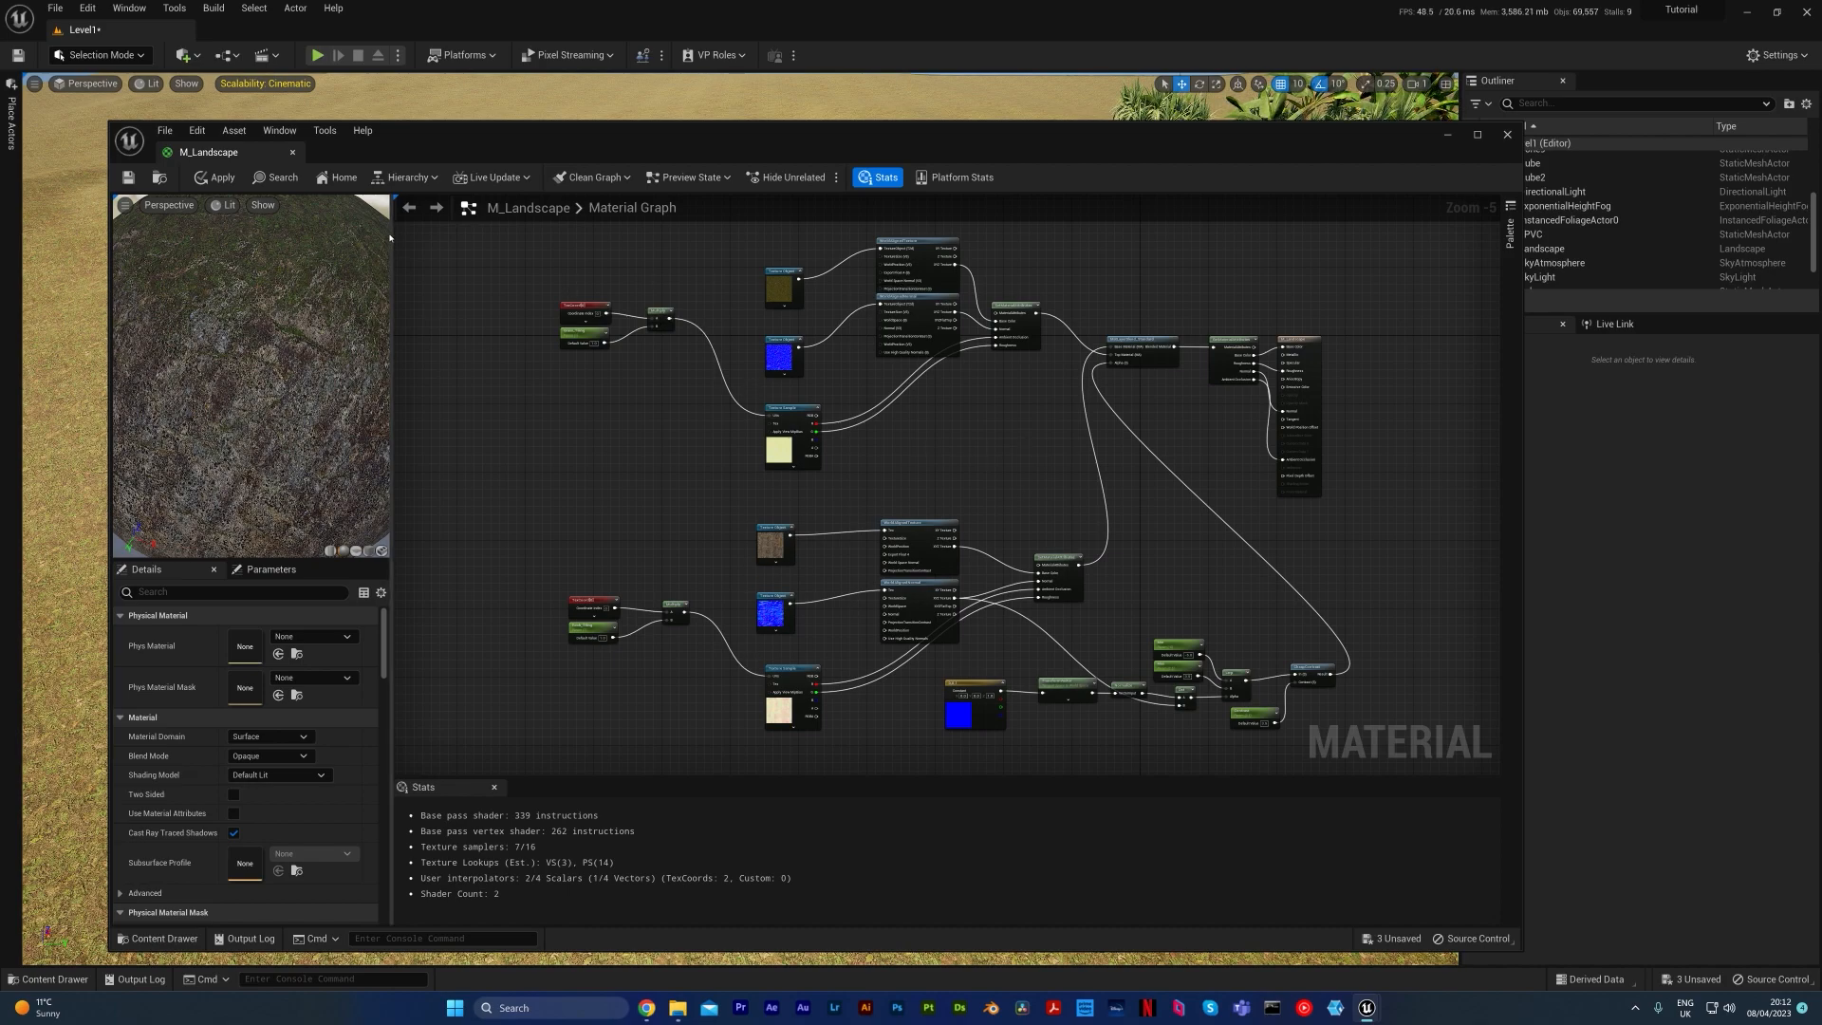
click(129, 177)
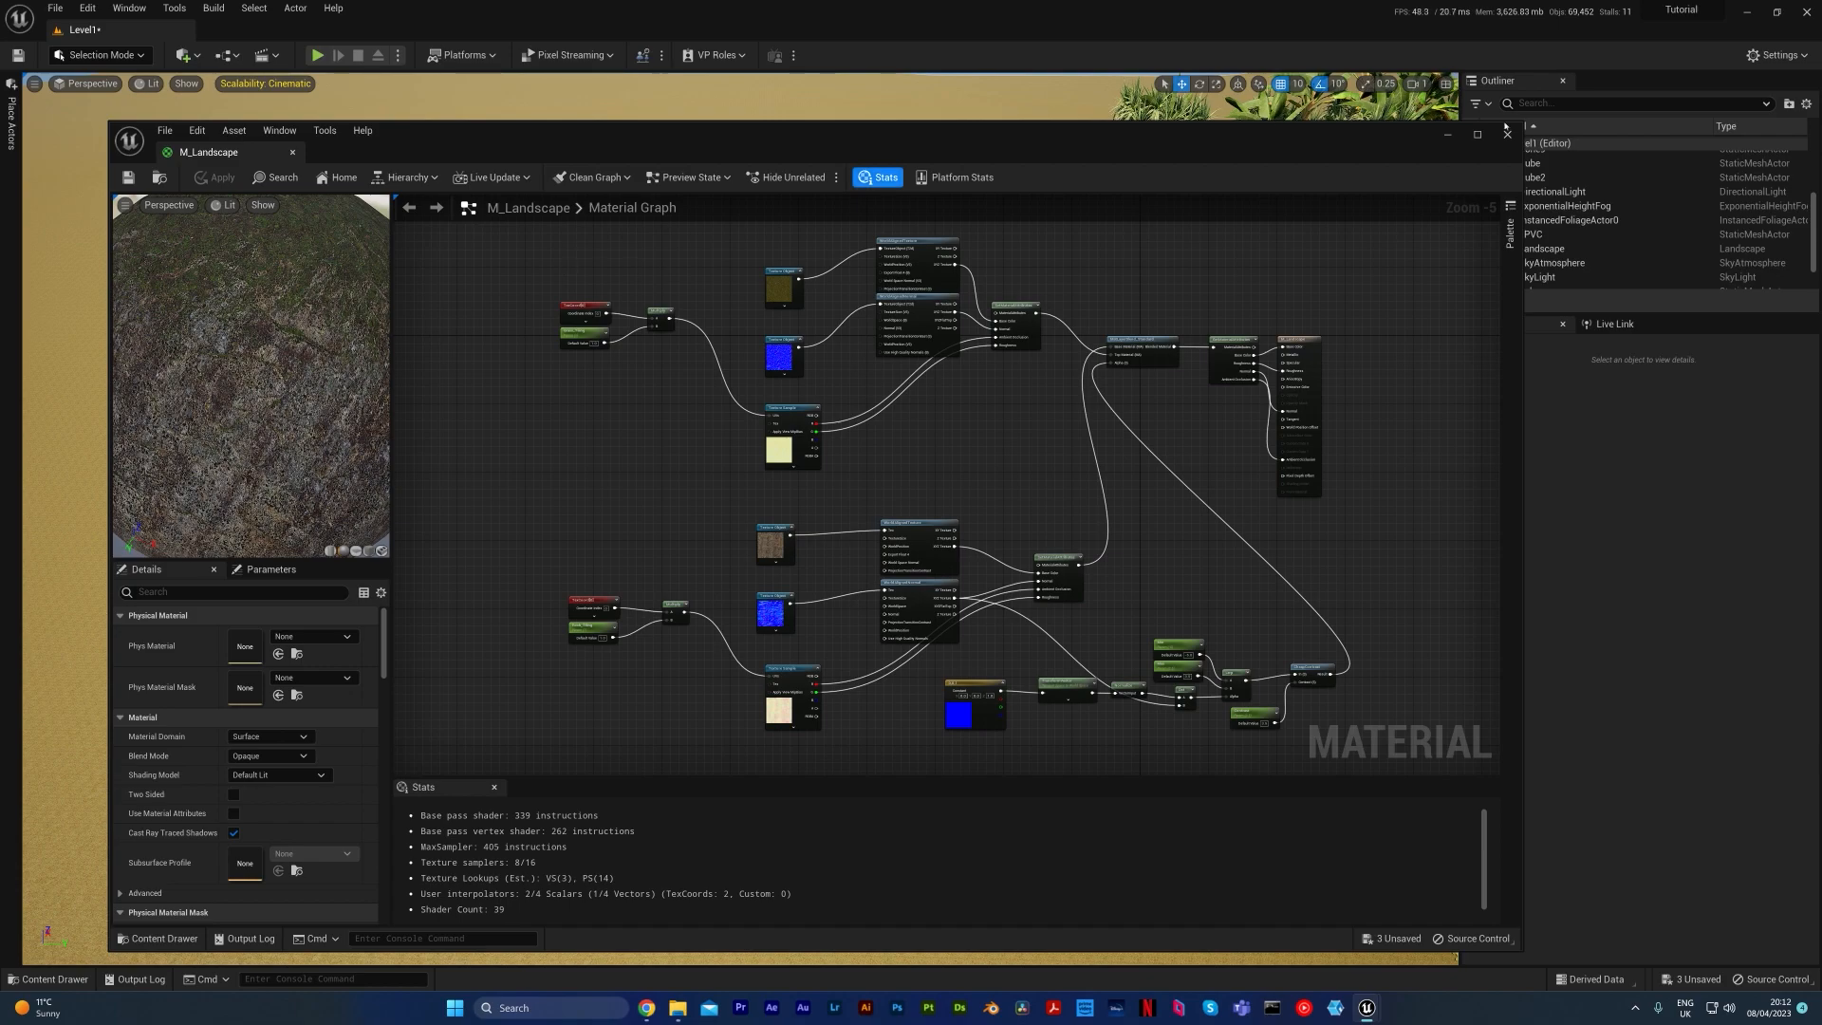
click(1448, 136)
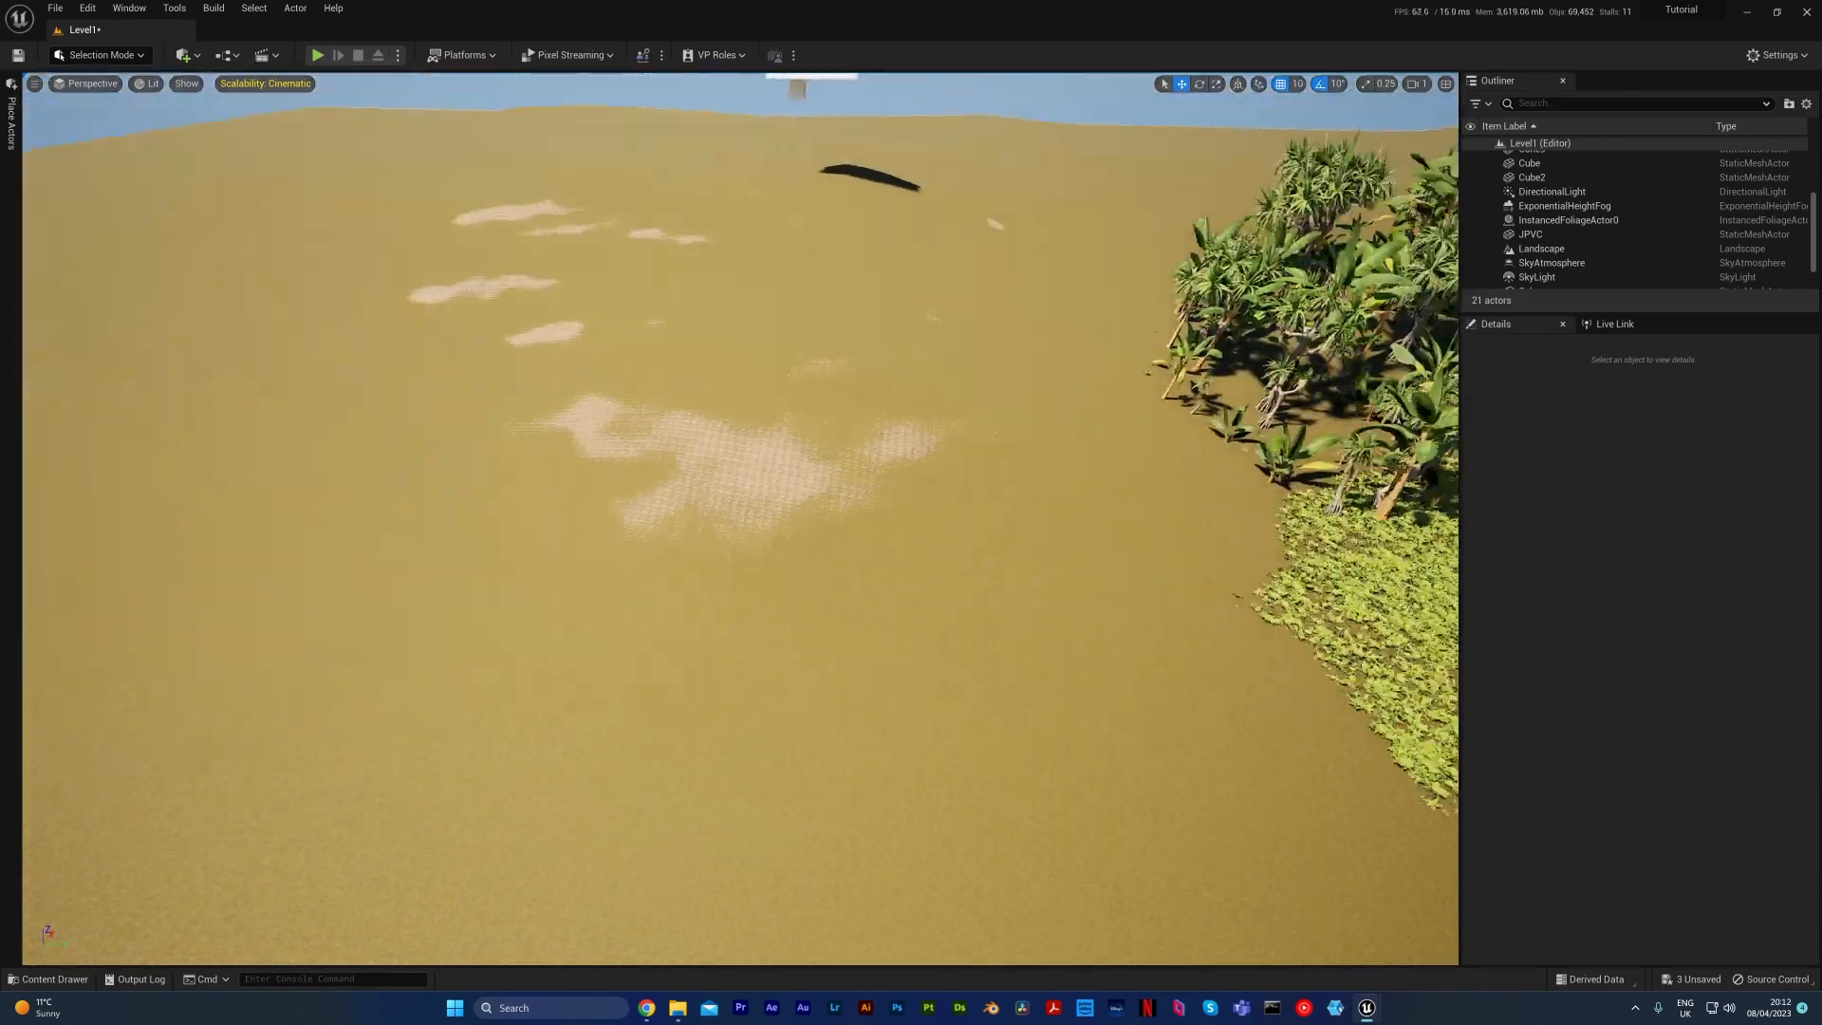
Step: Switch to Landscape mode and sculpt several raised mounds with a lowered stroke beside them on the open ground
right_drag(740, 518, 489, 425)
key(w)
key(w)
key(w)
key(w)
key(w)
key(s)
click(126, 60)
click(130, 95)
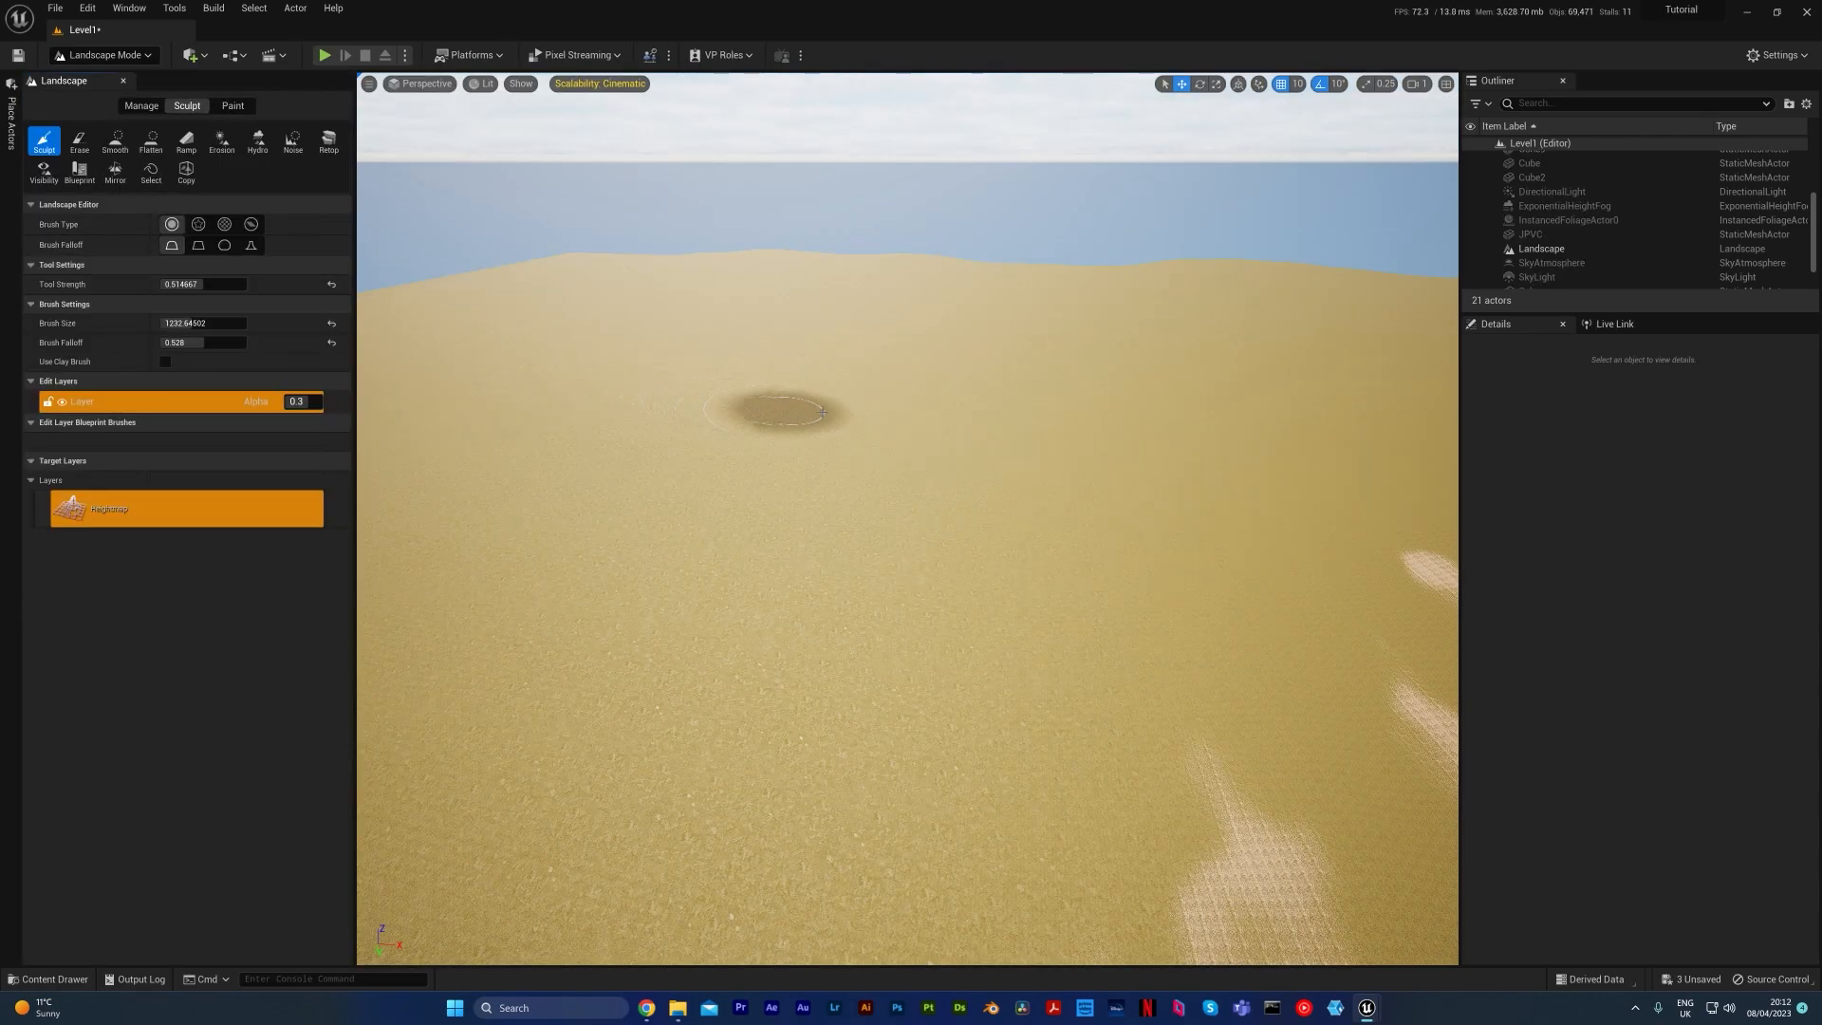
drag(668, 450, 794, 429)
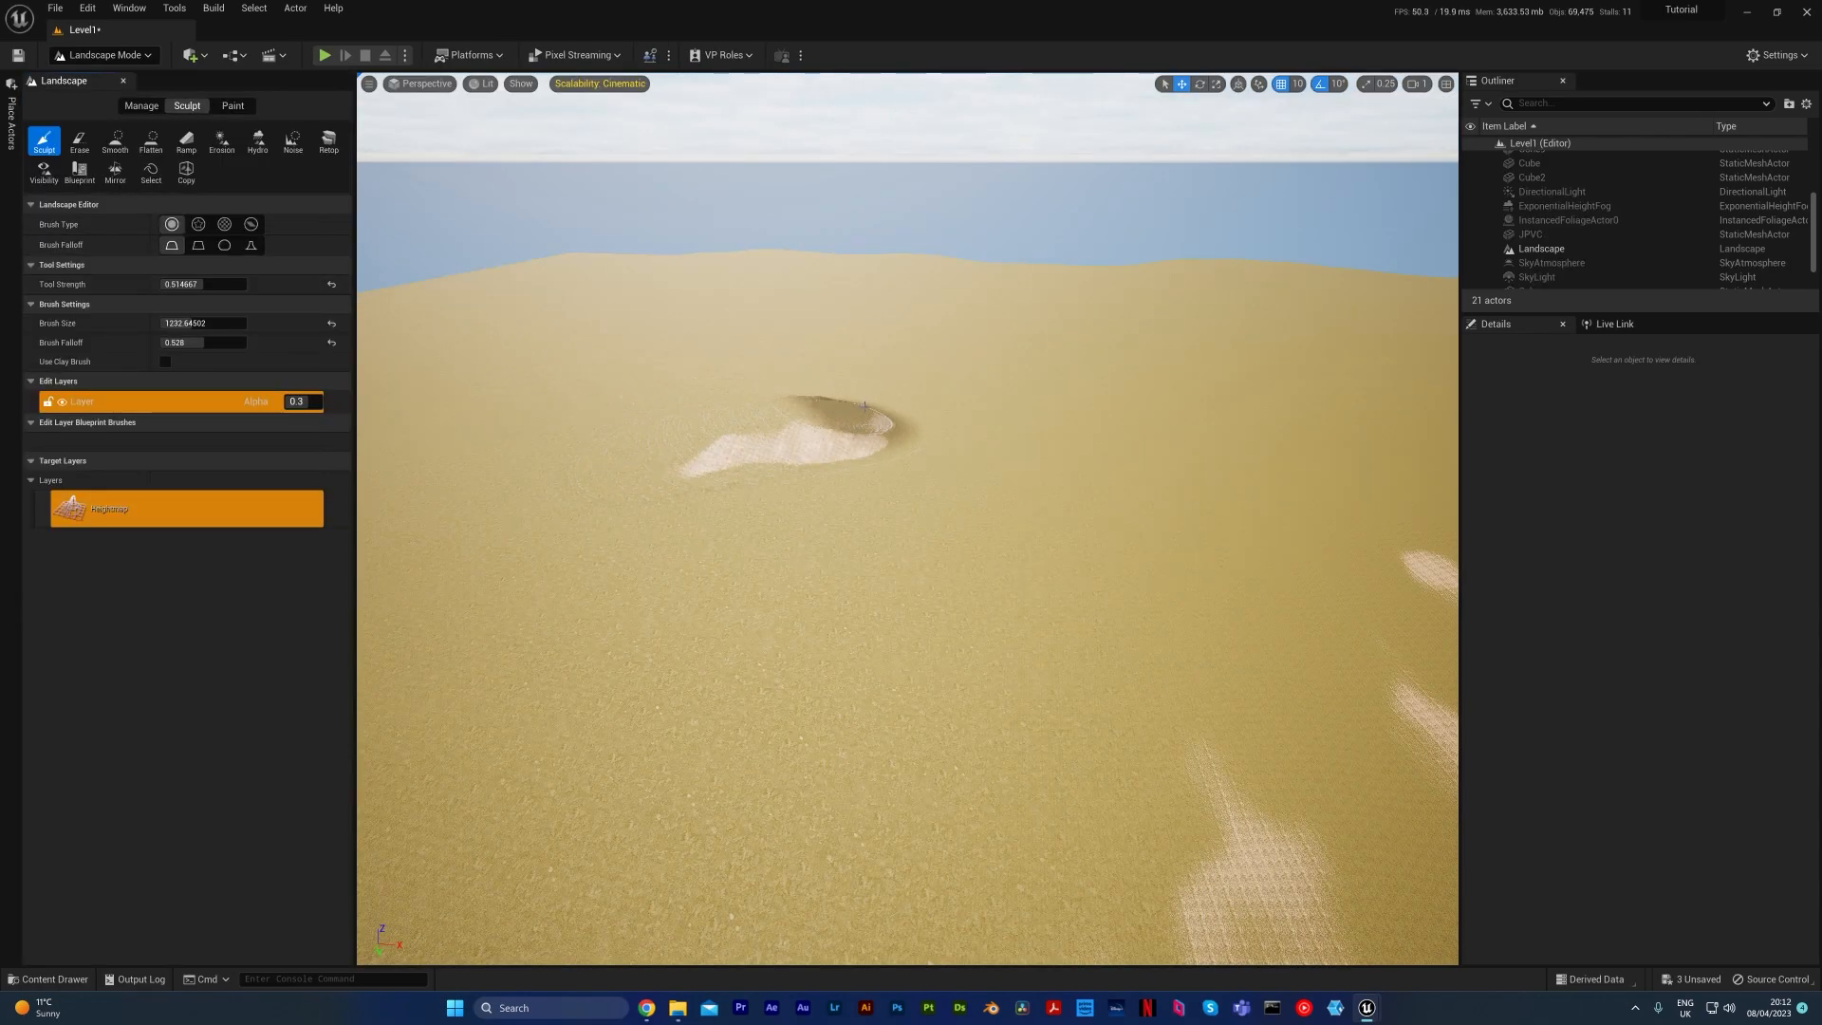
mouse_move(665, 413)
mouse_down()
mouse_move(612, 446)
mouse_move(817, 411)
mouse_move(895, 508)
mouse_move(886, 574)
mouse_move(775, 617)
mouse_move(688, 593)
mouse_move(740, 607)
mouse_move(854, 588)
mouse_move(977, 474)
mouse_move(1028, 467)
mouse_up()
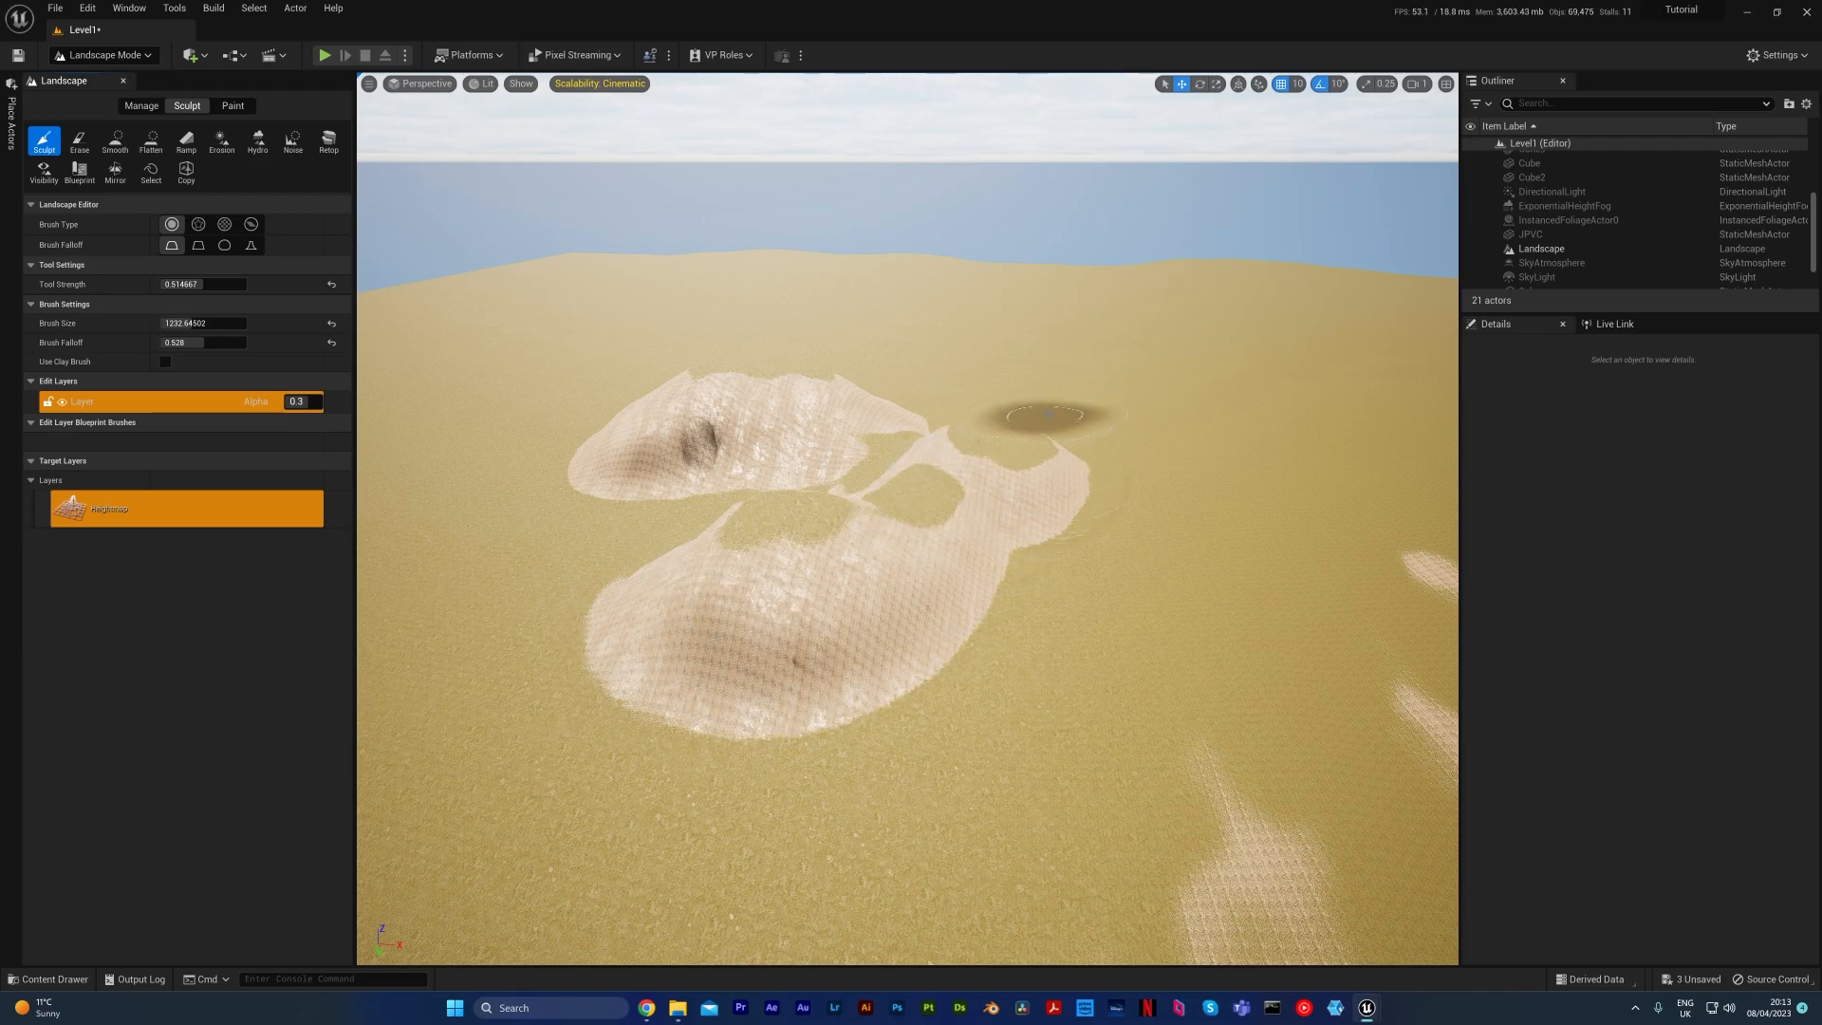
shift+drag(1055, 607, 949, 764)
Step: Inspect the sculpted slopes up close and undo the sculpting strokes
mouse_move(948, 763)
right_down()
mouse_move(963, 702)
mouse_move(968, 791)
mouse_move(944, 793)
mouse_move(911, 778)
mouse_move(911, 692)
mouse_move(951, 698)
mouse_move(925, 759)
right_up()
key(w)
key(w)
key(w)
key(e)
key(w)
mouse_move(1013, 559)
right_down()
mouse_move(1233, 558)
mouse_move(1013, 558)
right_up()
key(ctrl+z)
key(ctrl+z)
key(ctrl+z)
key(ctrl+z)
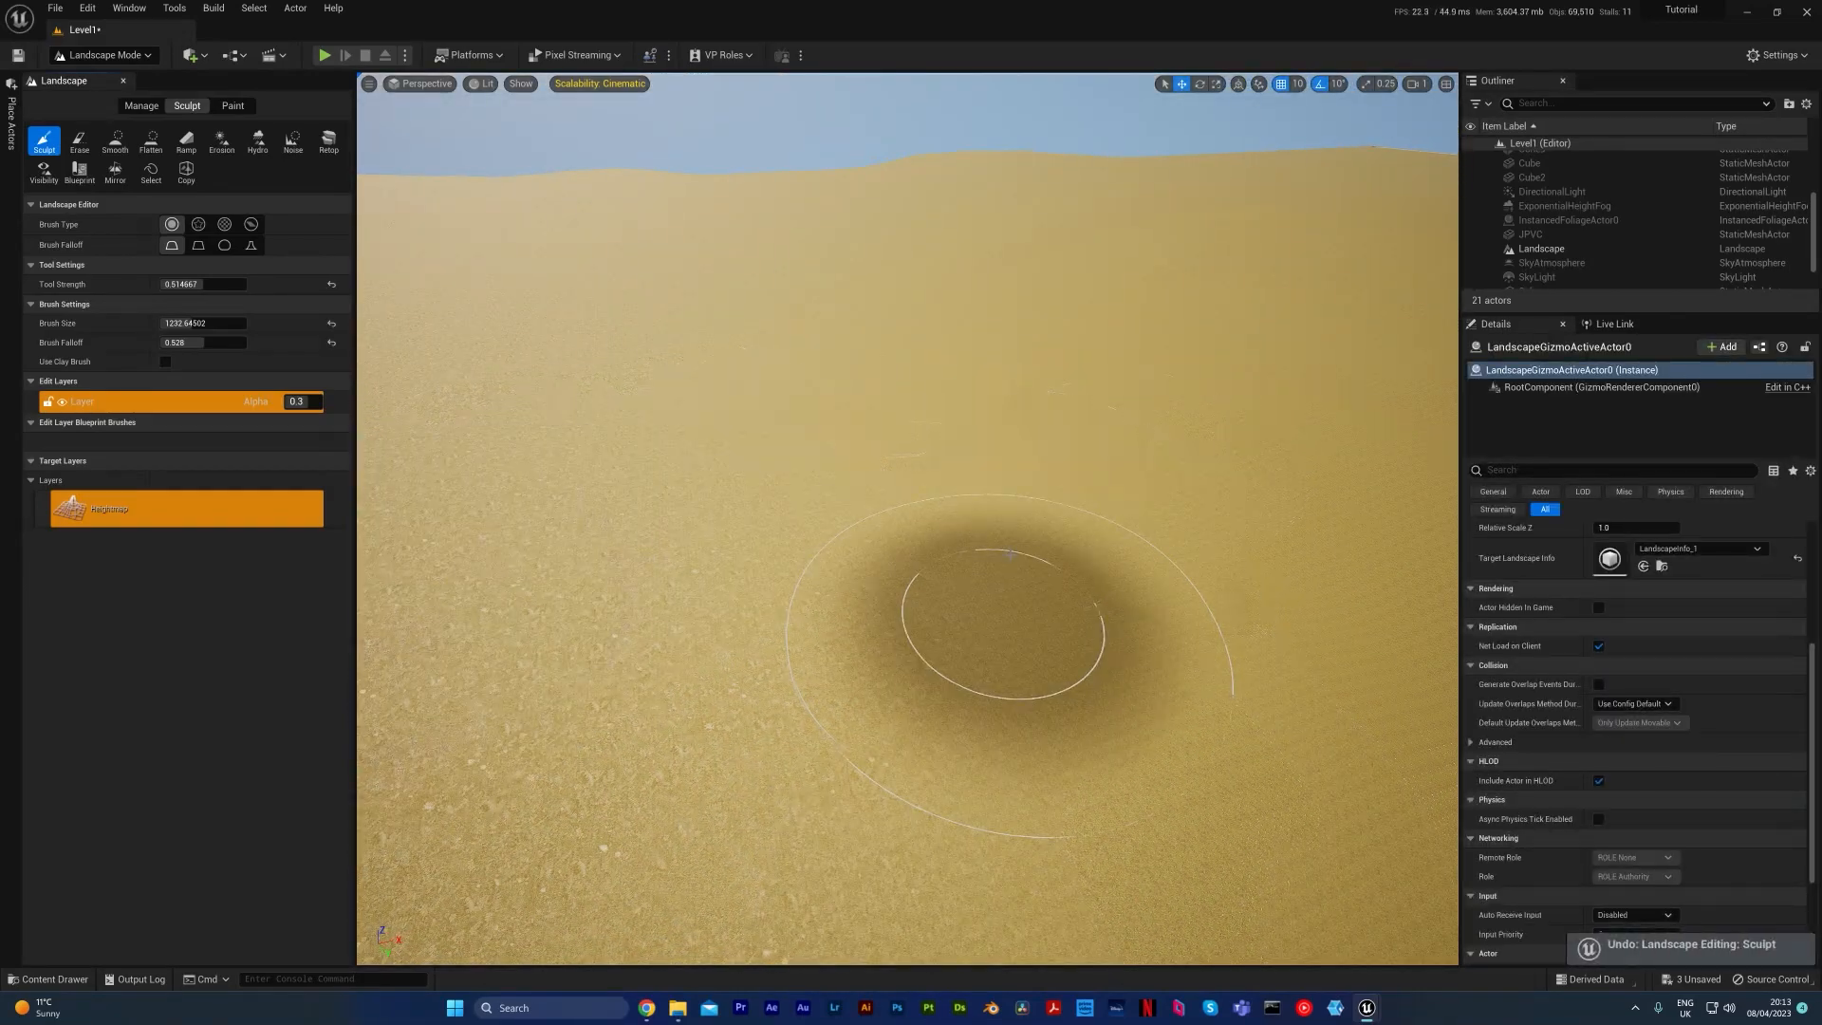
Step: Open the MI_Landscape material instance and arrange its narrowed window beside the rocky patches in the level view
key(ctrl+space)
click(669, 721)
double_click(669, 721)
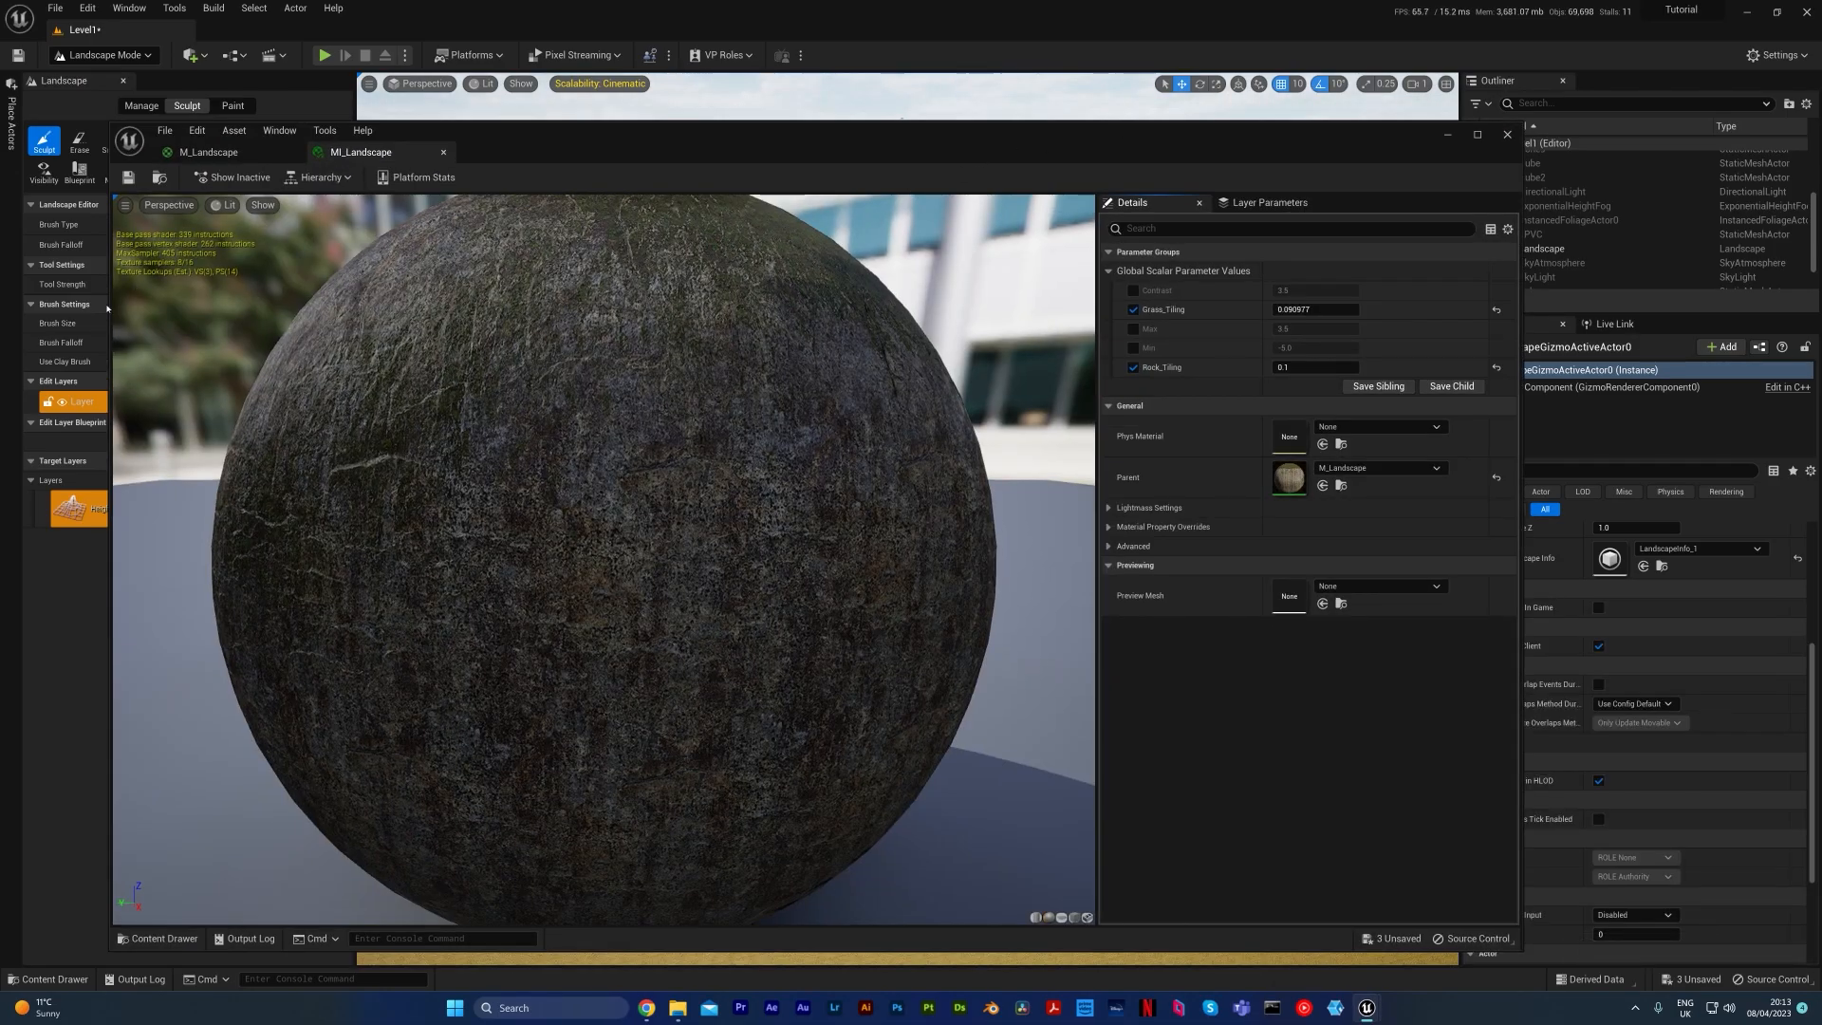
drag(111, 306, 960, 305)
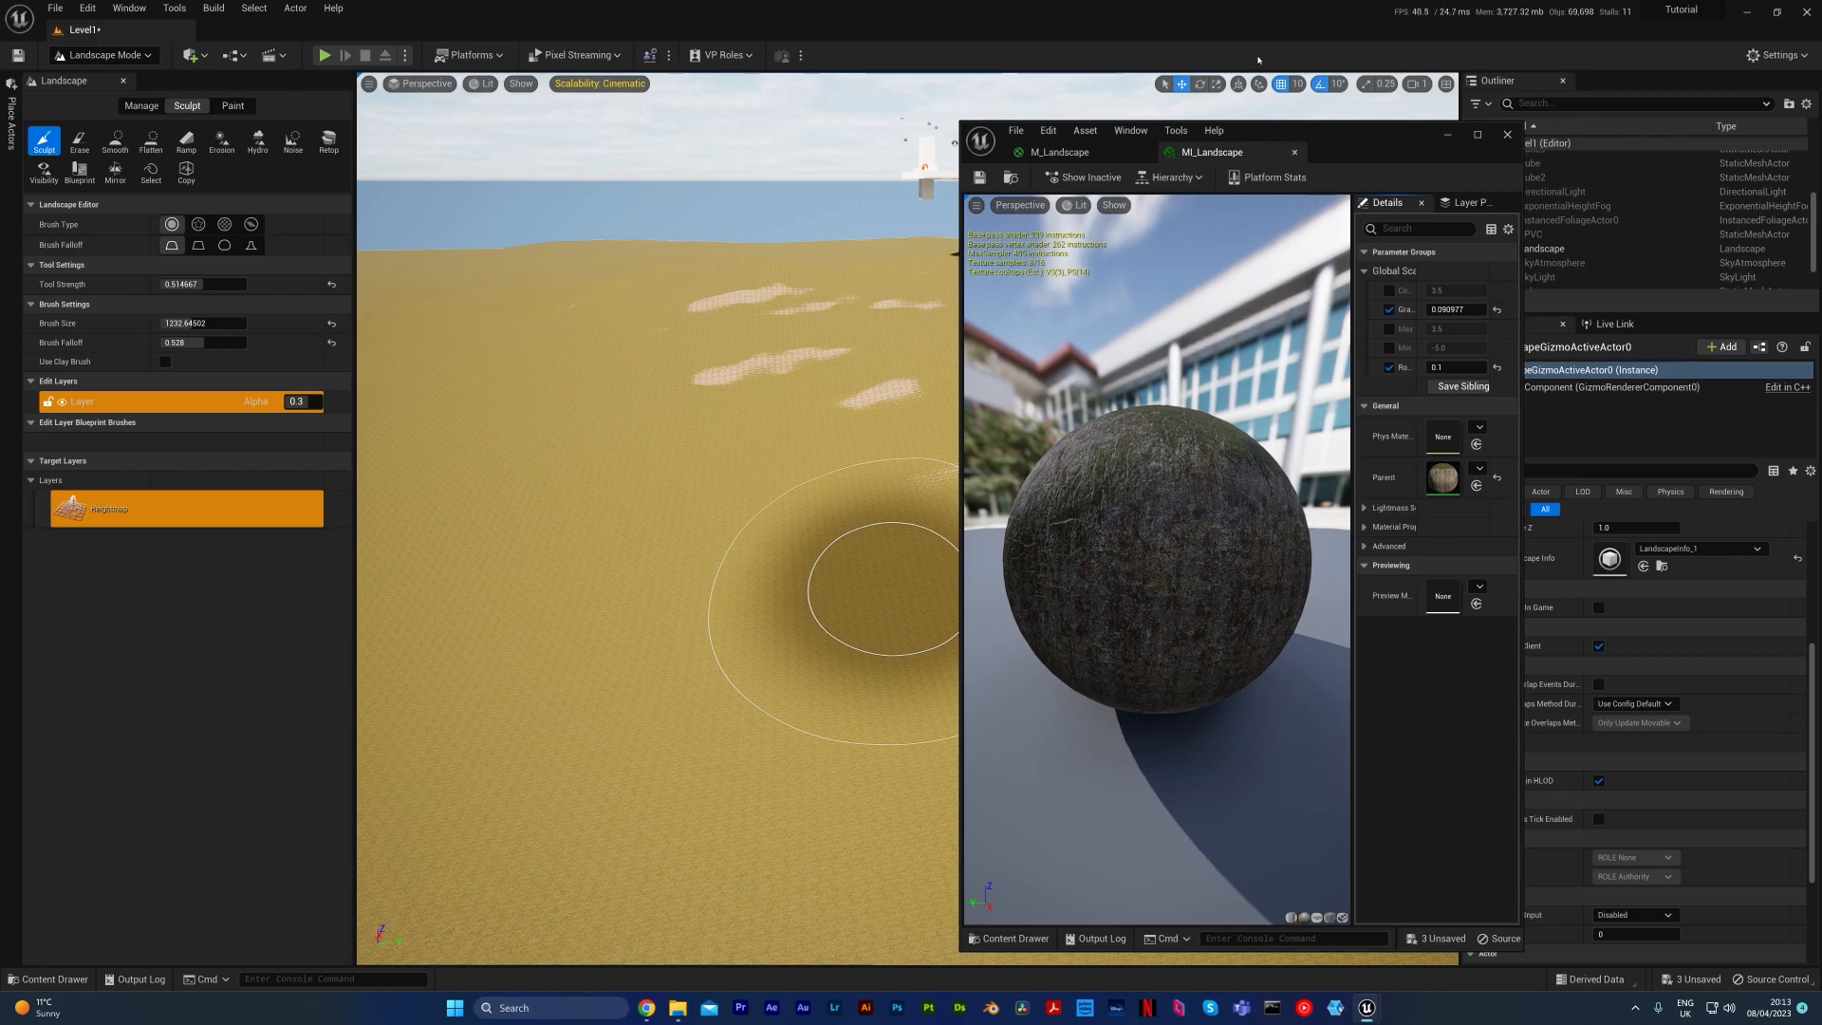
drag(1335, 140, 598, 130)
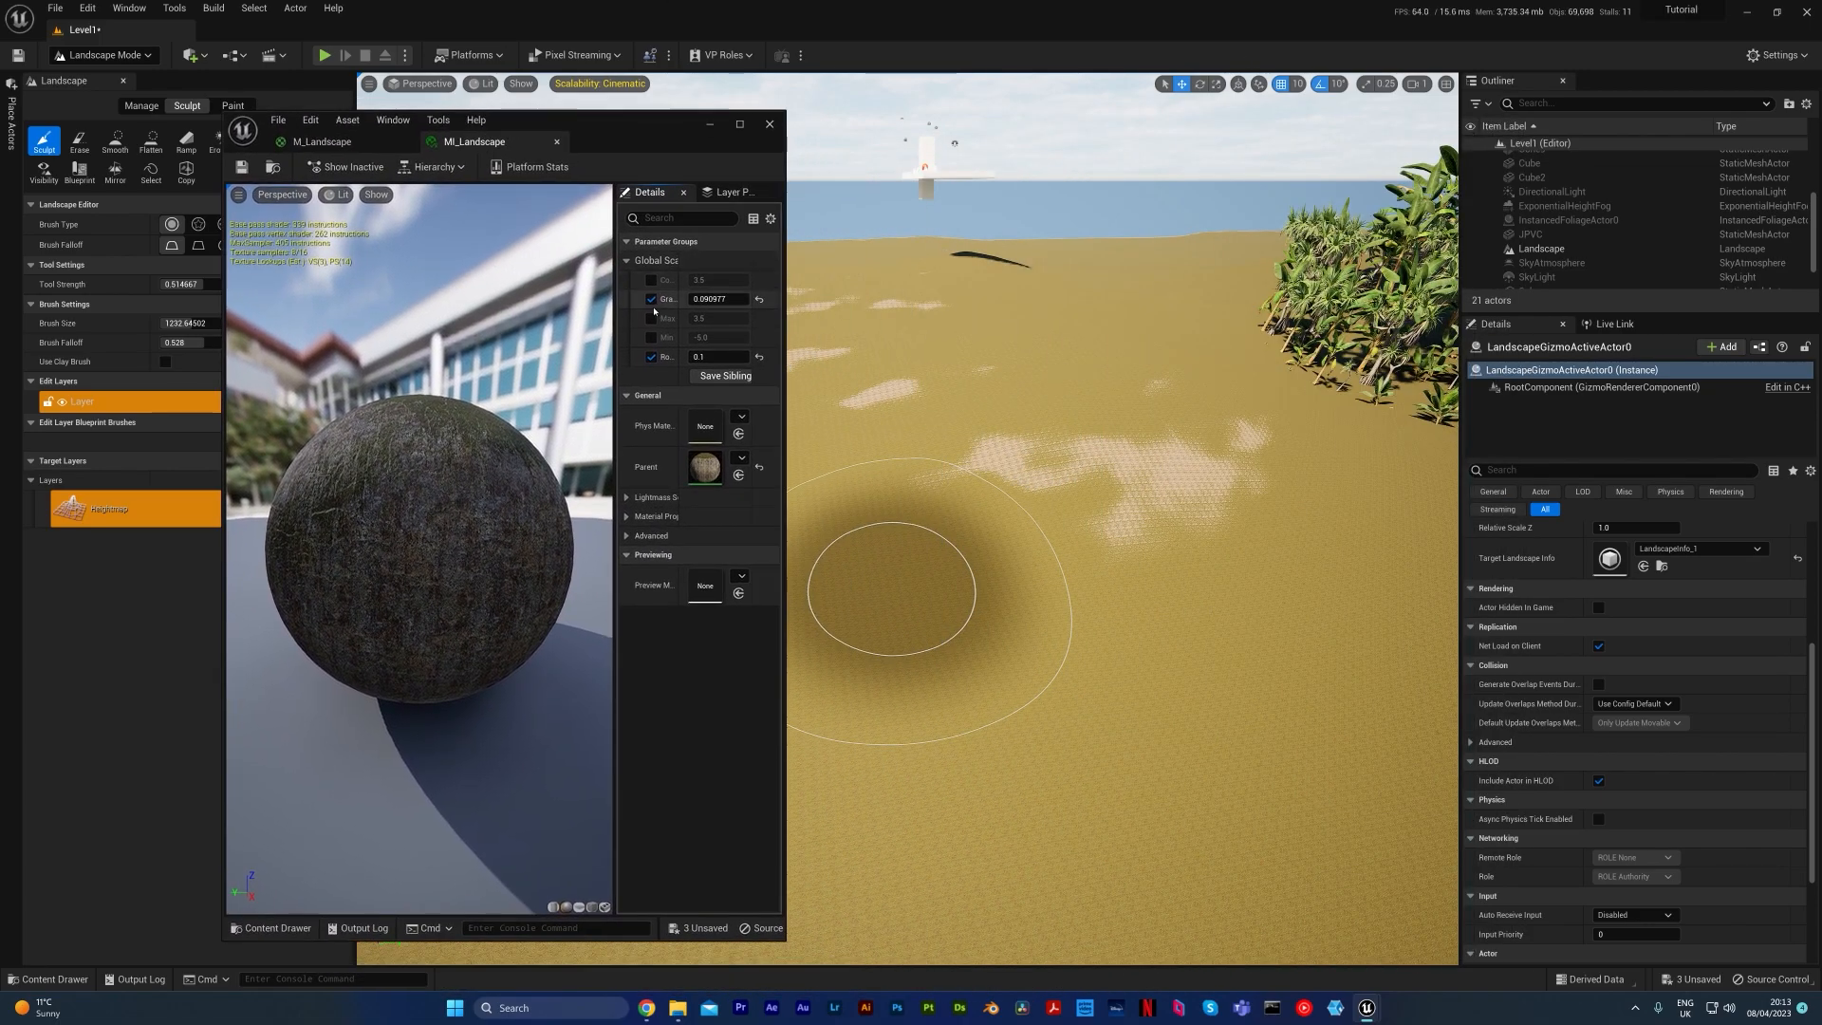
Step: Enable the overrides for the Contrast, Max and Min parameters and widen the parameter area to show their full names
click(651, 279)
click(651, 337)
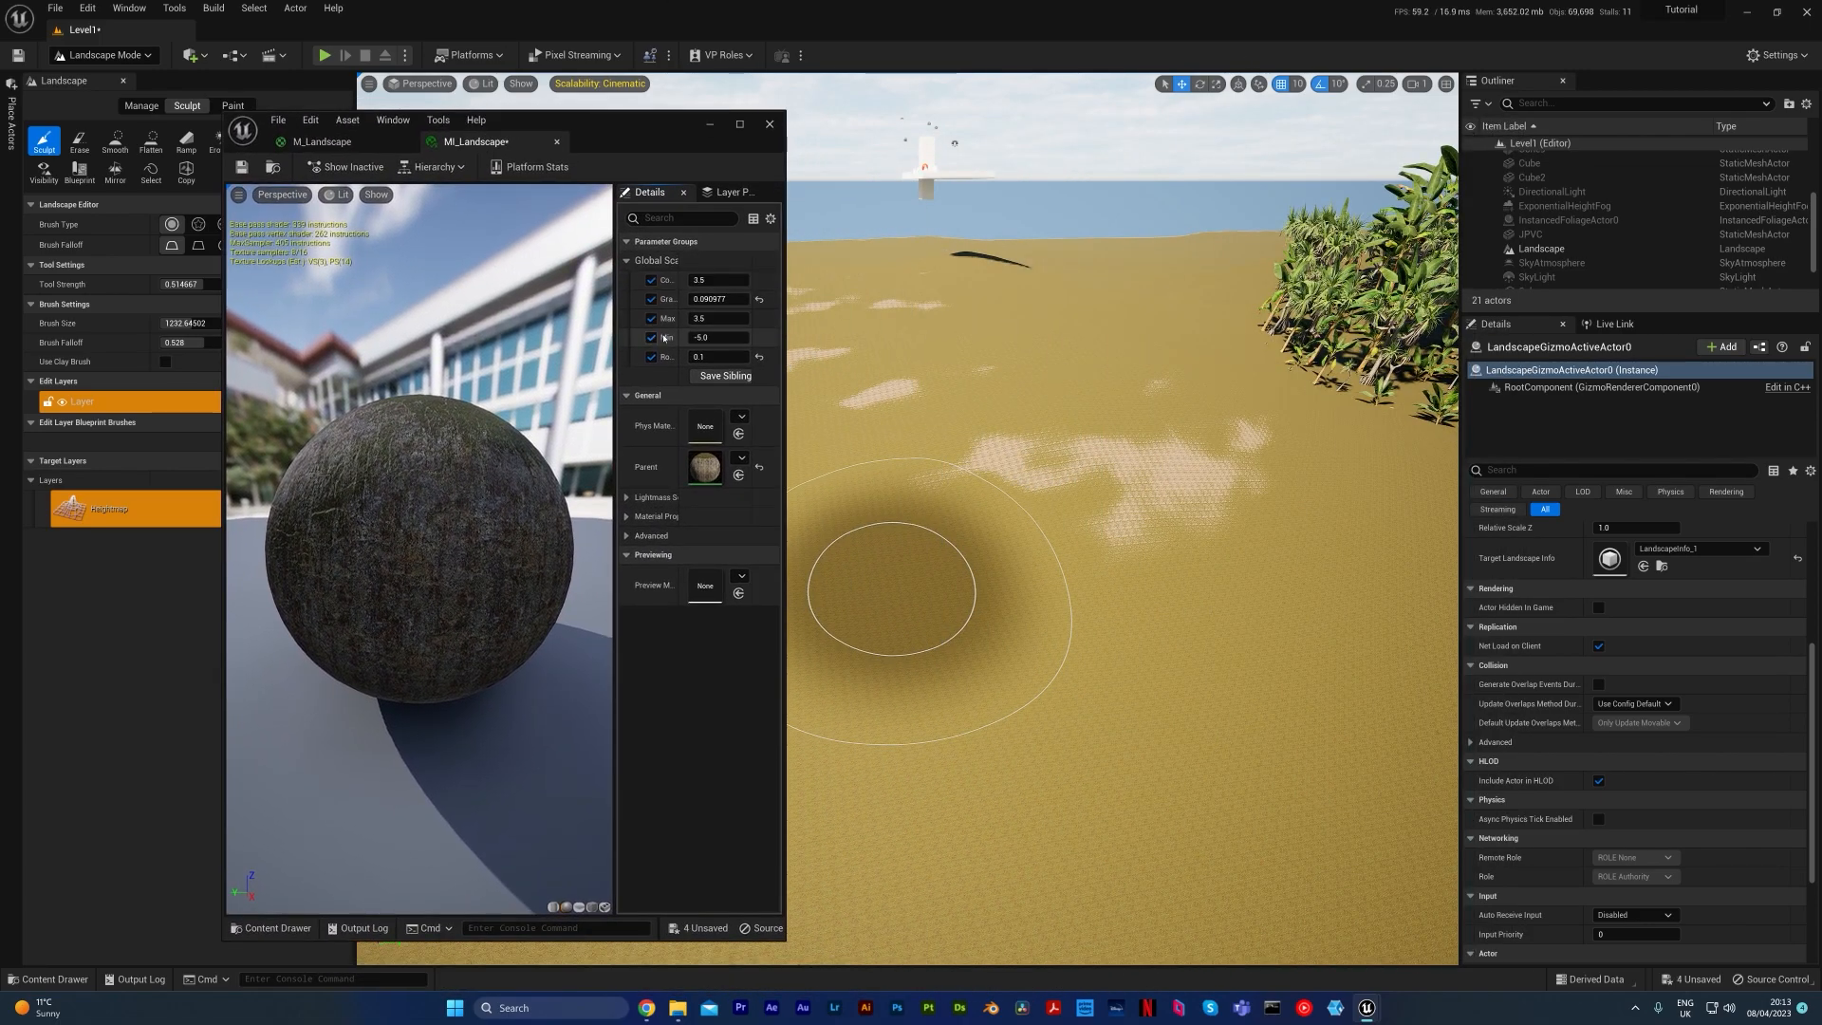
drag(567, 314, 467, 314)
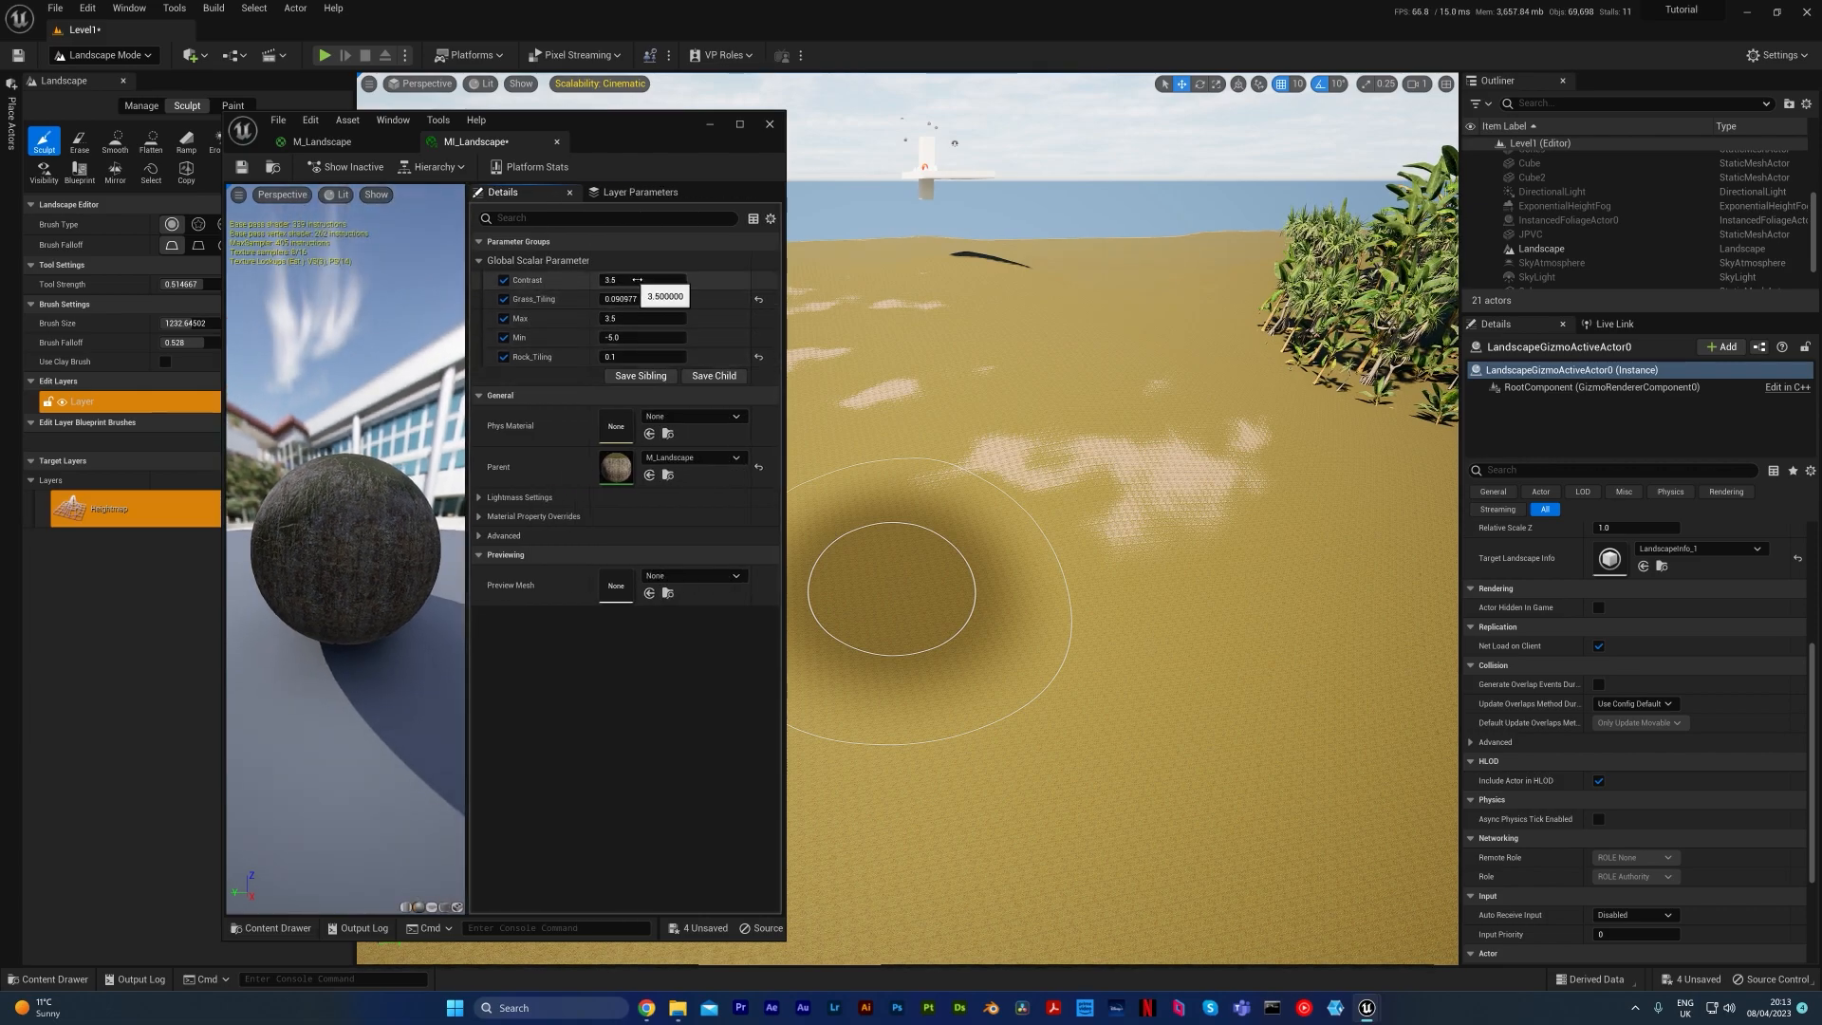
Step: Try a much higher Contrast and reset it, set Min to about -7.18, and close the material instance
drag(633, 279, 662, 280)
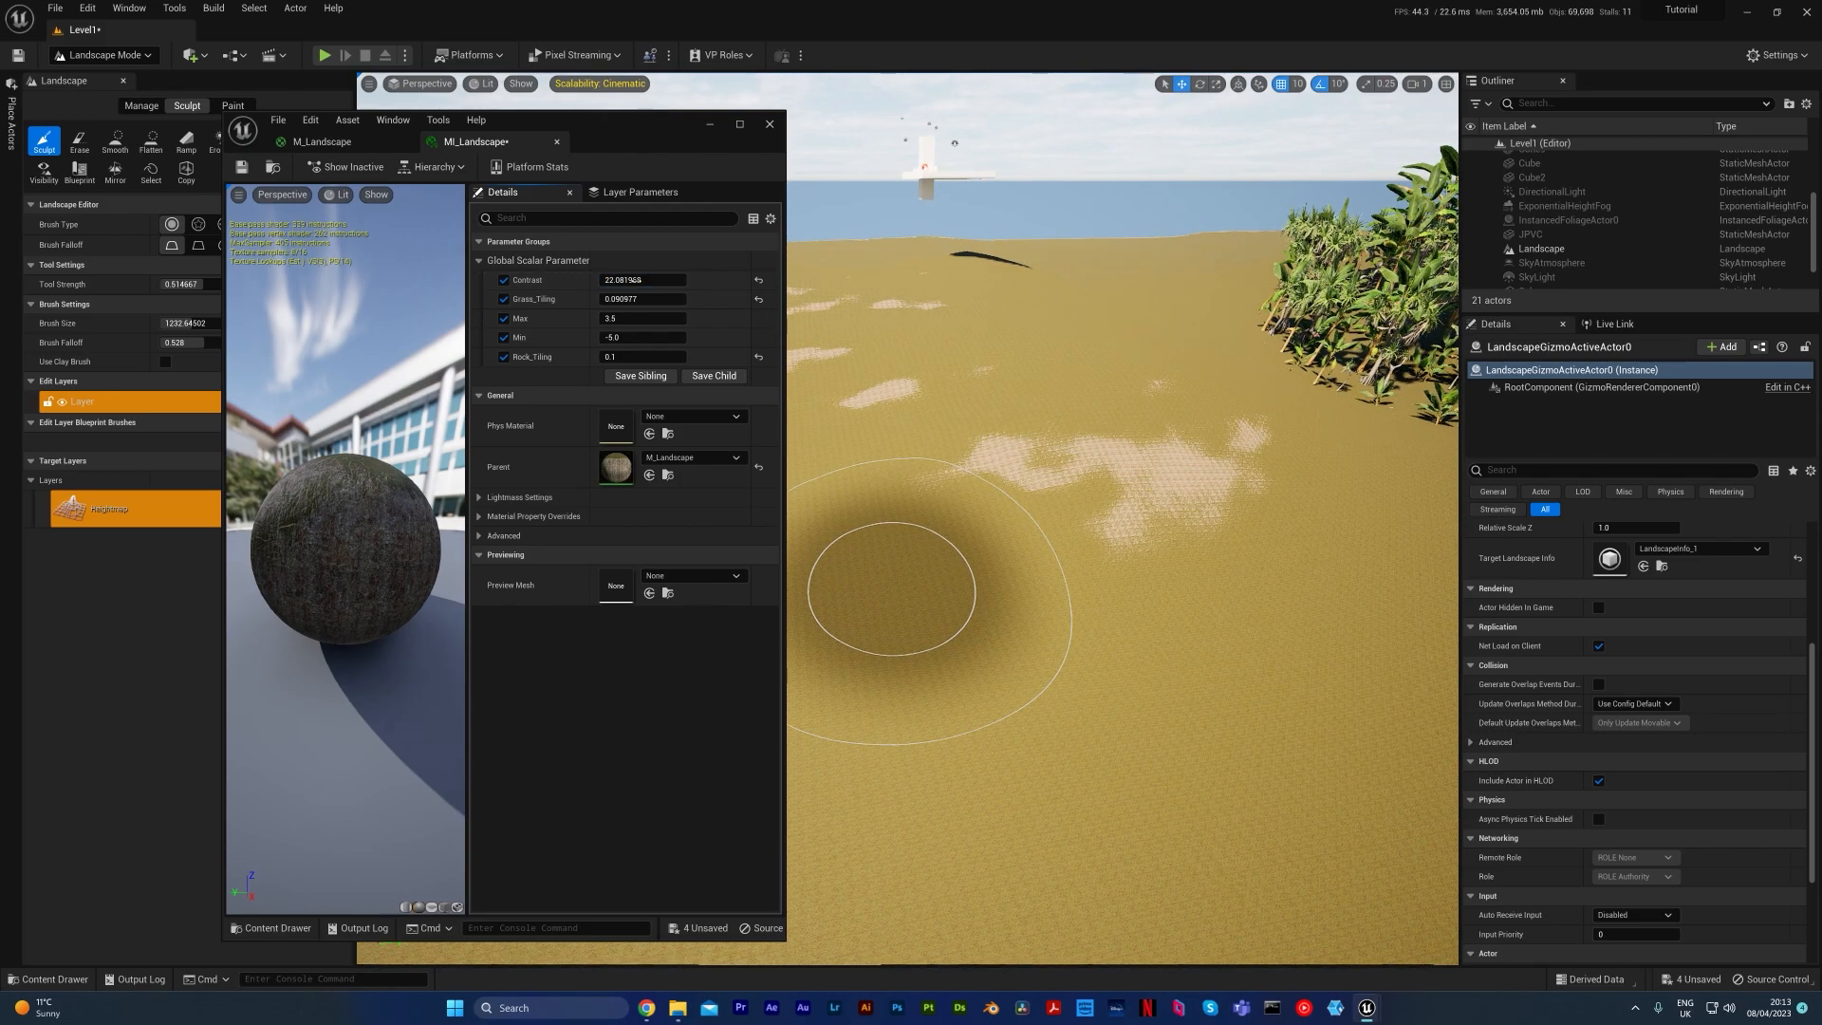
click(758, 280)
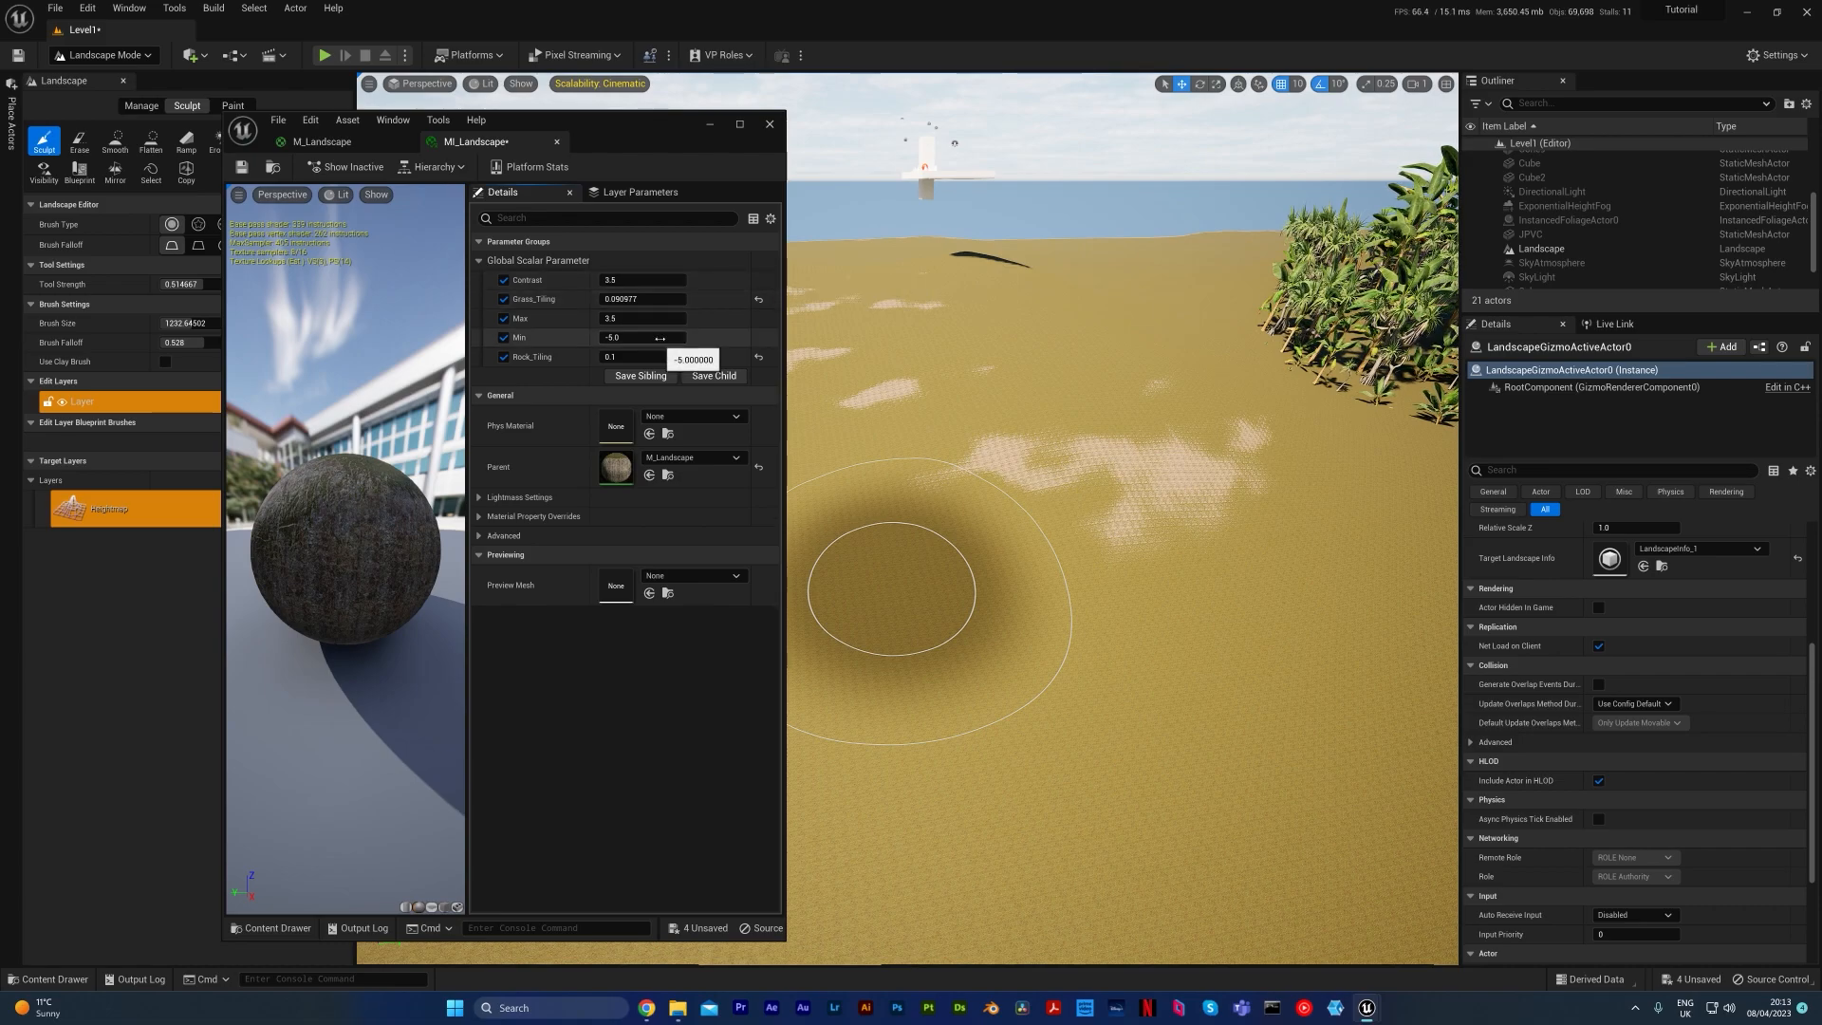
mouse_move(655, 337)
mouse_down()
mouse_move(633, 337)
mouse_move(674, 337)
mouse_up()
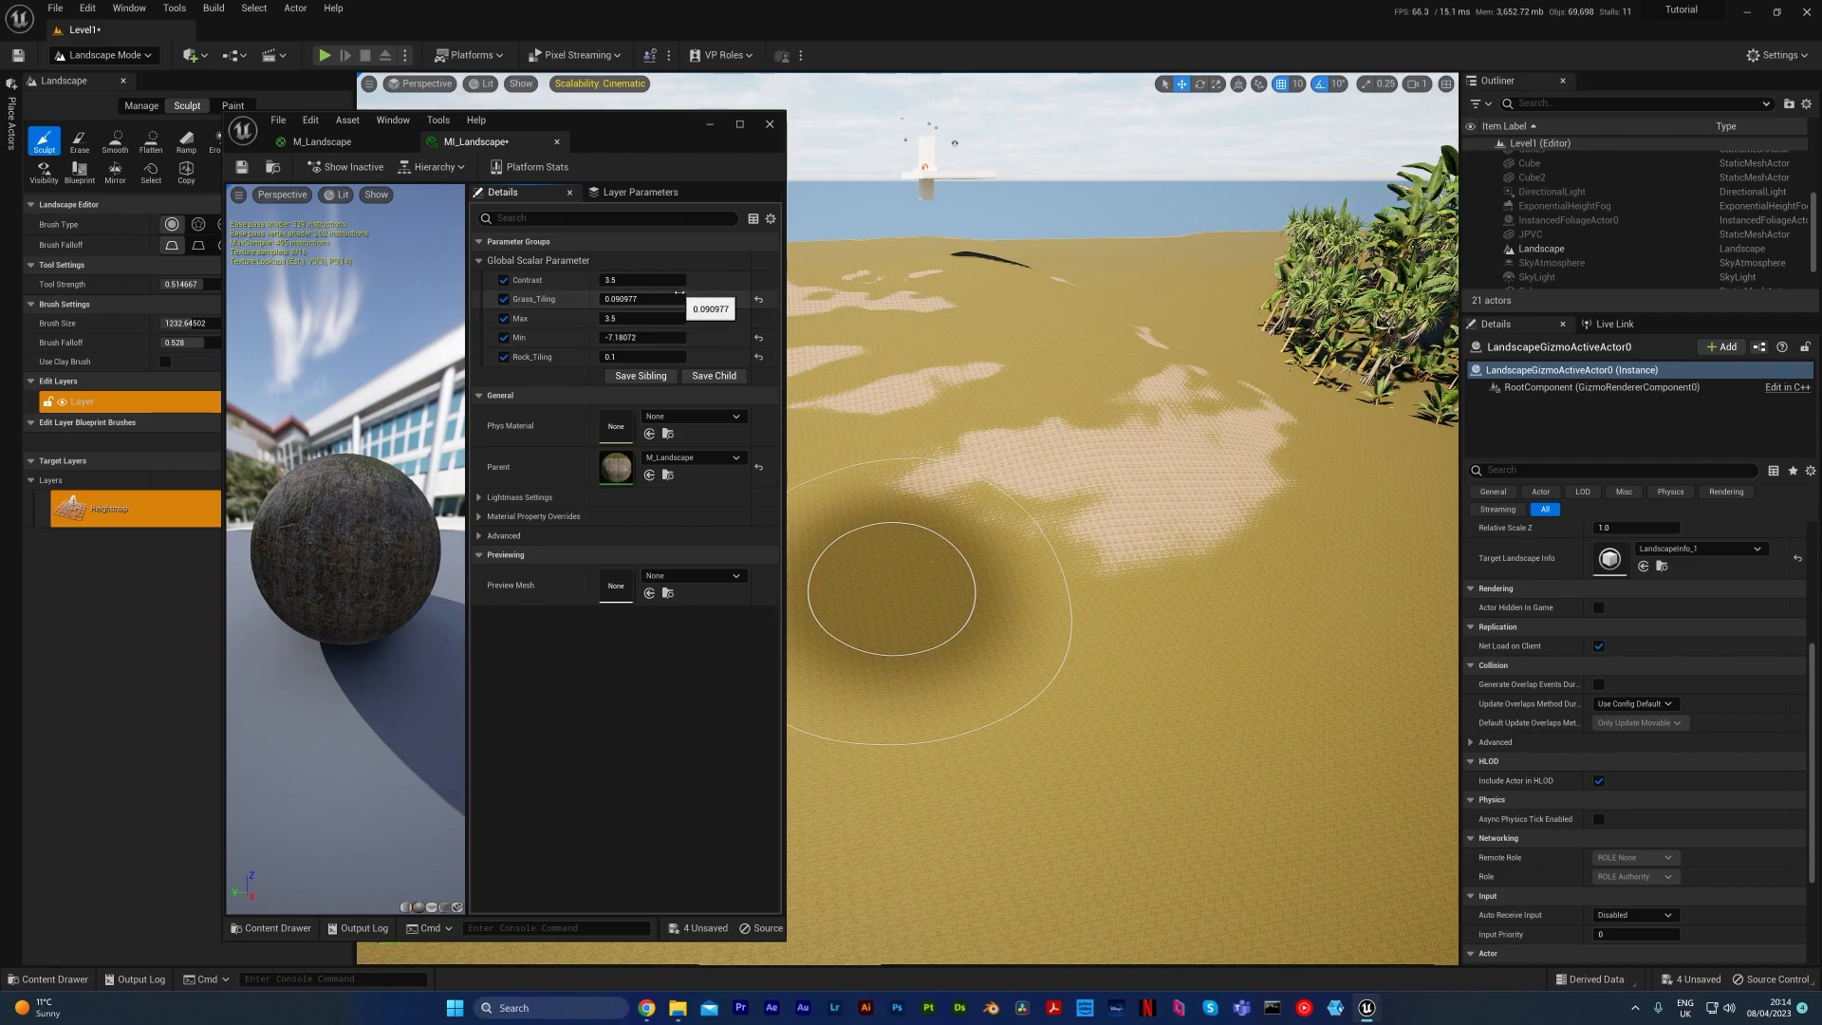
click(769, 125)
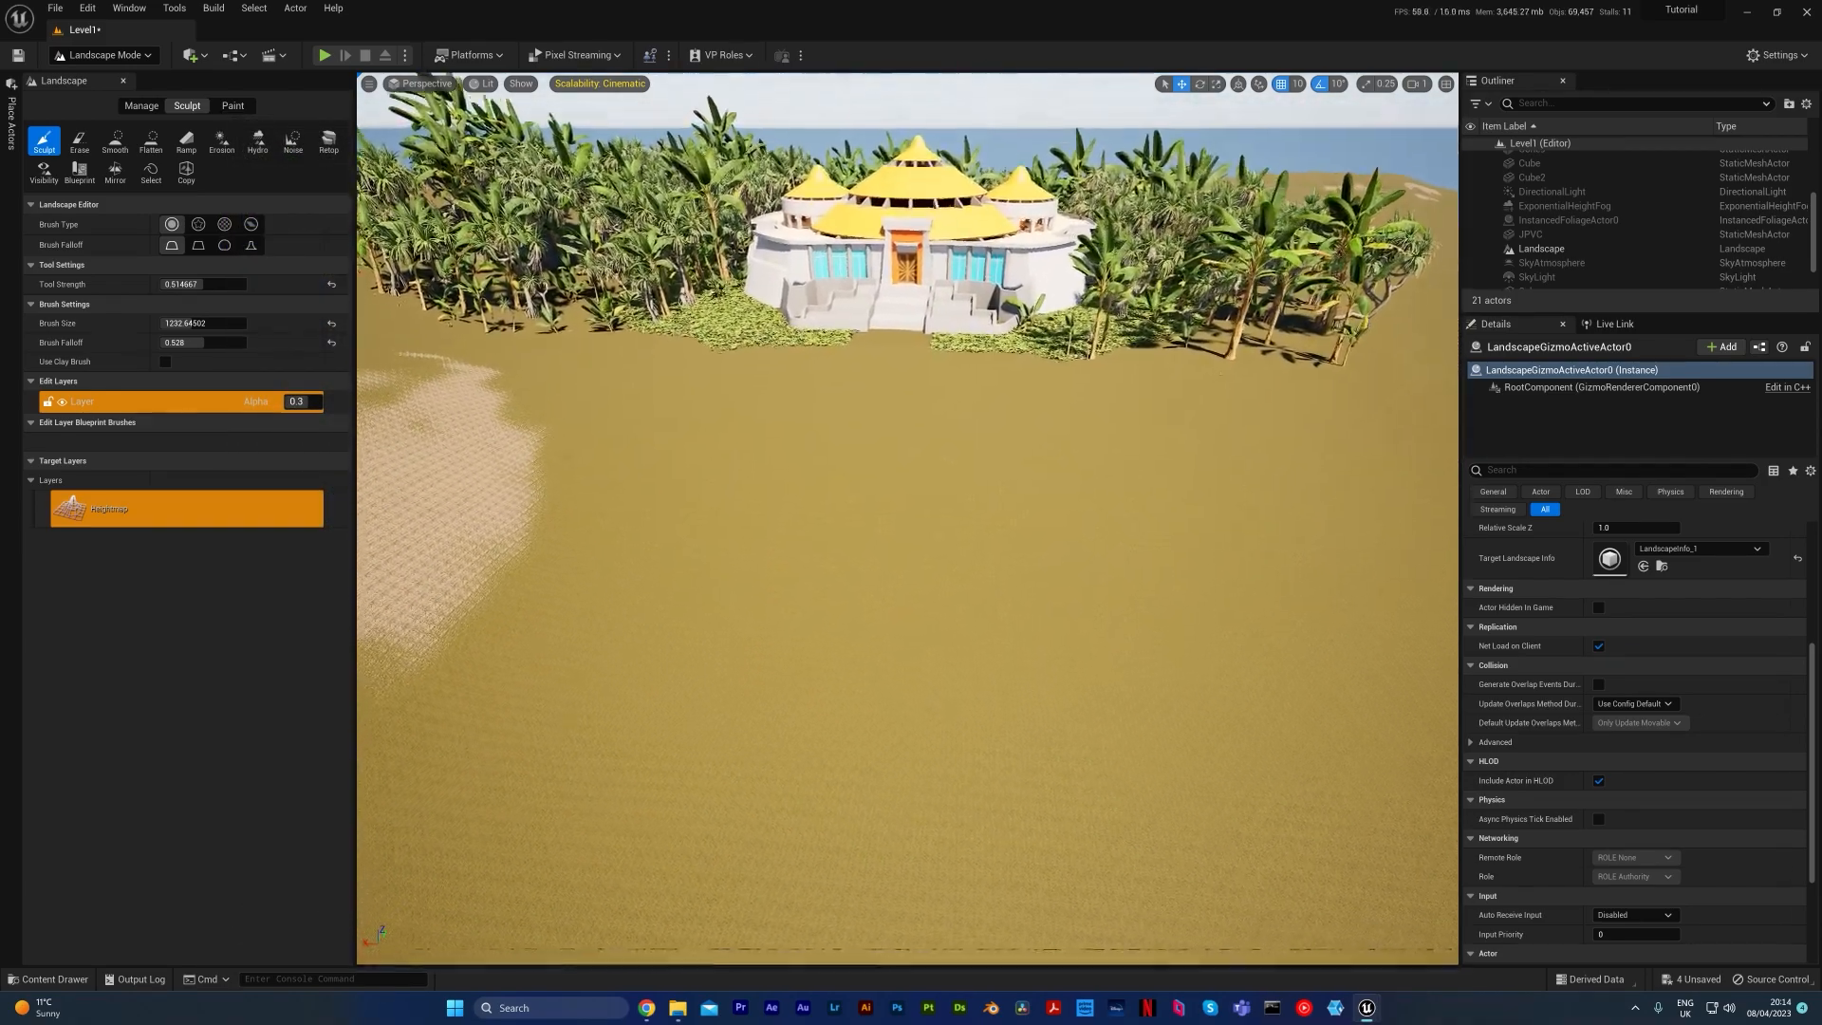
Step: Sculpt a stroke on the ground in front of the building and undo it
right_drag(883, 284, 887, 344)
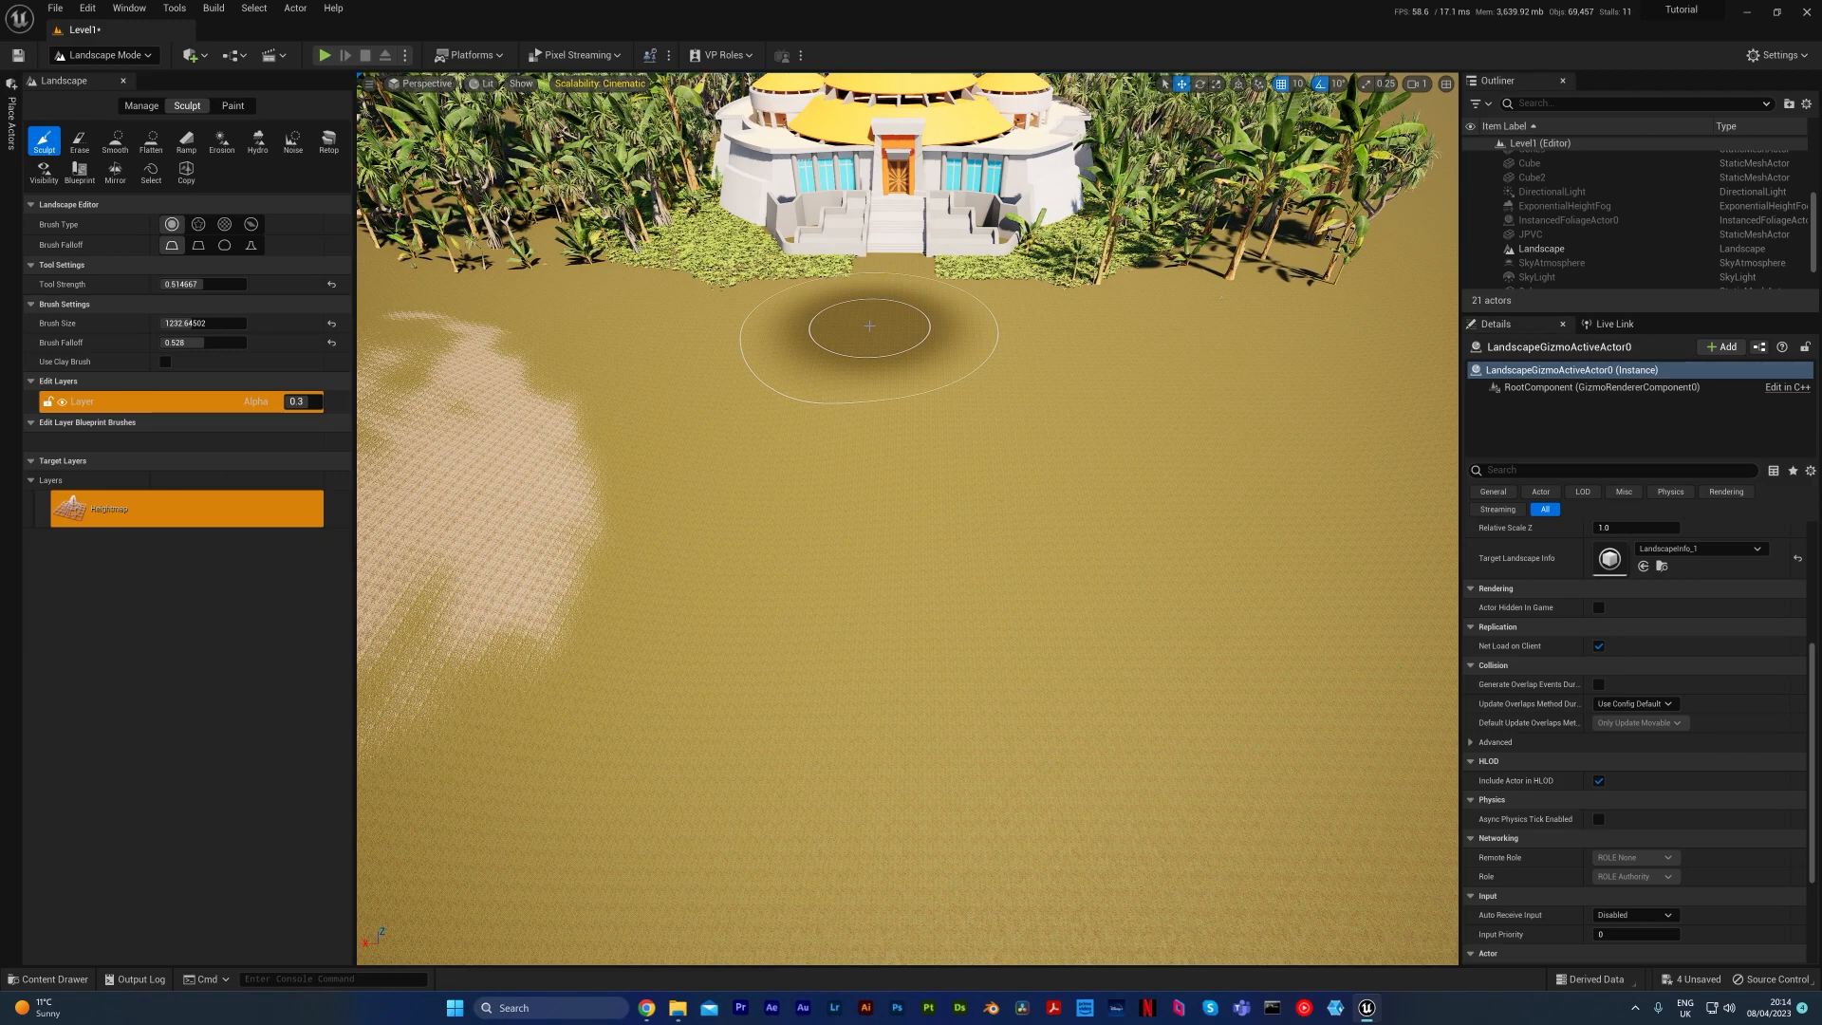
mouse_move(867, 323)
mouse_down()
mouse_move(691, 509)
mouse_move(927, 582)
mouse_move(823, 503)
mouse_move(834, 545)
mouse_move(834, 528)
mouse_up()
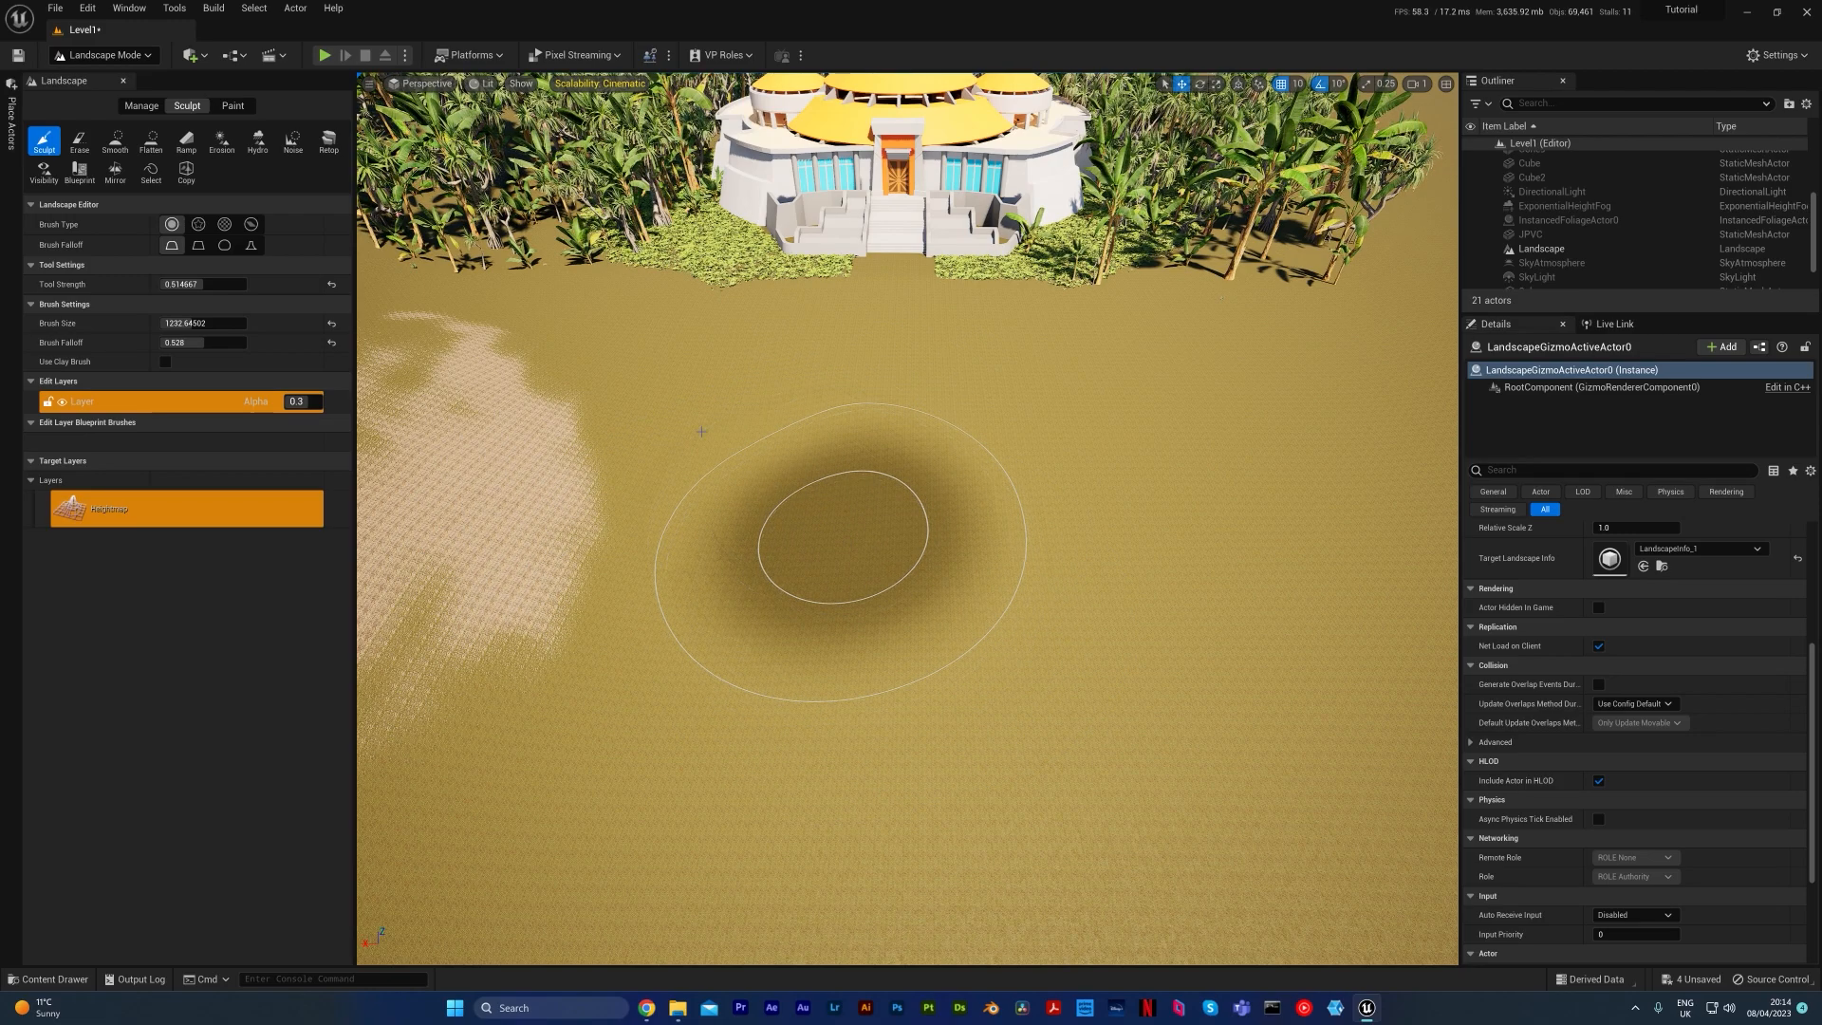
key(ctrl+z)
Step: Return to Selection mode and open the M_Landscape material in a maximized editor window
click(109, 55)
click(106, 78)
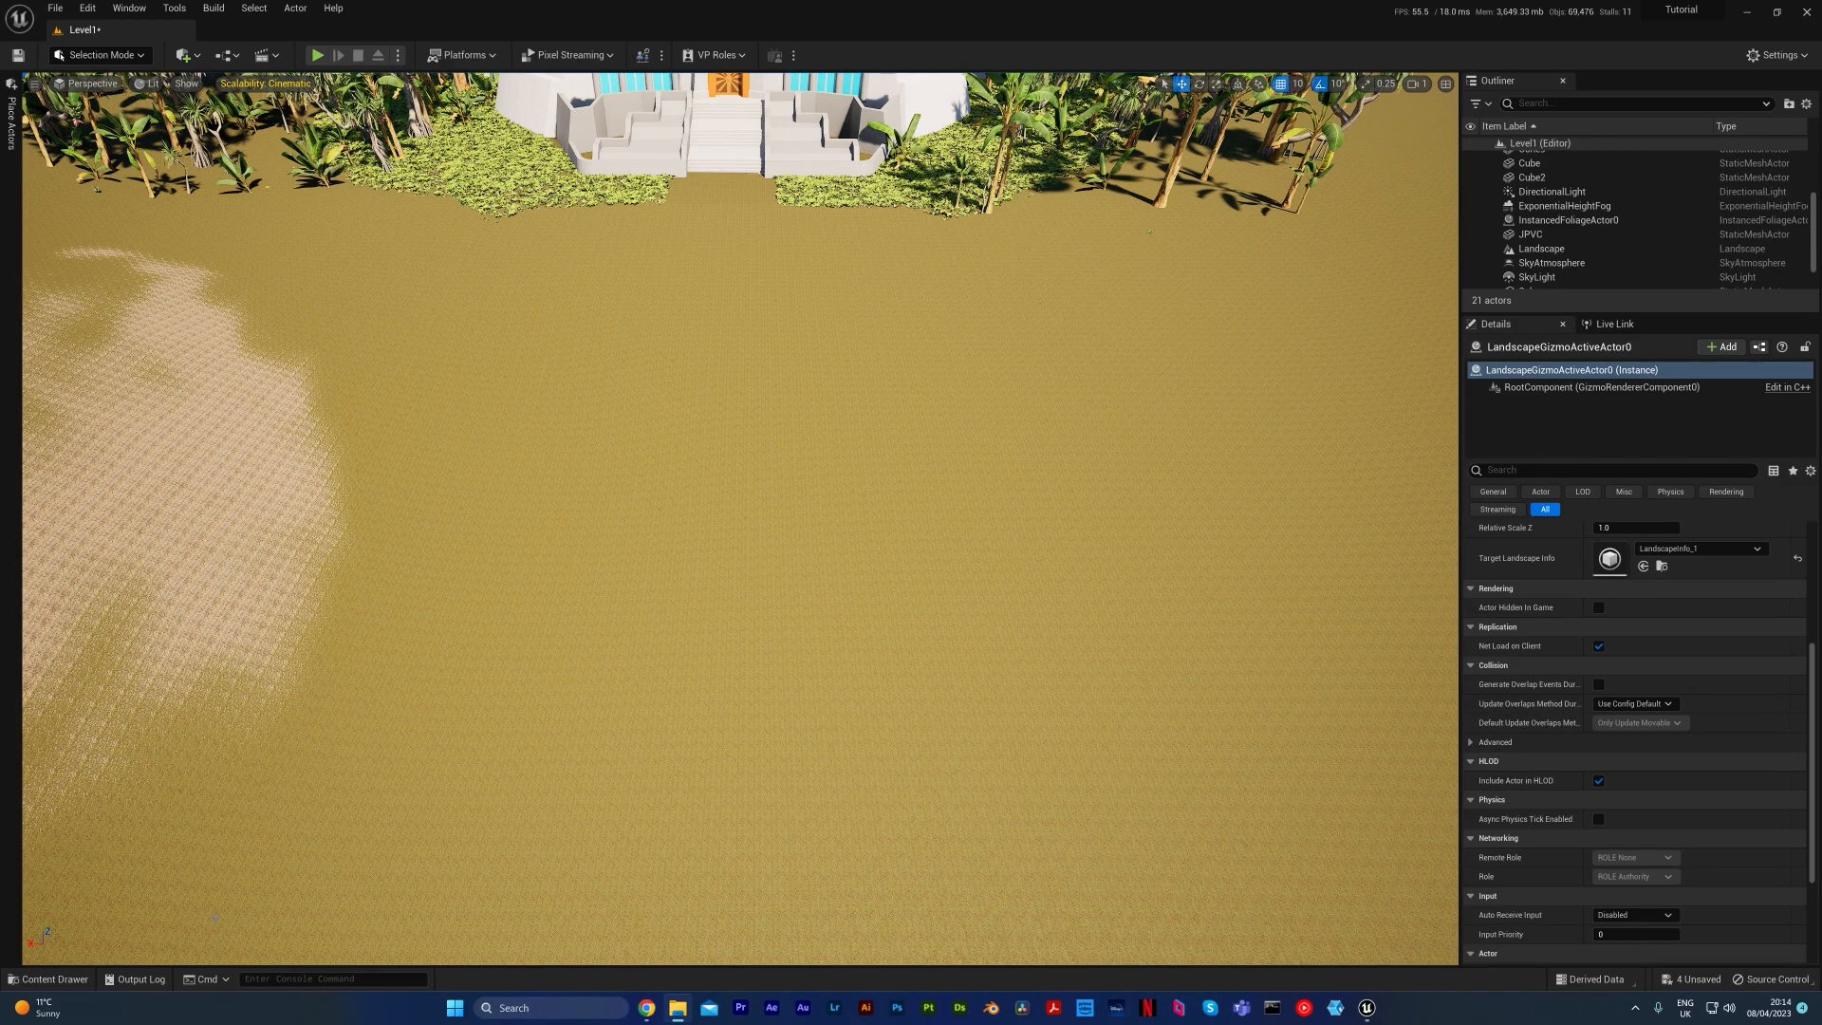
click(60, 978)
double_click(569, 711)
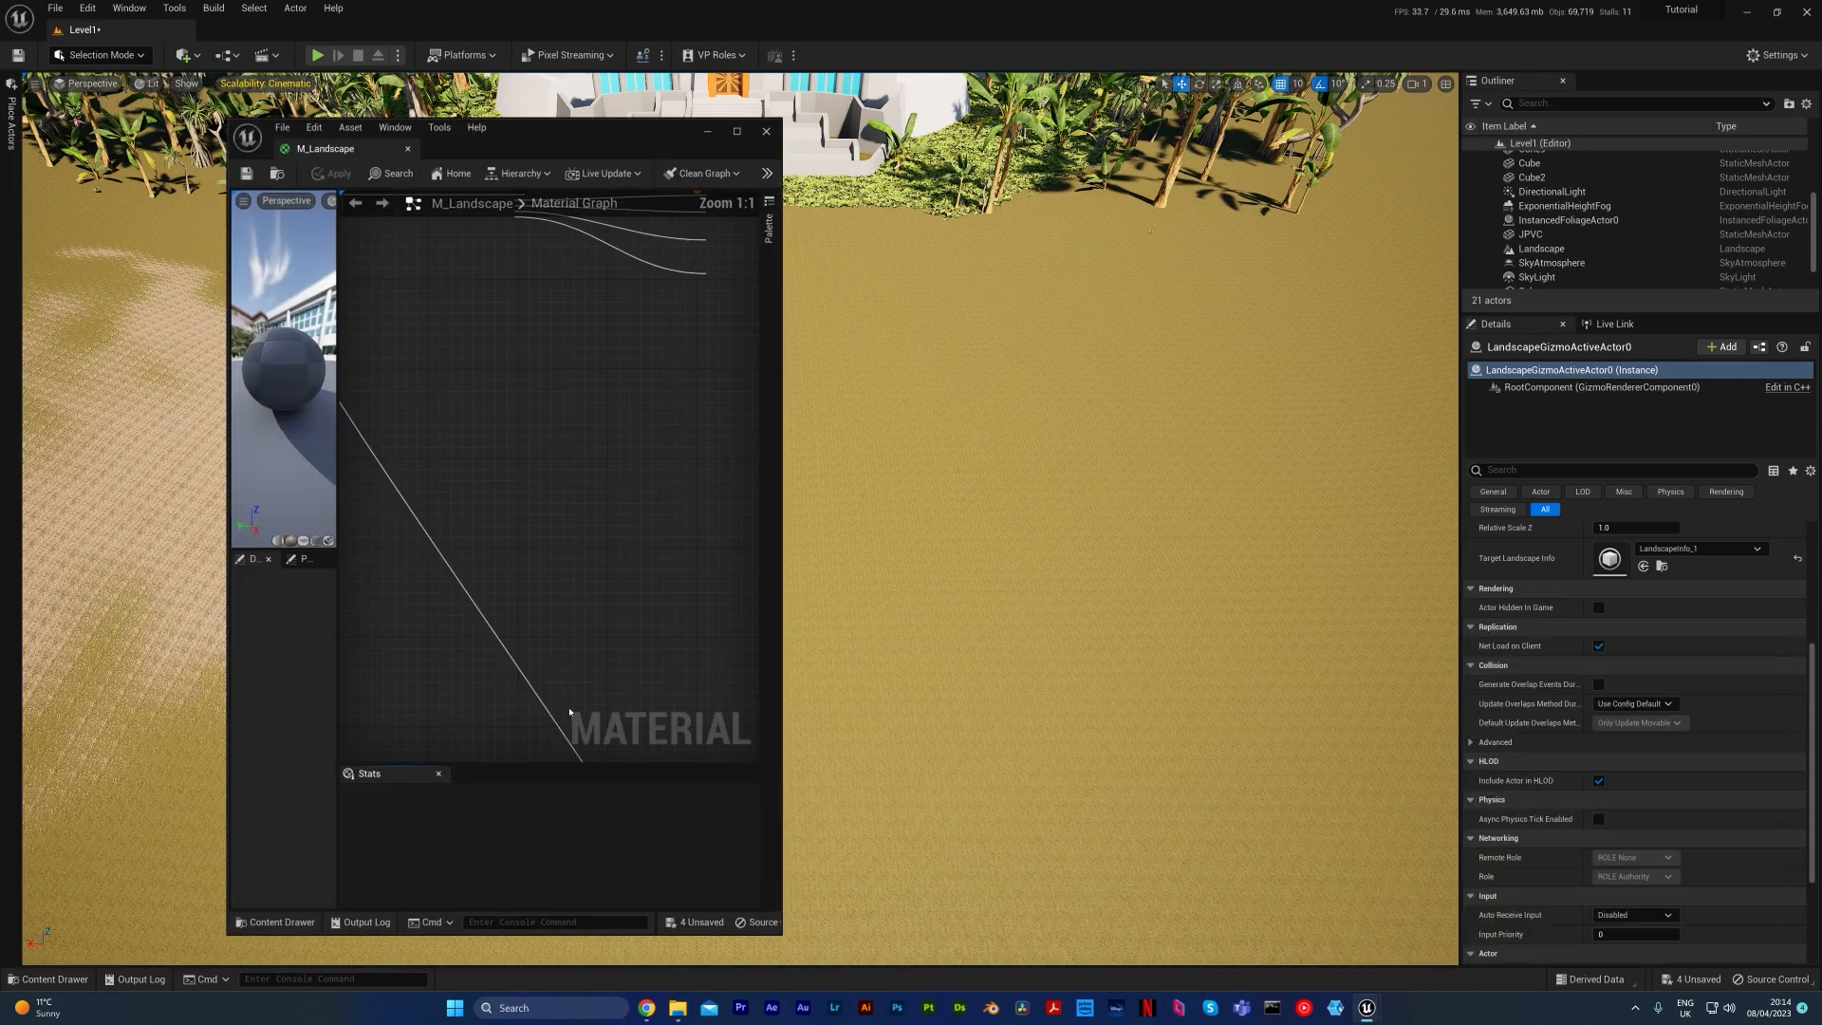
click(1036, 128)
Step: Set the Sampler Source of both the grass and rock Texture Sample nodes to Shared: Wrap and save the material
right_drag(698, 377, 1150, 398)
right_drag(389, 403, 911, 459)
scroll(798, 458, down, 1)
scroll(798, 457, down, 3)
right_drag(577, 443, 944, 379)
scroll(907, 418, up, 3)
click(861, 394)
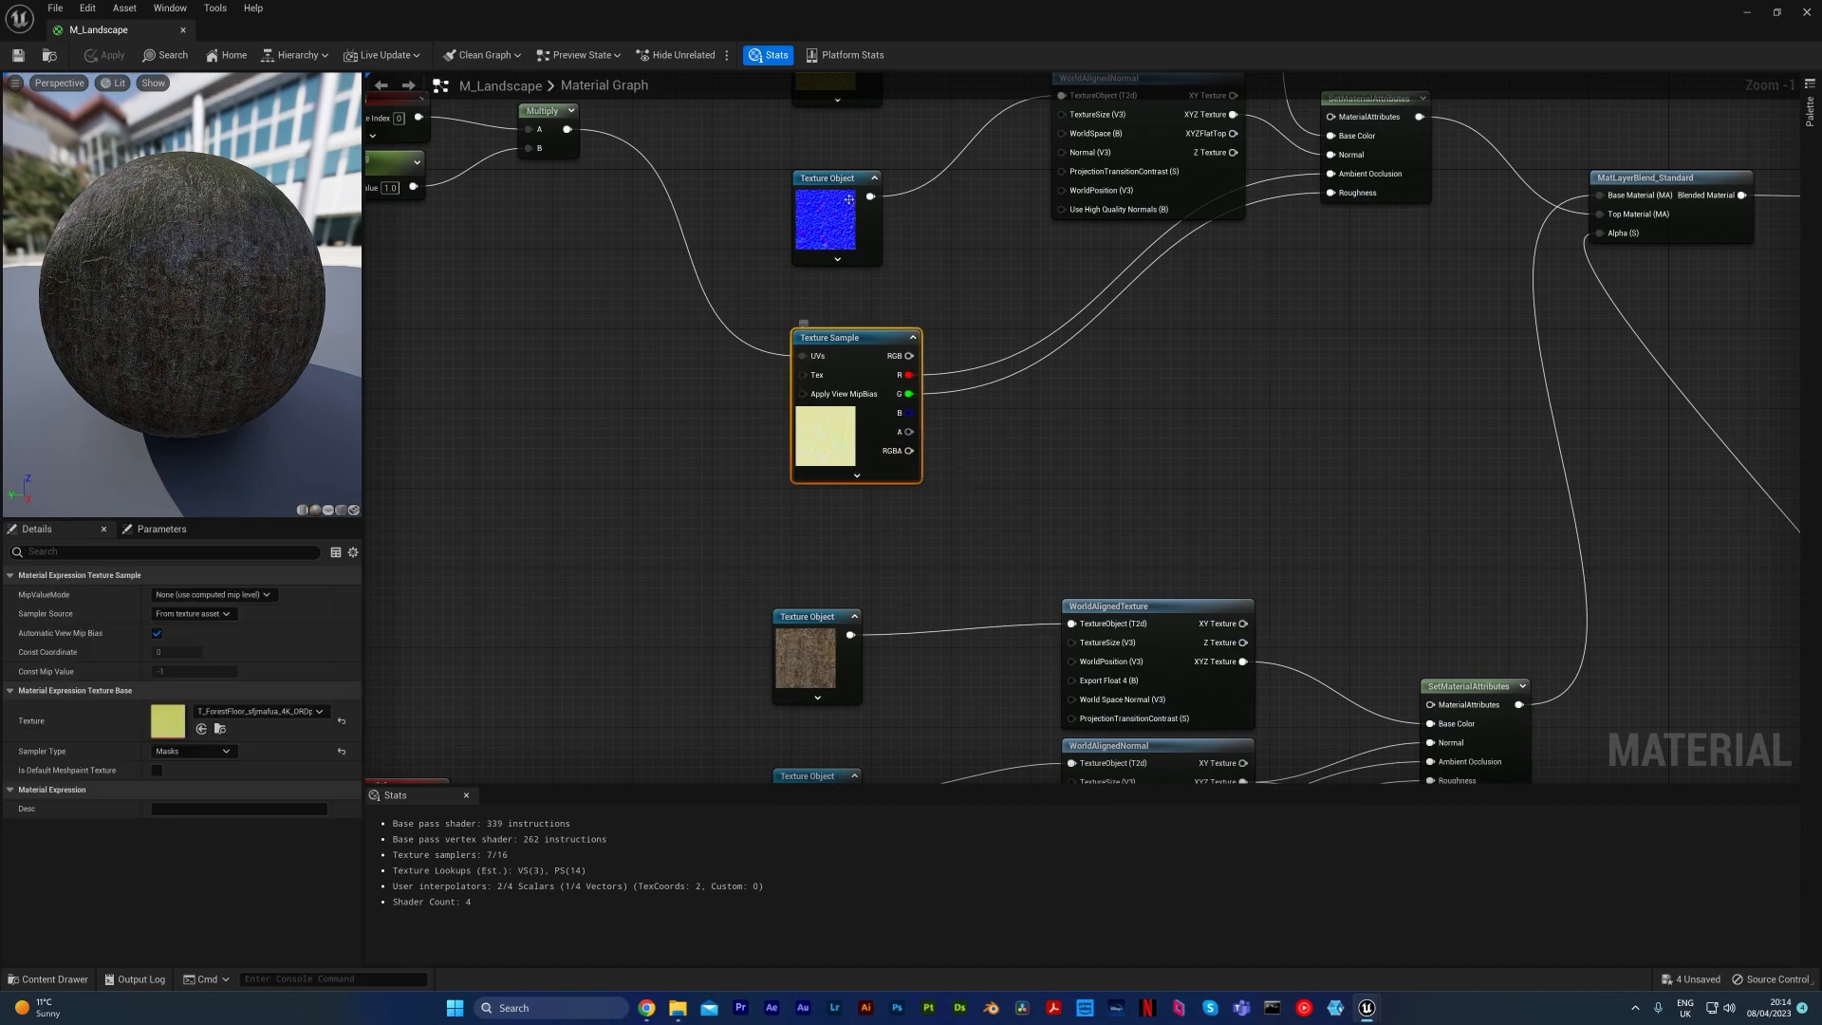
click(827, 203)
click(821, 444)
right_drag(986, 691, 1119, 411)
scroll(1118, 411, down, 3)
shift+click(1023, 617)
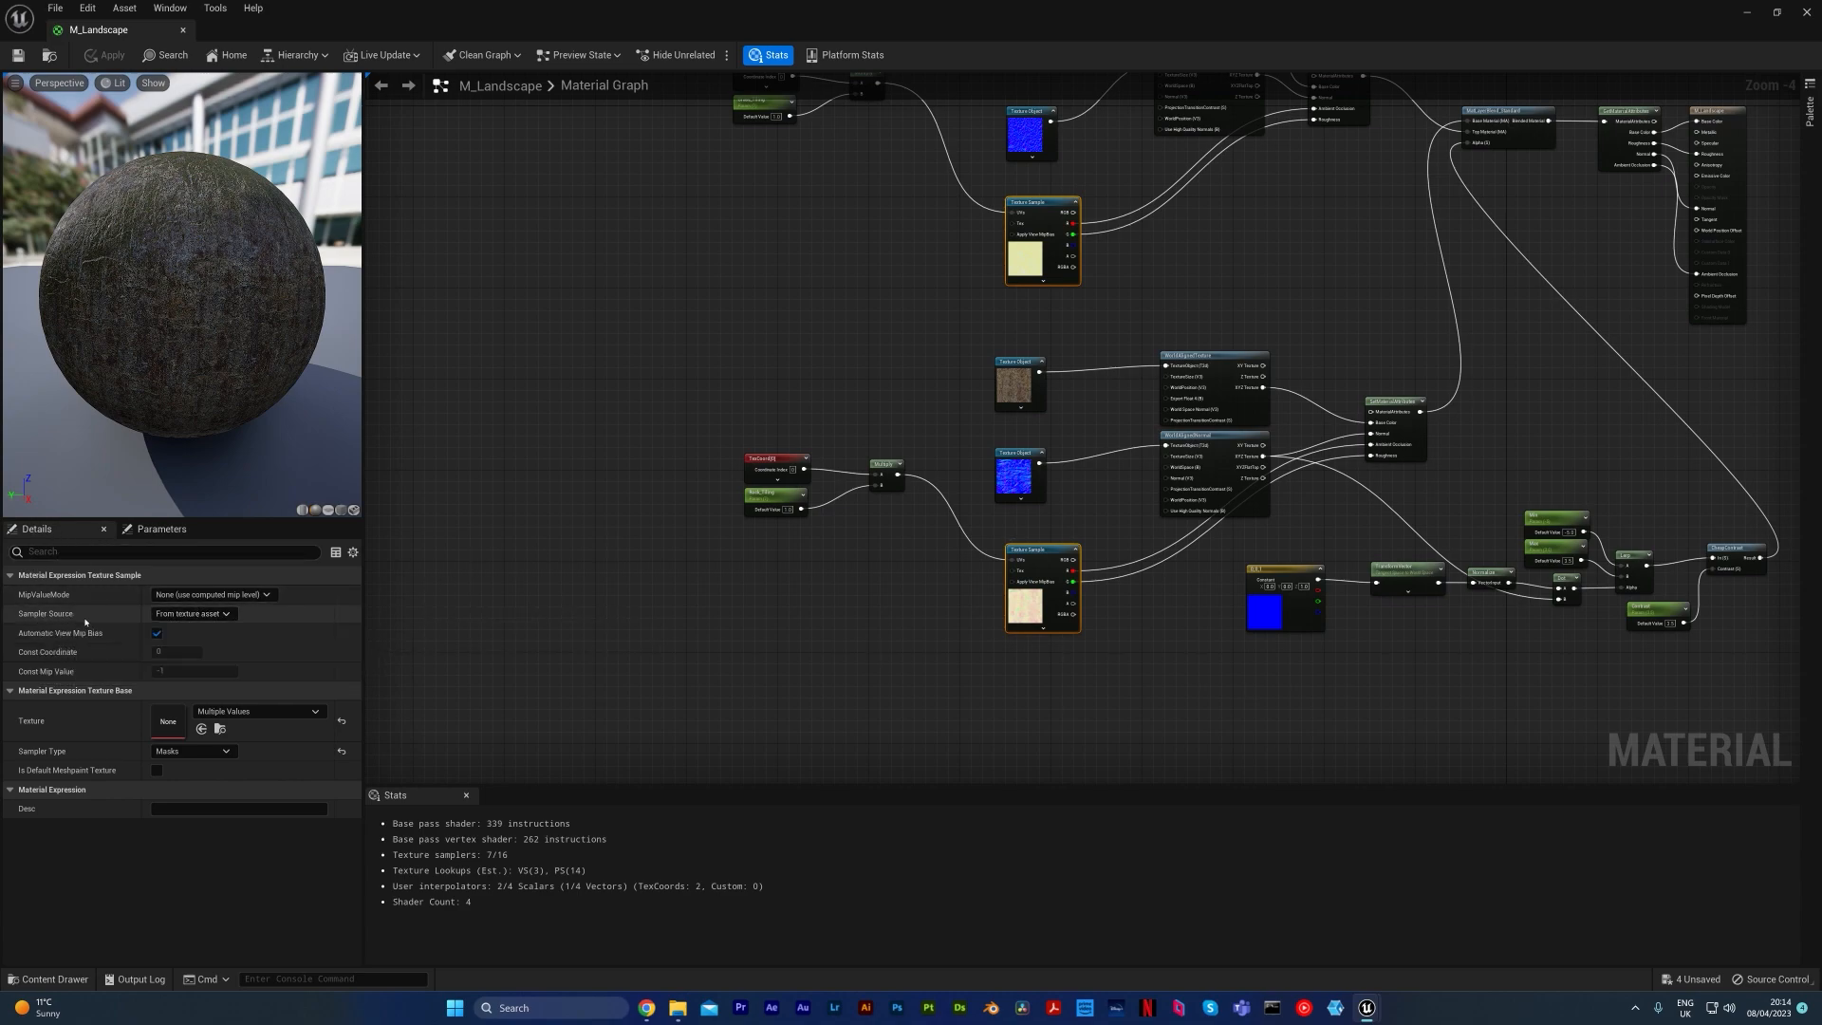
click(191, 615)
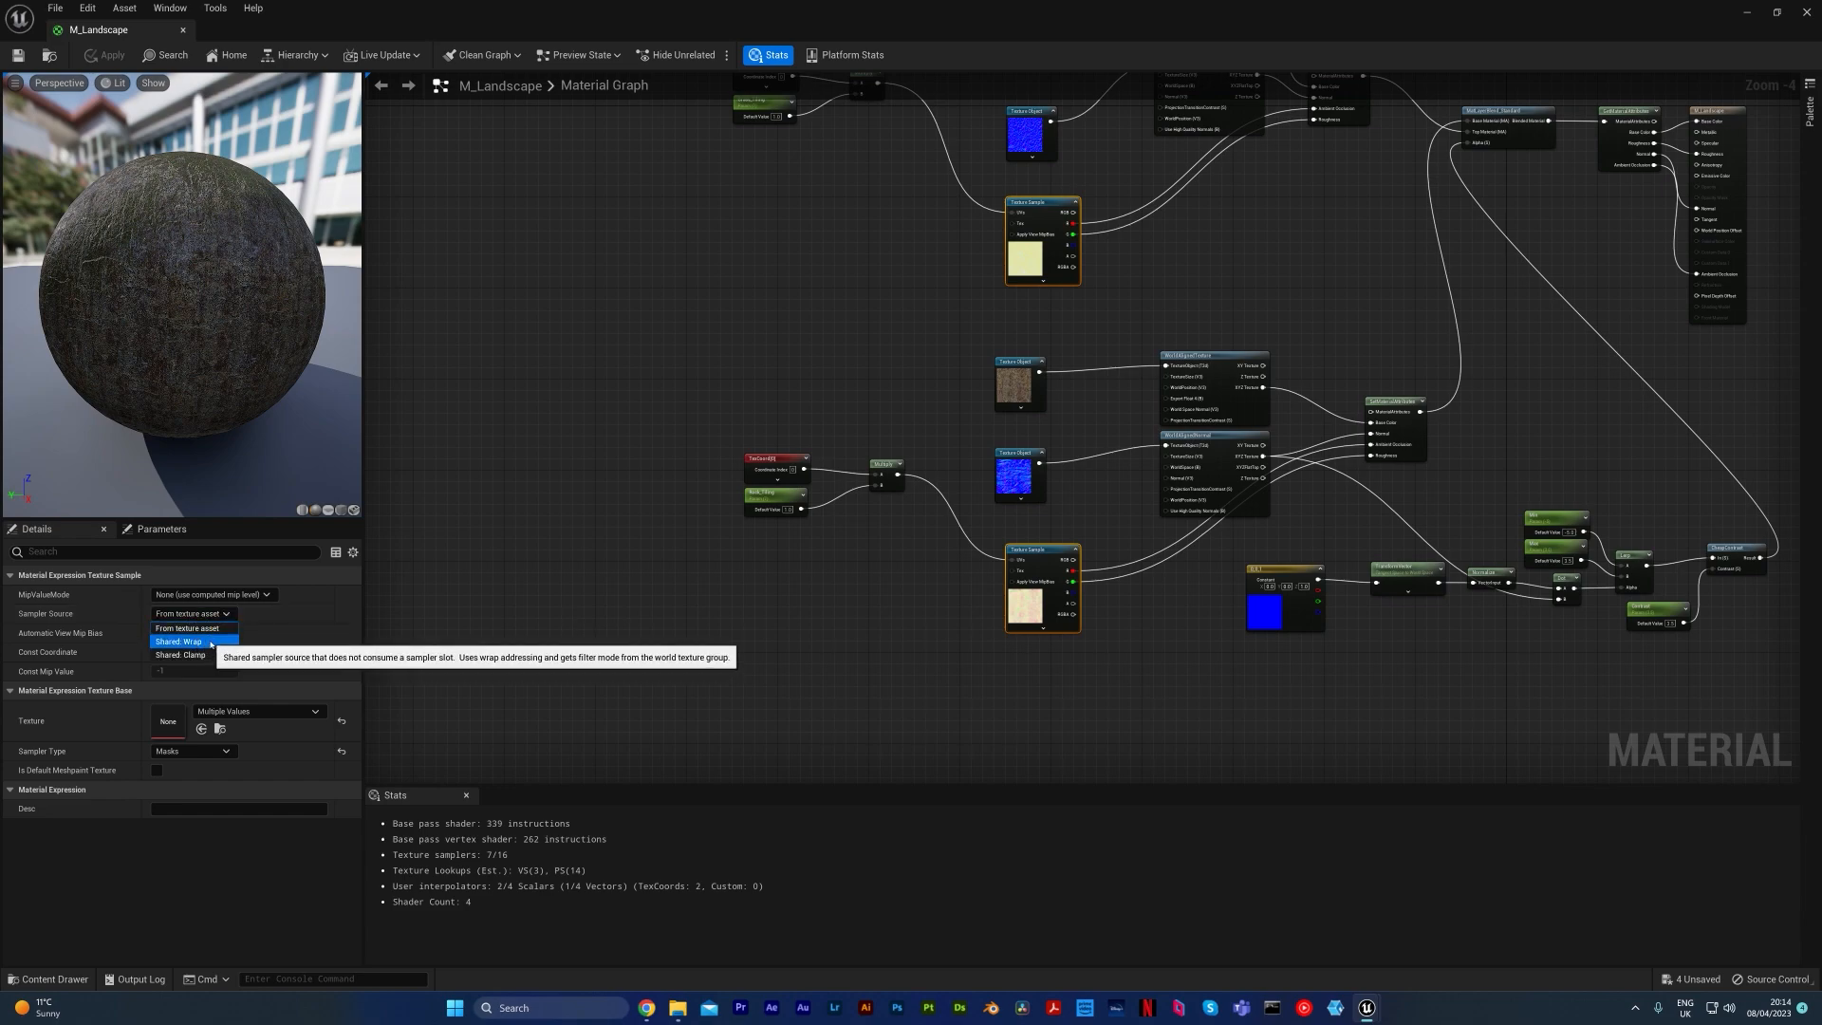
click(210, 642)
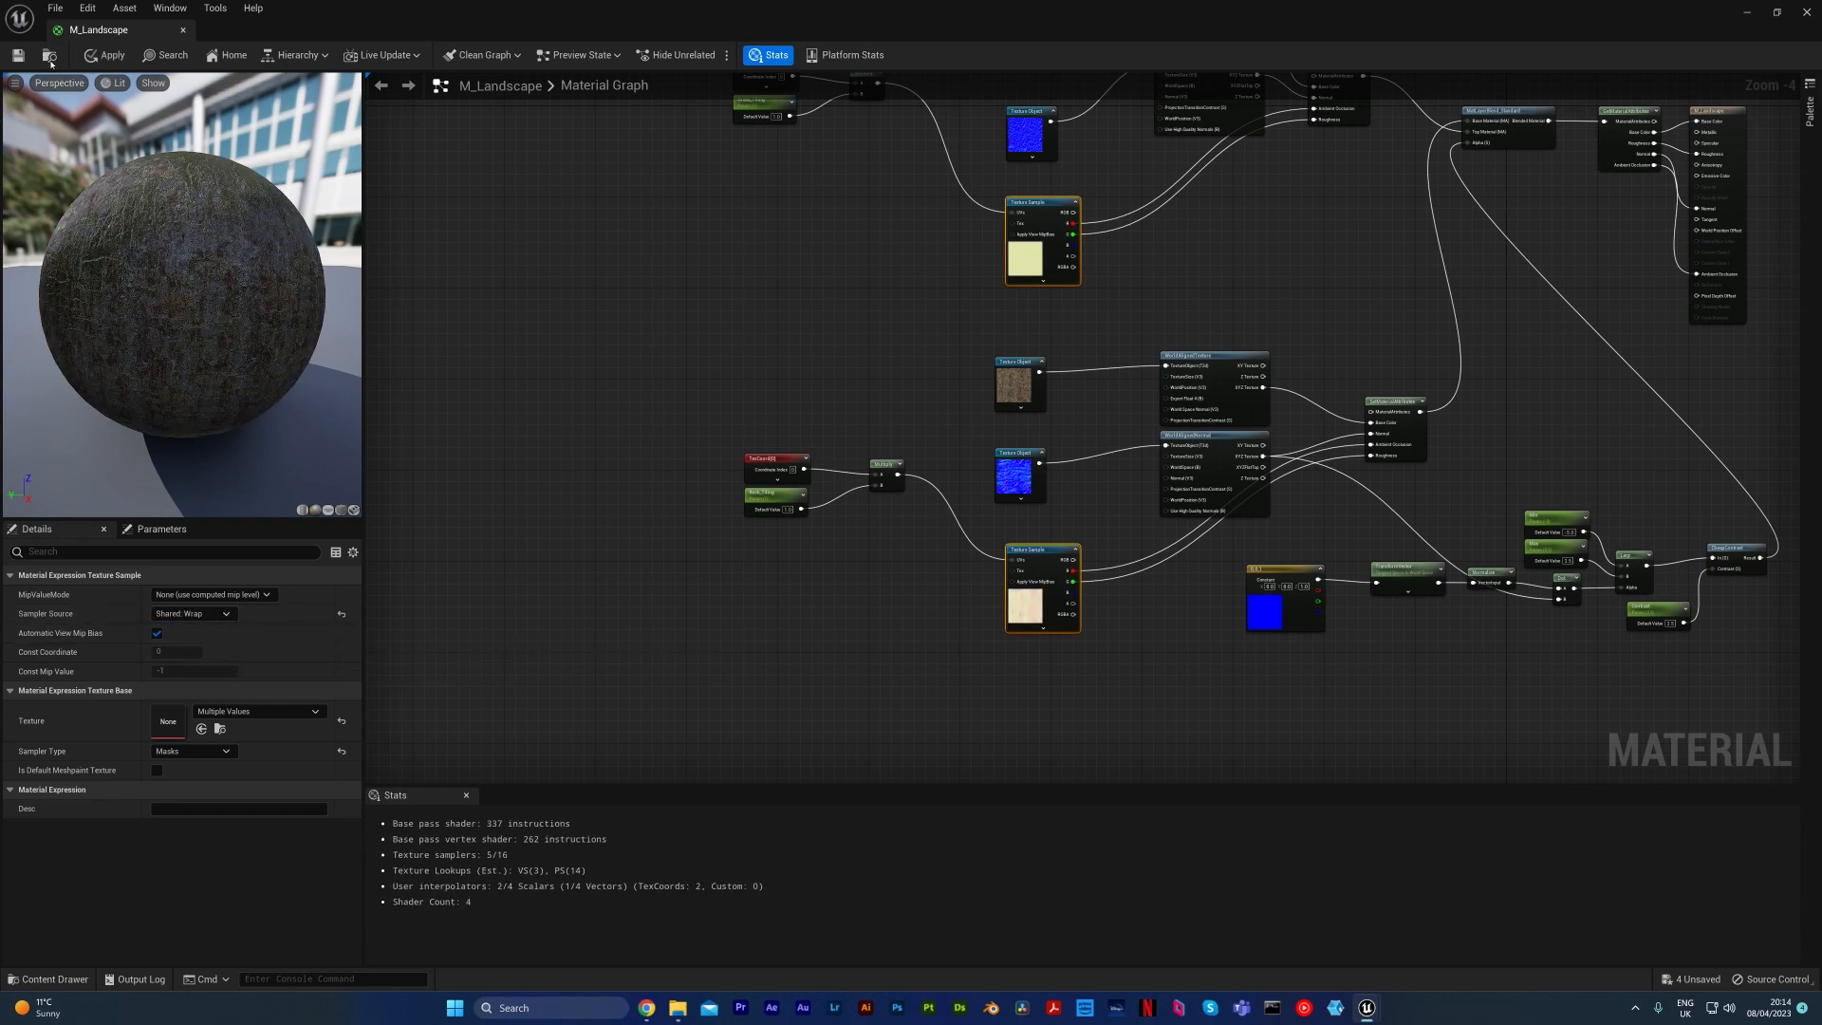
click(17, 55)
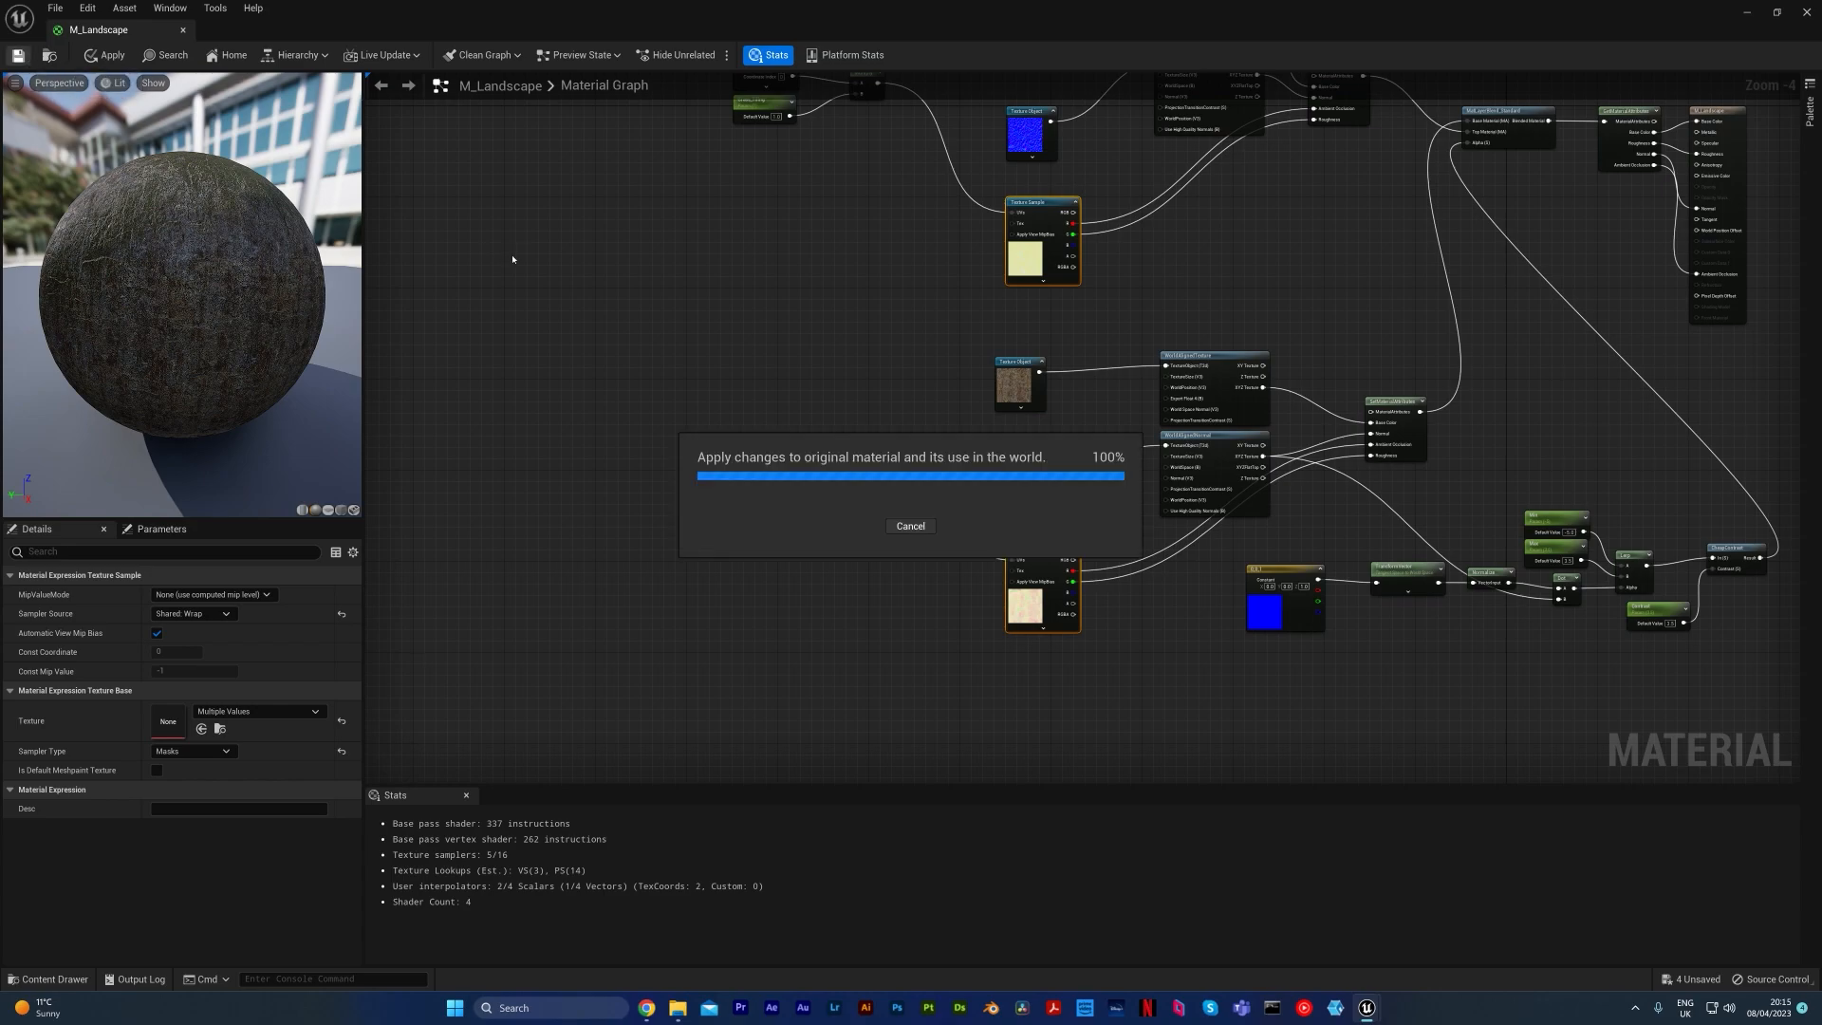
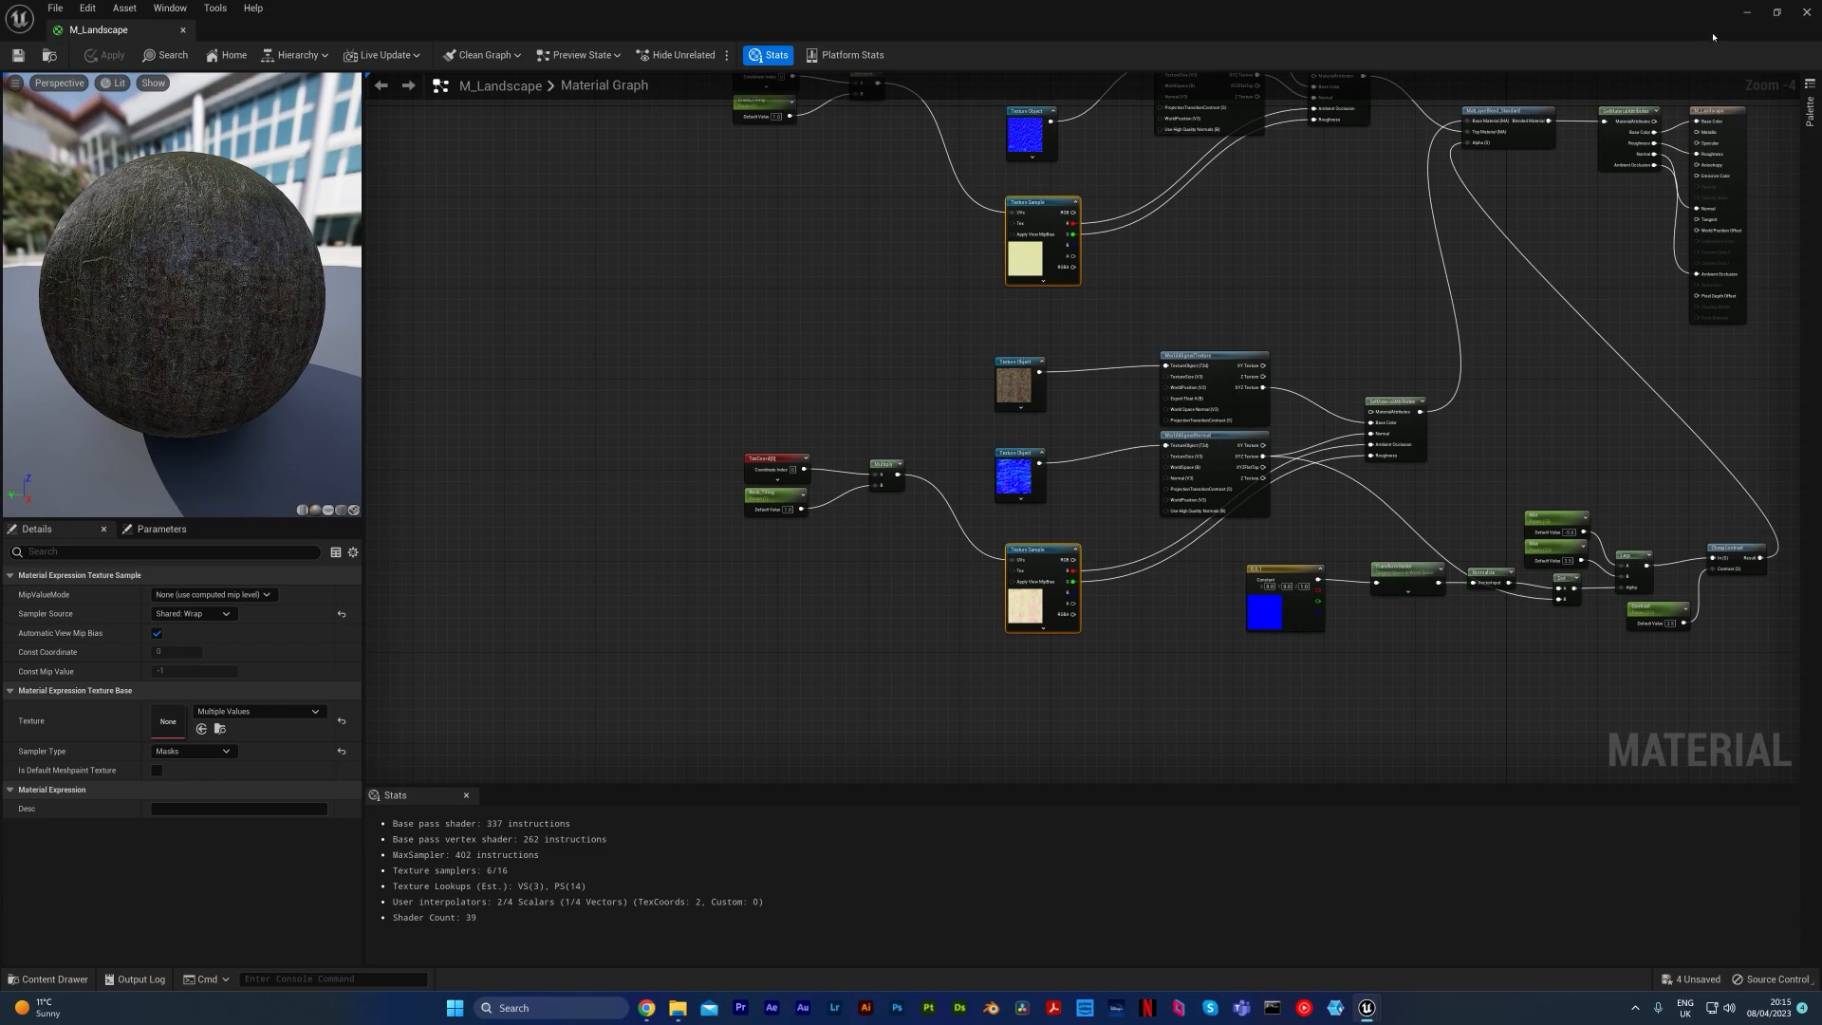
Step: Try to connect the Grass_Tiling Multiply output to the TextureSize input of the grass WorldAlignedTexture node
right_drag(1593, 272, 1567, 376)
scroll(1198, 413, up, 2)
right_drag(1065, 423, 1110, 373)
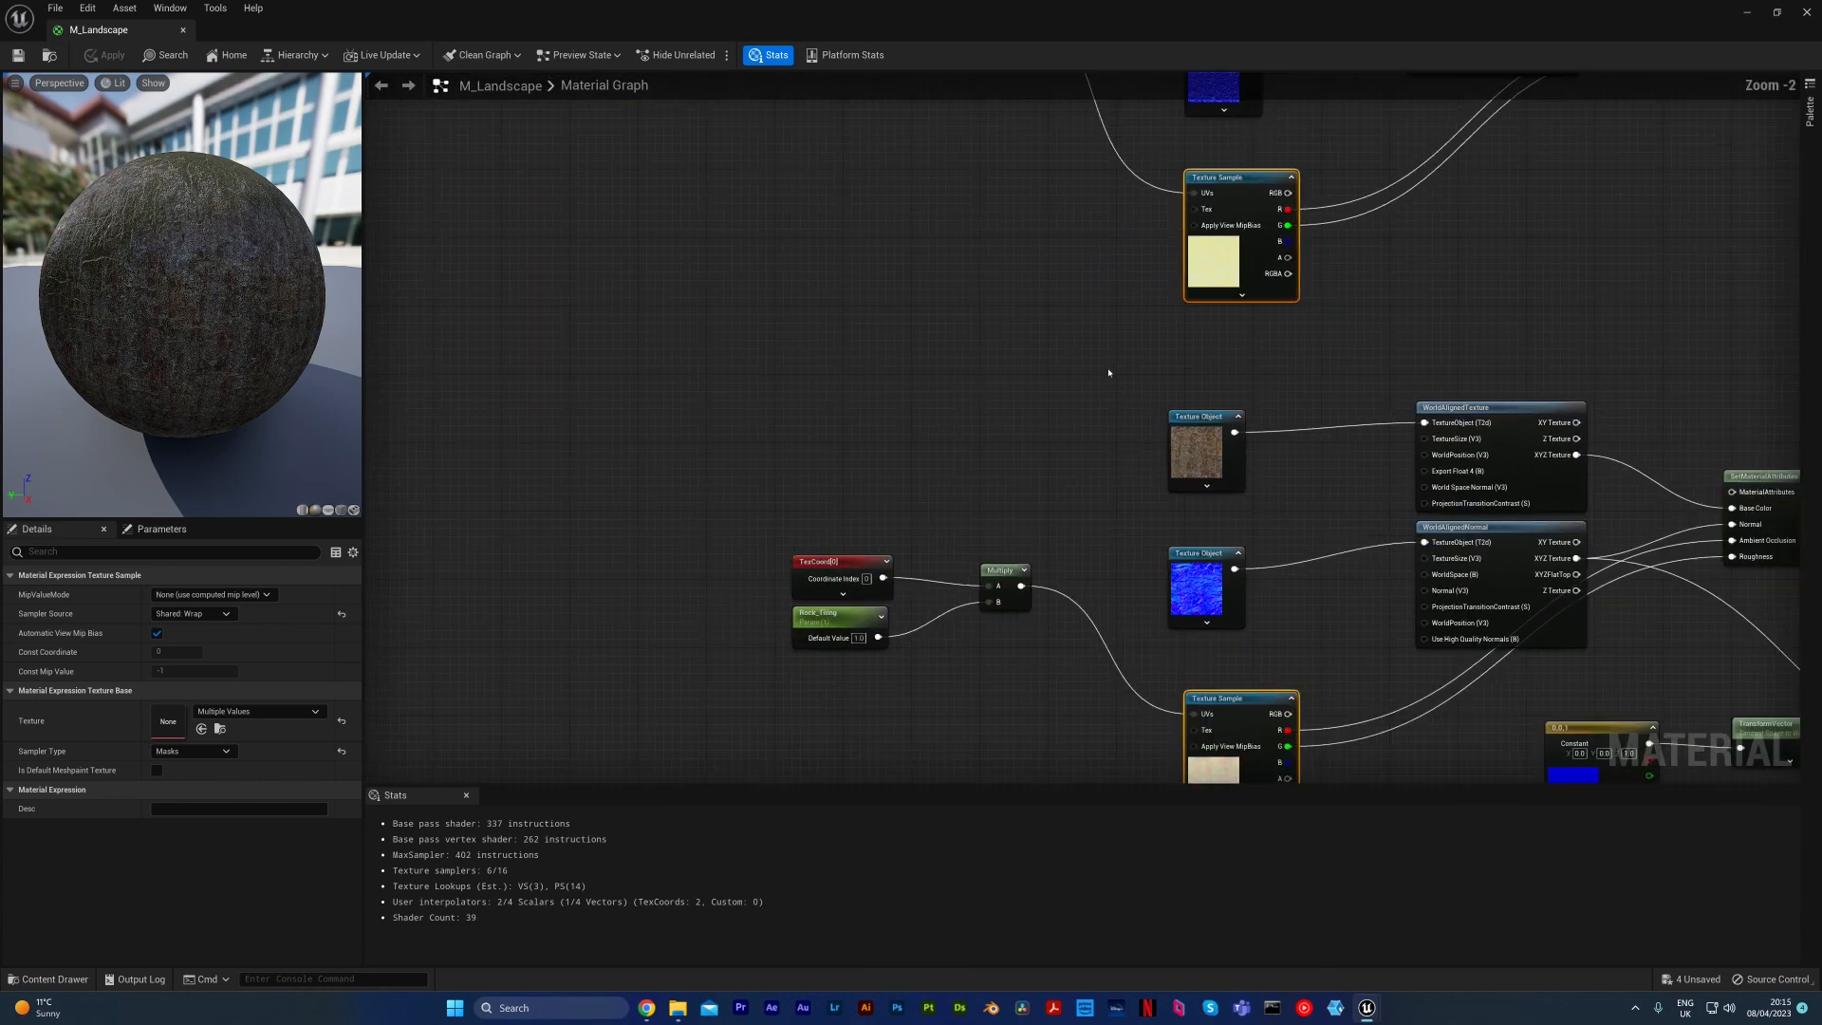
right_drag(1370, 378, 1321, 451)
scroll(1293, 446, down, 1)
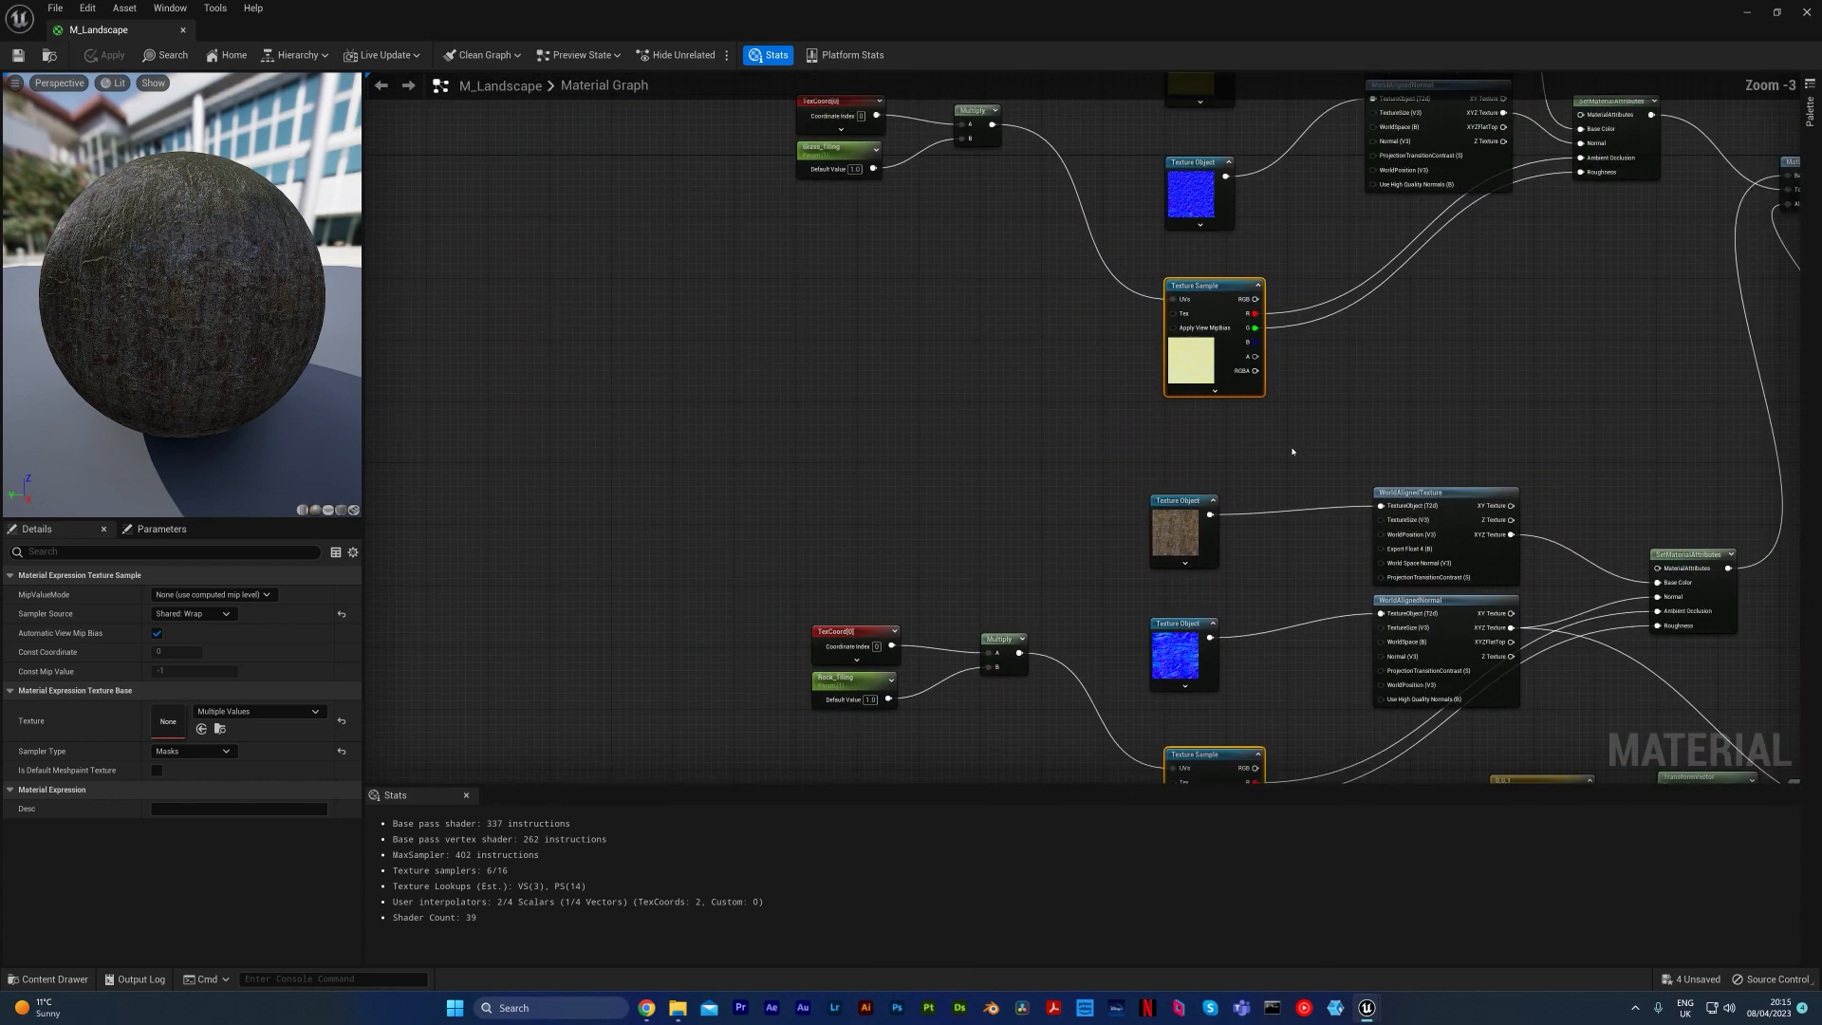
right_drag(1150, 412, 1184, 583)
scroll(1169, 546, up, 3)
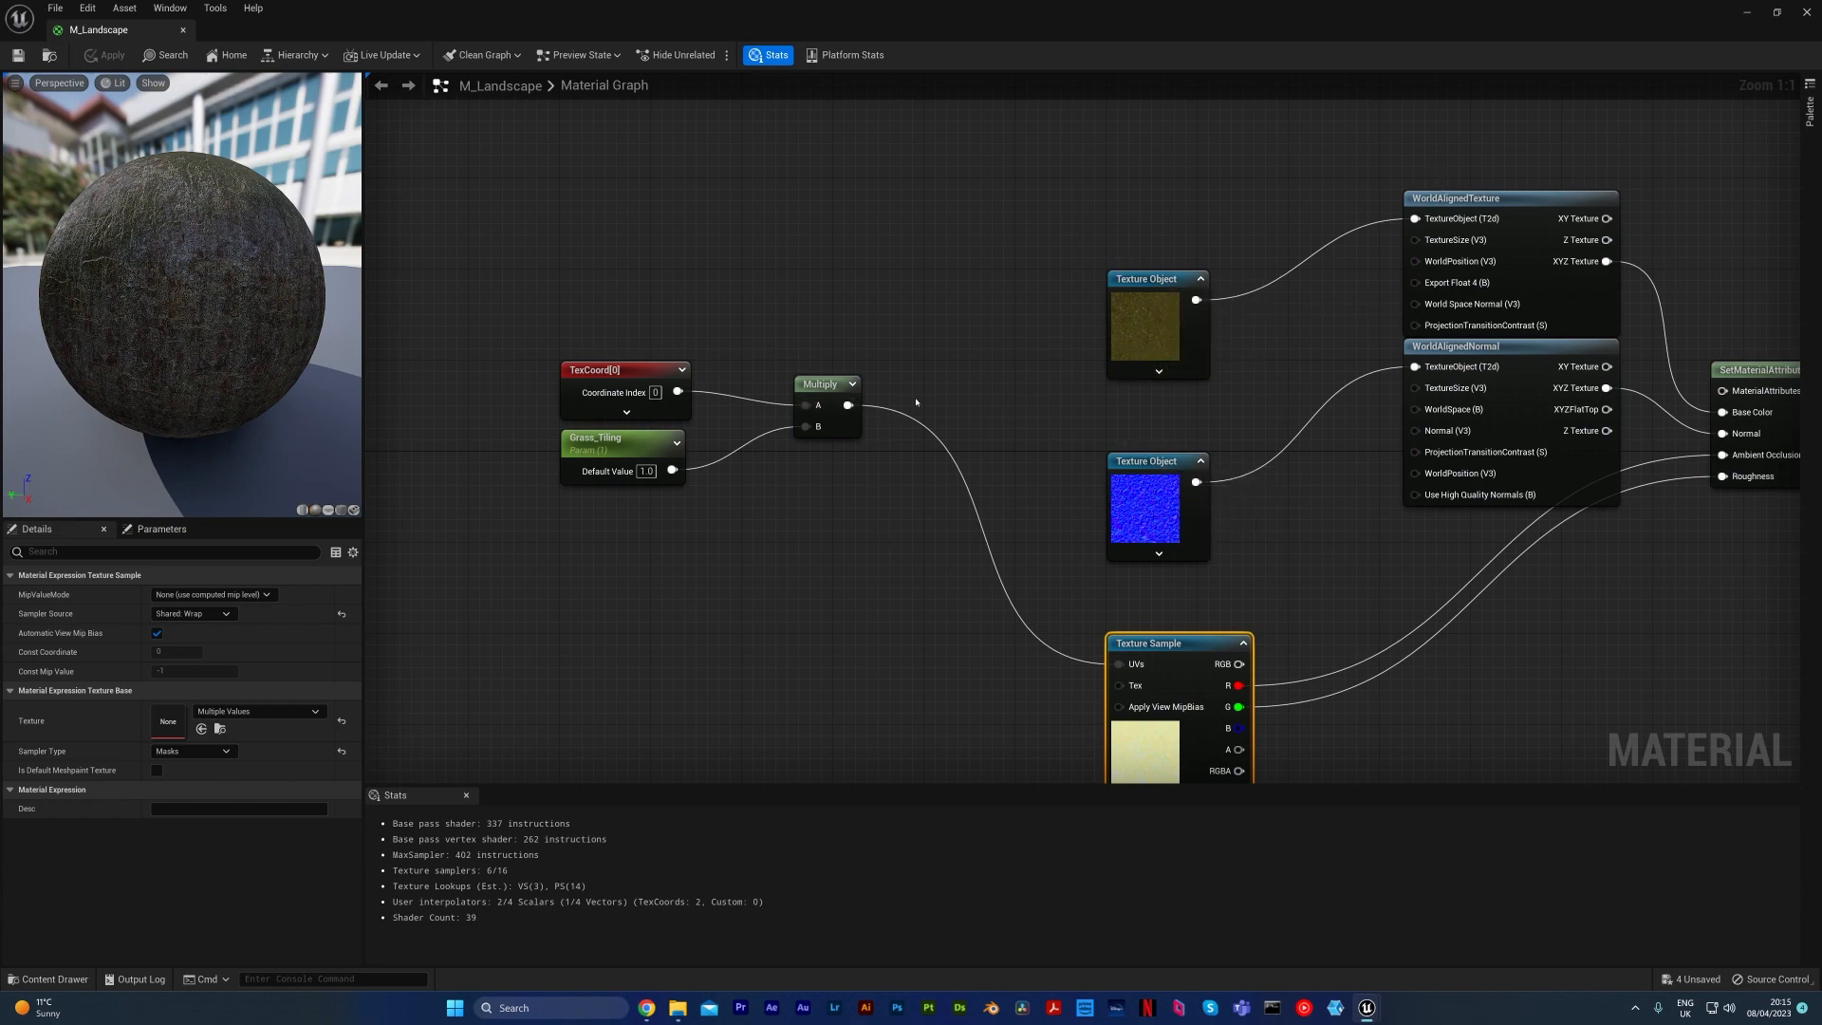
drag(849, 405, 1449, 239)
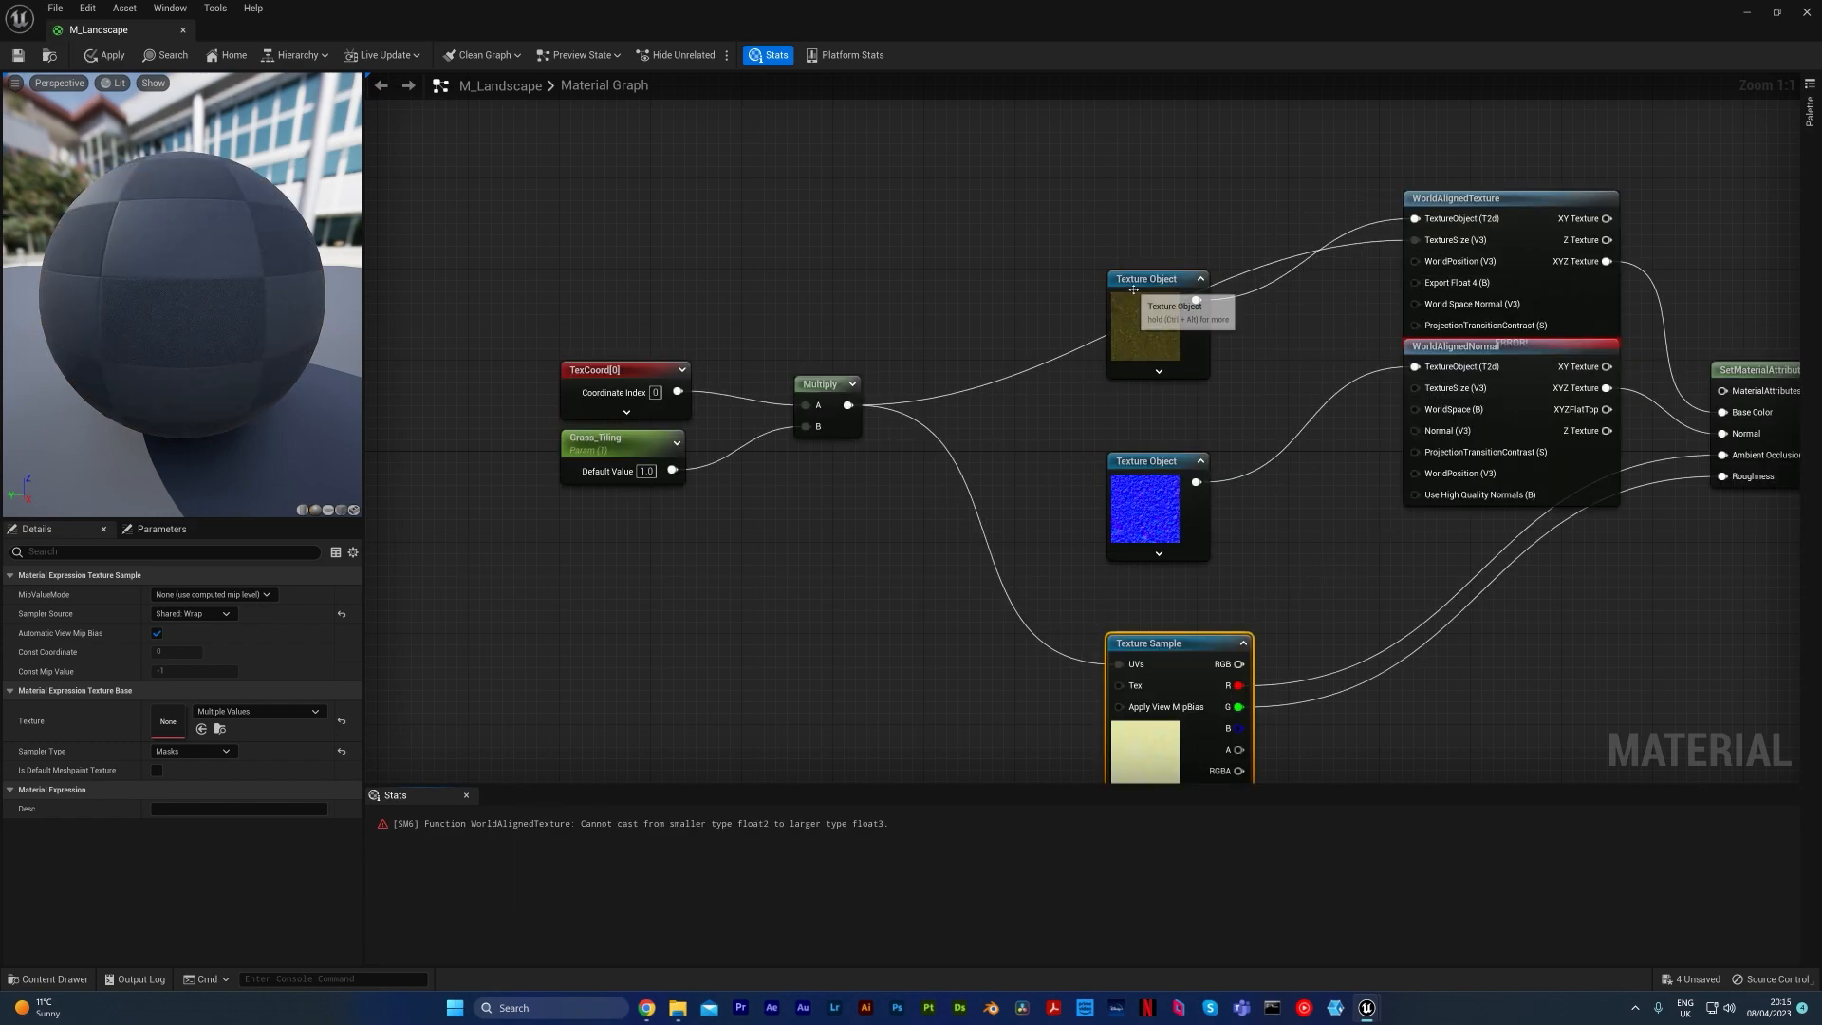
Step: Move the grass base colour Texture Object and its WorldAlignedTexture node upward to separate them from the normal nodes
drag(1139, 304, 1115, 201)
drag(1533, 202, 1533, 191)
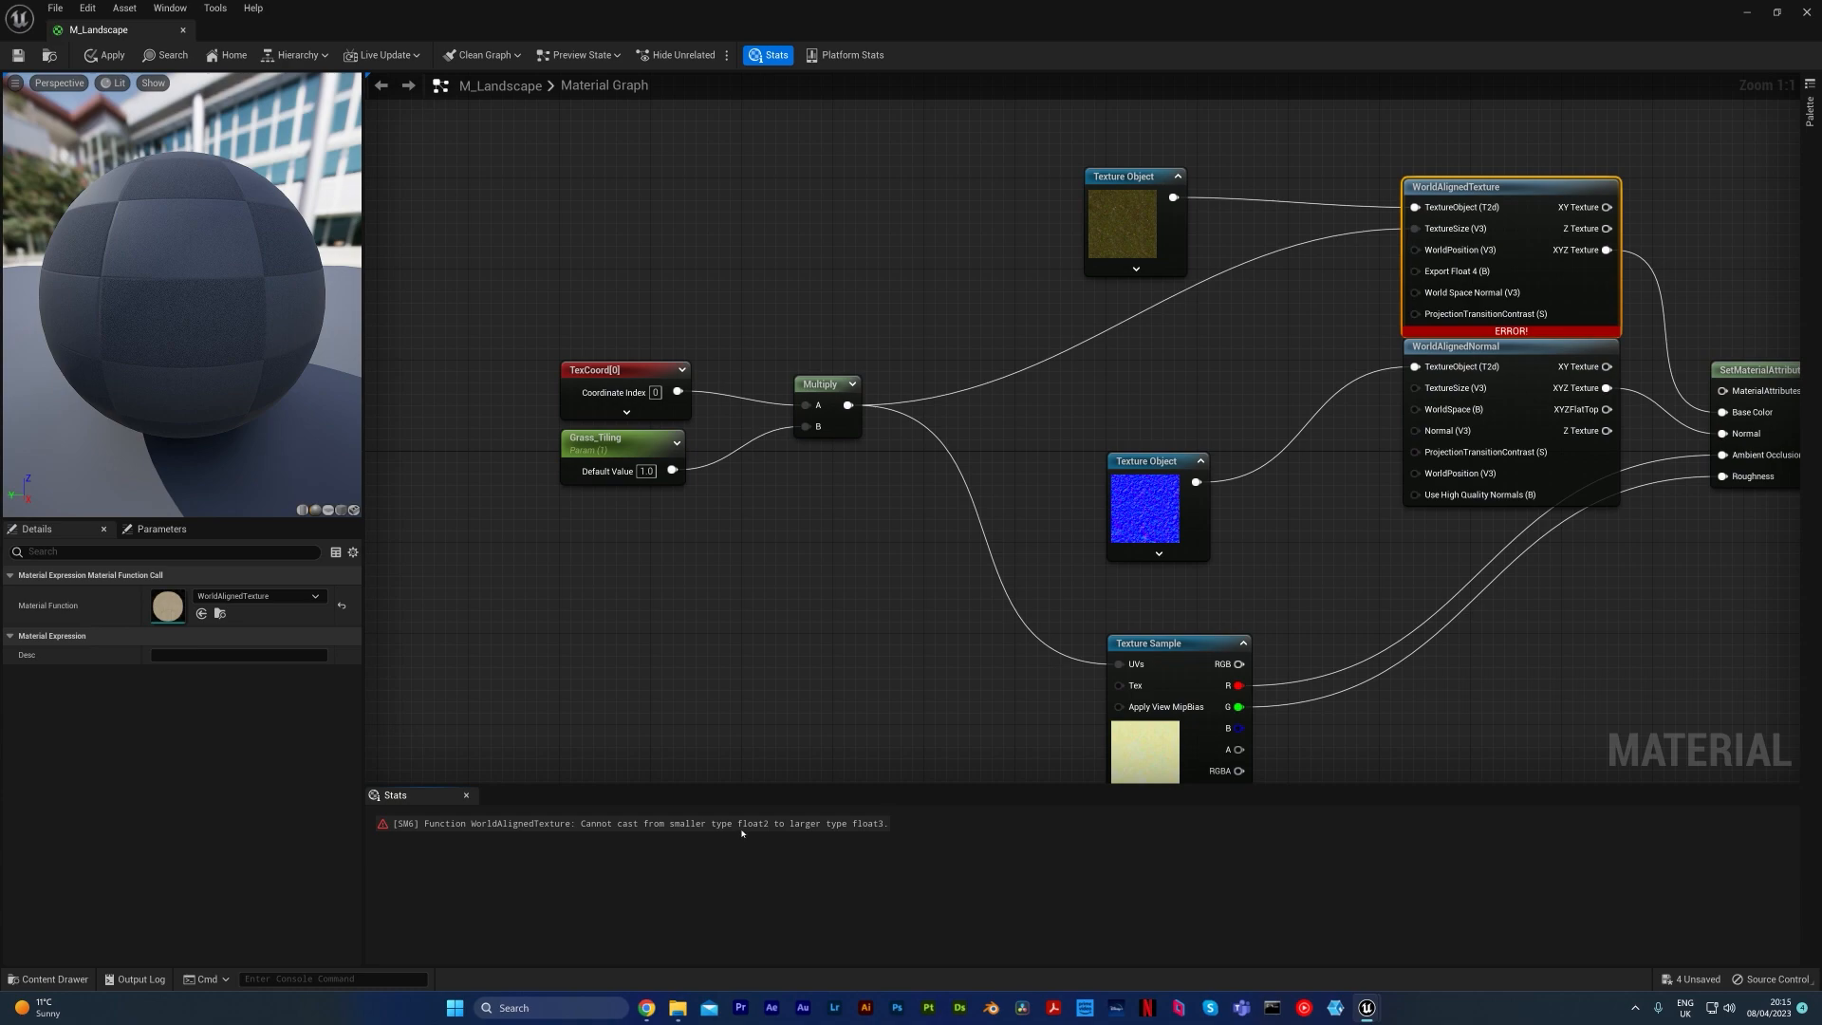
mouse_move(1477, 235)
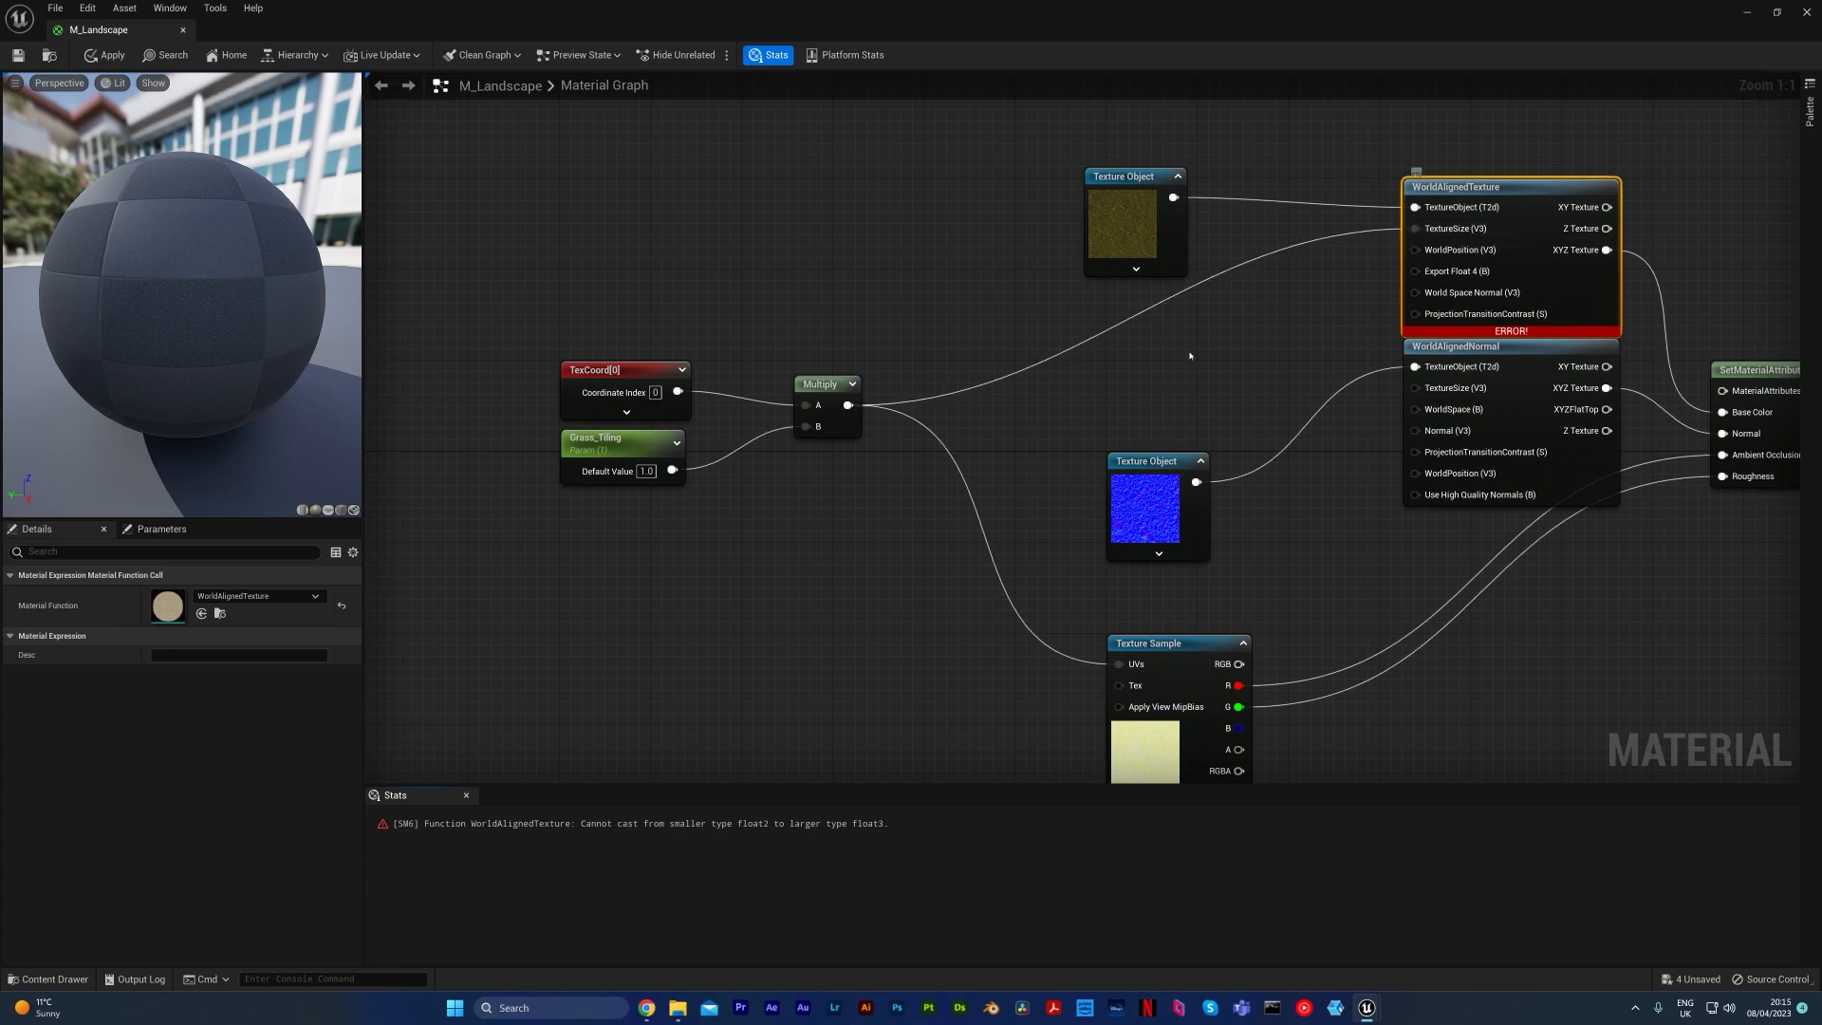
click(822, 547)
drag(500, 260, 891, 561)
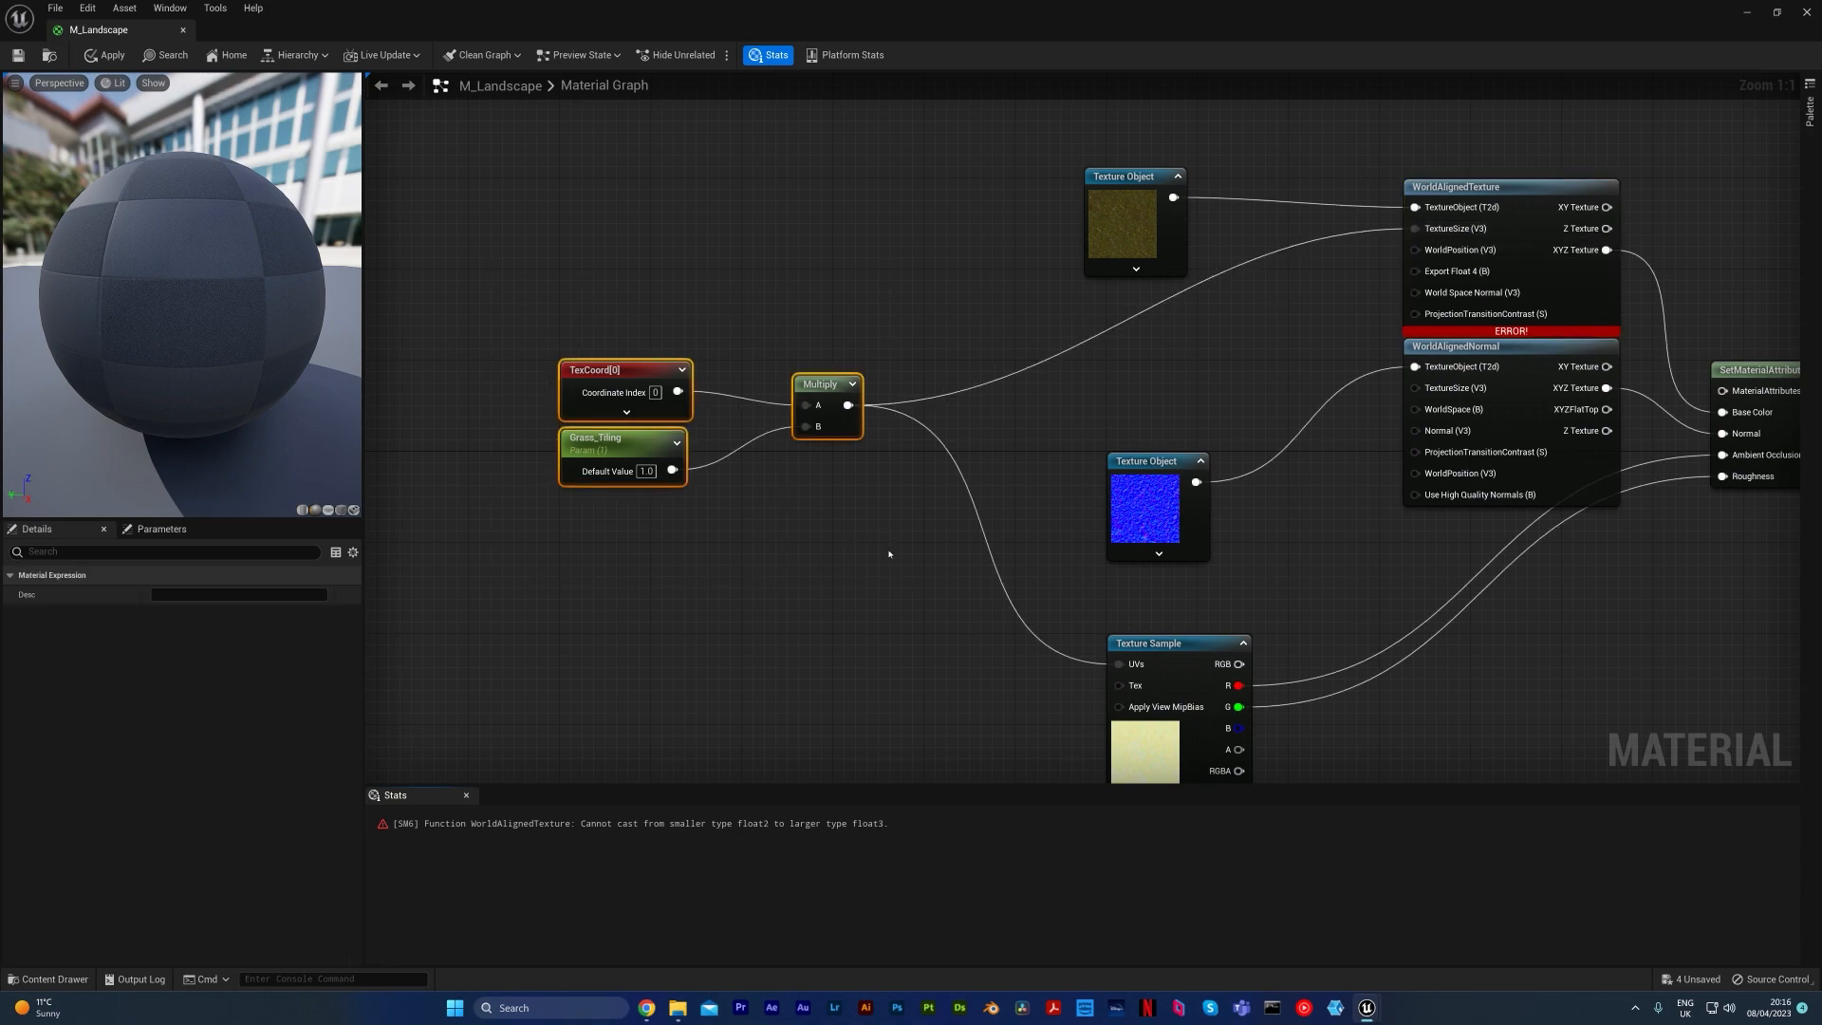
click(824, 496)
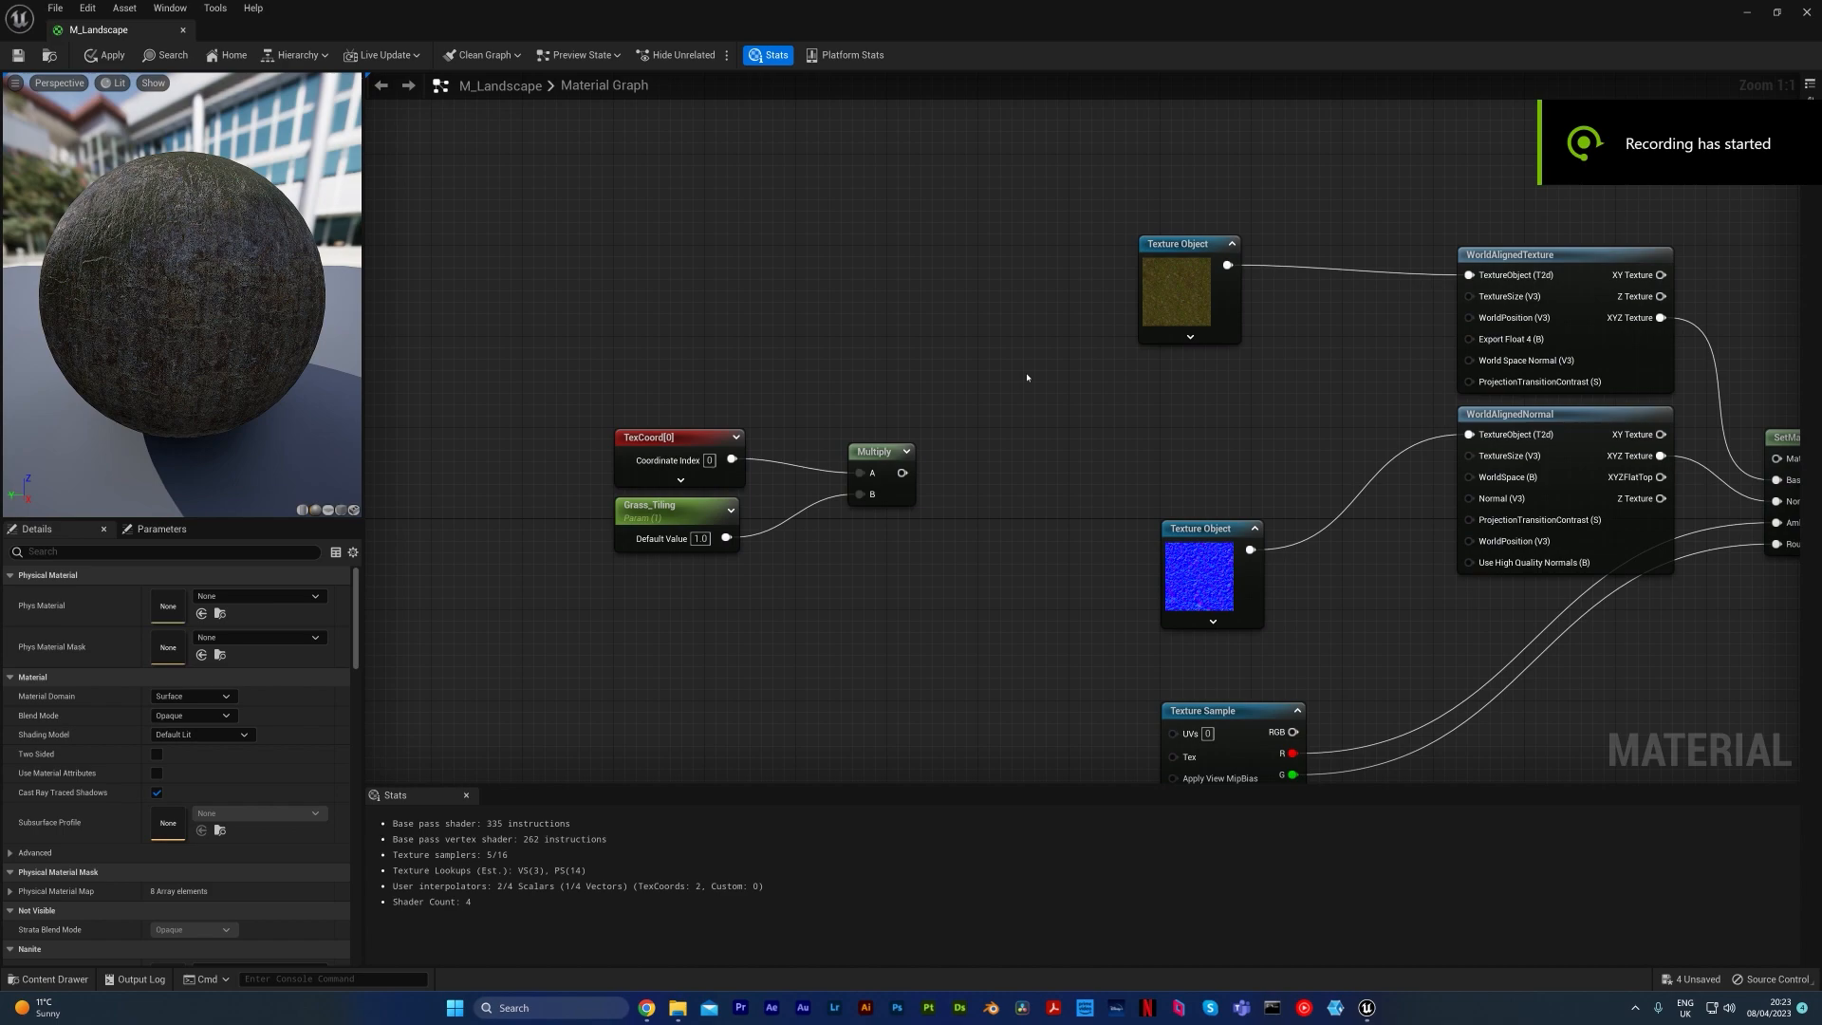
Step: Connect the Grass_Tiling Multiply output to the UVs input of the grass Texture Sample node
right_drag(1122, 430, 1058, 346)
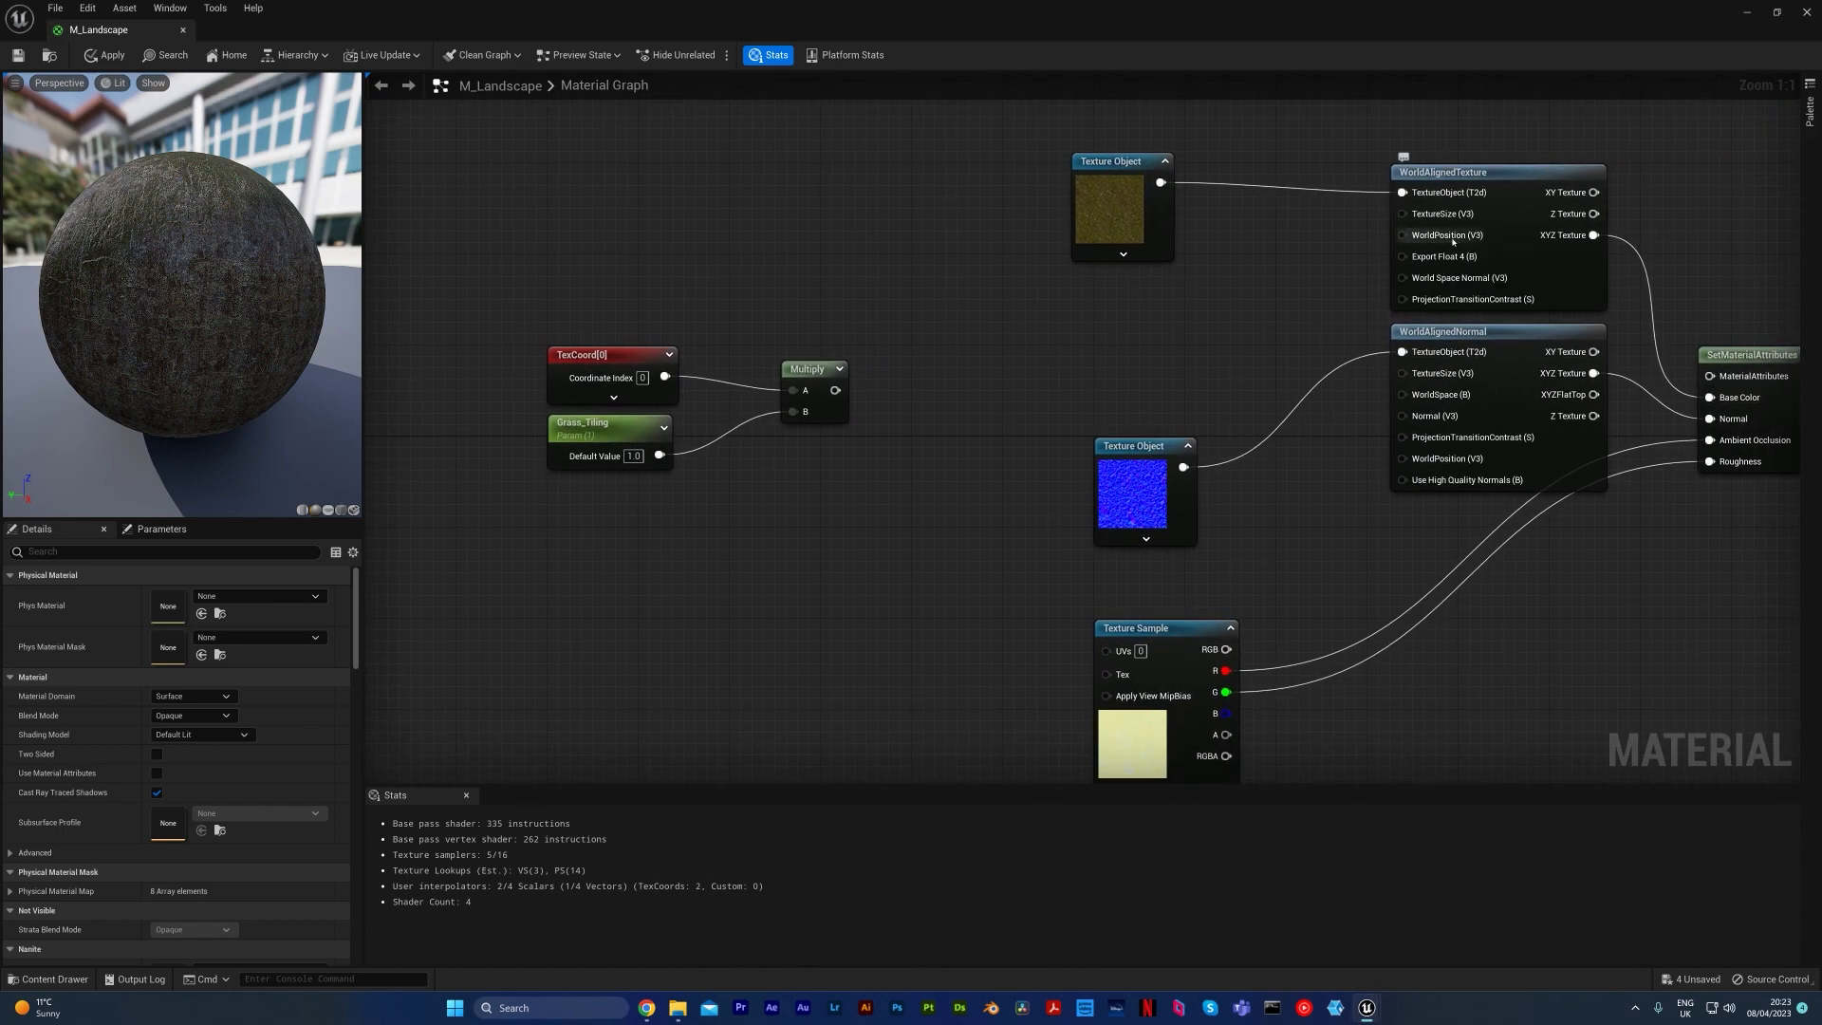
right_drag(1220, 611, 1264, 537)
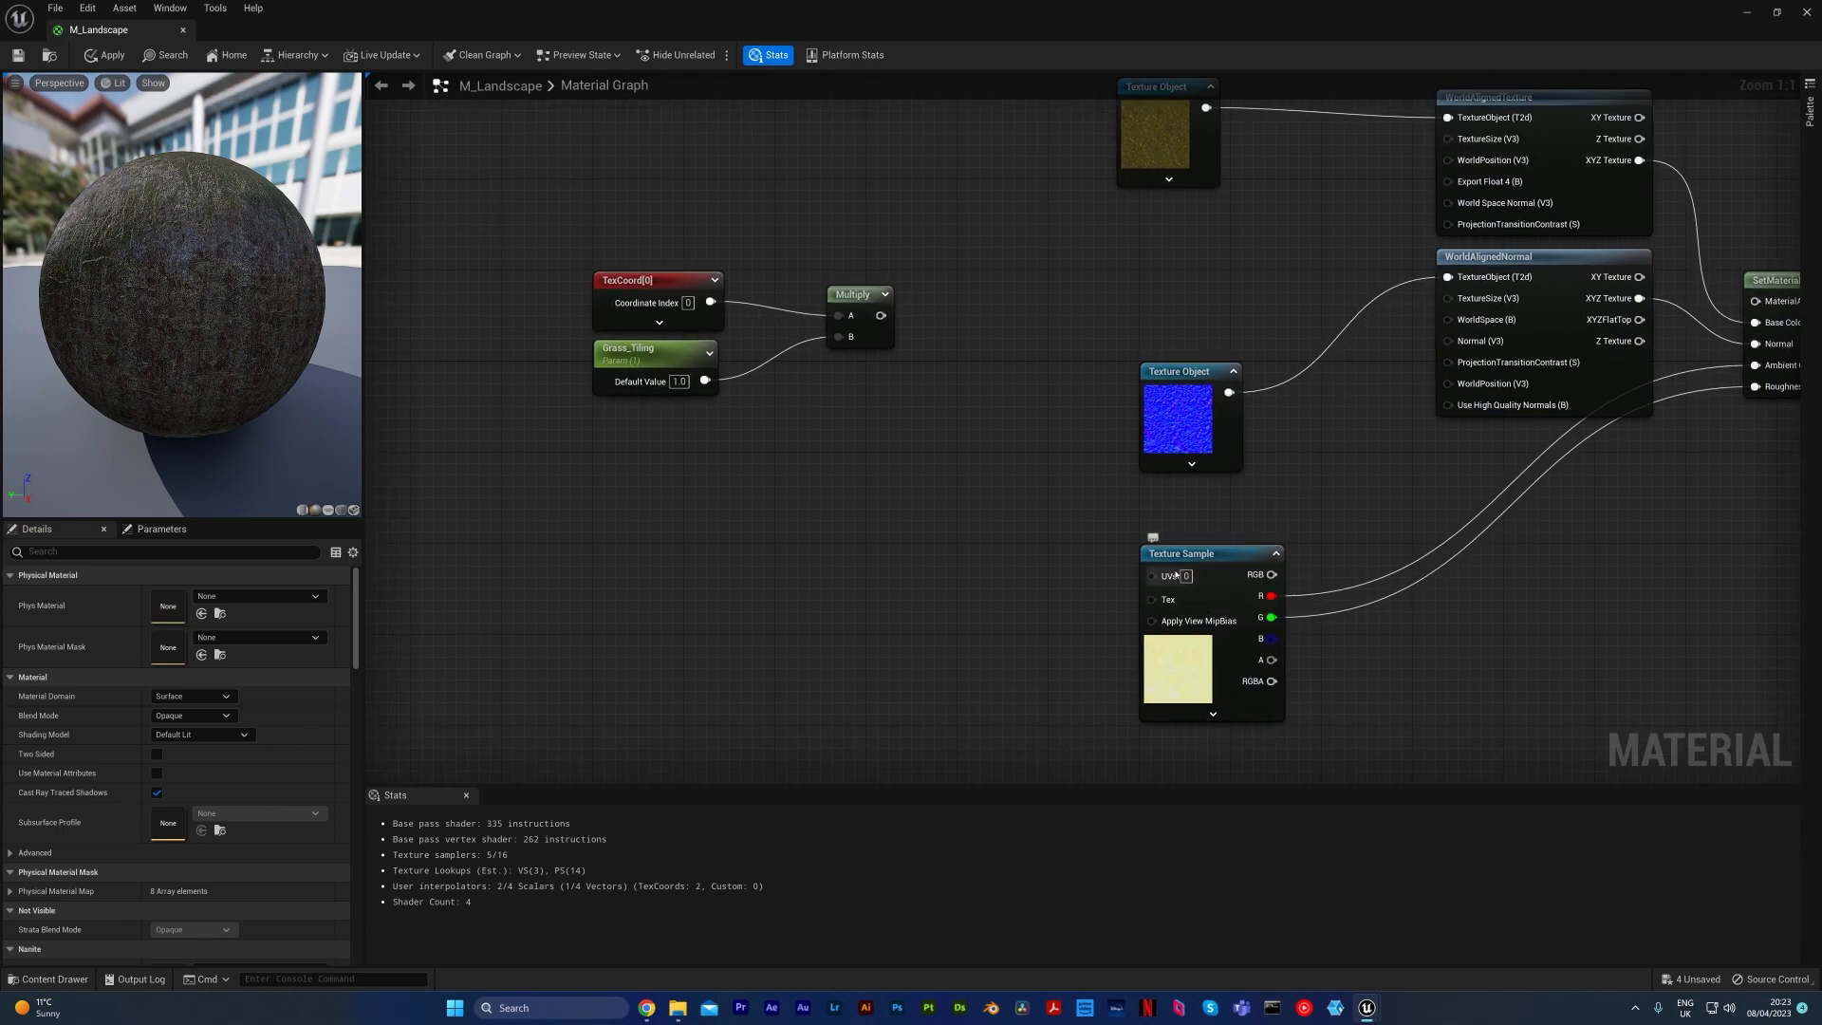
right_drag(1304, 498, 1308, 534)
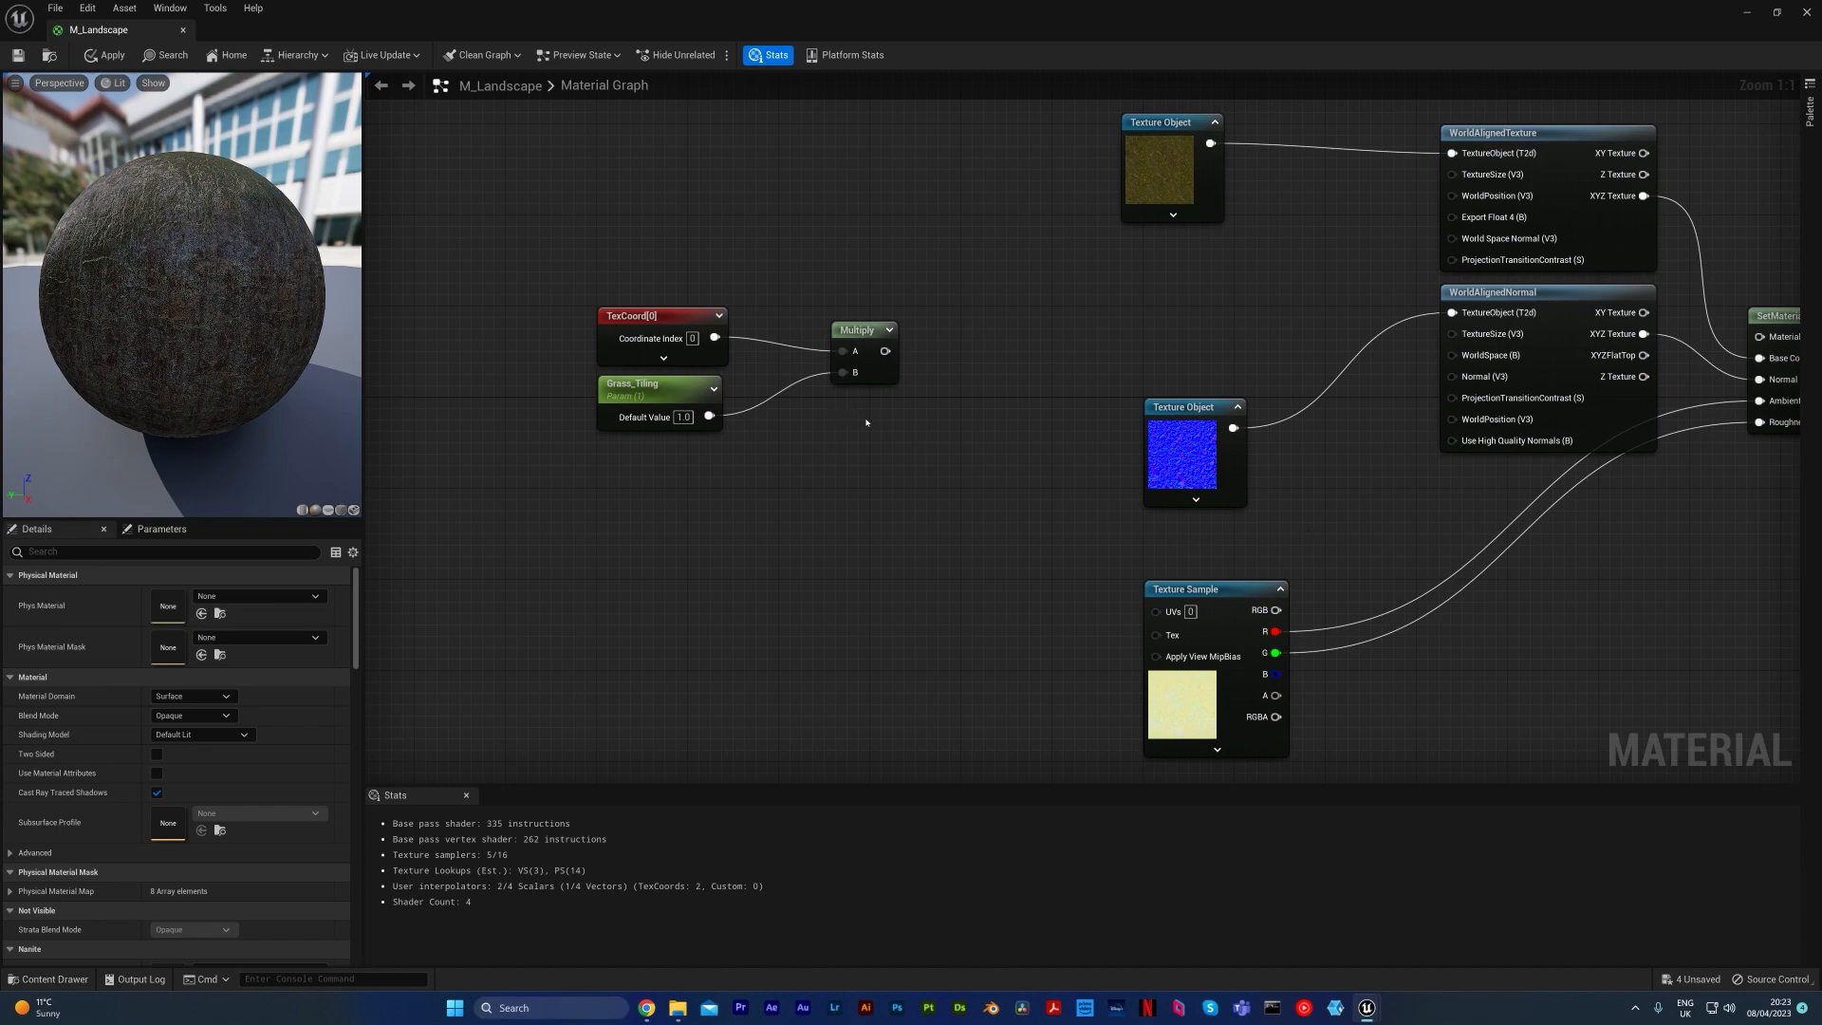
click(873, 330)
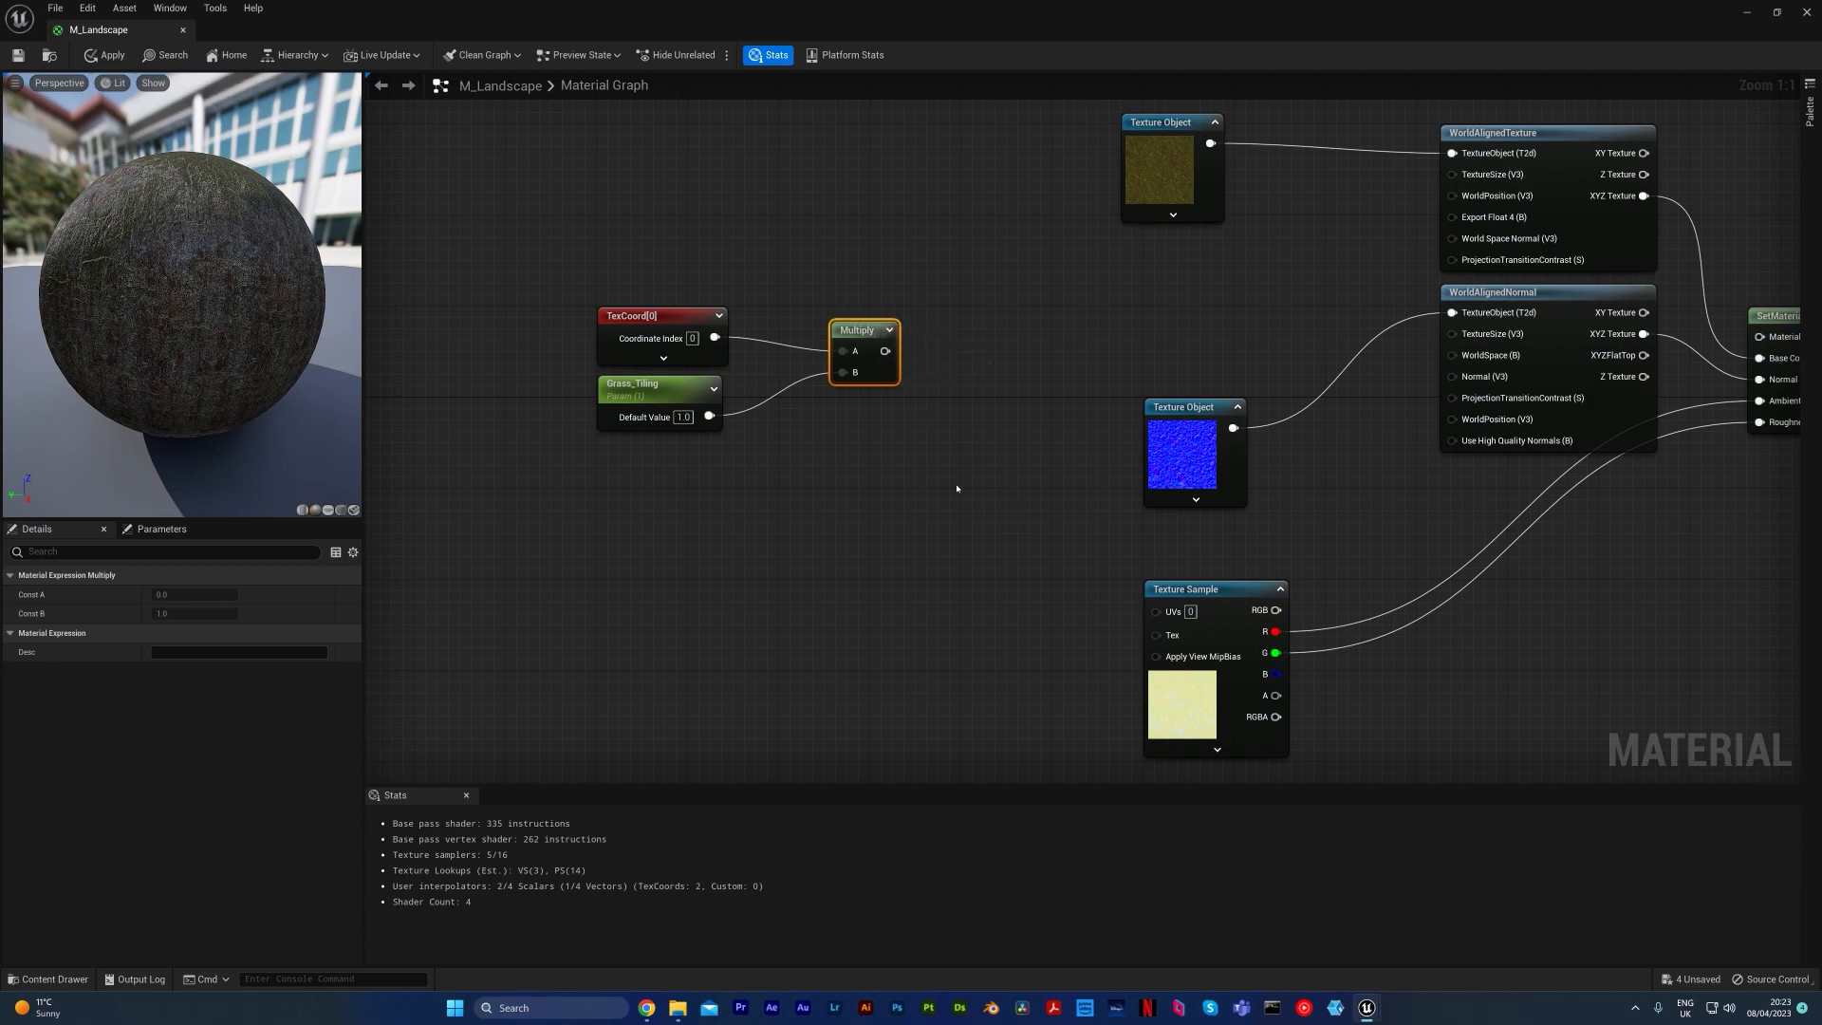
drag(884, 351, 1155, 614)
right_drag(1002, 387, 1047, 427)
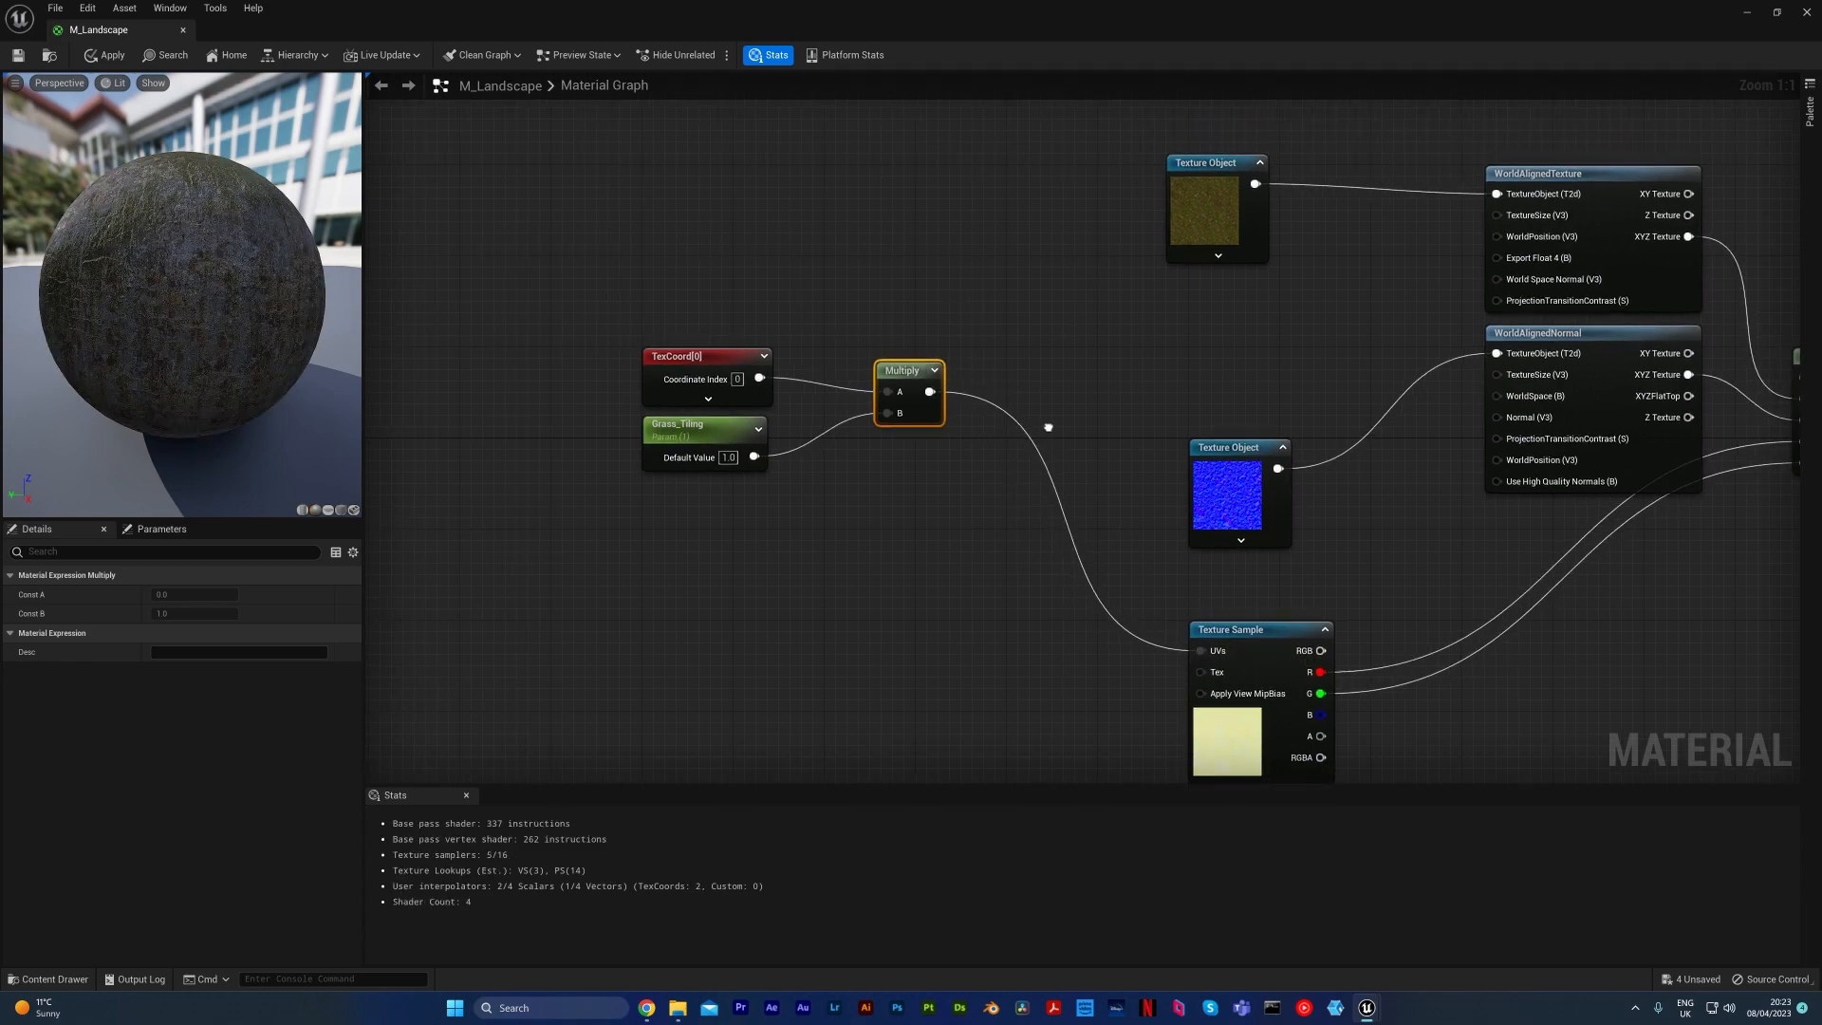
click(1120, 344)
key(3)
click(1108, 325)
drag(1249, 353, 1496, 214)
drag(1200, 384, 1106, 331)
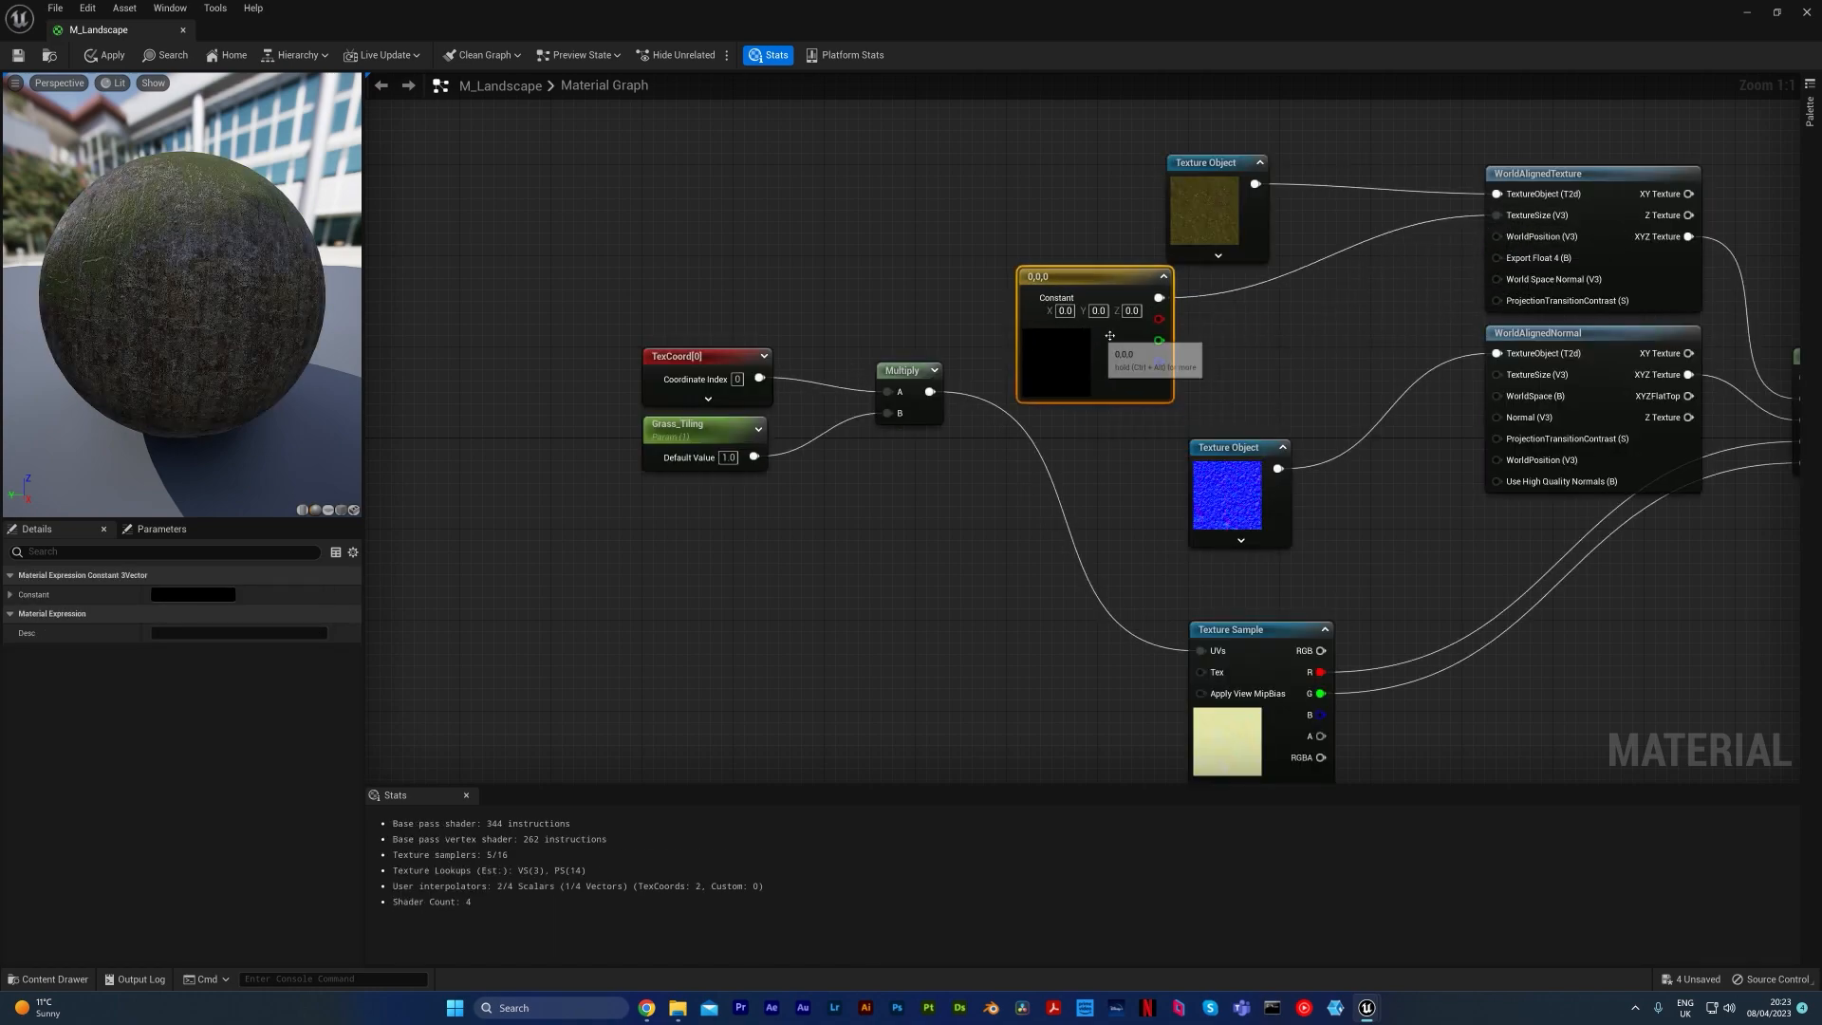
key(Delete)
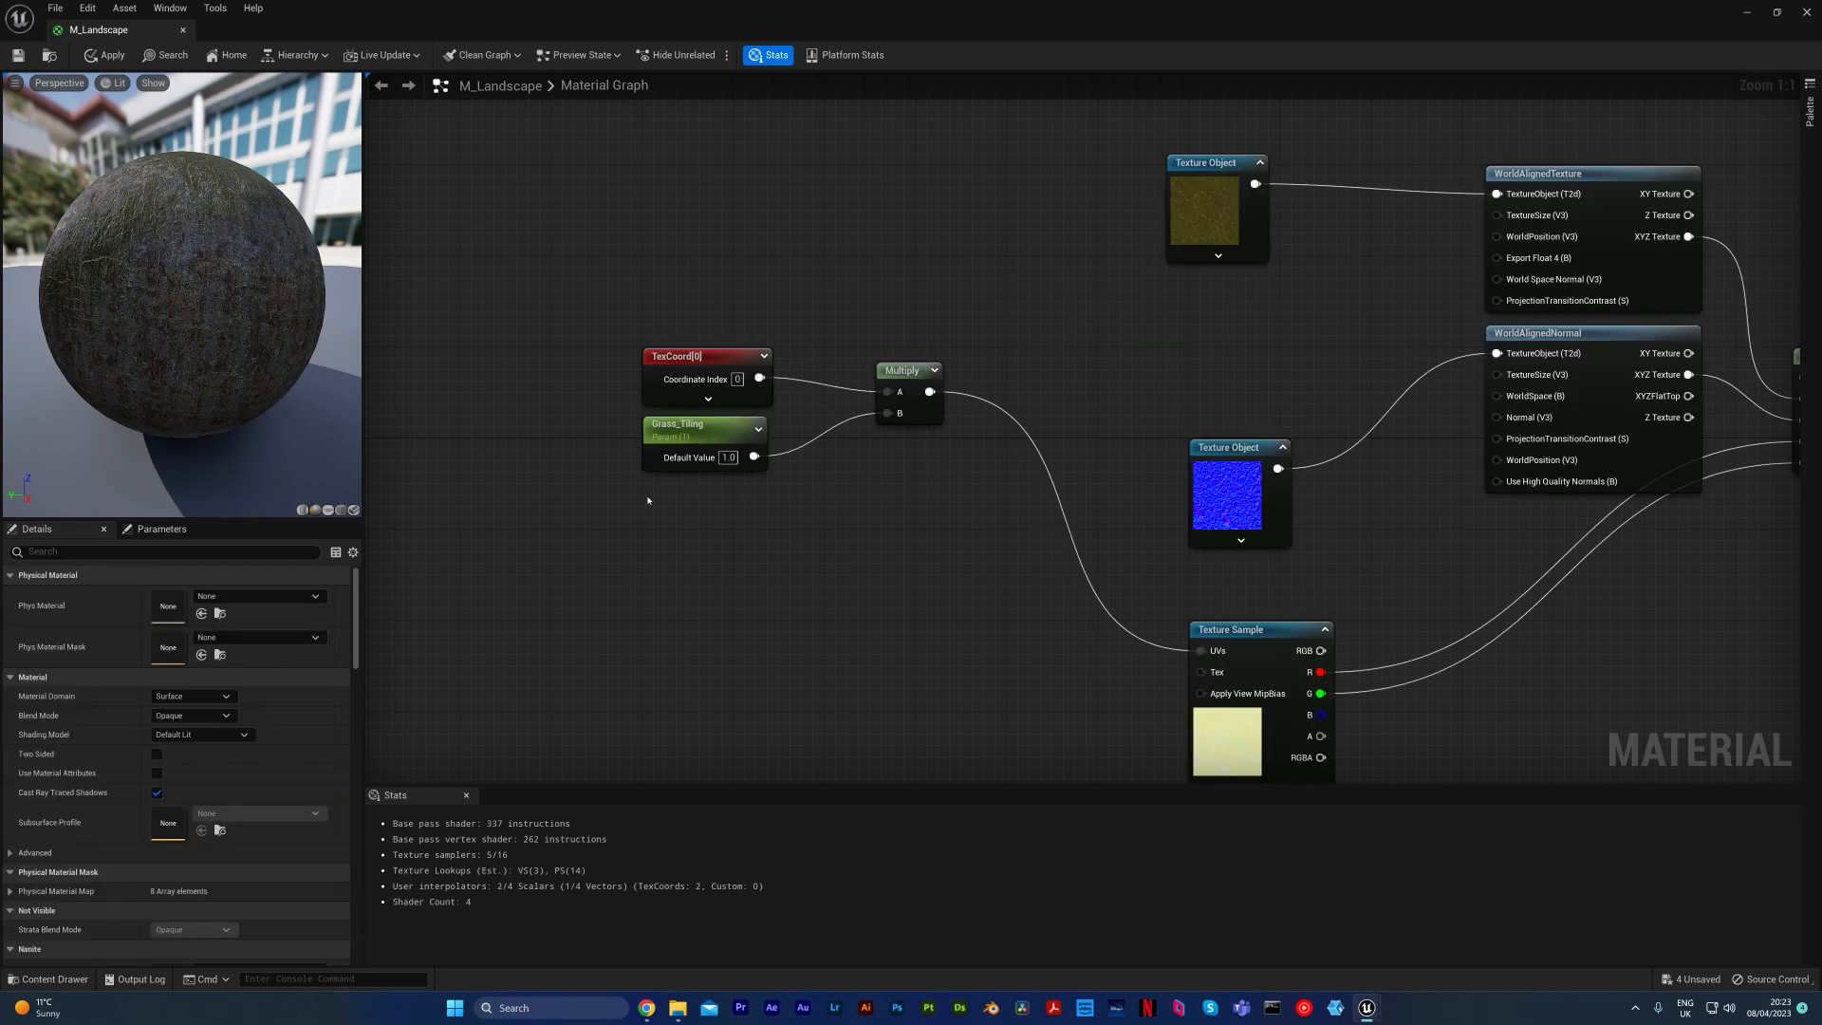
Step: Delete the Multiply and TexCoord nodes from the grass tiling setup
click(927, 419)
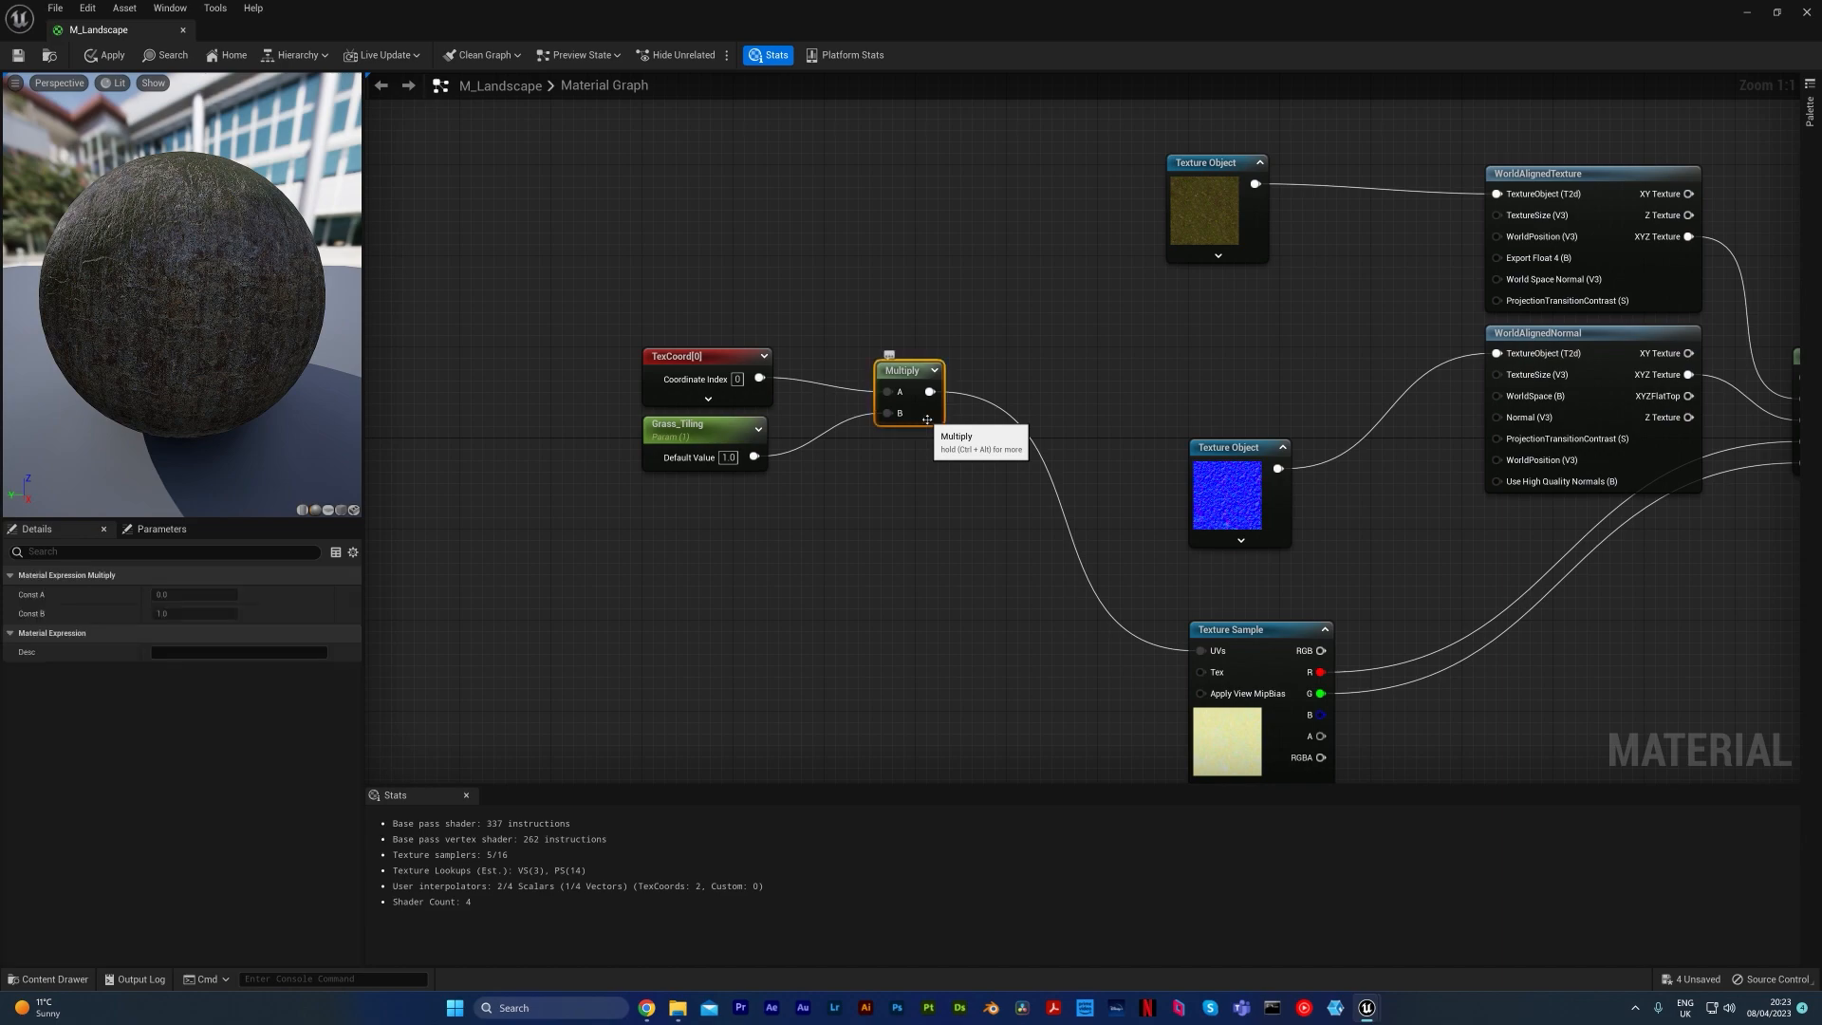
key(Delete)
click(707, 357)
key(Delete)
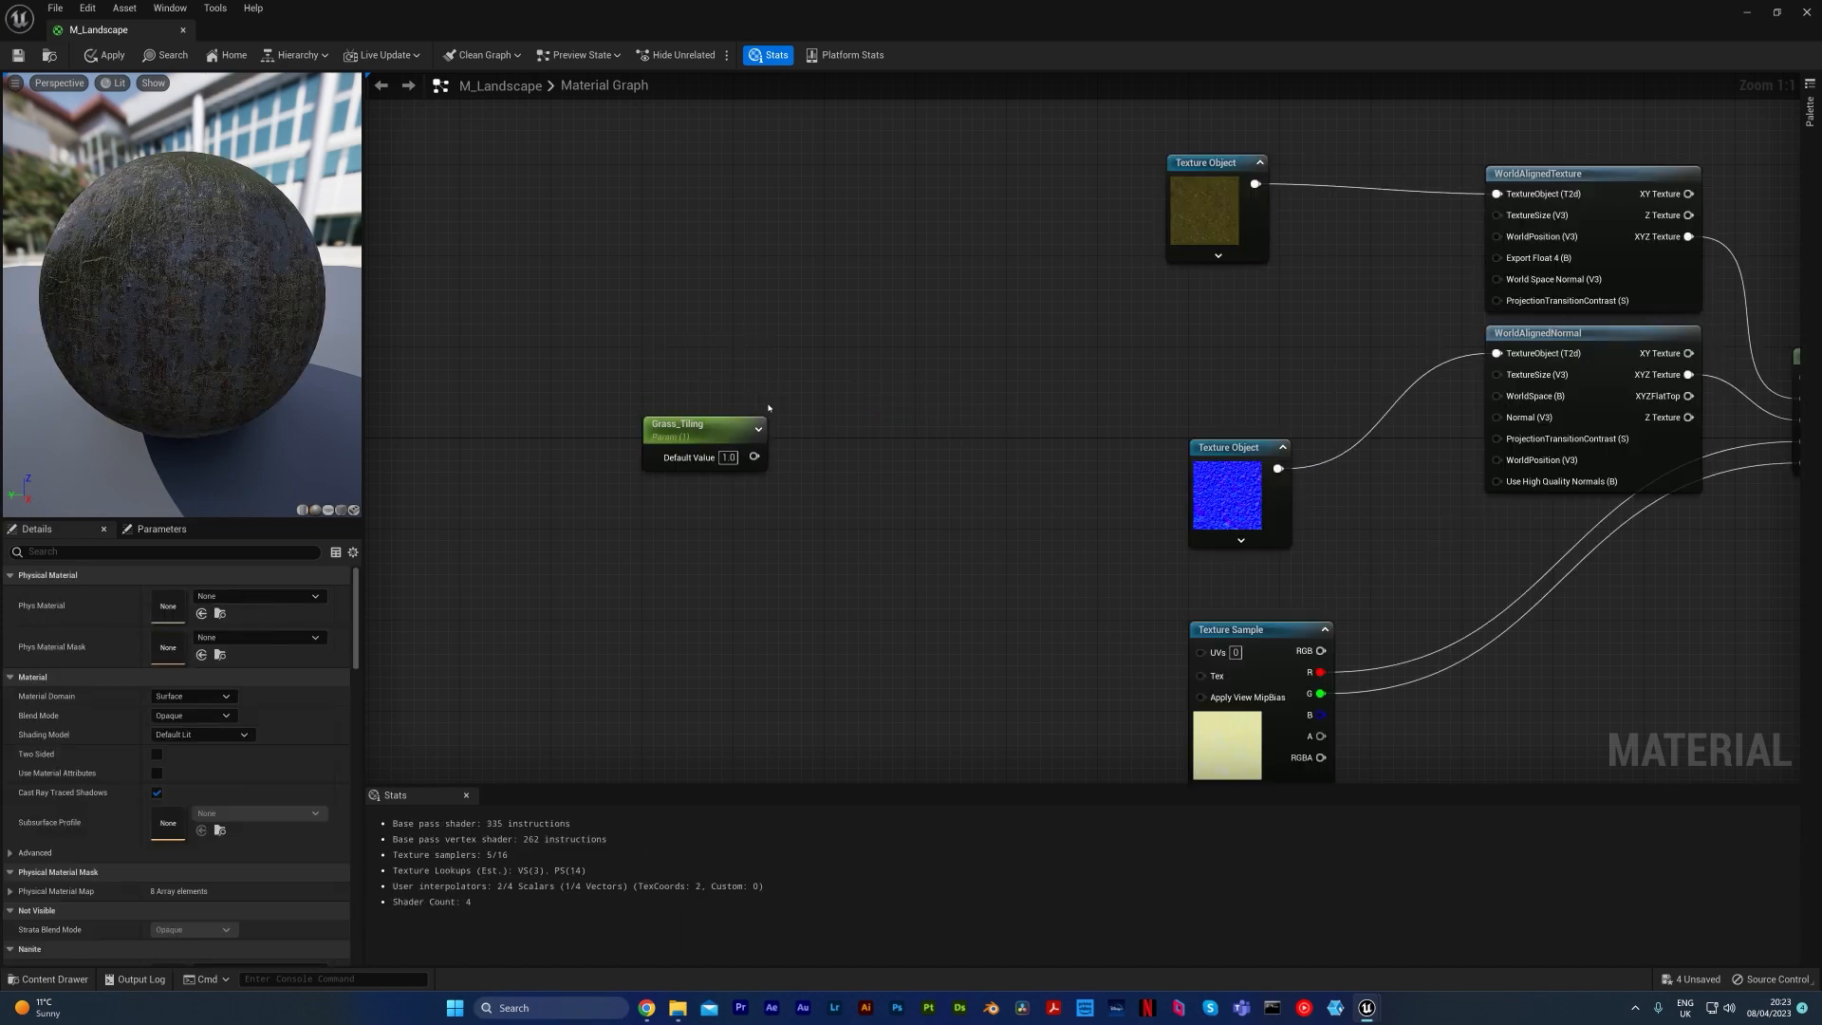
Step: Connect Grass_Tiling directly to the grass Texture Sample's UVs and the TextureSize inputs of the grass WorldAlignedNormal and WorldAlignedTexture nodes
drag(753, 456, 1200, 654)
drag(753, 456, 1552, 384)
drag(753, 456, 1559, 217)
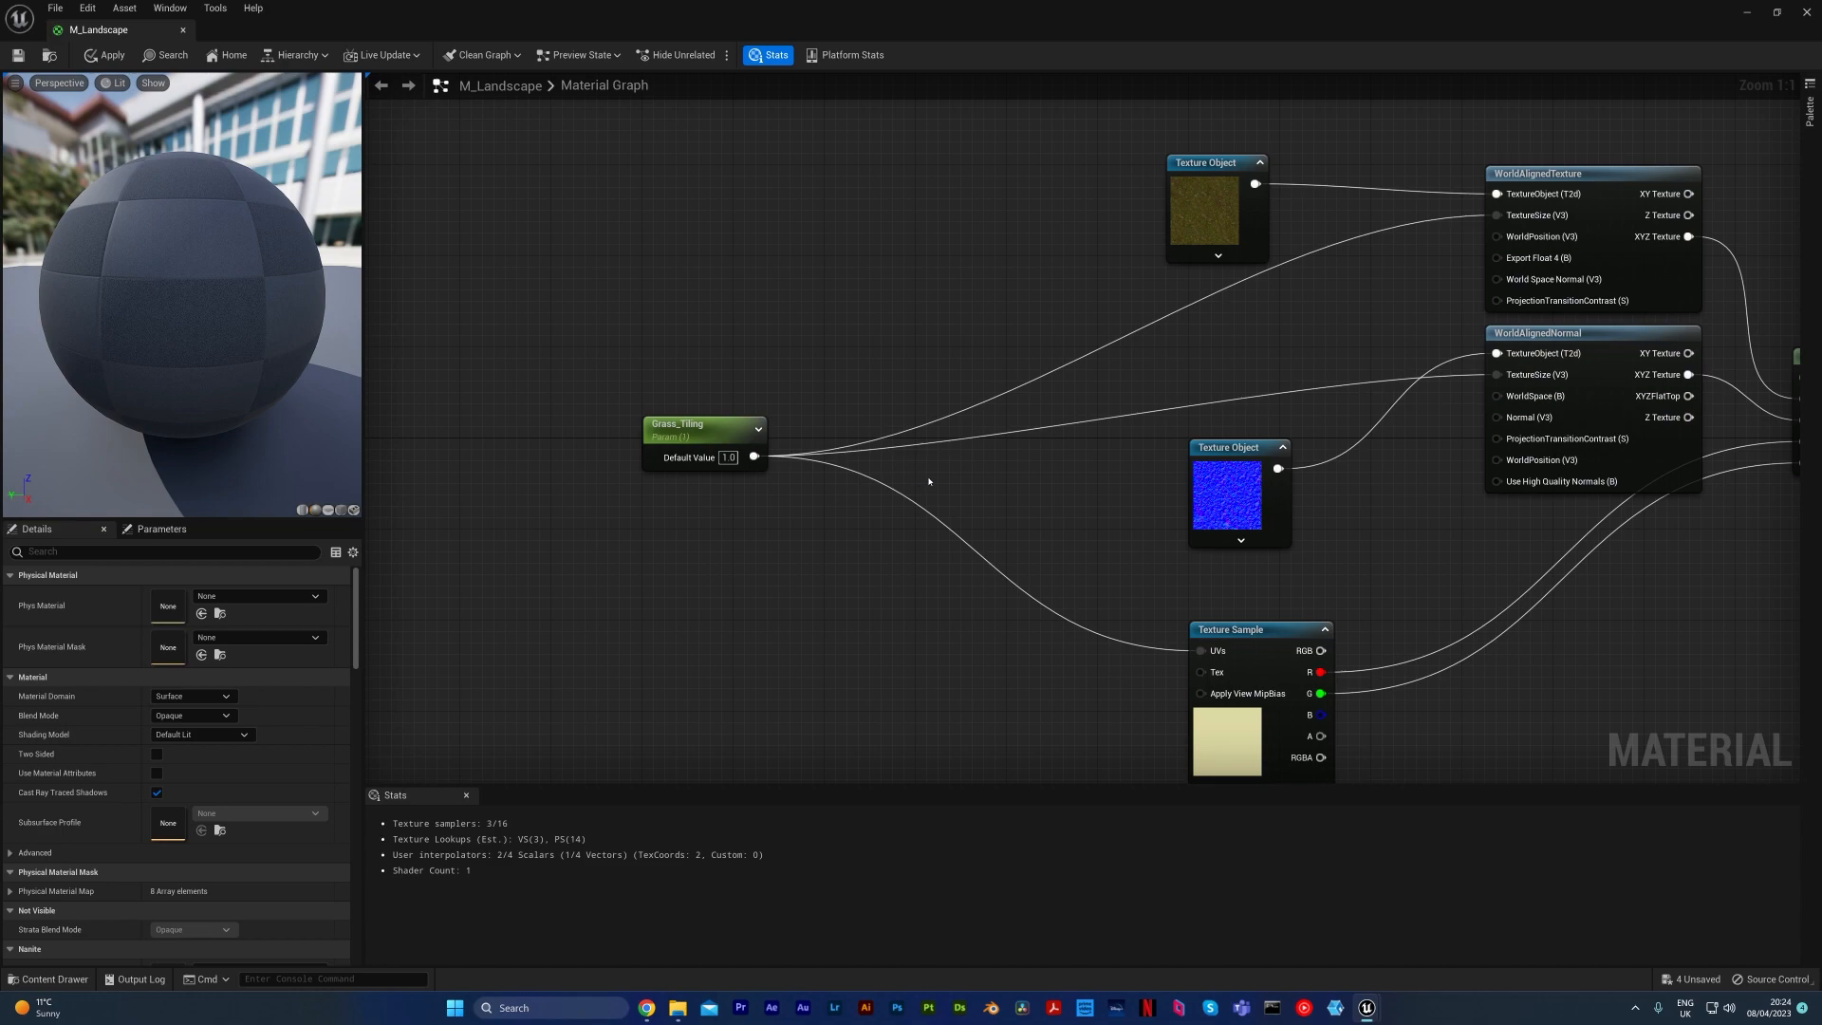
Step: Delete the TexCoord and Multiply nodes from the rock tiling setup
right_drag(928, 482, 1033, 338)
scroll(1033, 337, down, 3)
right_drag(1082, 487, 1106, 273)
right_drag(1055, 429, 1063, 317)
click(911, 454)
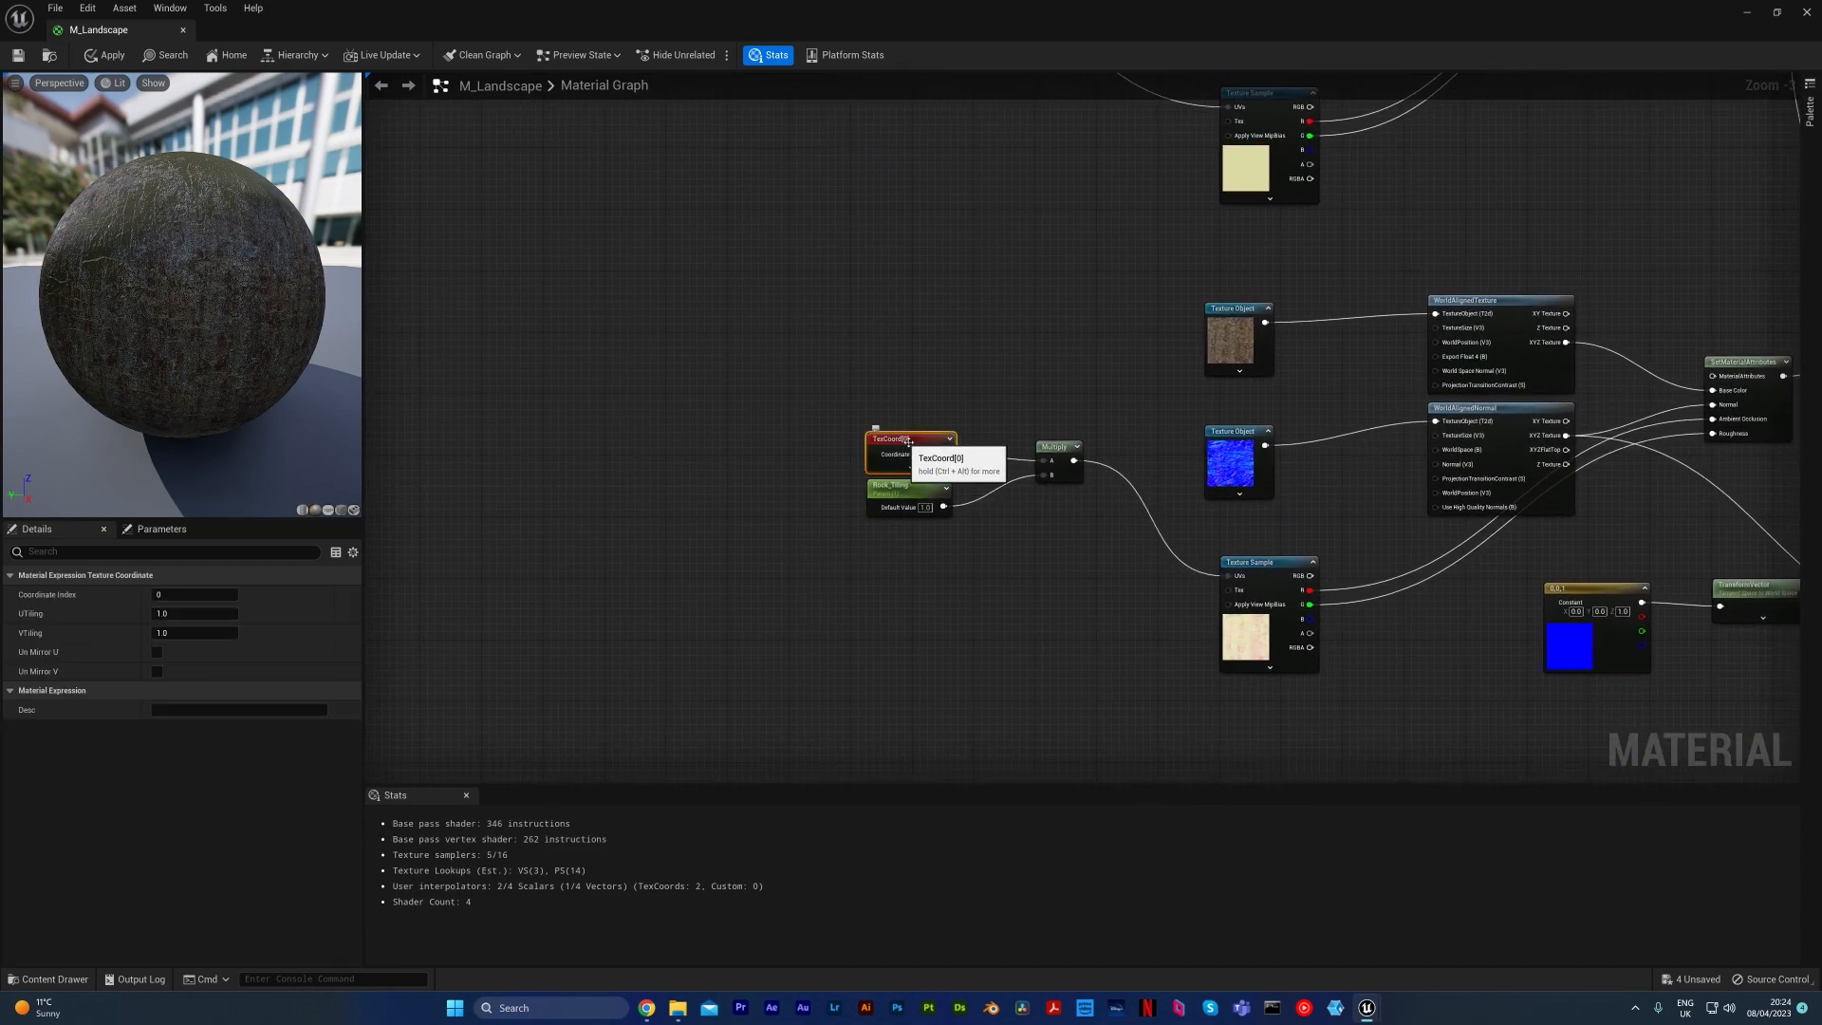
key(Delete)
click(1055, 454)
key(Delete)
Step: Connect Rock_Tiling directly to the rock Texture Sample's UVs and the TextureSize inputs of the rock WorldAlignedNormal and WorldAlignedTexture nodes
drag(943, 507, 1228, 577)
right_drag(1270, 497, 1167, 506)
scroll(1167, 507, up, 2)
drag(744, 520, 1381, 428)
drag(744, 519, 1382, 287)
Step: Set the default value of the Grass_Tiling parameter to 1000
right_drag(1071, 344, 963, 494)
scroll(963, 493, down, 2)
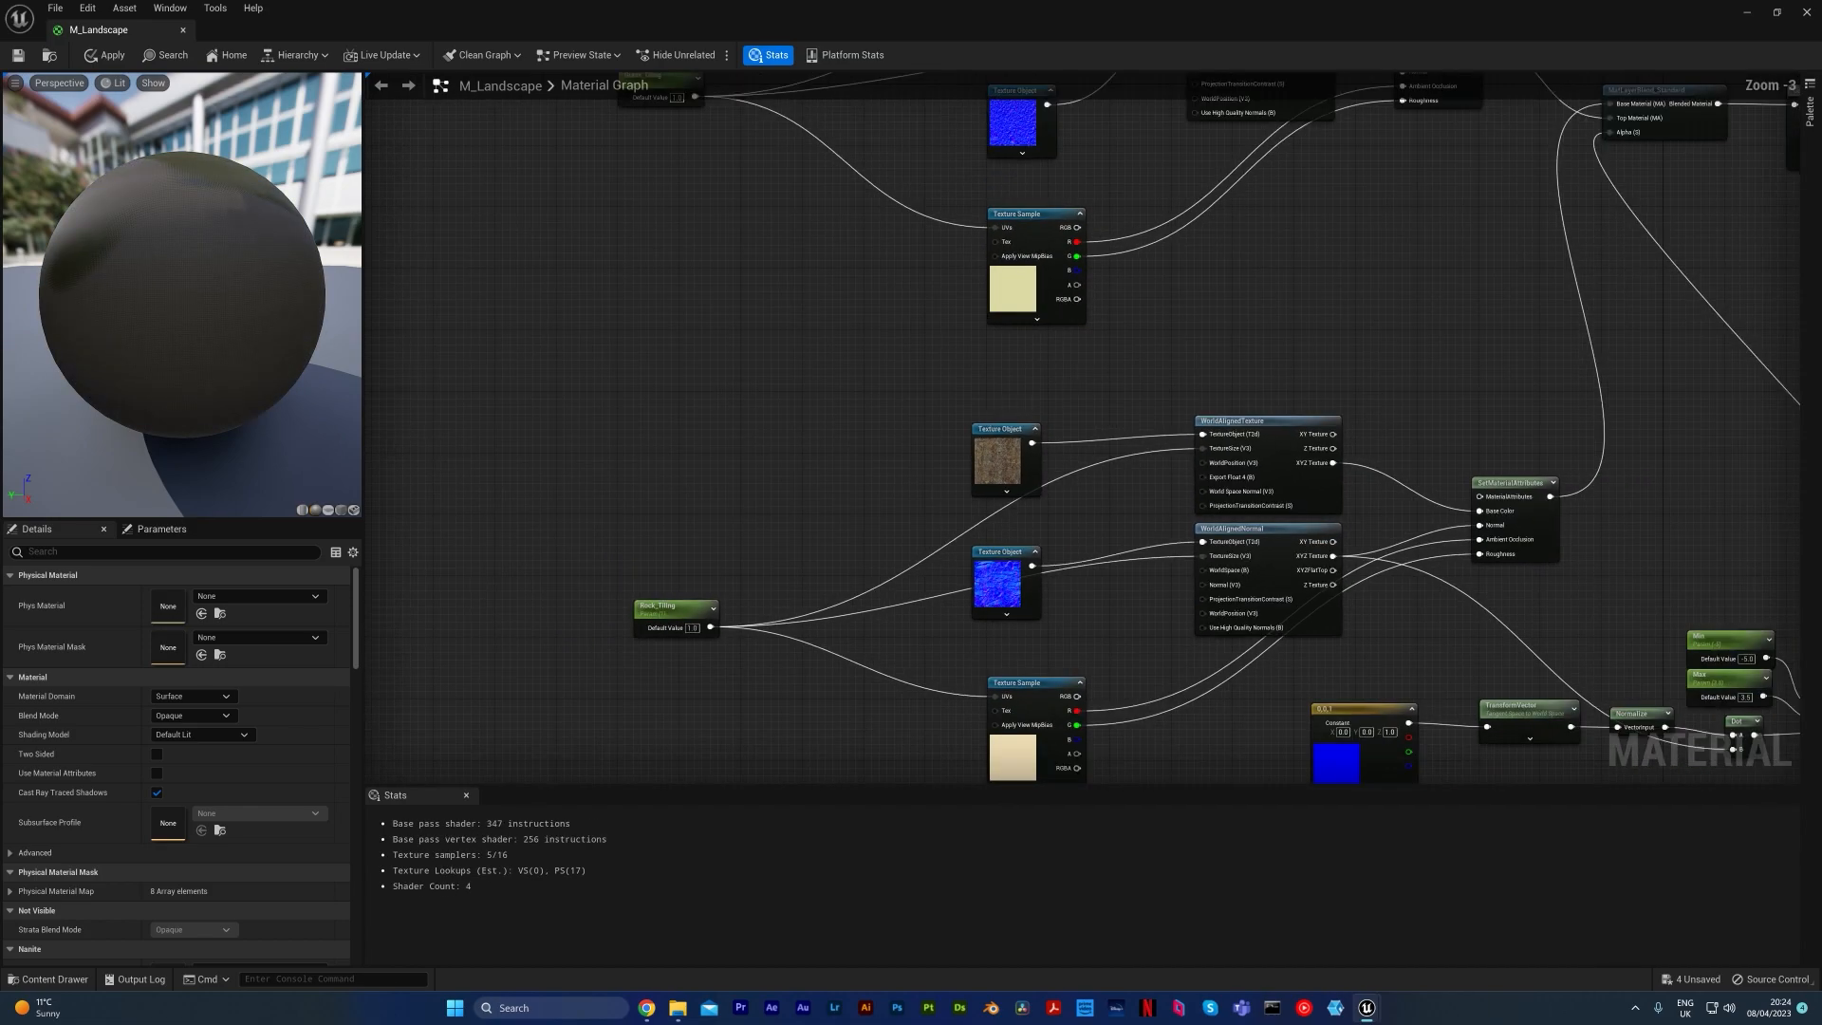
right_drag(1186, 347, 1130, 509)
right_drag(775, 458, 937, 449)
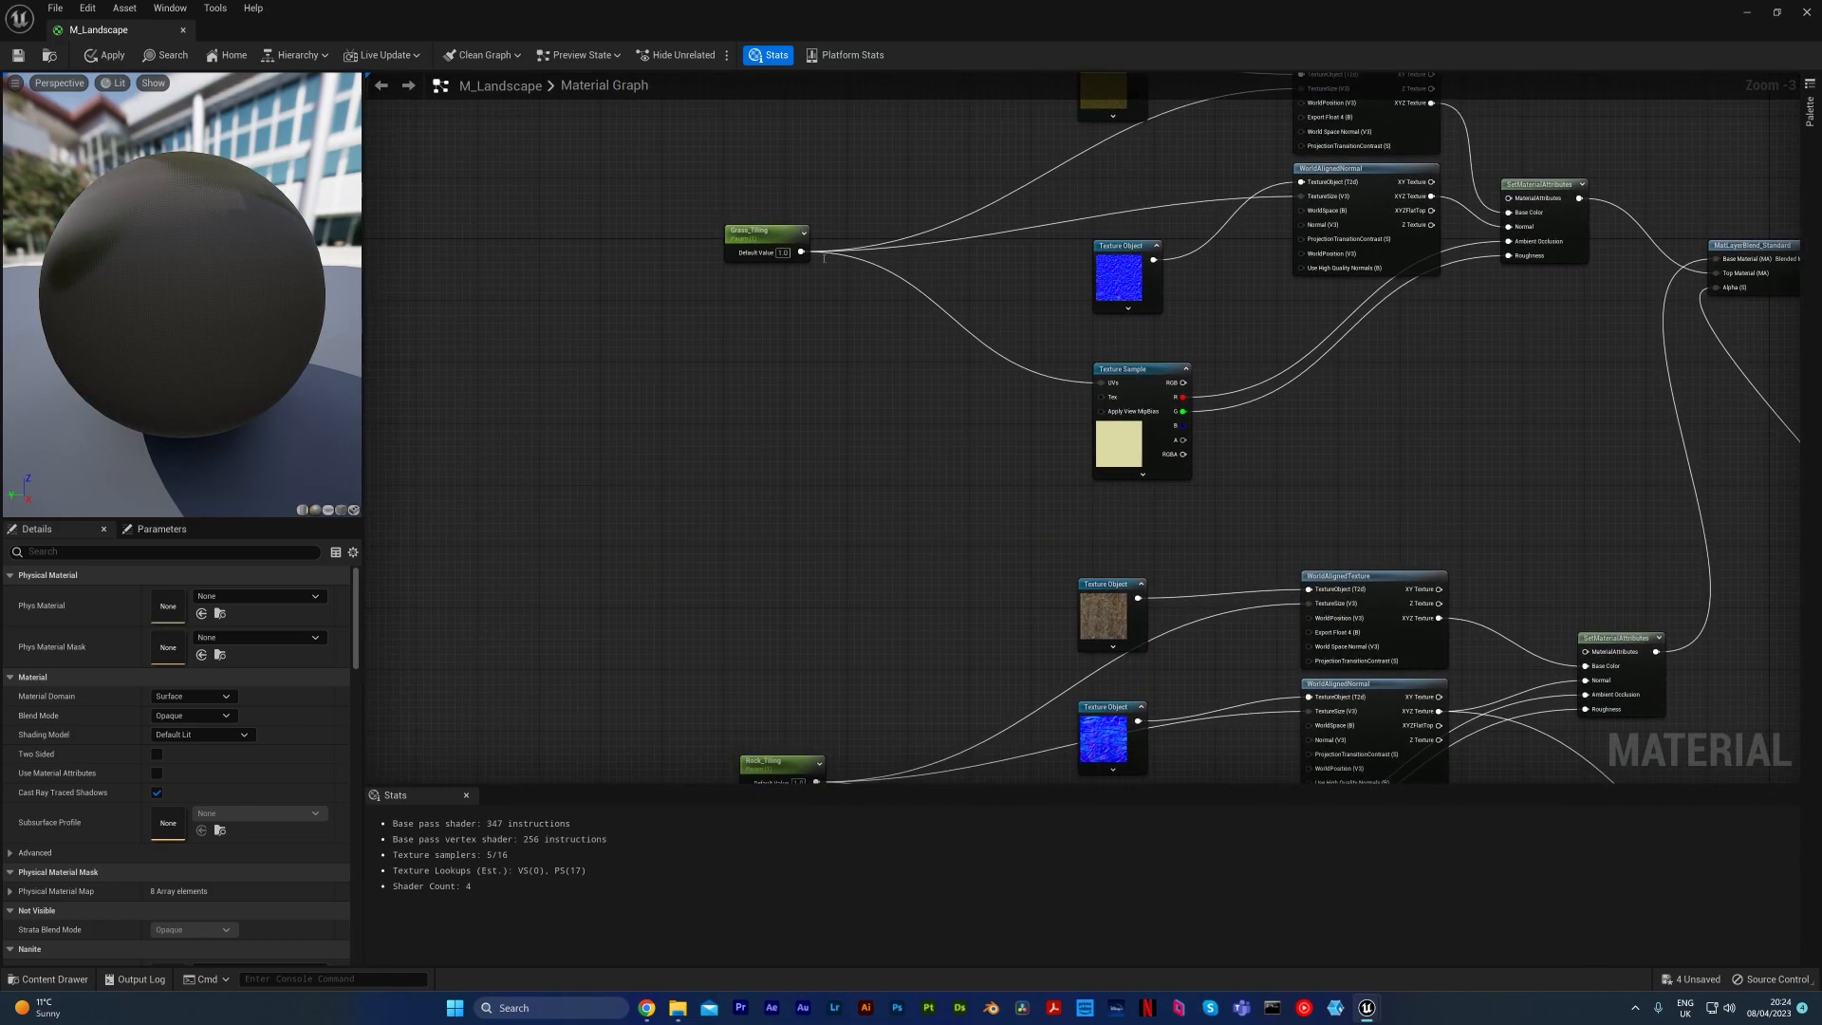
drag(216, 263, 48, 344)
scroll(673, 313, up, 3)
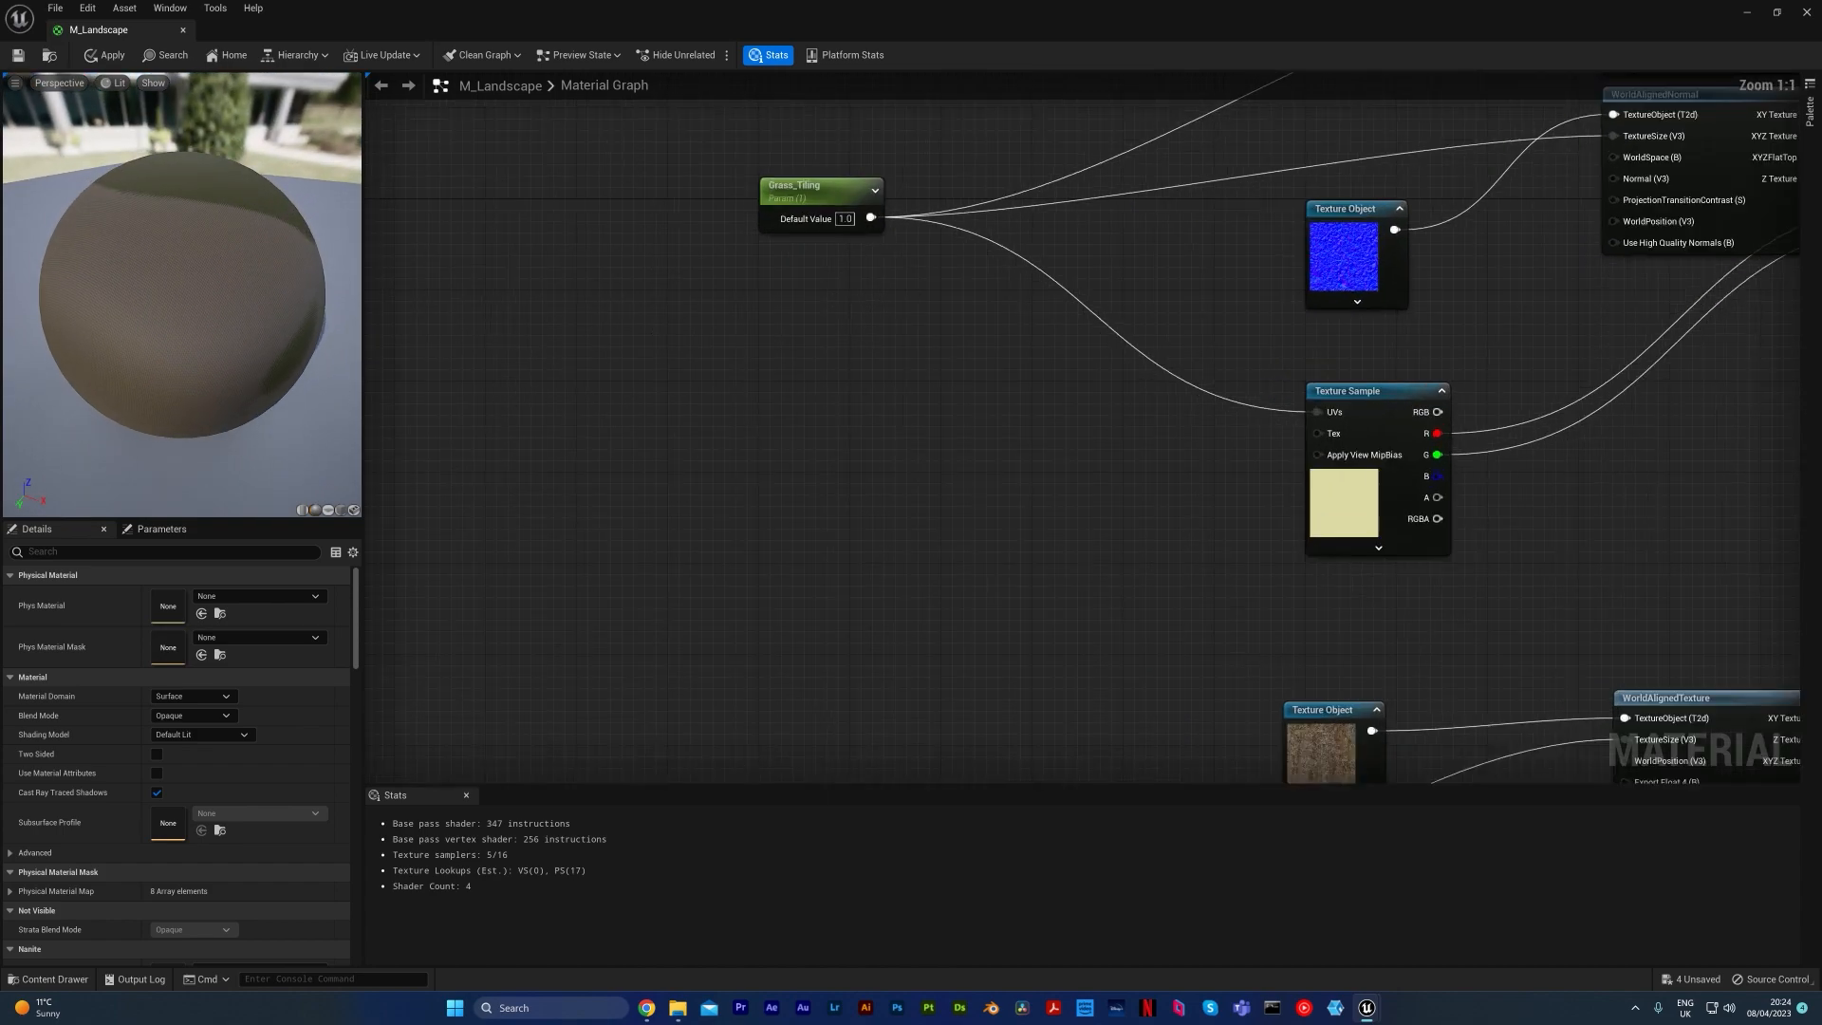
click(864, 349)
click(195, 633)
text(1000)
key(Return)
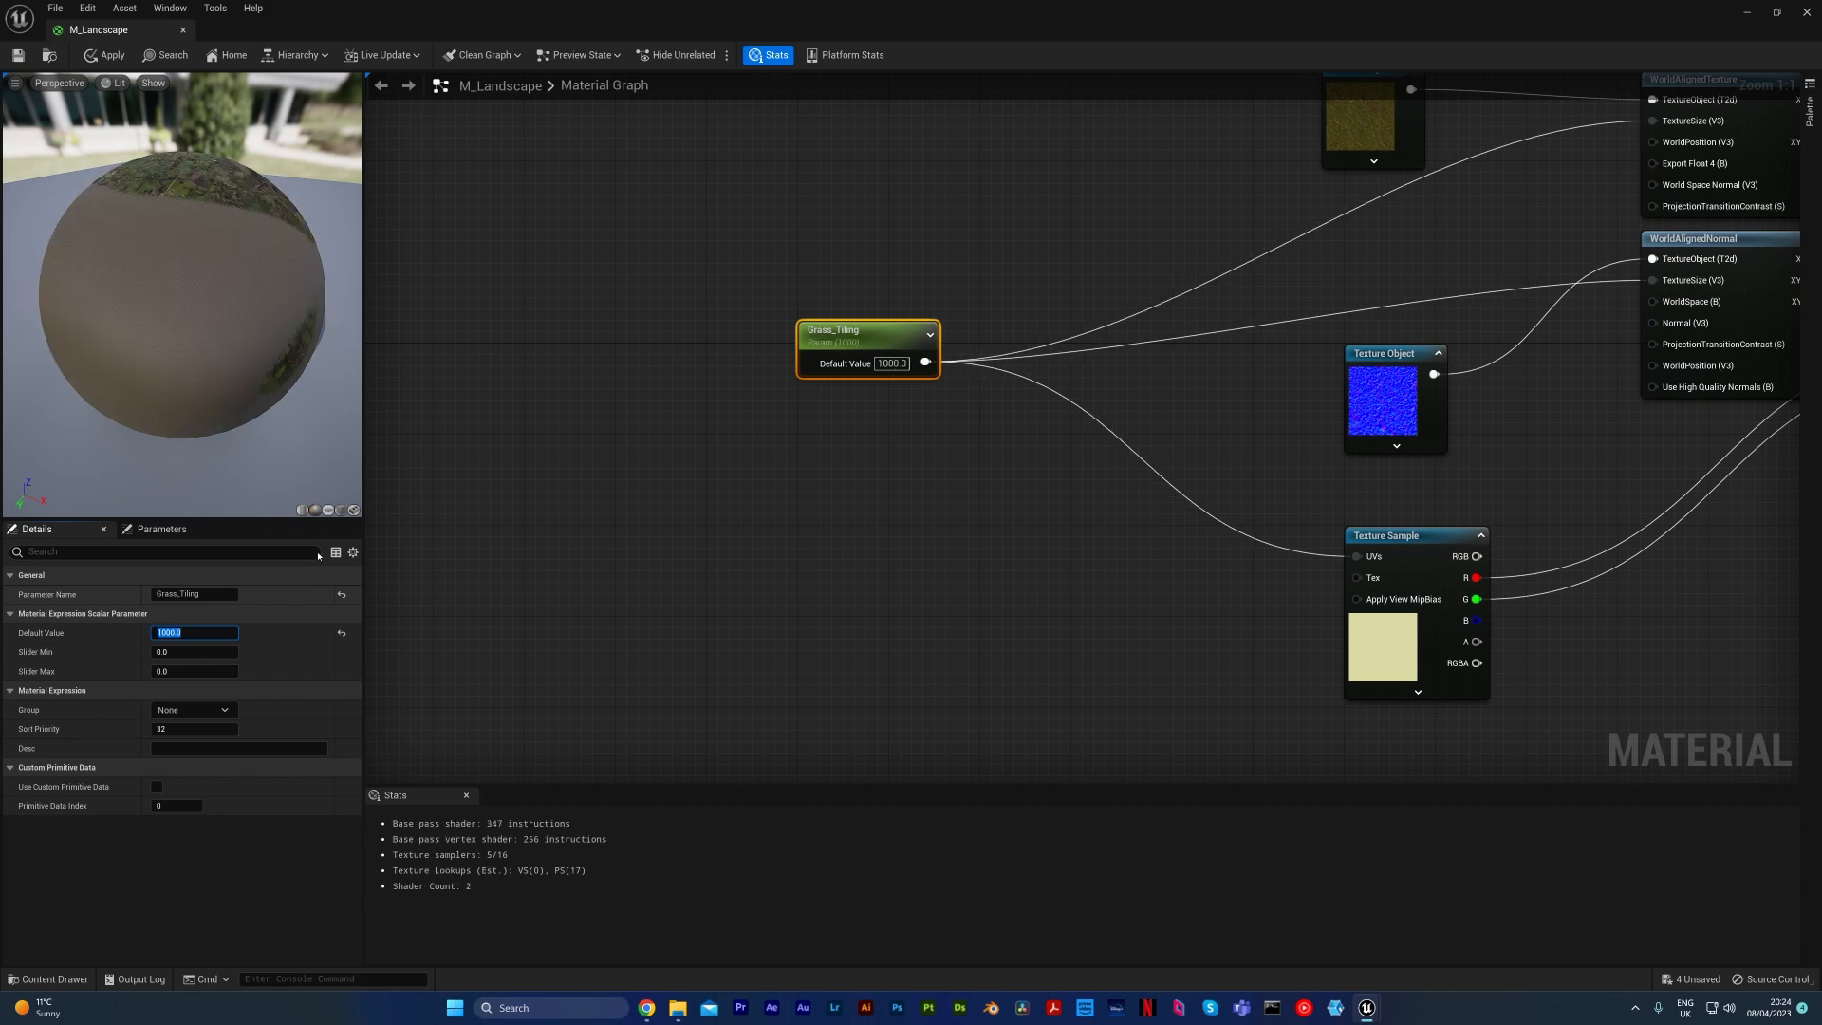
Step: Set the default value of the Rock_Tiling parameter to 1000 and save the material
right_drag(1110, 598, 1056, 285)
scroll(948, 634, down, 2)
click(885, 624)
click(201, 632)
text(1000)
key(Return)
drag(279, 268, 123, 270)
scroll(279, 269, down, 3)
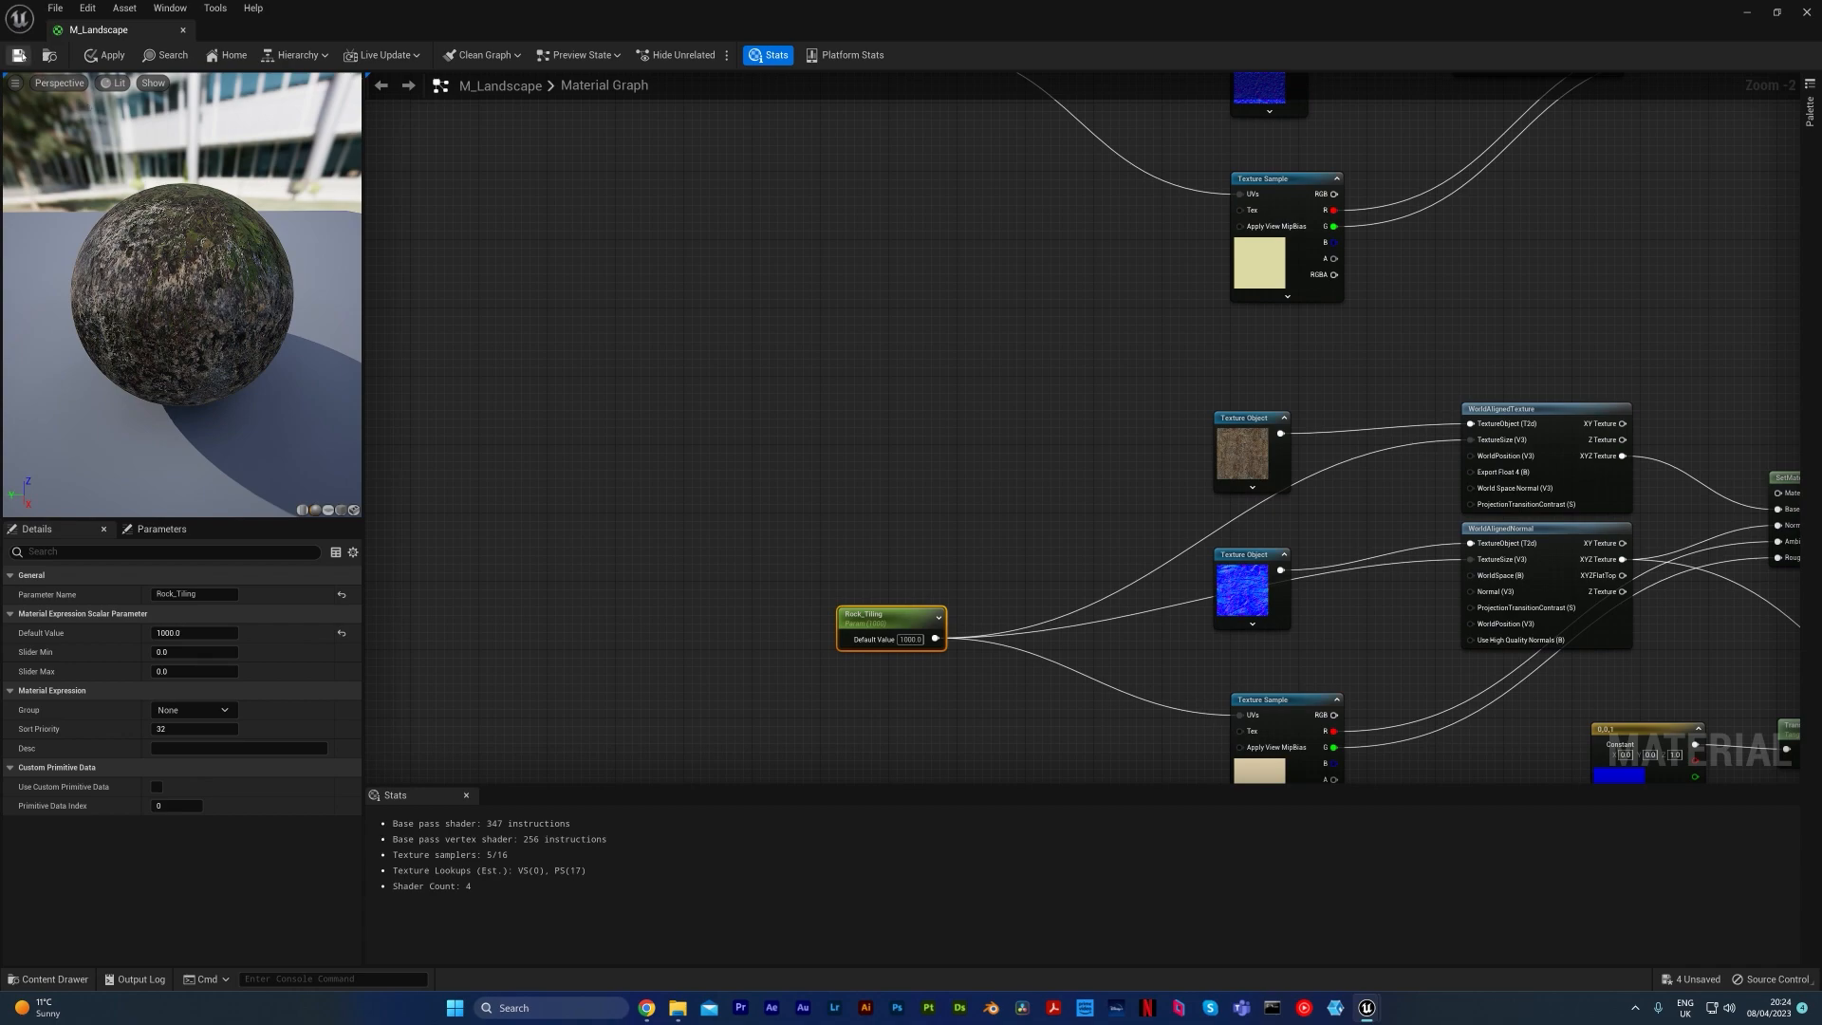
click(17, 55)
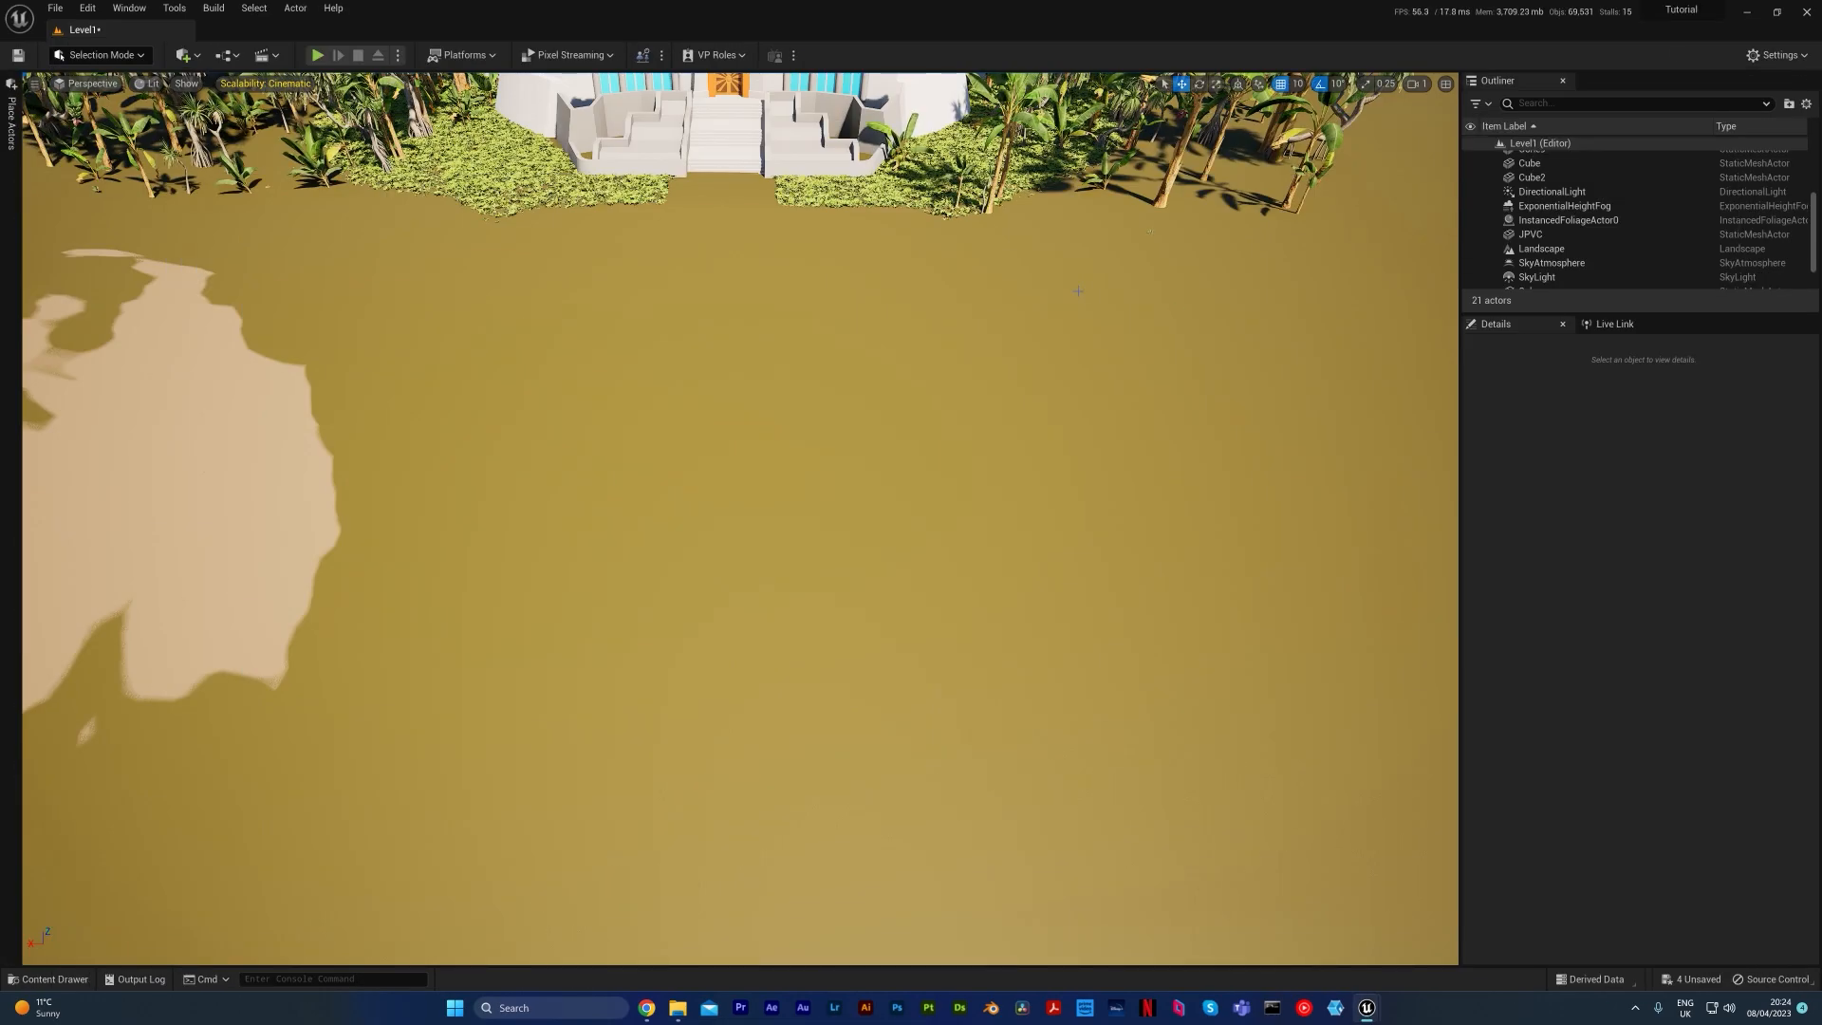
Step: Open the MI_Landscape material instance and reset Grass_Tiling and Rock_Tiling to their default values
right_drag(759, 494, 588, 432)
key(ctrl+space)
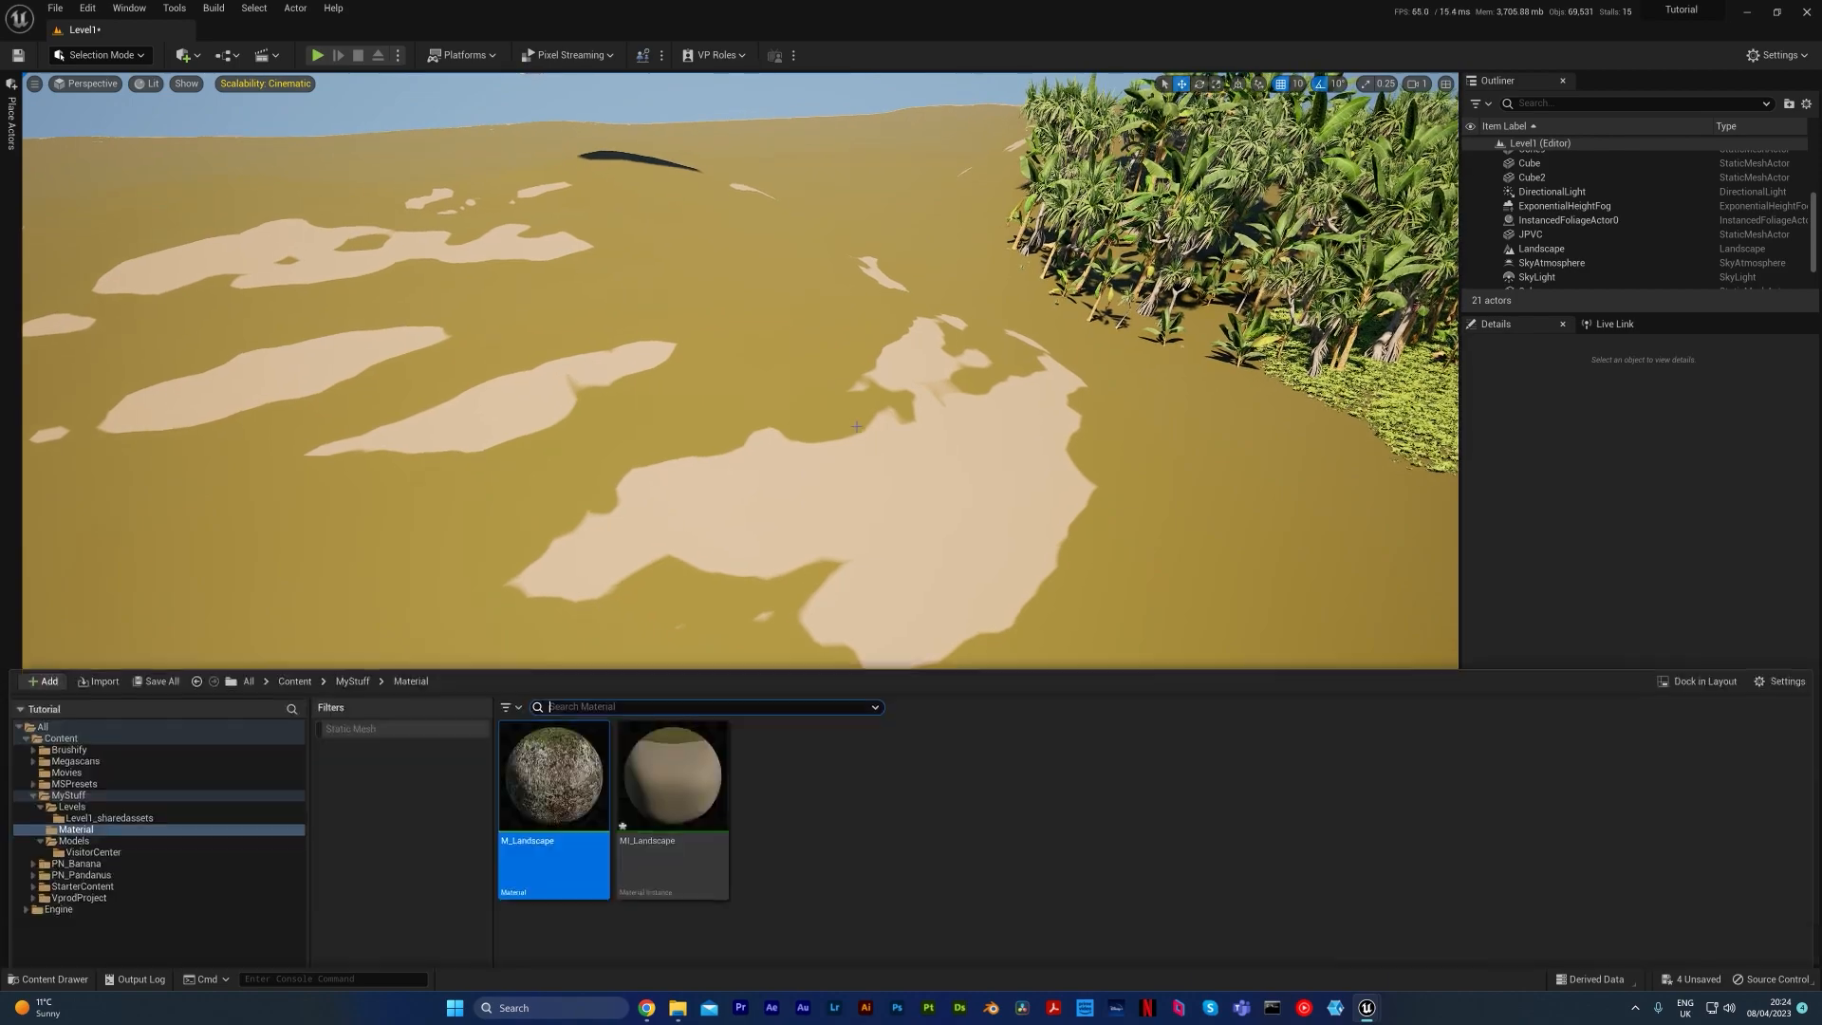
double_click(671, 813)
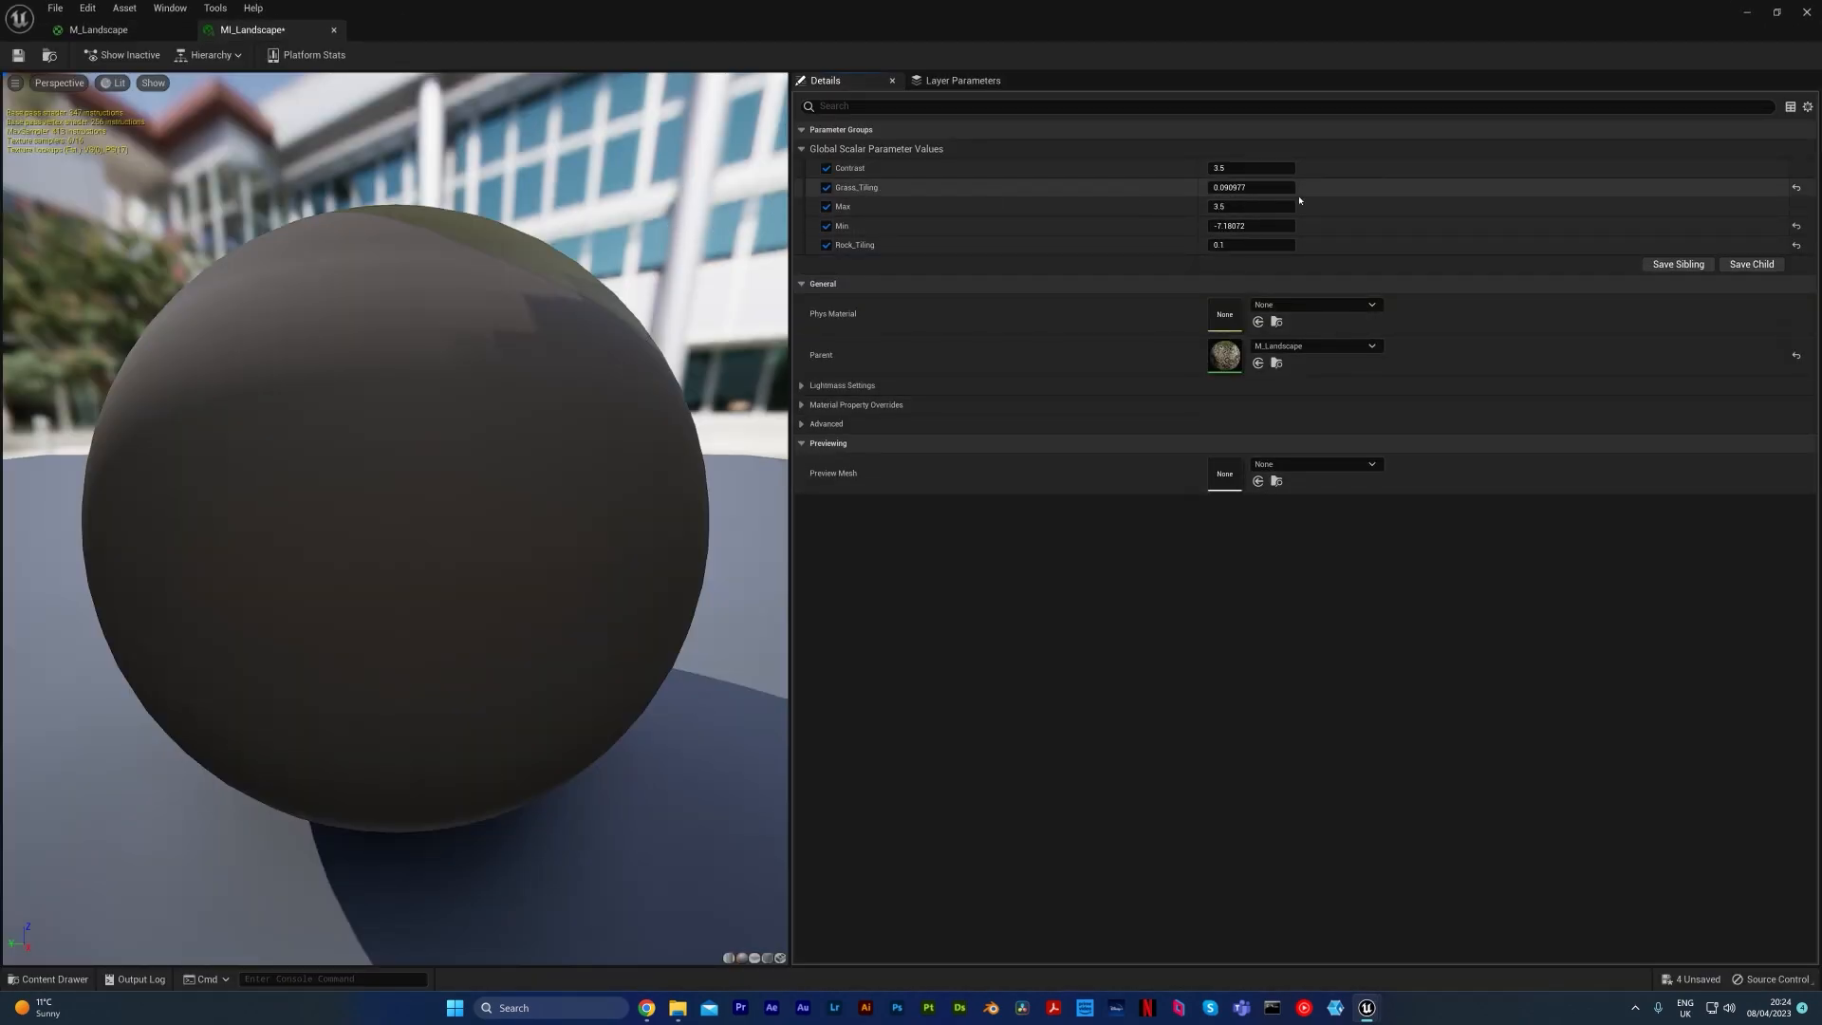
click(1796, 187)
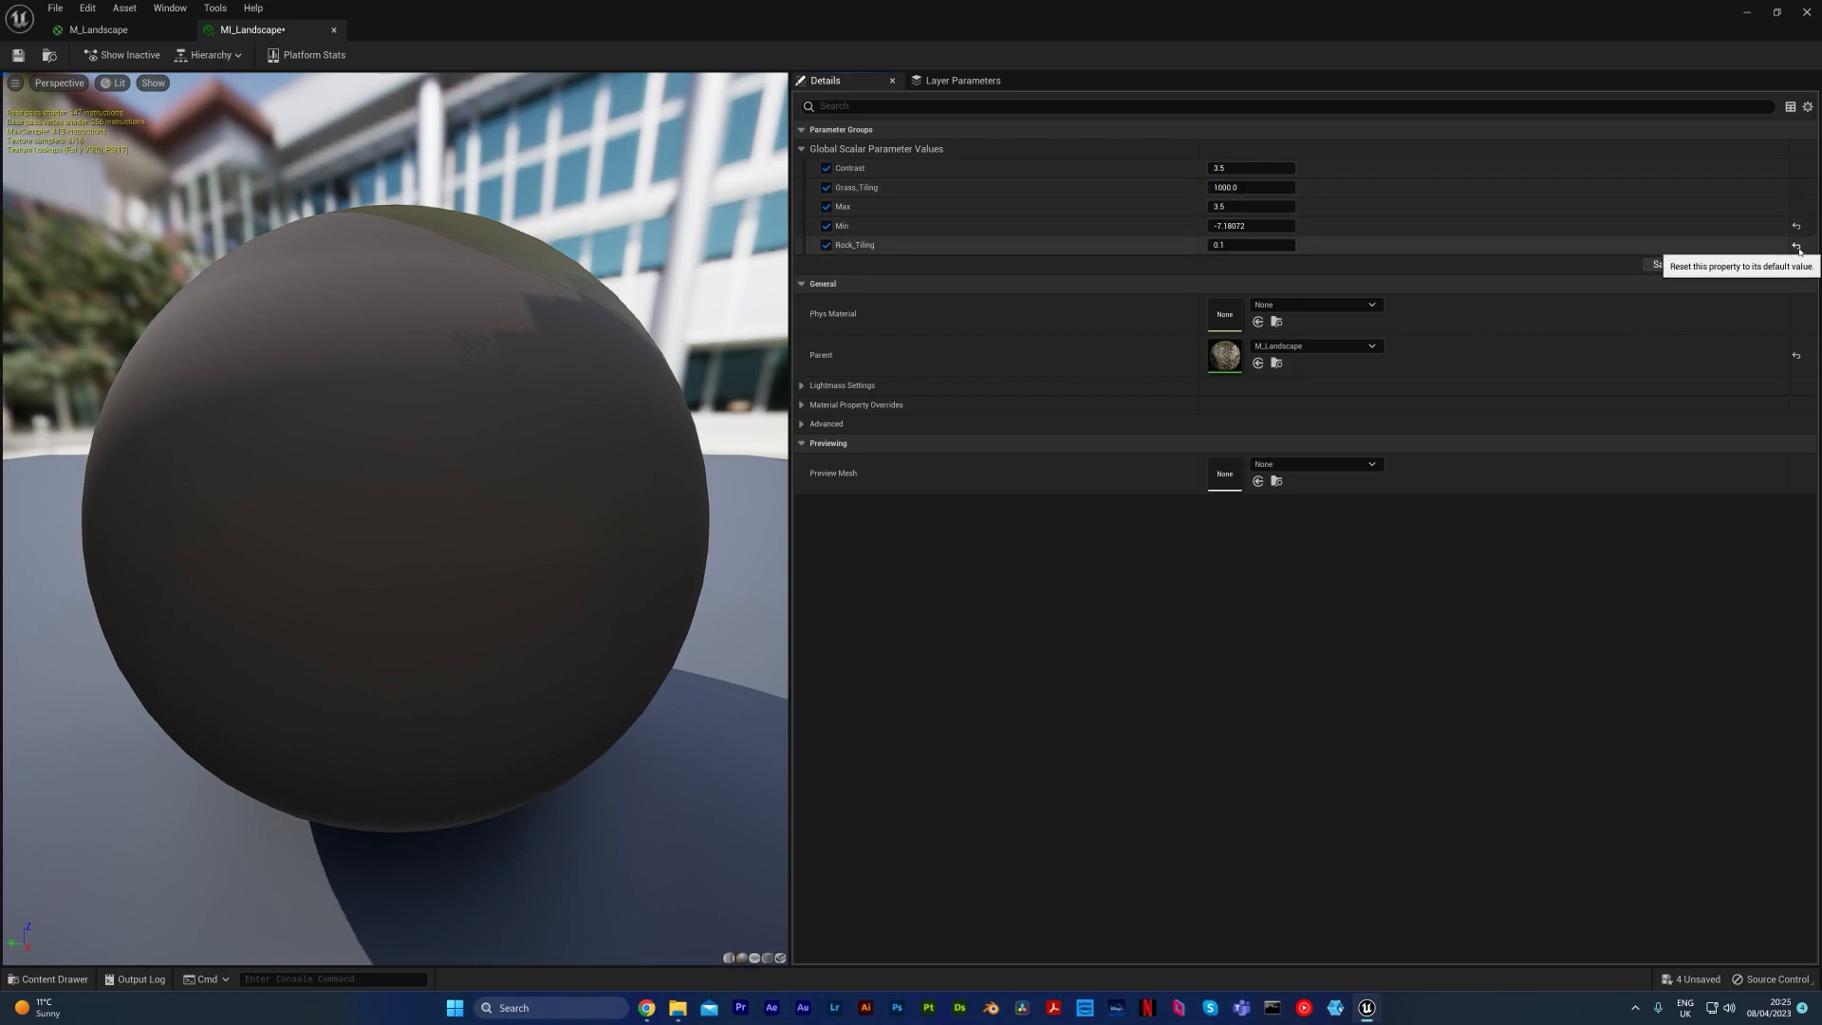
click(1796, 245)
Step: Place the material instance editor as a smaller window beside the level view and frame the rocky hillside
drag(1035, 46, 1411, 123)
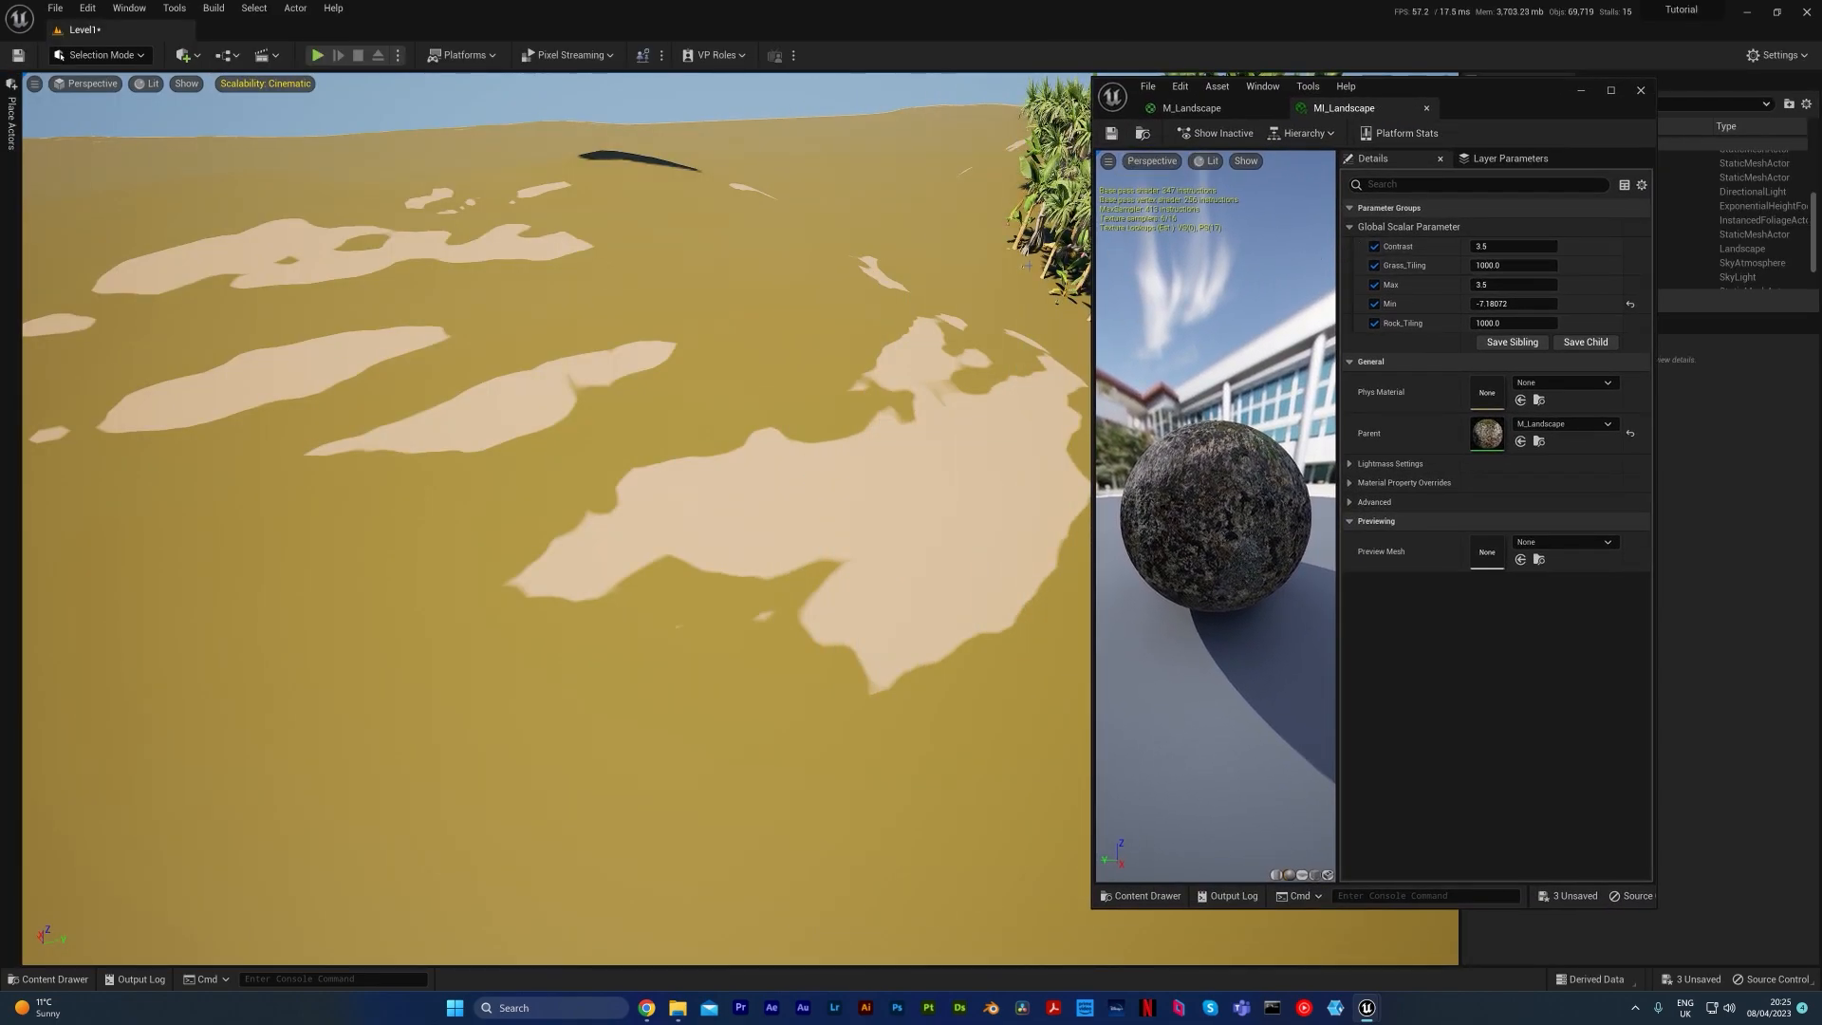
right_drag(995, 256, 894, 243)
key(w)
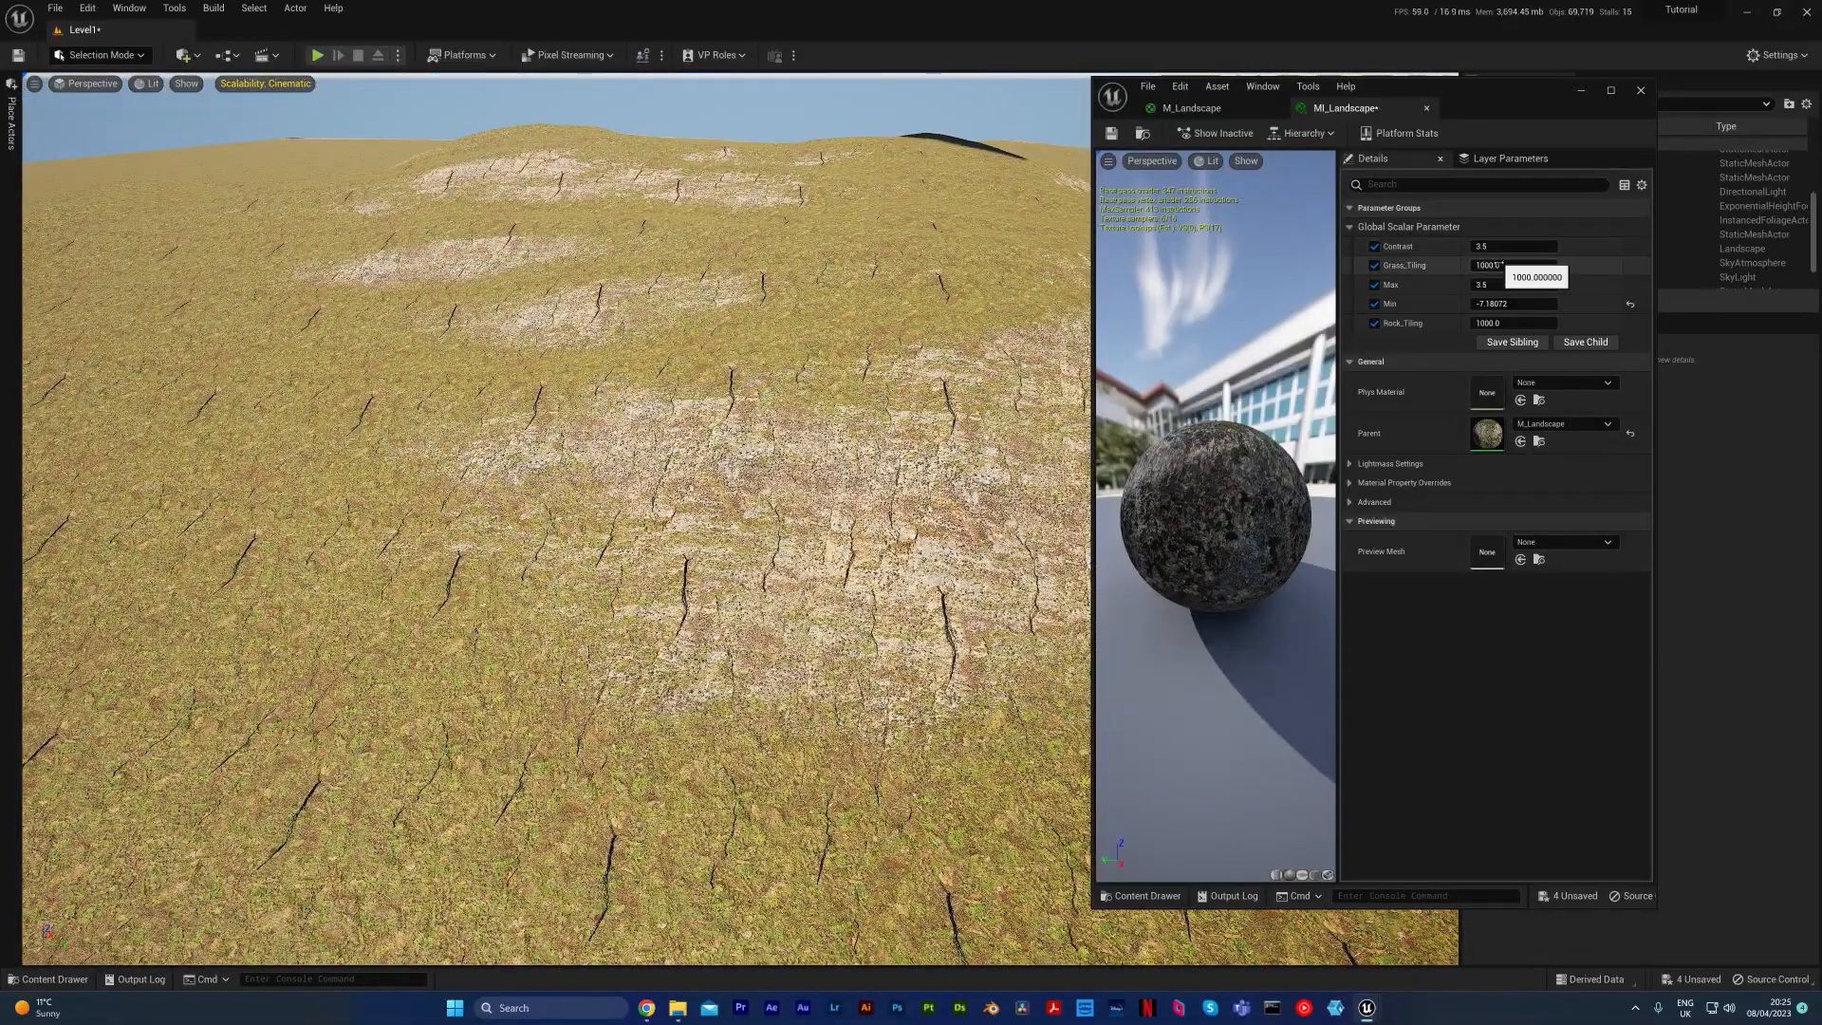
Step: Set Grass_Tiling to 500 and reduce Rock_Tiling to about 234 in the material instance
mouse_move(1513, 264)
mouse_down()
mouse_move(1570, 265)
mouse_move(1480, 267)
mouse_move(1522, 266)
mouse_up()
click(1522, 267)
text(50)
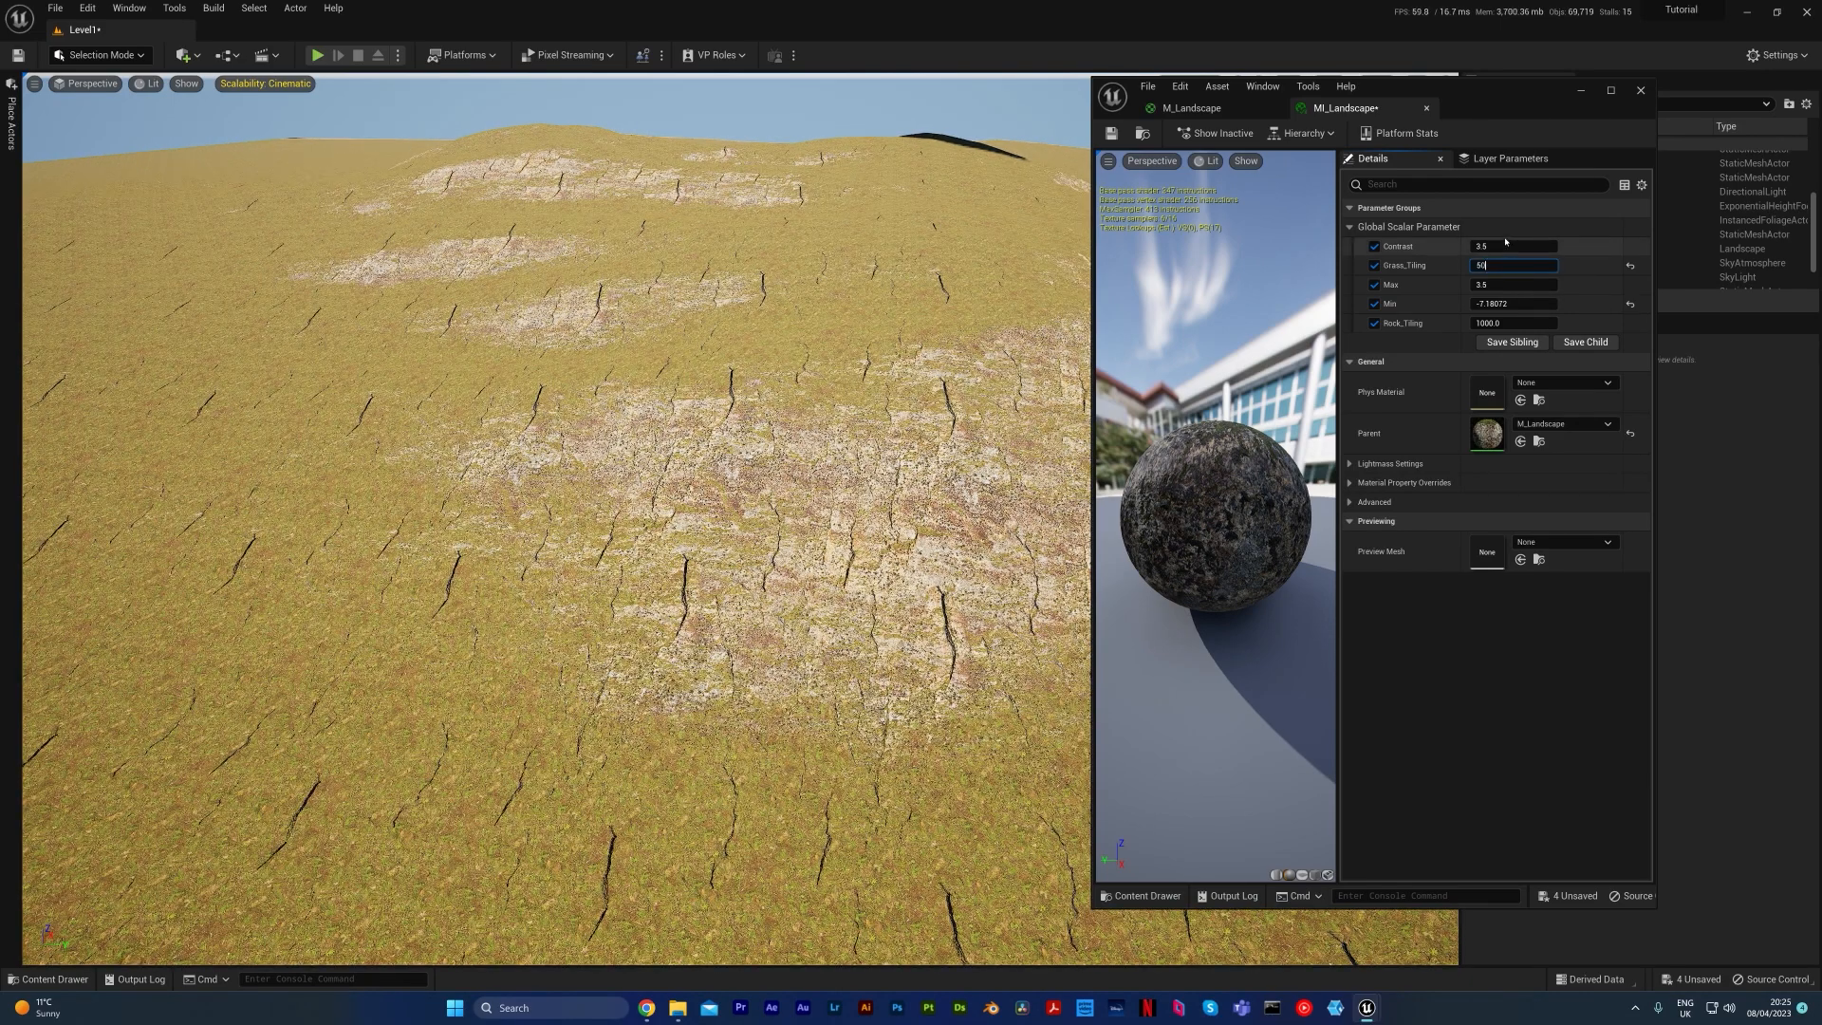
text(0)
key(Return)
mouse_move(1549, 320)
mouse_down()
mouse_move(1485, 323)
mouse_move(1551, 323)
mouse_up()
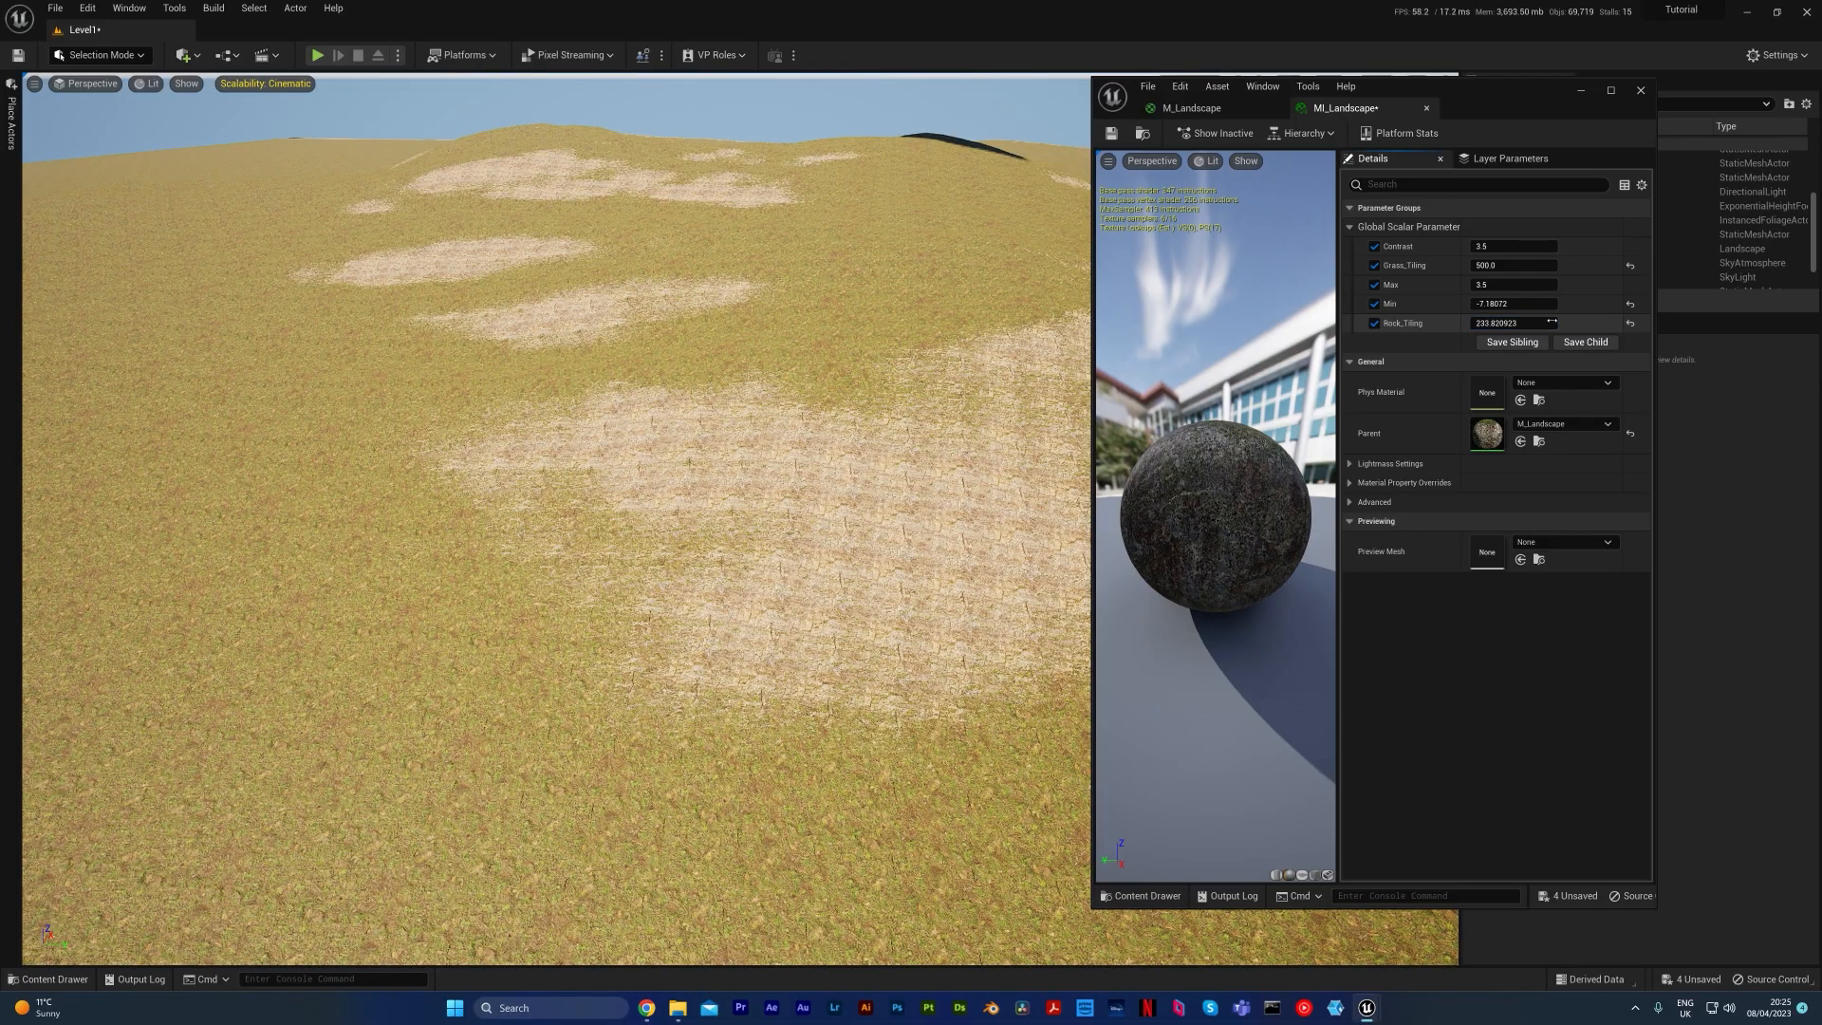
mouse_move(876, 421)
right_down()
mouse_move(1043, 410)
mouse_move(878, 415)
right_up()
Step: Minimise the material editor, view the landscape, reopen MI_Landscape and set Rock_Tiling to about 377
click(1218, 110)
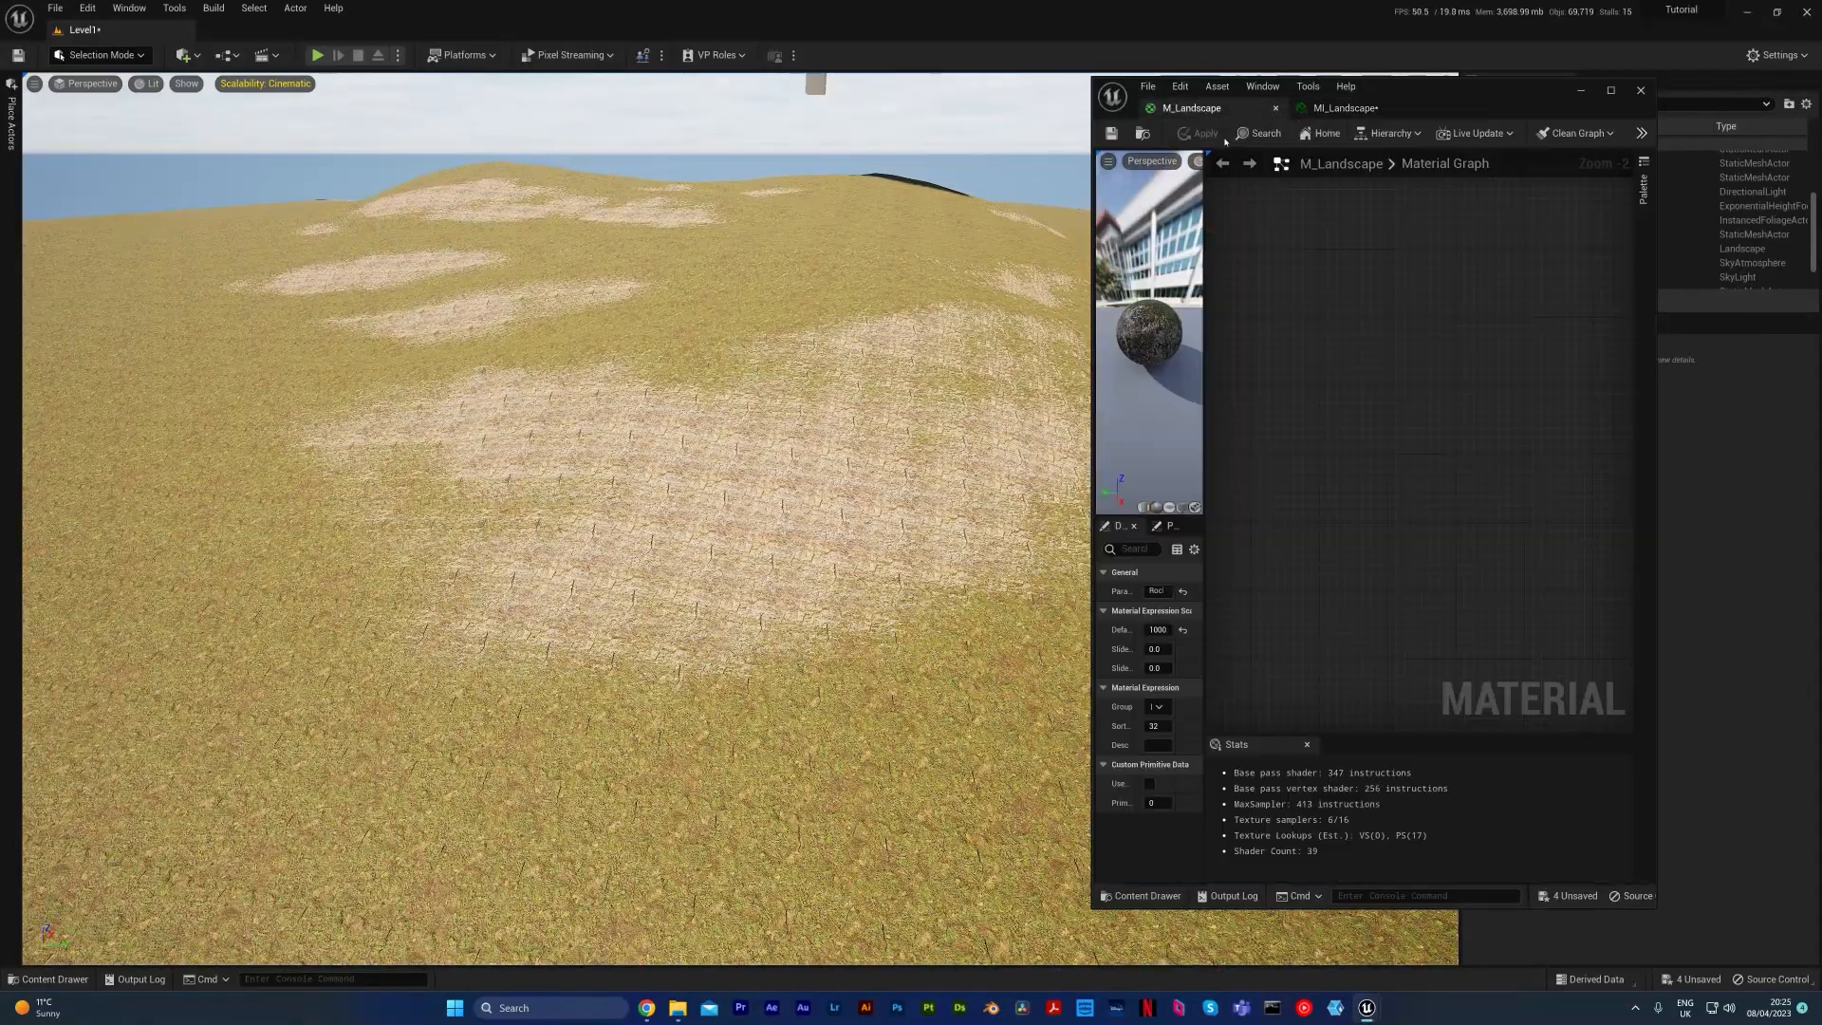
click(1338, 108)
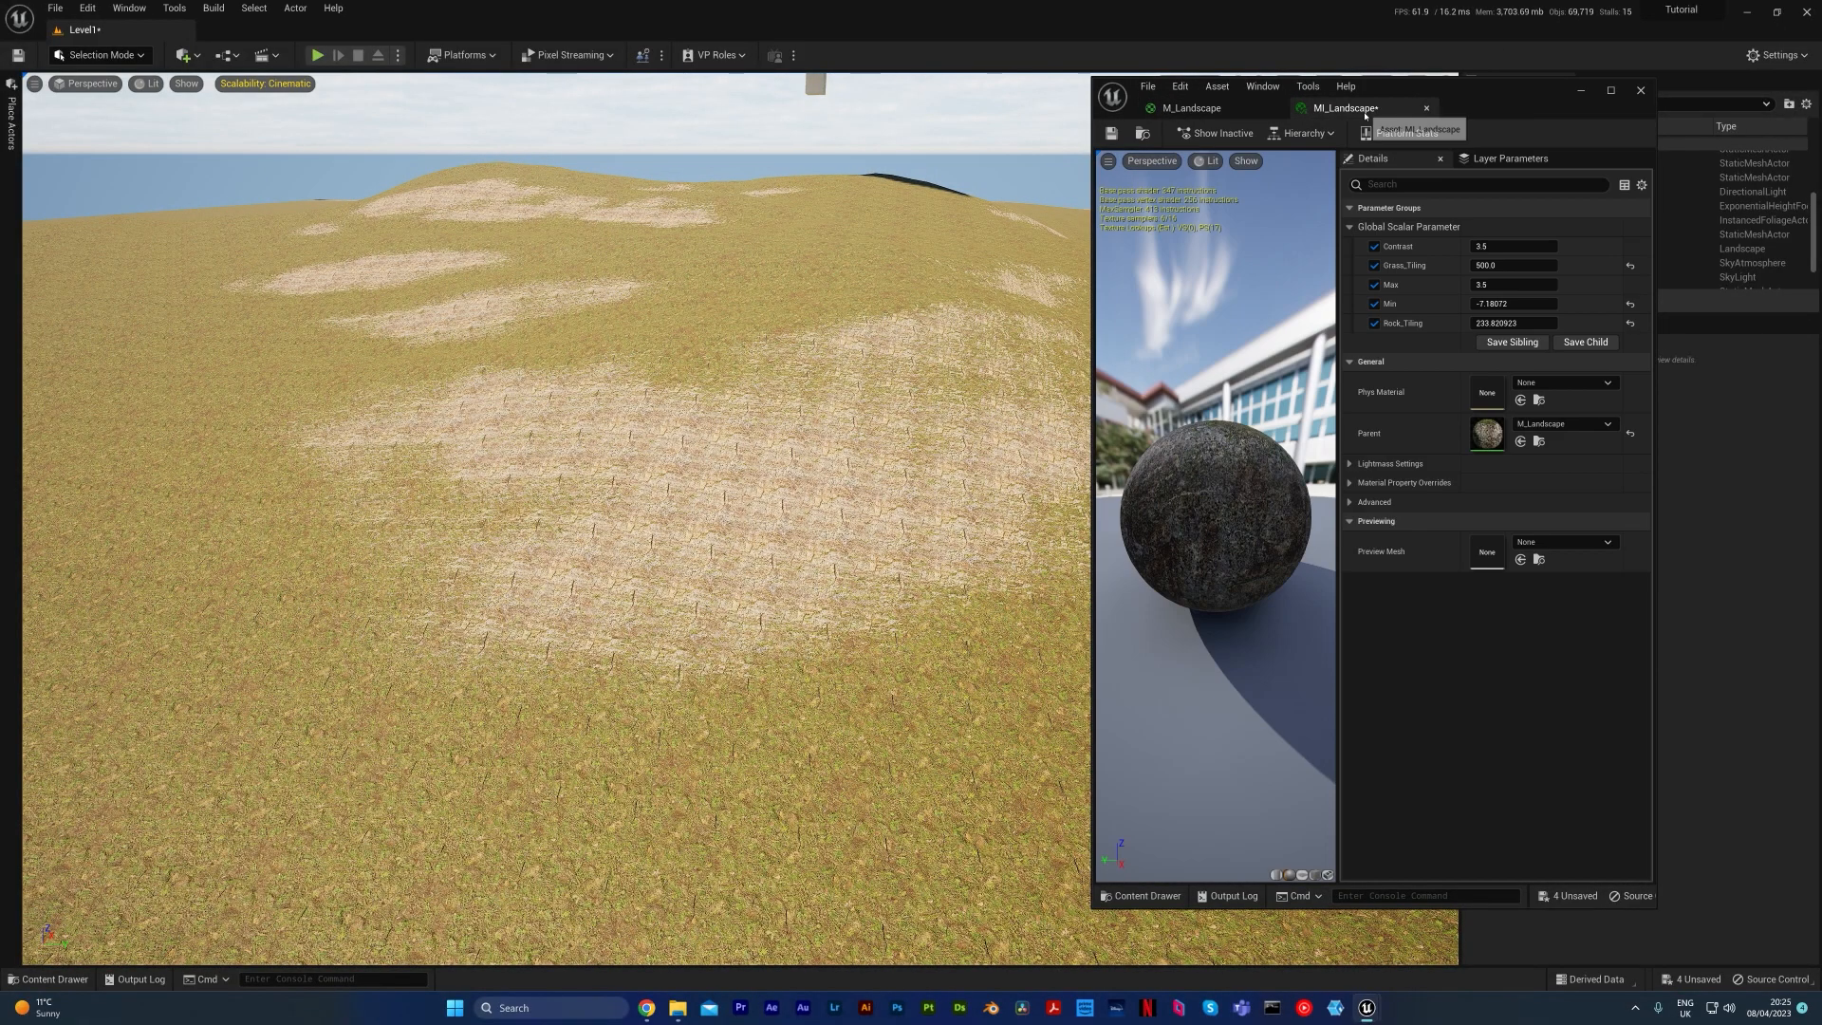
click(1583, 91)
right_drag(854, 427, 1357, 408)
key(ctrl+space)
double_click(672, 707)
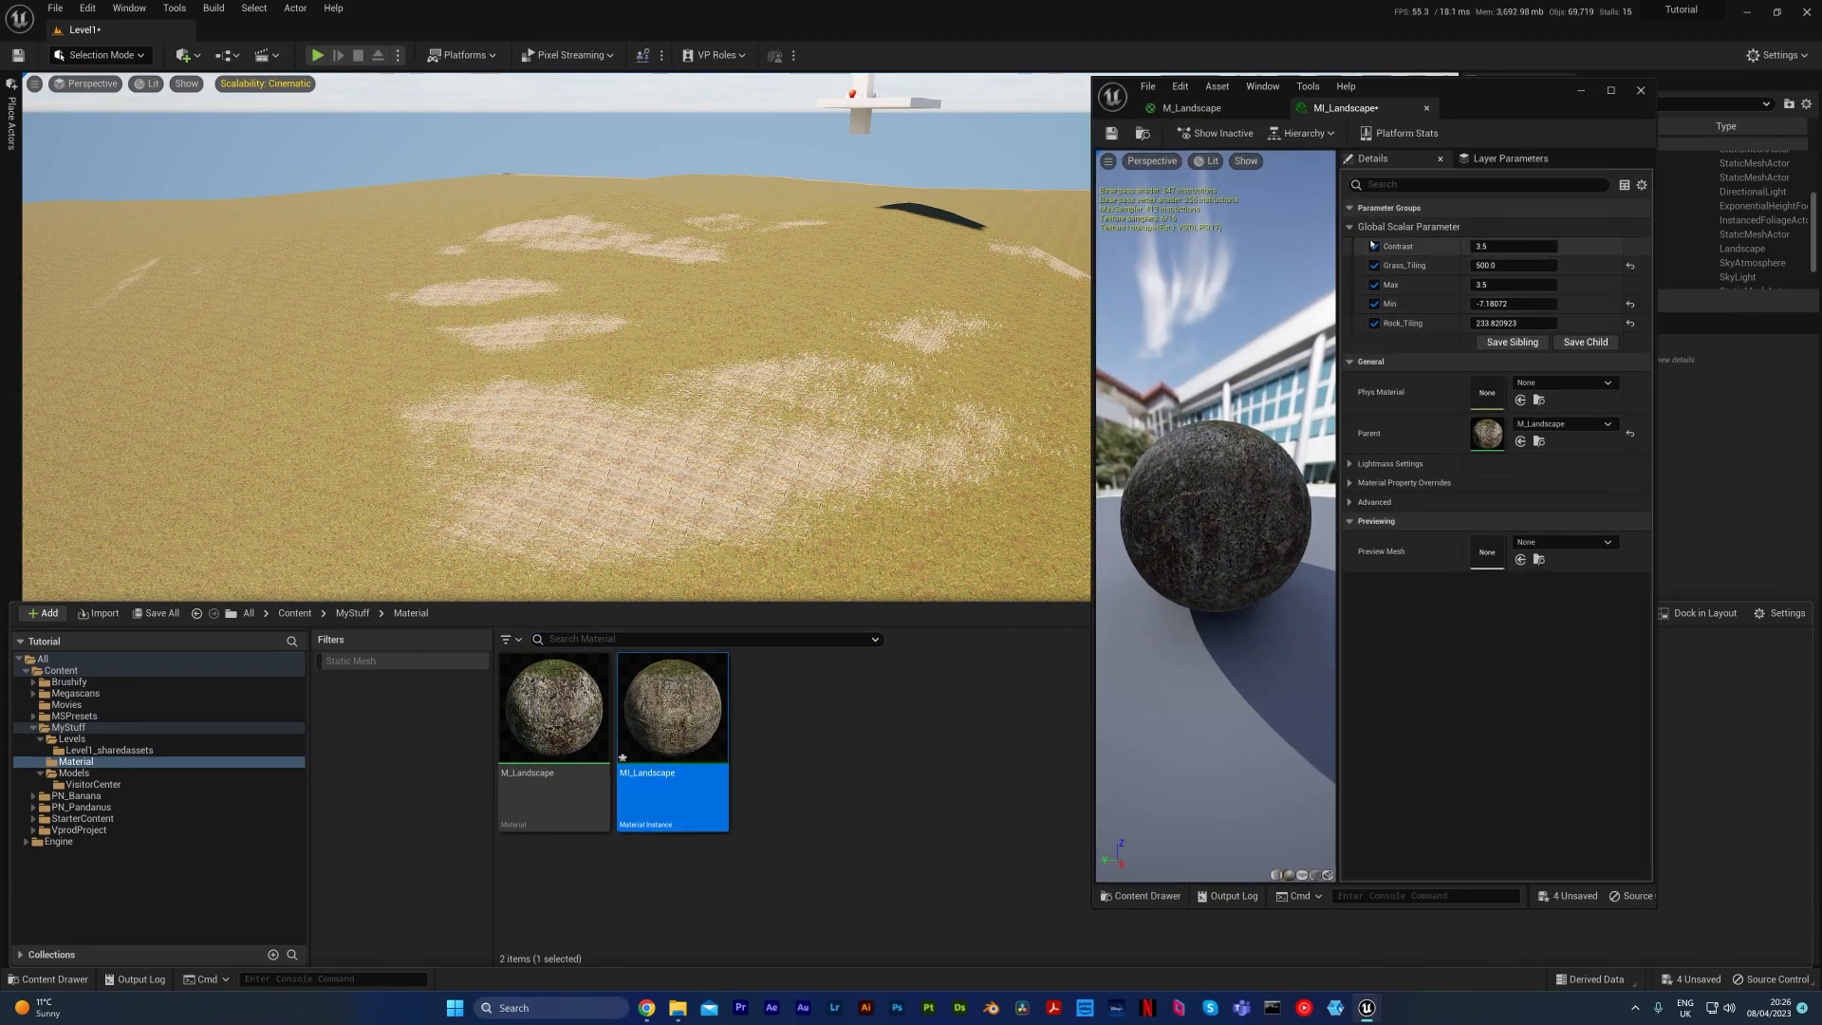
mouse_move(1497, 323)
mouse_down()
mouse_move(1457, 323)
mouse_move(1556, 323)
mouse_move(1461, 324)
mouse_move(1508, 324)
mouse_up()
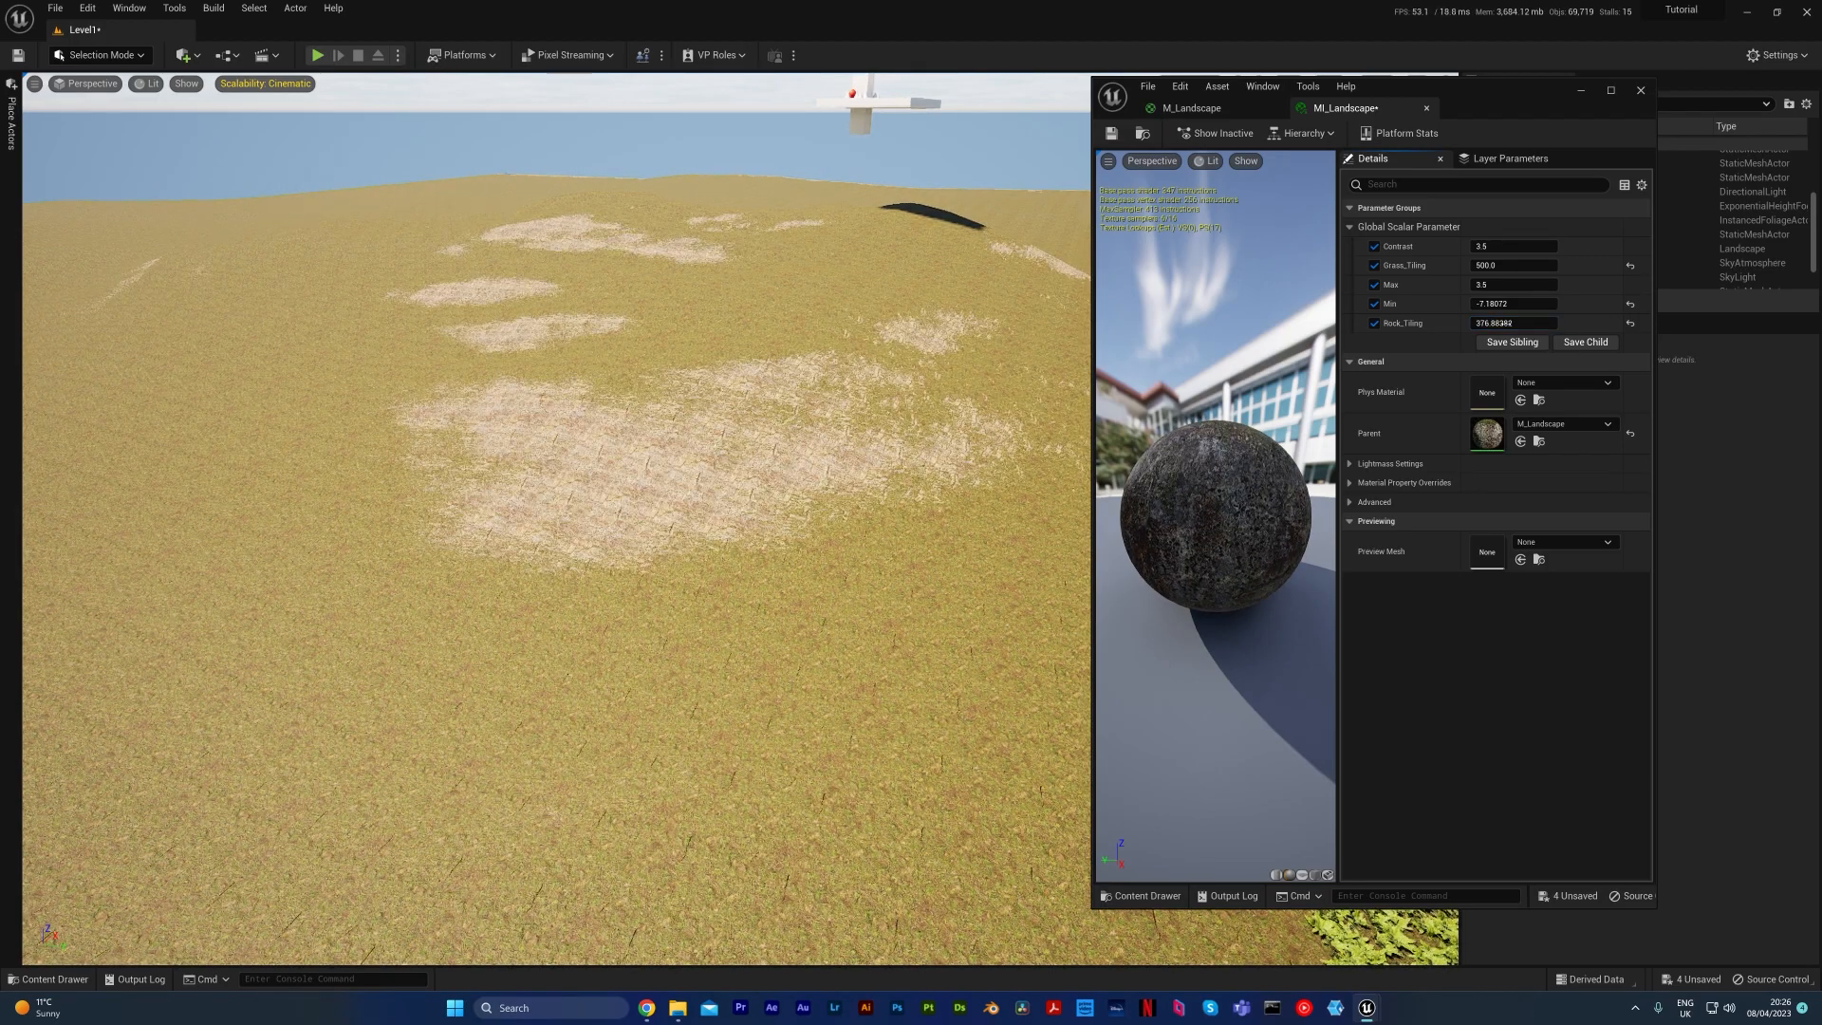
Step: Close the material instance editor and open M_Landscape in a widened window at the grass texture nodes
click(1641, 92)
right_drag(1120, 408, 1406, 438)
key(ctrl+space)
double_click(590, 723)
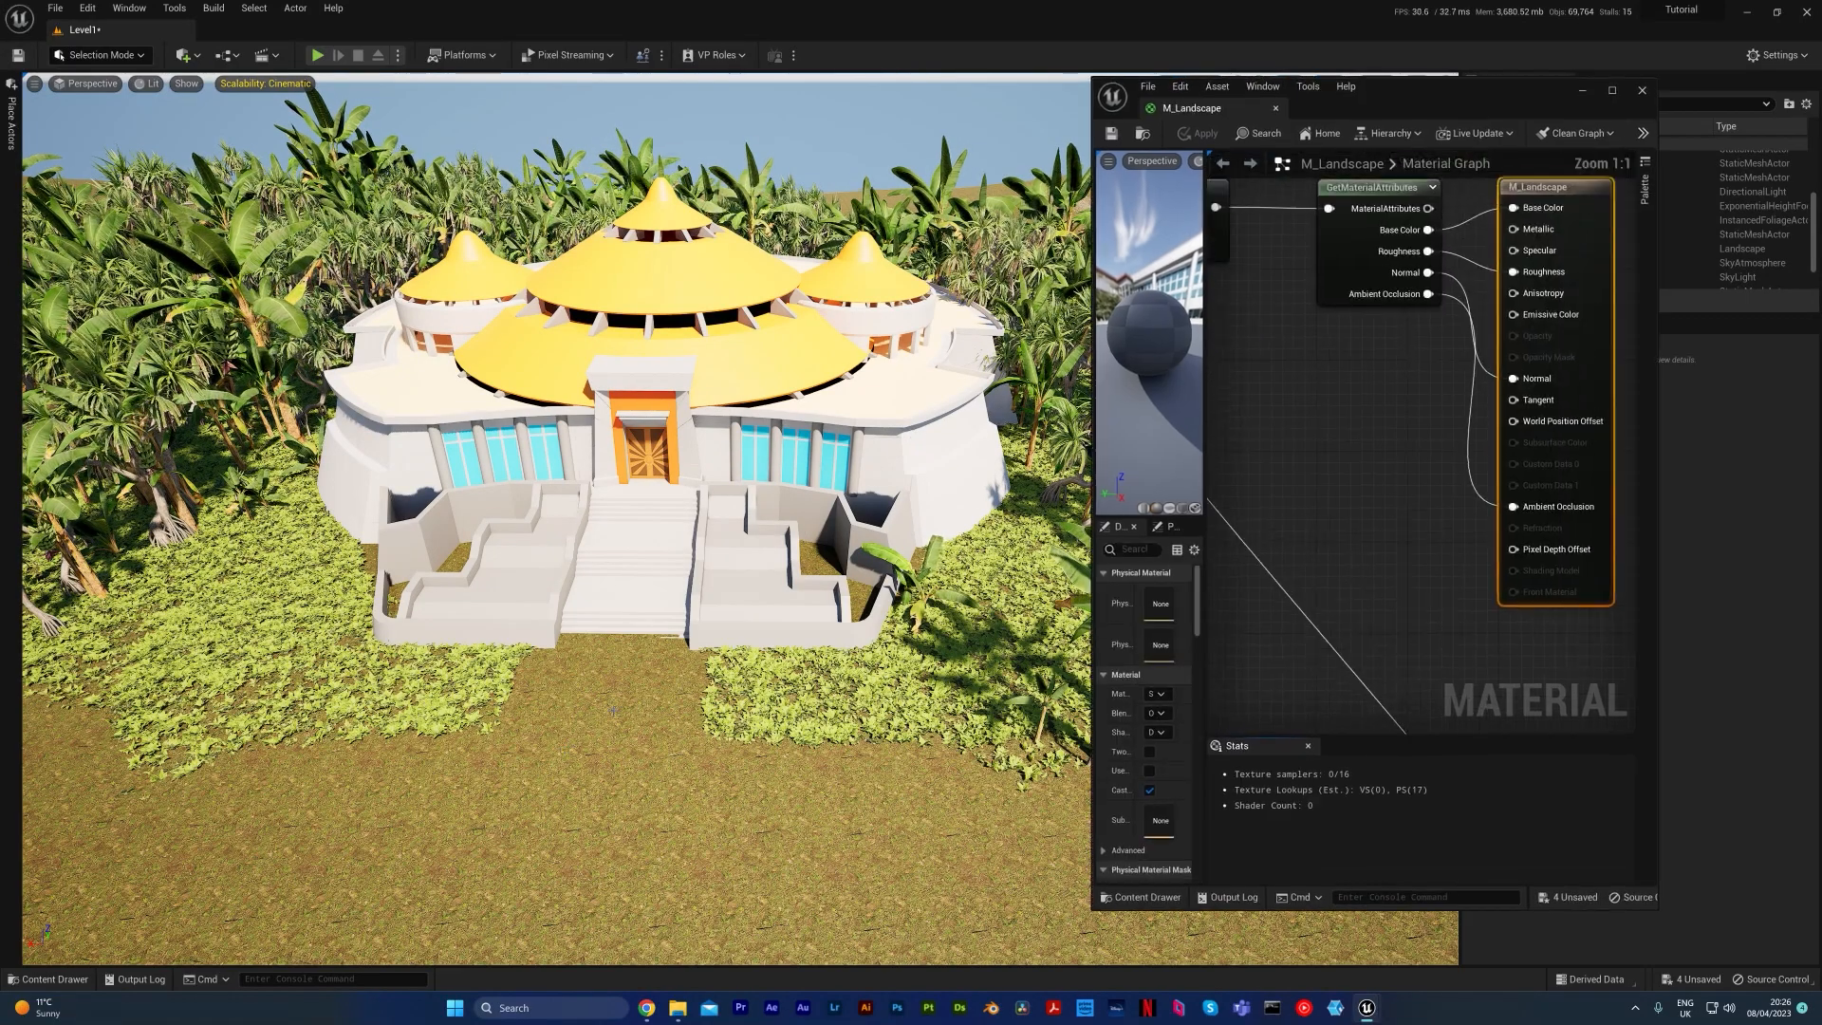
drag(1092, 450, 287, 444)
right_drag(630, 444, 1127, 569)
right_drag(638, 388, 966, 569)
scroll(849, 506, down, 2)
scroll(784, 488, up, 2)
right_drag(924, 416, 987, 504)
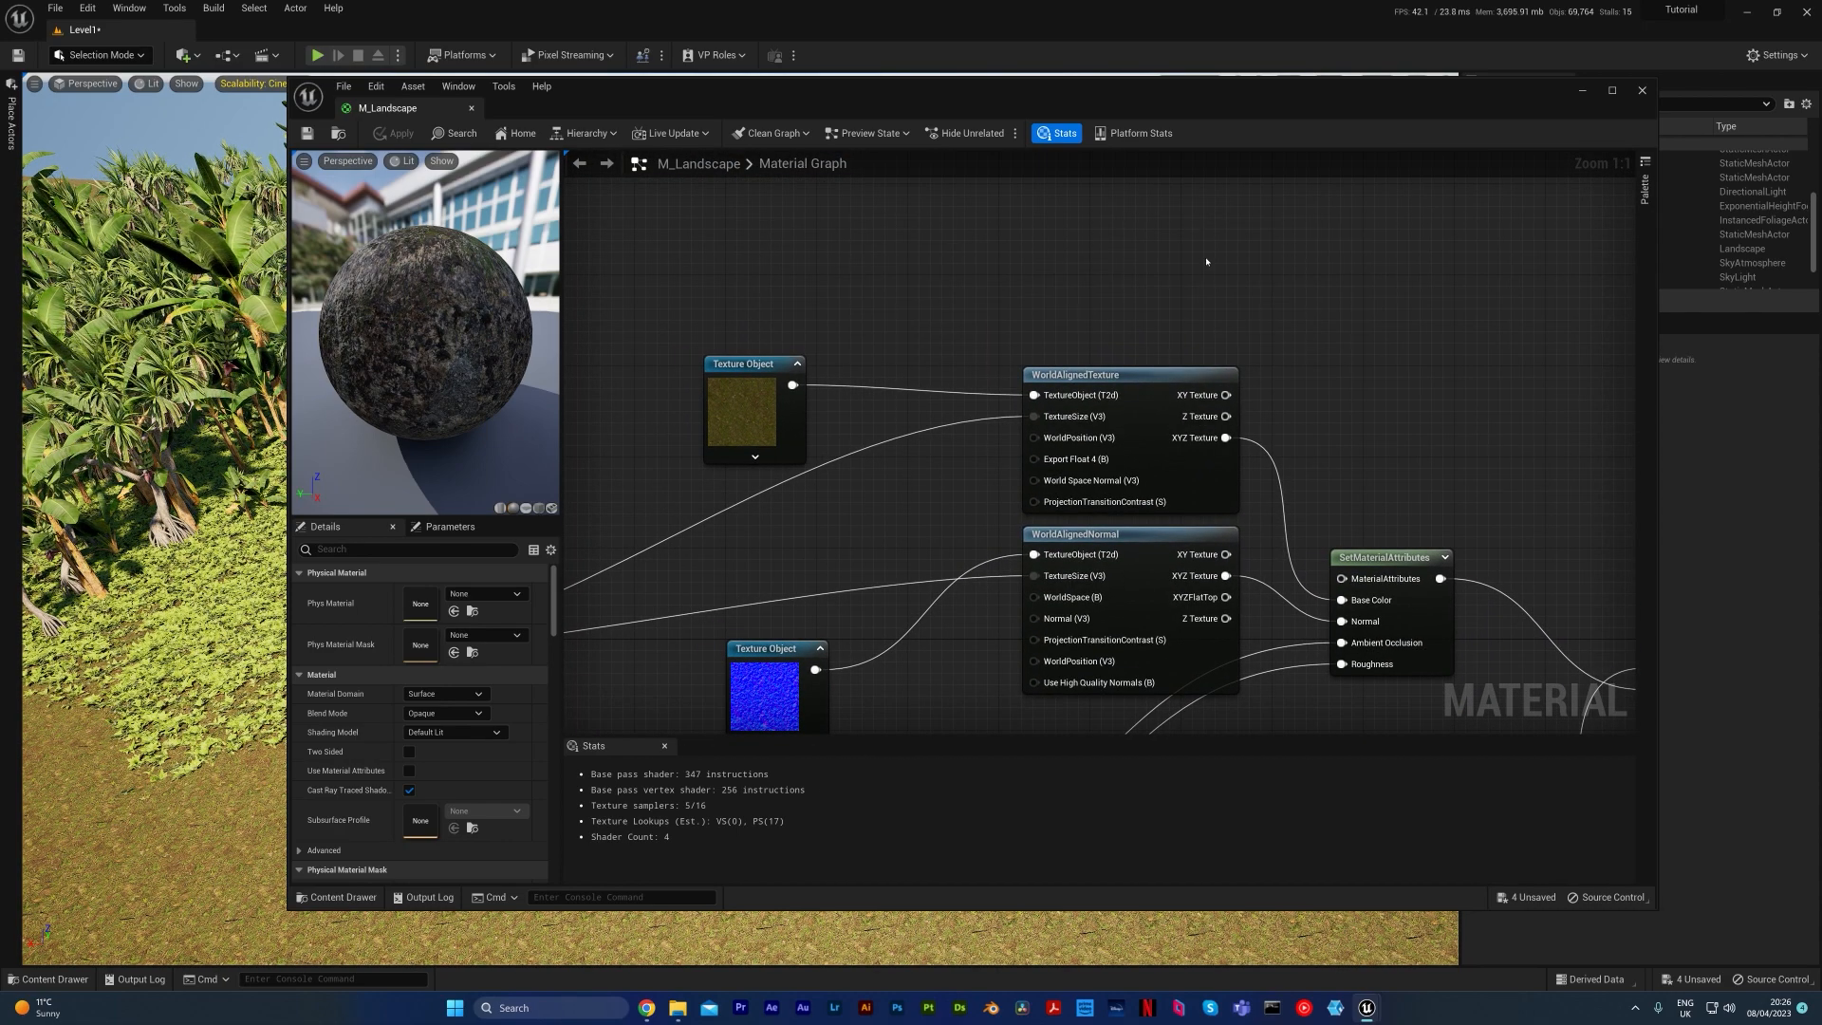
Step: Add a three-component constant above the grass WorldAlignedTexture node and convert it to a parameter named Grass_Colour
click(1085, 232)
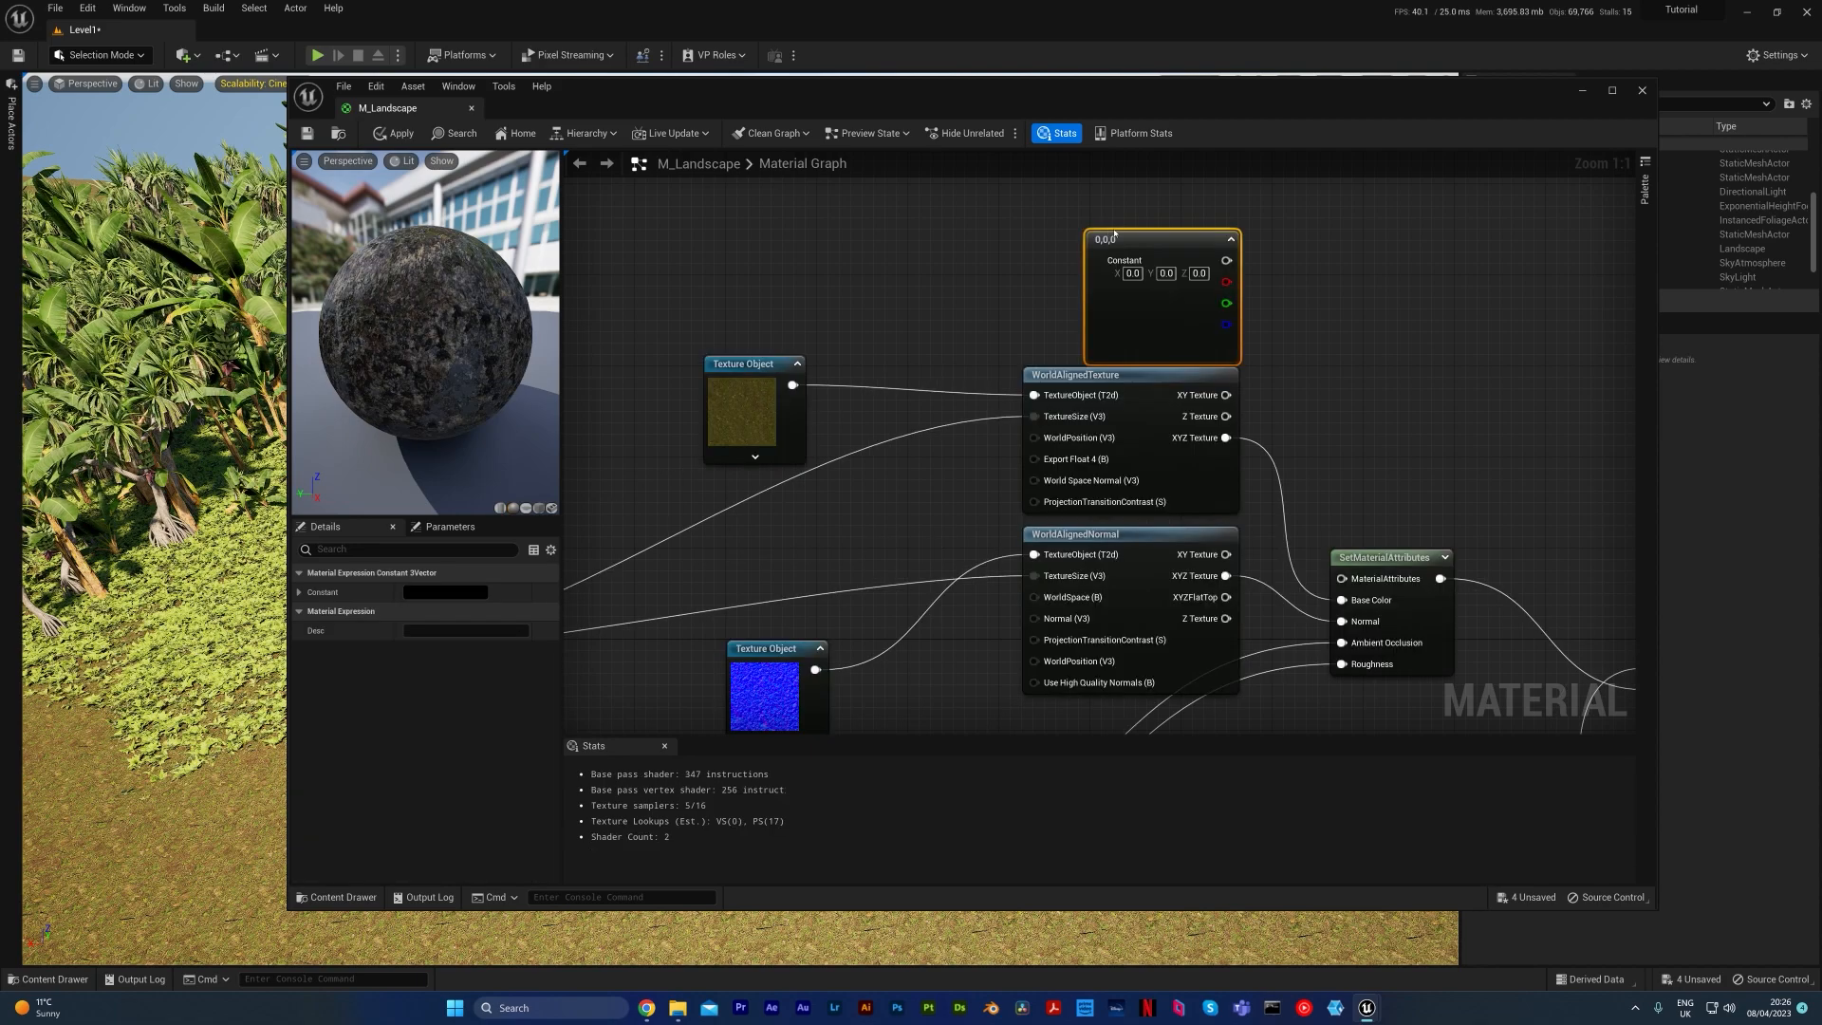
right_click(1168, 236)
click(1229, 258)
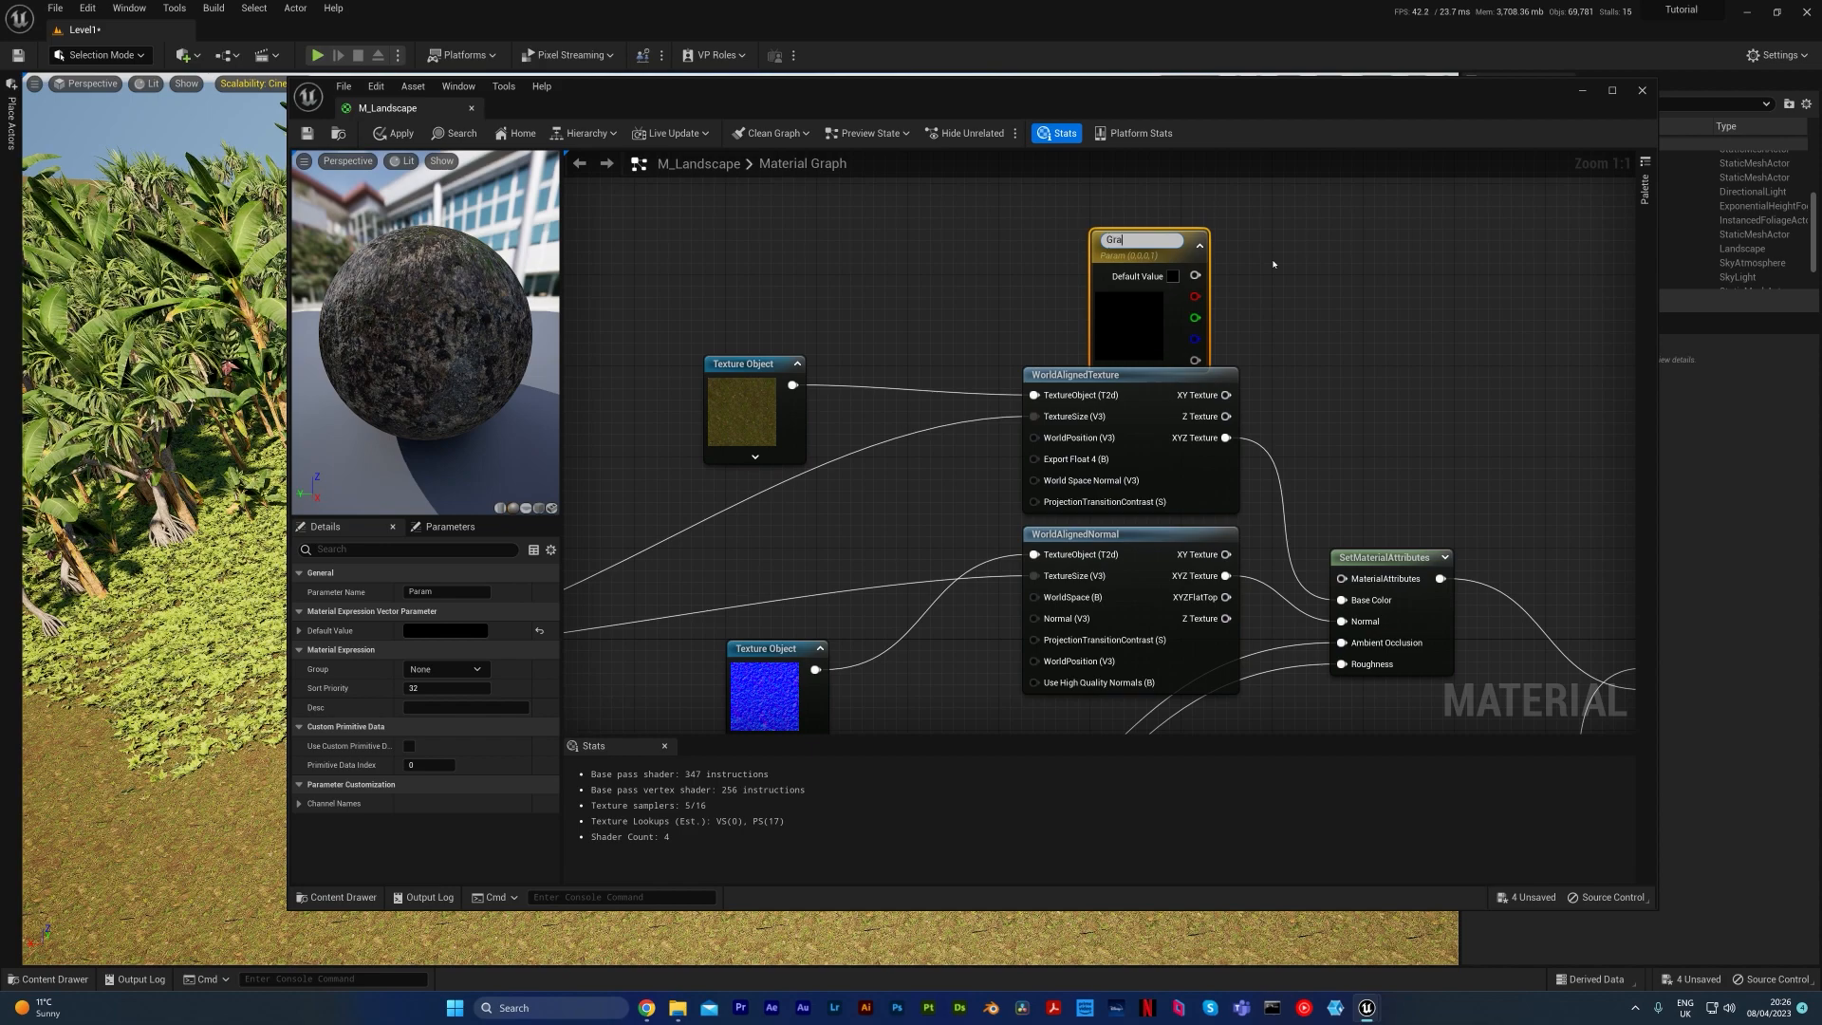
text(Grass_Col)
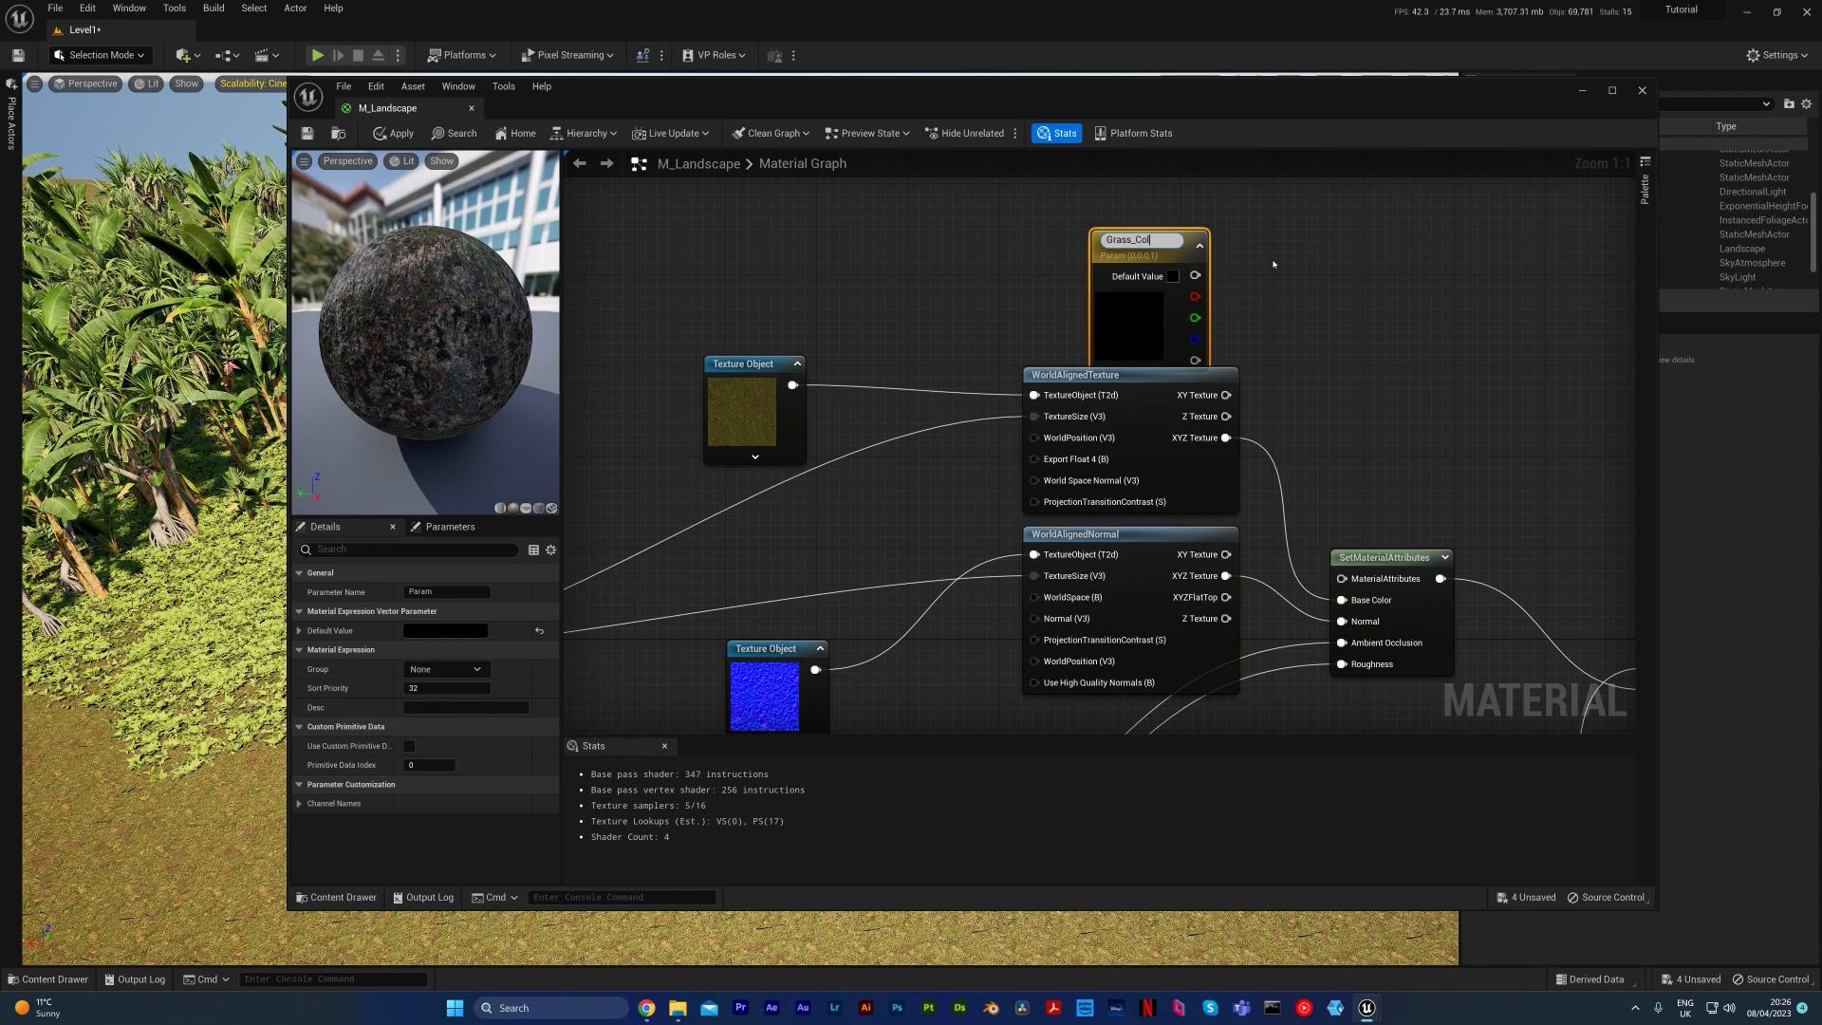
text(our)
key(Return)
Step: Set the default colour of the Grass_Colour parameter to white
double_click(1167, 306)
drag(1379, 413, 1379, 362)
click(1403, 669)
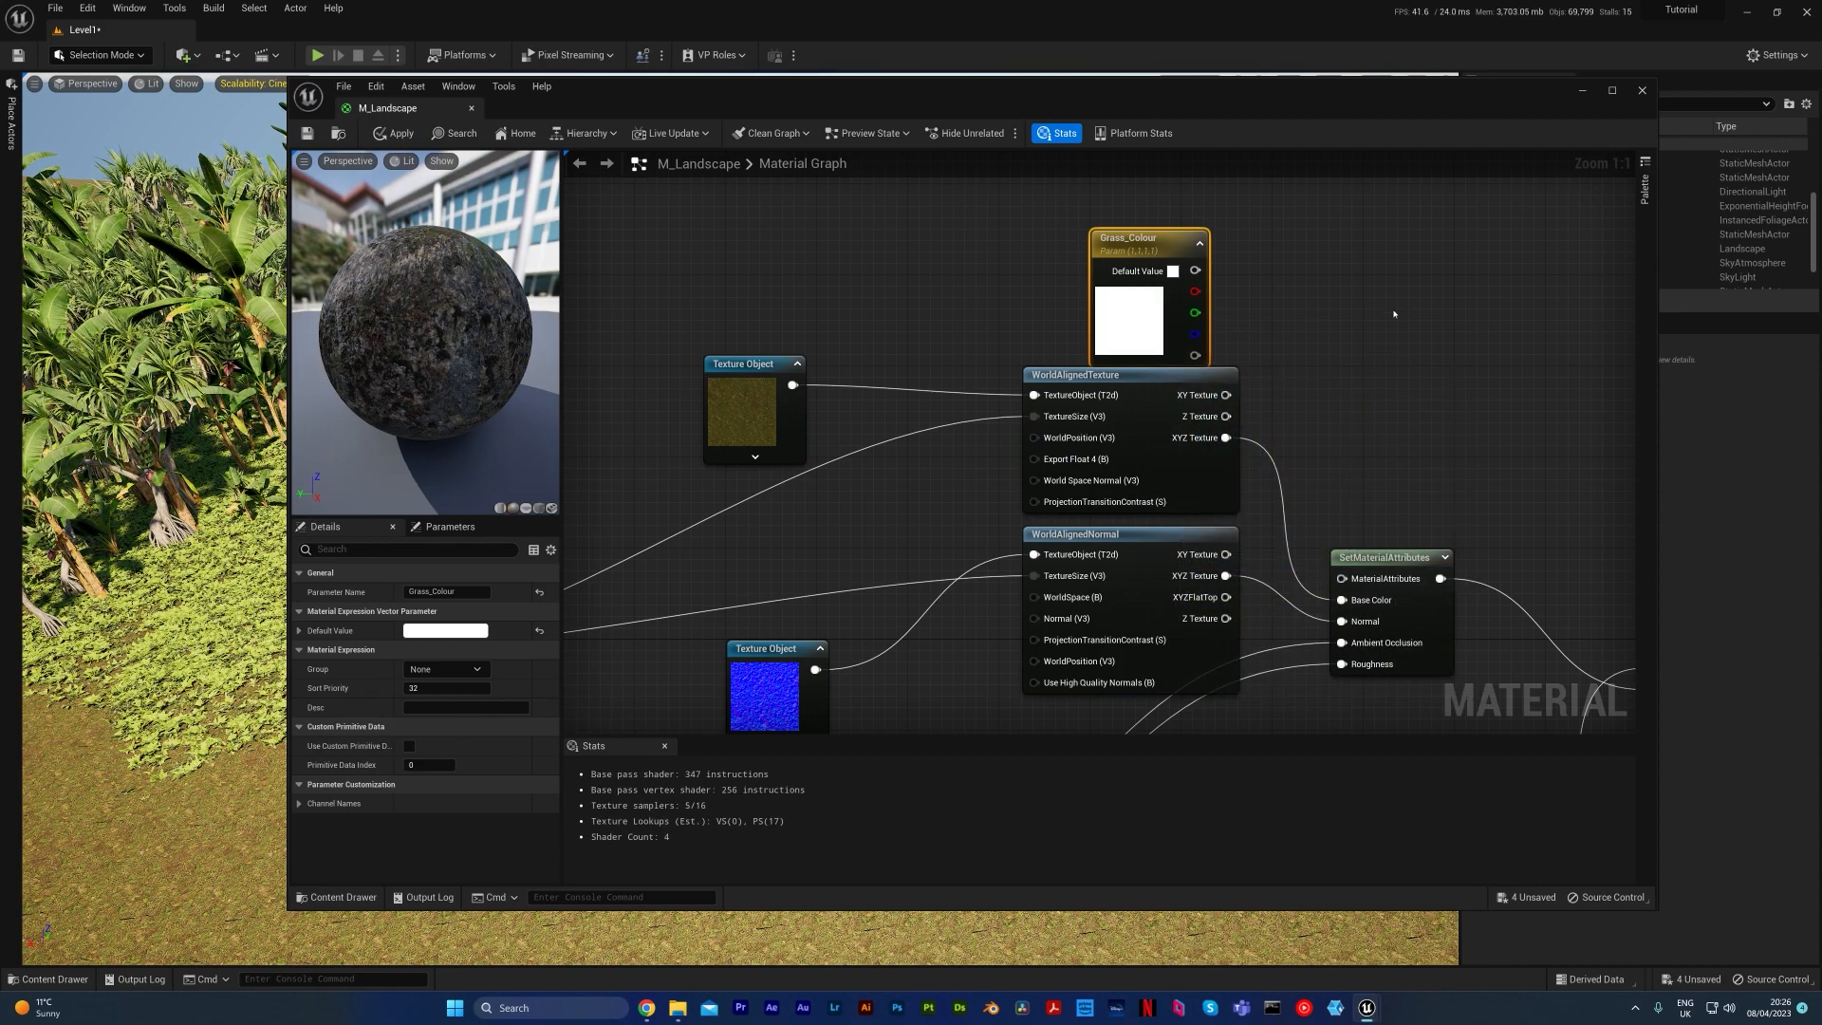
Step: Multiply Grass_Colour with the grass WorldAlignedTexture XYZ output, feed the result into the grass Base Color, and save M_Landscape
click(1382, 308)
drag(1225, 438, 1195, 270)
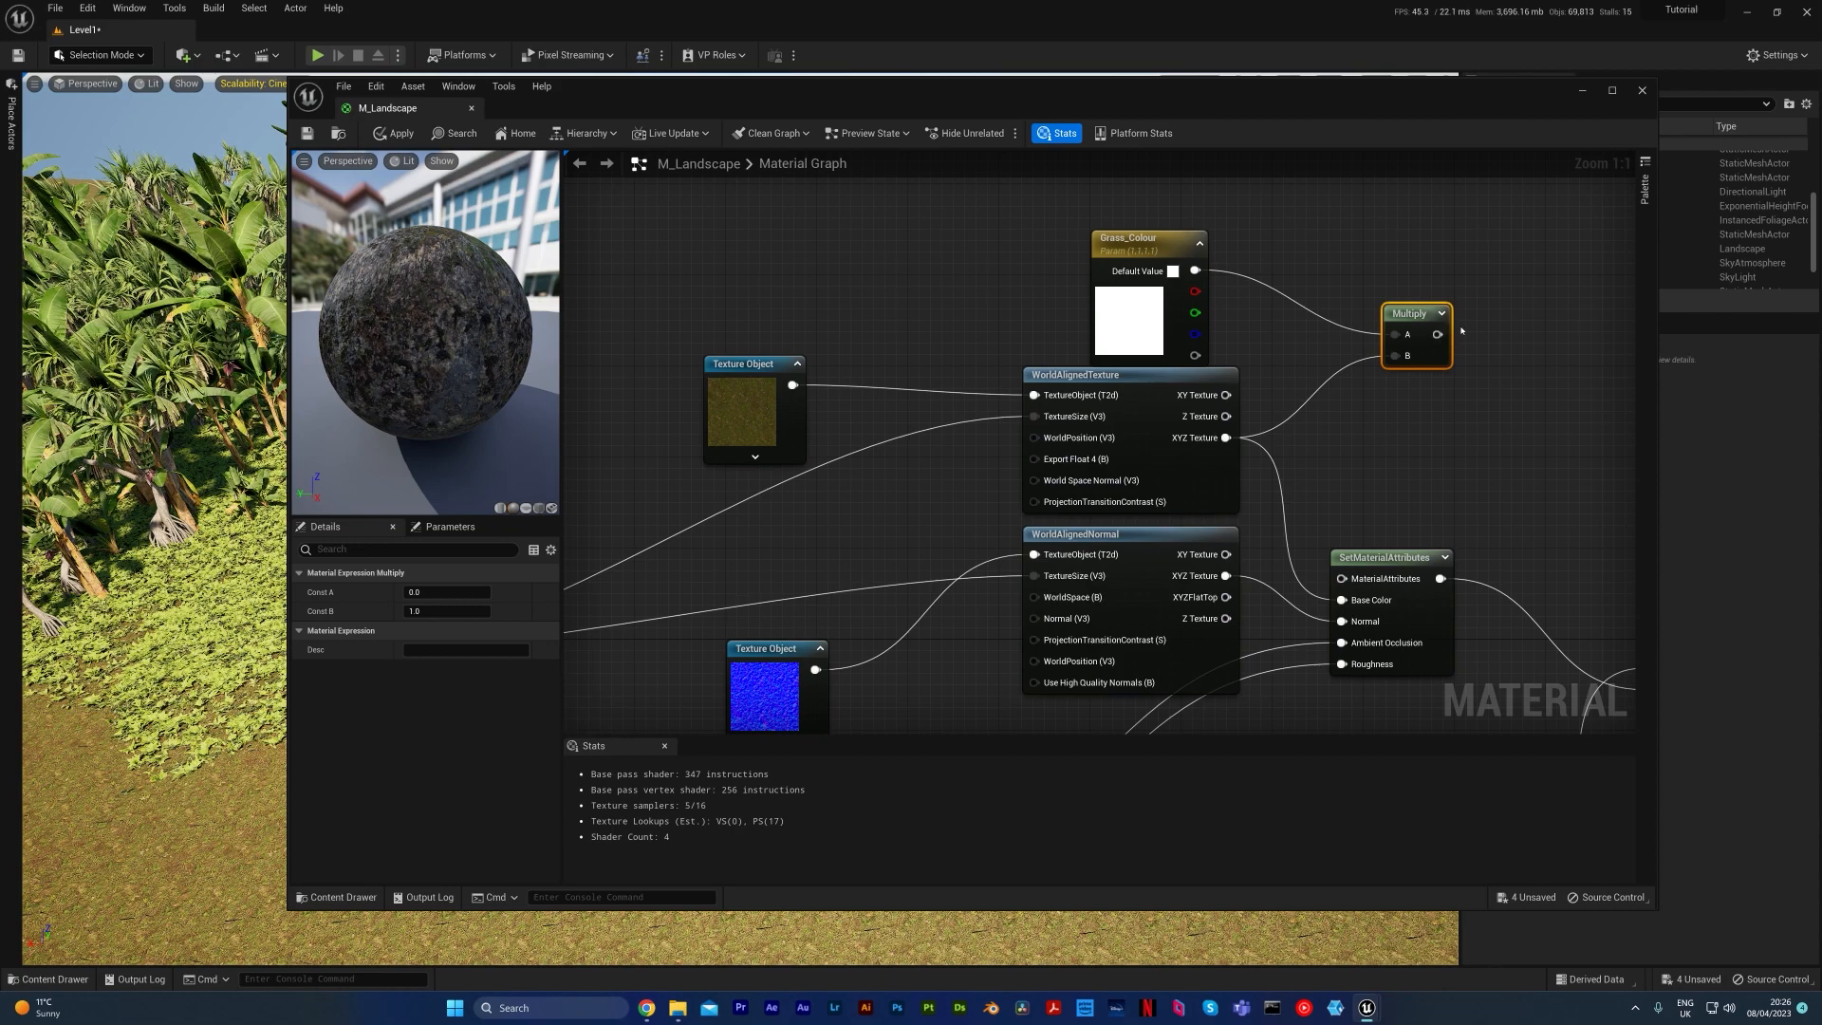
drag(1437, 334, 1359, 589)
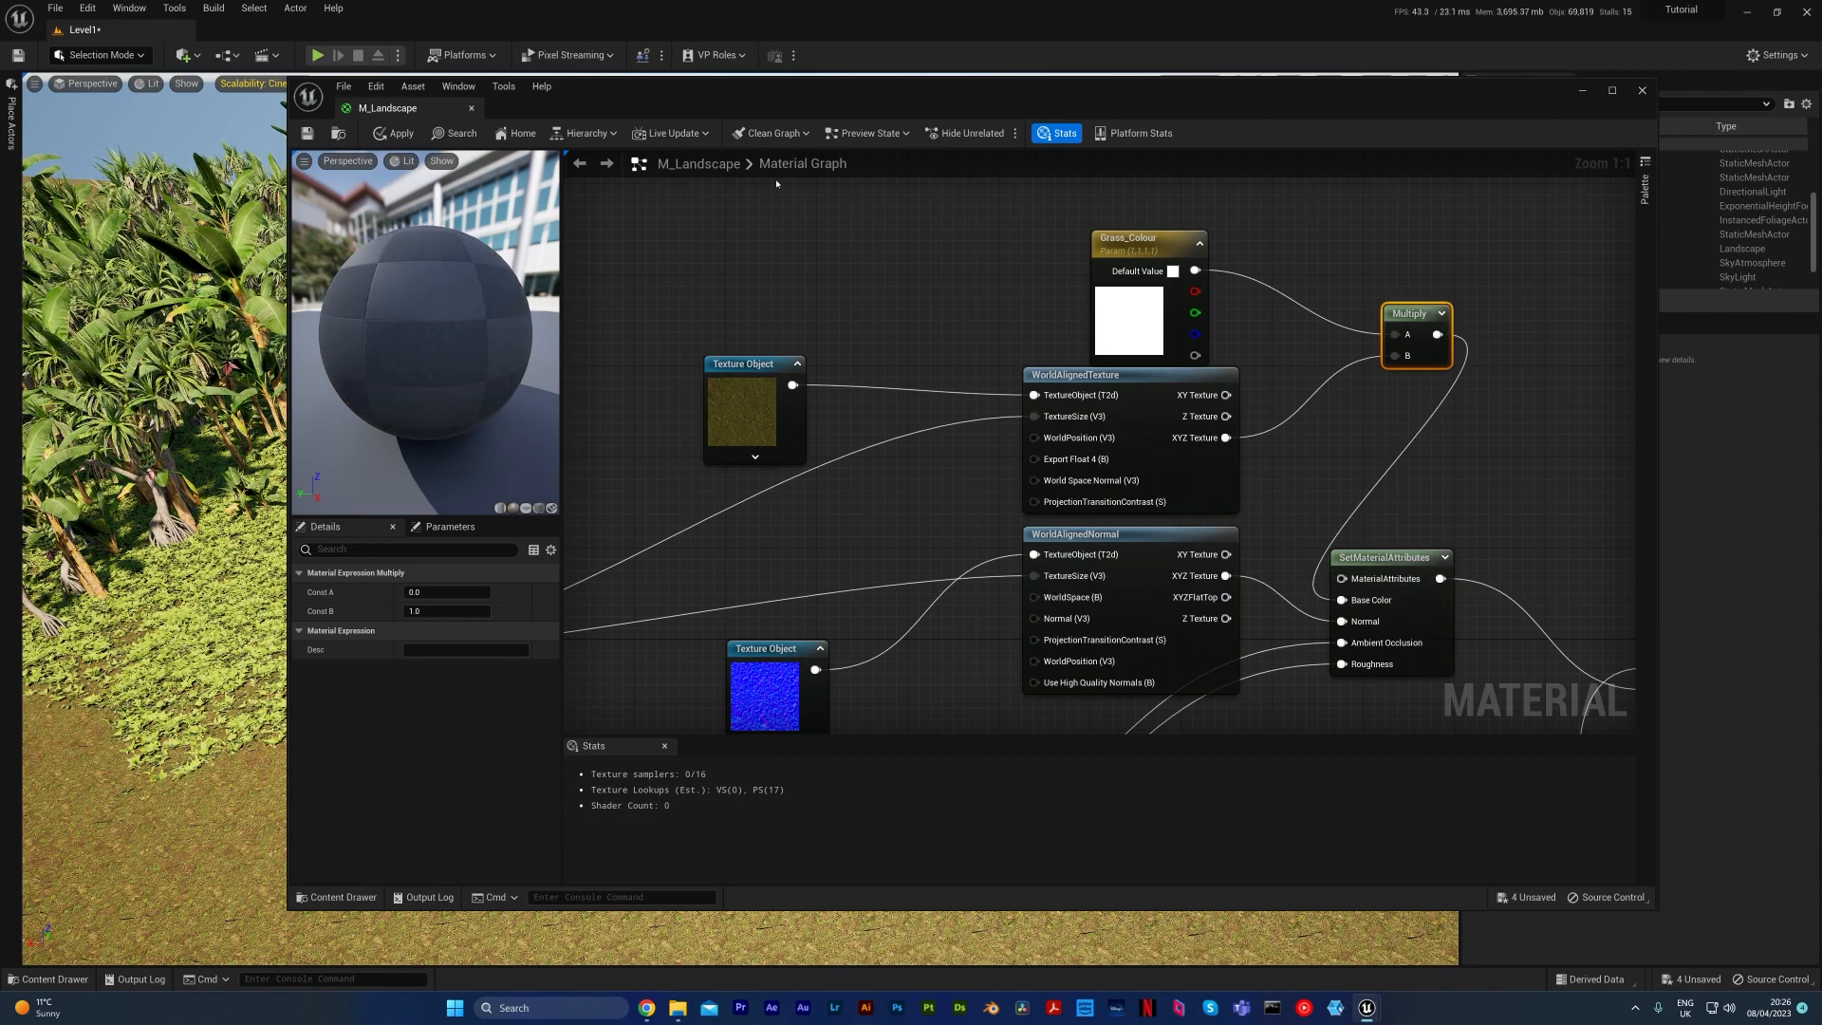
click(309, 135)
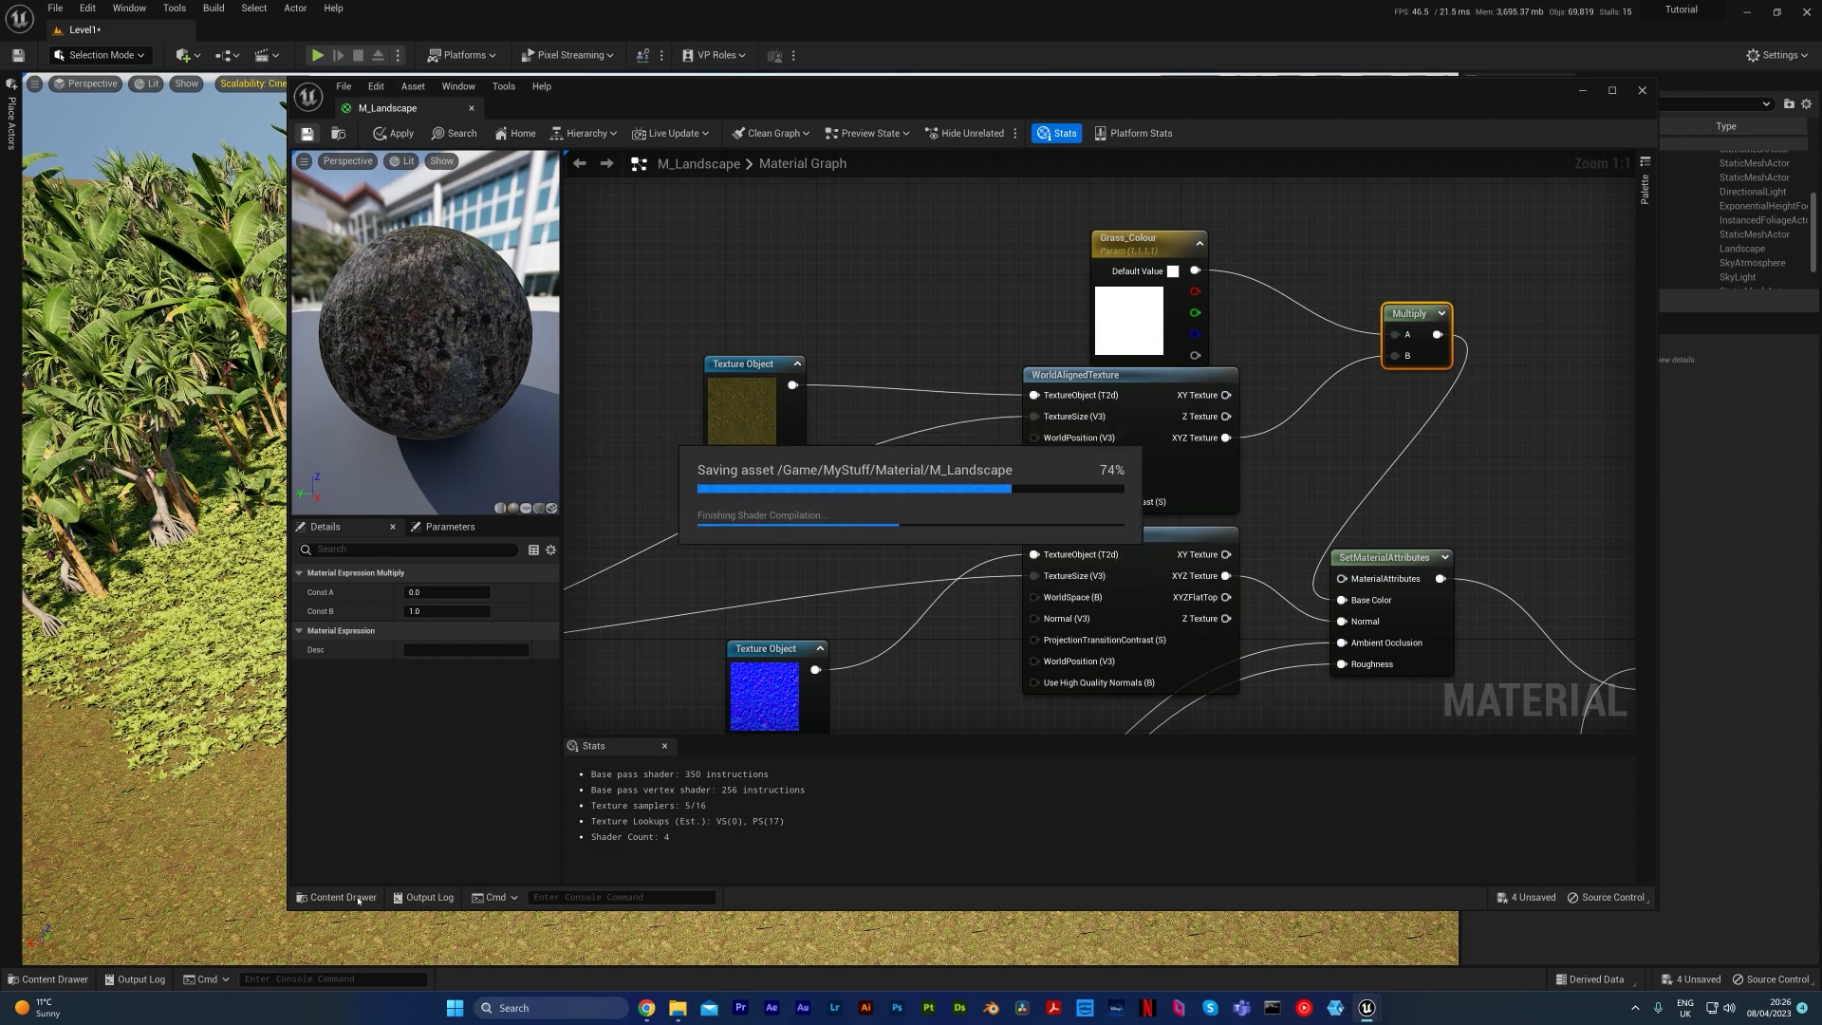
Step: Open MI_Landscape, enable its Grass_Colour parameter, and narrow the editor window so the landscape shows beside it
click(357, 897)
click(839, 633)
double_click(837, 635)
click(918, 361)
drag(288, 436, 969, 436)
Step: Try light purple tints for Grass_Colour, first hue 270 with saturation about 0.32, then saturation about 0.57
click(1459, 362)
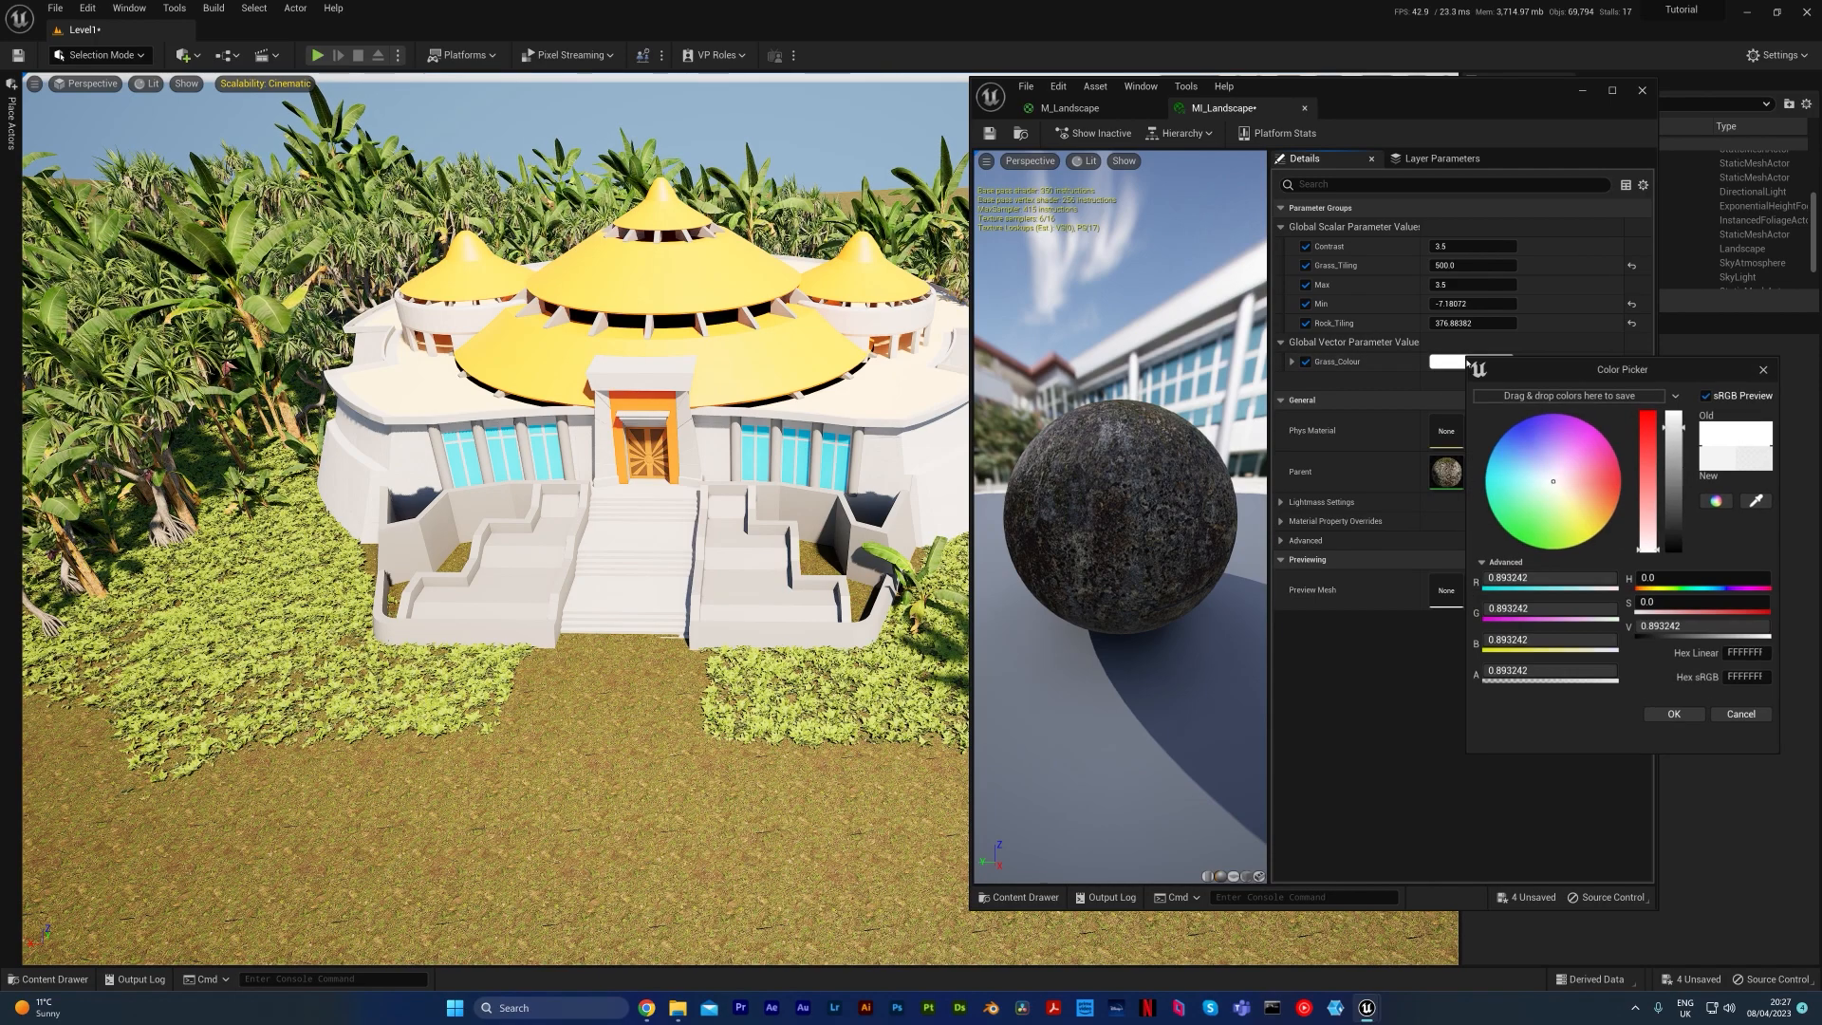
mouse_move(1553, 481)
mouse_down()
mouse_move(1667, 479)
mouse_move(1589, 441)
mouse_move(1593, 396)
mouse_move(1553, 459)
mouse_up()
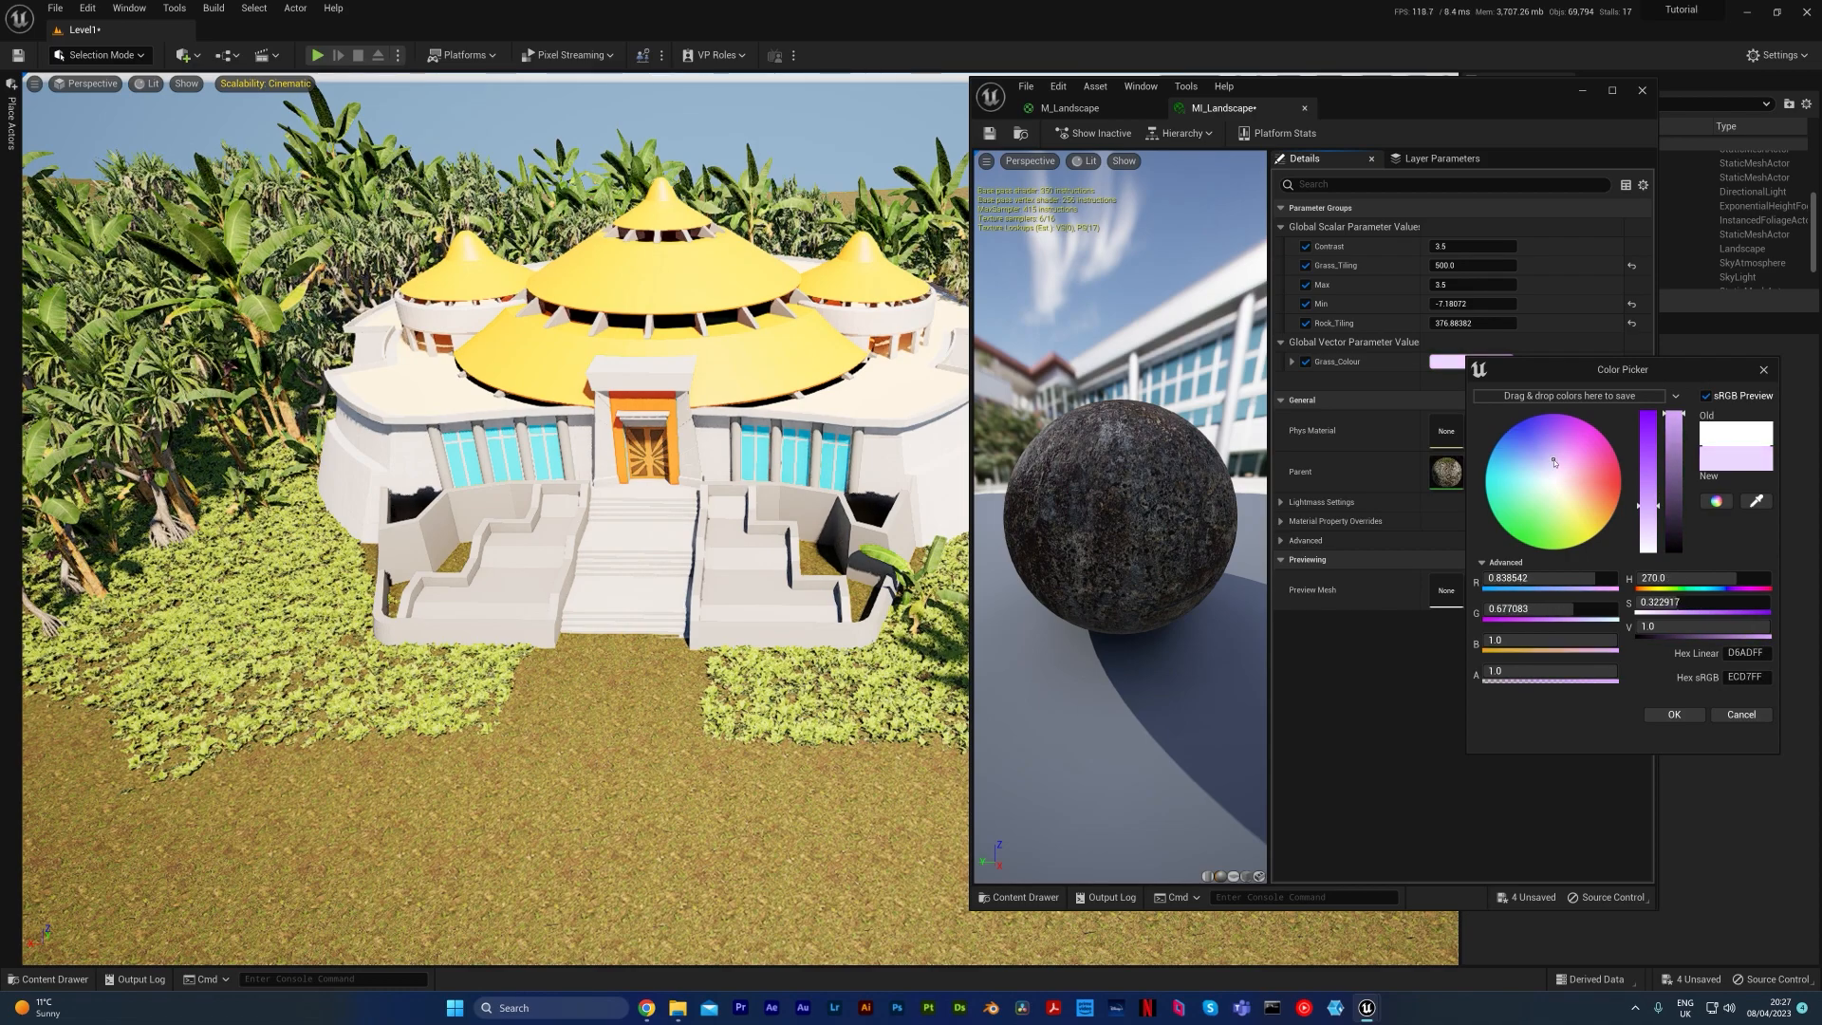
click(1674, 714)
click(1477, 361)
drag(1560, 474, 1566, 464)
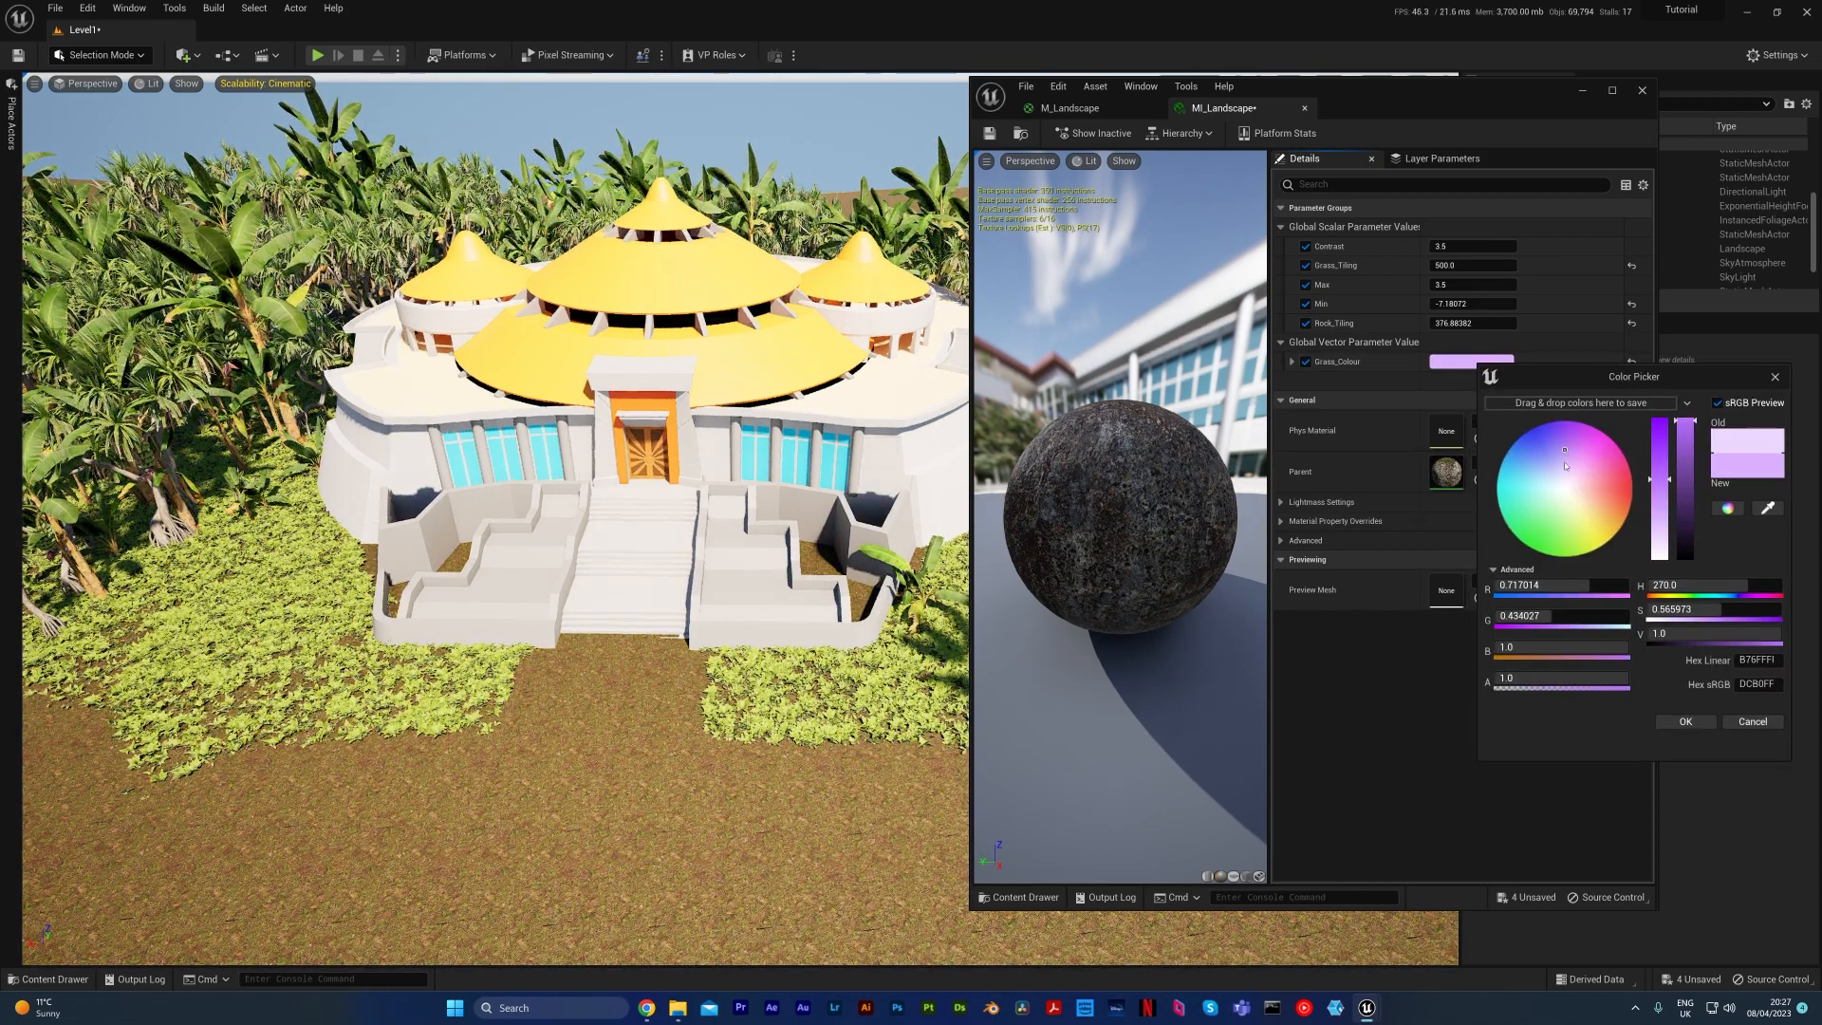
click(1685, 722)
Step: Try a light green and then pale yellow-green tints for Grass_Colour in MI_Landscape
click(1484, 361)
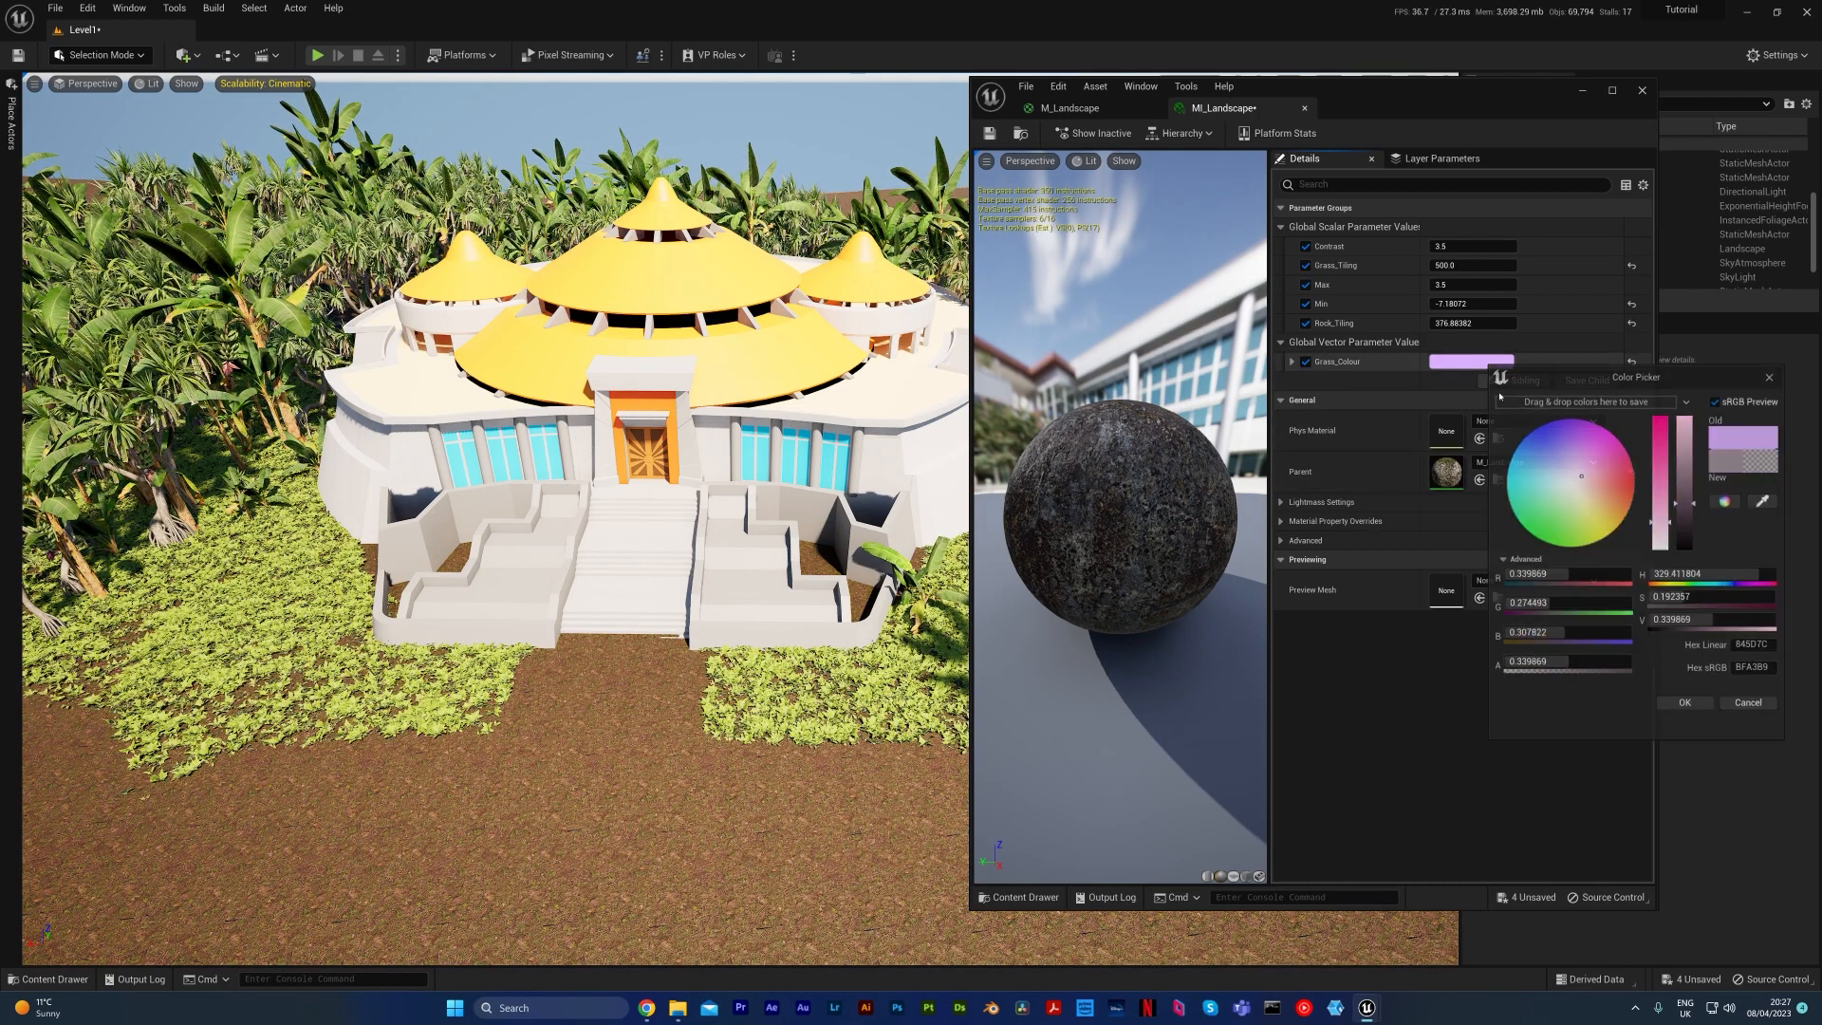
click(1551, 534)
click(1695, 722)
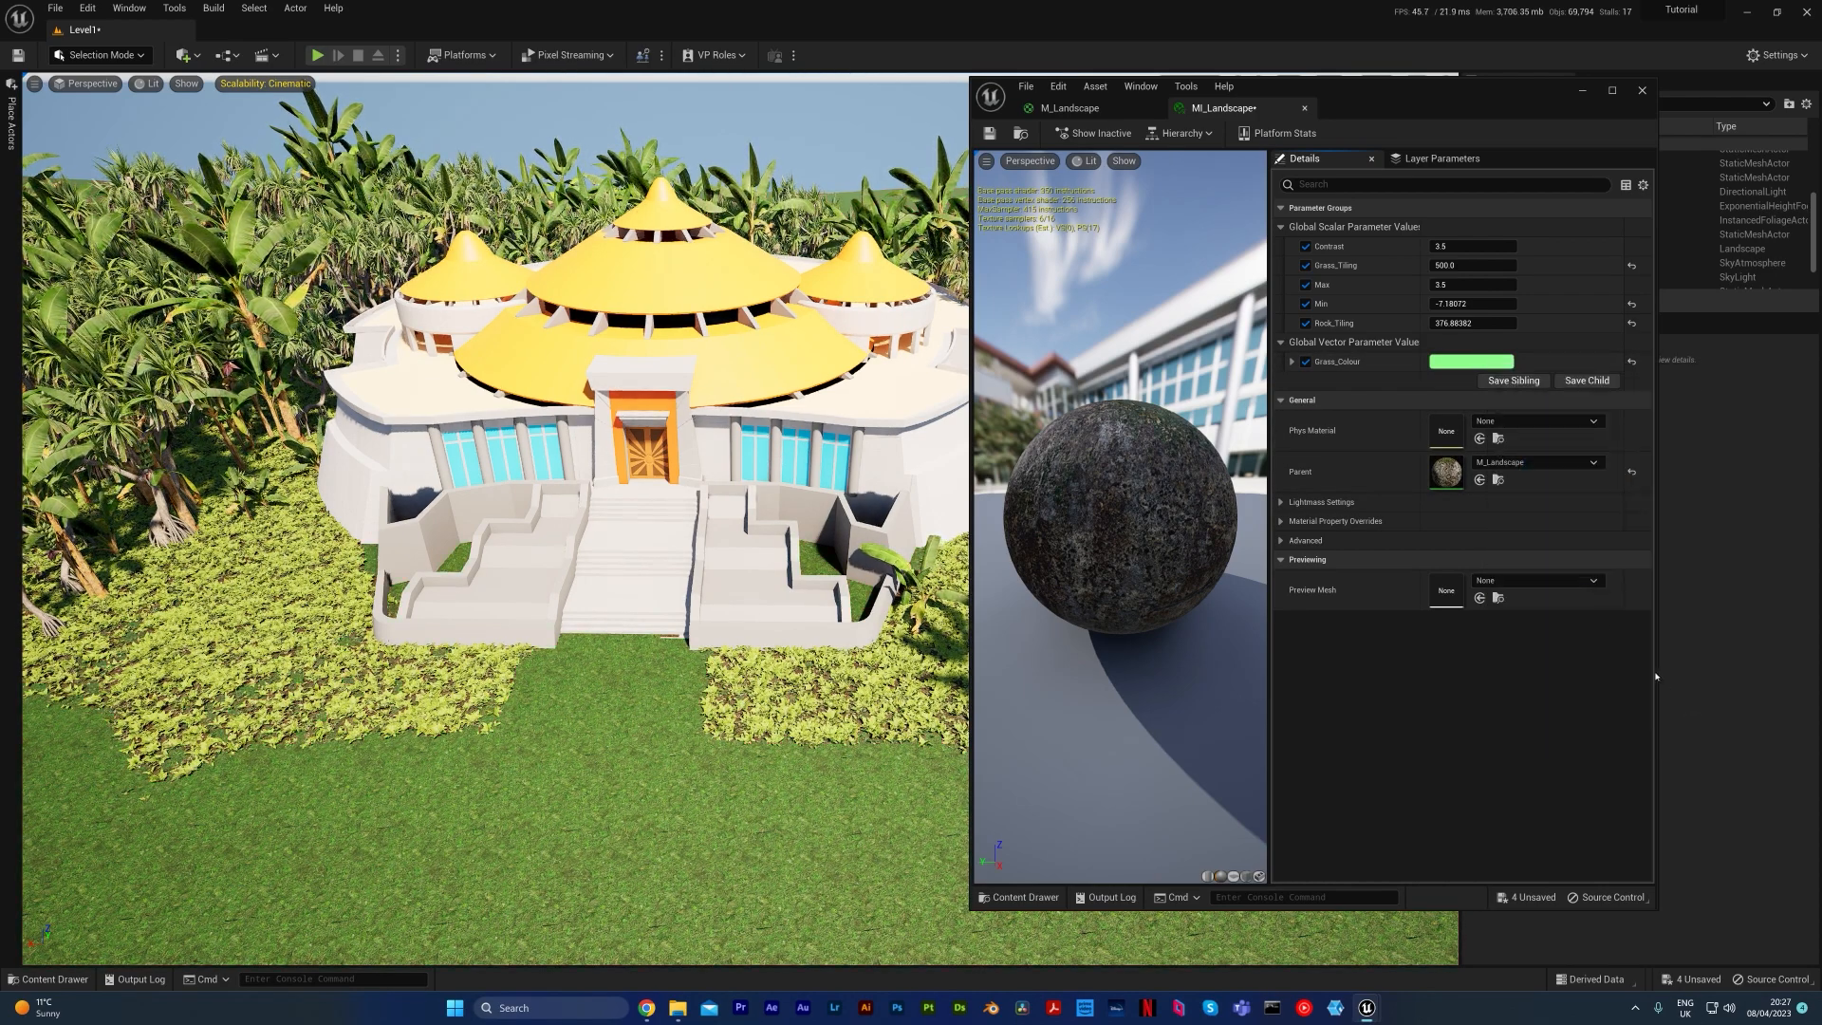
click(1471, 362)
click(1572, 527)
click(1682, 723)
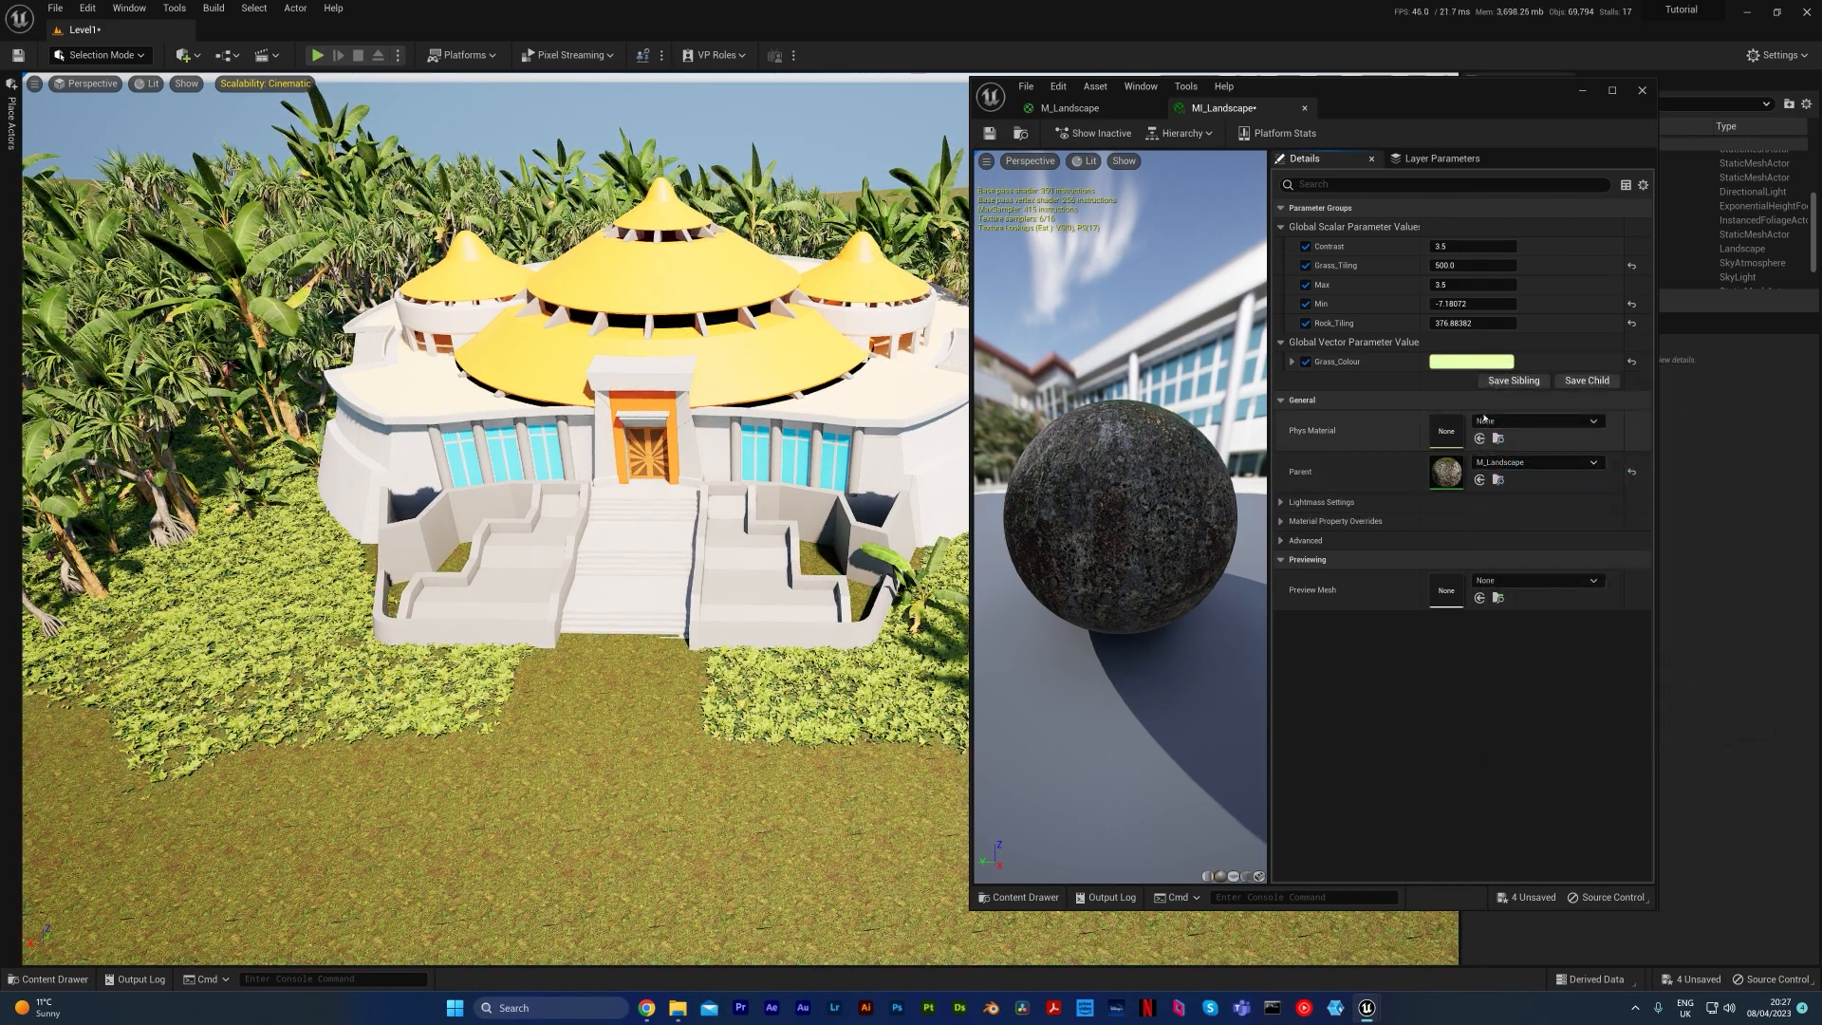
click(1470, 361)
click(1565, 532)
click(1677, 721)
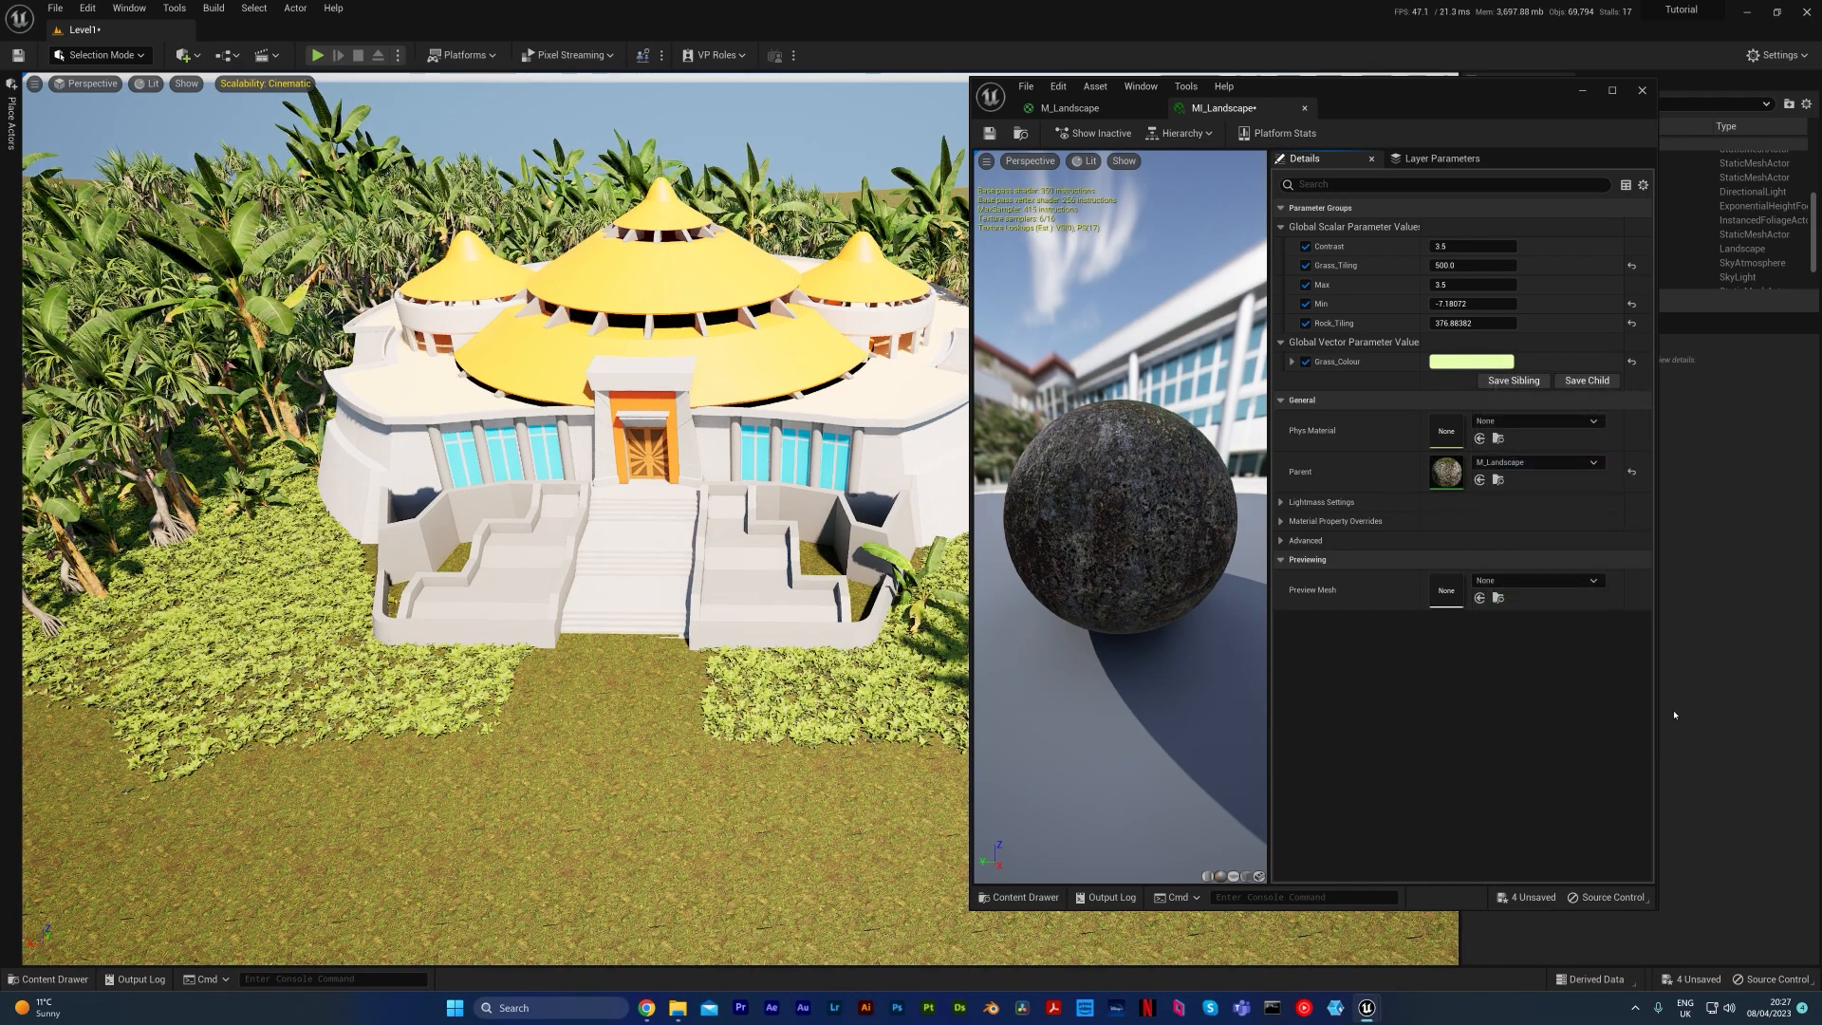
Step: Set Grass_Colour to a lime green of about R 0.579, G 1.0, B 0.184
click(1470, 362)
click(1557, 542)
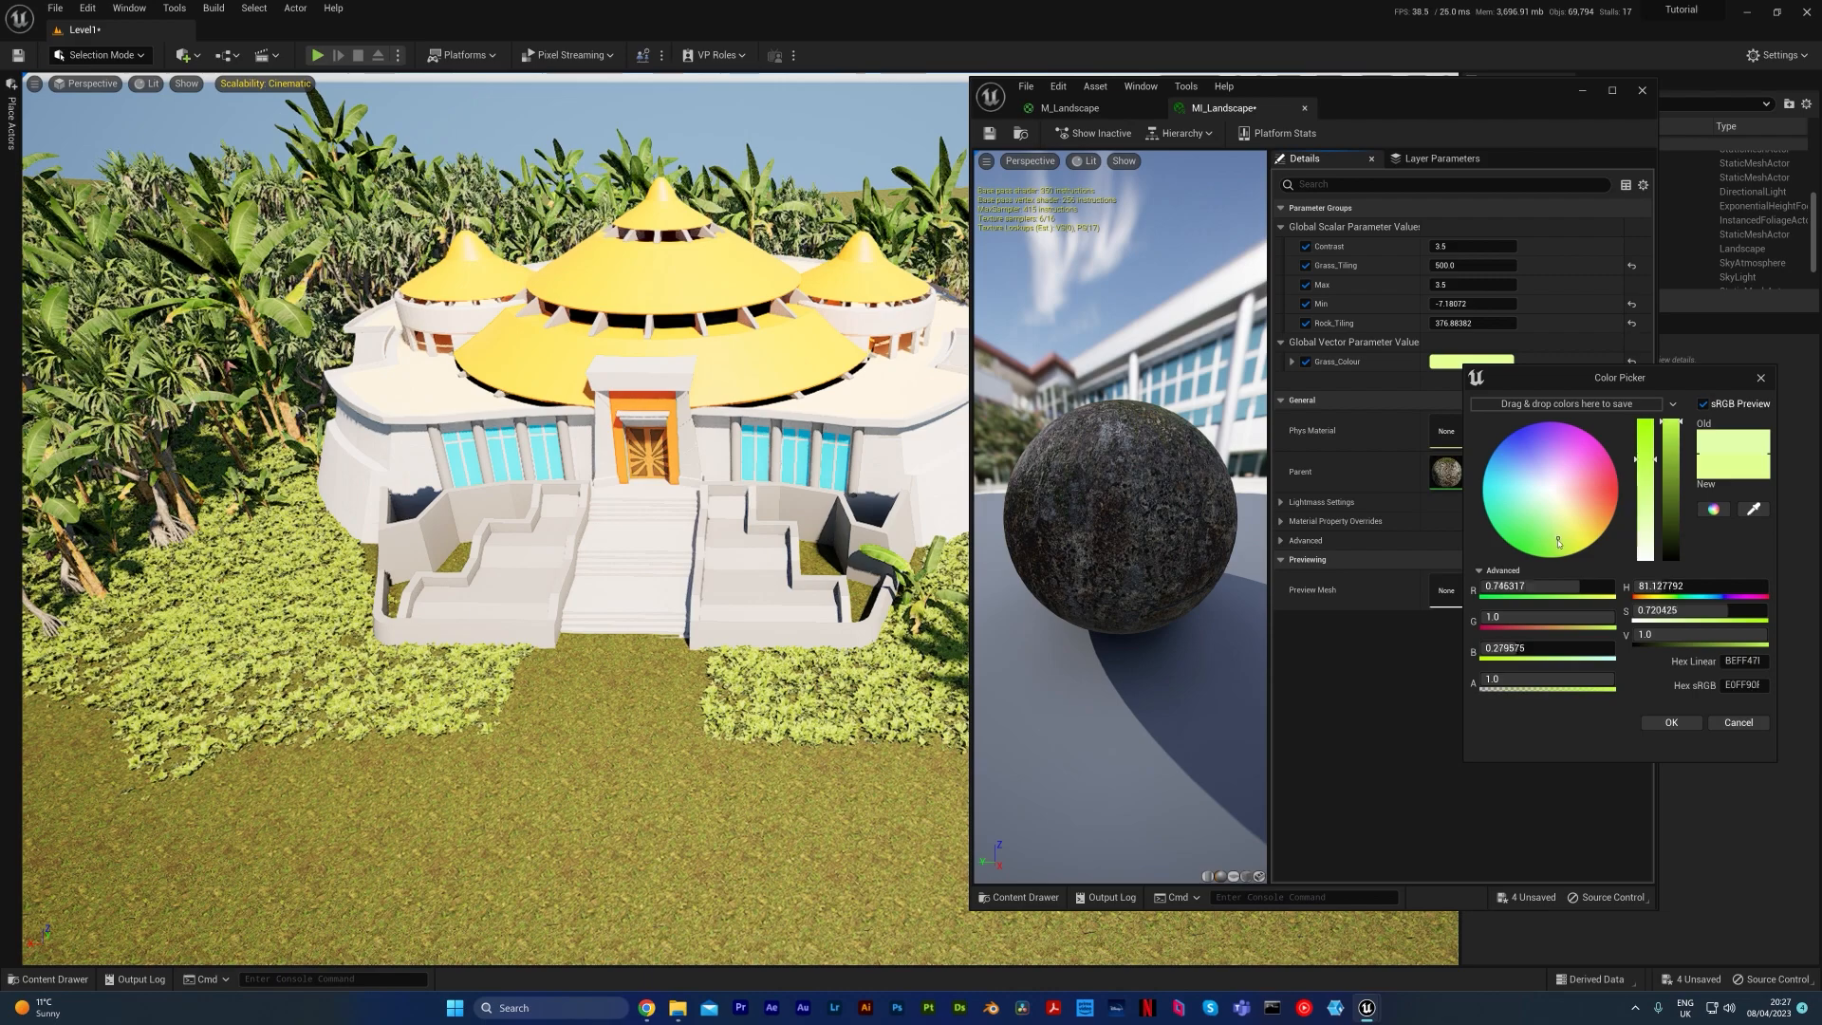
click(1670, 722)
click(1471, 362)
click(1557, 543)
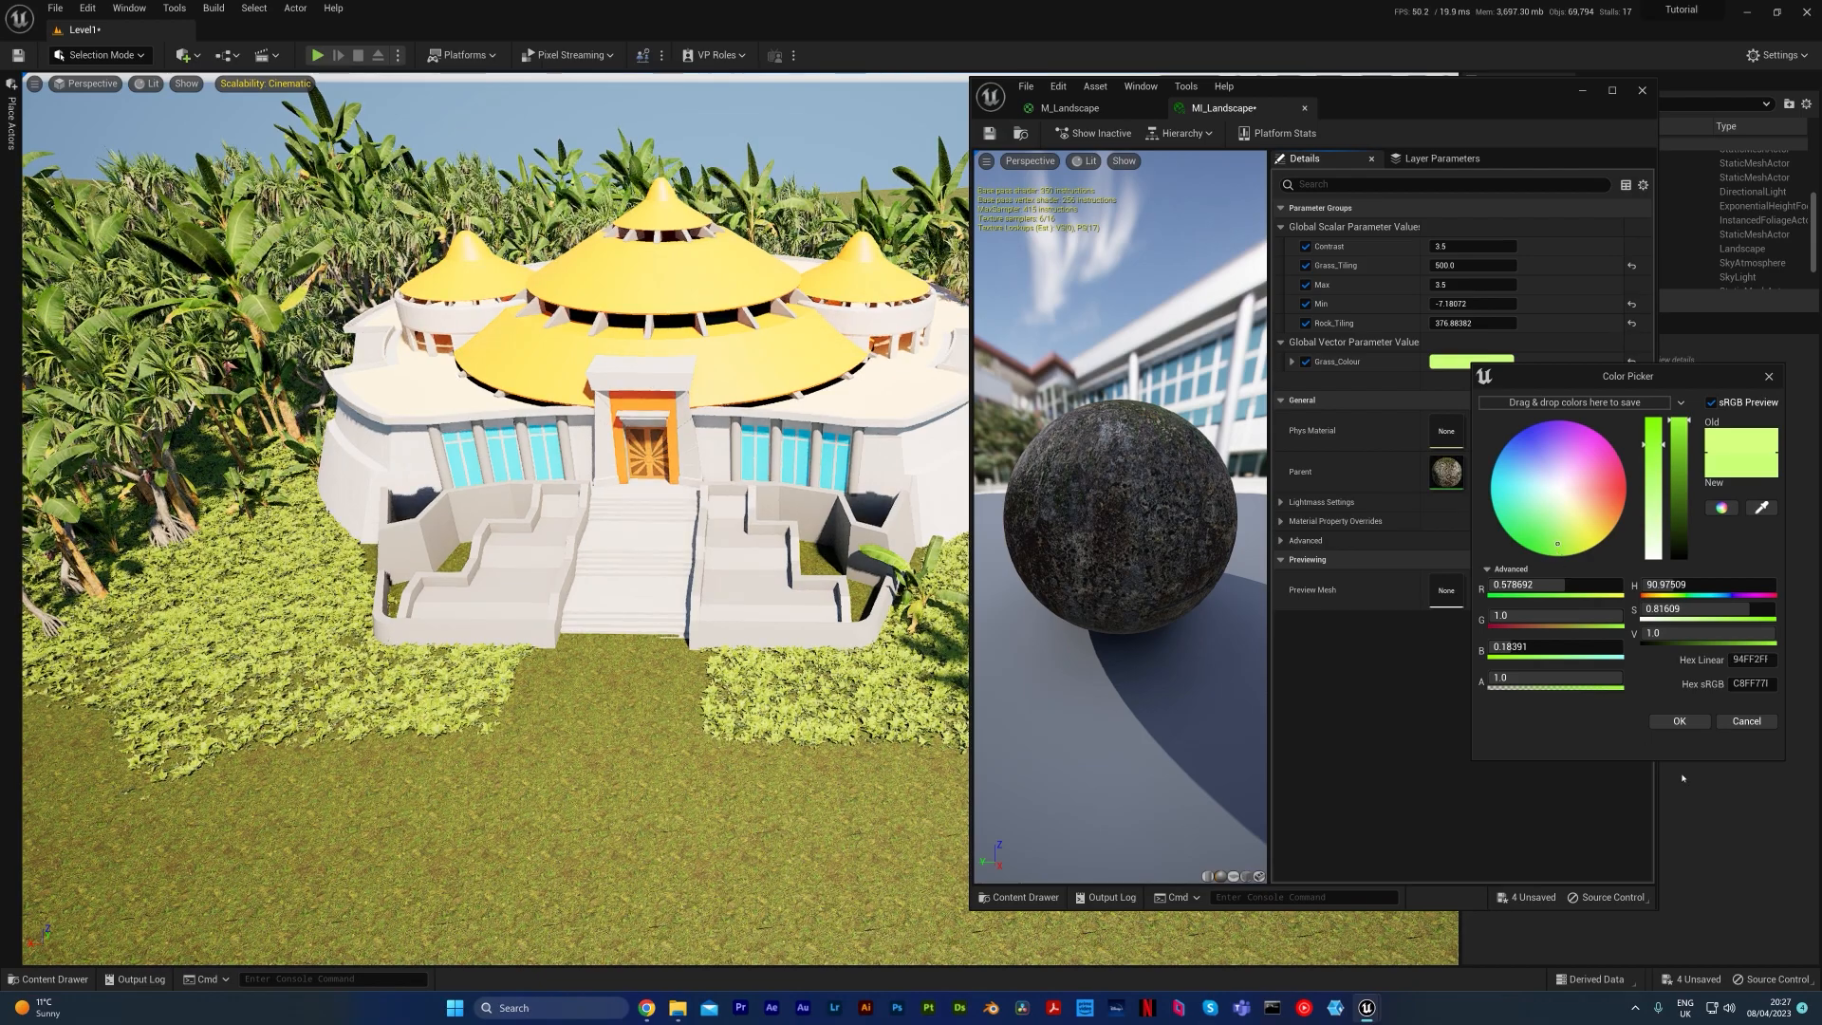
click(1680, 722)
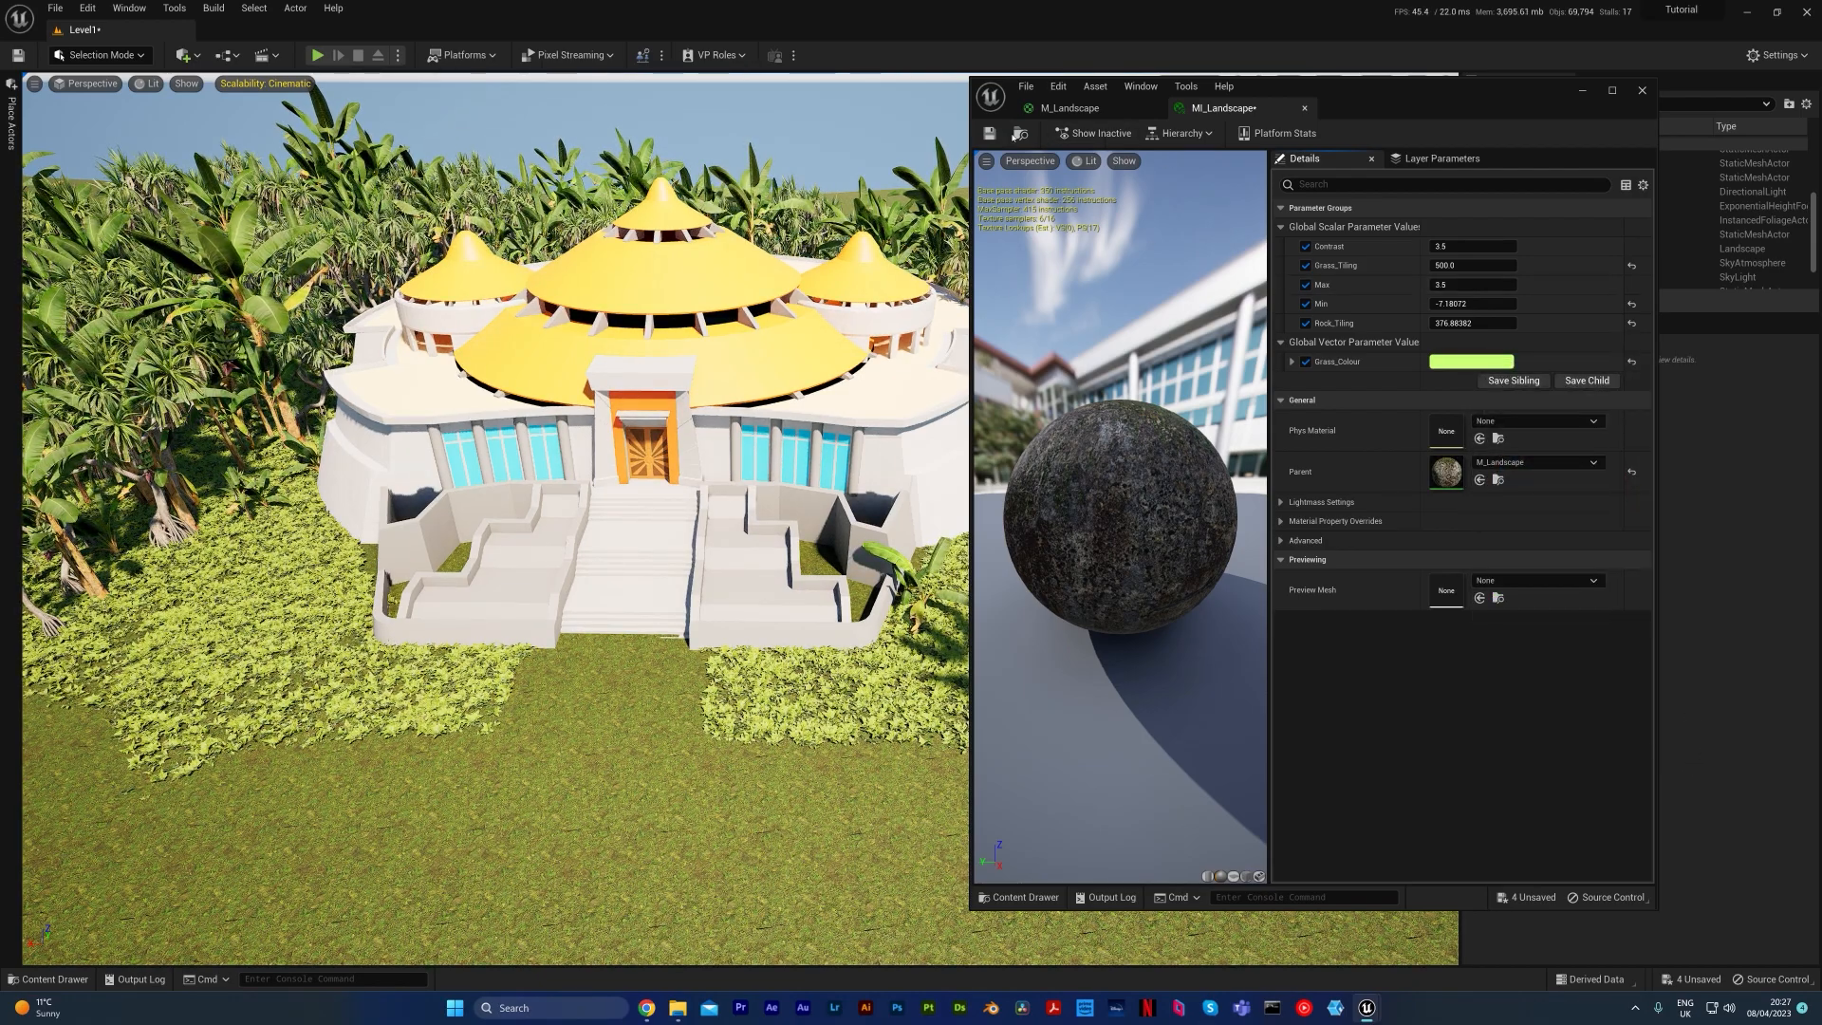
Step: Close the material instance editor and inspect the tinted grass across the hills and around the building
click(1642, 91)
right_drag(1043, 427, 1442, 406)
key(w)
right_drag(1138, 408, 730, 380)
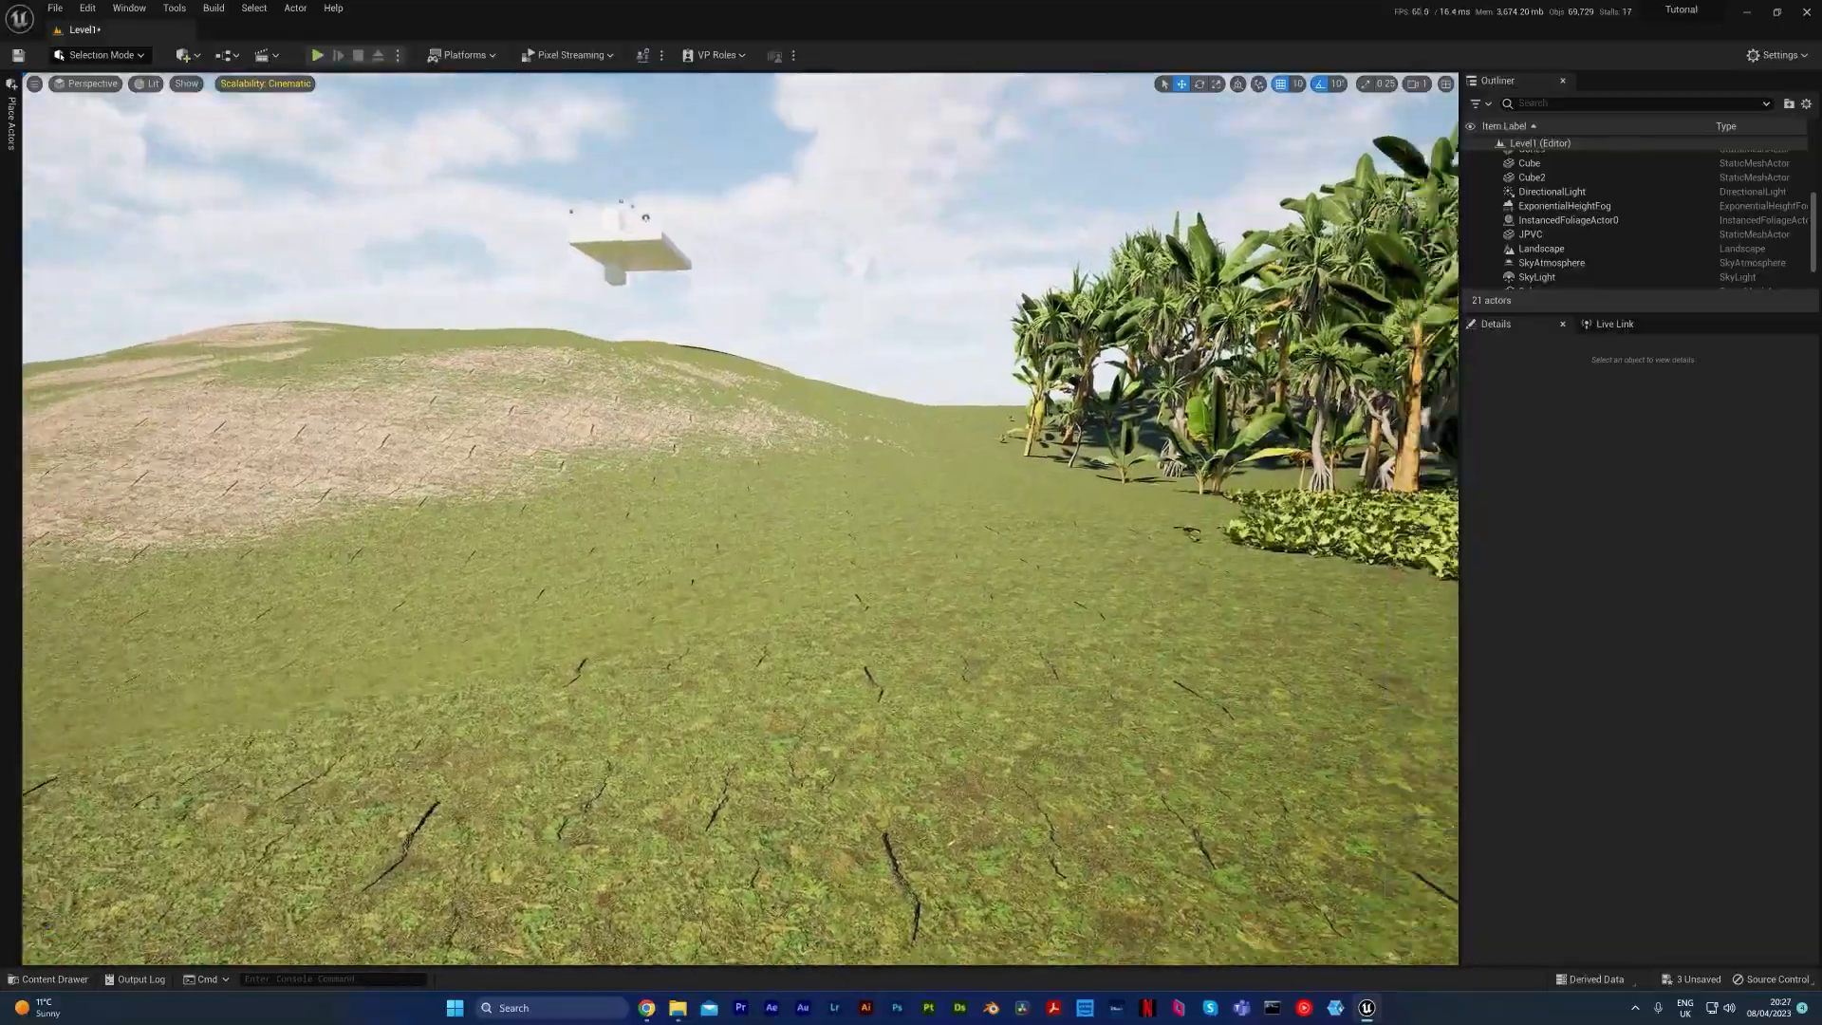
right_drag(740, 517, 835, 446)
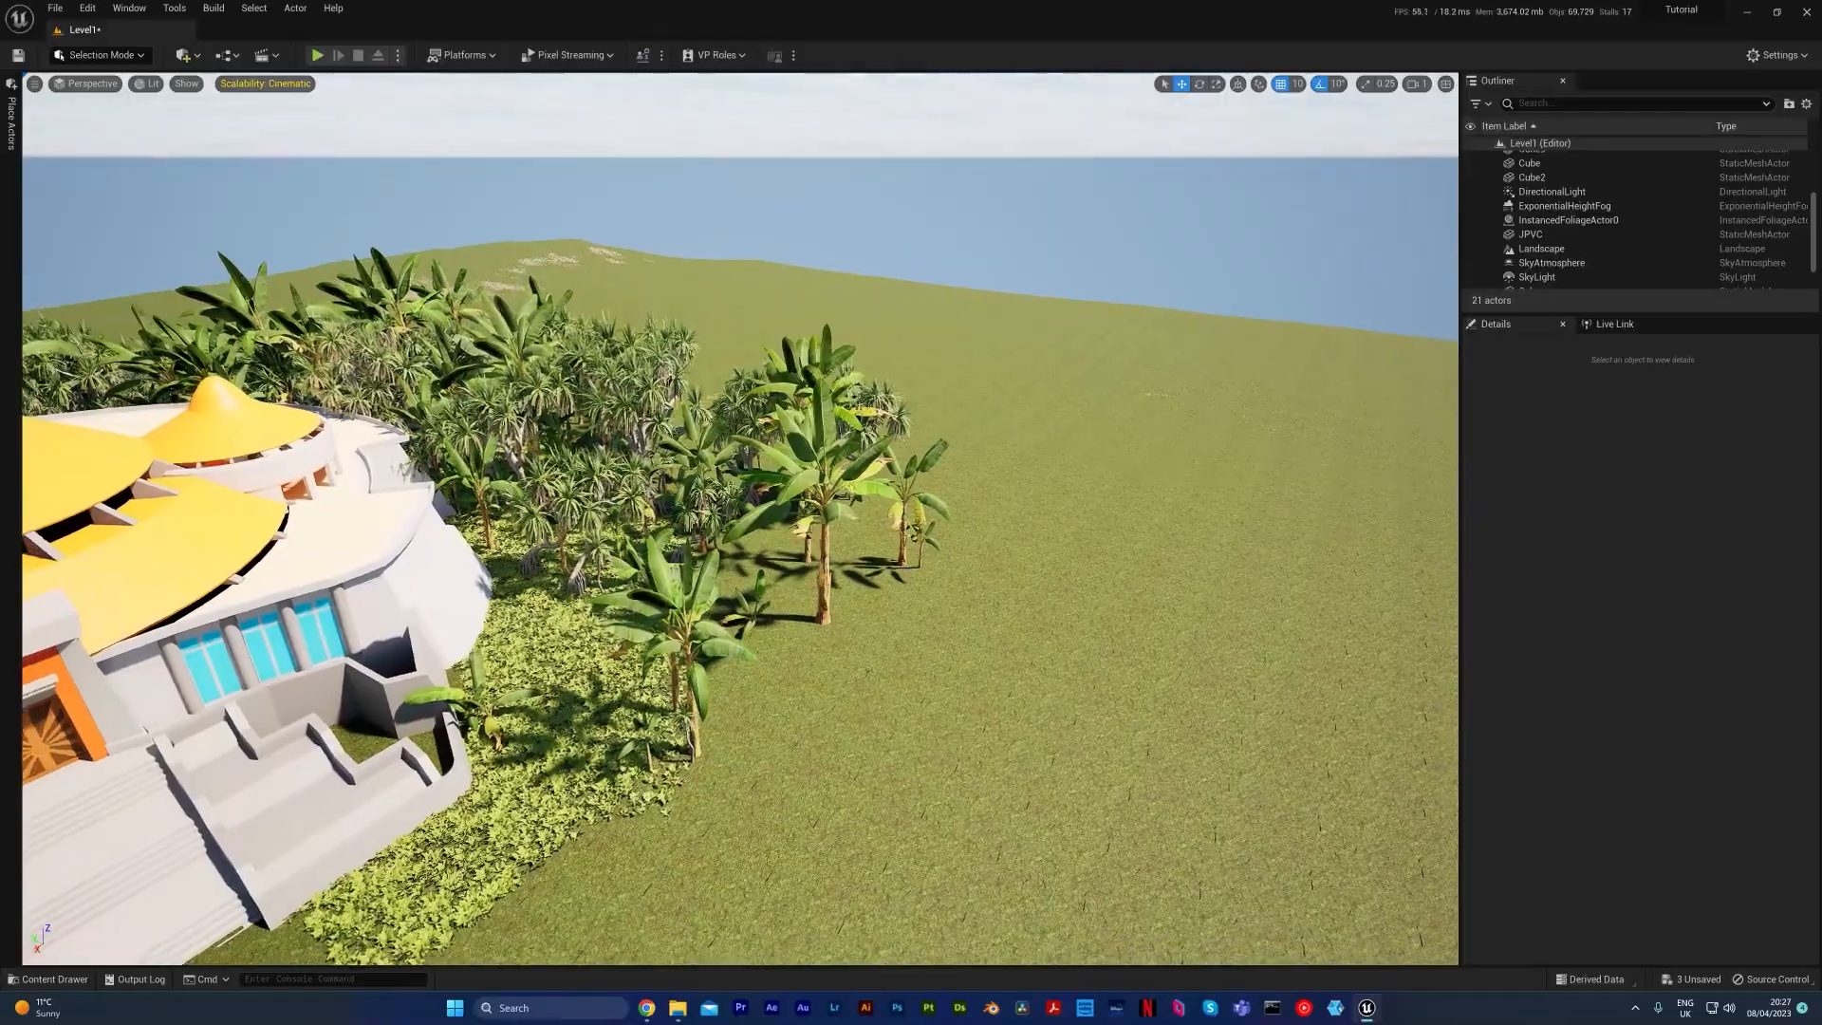
right_drag(868, 671, 654, 745)
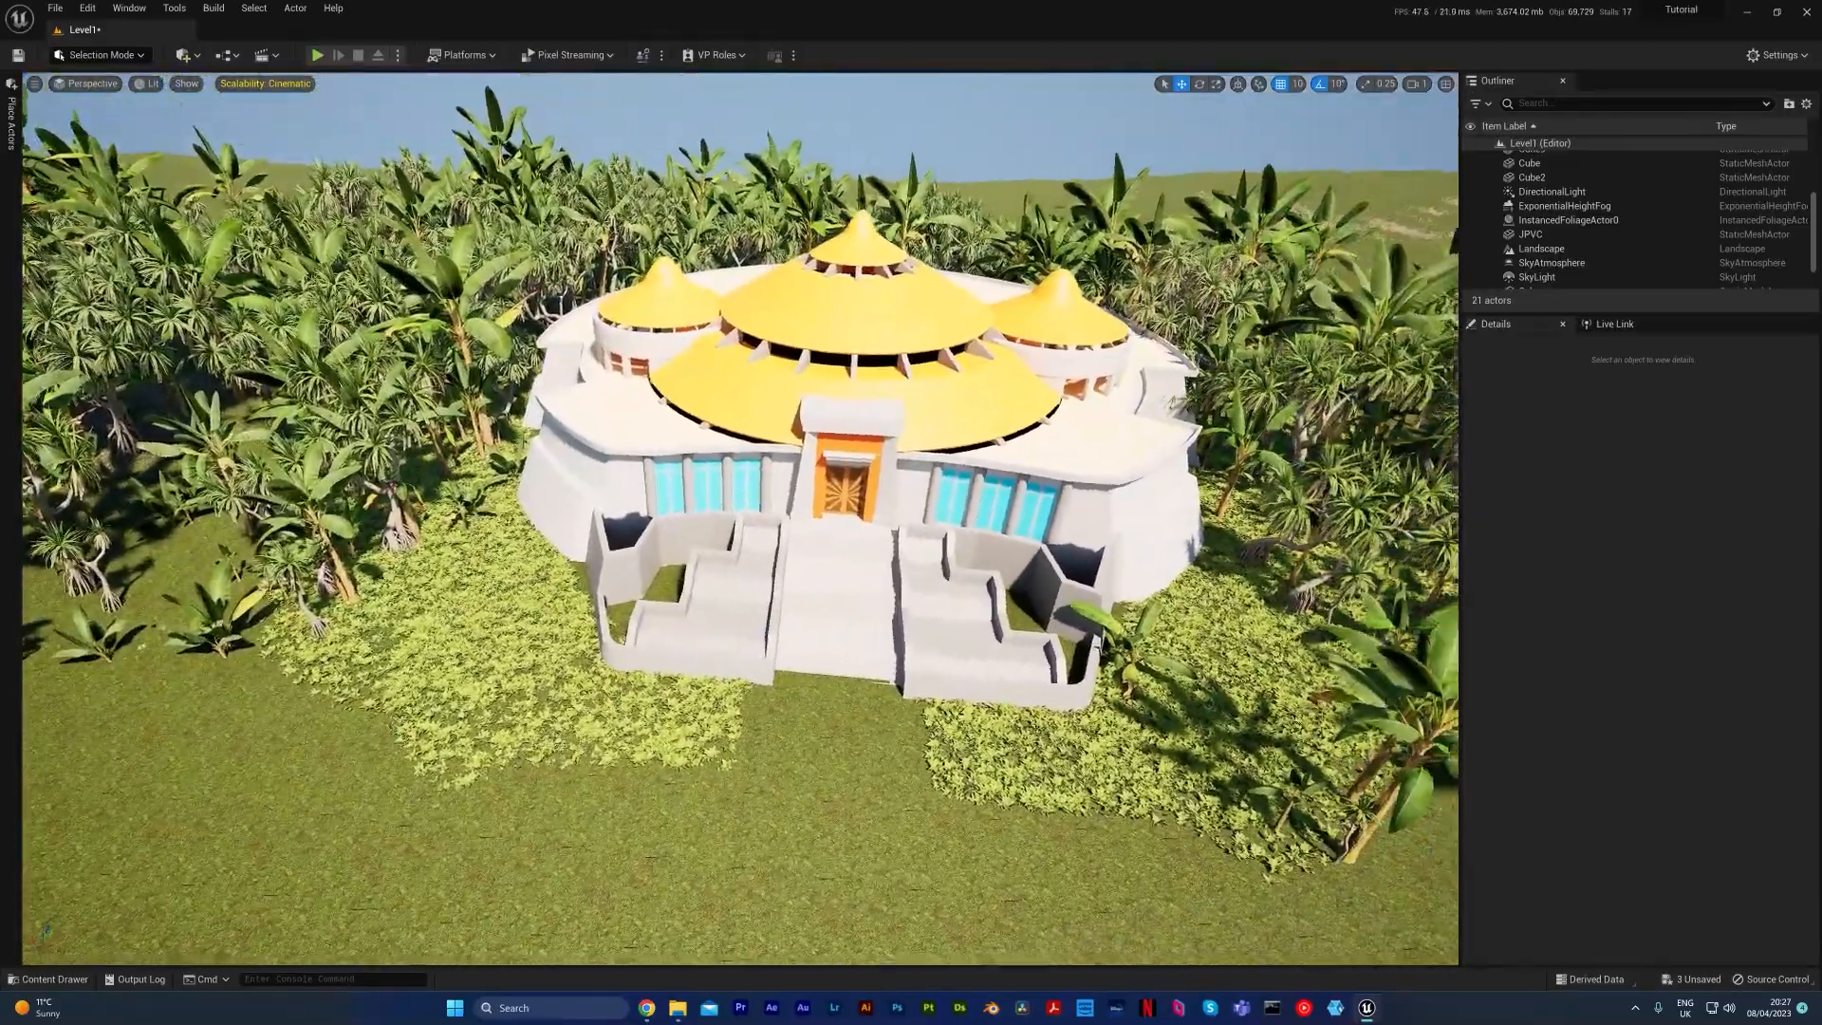